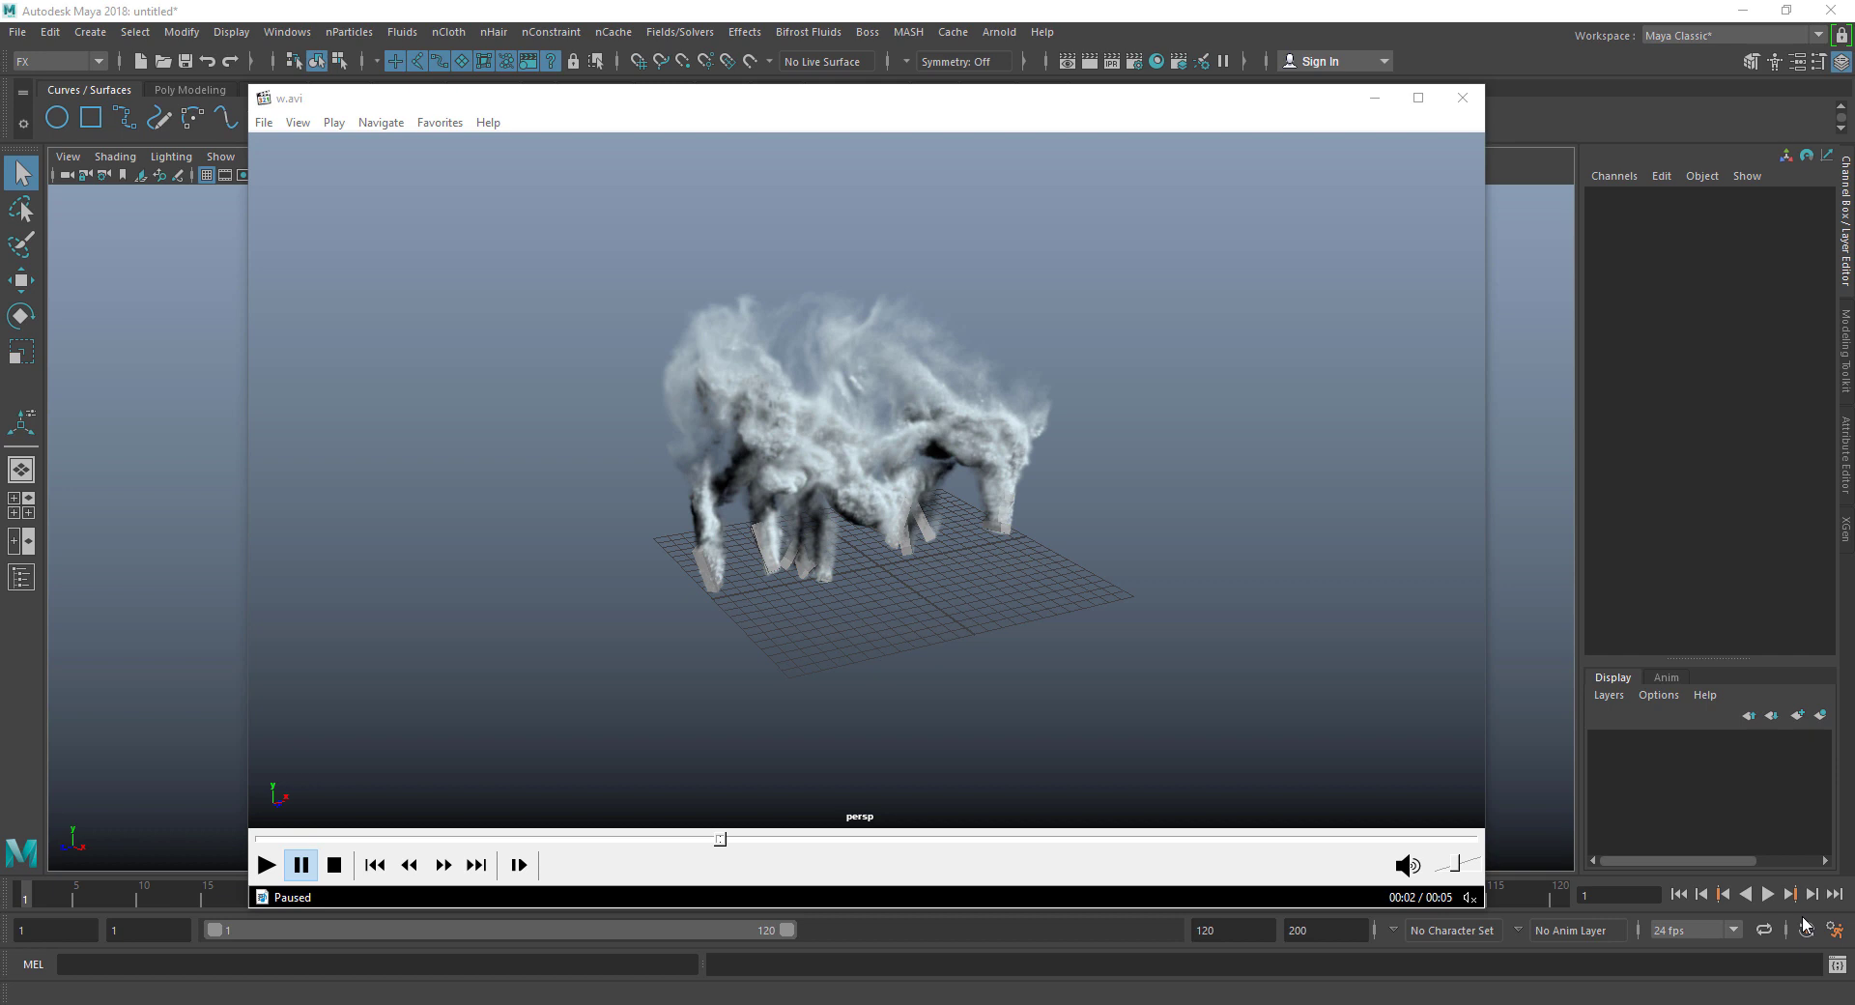
Step: Review the w.avi smoke simulation preview from its first frame through to the end
left_click(745, 111)
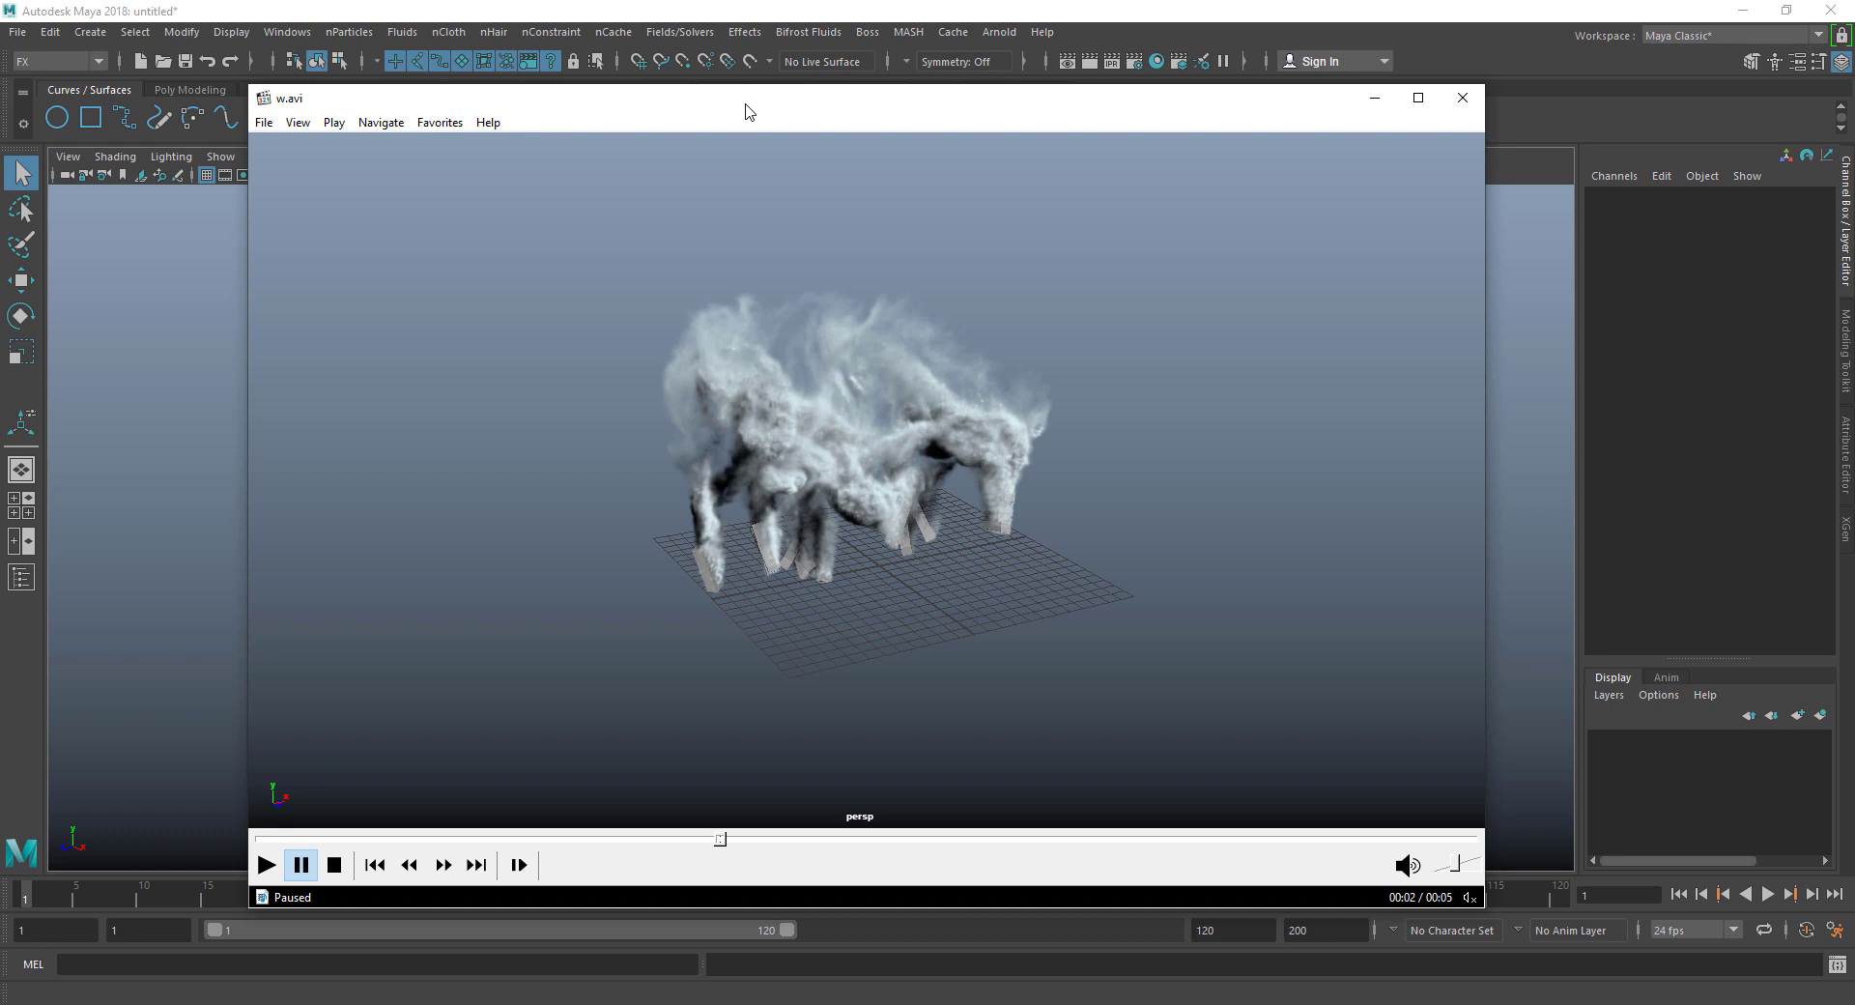
left_click(325, 839)
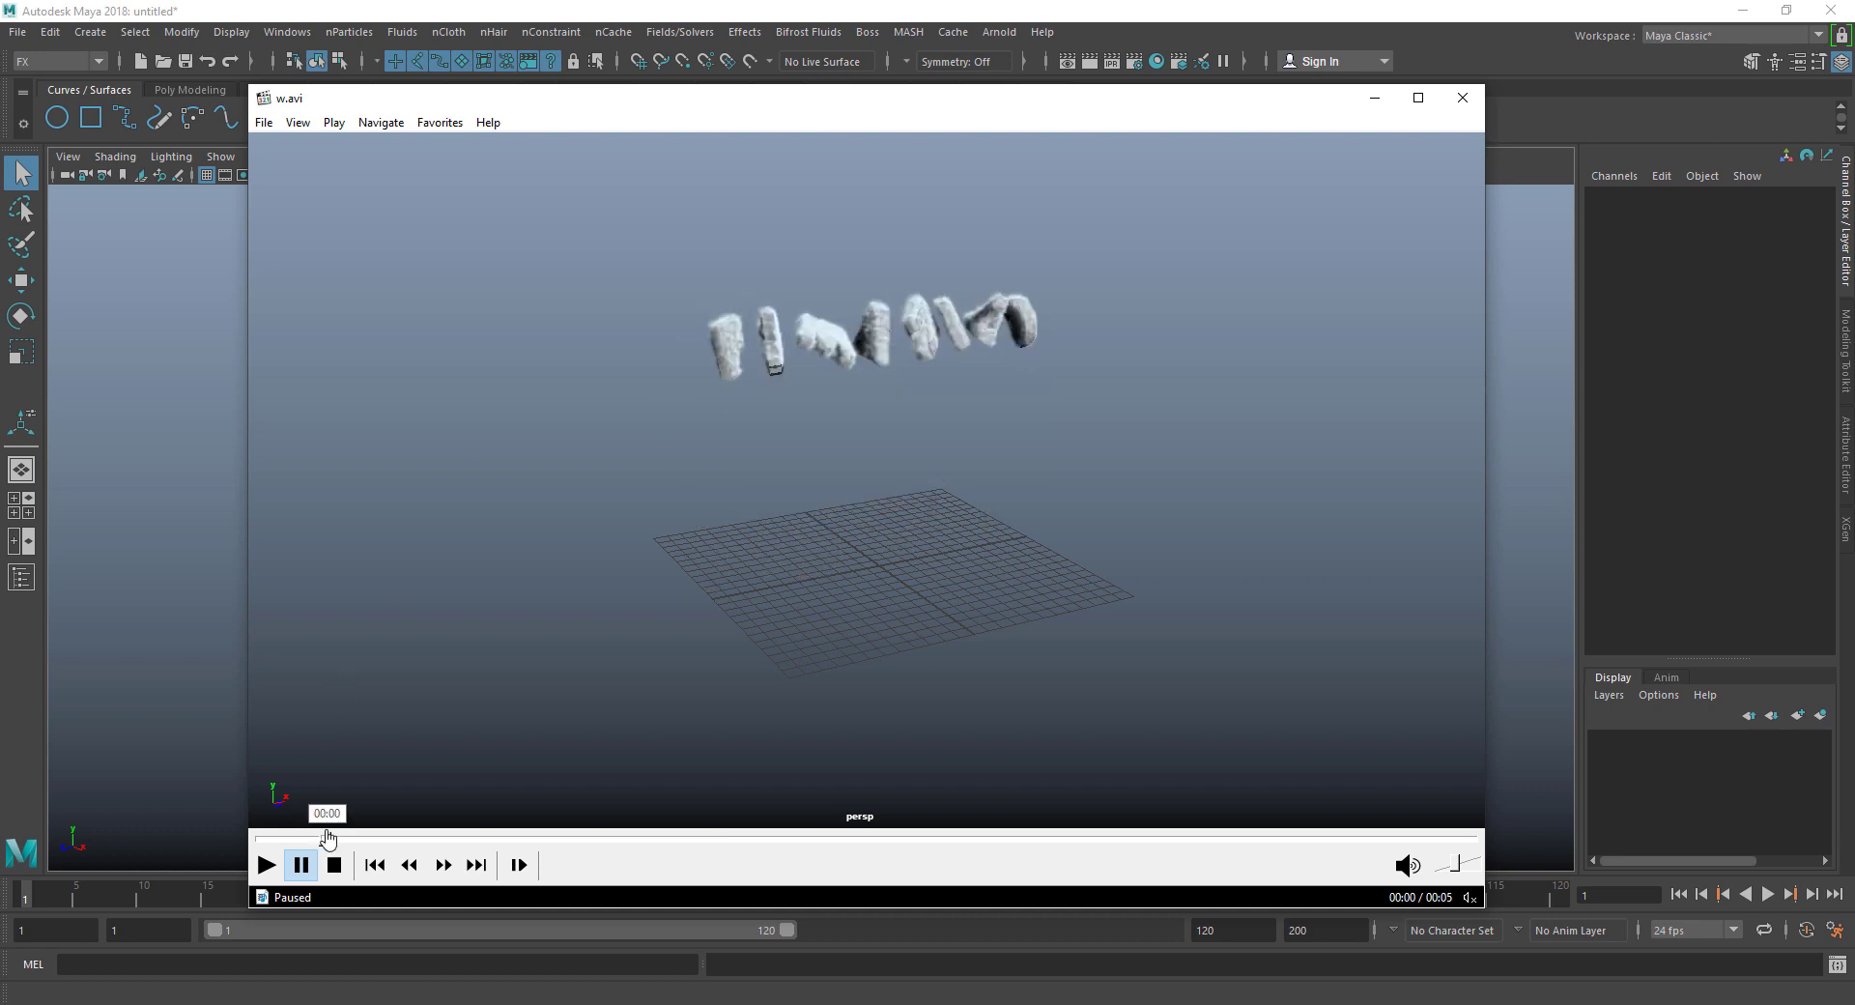
left_click(547, 503)
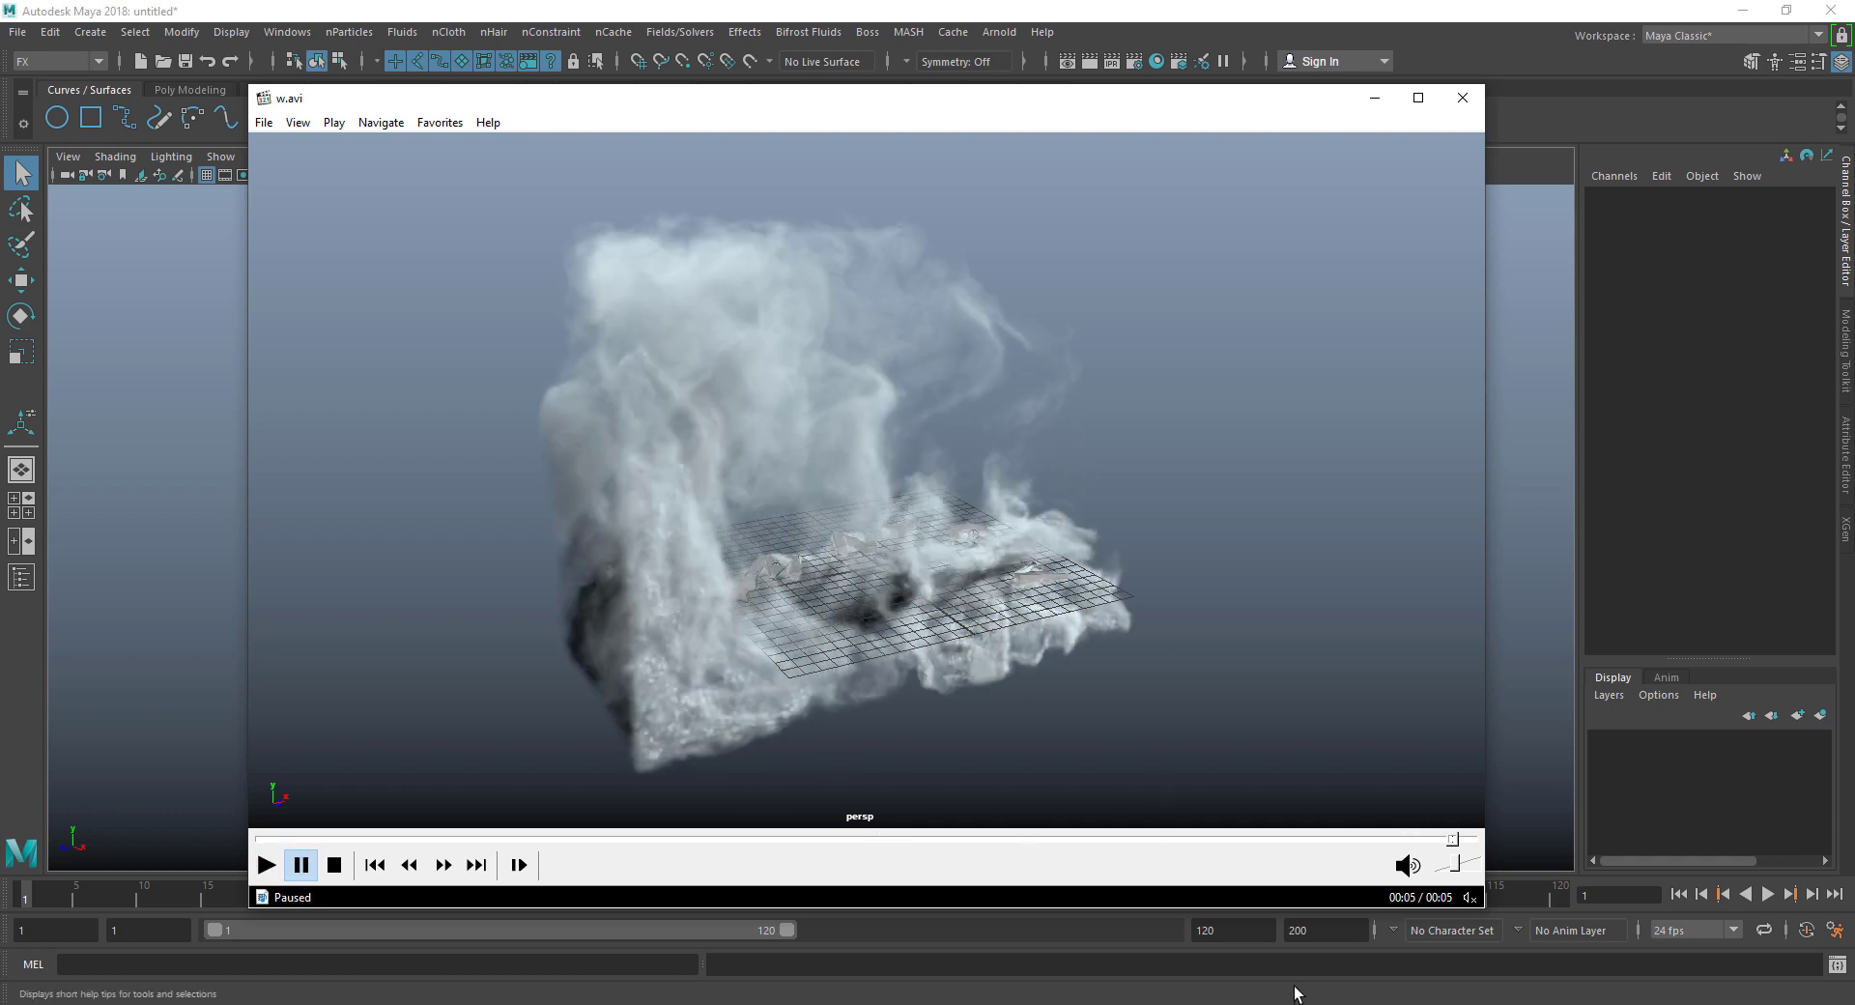
Step: Open the Final_Playblast.avi preview and play through the burning character simulation several times
left_click(1398, 925)
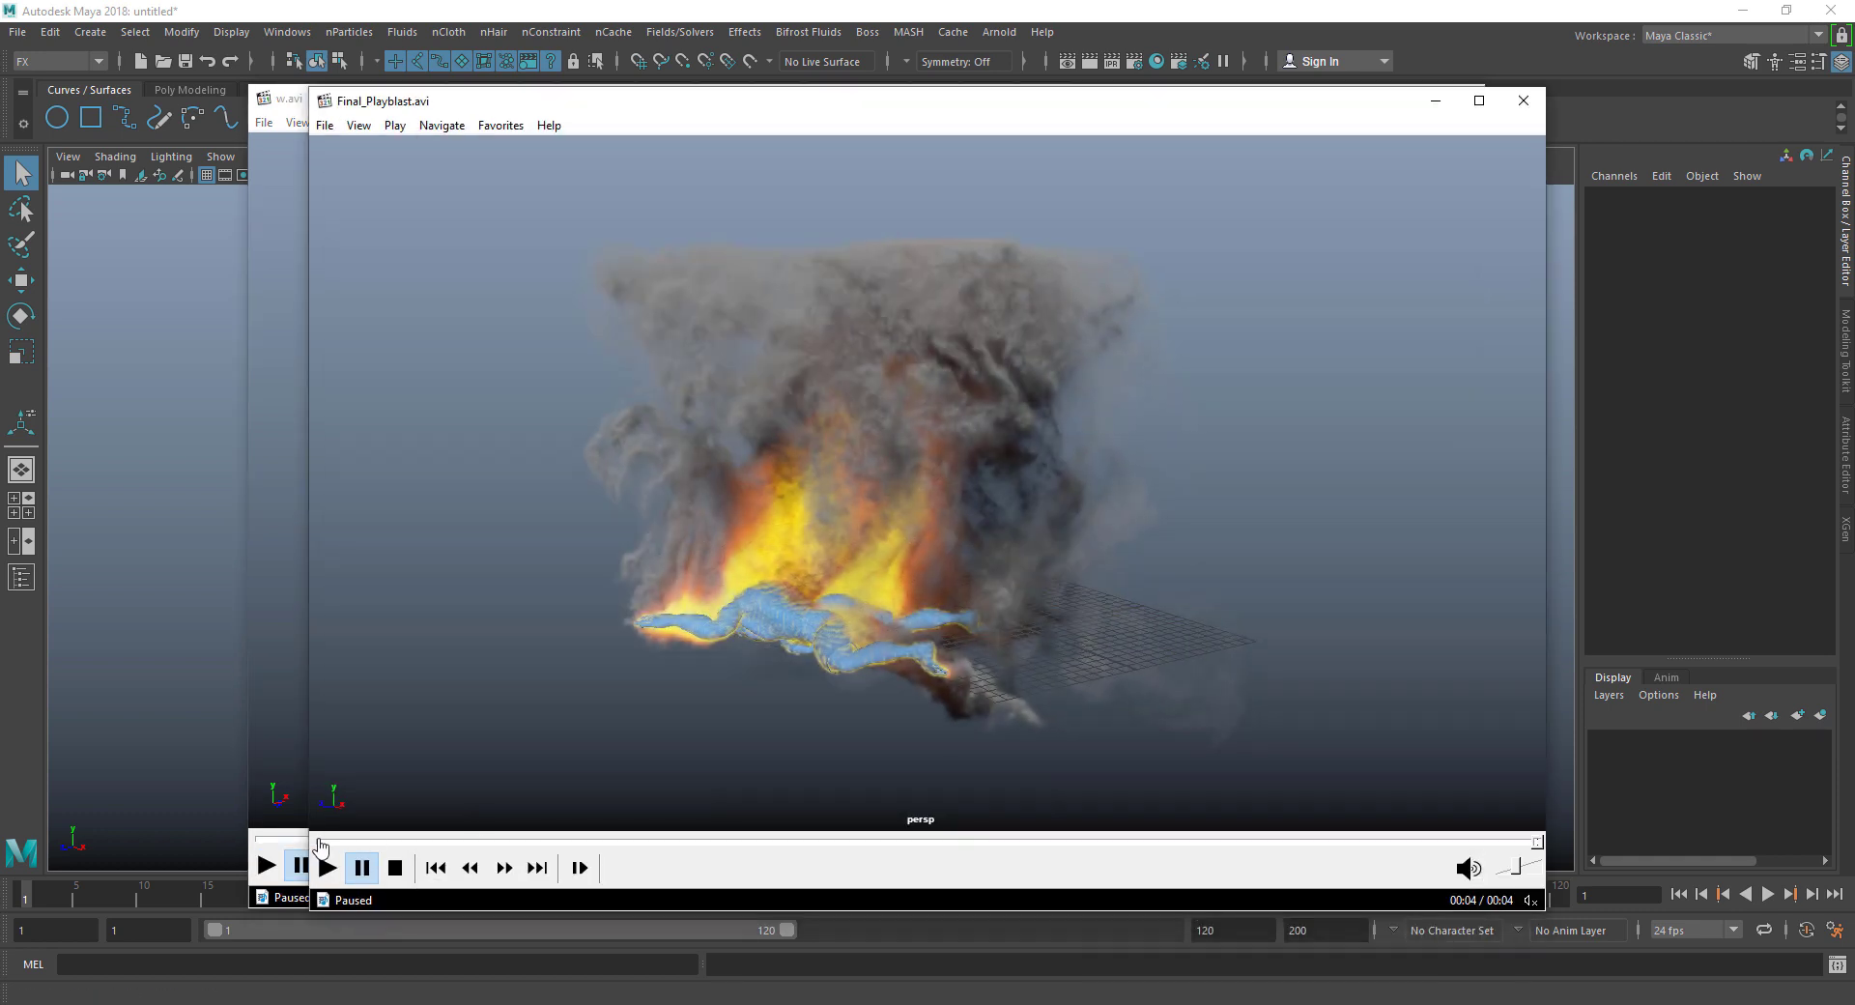
left_click(328, 867)
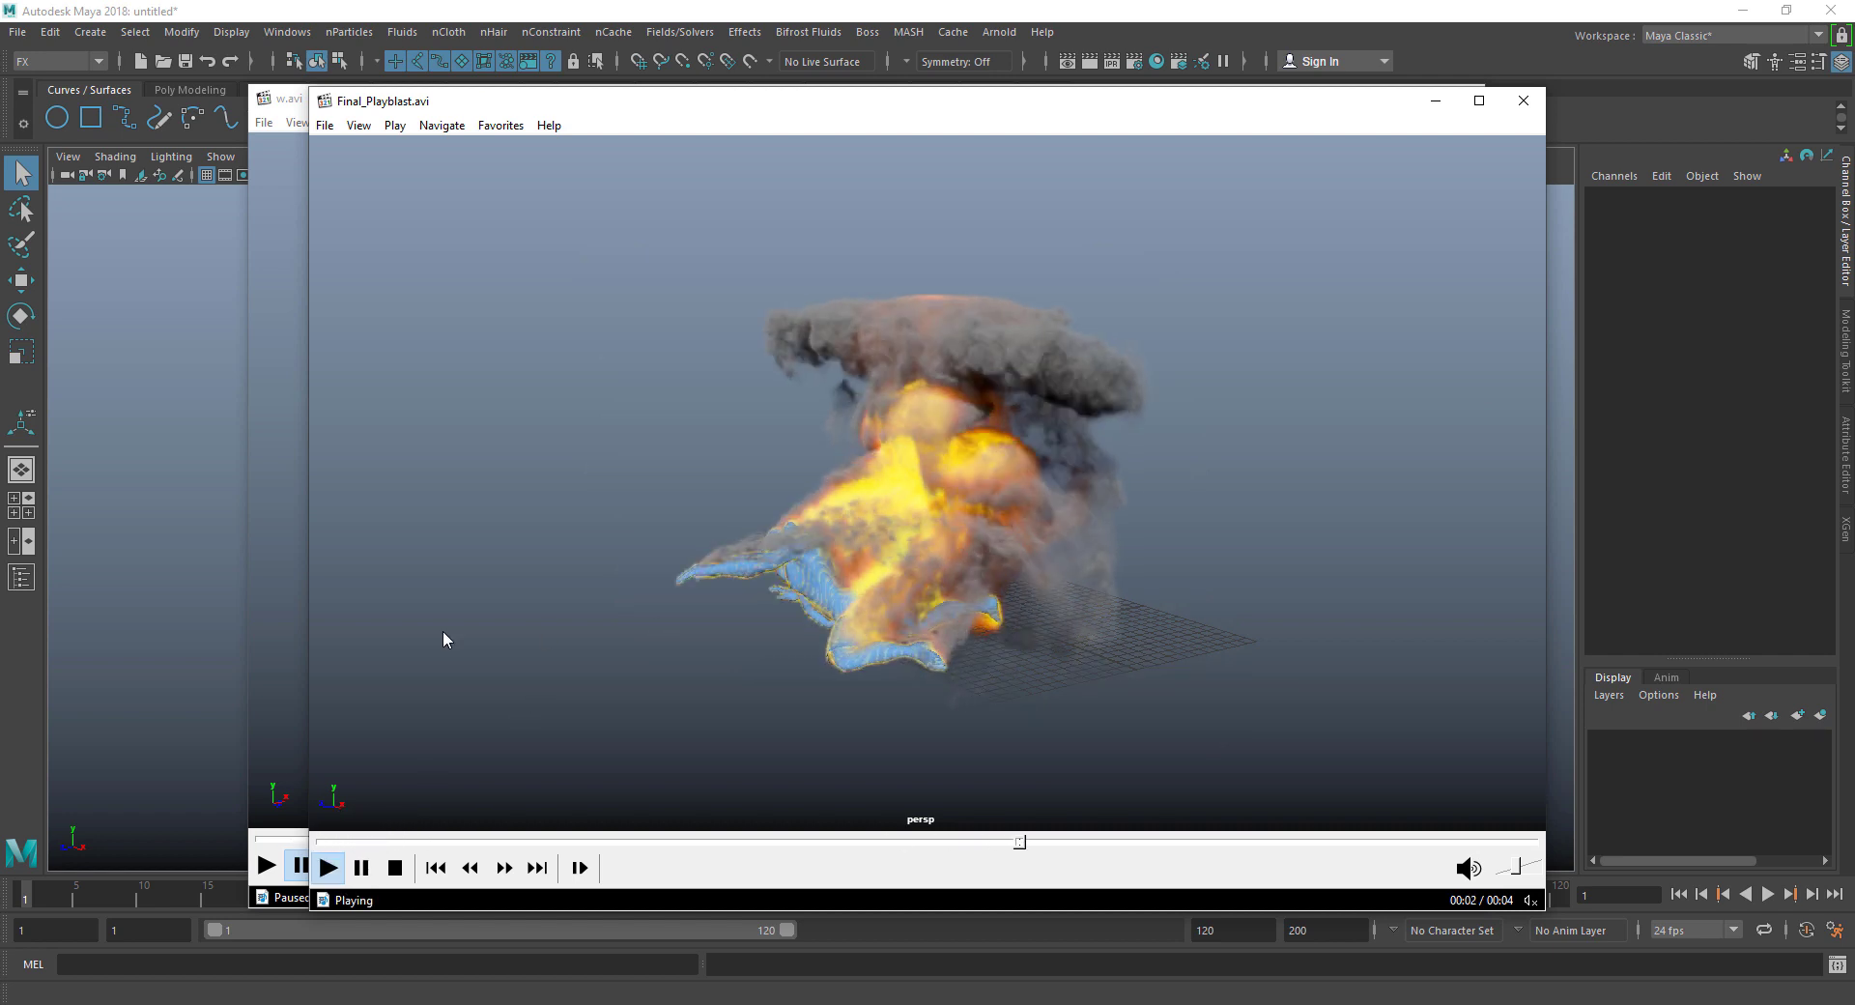
left_click(614, 841)
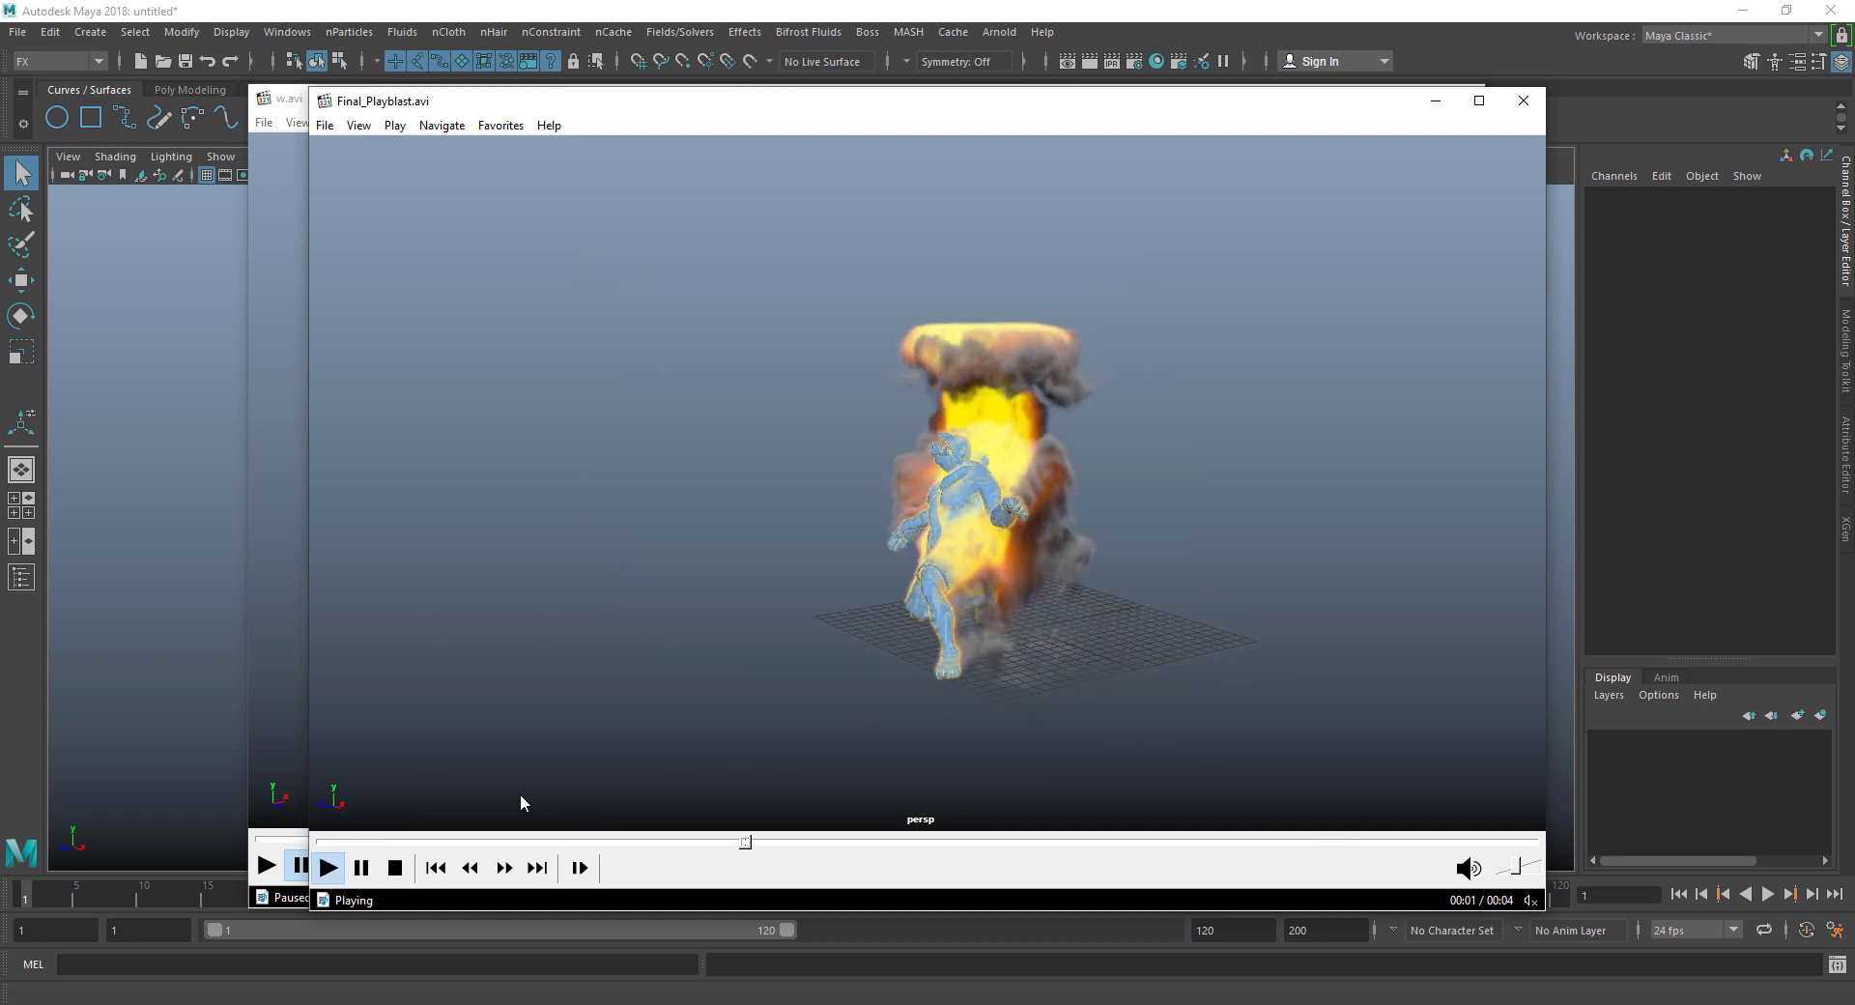
left_click(361, 867)
left_click(344, 841)
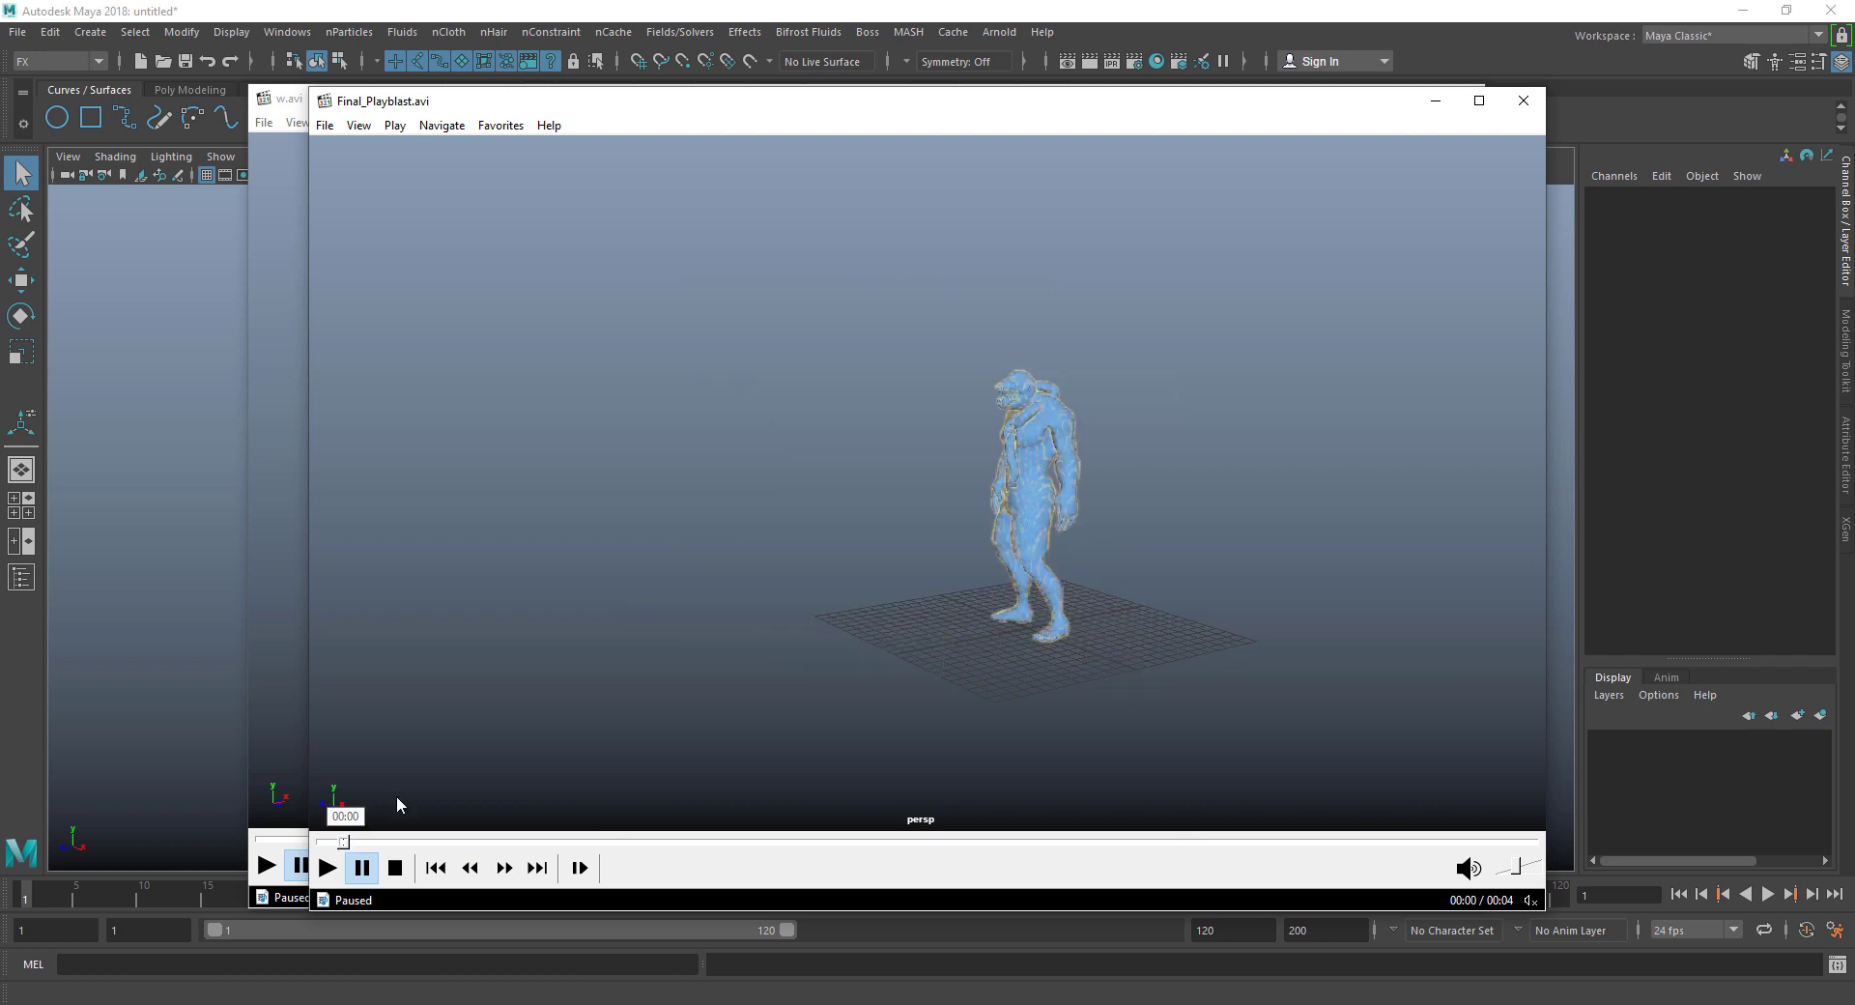
left_click(397, 797)
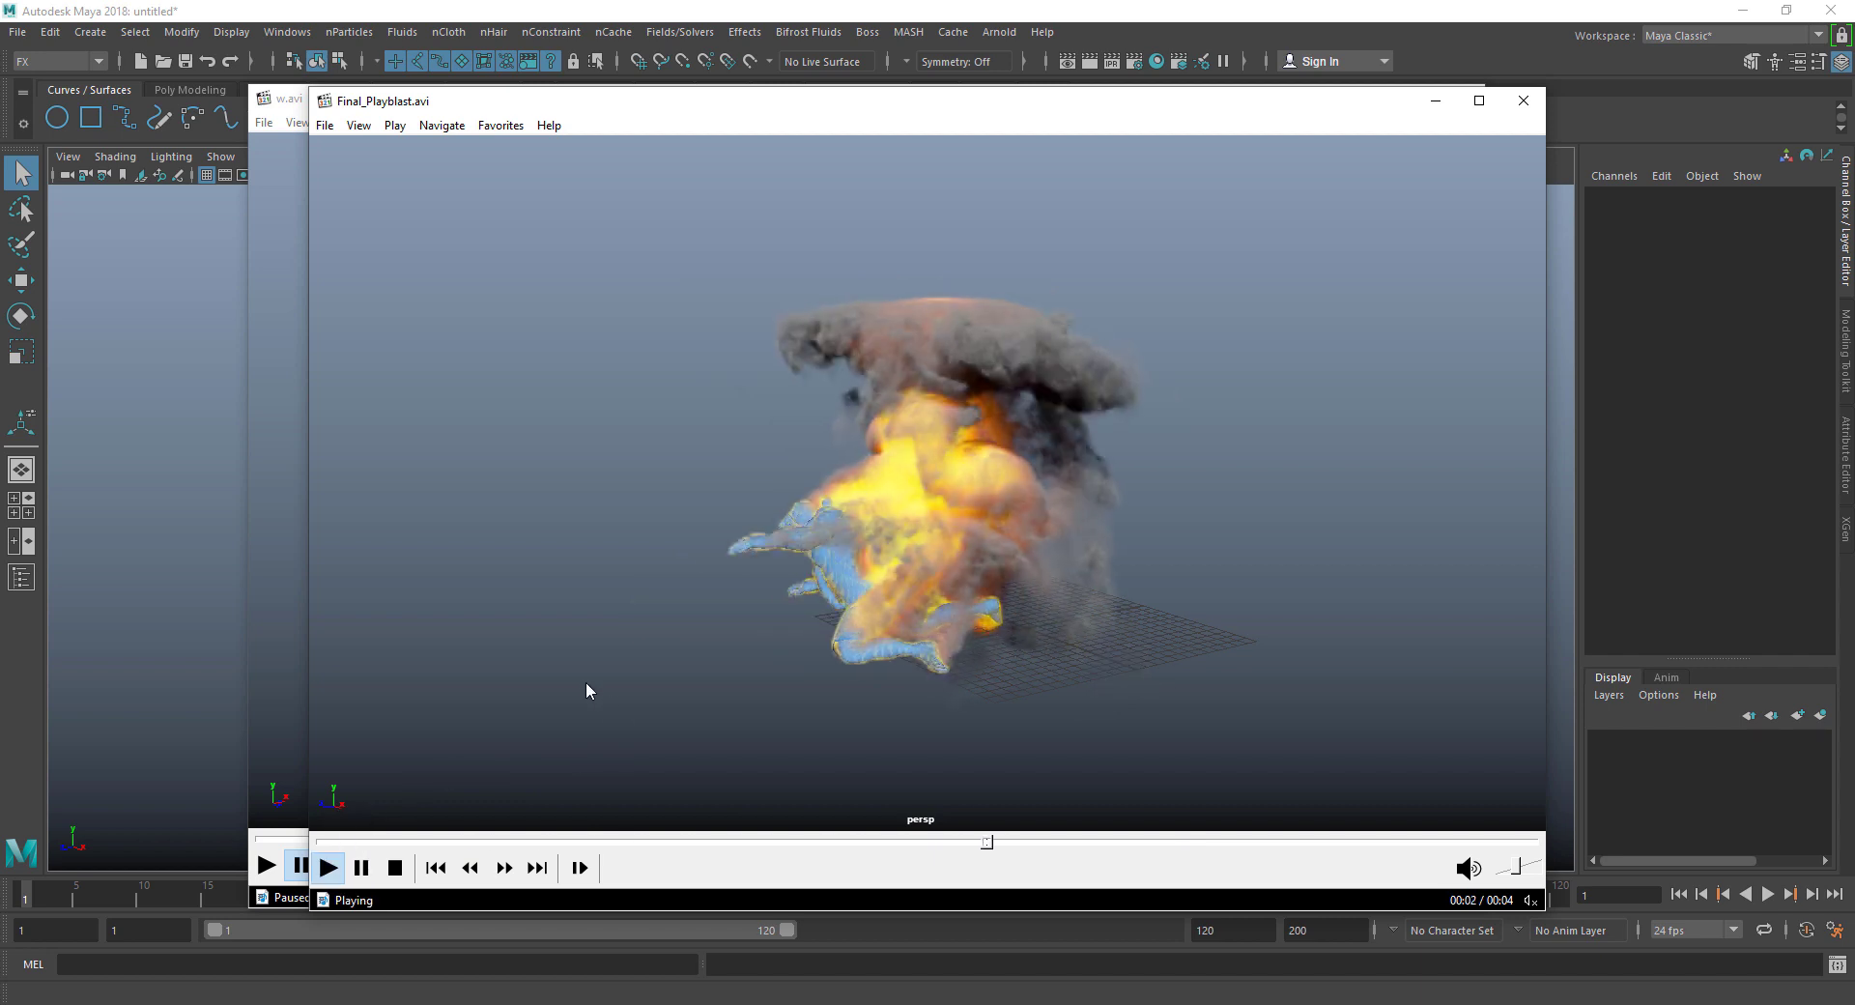
left_click(586, 683)
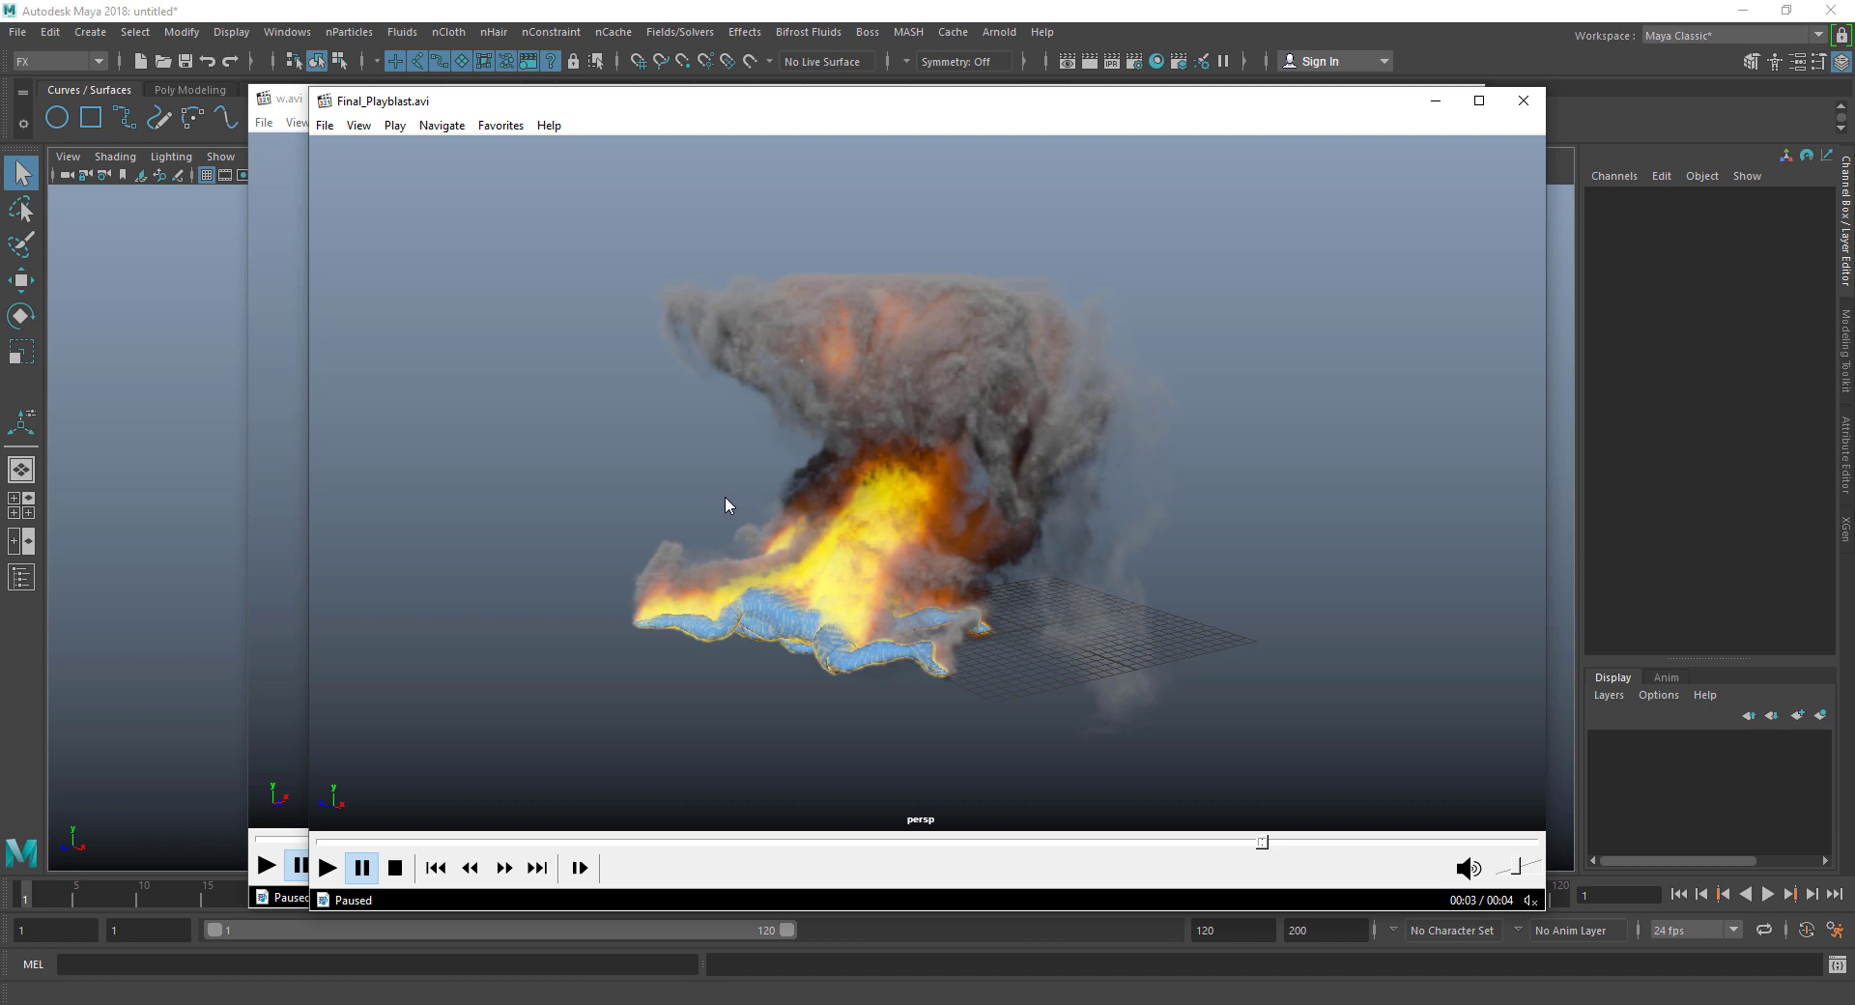
Step: Move the Final_Playblast.avi window aside, bring w.avi back to the front and replay the smoke simulation
left_click_drag(430, 108, 419, 191)
left_click(443, 112)
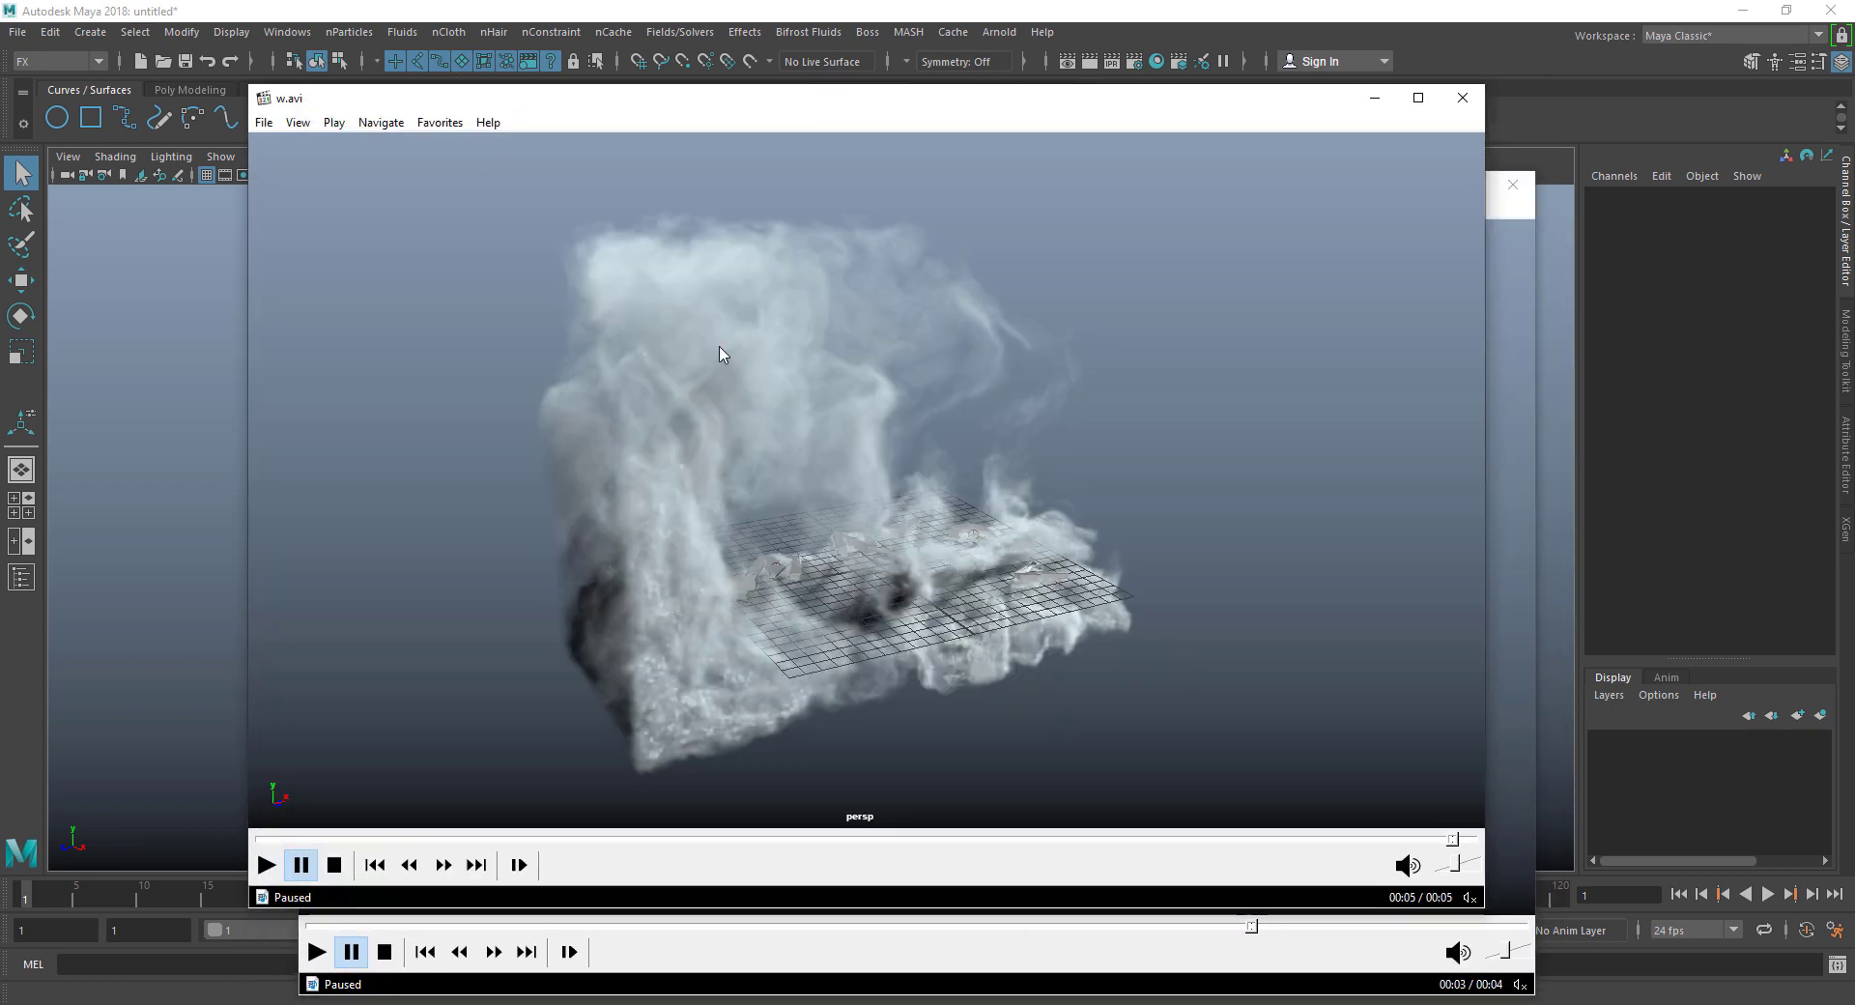
left_click(267, 864)
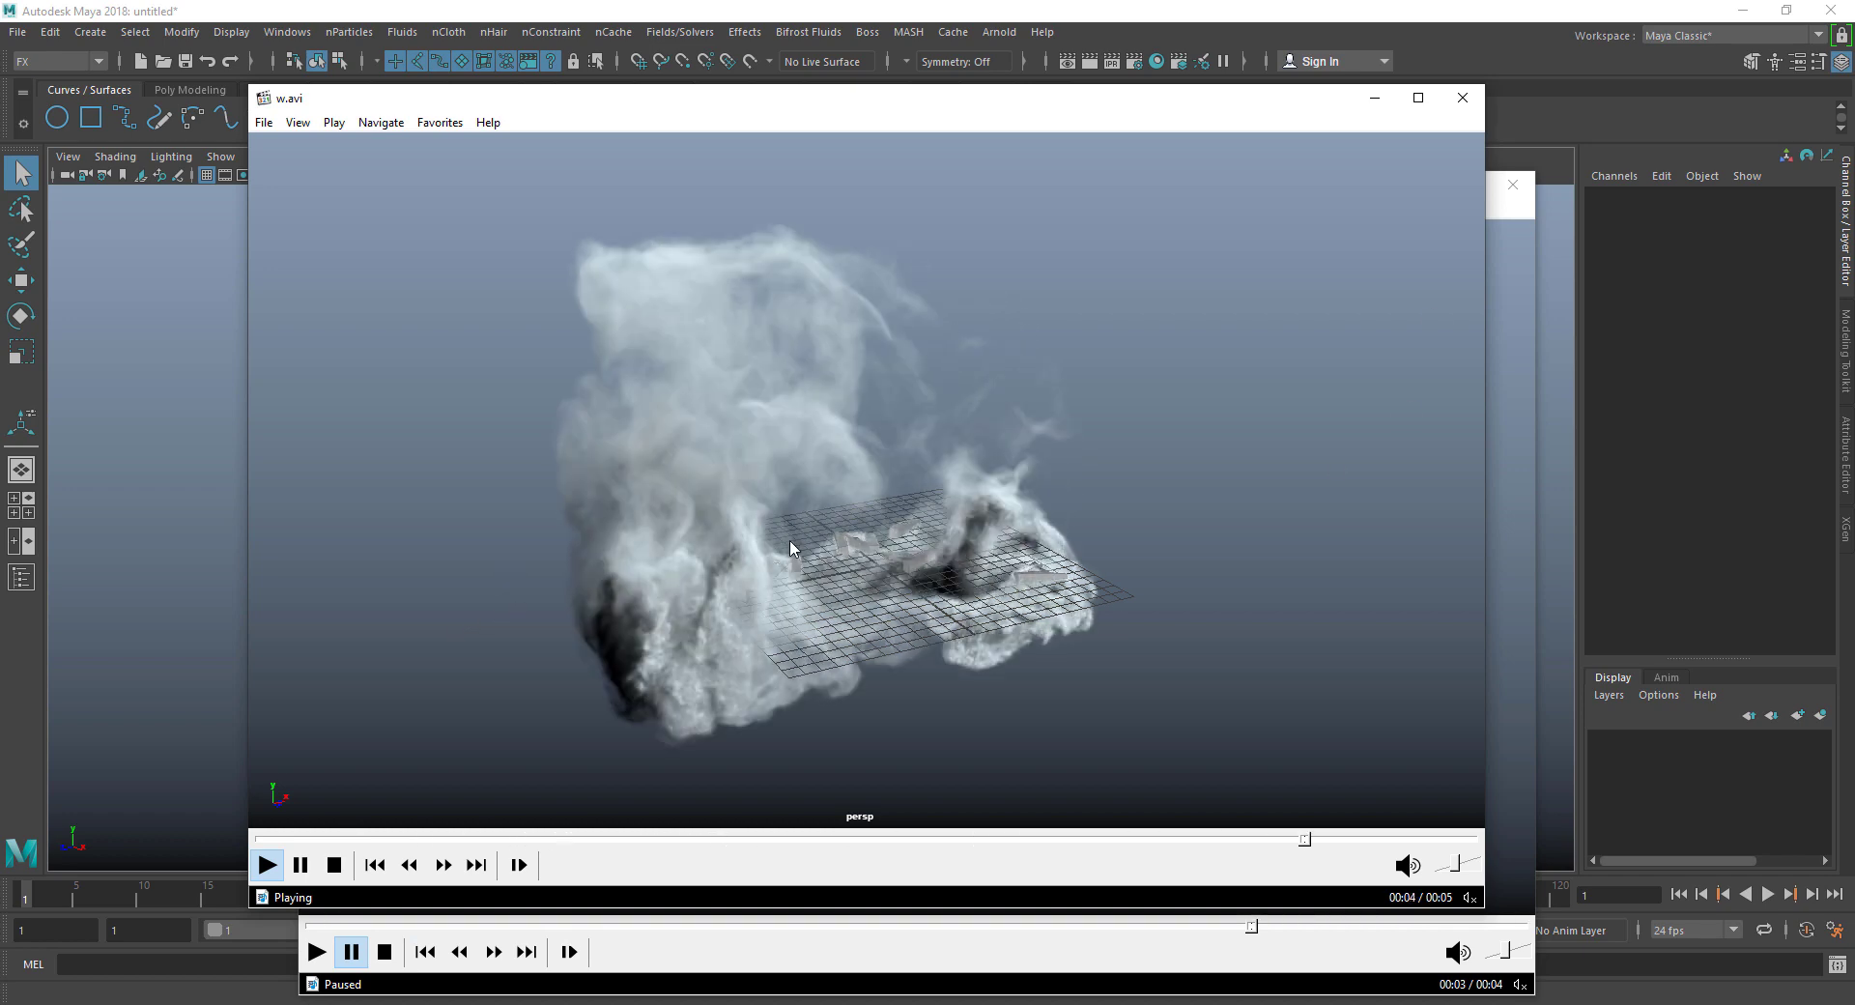
left_click(265, 864)
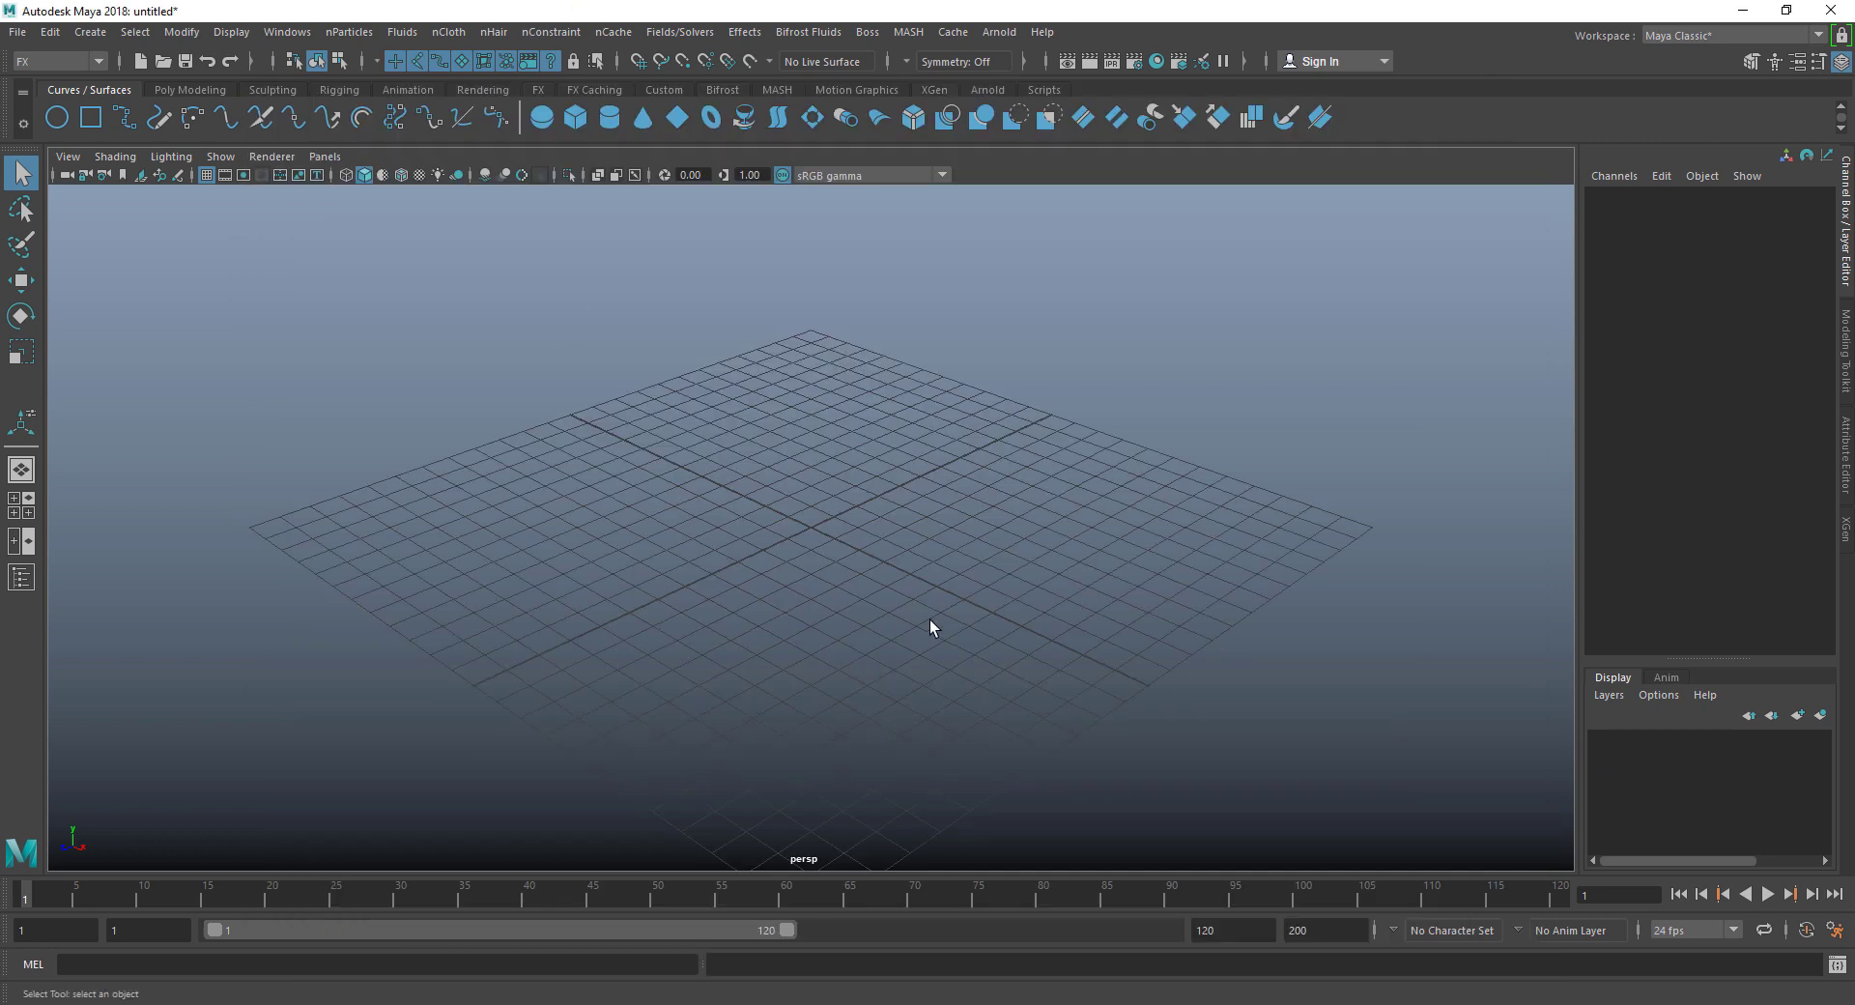
left_click_drag(929, 618, 780, 618, "alt")
scroll(781, 618, "down", 5)
left_click_drag(887, 566, 831, 566, "alt")
scroll(831, 566, "up", 3)
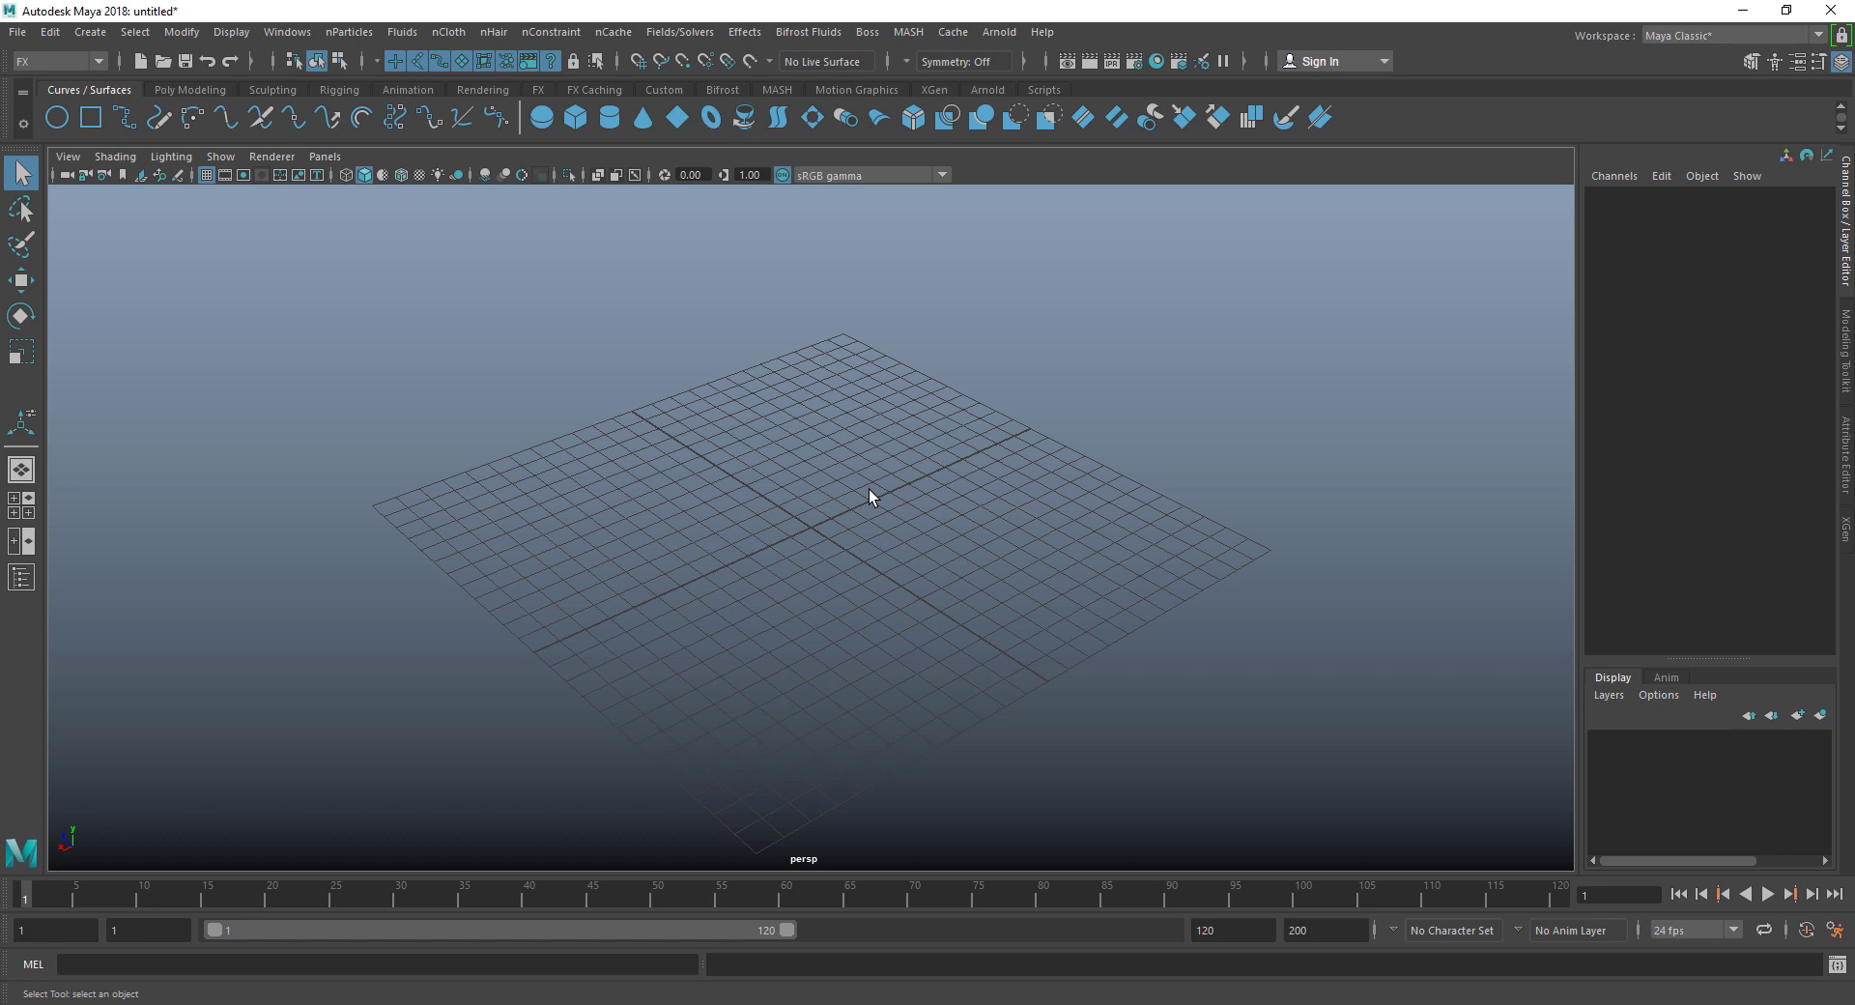
mouse_move(840, 546)
left_mouse_down("alt")
mouse_move(770, 508)
mouse_move(629, 558)
mouse_move(799, 542)
mouse_move(796, 571)
mouse_move(757, 553)
mouse_move(942, 521)
mouse_move(833, 564)
left_mouse_up("alt")
mouse_move(831, 556)
right_mouse_down("alt")
mouse_move(786, 544)
mouse_move(829, 553)
right_mouse_up("alt")
left_click_drag(829, 552, 745, 554, "alt")
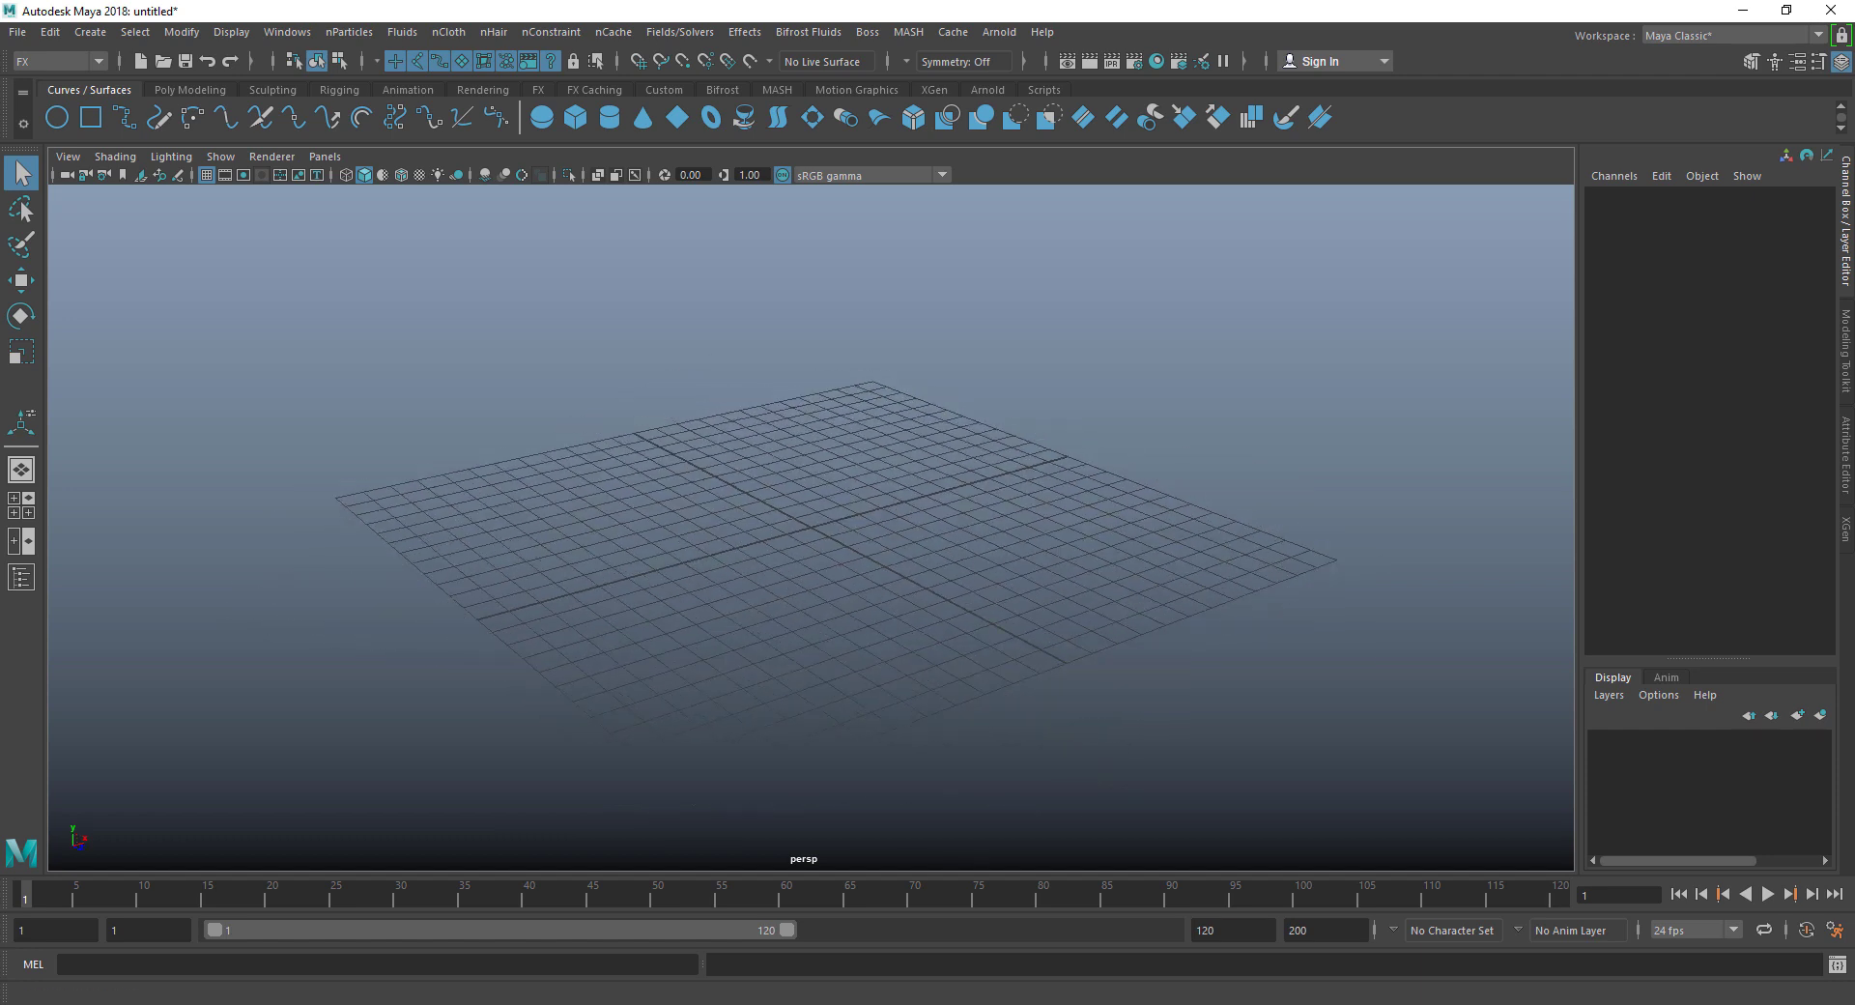
Step: Replay the w.avi smoke preview from the start, and return to the empty Maya scene
left_click(1232, 917)
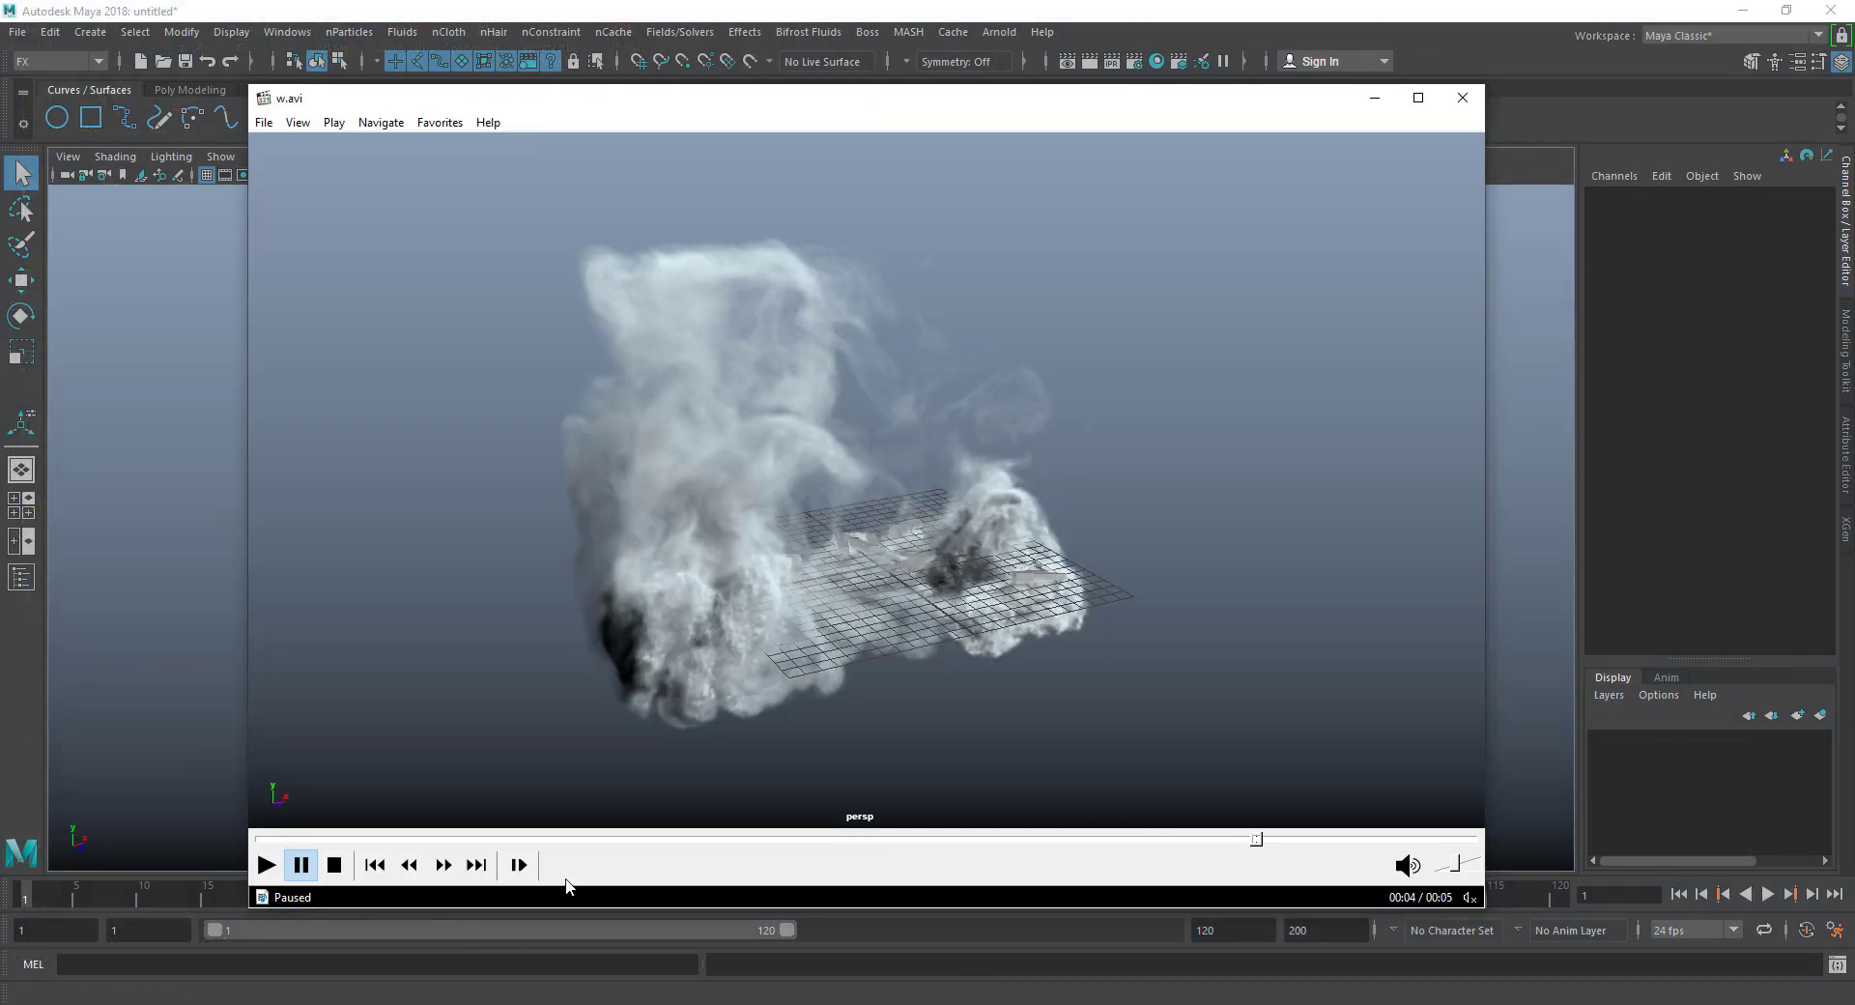
left_click(266, 839)
left_click(267, 860)
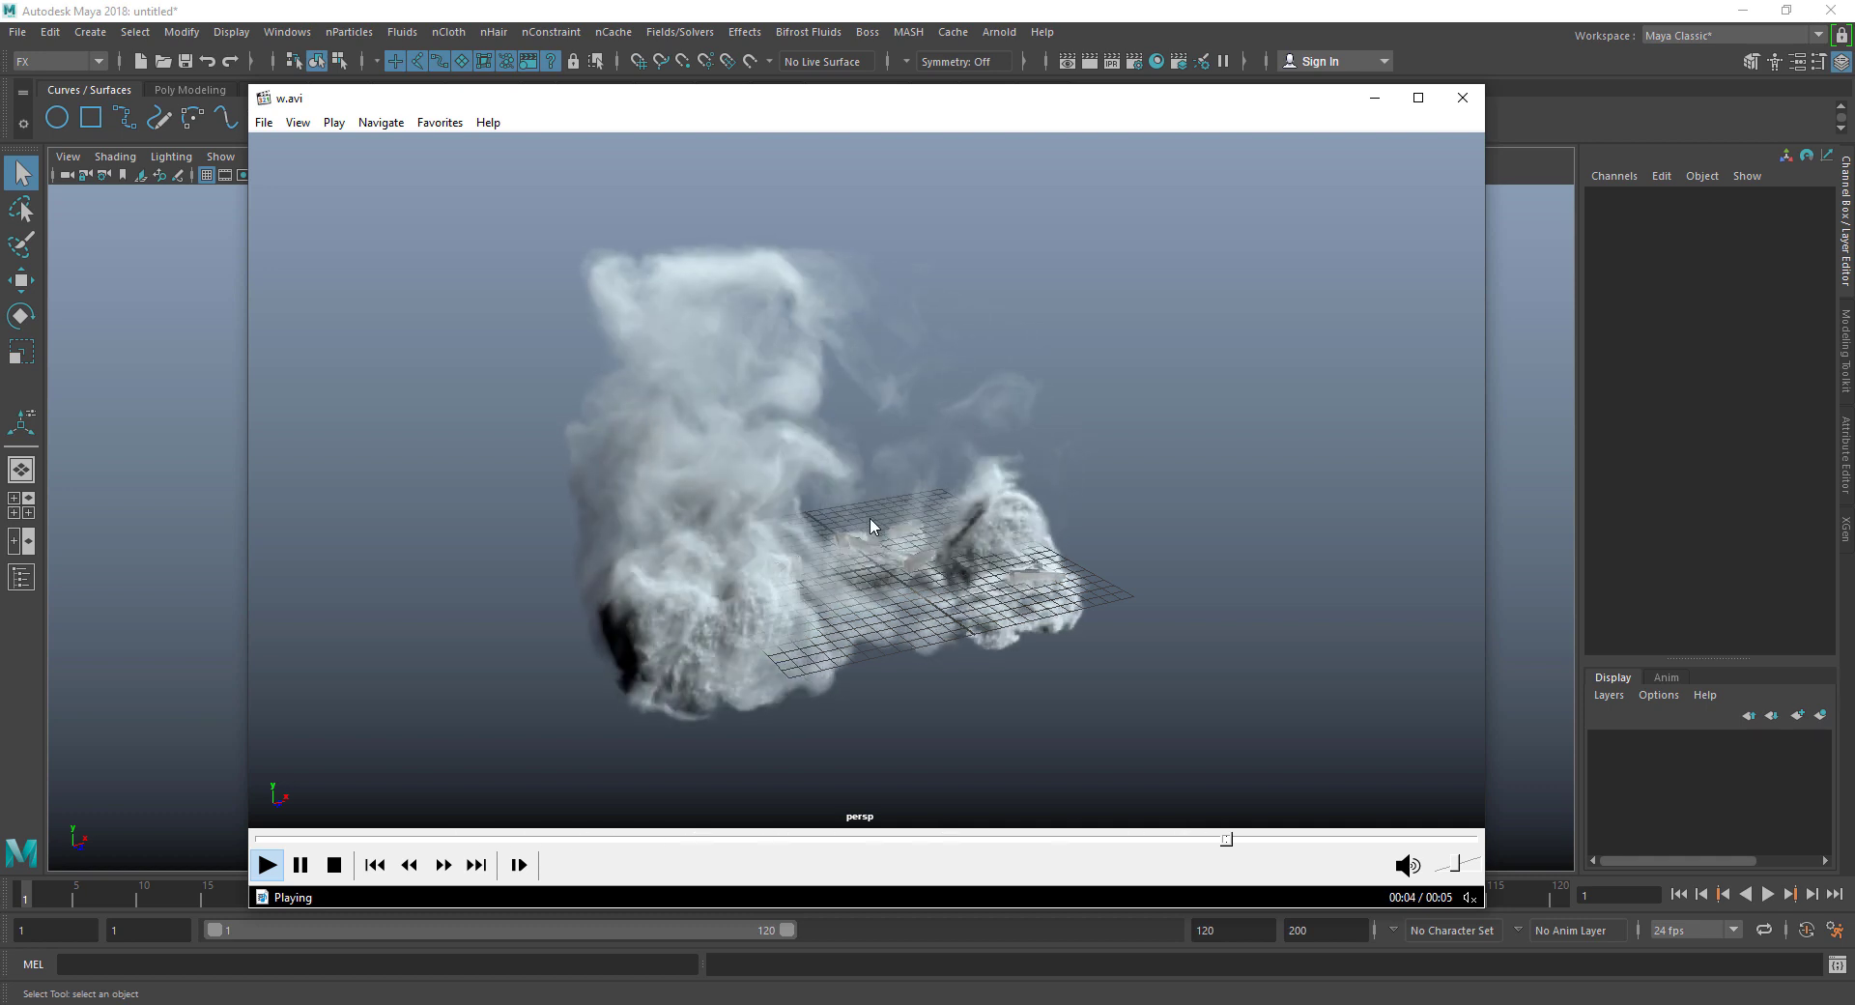
left_click(808, 9)
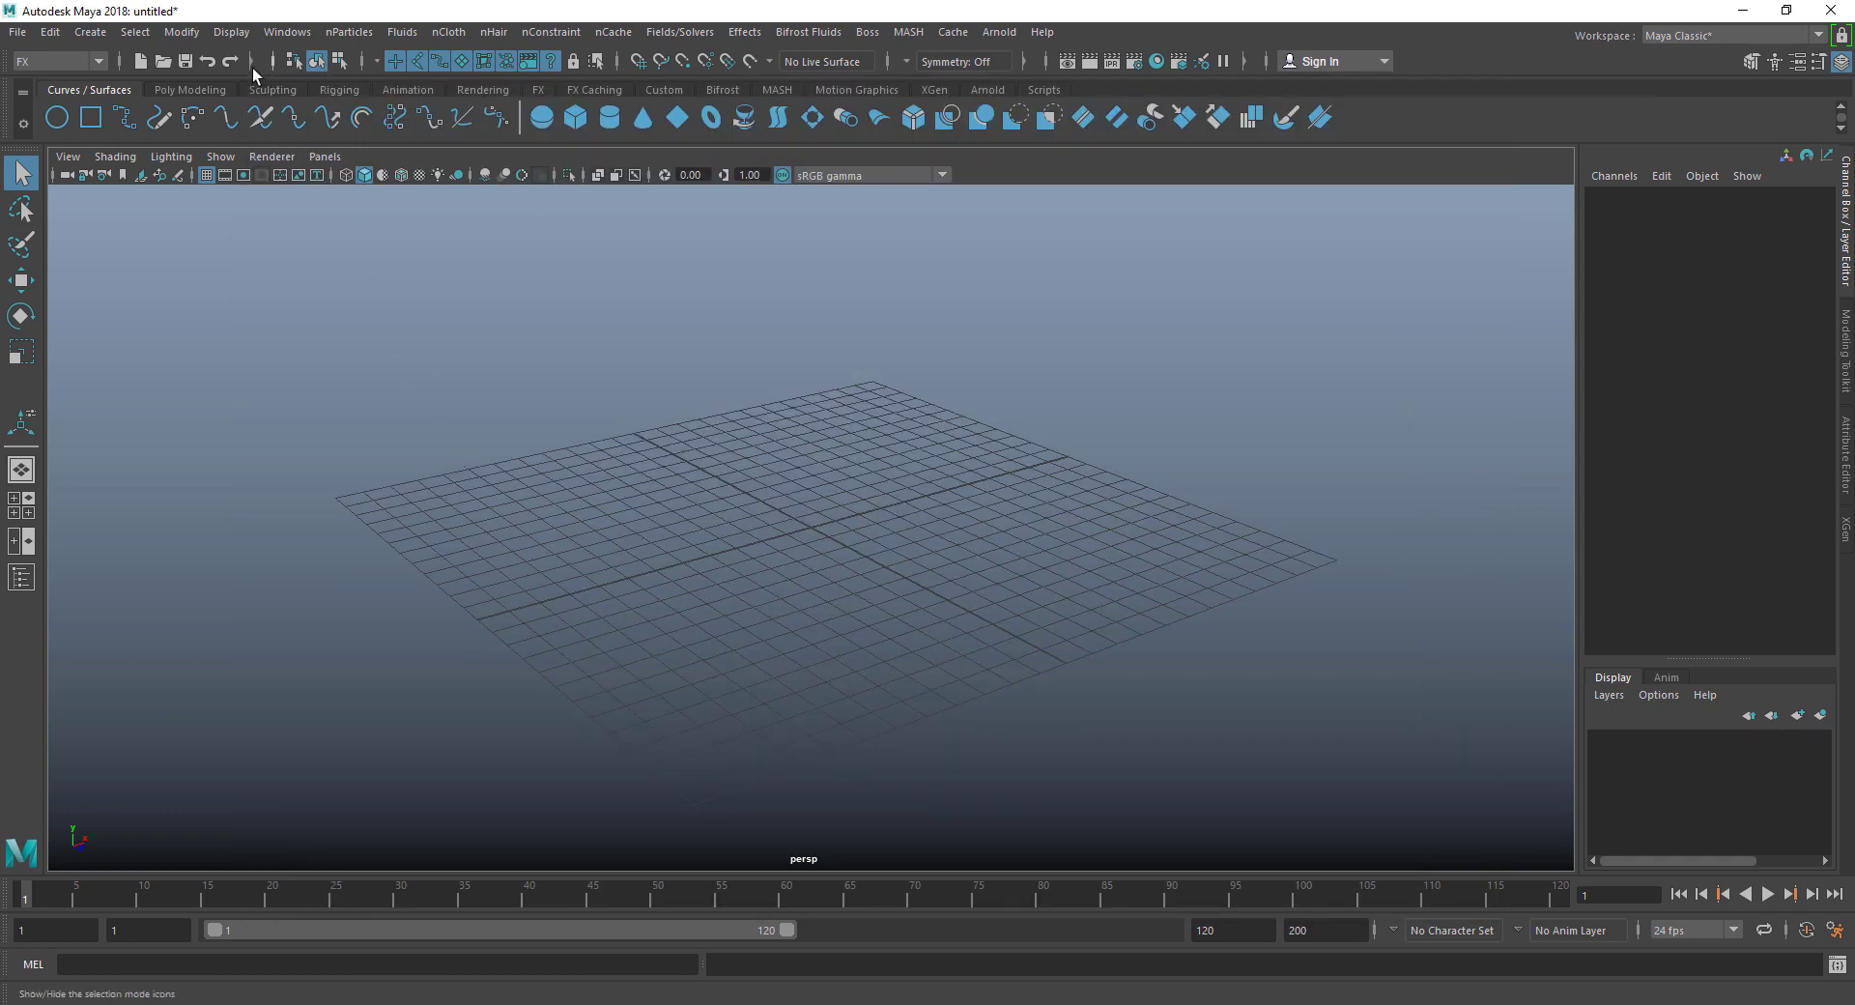
Step: Create a 3D type object in the empty scene
left_click(90, 32)
left_click(152, 207)
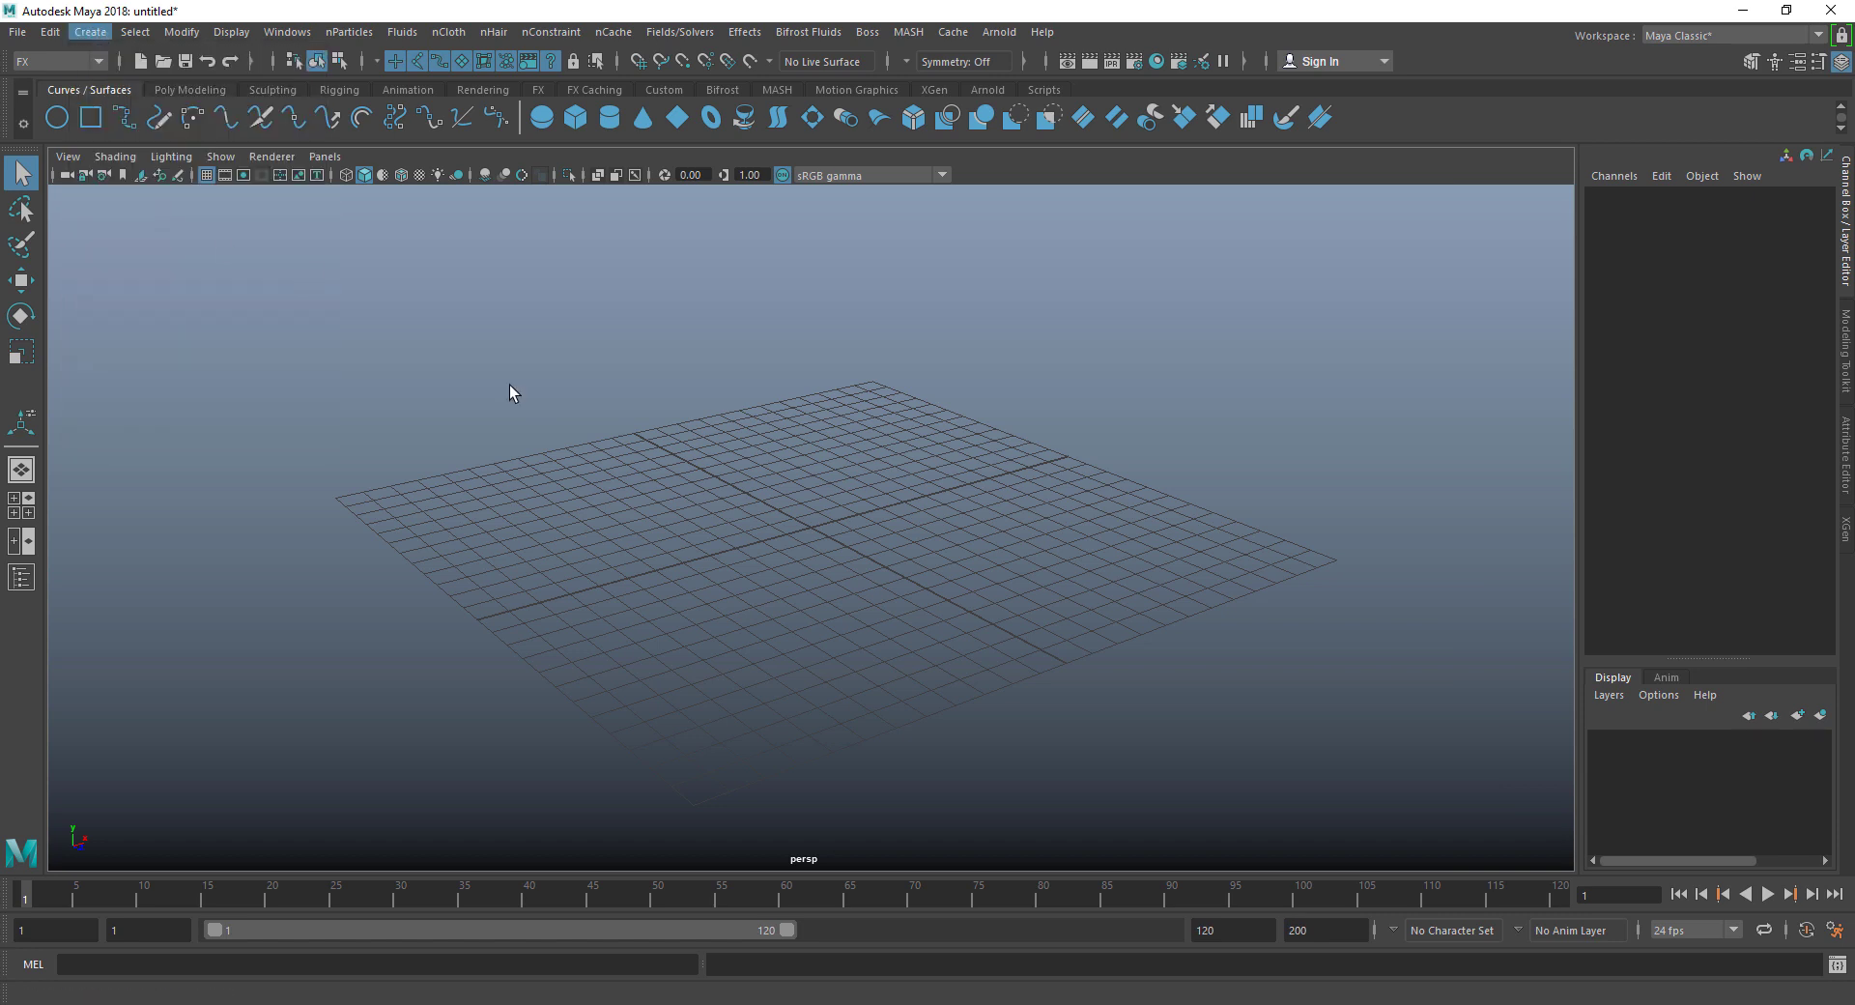
scroll(973, 430, "down", 8)
left_click(623, 281)
left_click_drag(623, 281, 811, 434)
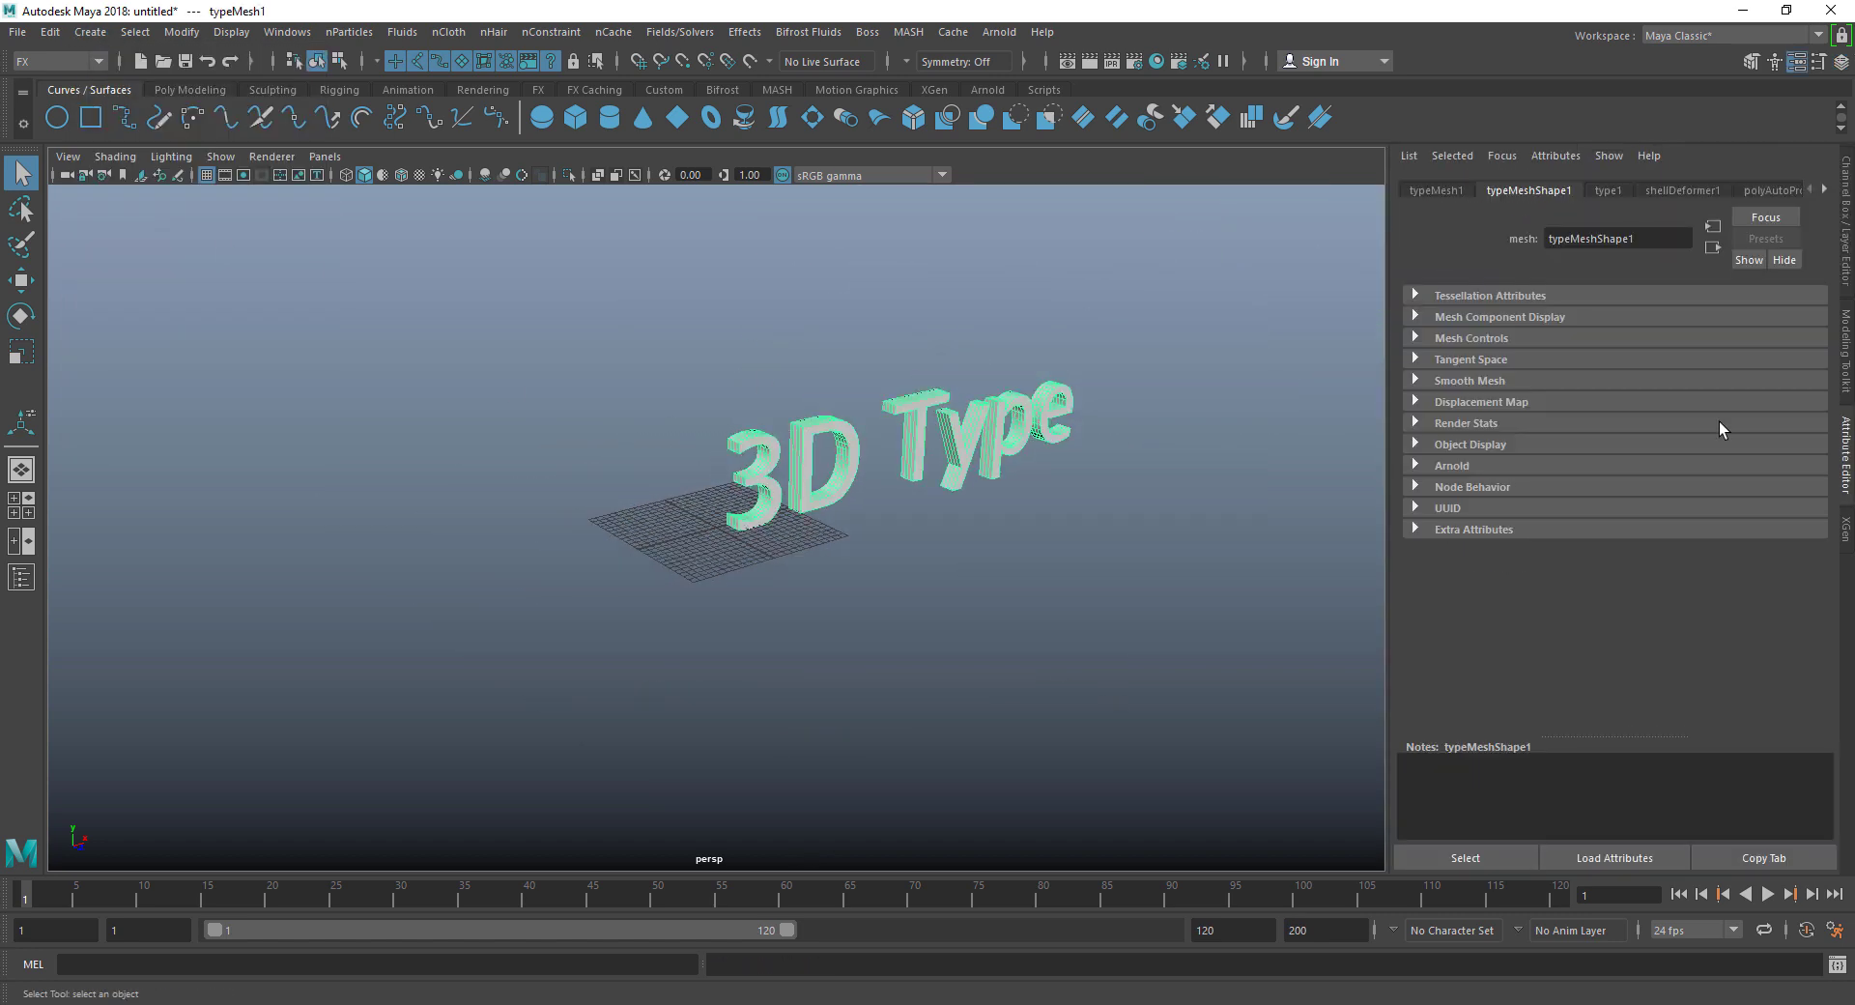
Step: Replace the type object's default text with FXMANIAC
left_click(1615, 193)
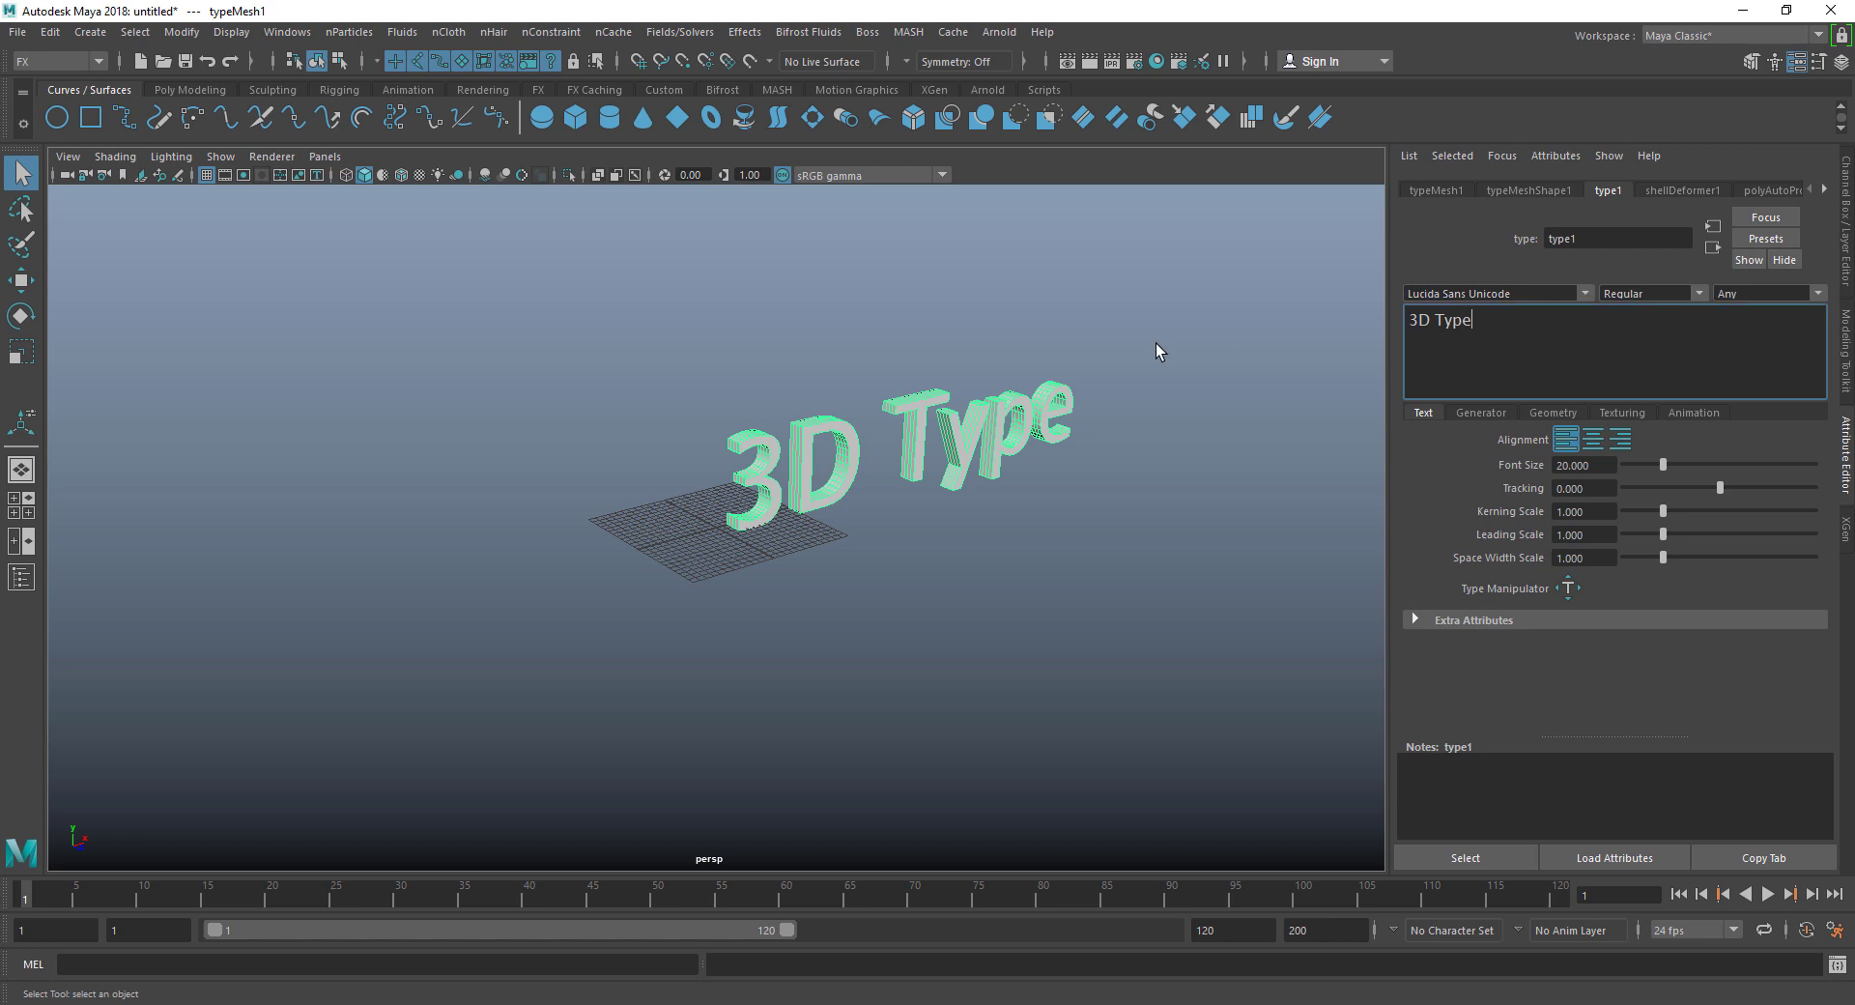
key("BackSpace")
key("BackSpace")
key("BackSpace")
key("BackSpace")
key("BackSpace")
key("BackSpace")
key("BackSpace")
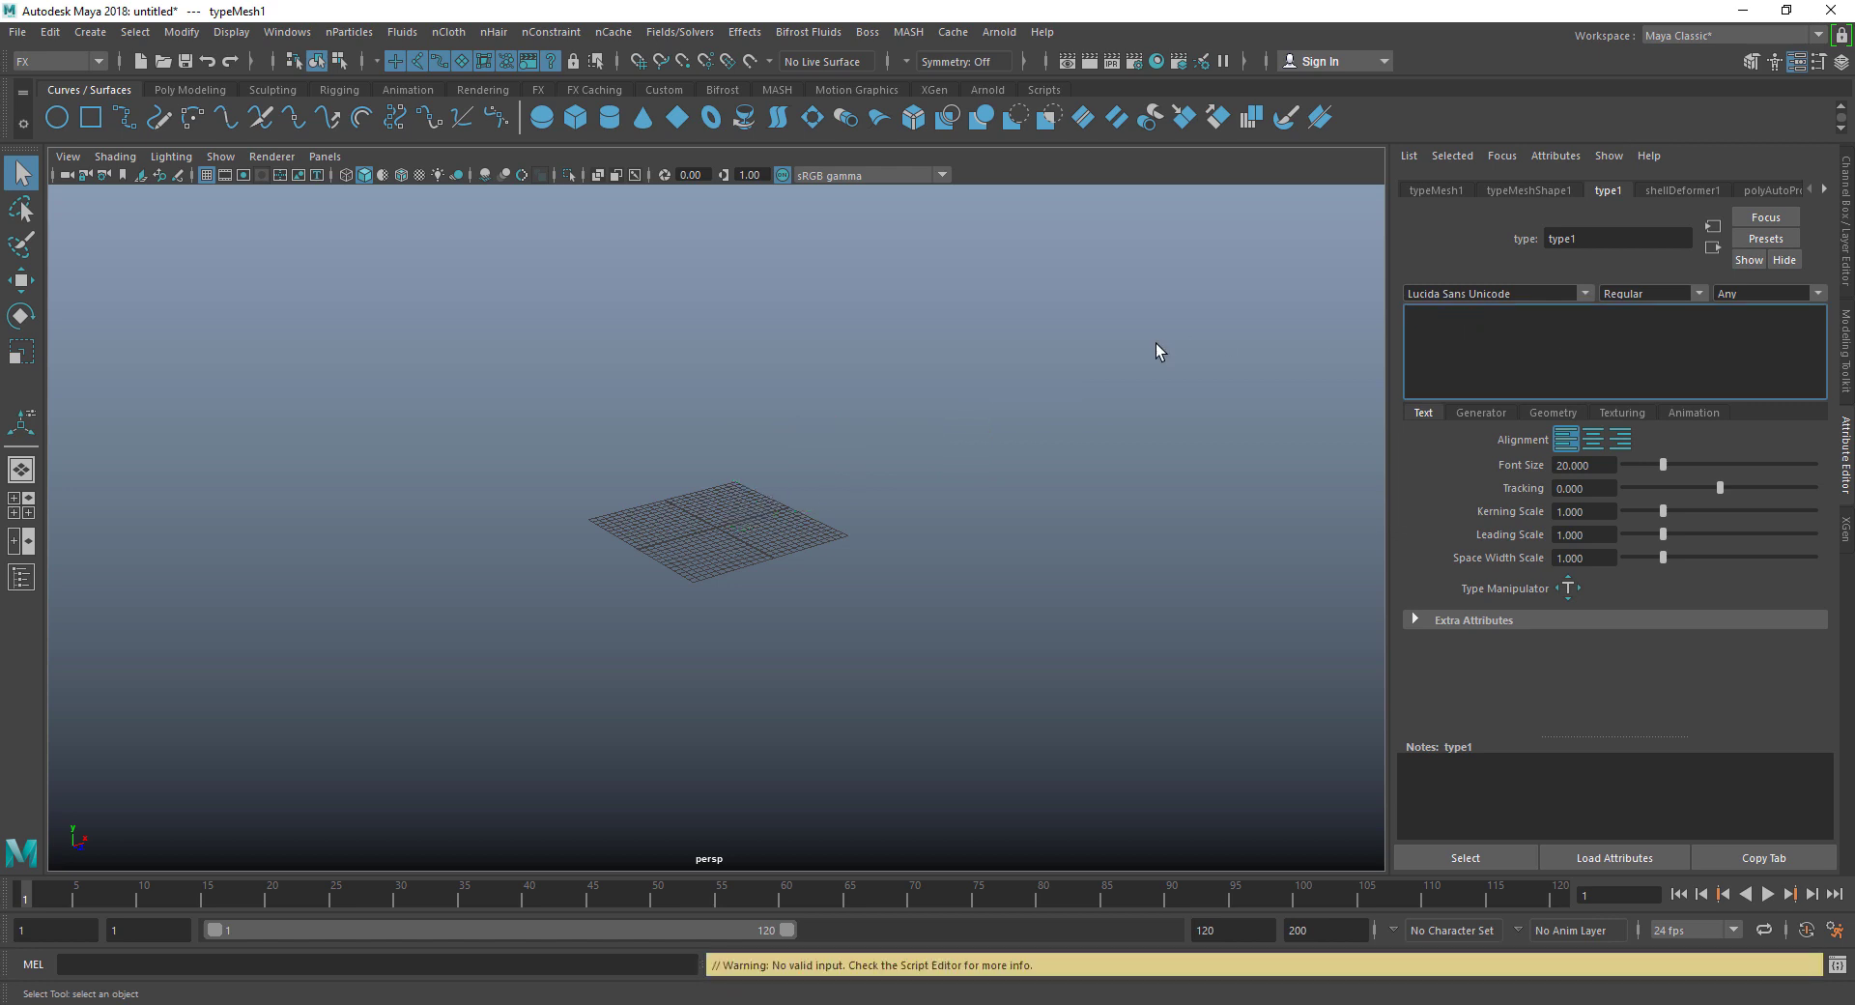
type("FXMNI")
key("BackSpace")
key("BackSpace")
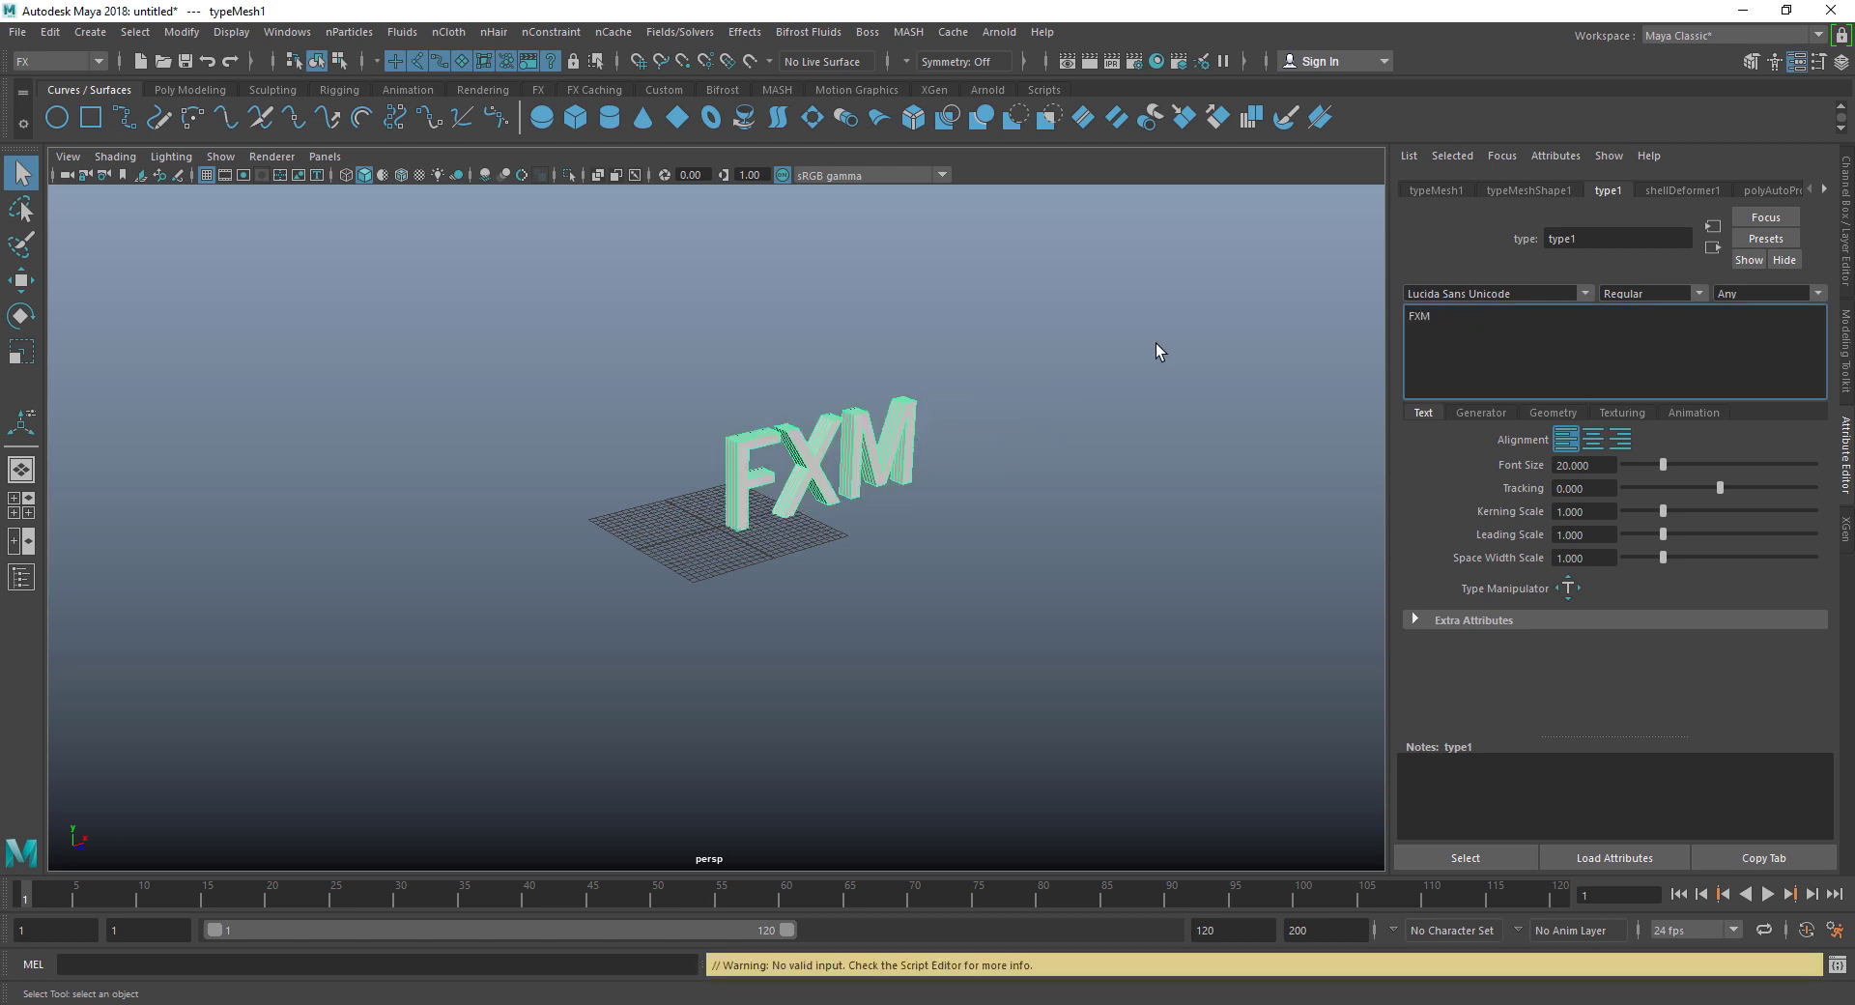
type("ANIAC")
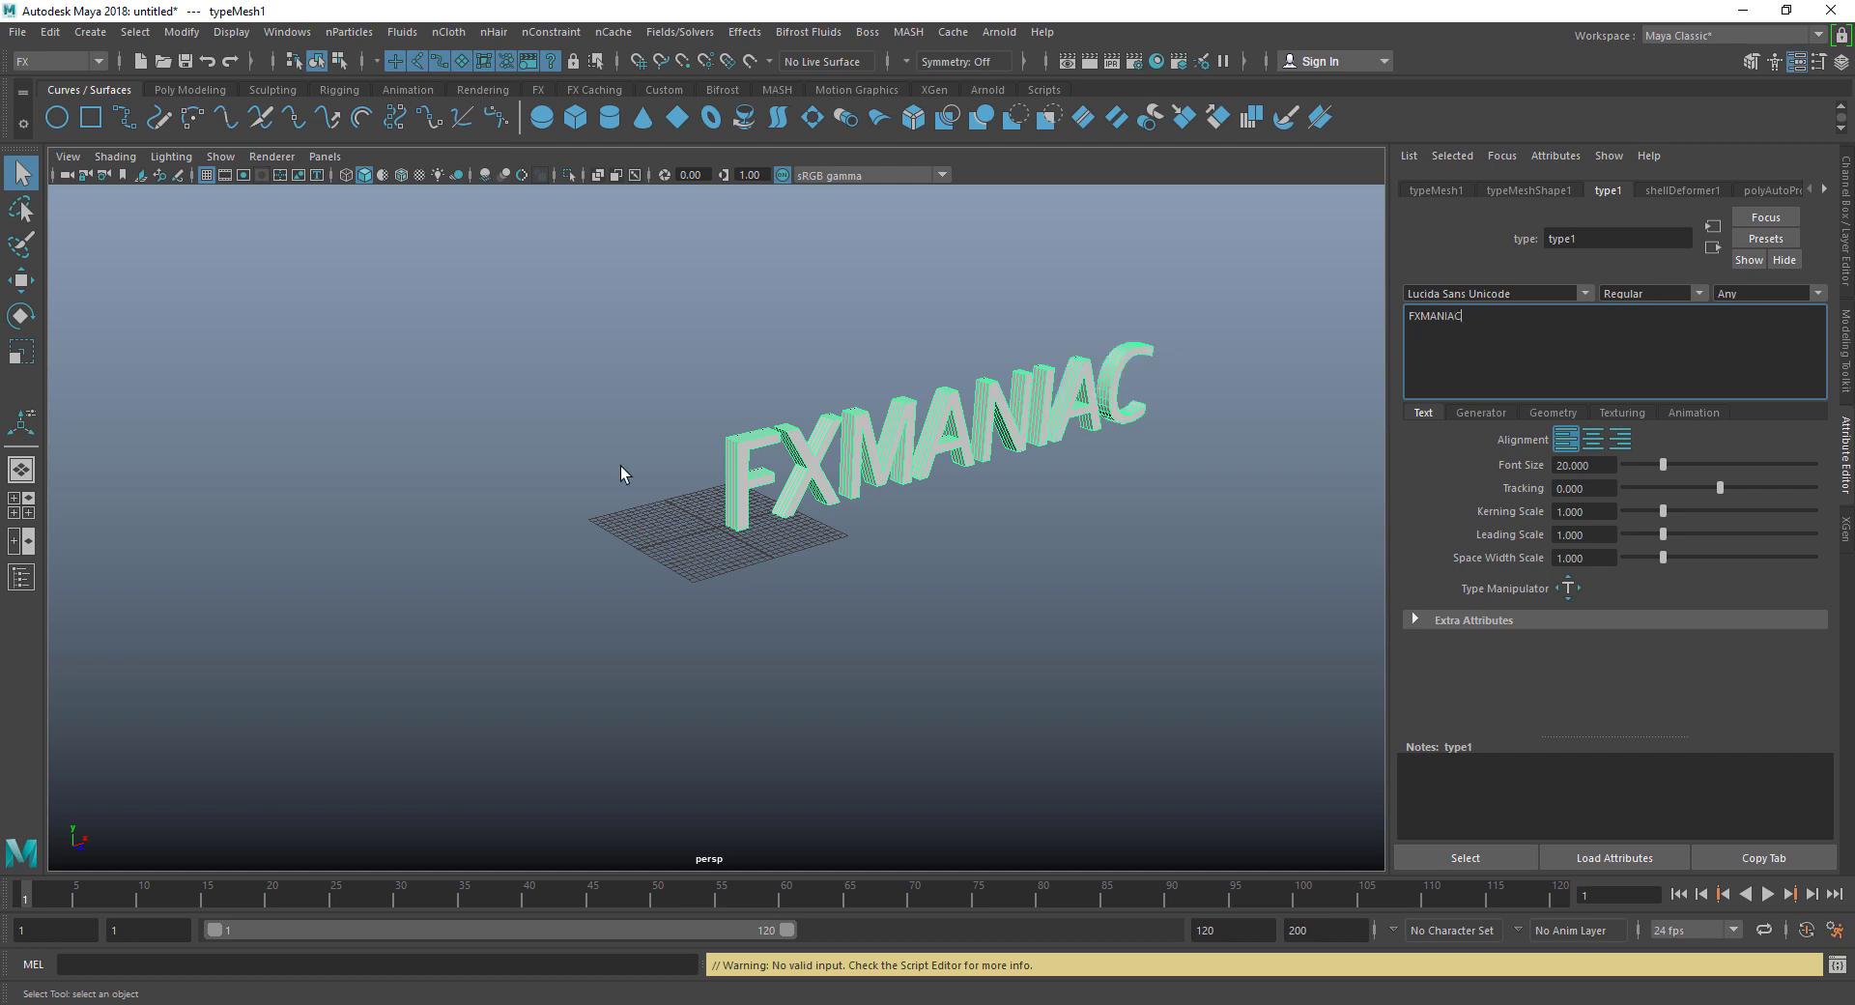
Step: Center the pivot of the FXMANIAC text mesh and display its transform values in the Channel Box
left_click(910, 489)
left_click(908, 465)
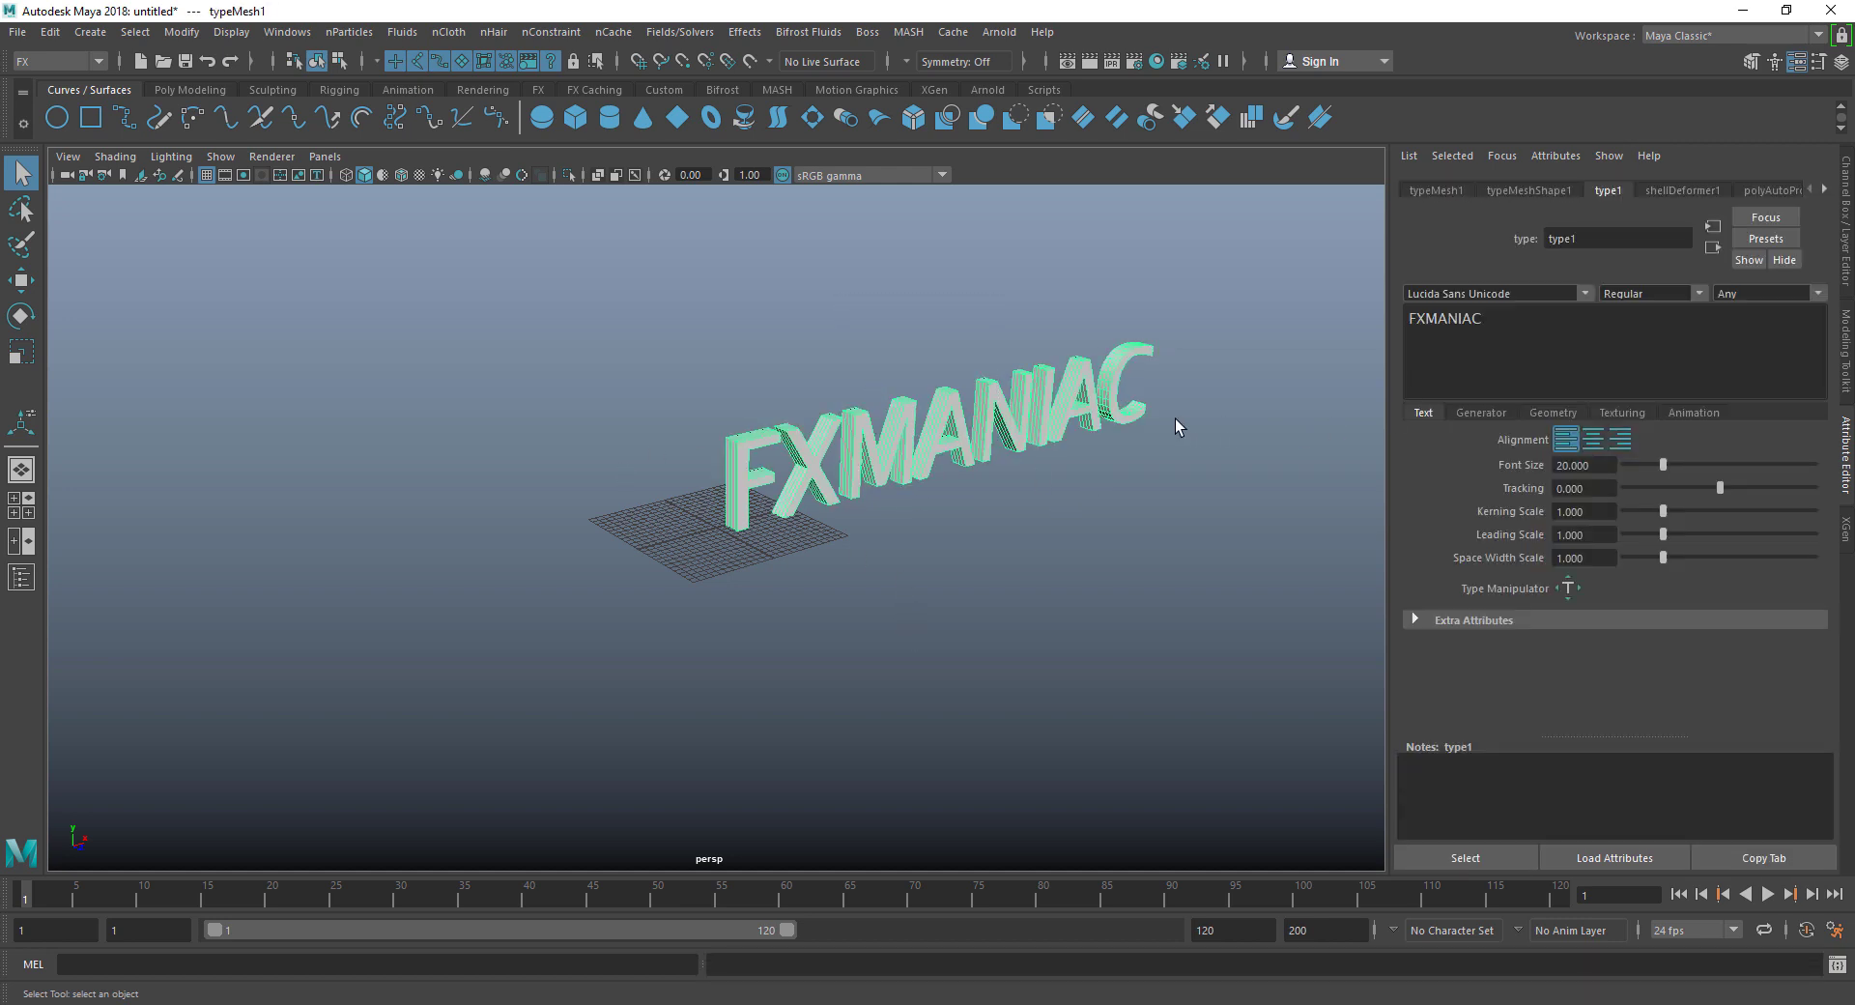
key("w")
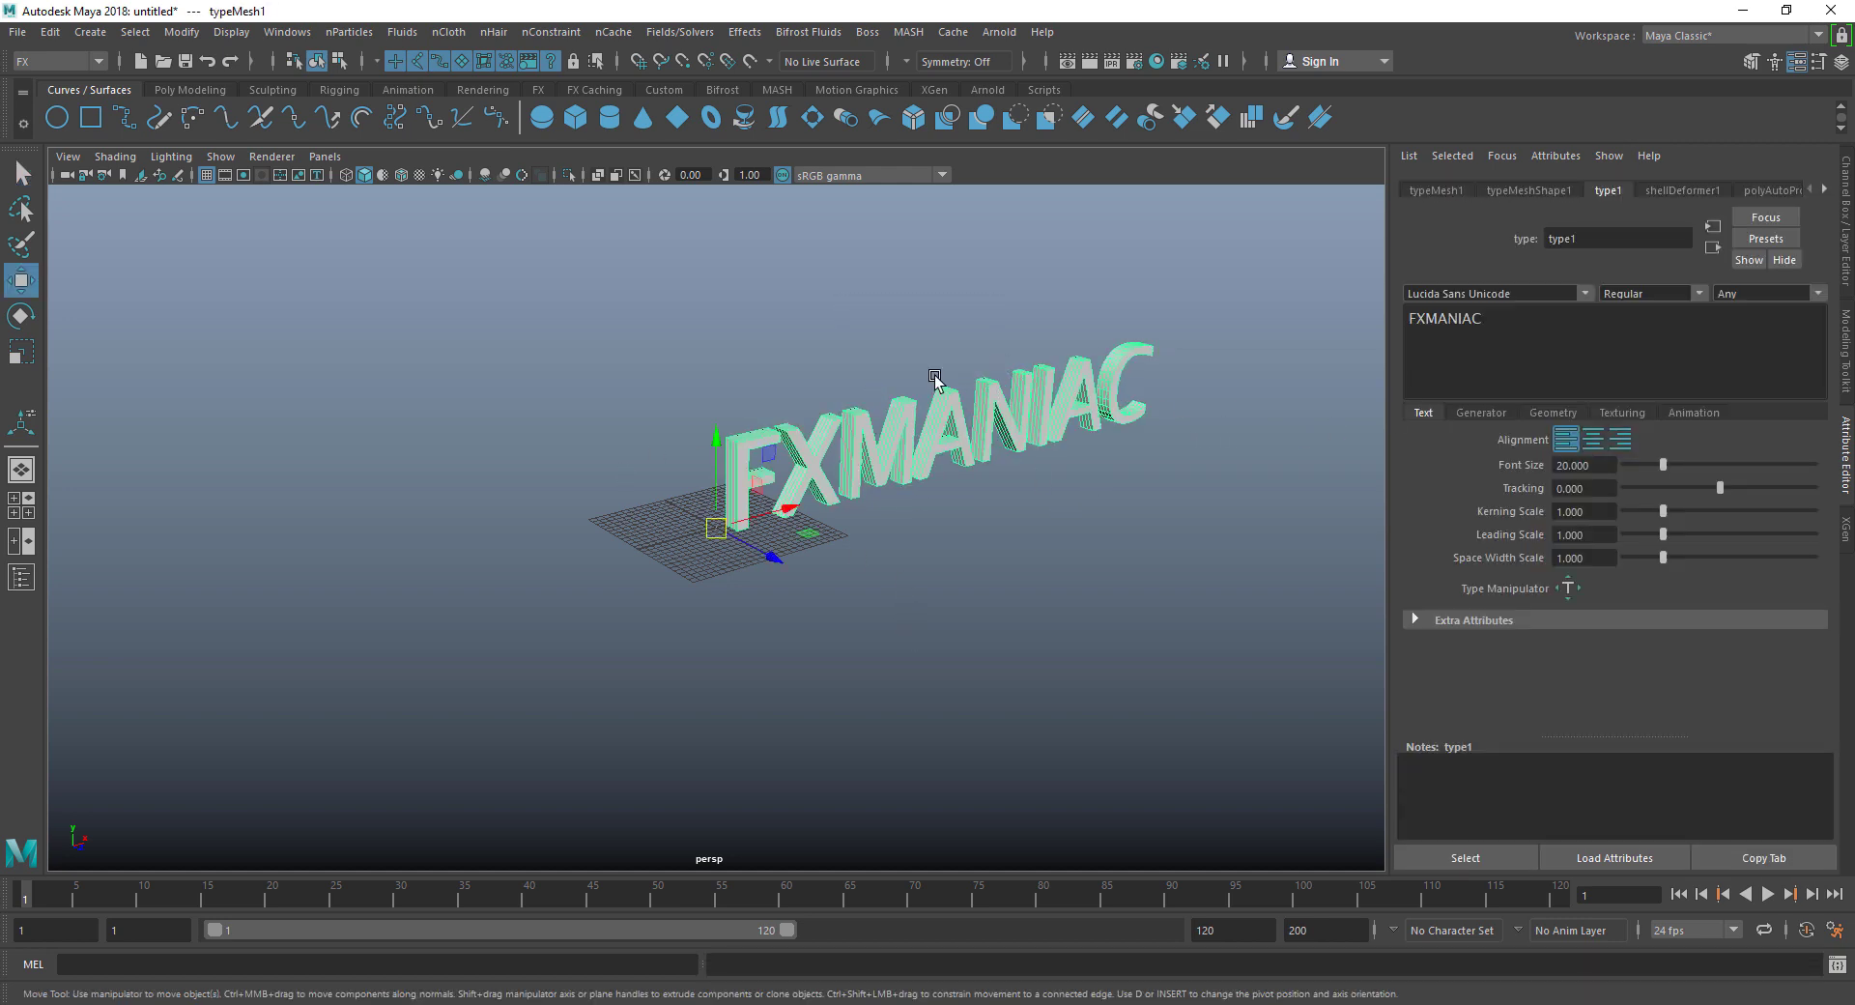
left_click(192, 35)
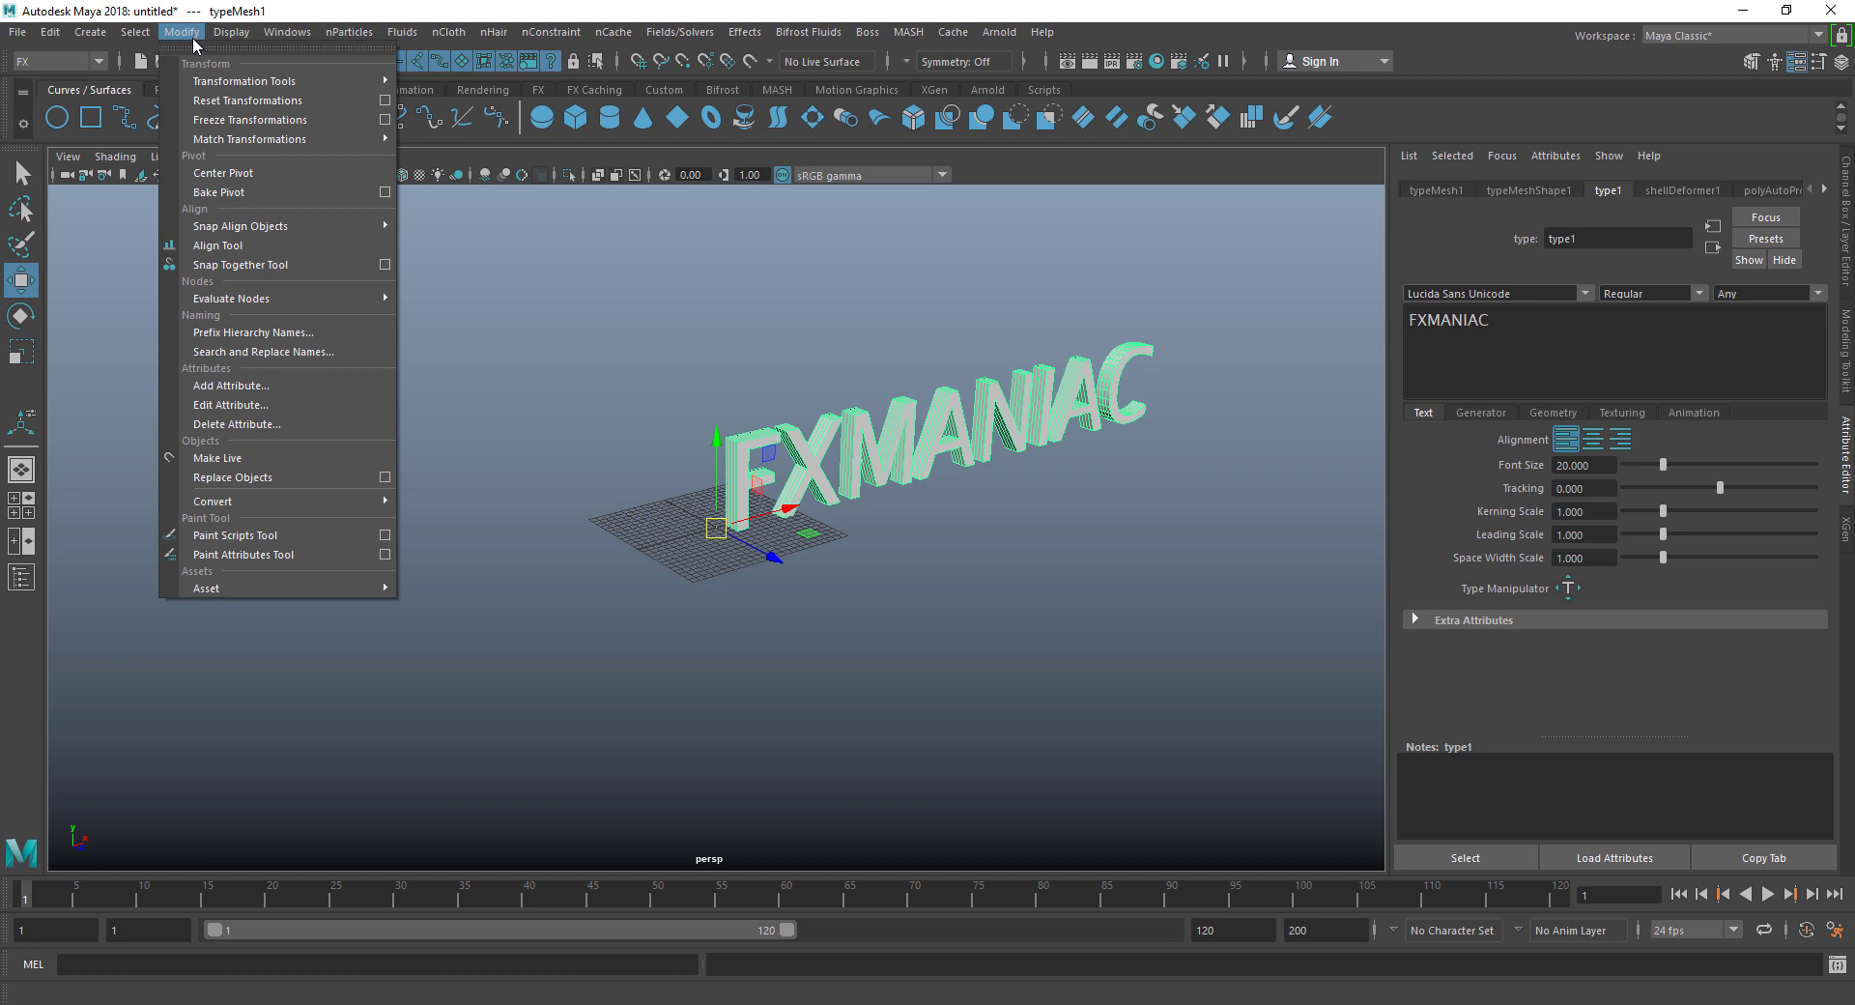
left_click(246, 176)
left_click(972, 505)
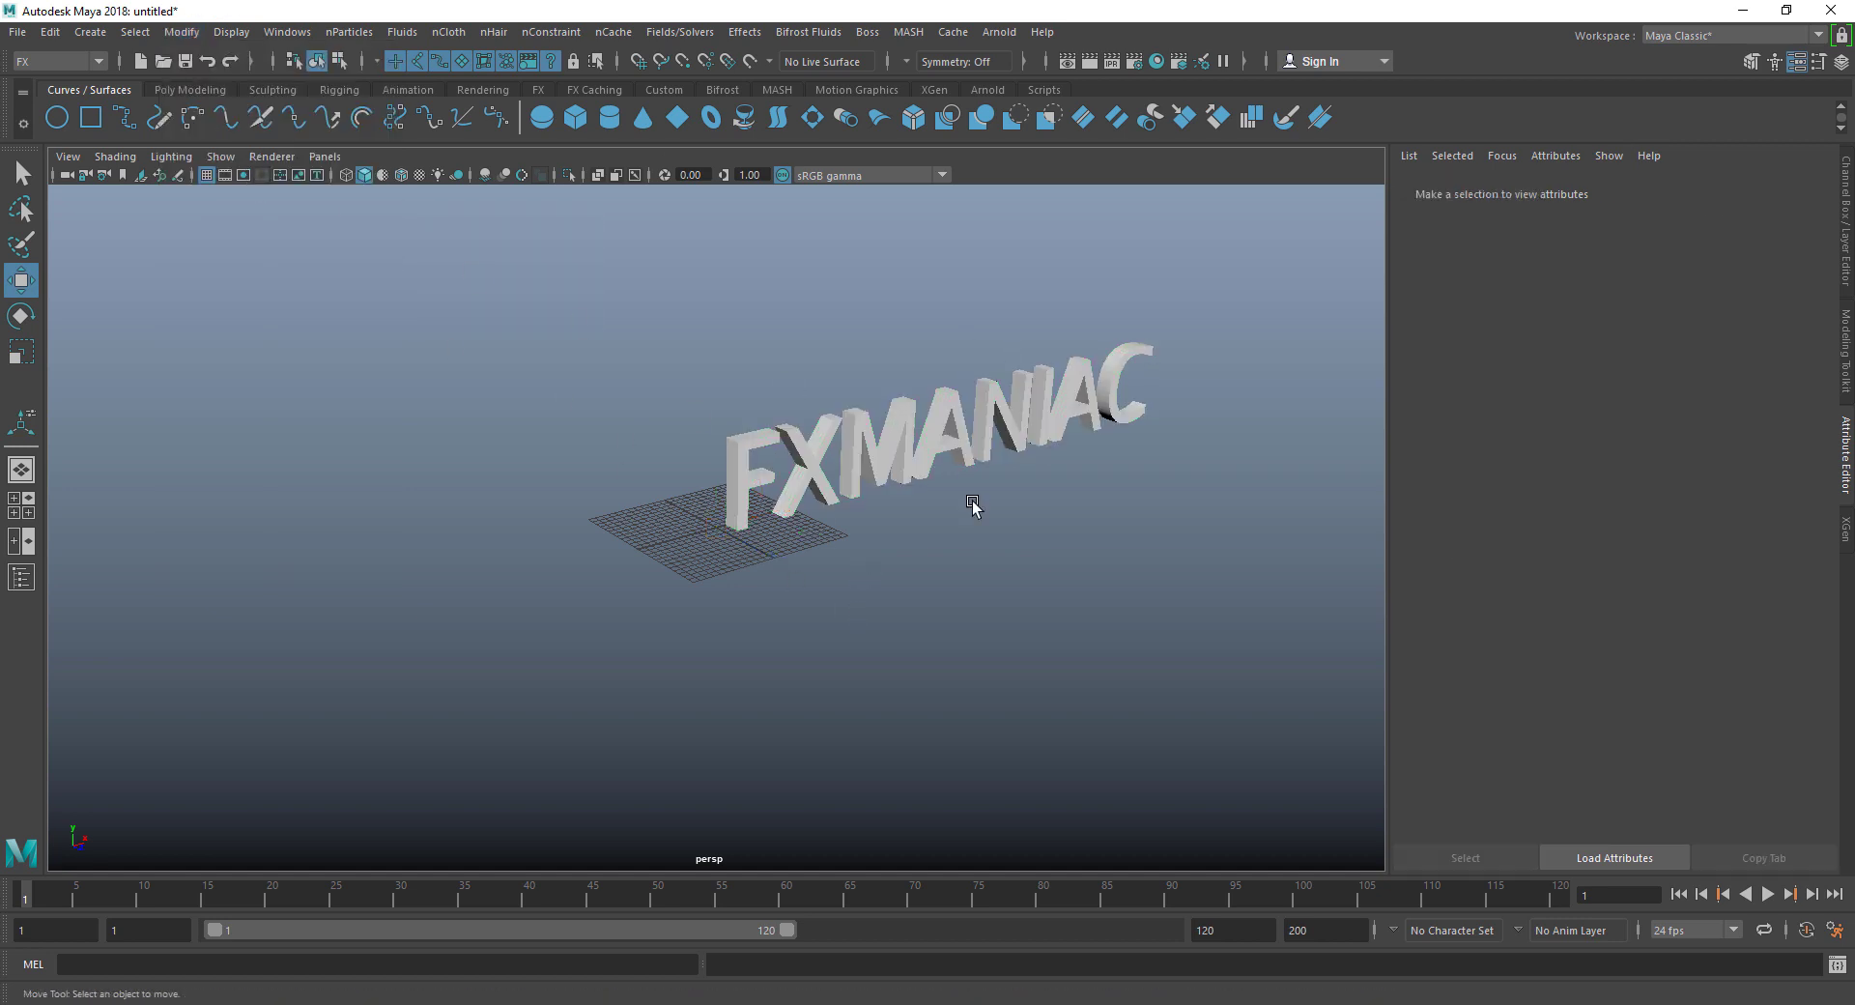
left_click(903, 440)
key("ctrl+a")
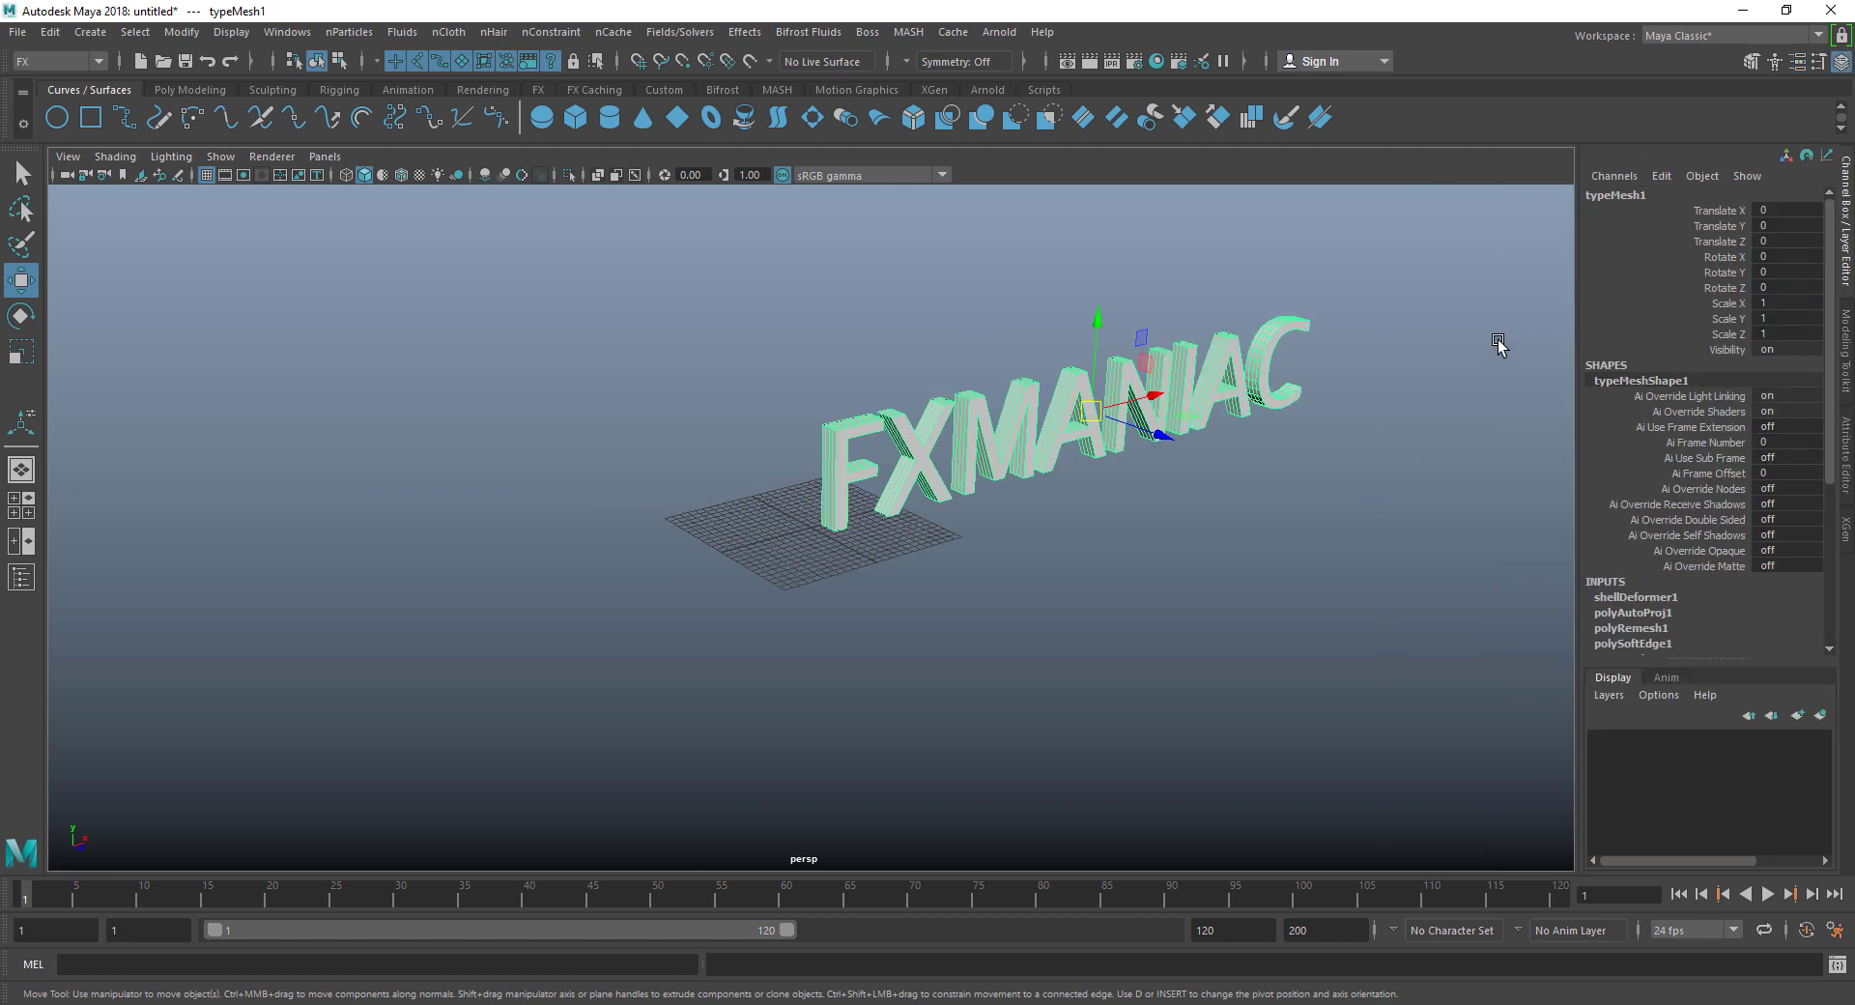
Step: Move the text to about -38.7 on X and scale it uniformly to about 0.331
left_click(1072, 343)
left_click(1152, 406)
left_click_drag(1144, 402, 950, 448)
key("r")
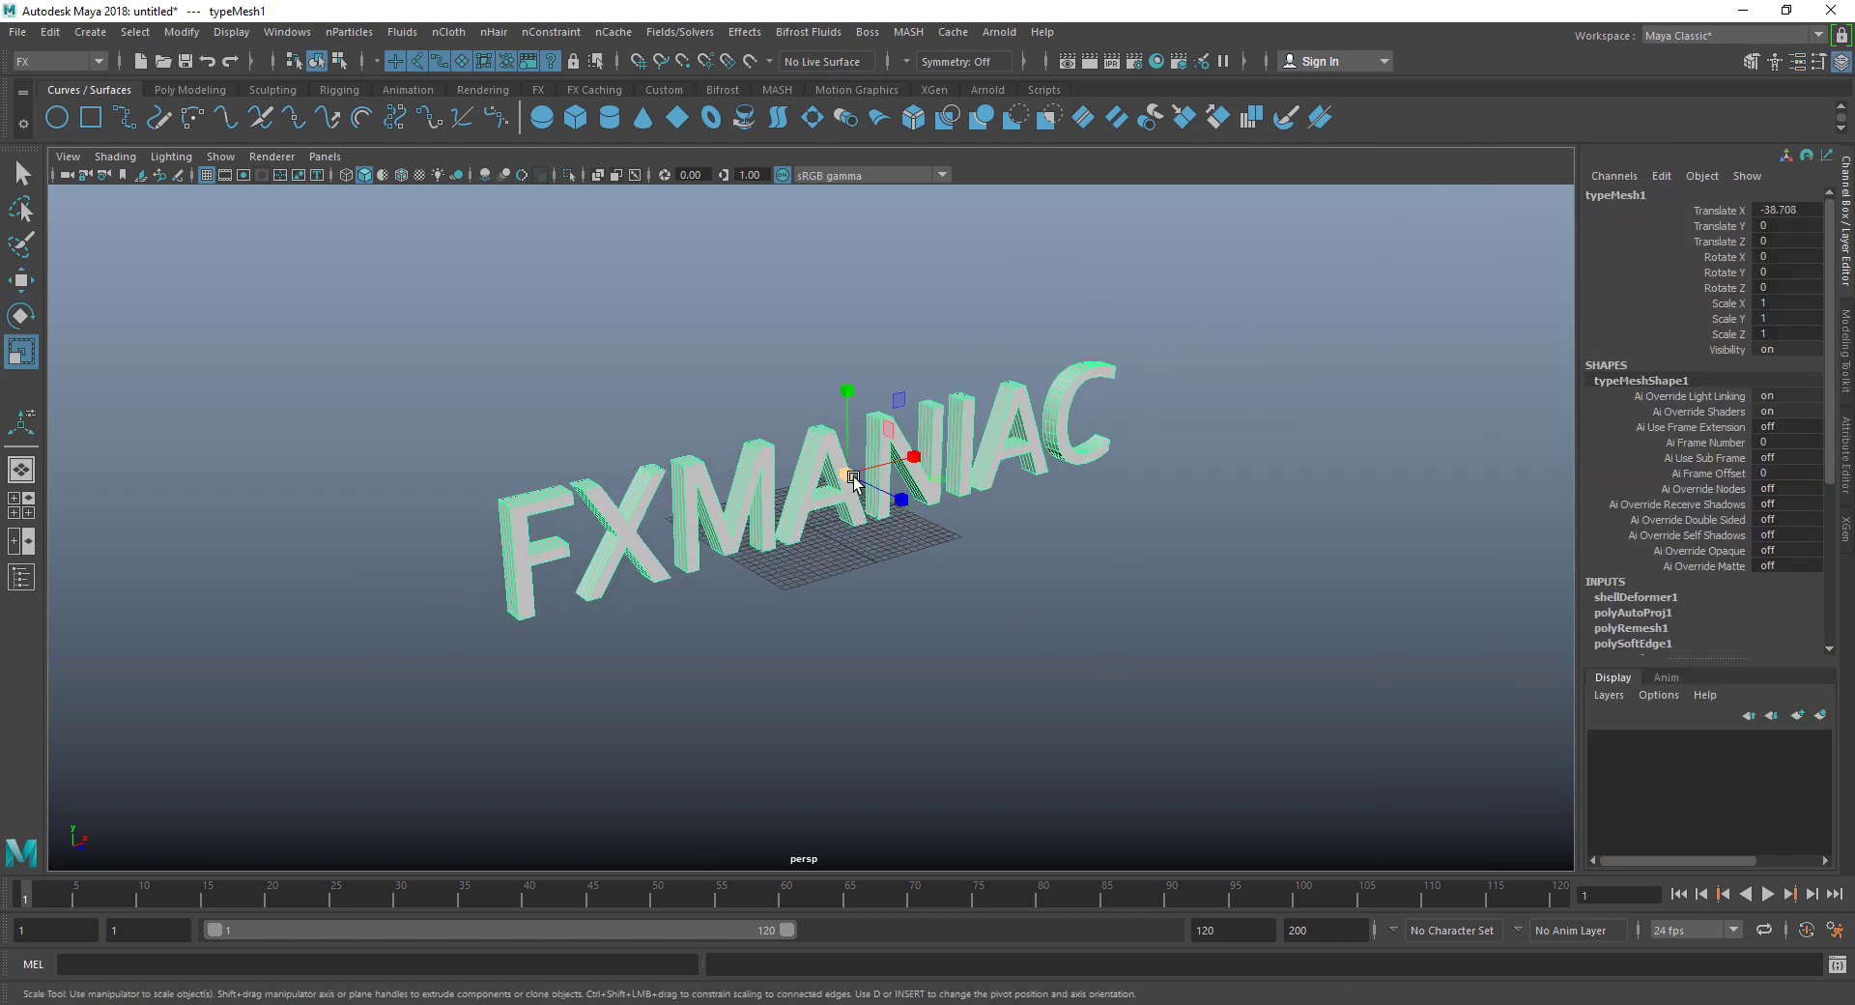
left_click_drag(853, 480, 606, 644)
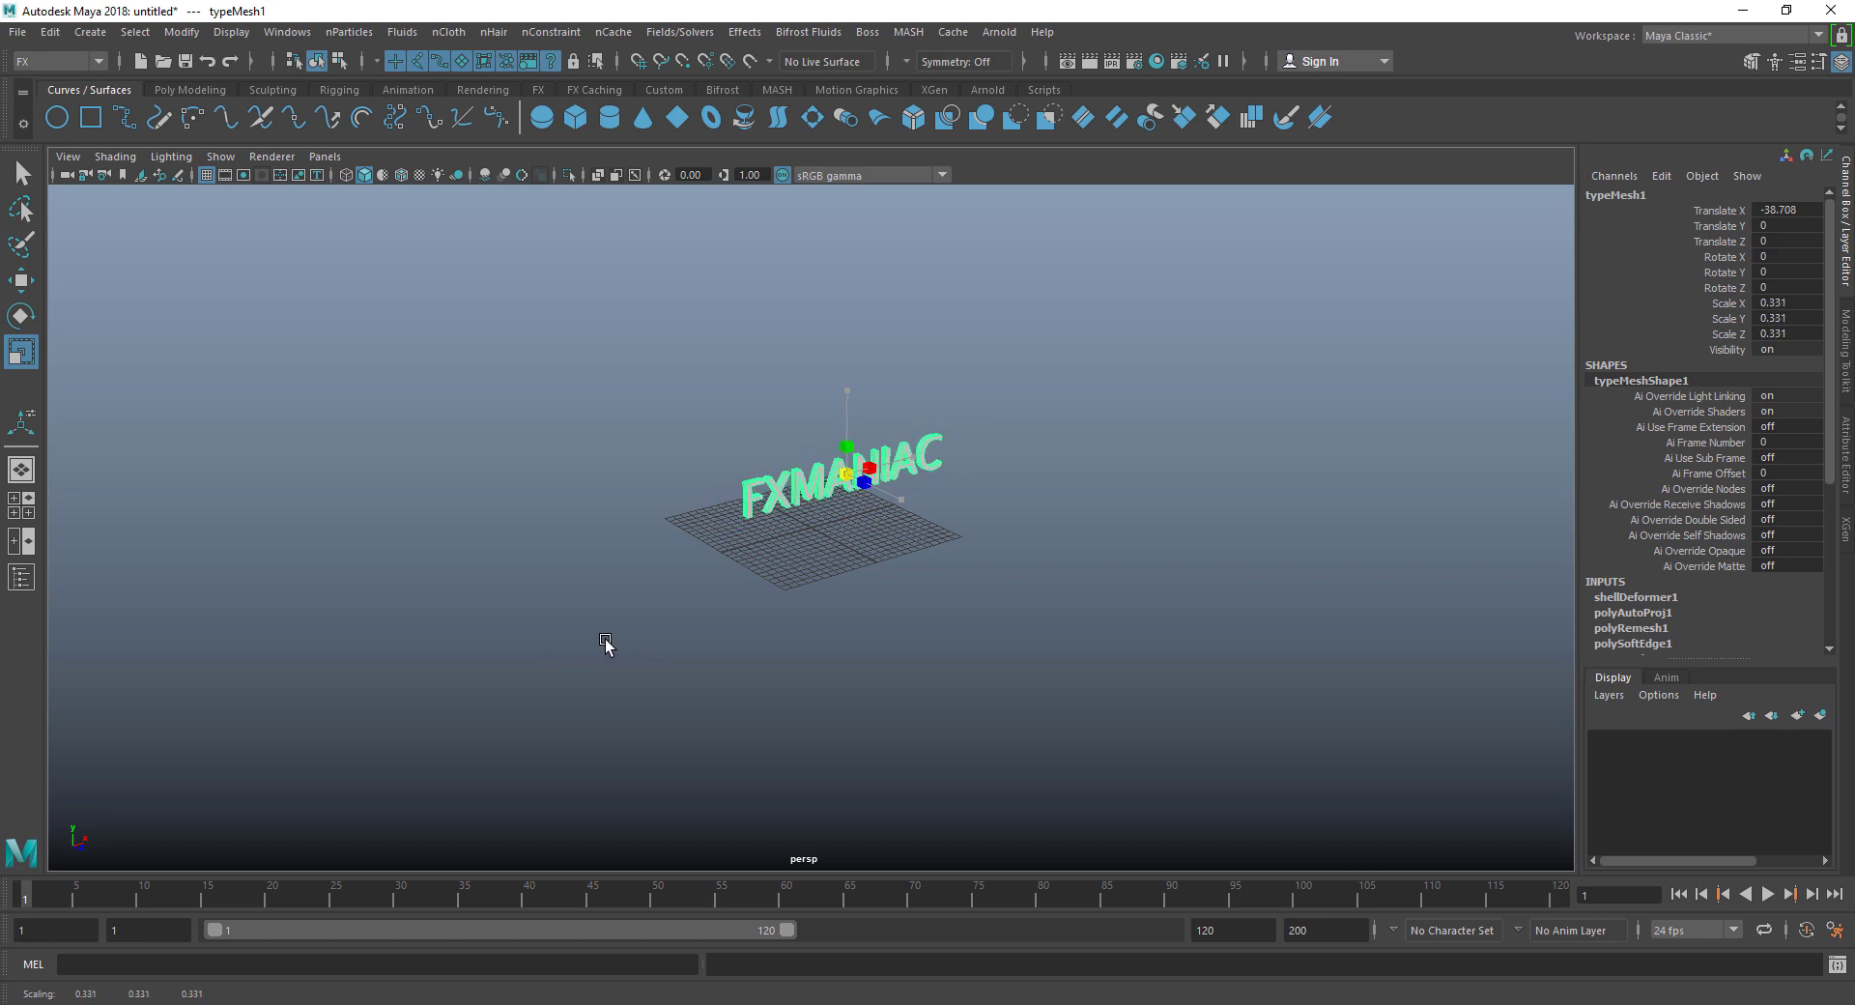
Step: Center the text on the grid at about X -42.84 and Y -3.65, scaling it uniformly to about 0.248
key("w")
left_click_drag(894, 475, 858, 486)
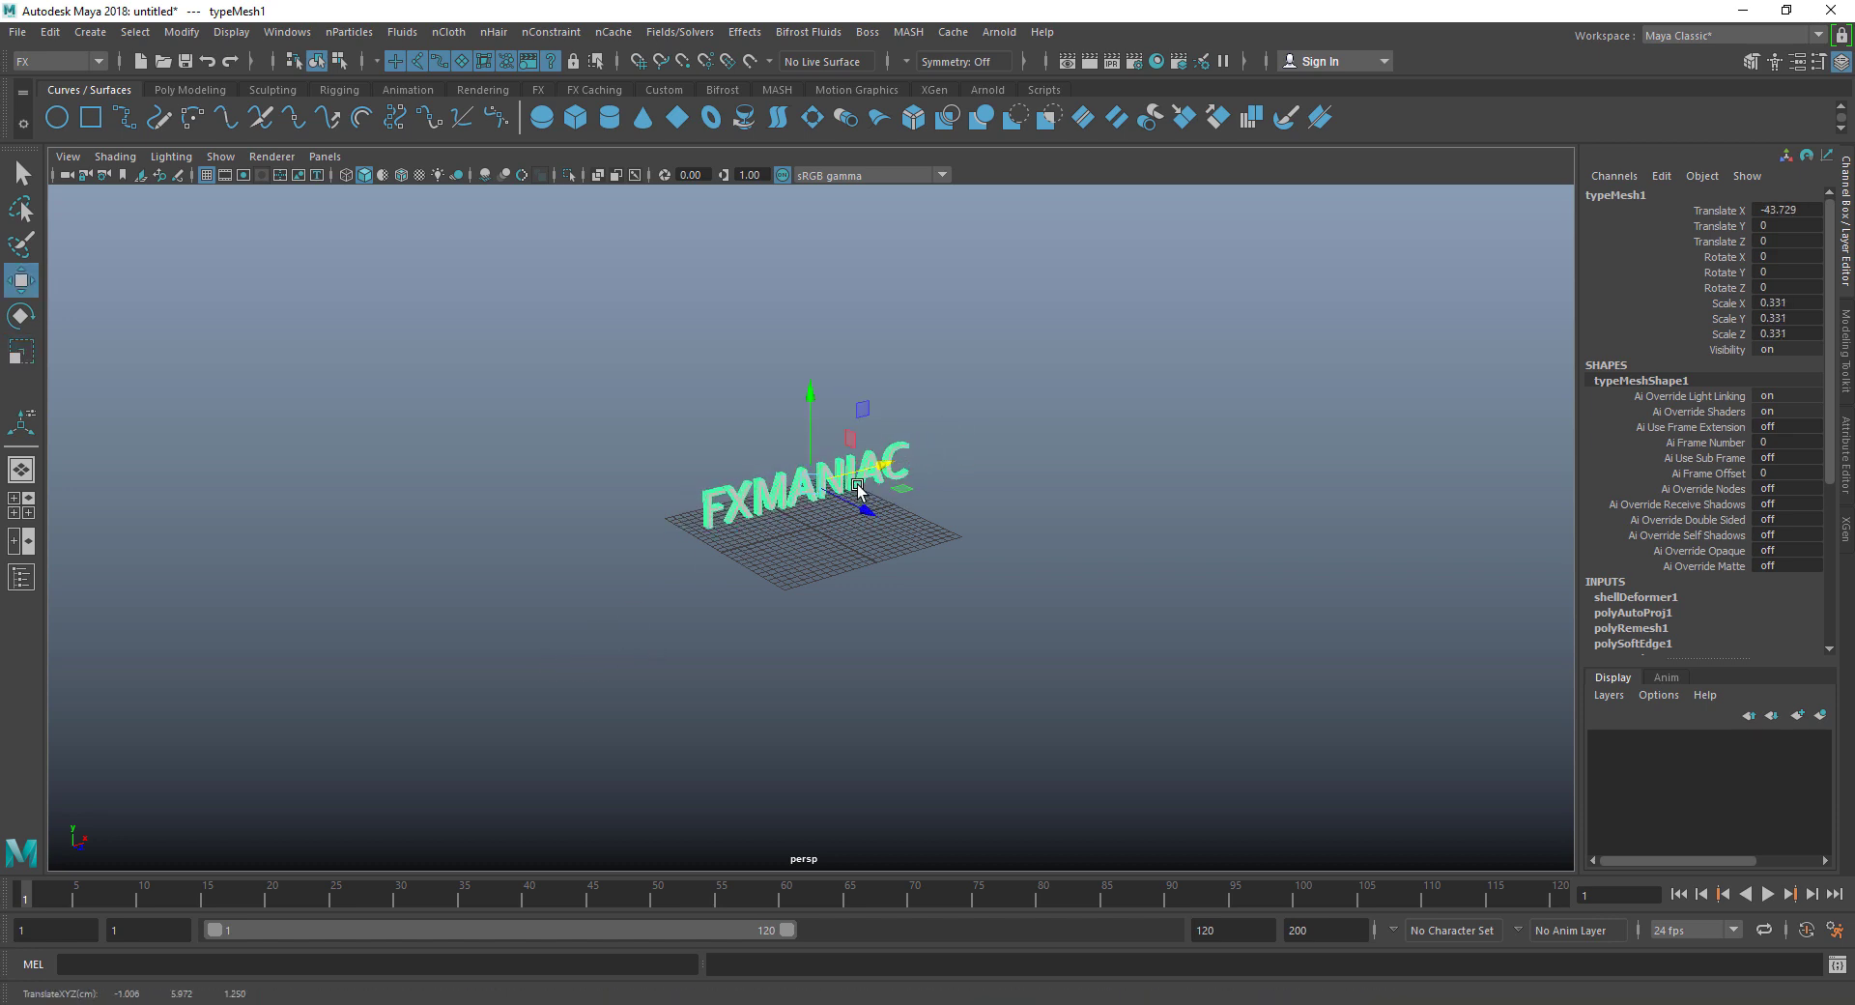
left_click_drag(809, 419, 815, 445)
key("r")
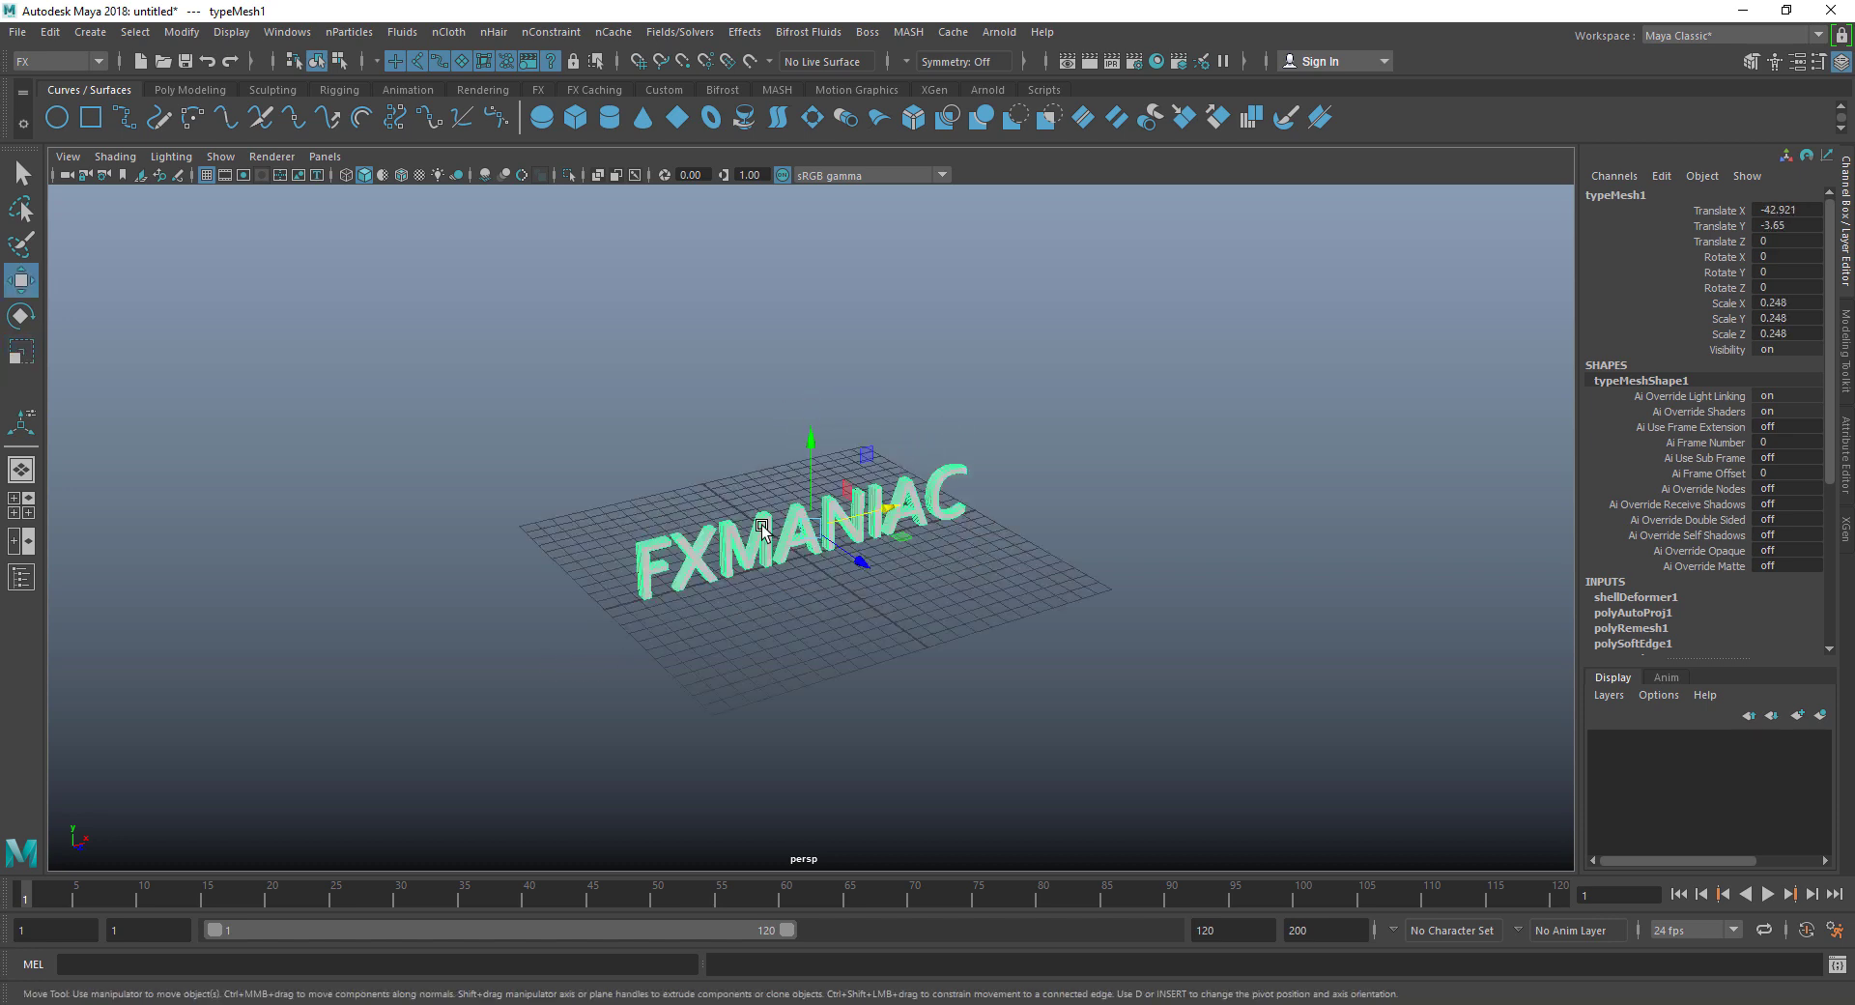
scroll(743, 623, "up", 10)
left_click_drag(953, 715, 886, 706, "alt")
scroll(882, 693, "down", 5)
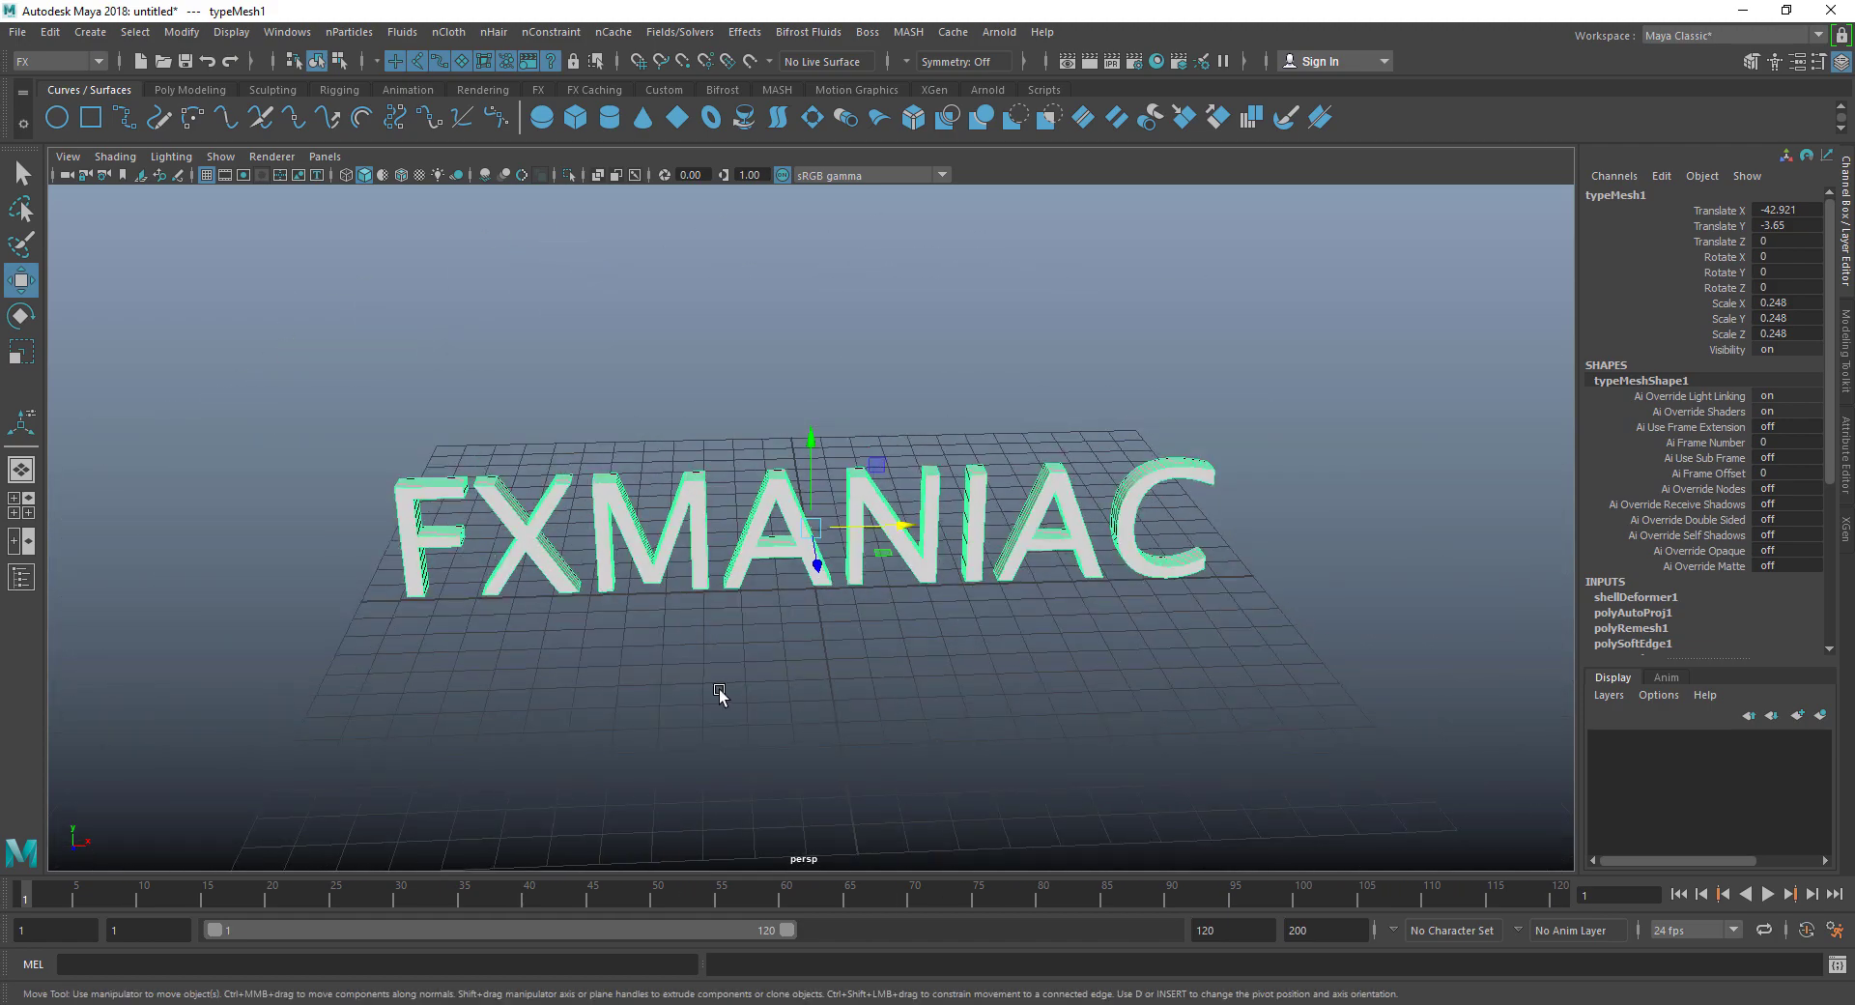
left_click_drag(720, 693, 862, 524, "alt")
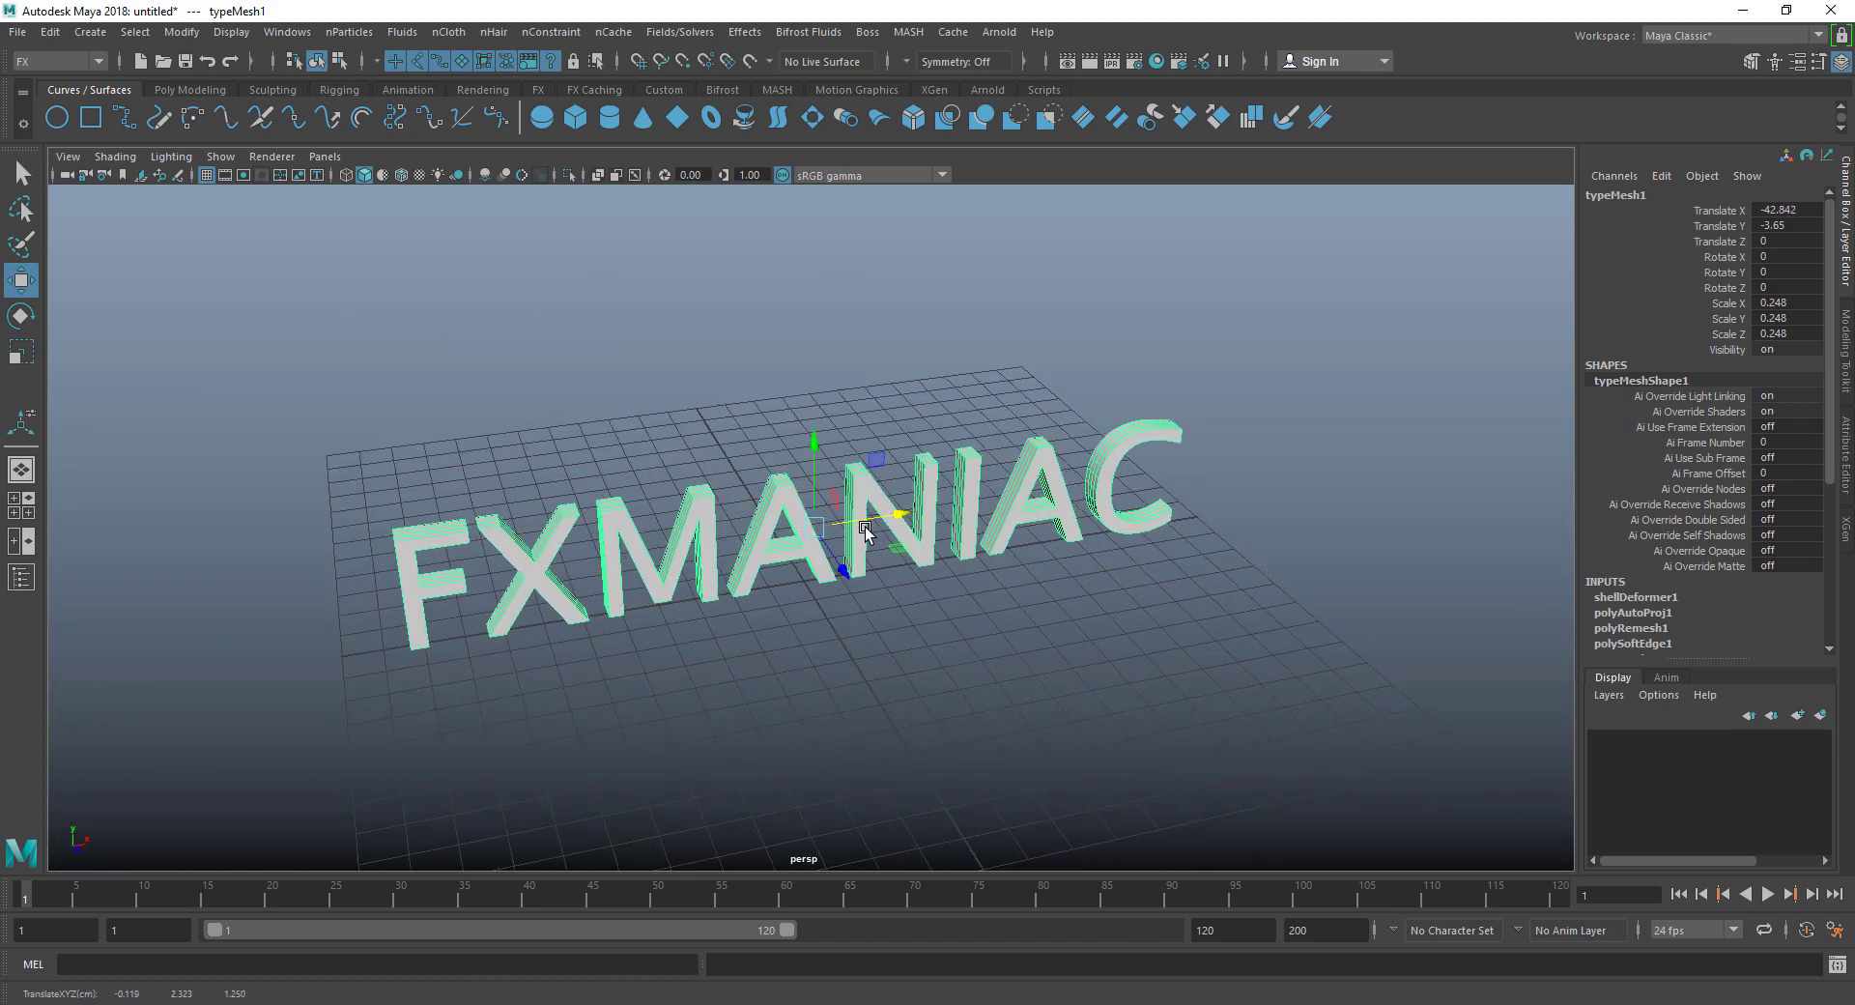
left_click(1146, 750)
left_click_drag(724, 414, 809, 614)
middle_click_drag(808, 583, 818, 506, "alt")
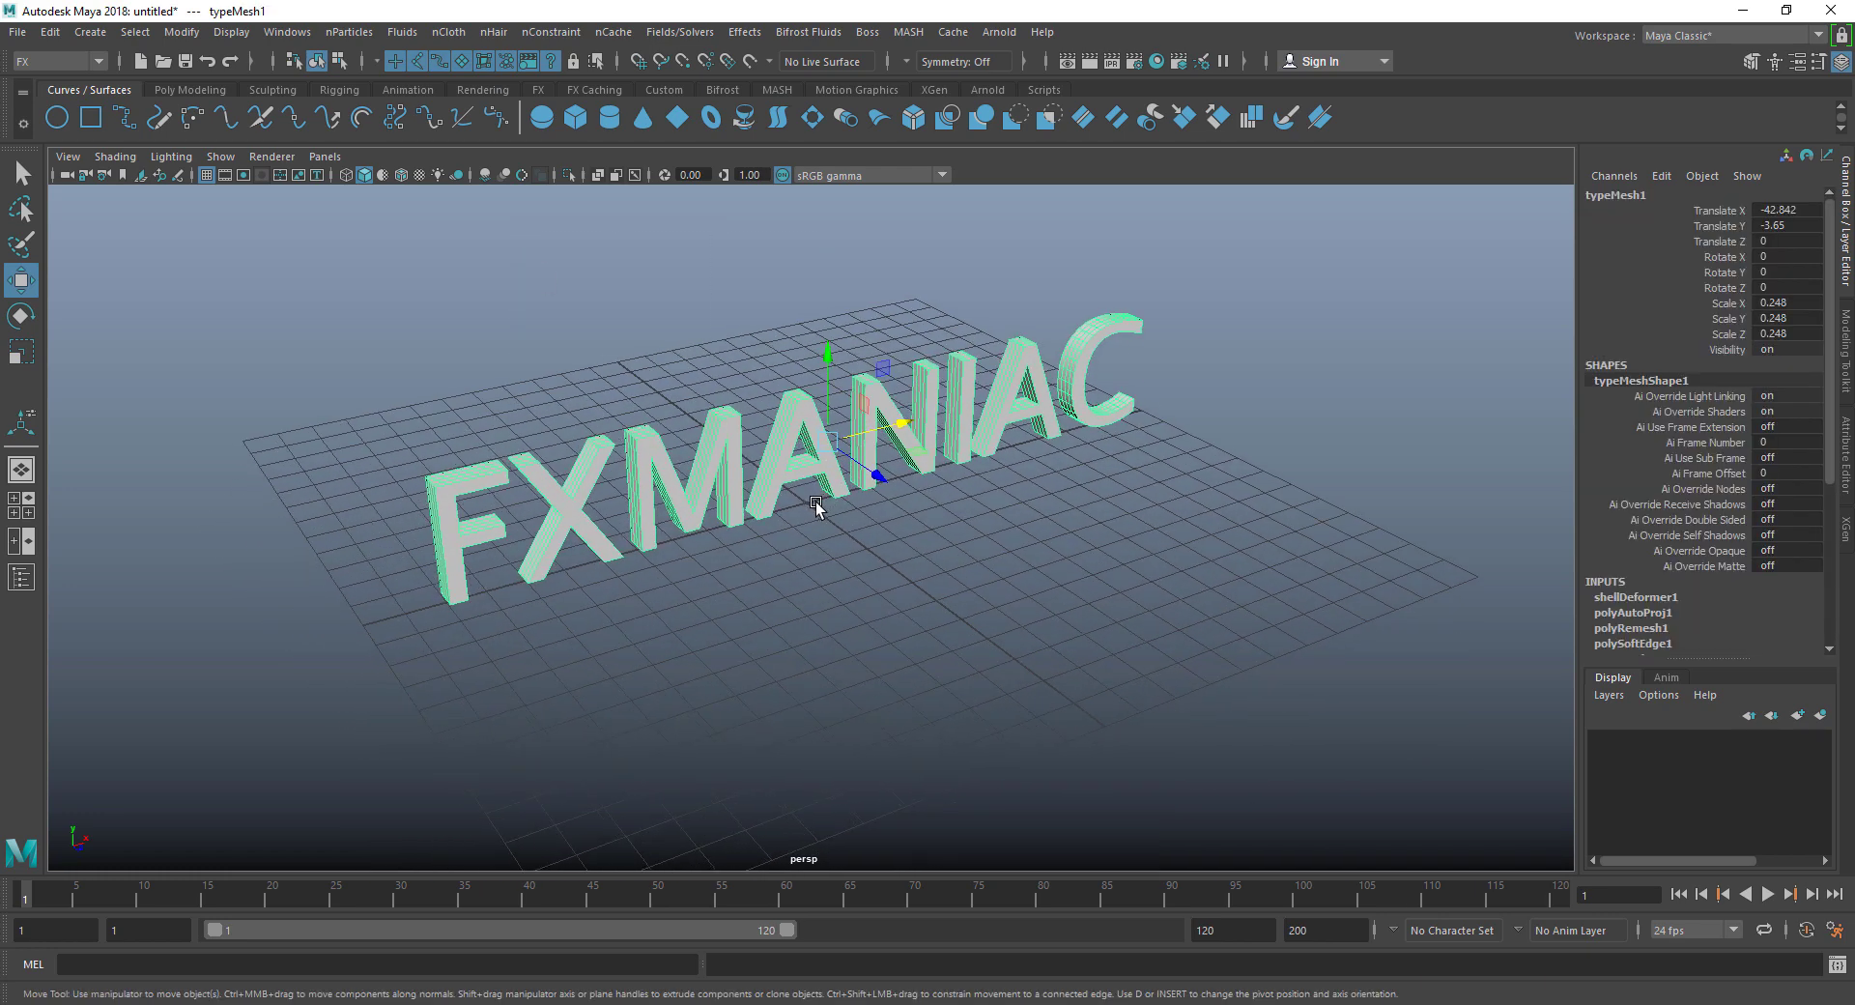
Step: Thicken the FXMANIAC text by scaling it to about 0.334 on Z
key("r")
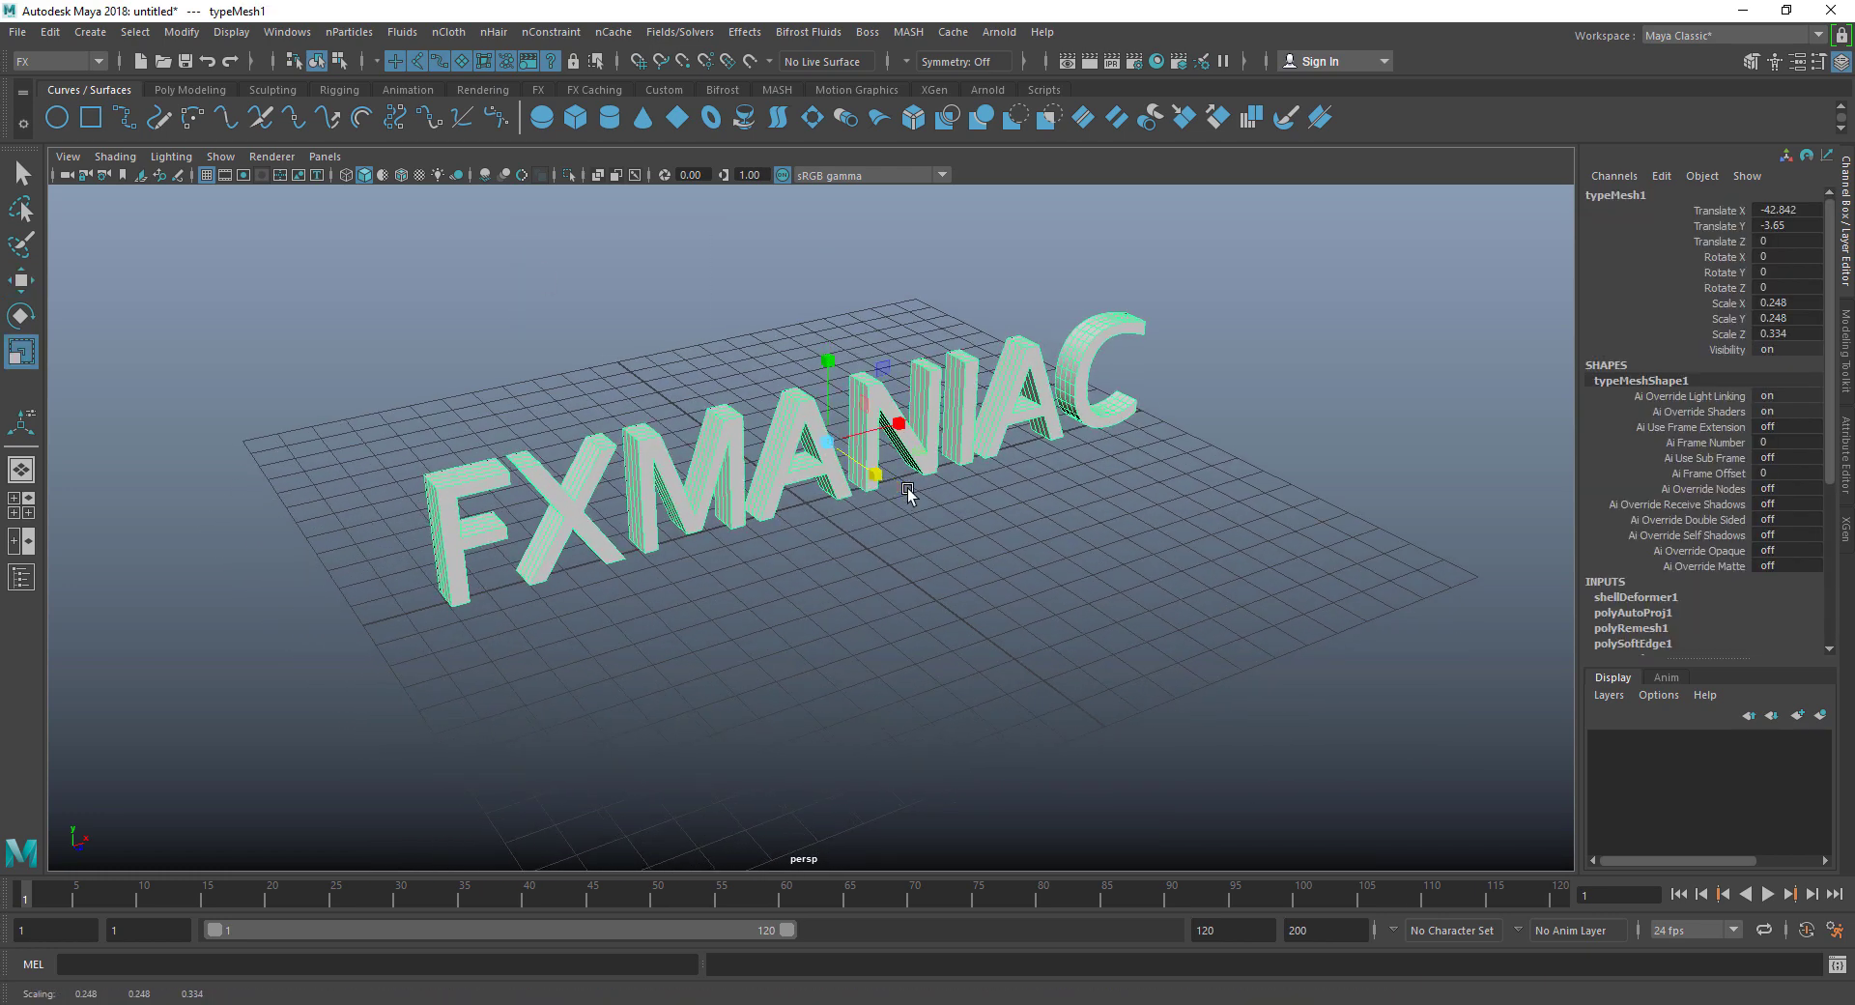
key("w")
left_click(814, 468)
left_click(815, 467)
Step: Select all faces of the letter F and switch to the Modeling menu set
right_click_drag(786, 409, 789, 479)
left_click(461, 509)
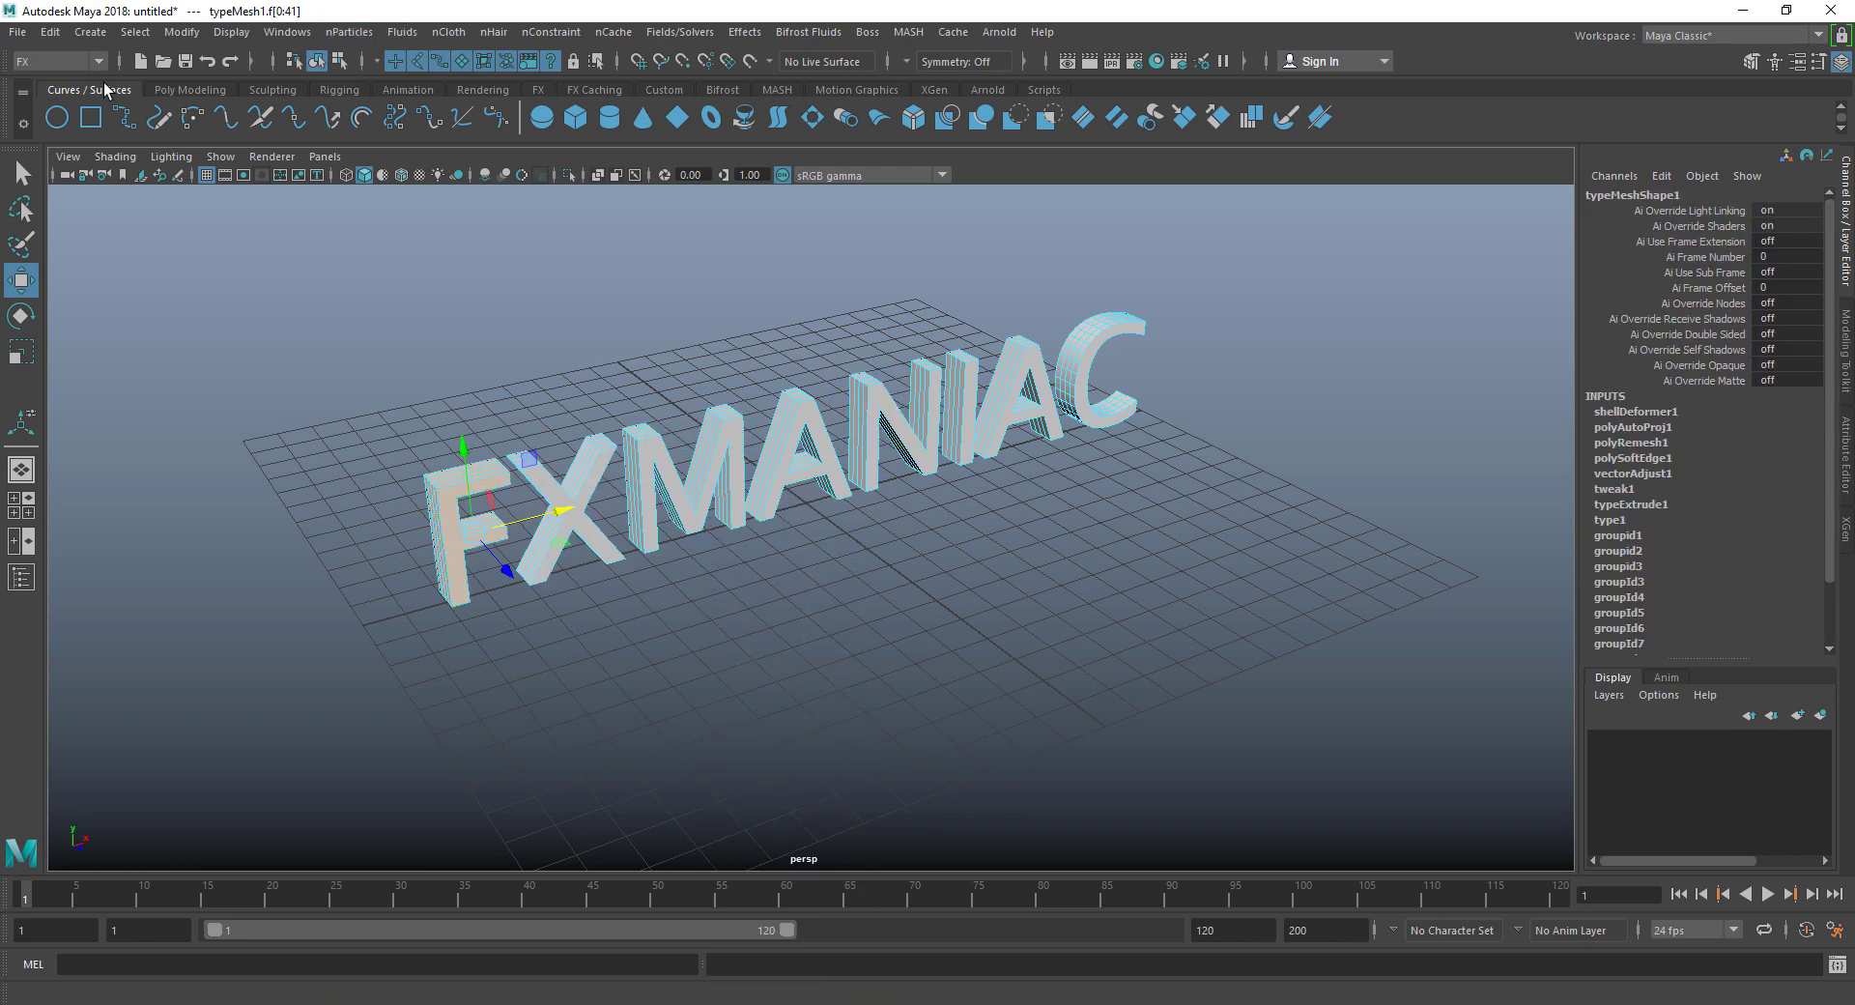
left_click(68, 61)
left_click(77, 85)
Step: Try to split the text mesh into pieces with Separate, and undo it
left_click(339, 32)
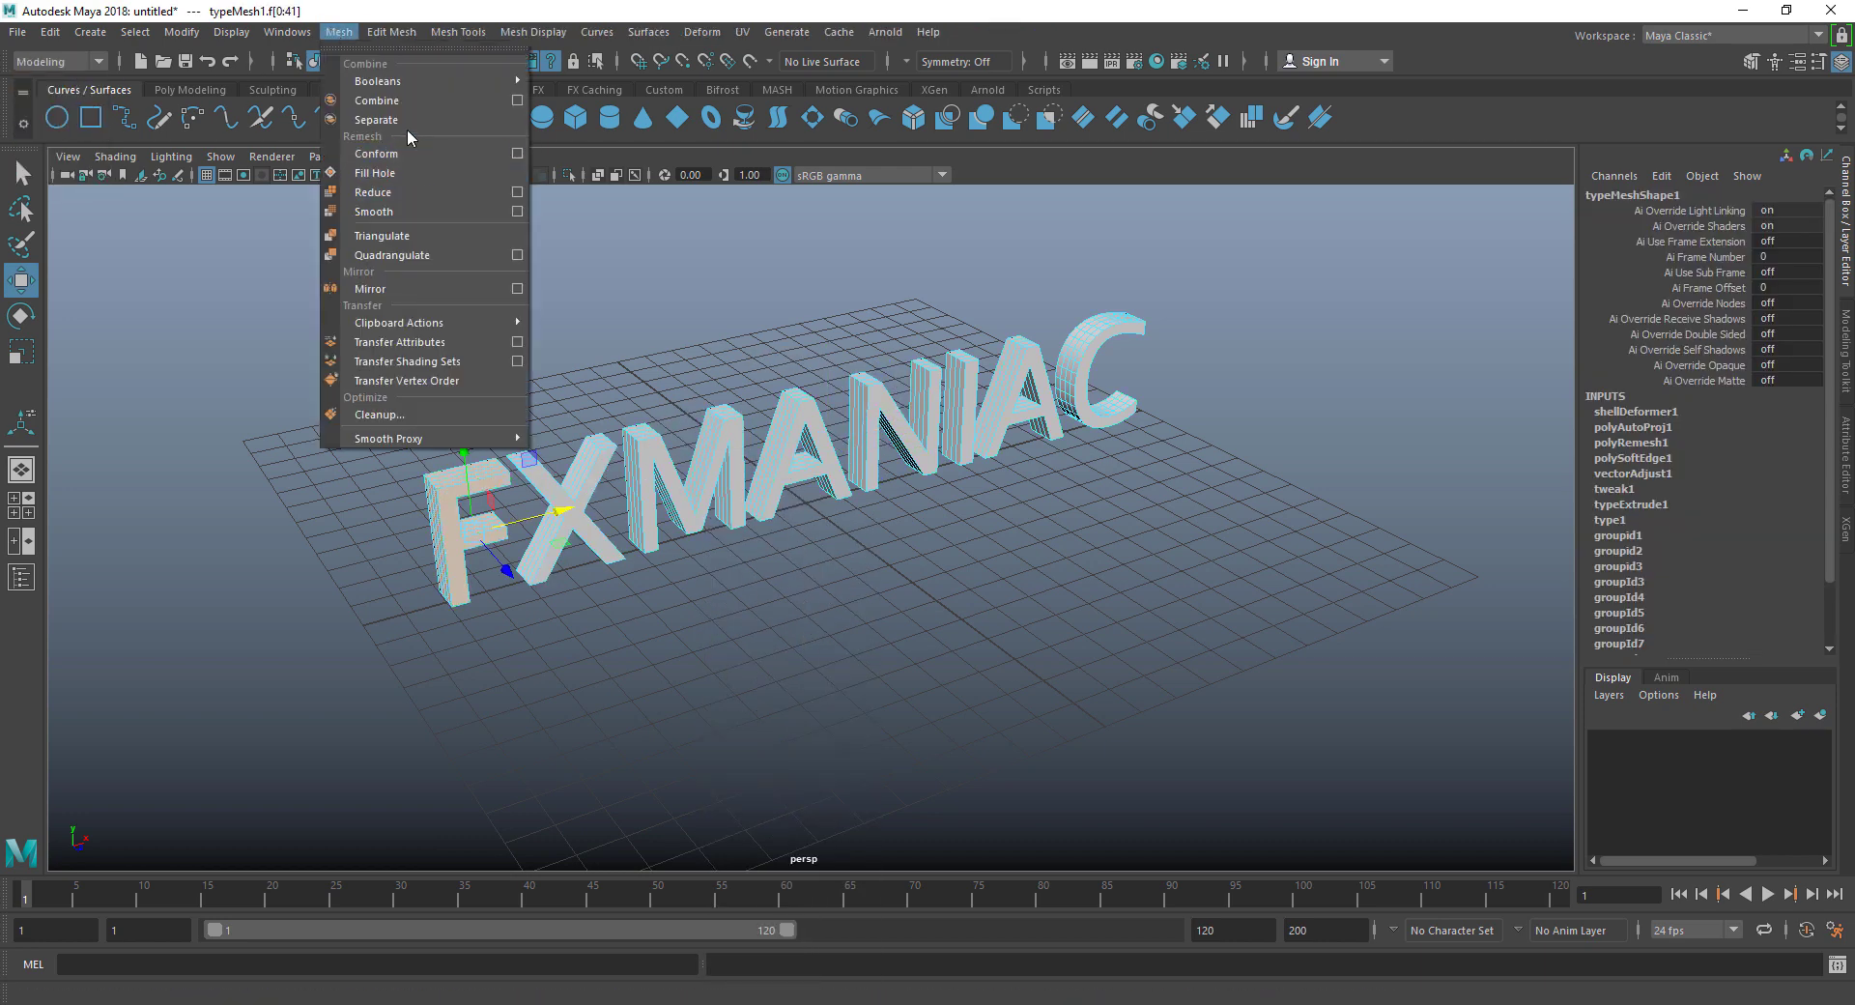
left_click(376, 120)
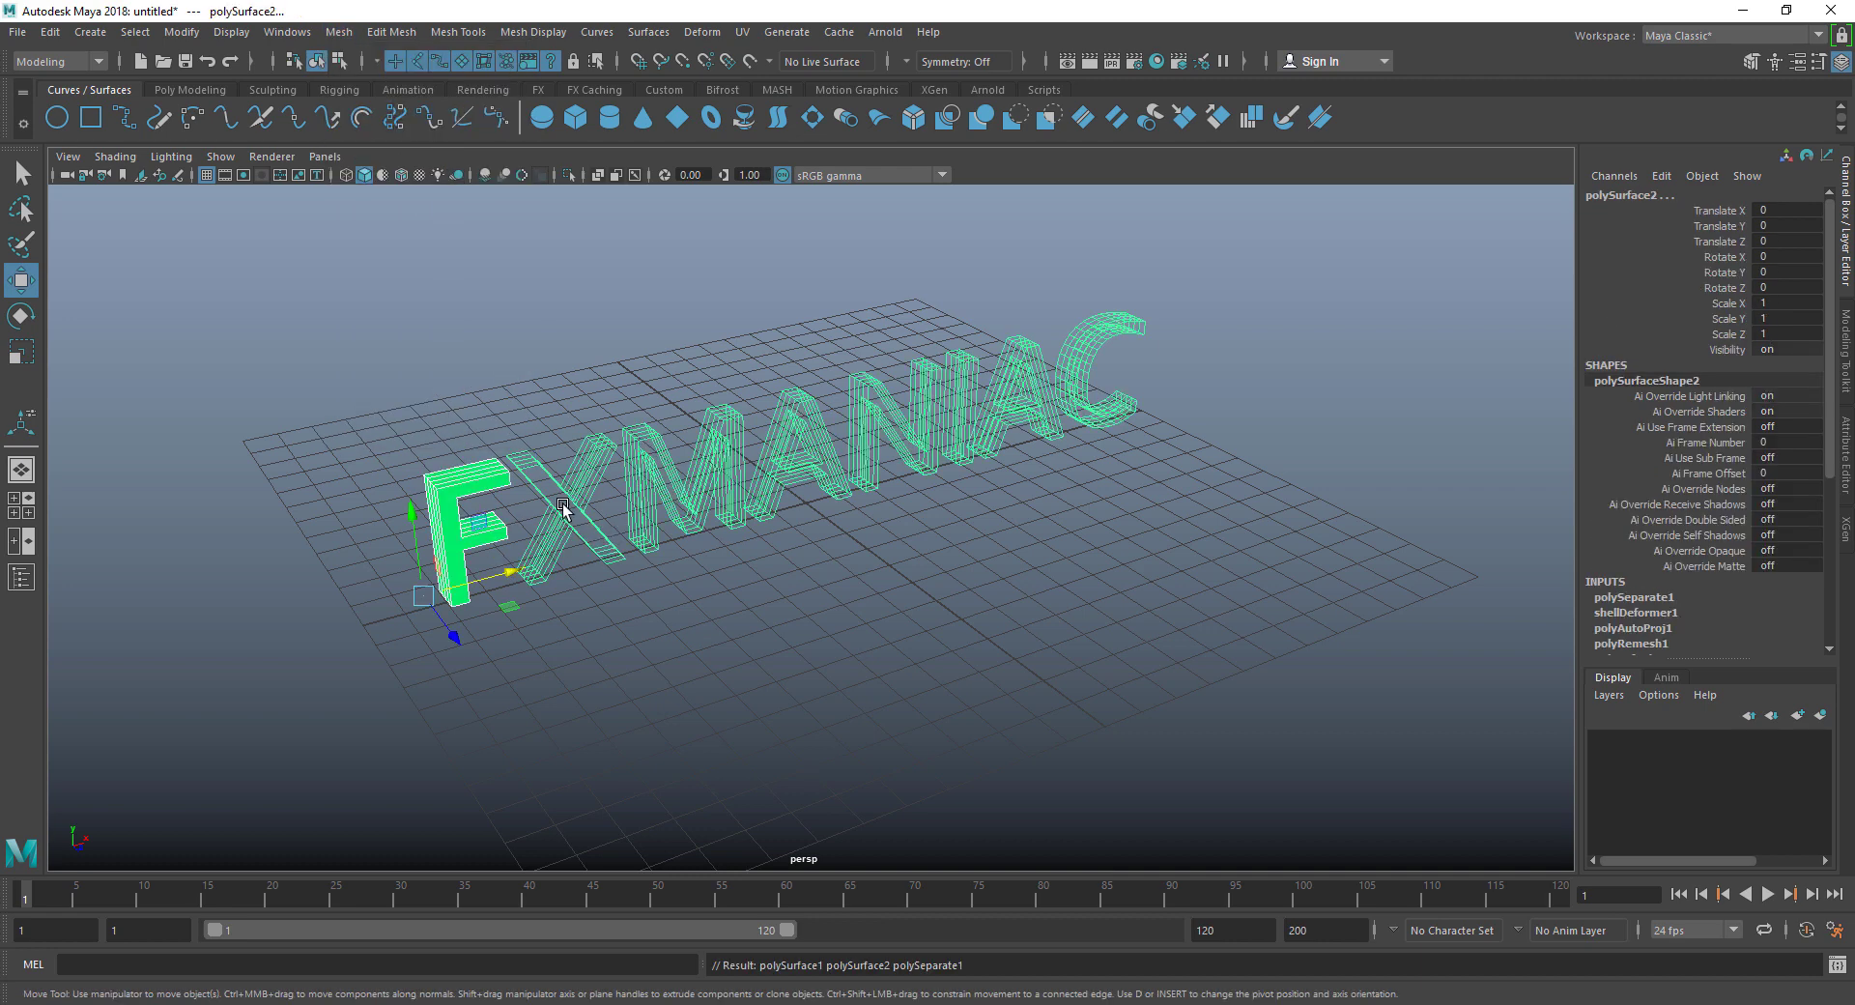
key("ctrl+z")
Step: Extract the selected faces of the letter F into a separate mesh
right_click(482, 543)
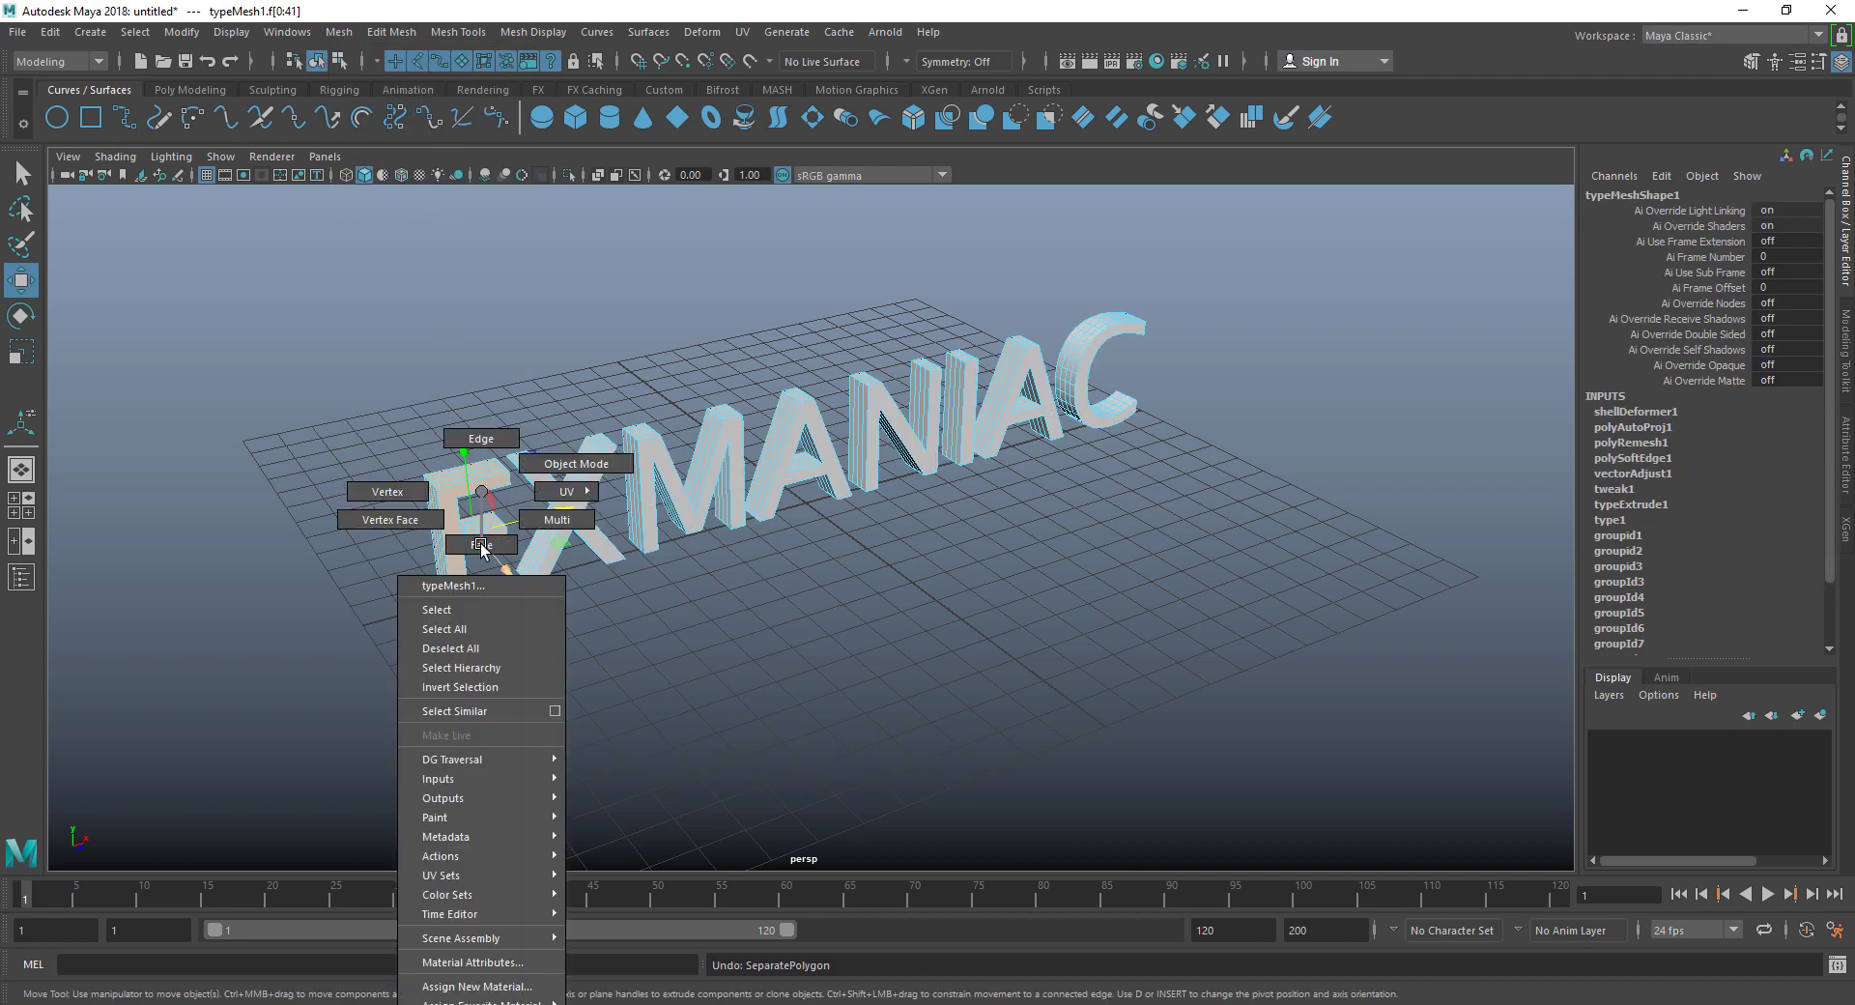
left_click(338, 39)
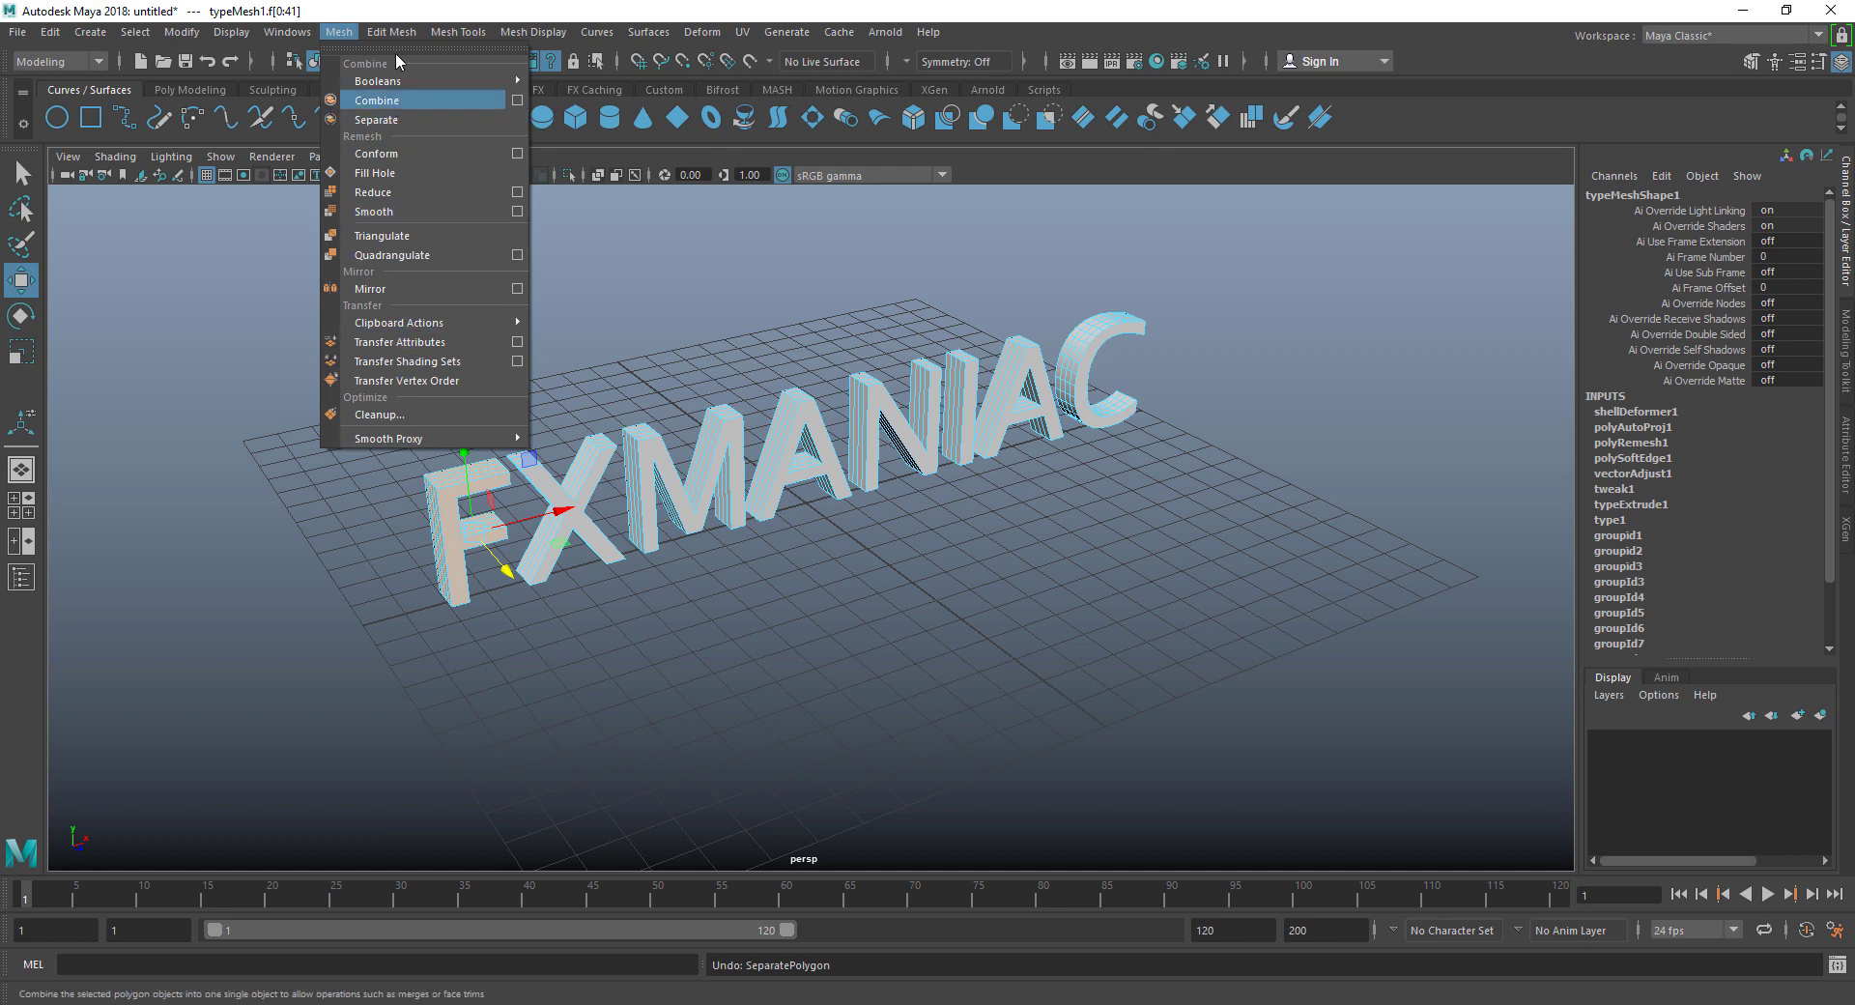
mouse_move(391, 32)
left_click(468, 571)
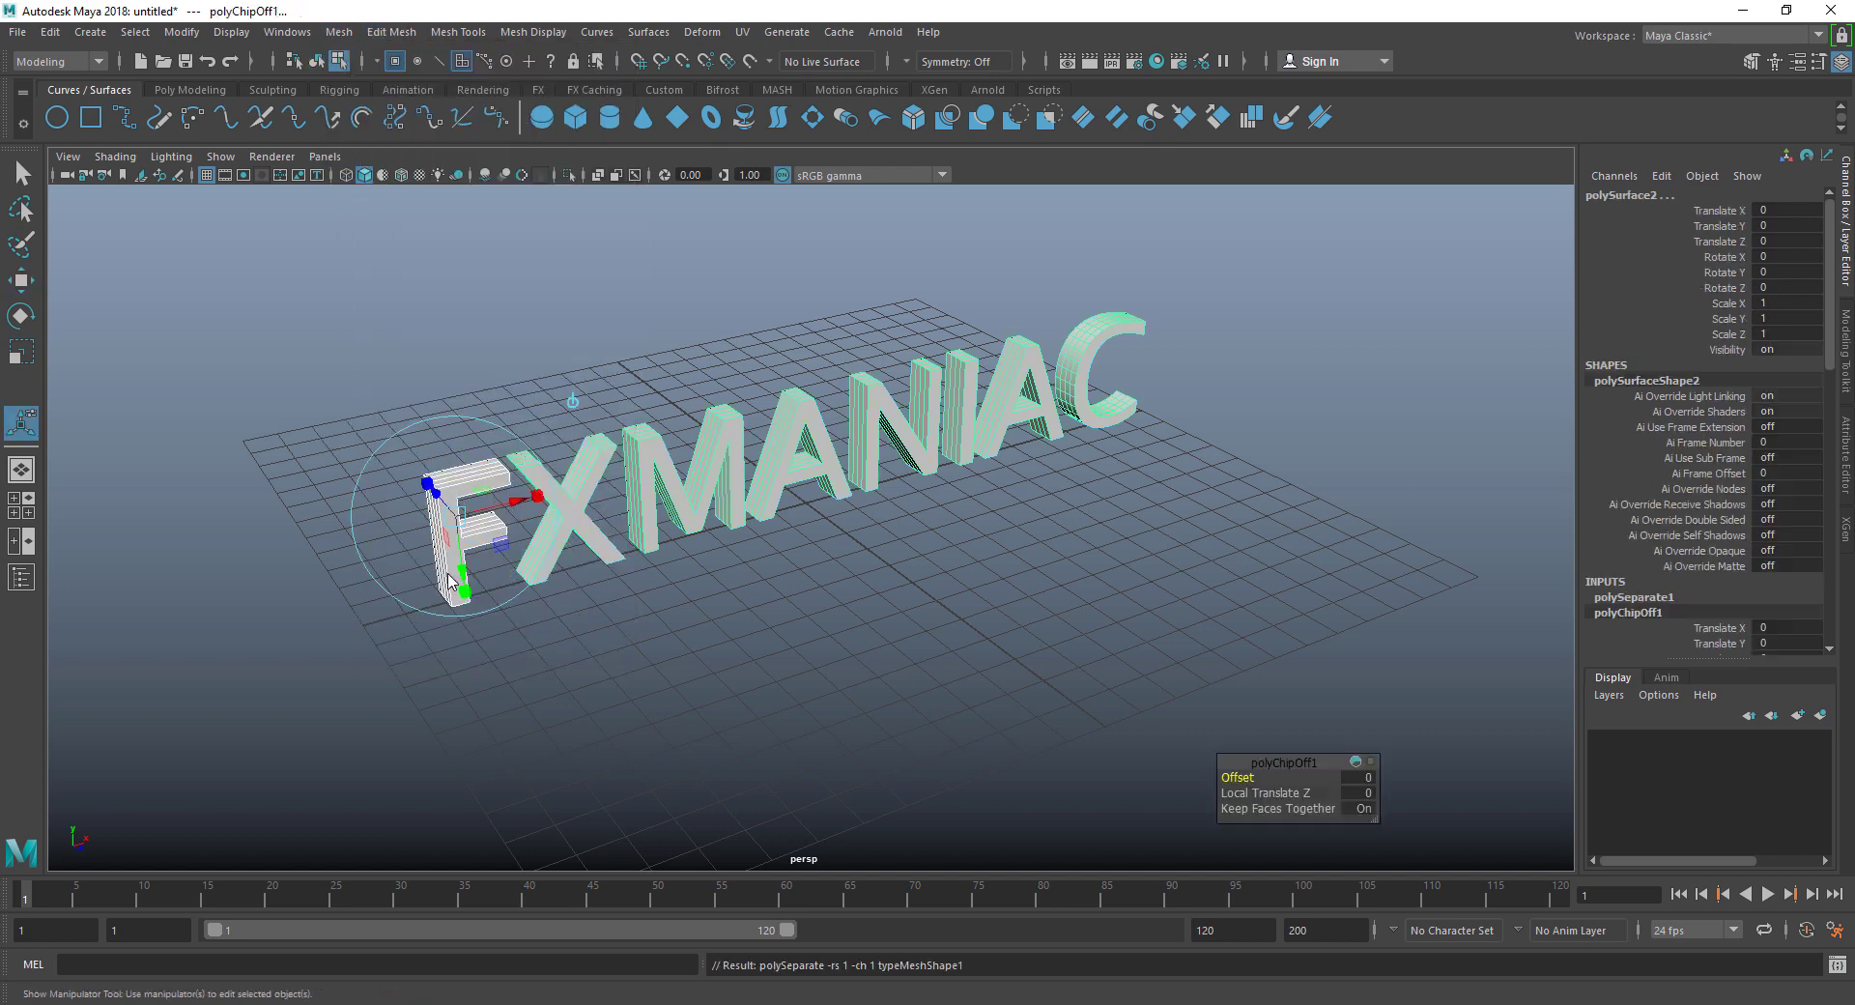
Step: Select the faces of the letters X and M one letter at a time and extract each as its own mesh
right_click_drag(594, 478, 608, 532)
double_click(580, 472)
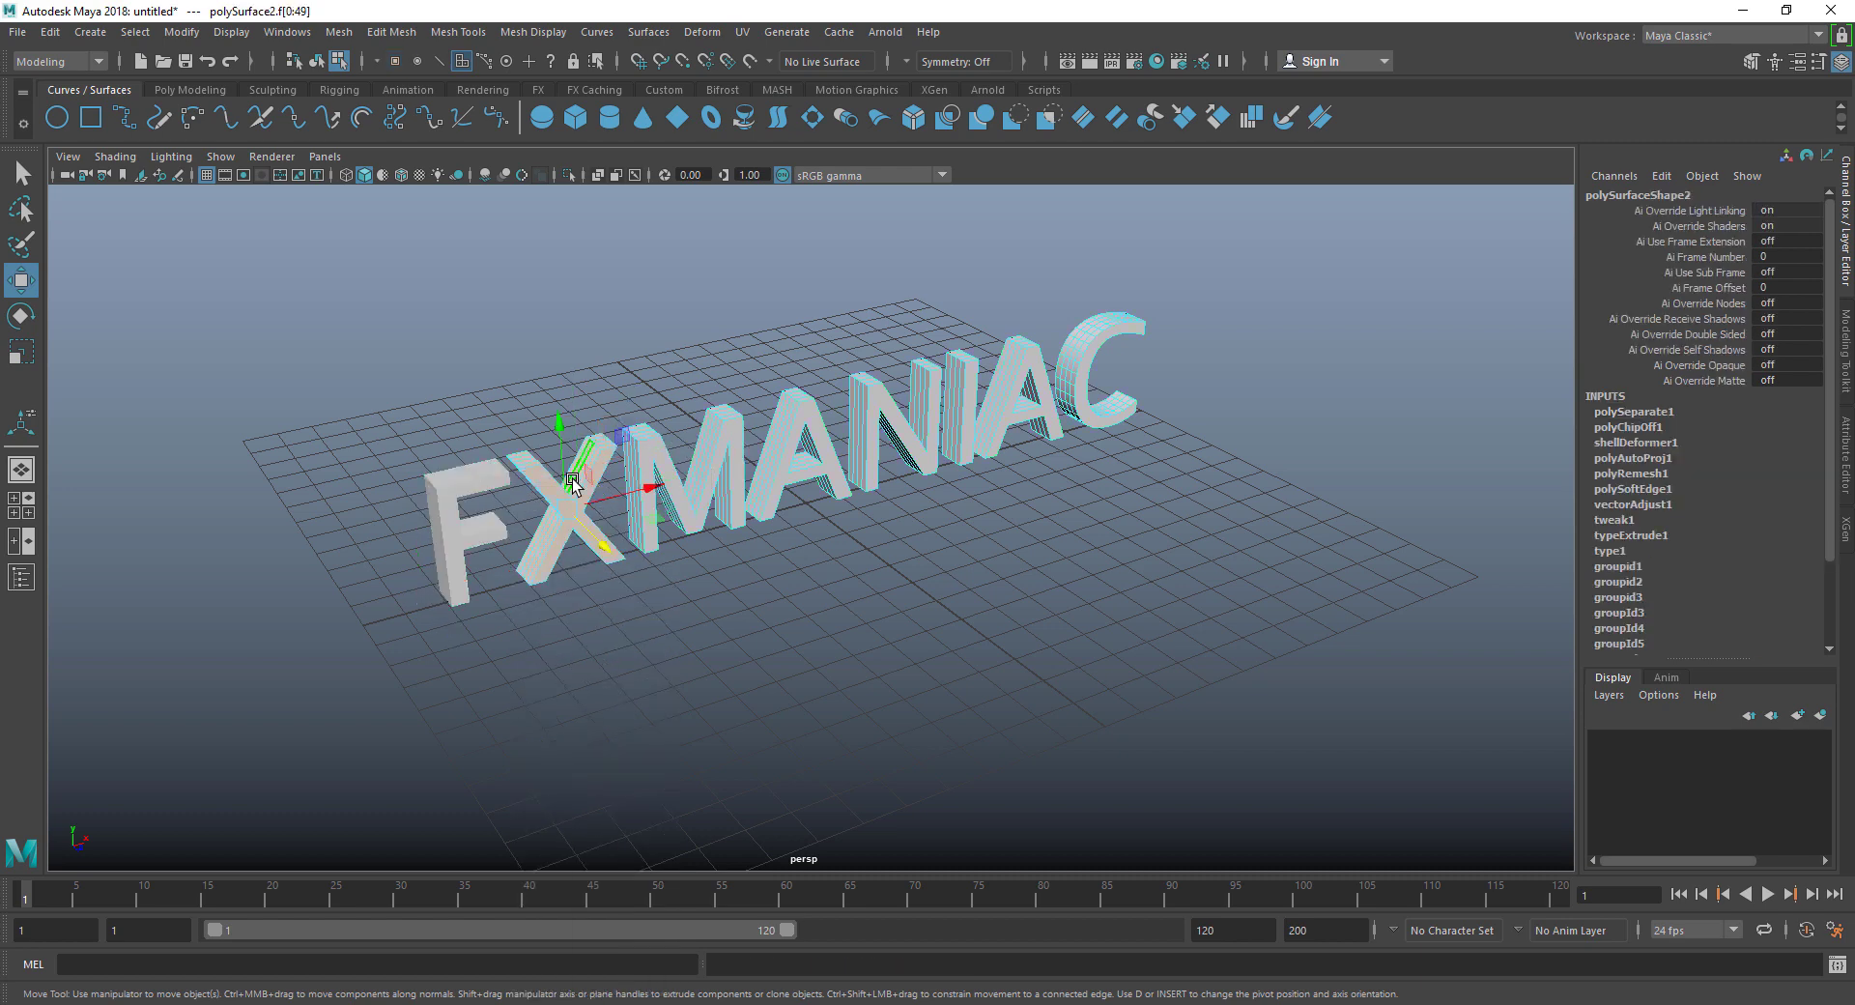
key("g")
key("w")
right_click_drag(678, 473, 682, 529)
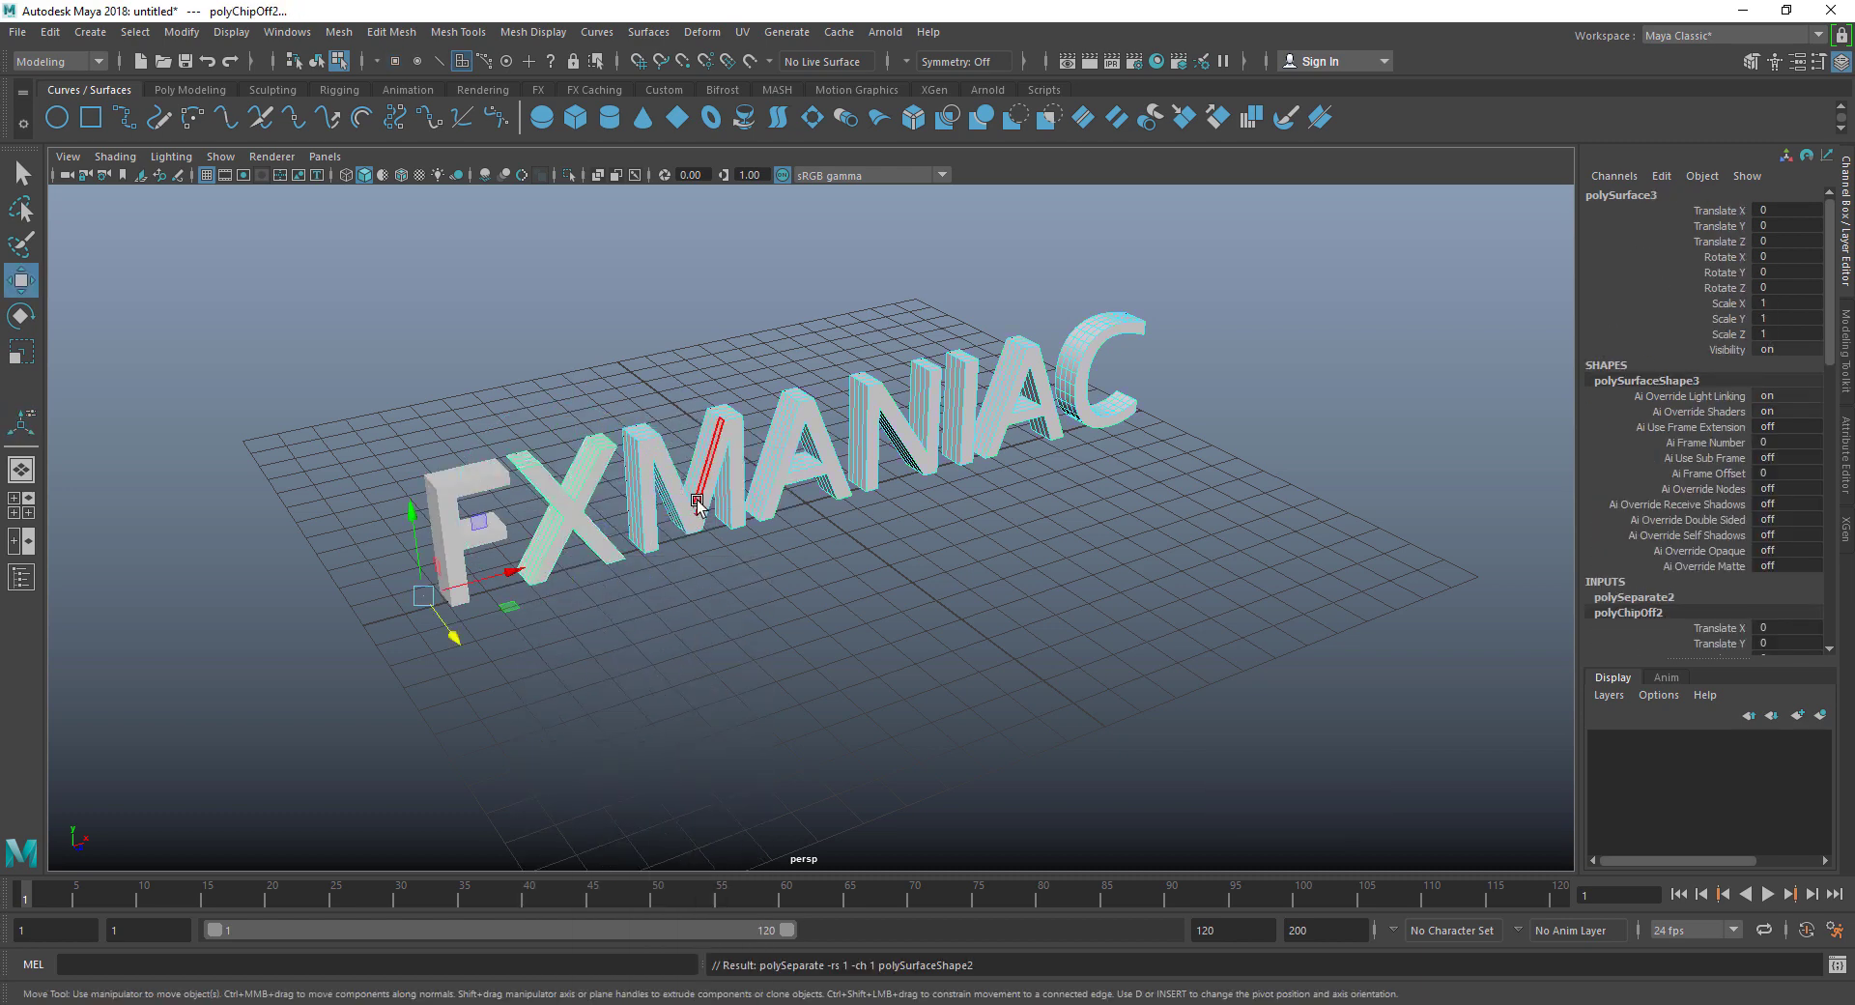
double_click(704, 464)
key("g")
Step: Extract the first letter A and the letter N from the remaining text as separate meshes
right_click_drag(809, 452, 829, 504)
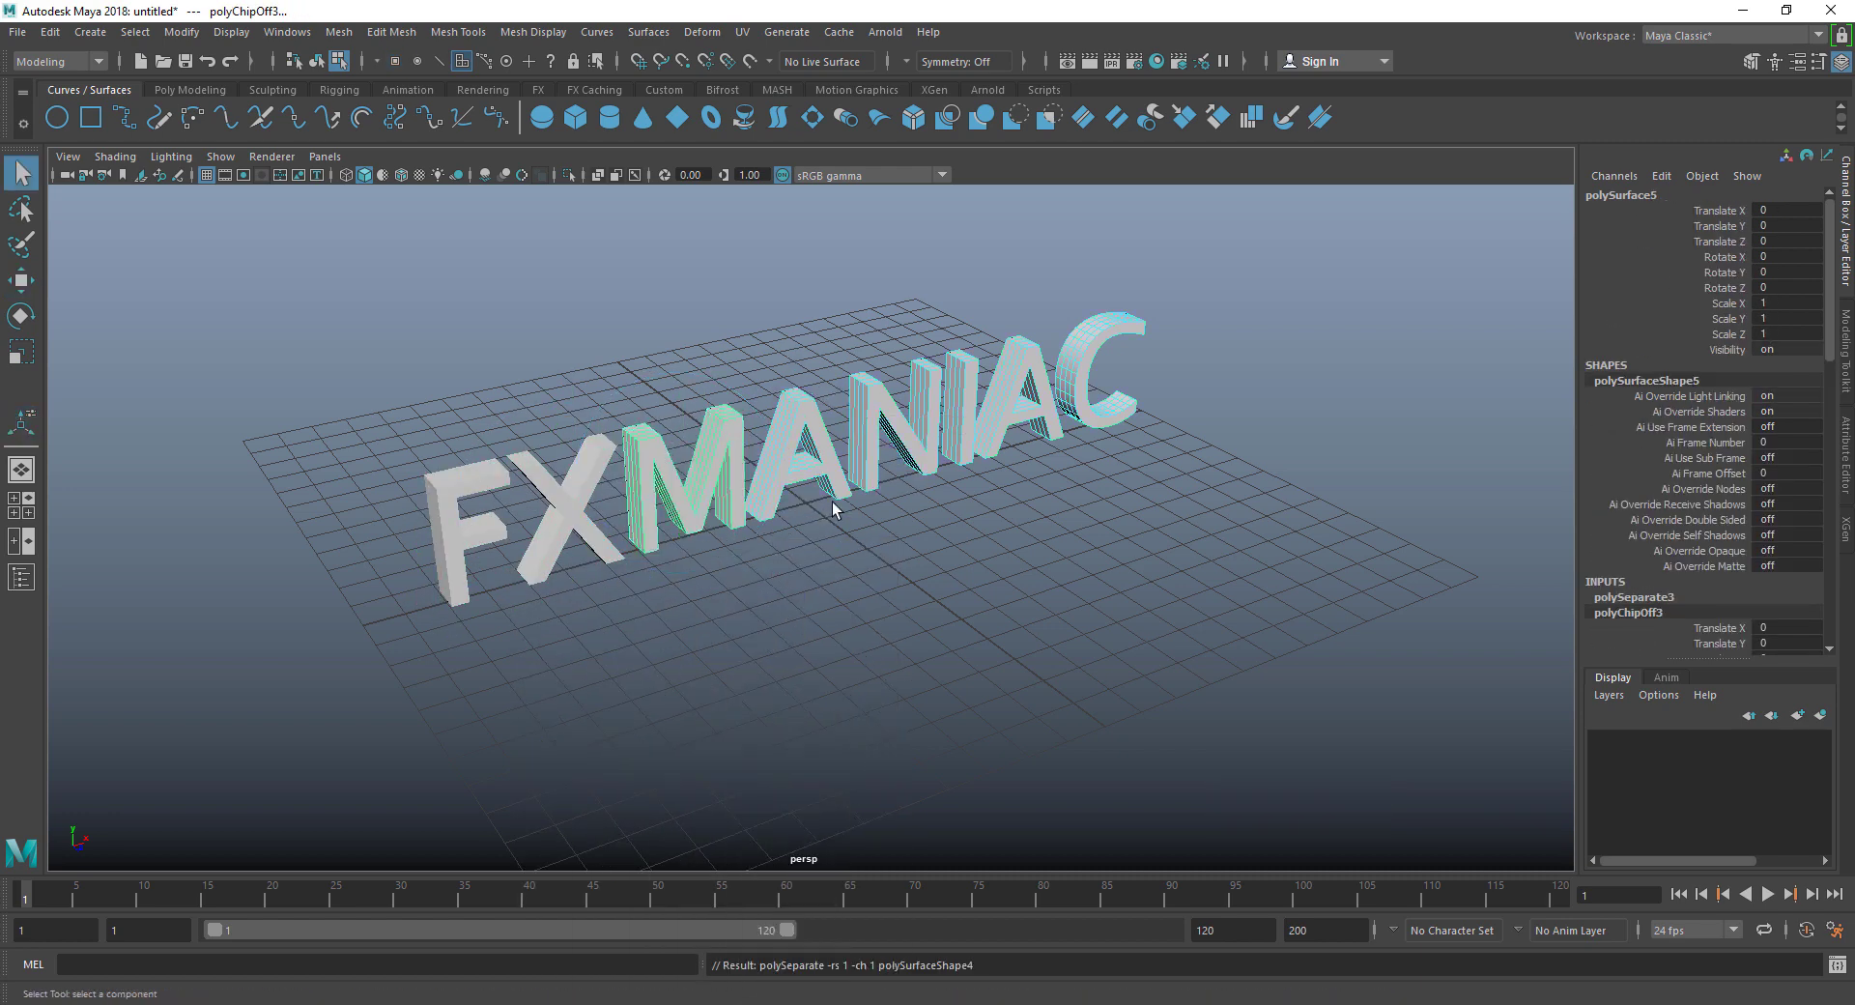
double_click(840, 471)
key("g")
right_click_drag(880, 409, 882, 456)
double_click(881, 440)
key("g")
Step: Extract the letter I and the second letter A, leaving the letter C as its own mesh
right_click_drag(1036, 377, 1275, 183)
double_click(974, 384)
key("g")
key("w")
left_click(1032, 410)
key("g")
Step: Test the separated letter C by moving it about 4.1 along X, and undo the move
left_click(1371, 348)
left_click_drag(1076, 415, 1051, 423)
left_click(1100, 353)
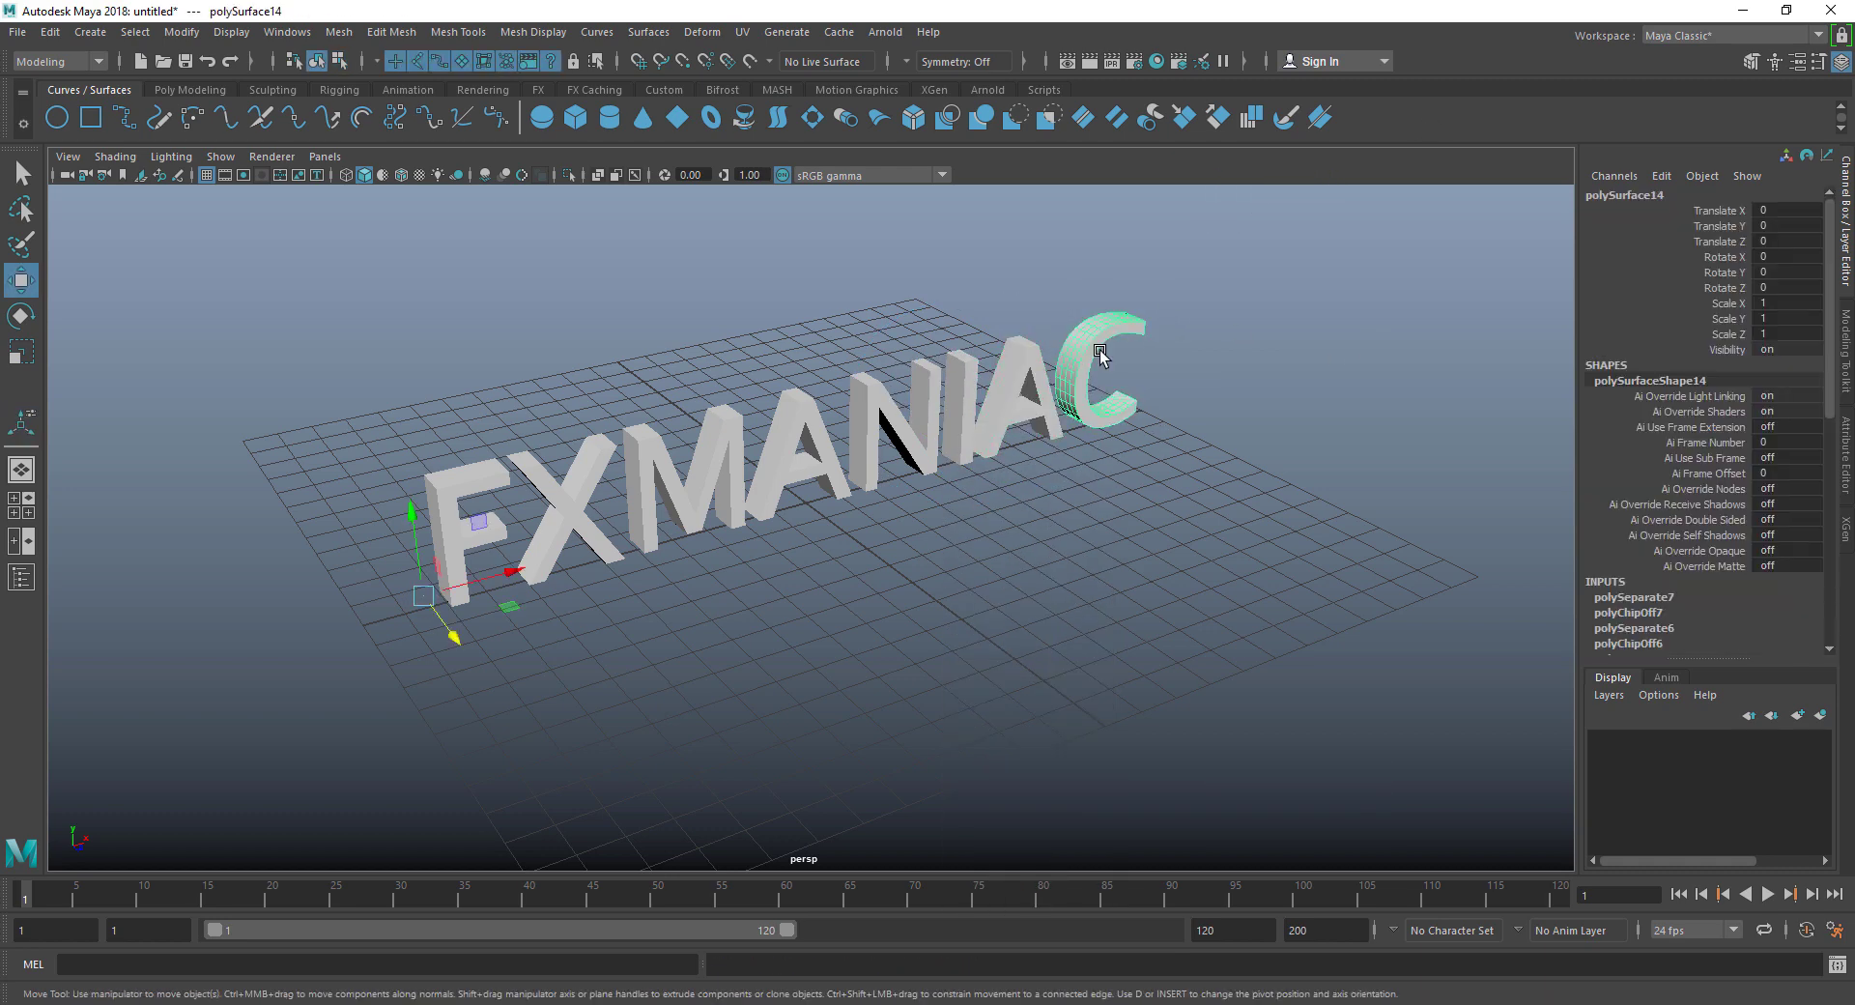
left_click_drag(491, 577, 668, 595)
key("ctrl+z")
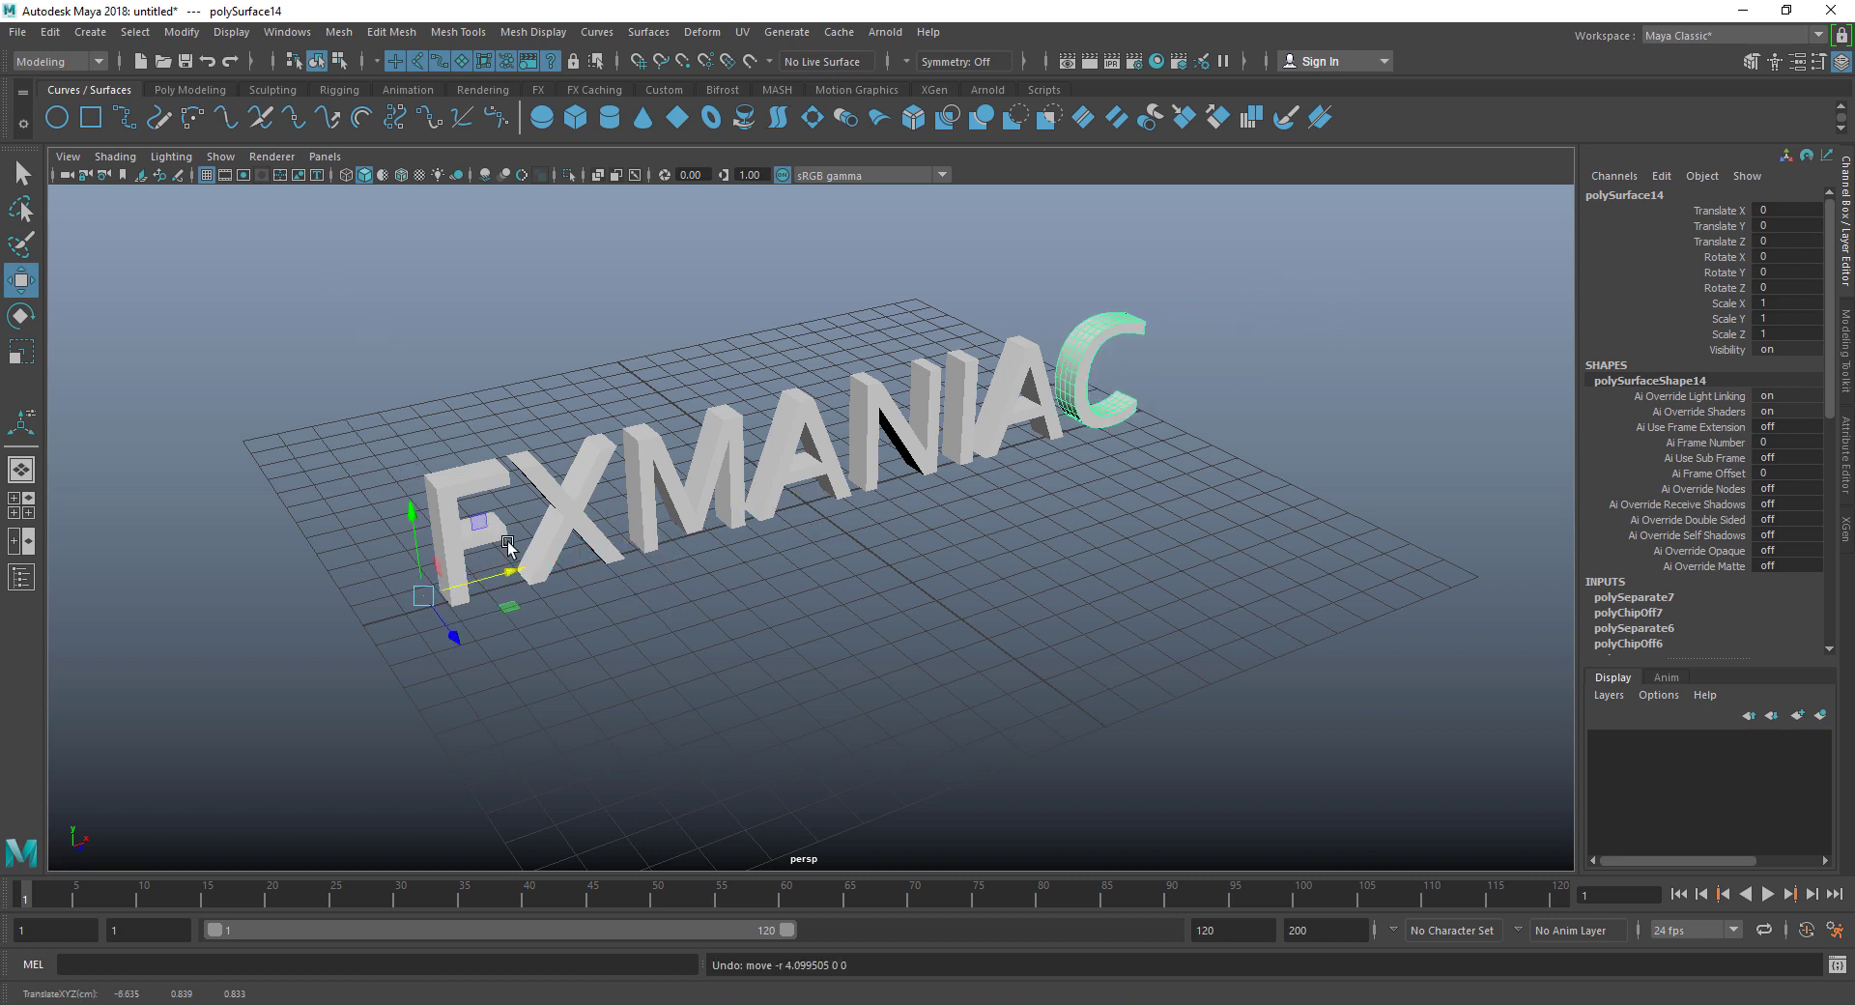
Step: Select all the letters and center the pivot of each one
left_click_drag(368, 278, 1402, 743)
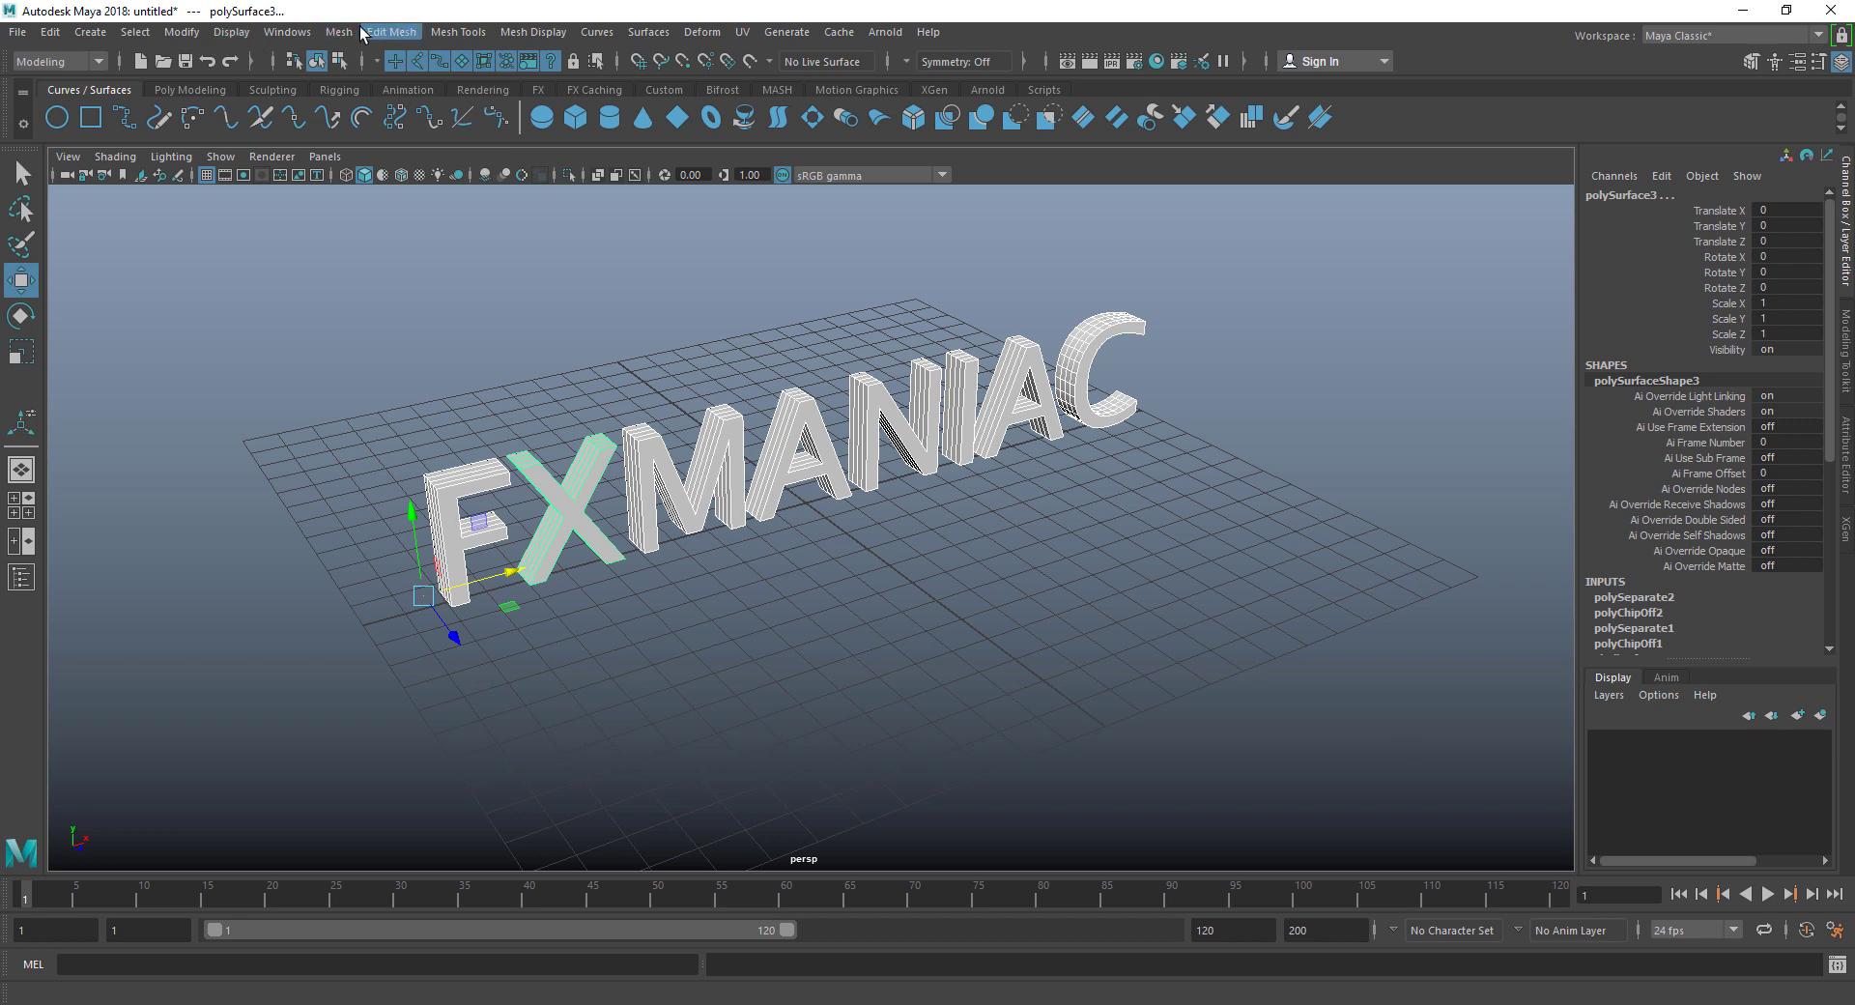
left_click(181, 32)
mouse_move(255, 147)
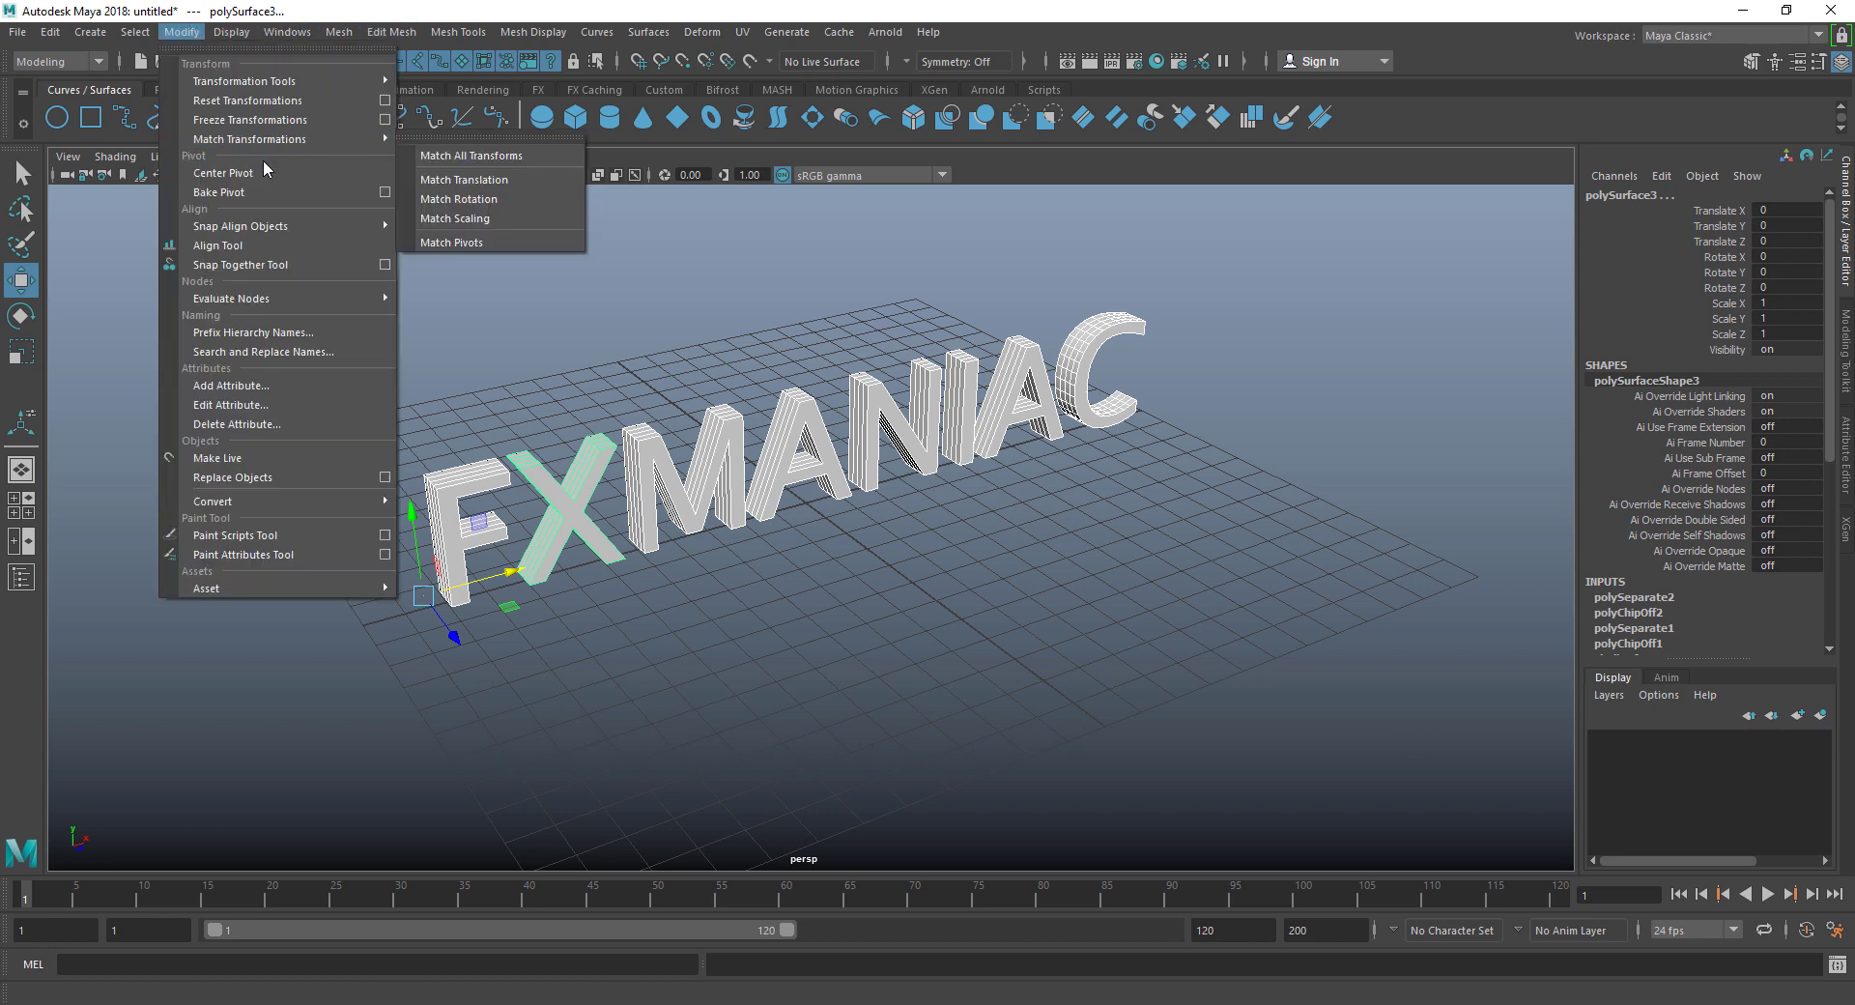
left_click(184, 31)
left_click(185, 33)
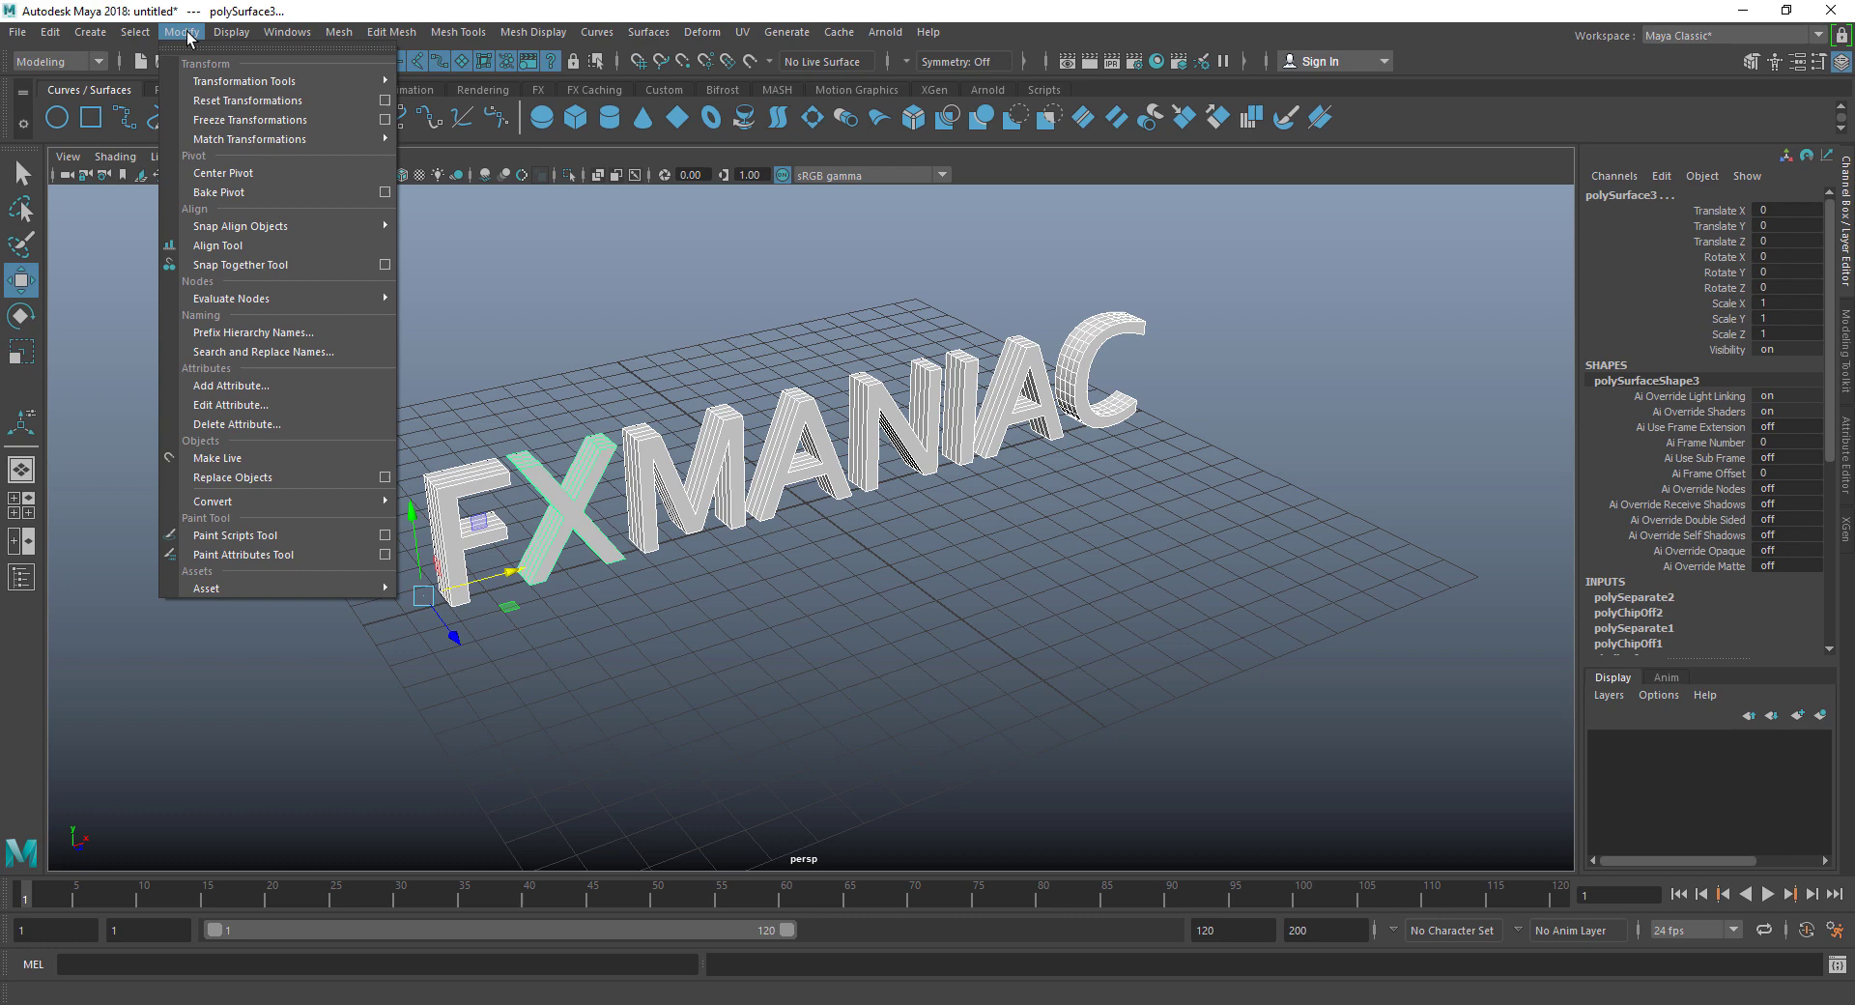
left_click(258, 174)
Step: Select the letters F, X, M and A in turn to check their pivot positions
left_click(789, 557)
left_click(457, 482)
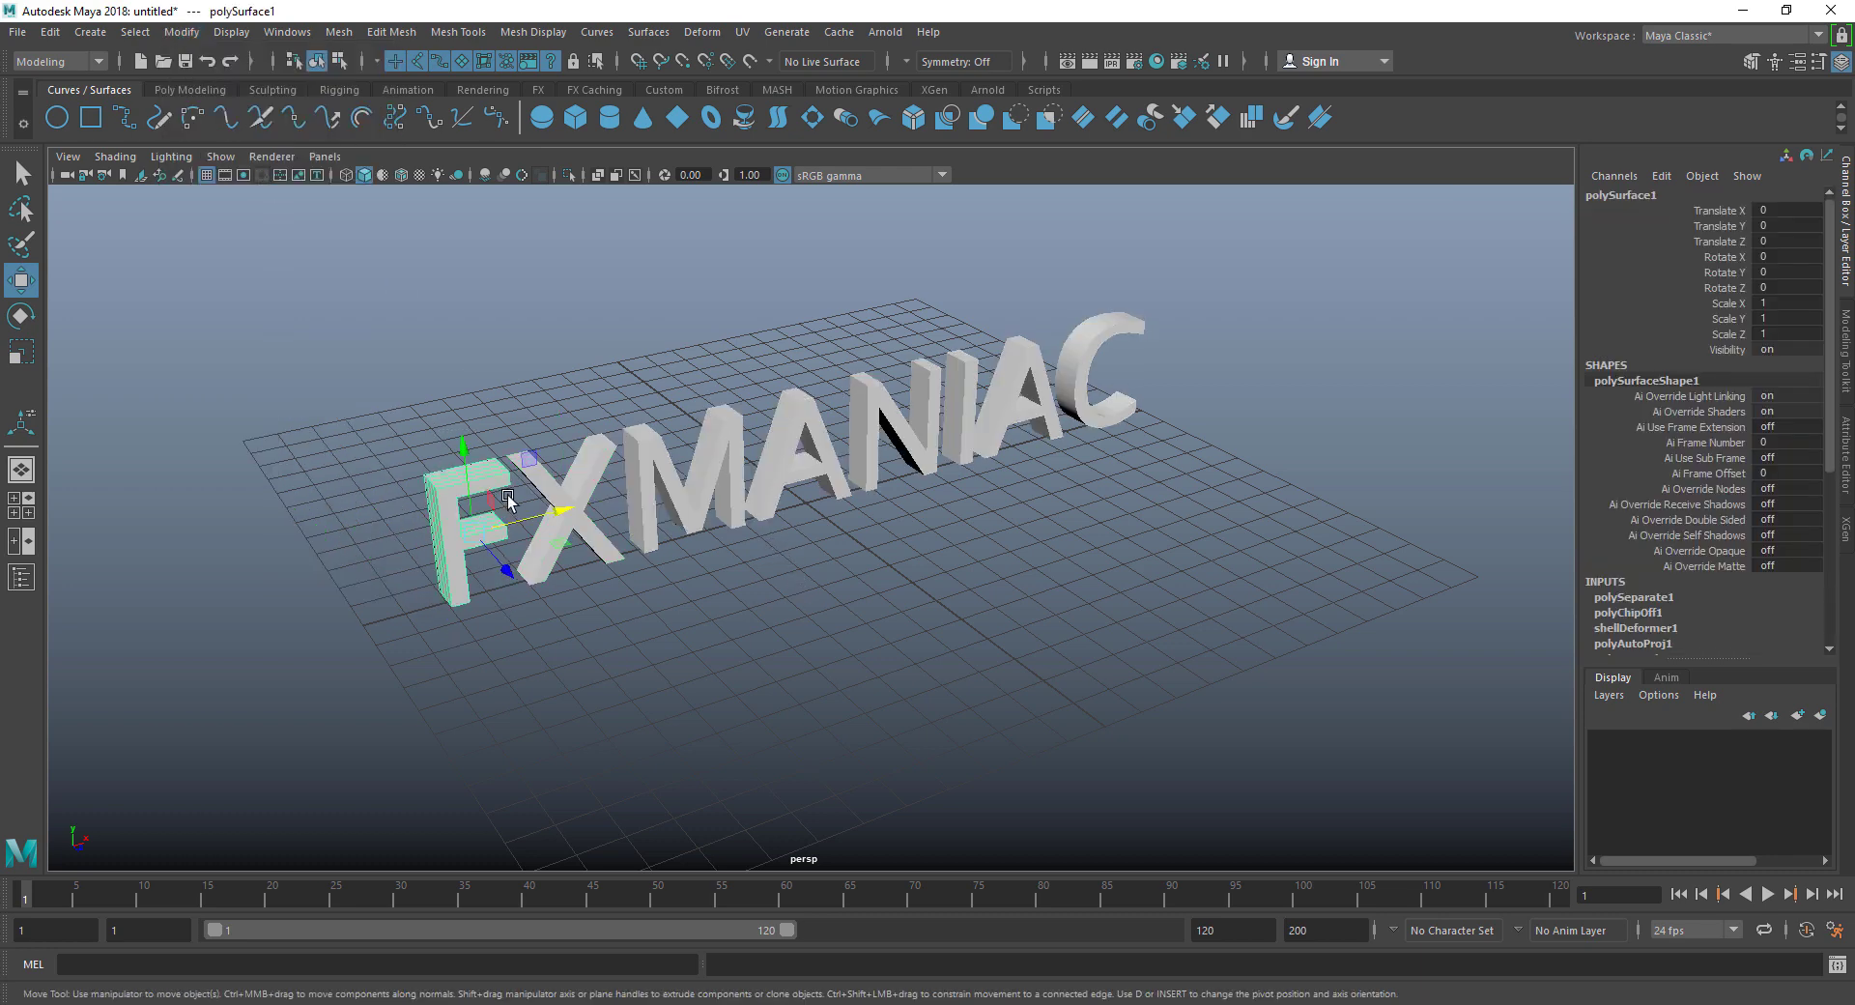
left_click_drag(558, 344, 588, 531)
left_click_drag(690, 347, 761, 543)
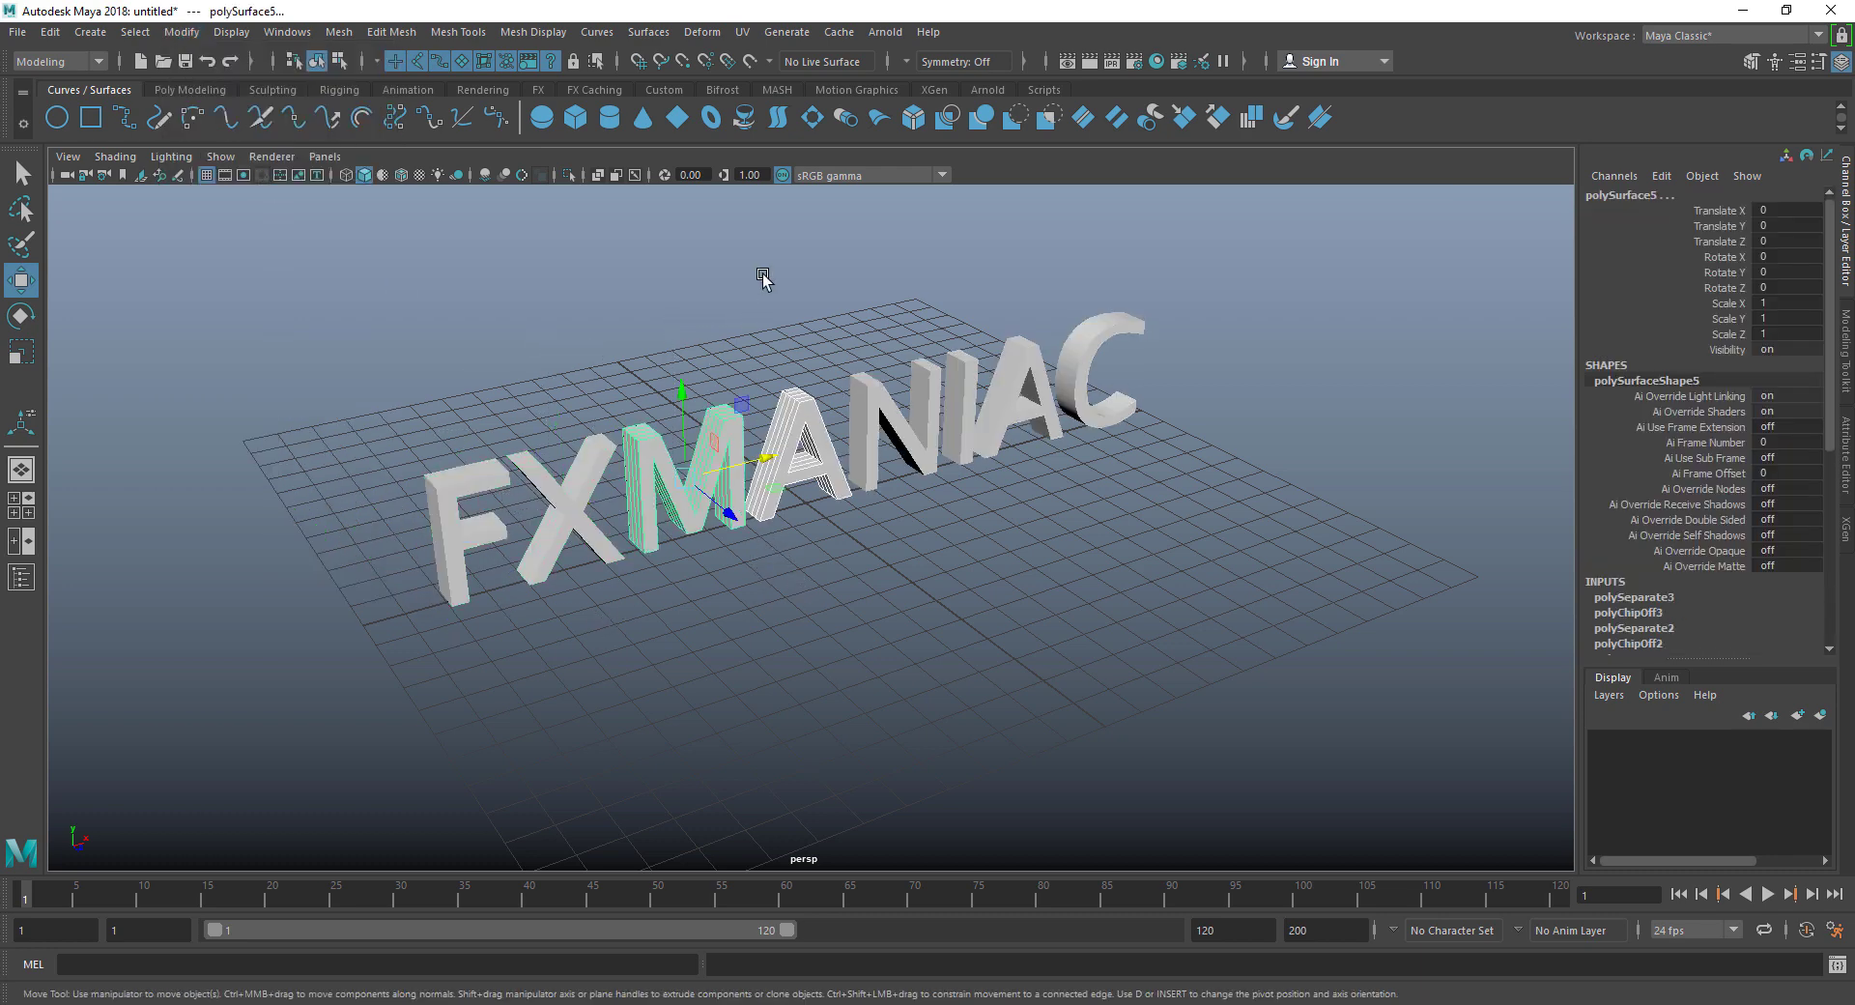
left_click(763, 278)
Step: Select all the letters and raise them above the grid to about 47.118 on Y
scroll(763, 289, "down", 5)
left_click(739, 546)
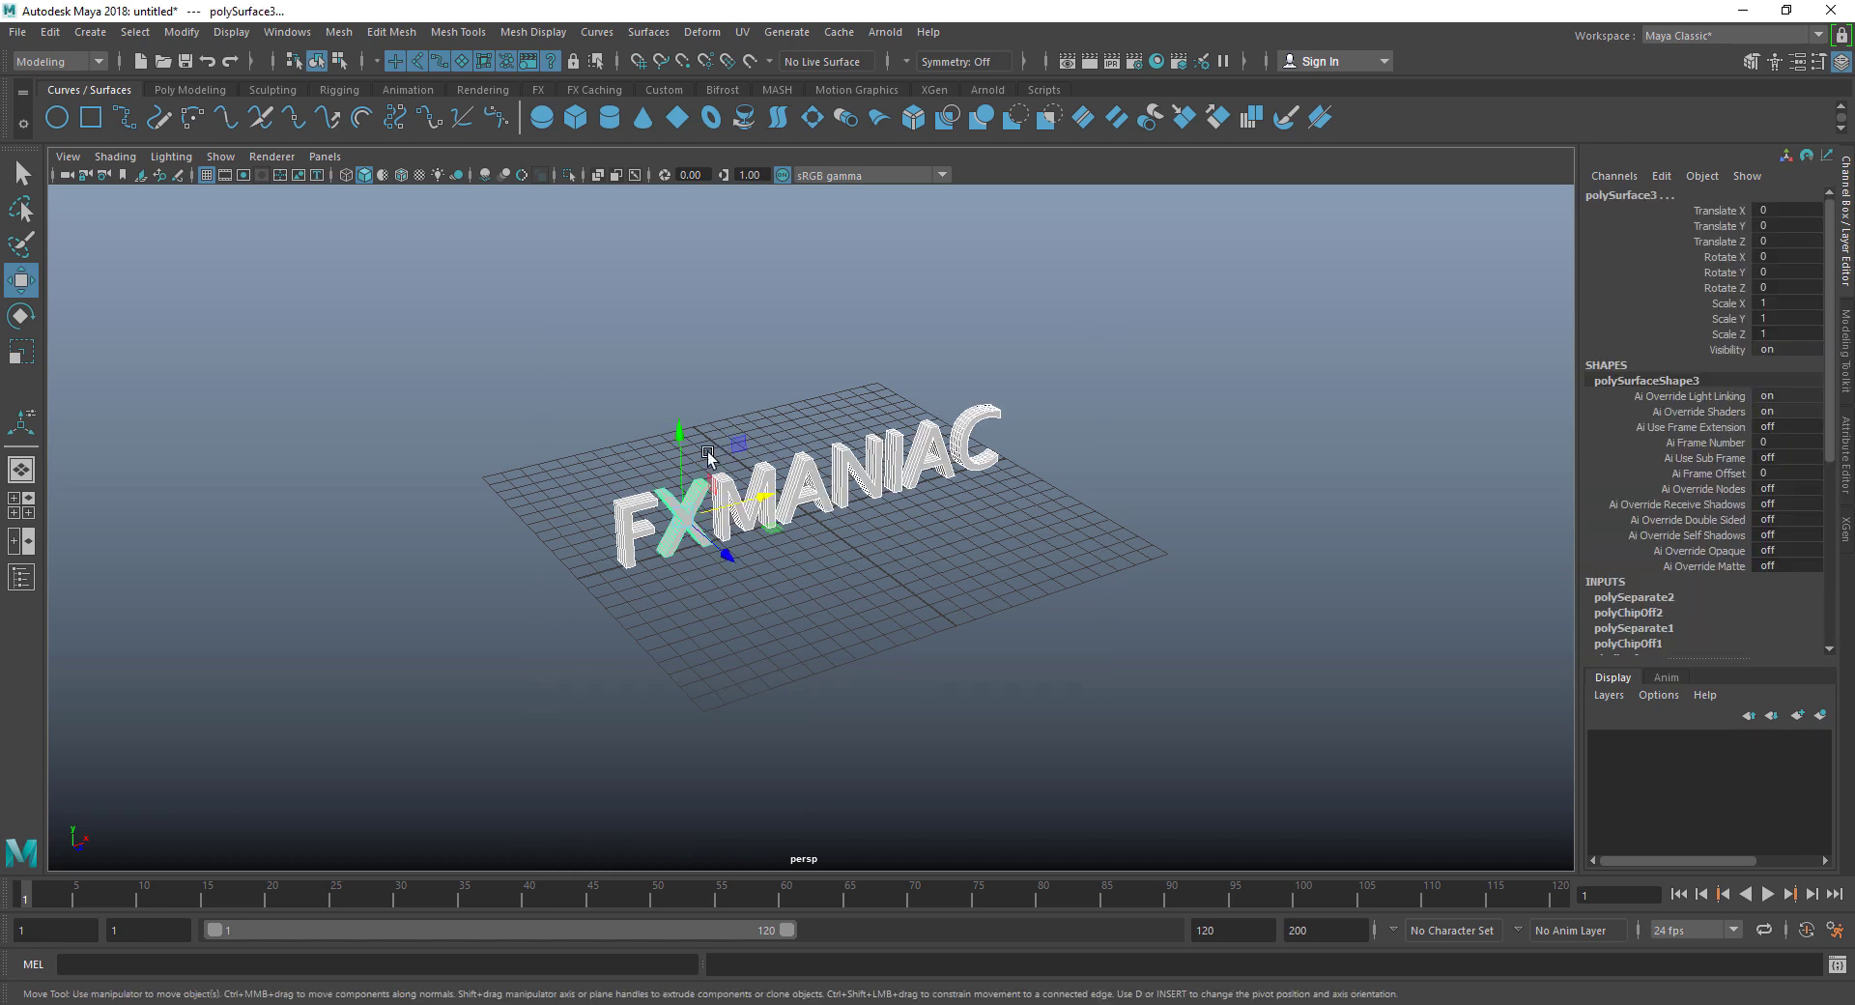
left_click_drag(684, 447, 629, 184)
middle_click_drag(625, 188, 889, 458)
middle_click_drag(665, 288, 857, 502)
Step: Try to rotate all the letters freely with the Rotate tool, and undo the rotation
key("e")
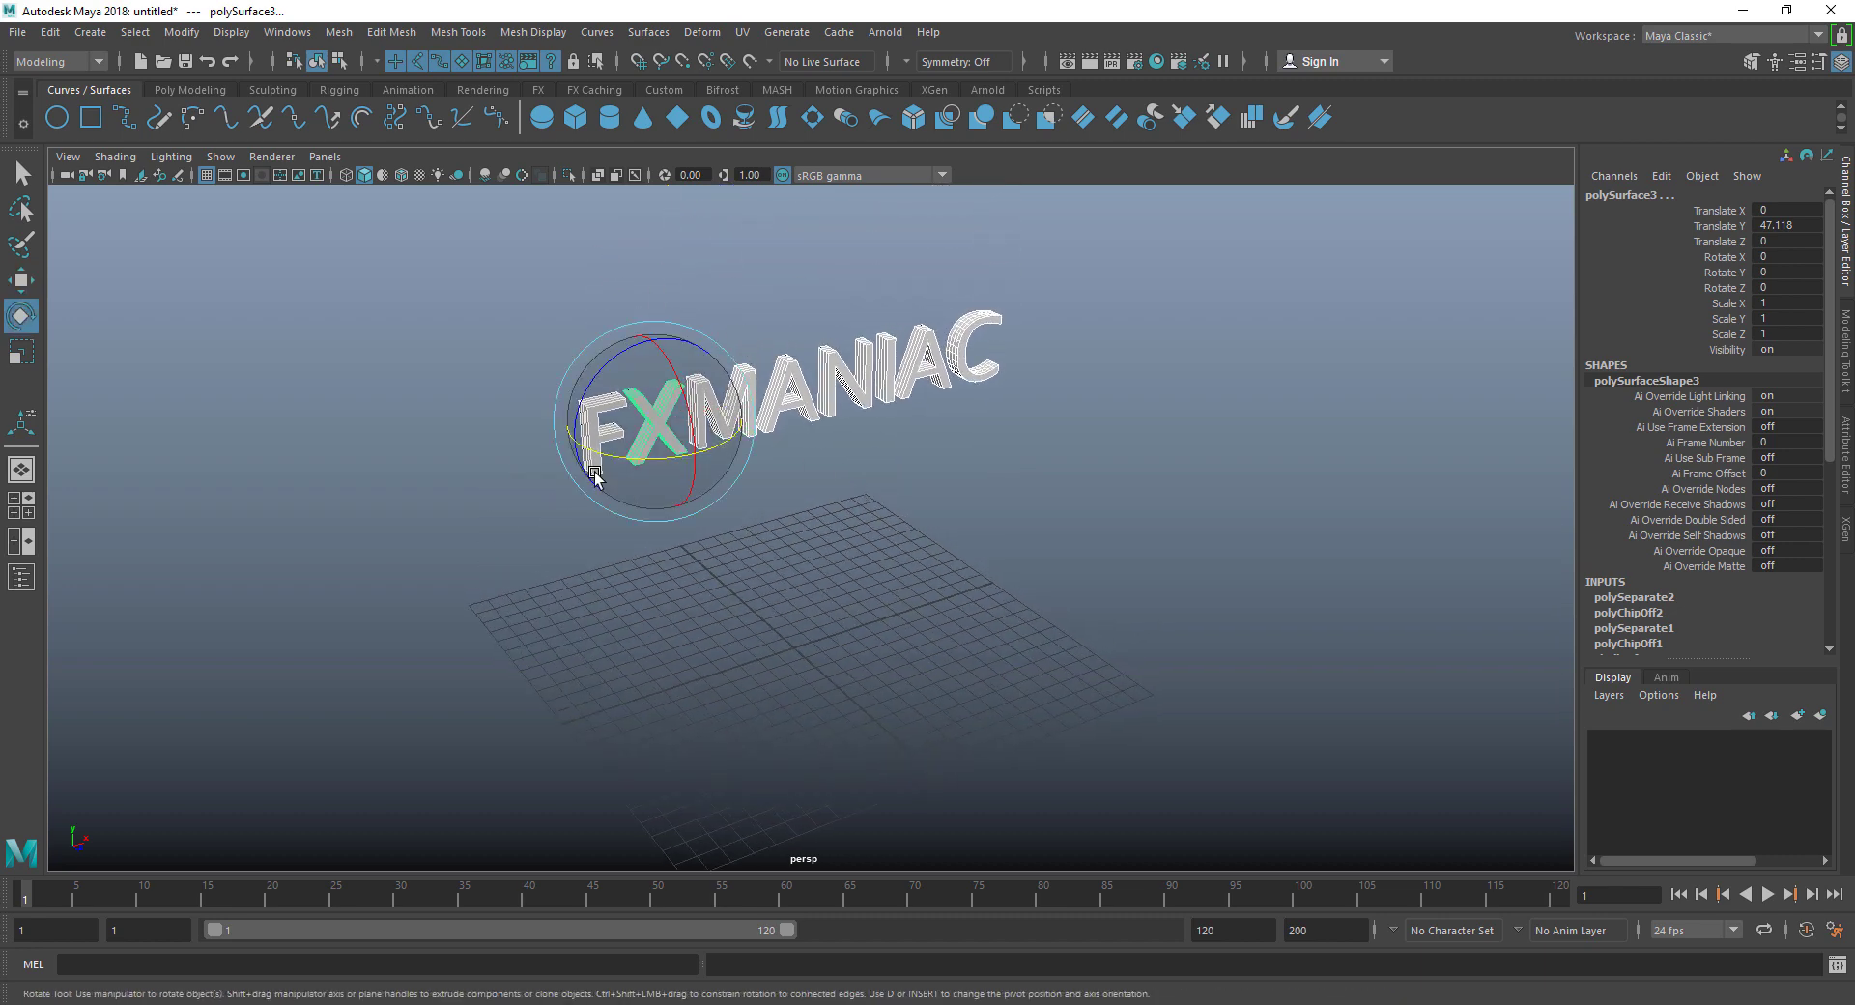
left_click_drag(636, 452, 633, 402)
key("ctrl+z")
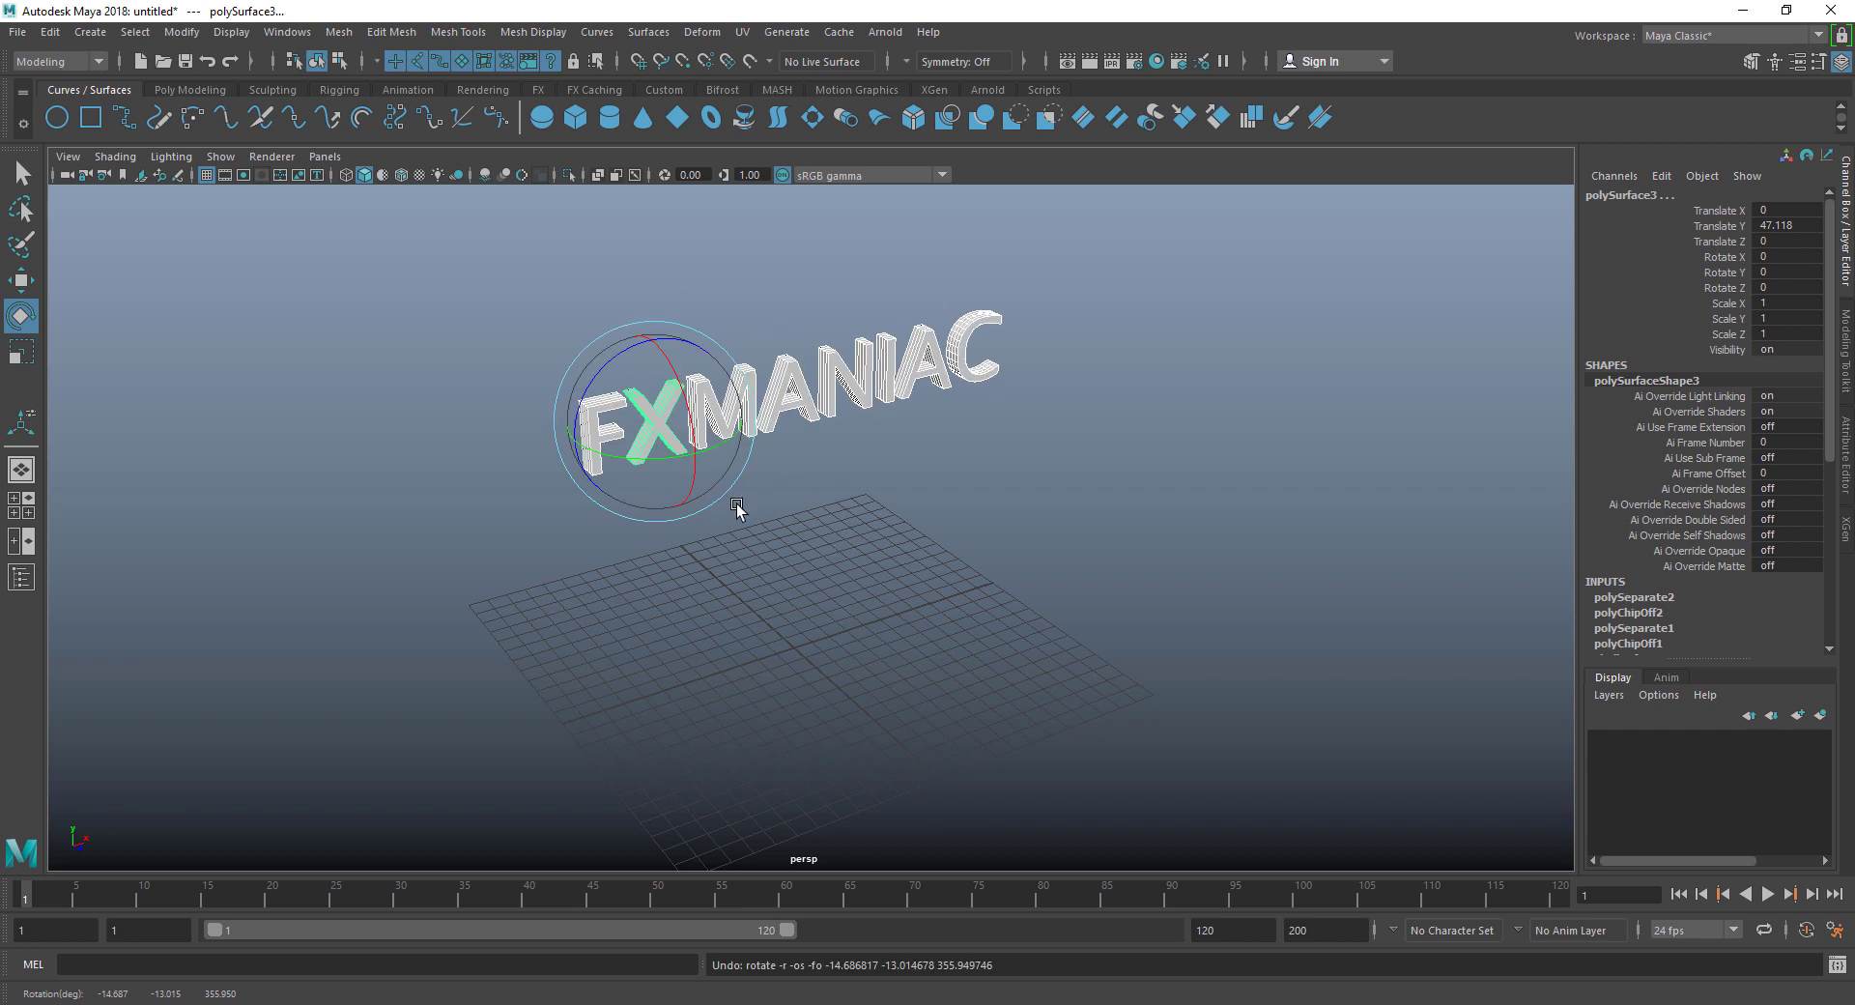
Step: Try rotating the letters about 33 degrees around Y with the Rotate tool's axis orientation set to Object
left_click(760, 426)
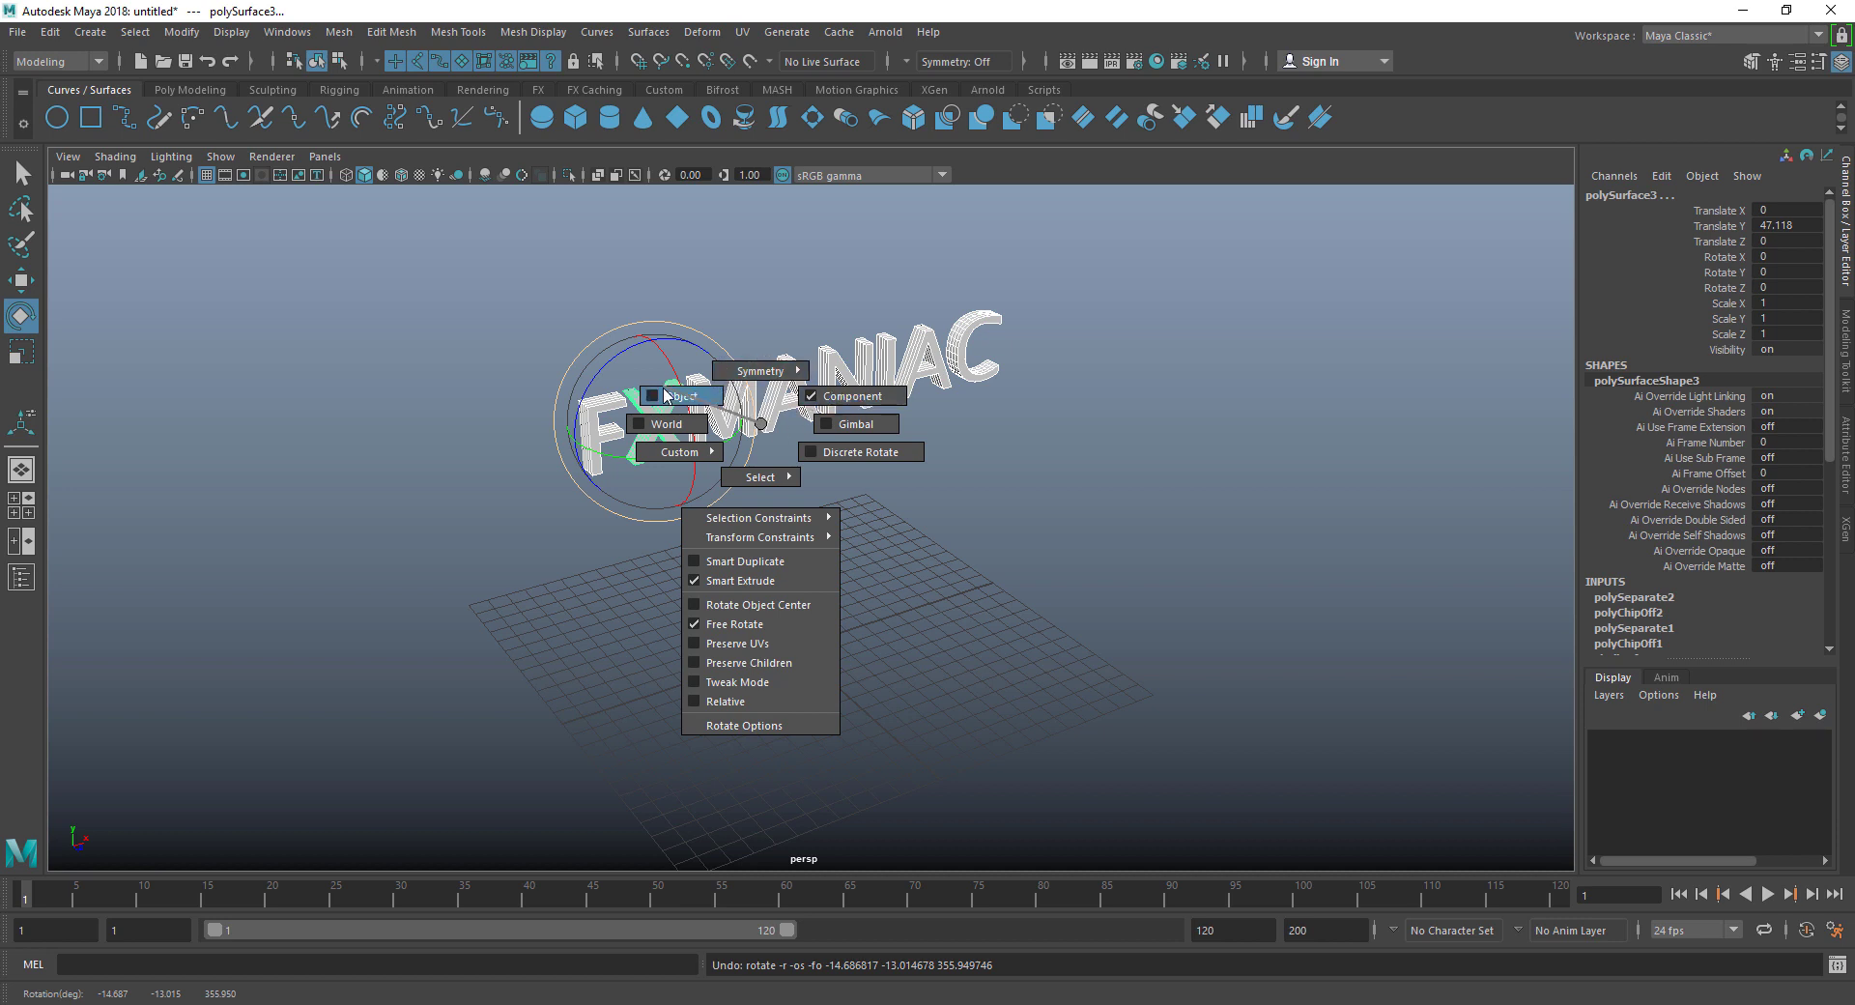
left_click(663, 394)
left_click_drag(642, 467, 722, 400)
Step: Try rotating the letters about 17.5 degrees around Y with the axis orientation set to World, and undo it
mouse_move(720, 398)
right_mouse_down()
mouse_move(694, 426)
mouse_move(637, 408)
mouse_move(719, 365)
mouse_move(718, 398)
right_mouse_up()
right_click(742, 407)
left_click(682, 407)
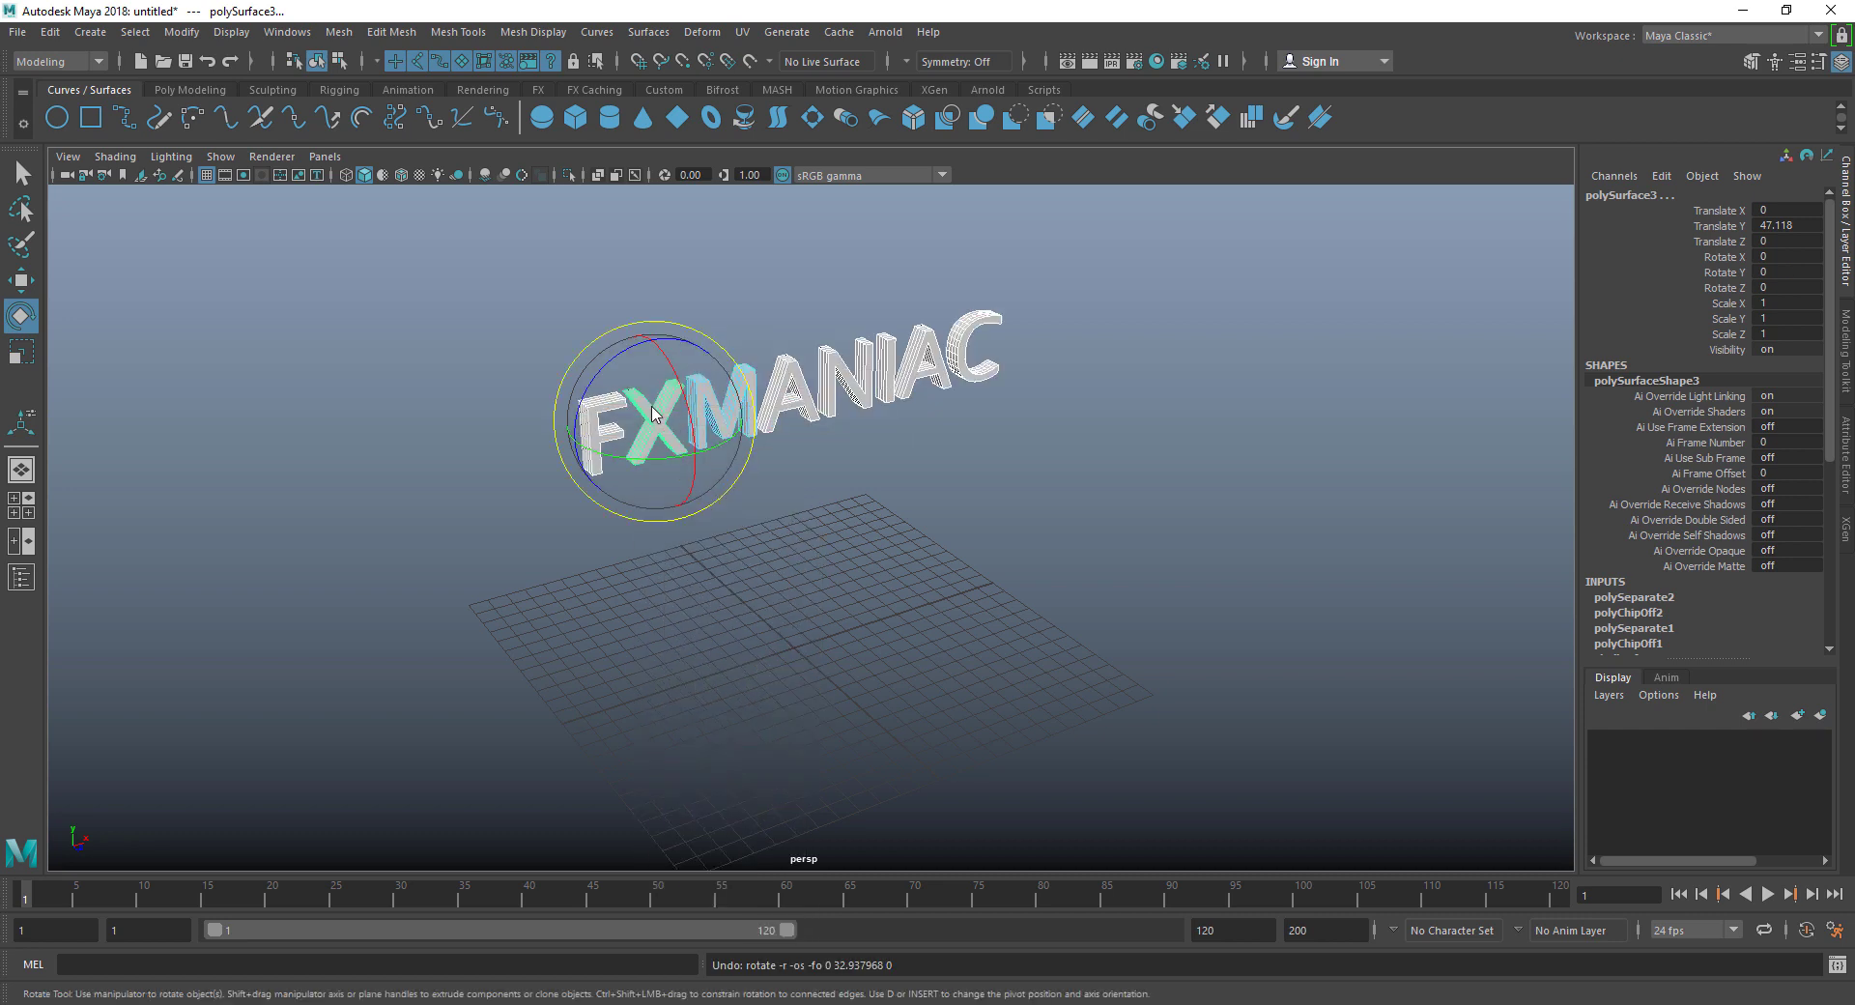
left_click_drag(657, 468, 745, 472)
key("ctrl+z")
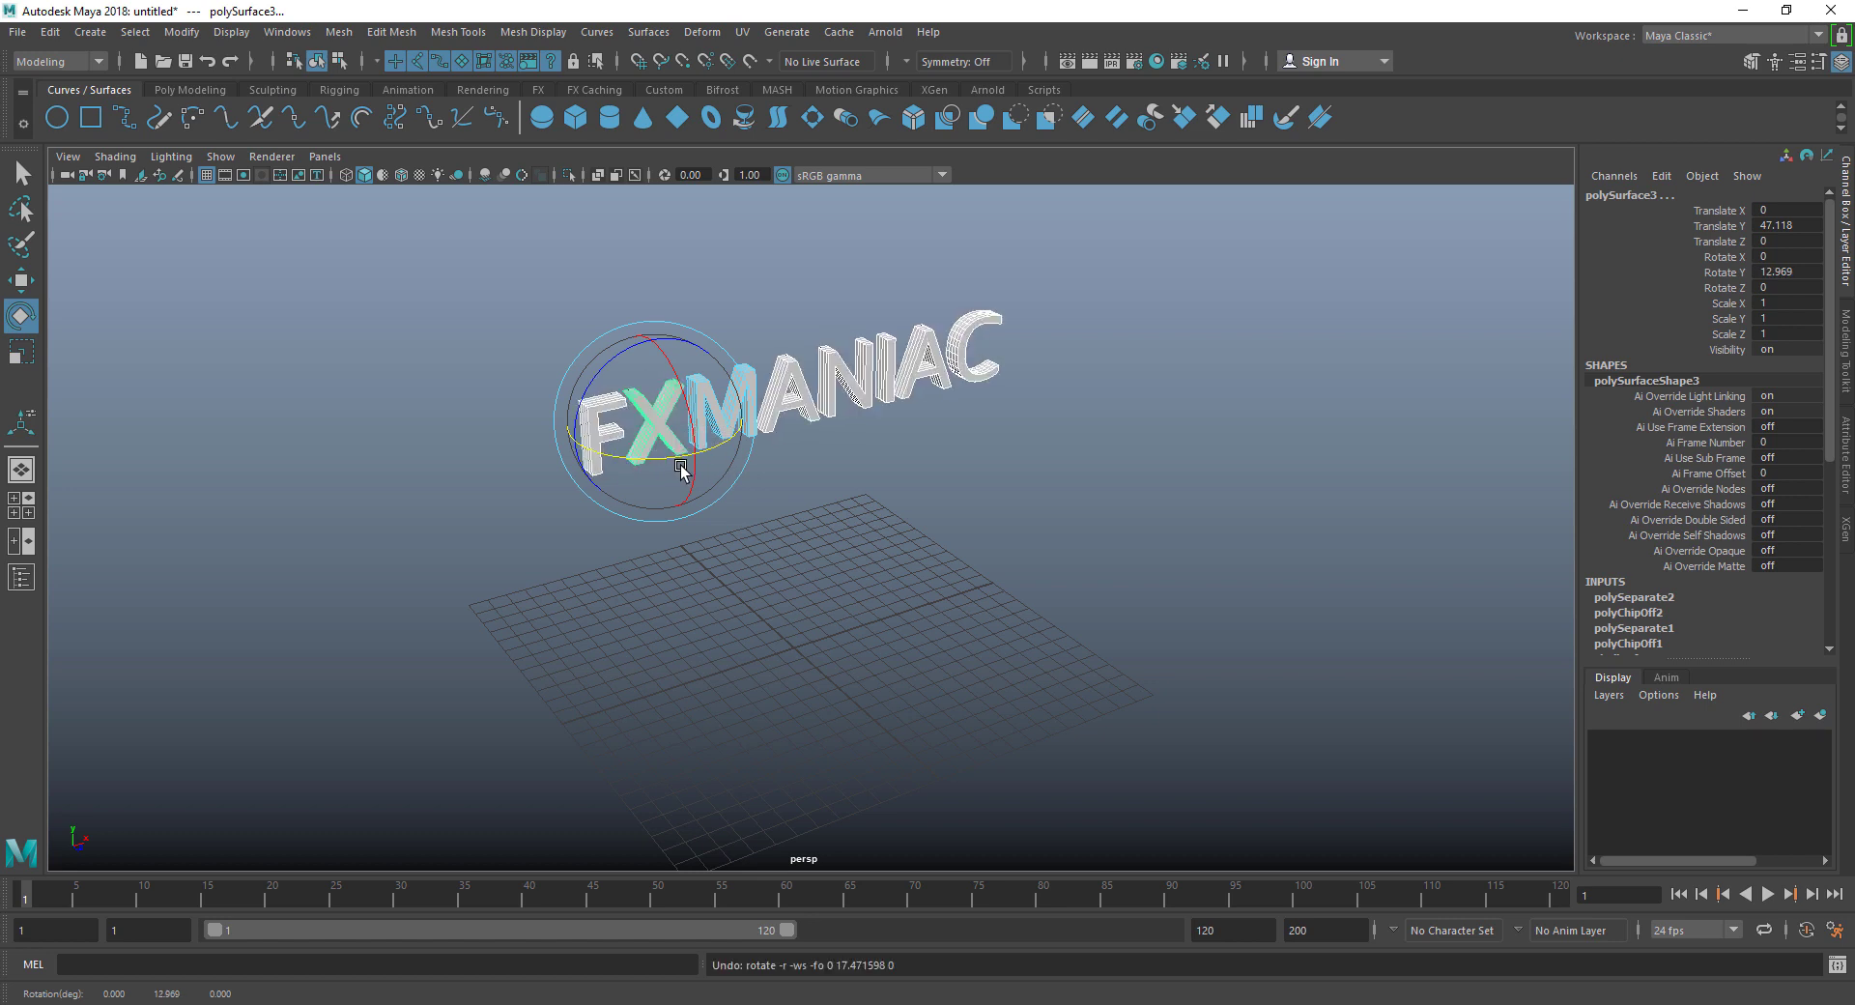
Step: Reselect all the letters, try a free rotation in World orientation, and undo it
left_click(978, 338)
key("w")
left_click_drag(1221, 253, 347, 608)
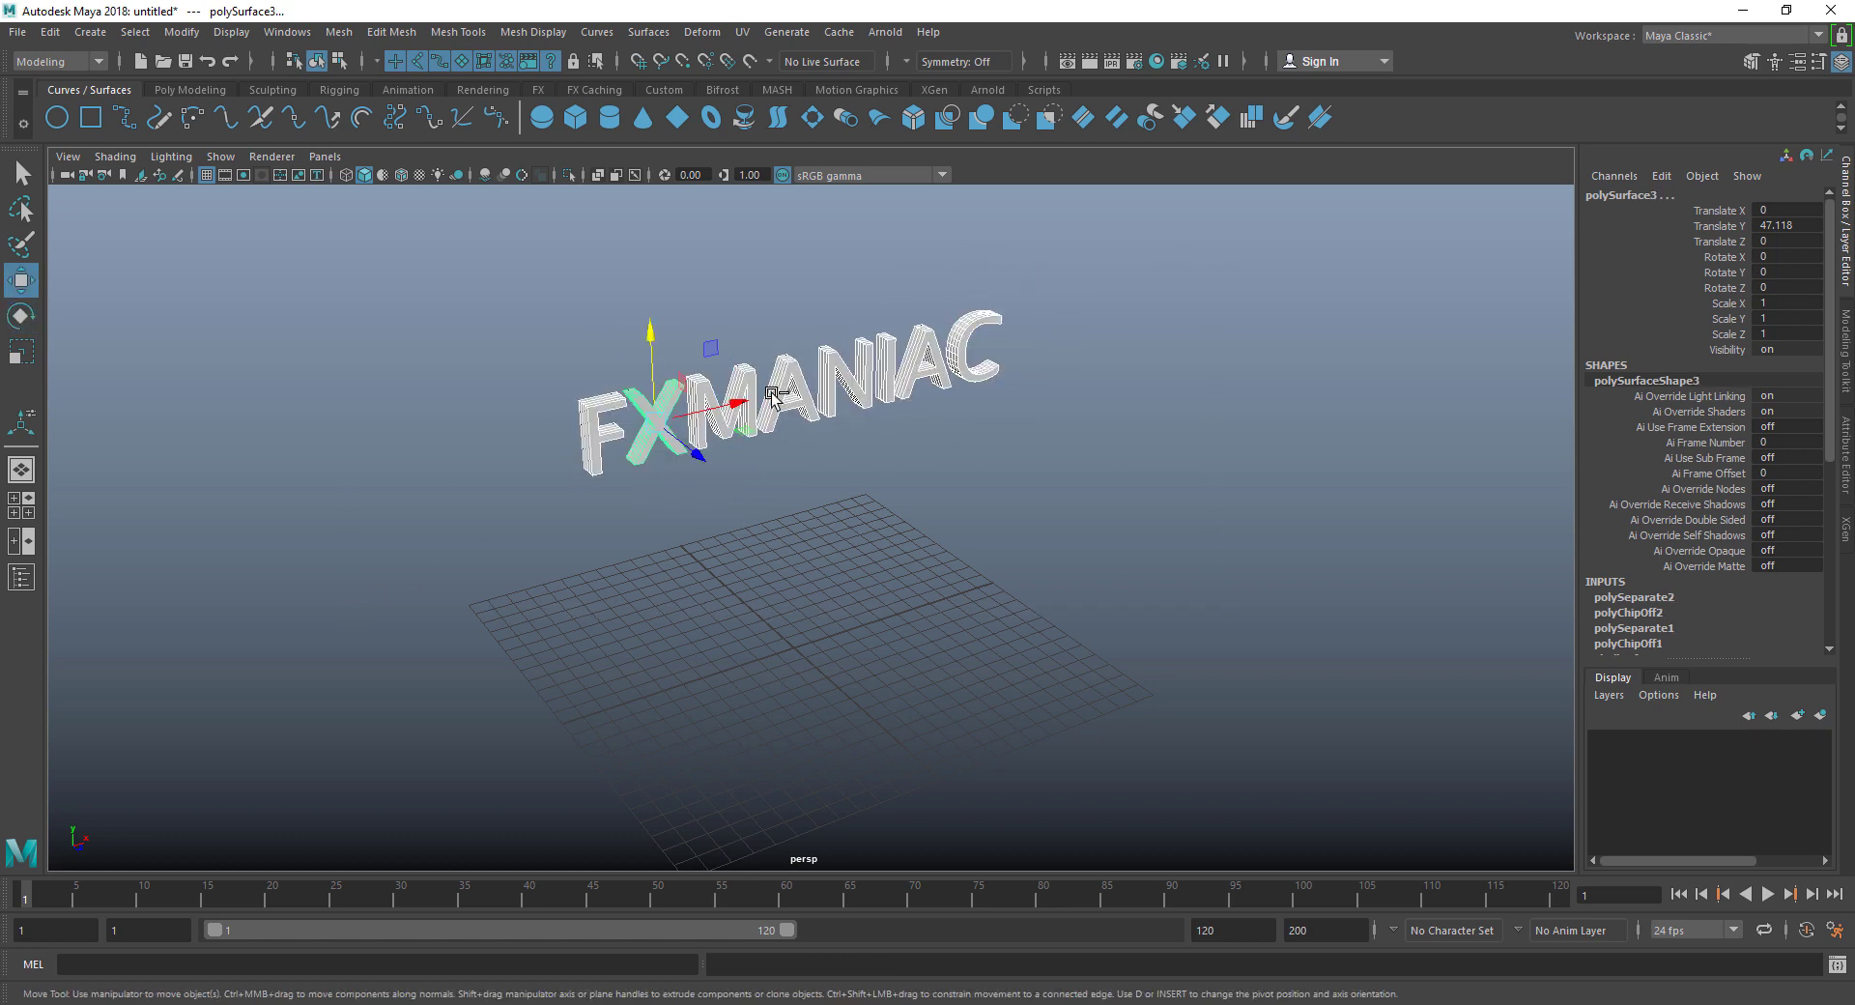
right_click(772, 394, "ctrl+shift")
left_click(682, 396)
key("e")
left_click_drag(623, 425, 660, 396)
key("ctrl+z")
key("ctrl+z")
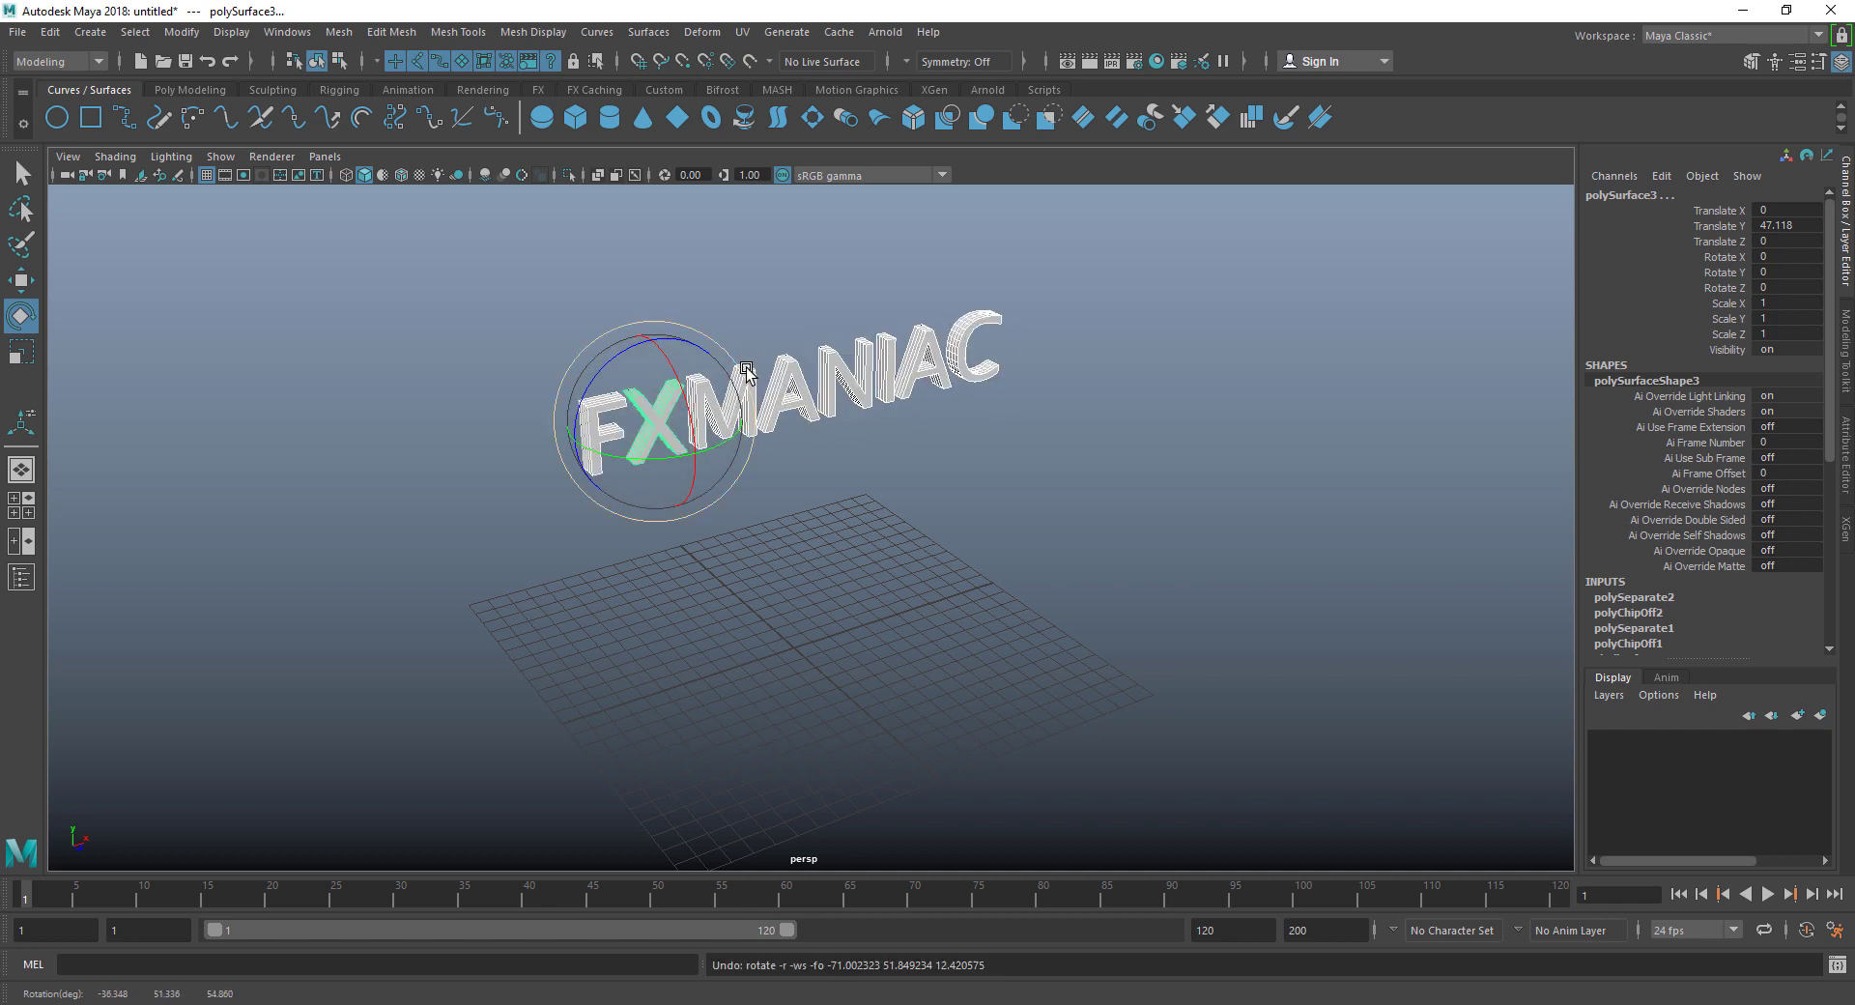
Step: Set the Rotate tool's orientation to Component and tumble all letters together to about 528.7, 25.9 and 519.8 degrees on X, Y and Z
left_click_drag(656, 425, 673, 431)
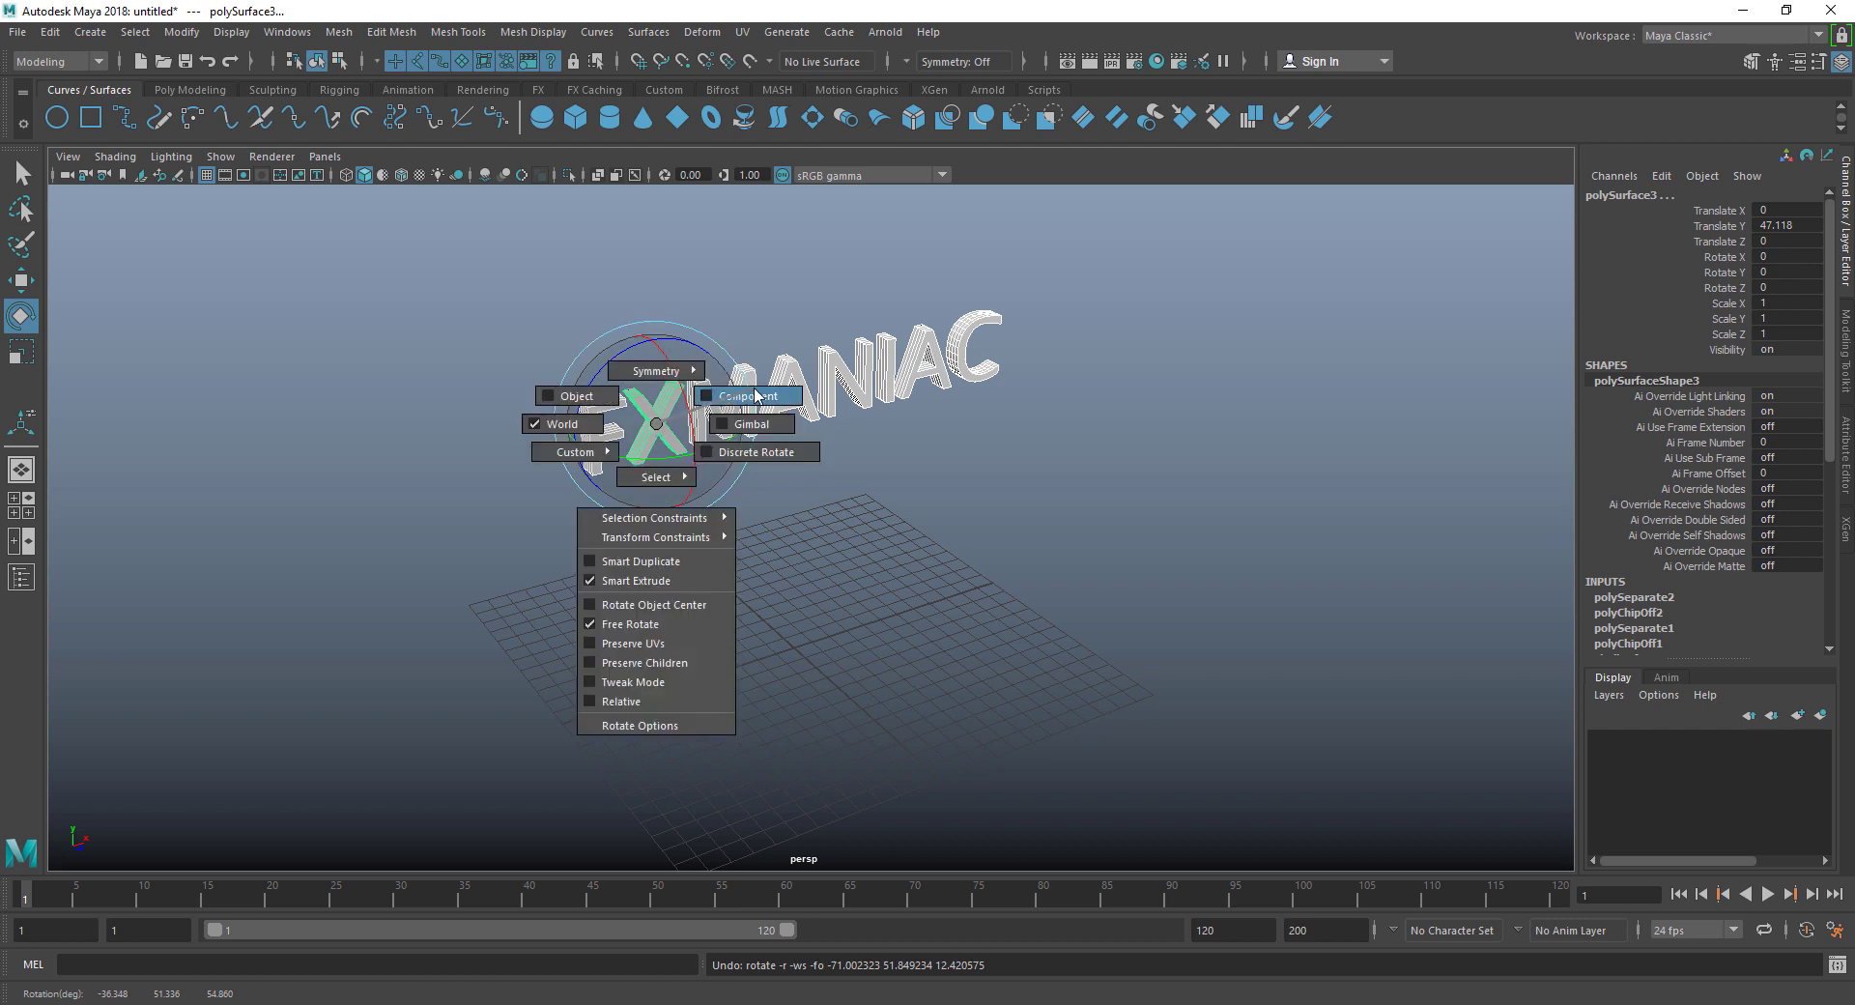
left_click_drag(756, 394, 754, 392)
left_click_drag(656, 440, 665, 287)
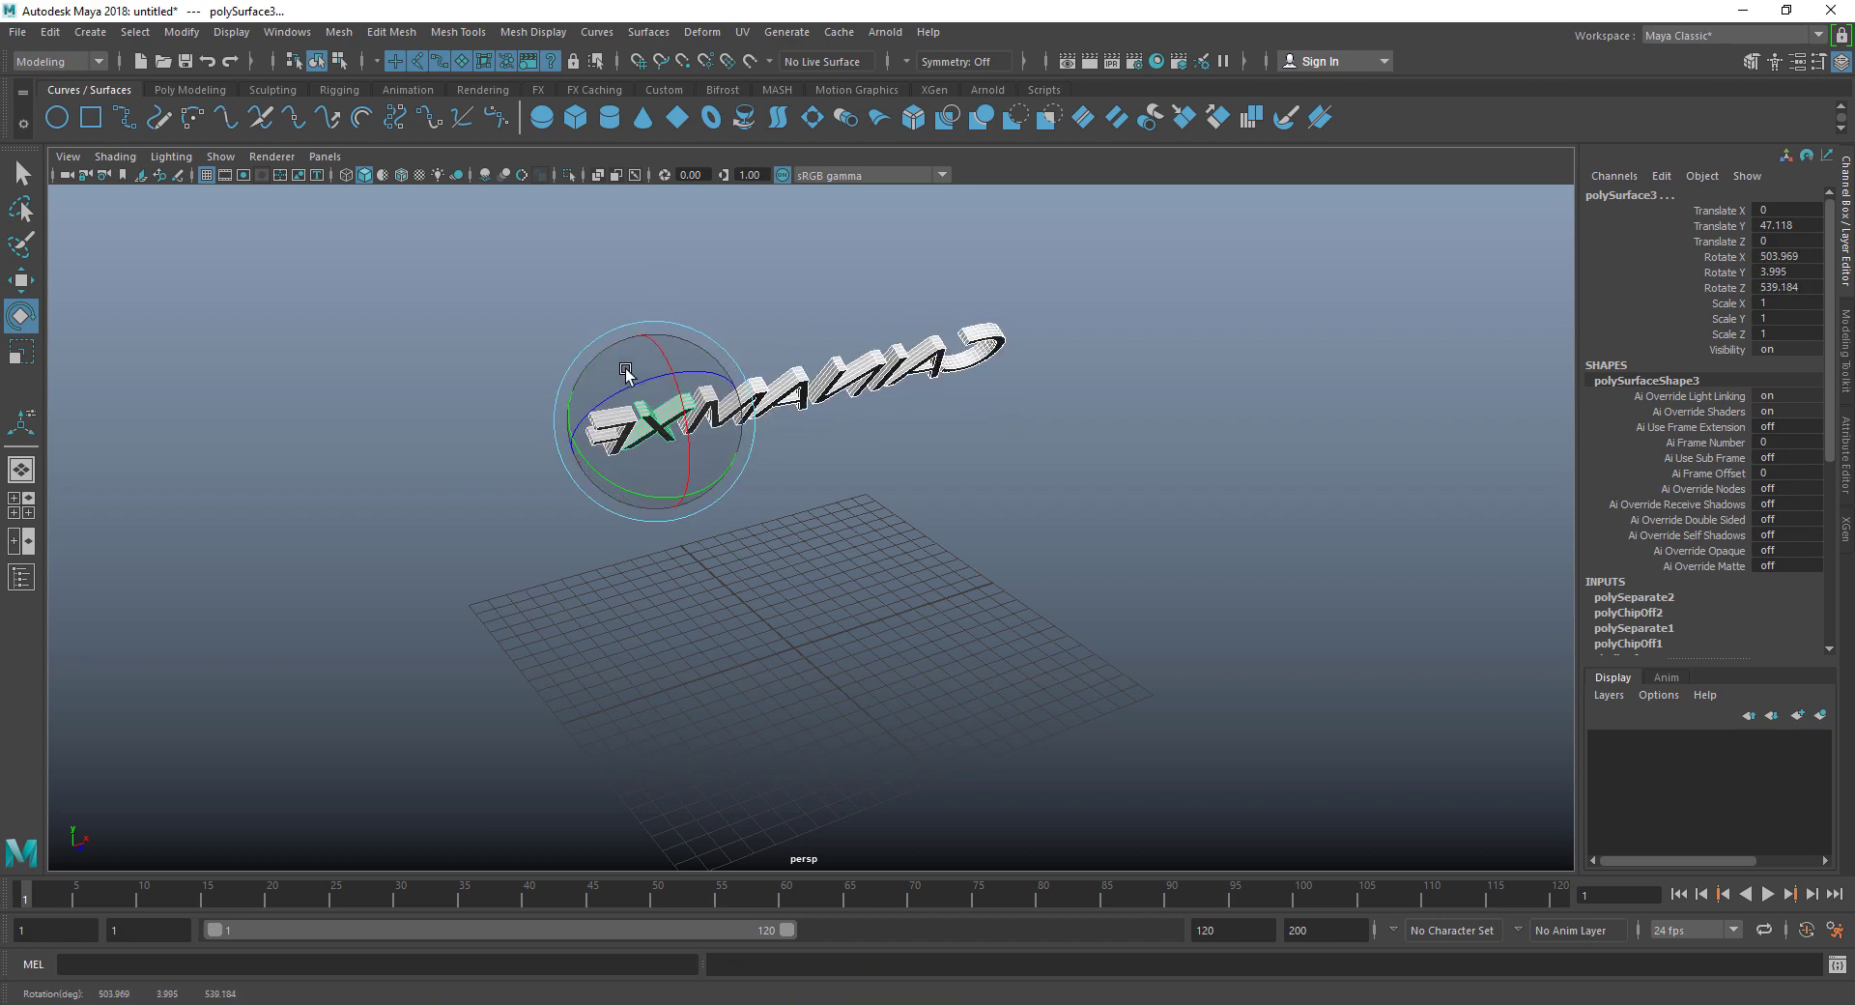
left_click_drag(626, 373, 699, 346)
Step: Rotate the letters X, M and the first A individually to different random orientations
left_click(1152, 529)
left_click(641, 406)
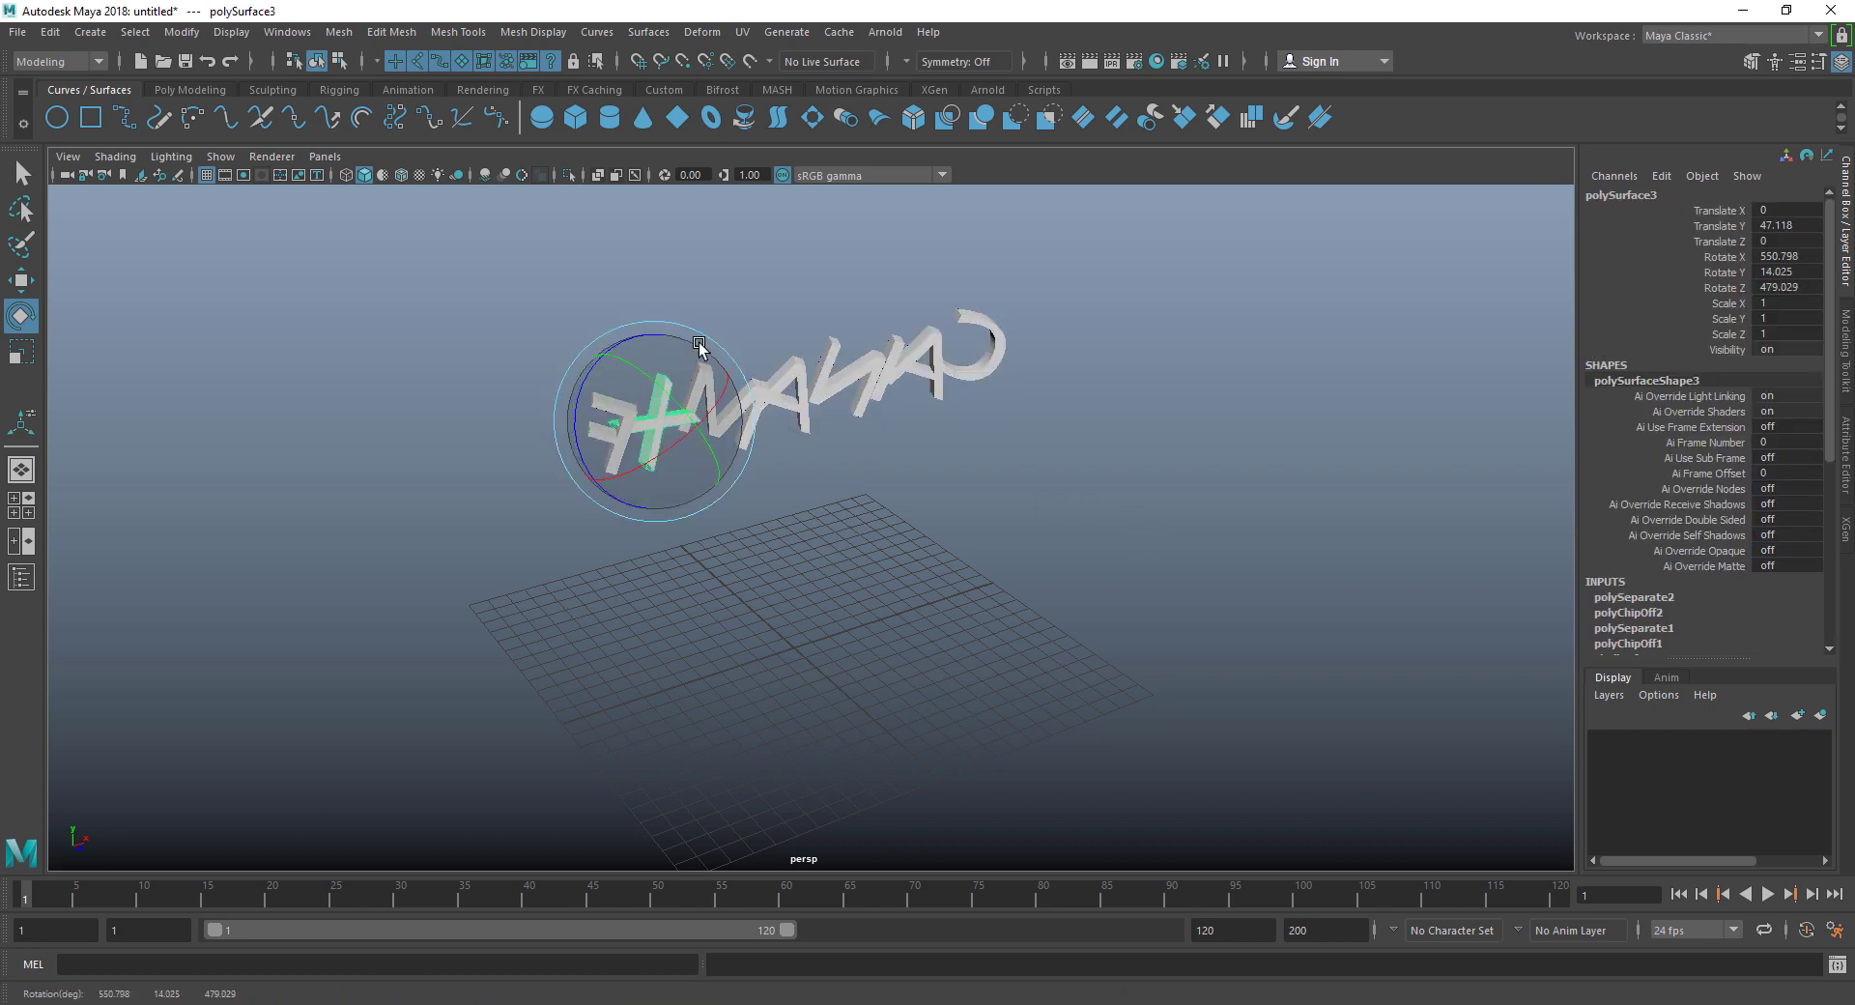
left_click(795, 480)
left_click(722, 411)
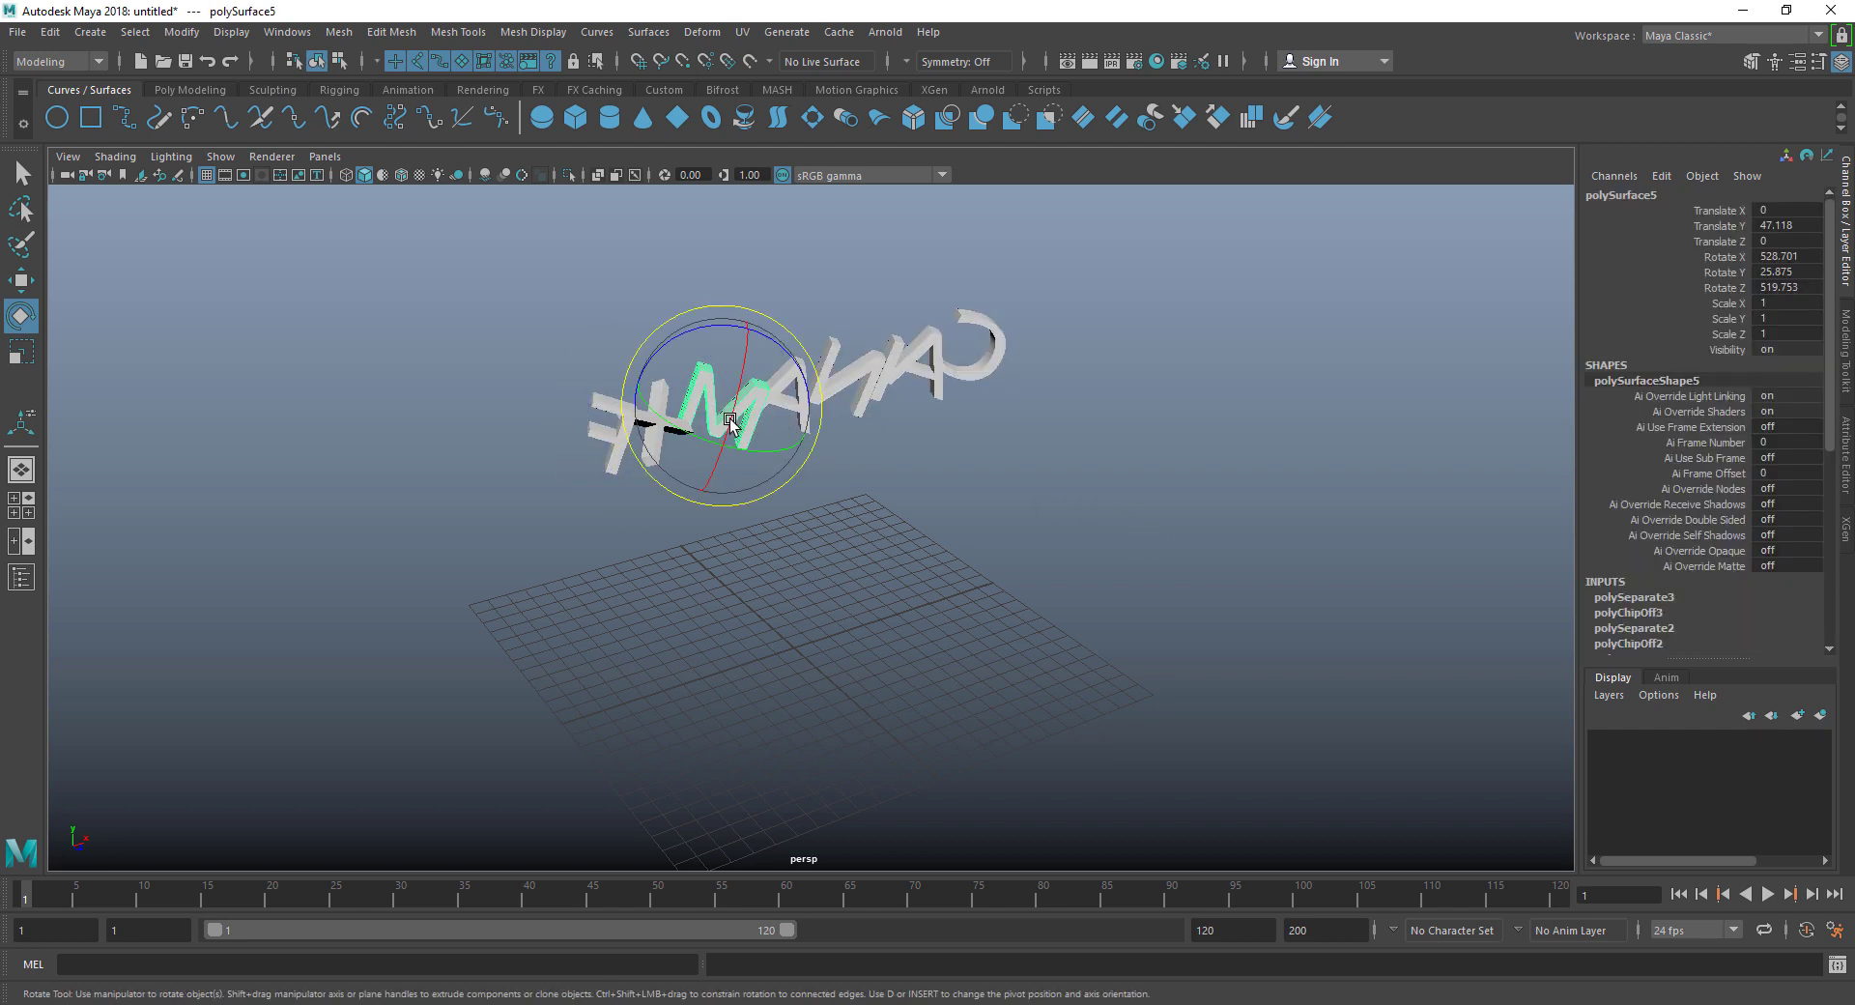
left_click(1043, 581)
left_click(790, 393)
left_click_drag(854, 394, 1053, 348)
Step: Rotate the letters N, I, the second A and C individually to different random orientations
left_click(881, 423)
left_click(872, 384)
left_click(1003, 488)
left_click(883, 357)
left_click(1010, 398)
left_click(925, 340)
left_click(1105, 447)
left_click(997, 359)
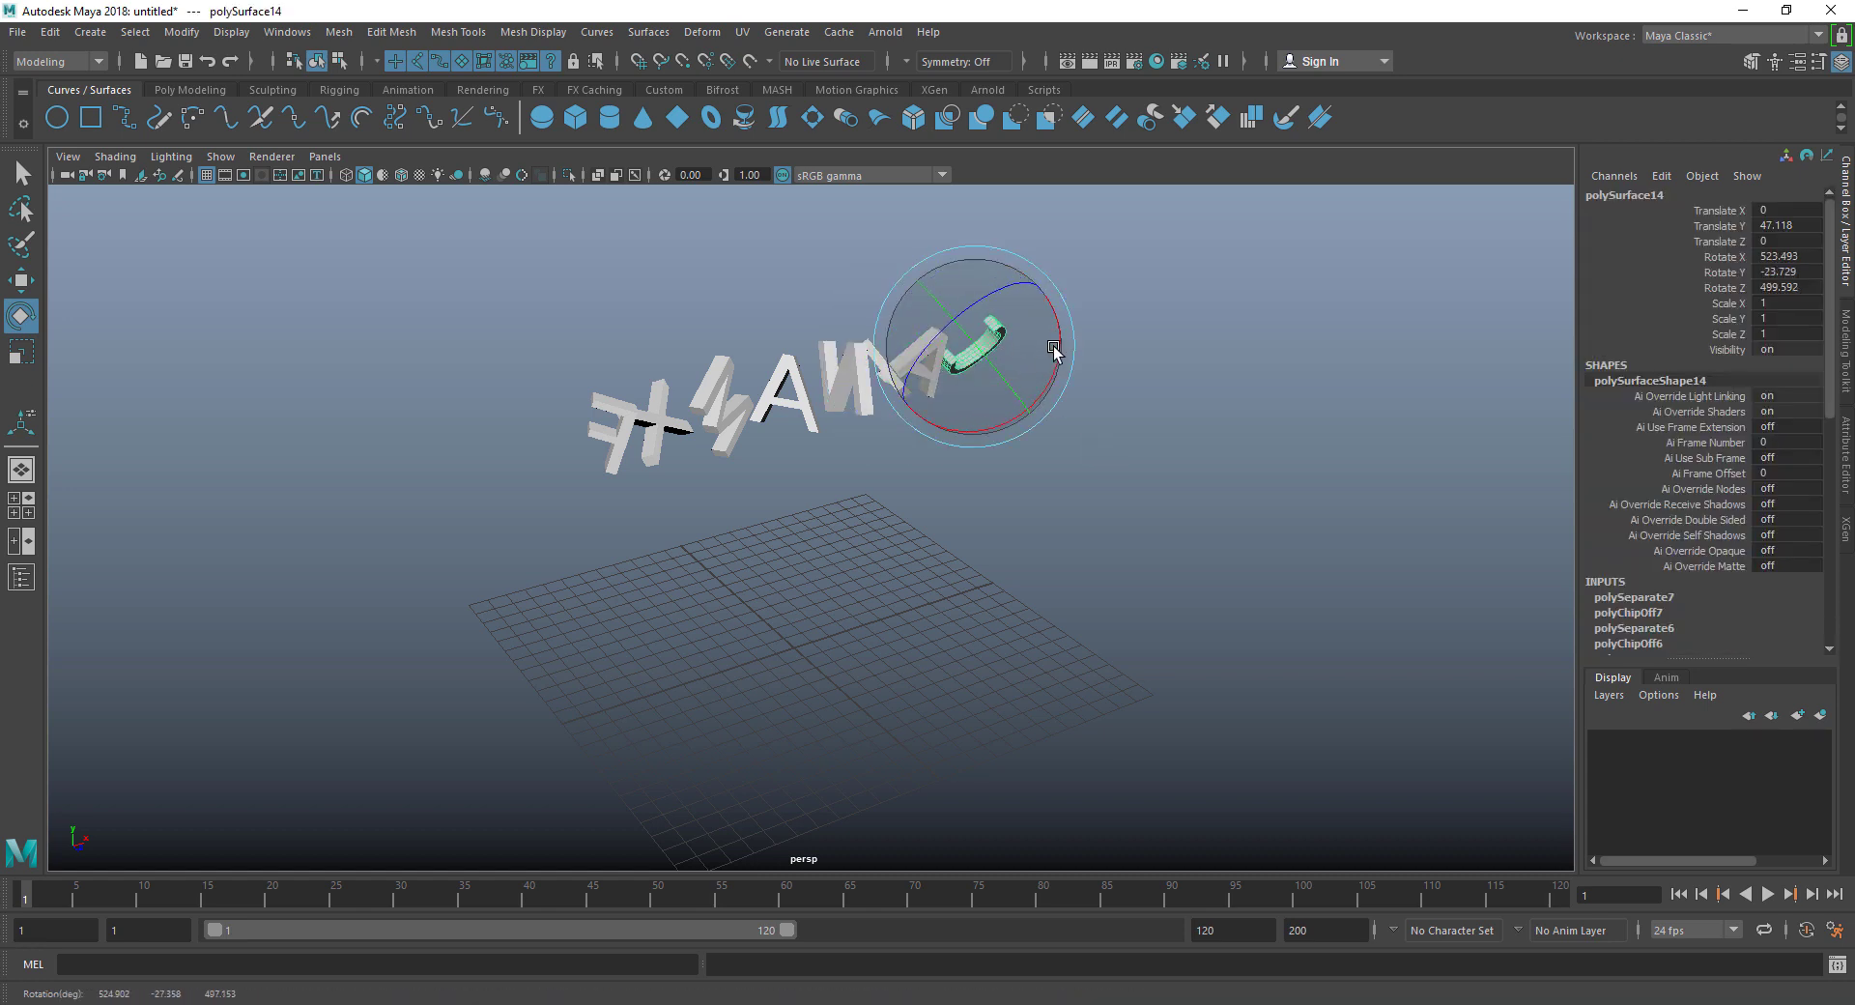
left_click(1190, 450)
Step: Select all the letters, switch to the FX menu set and turn them into nCloth objects
left_click_drag(792, 502, 600, 477, "alt")
left_click_drag(513, 315, 1308, 615)
key("w")
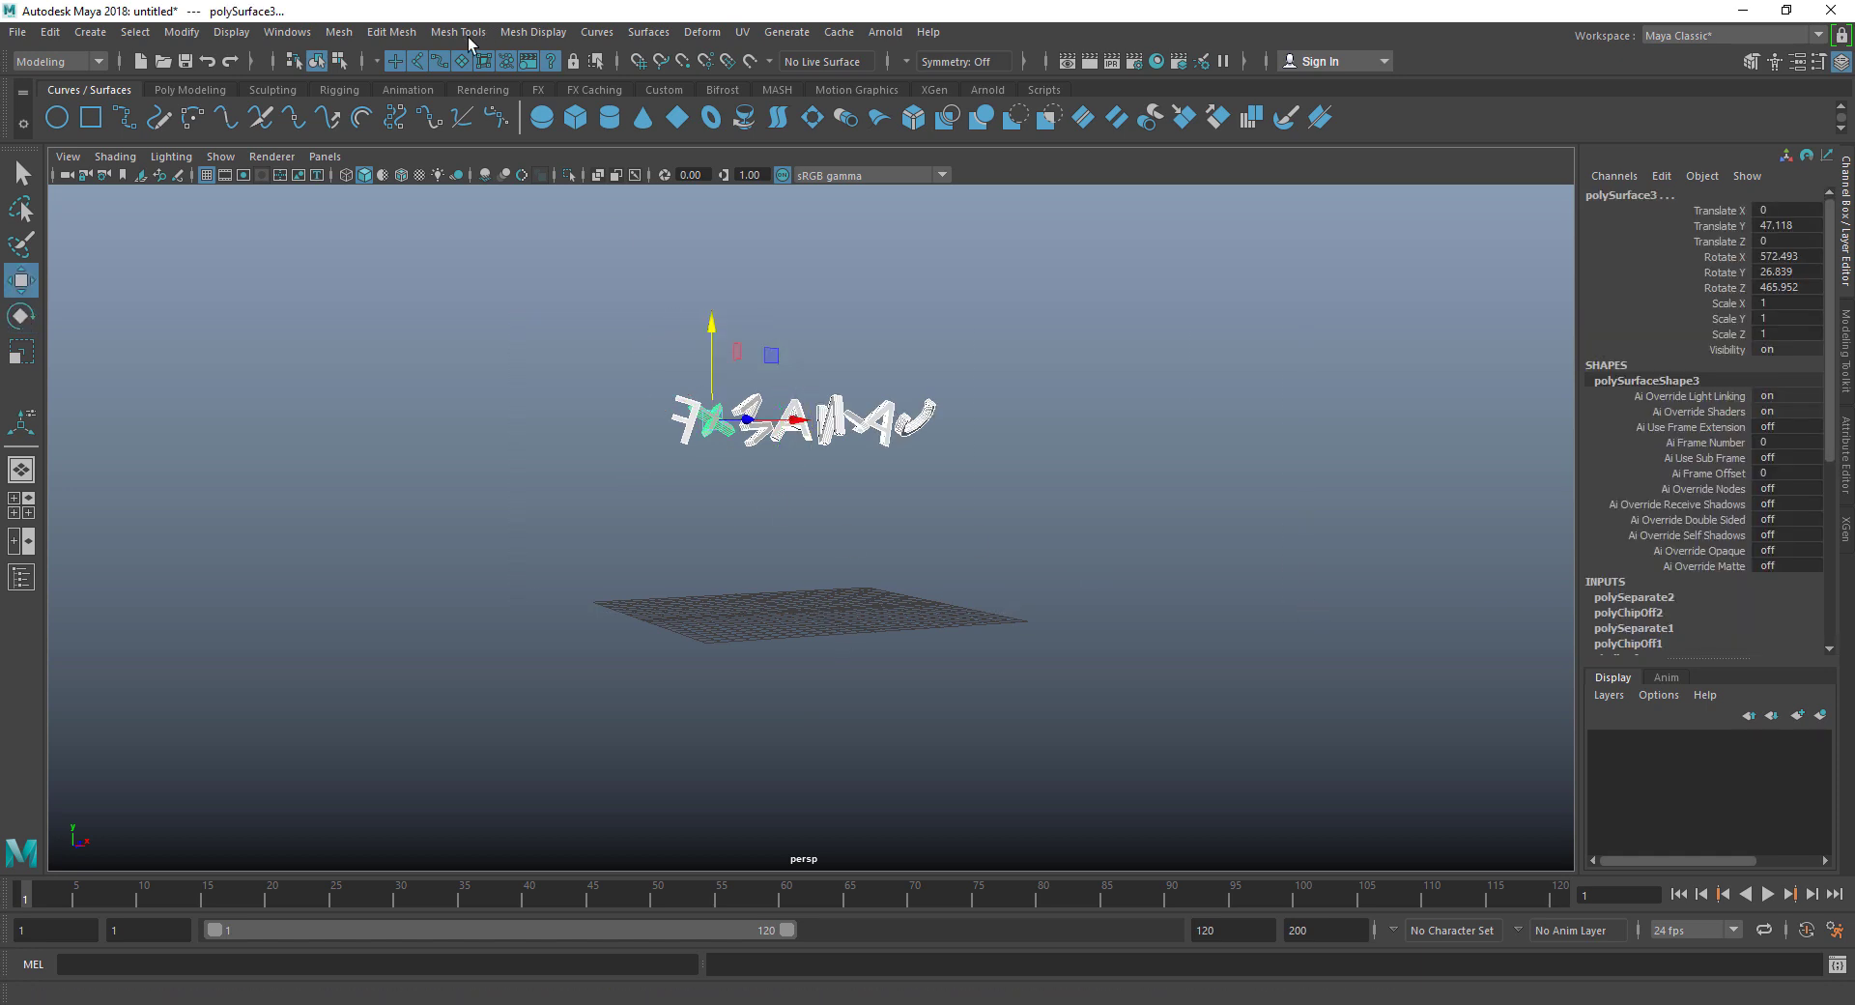
left_click(67, 61)
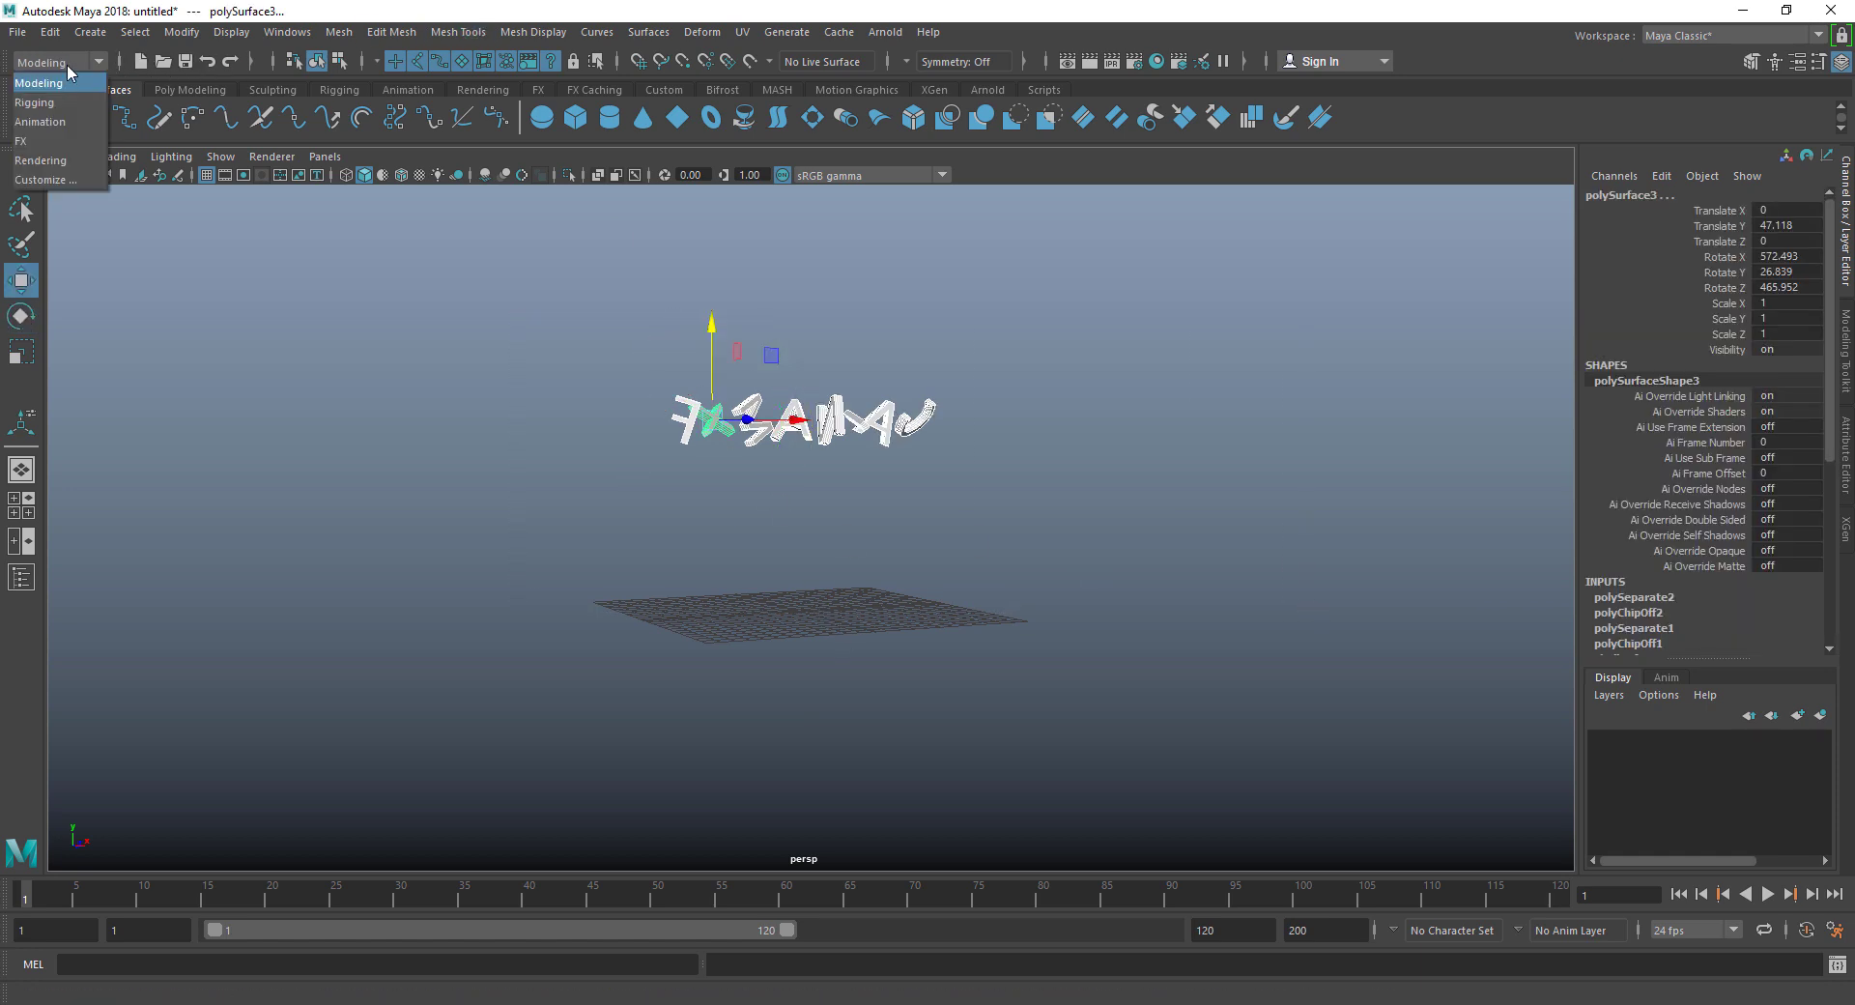
left_click(55, 145)
left_click(437, 36)
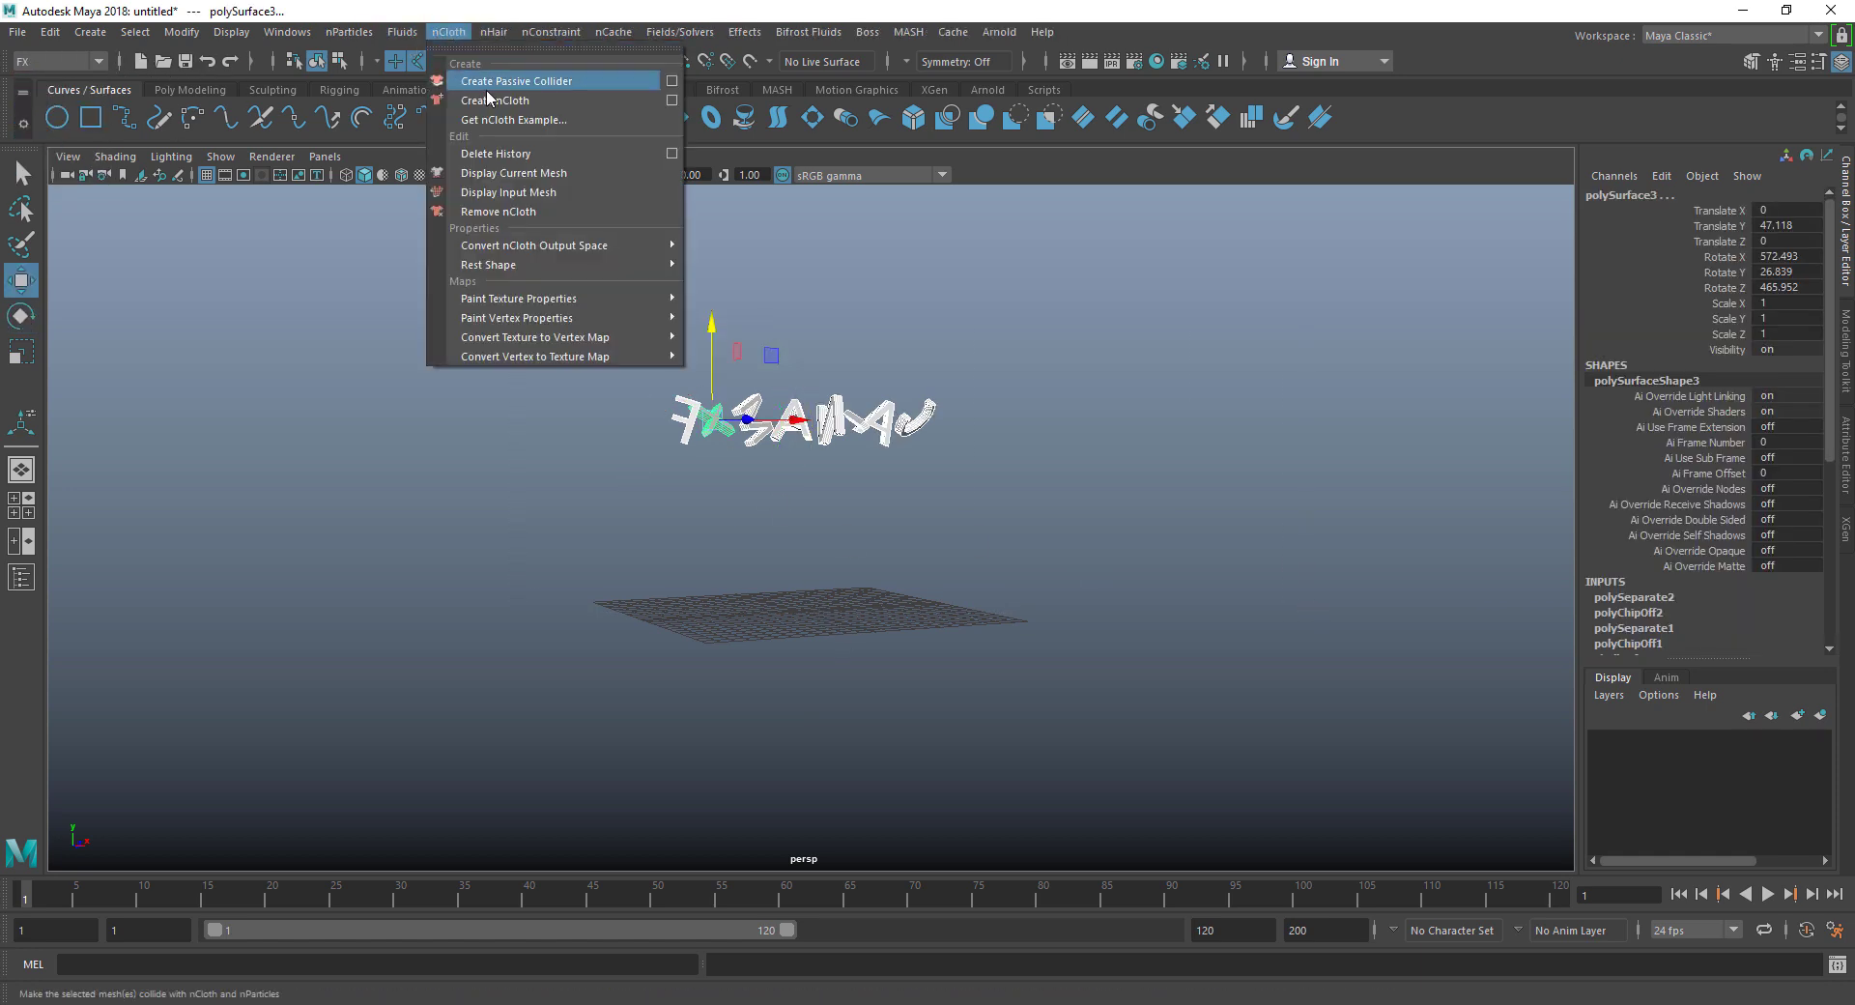
left_click(541, 79)
Step: Play the nCloth simulation to check how the letters fall past the grid and return to the first frame
left_click(944, 579)
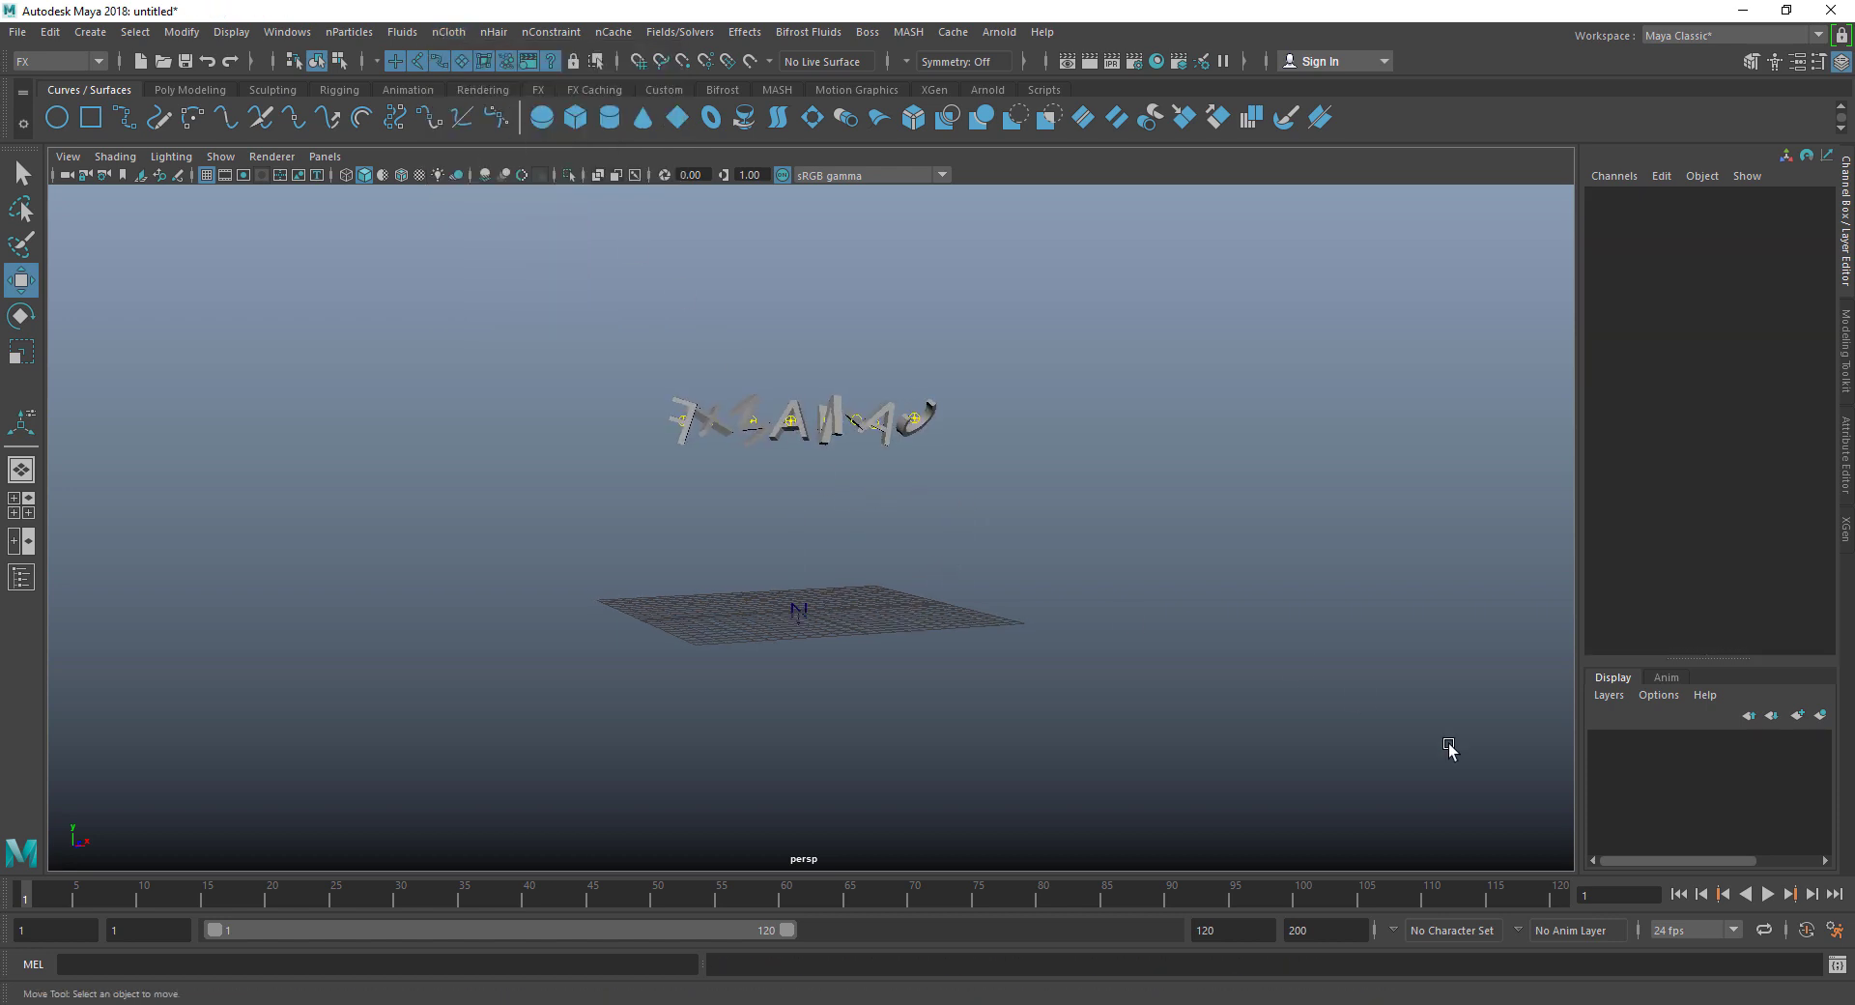
left_click(1773, 896)
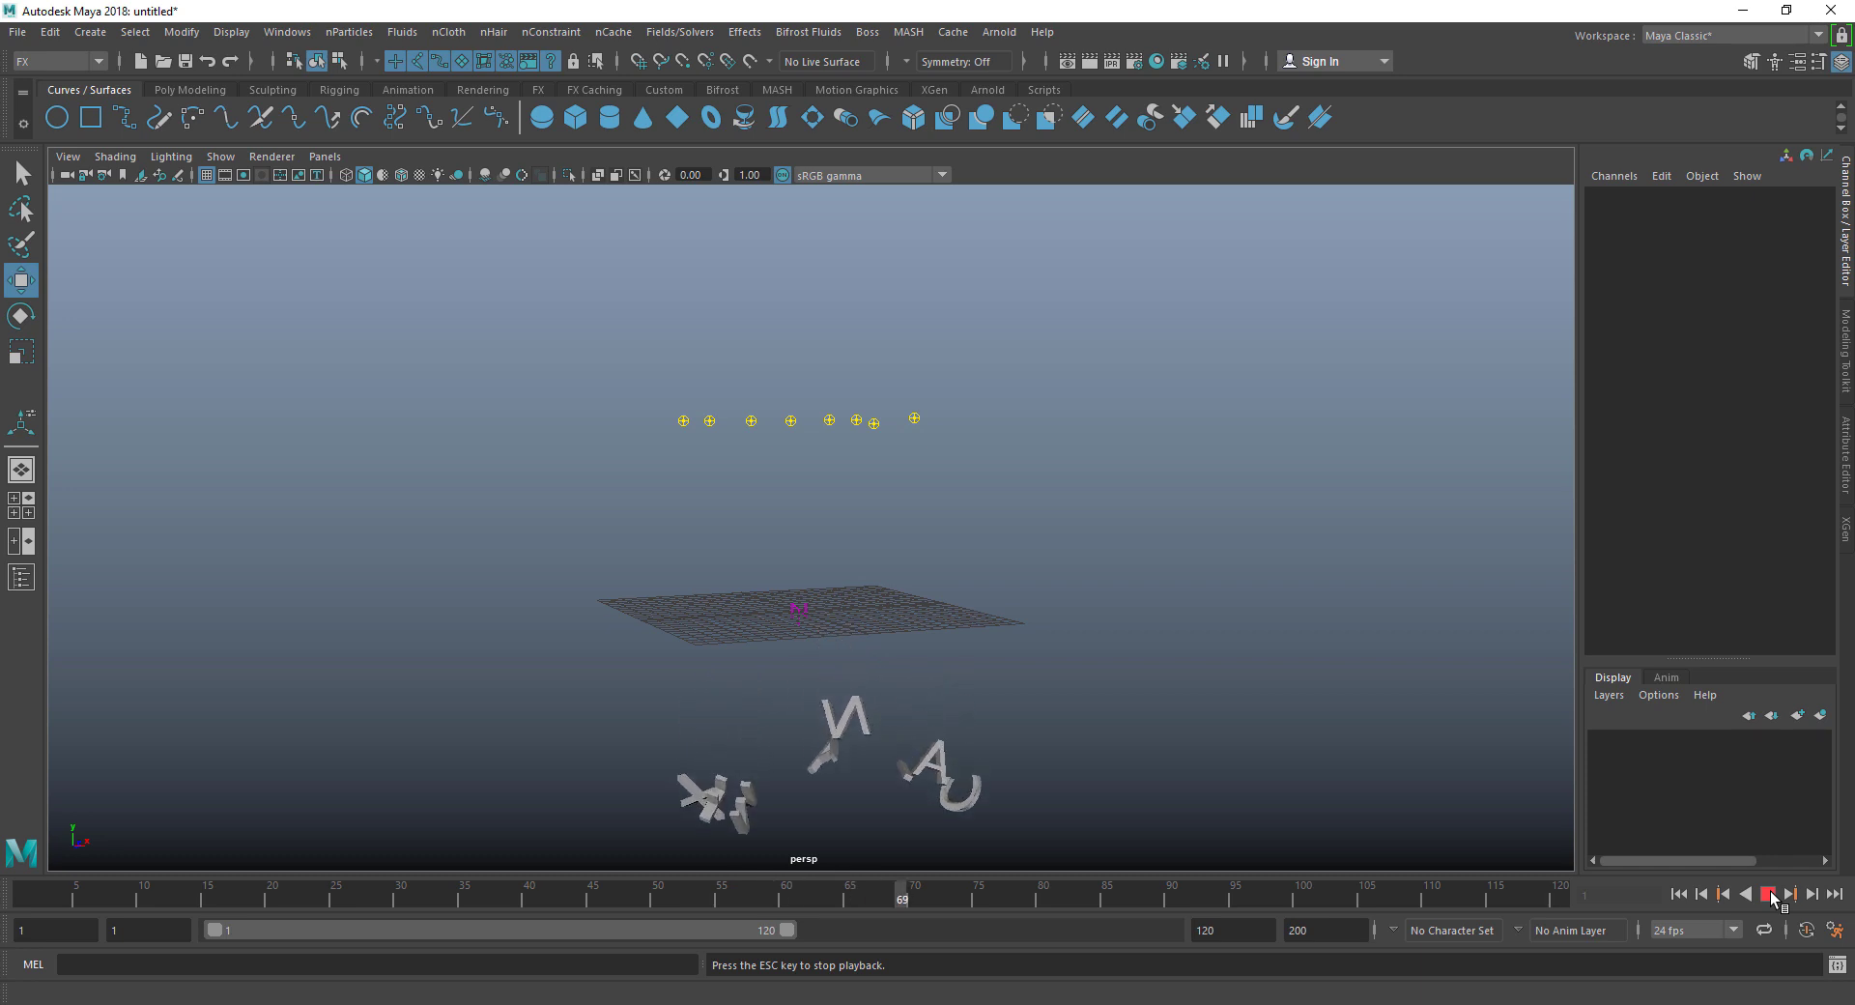
left_click(1770, 895)
left_click_drag(819, 650, 829, 688, "alt")
middle_click_drag(779, 668, 776, 566, "alt")
scroll(777, 564, "up", 3)
scroll(778, 570, "up", 2)
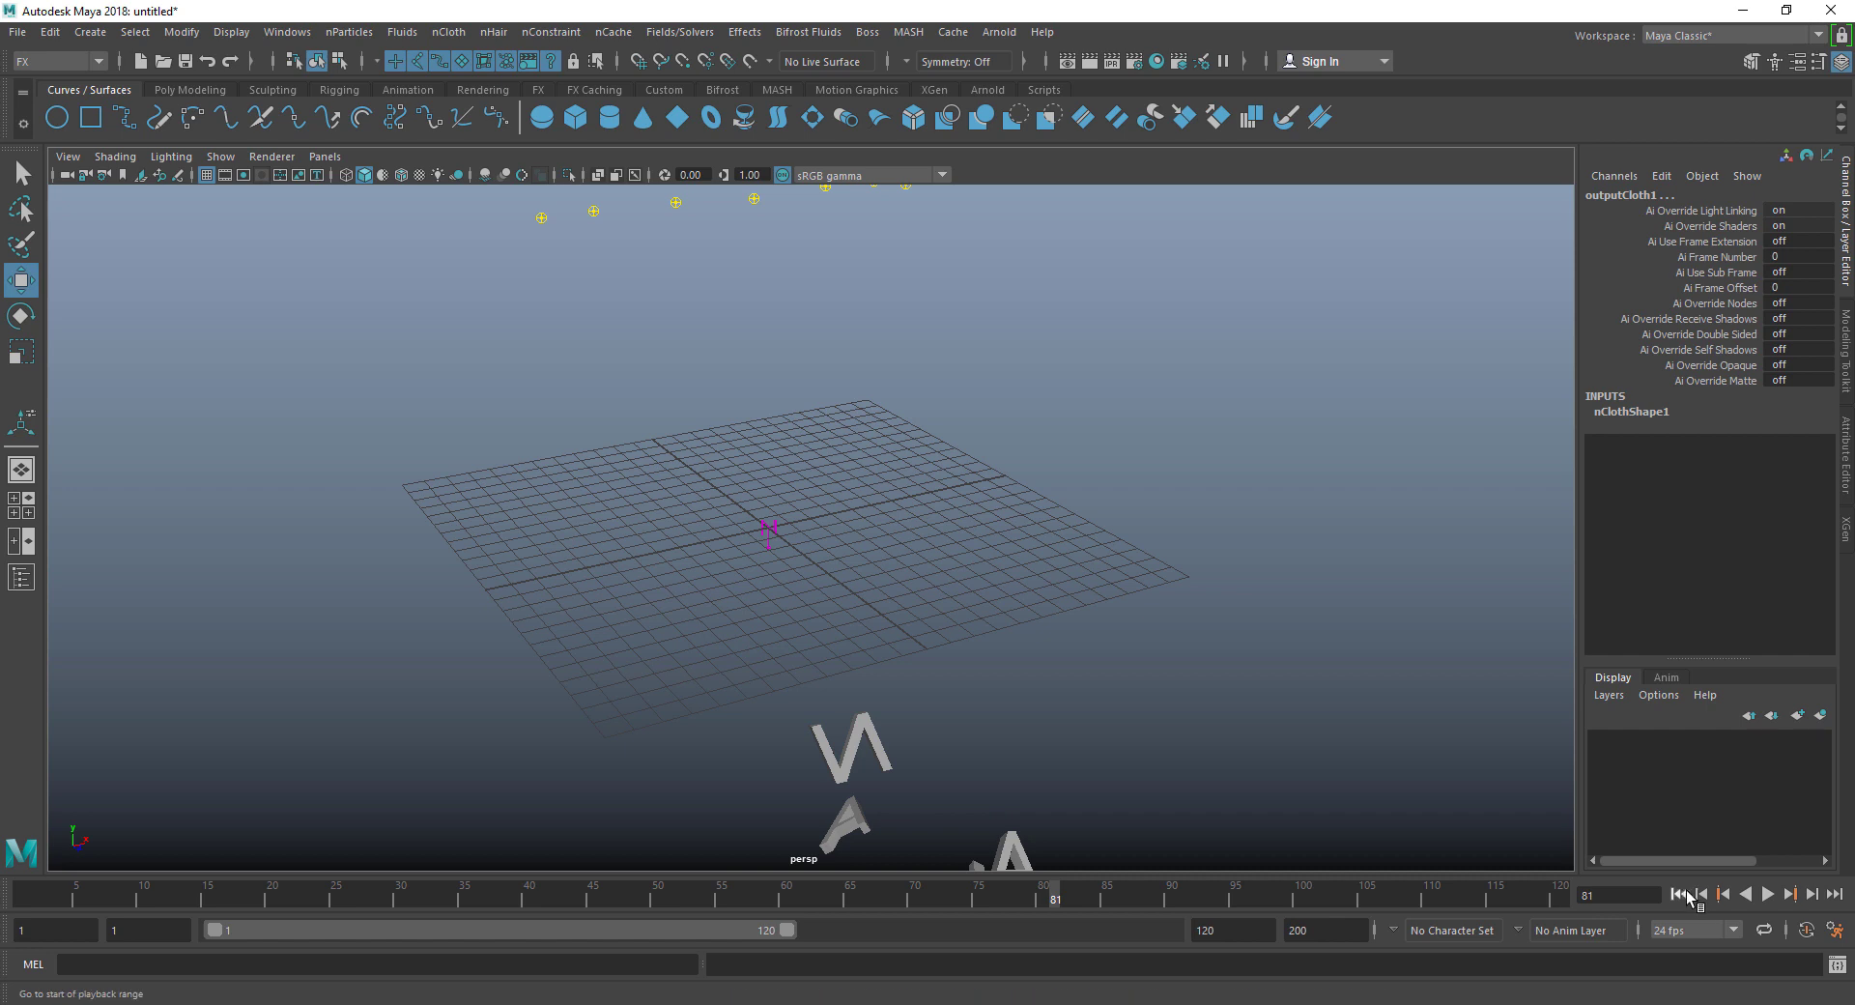
left_click(1678, 894)
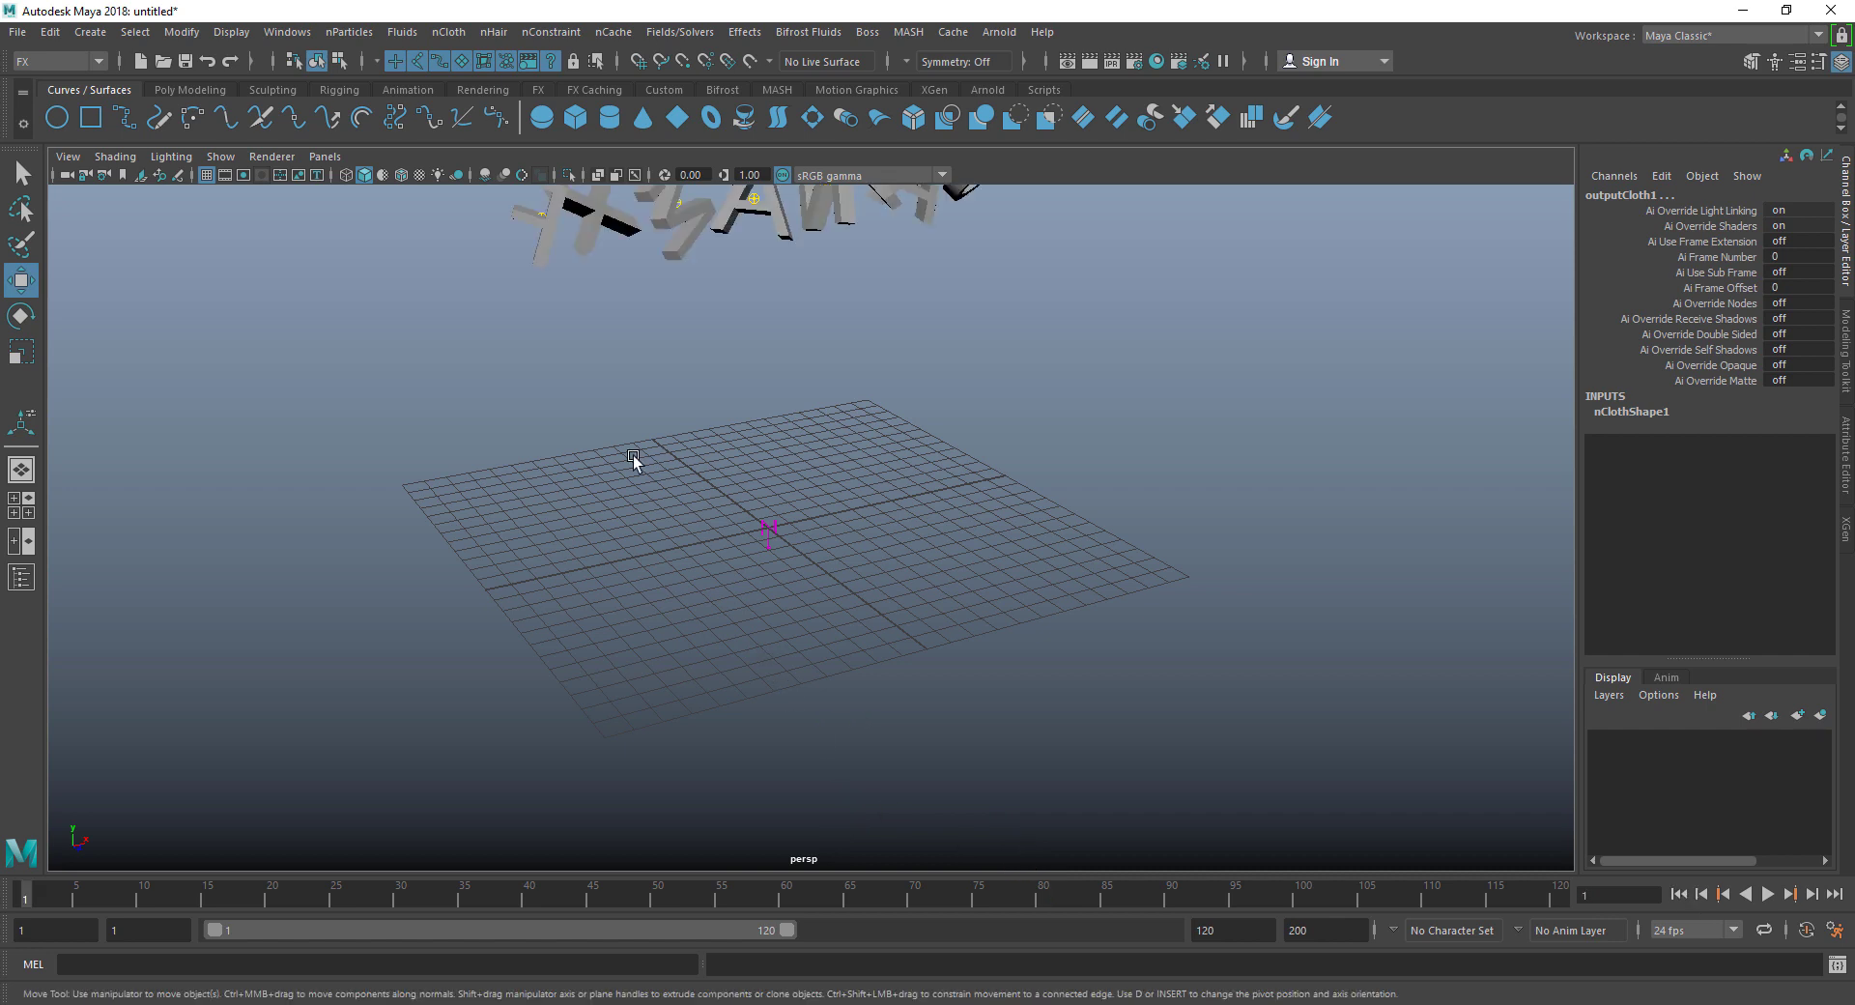
Step: Select nucleus1 in the Outliner and enable Use Plane under its Ground Plane attributes
scroll(634, 464, "down", 2)
left_click(20, 578)
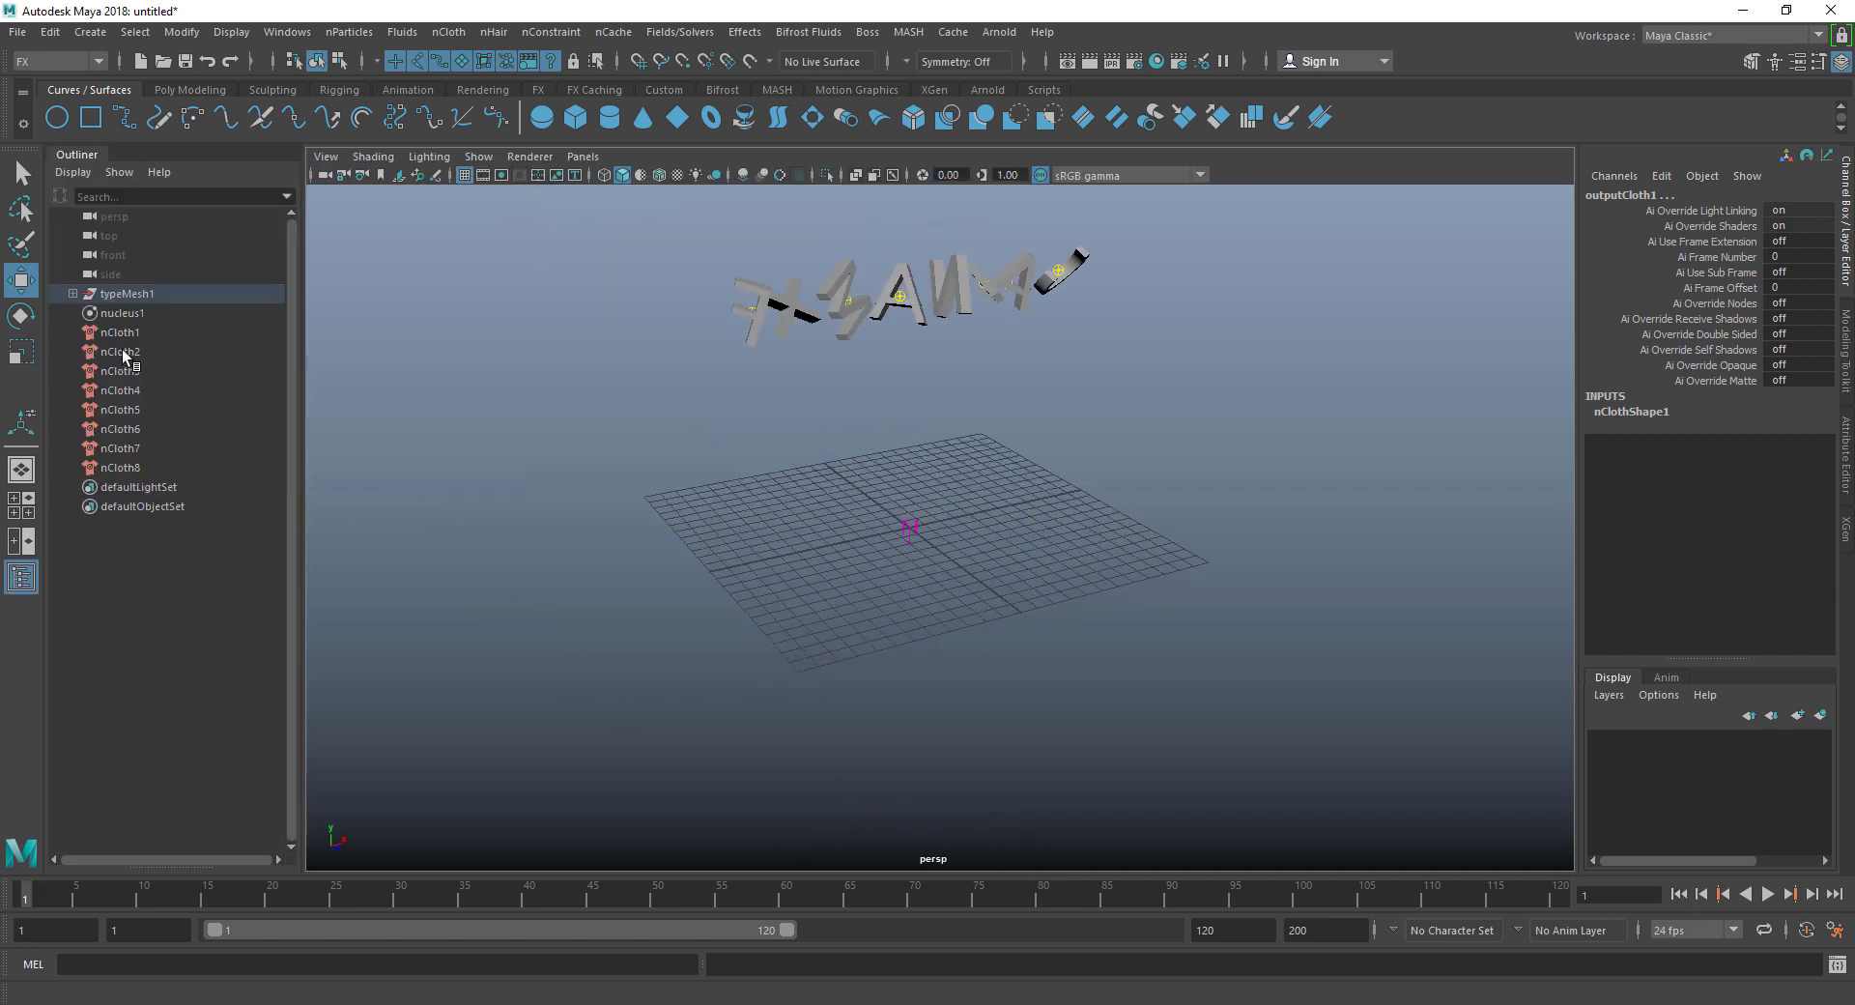
left_click(136, 313)
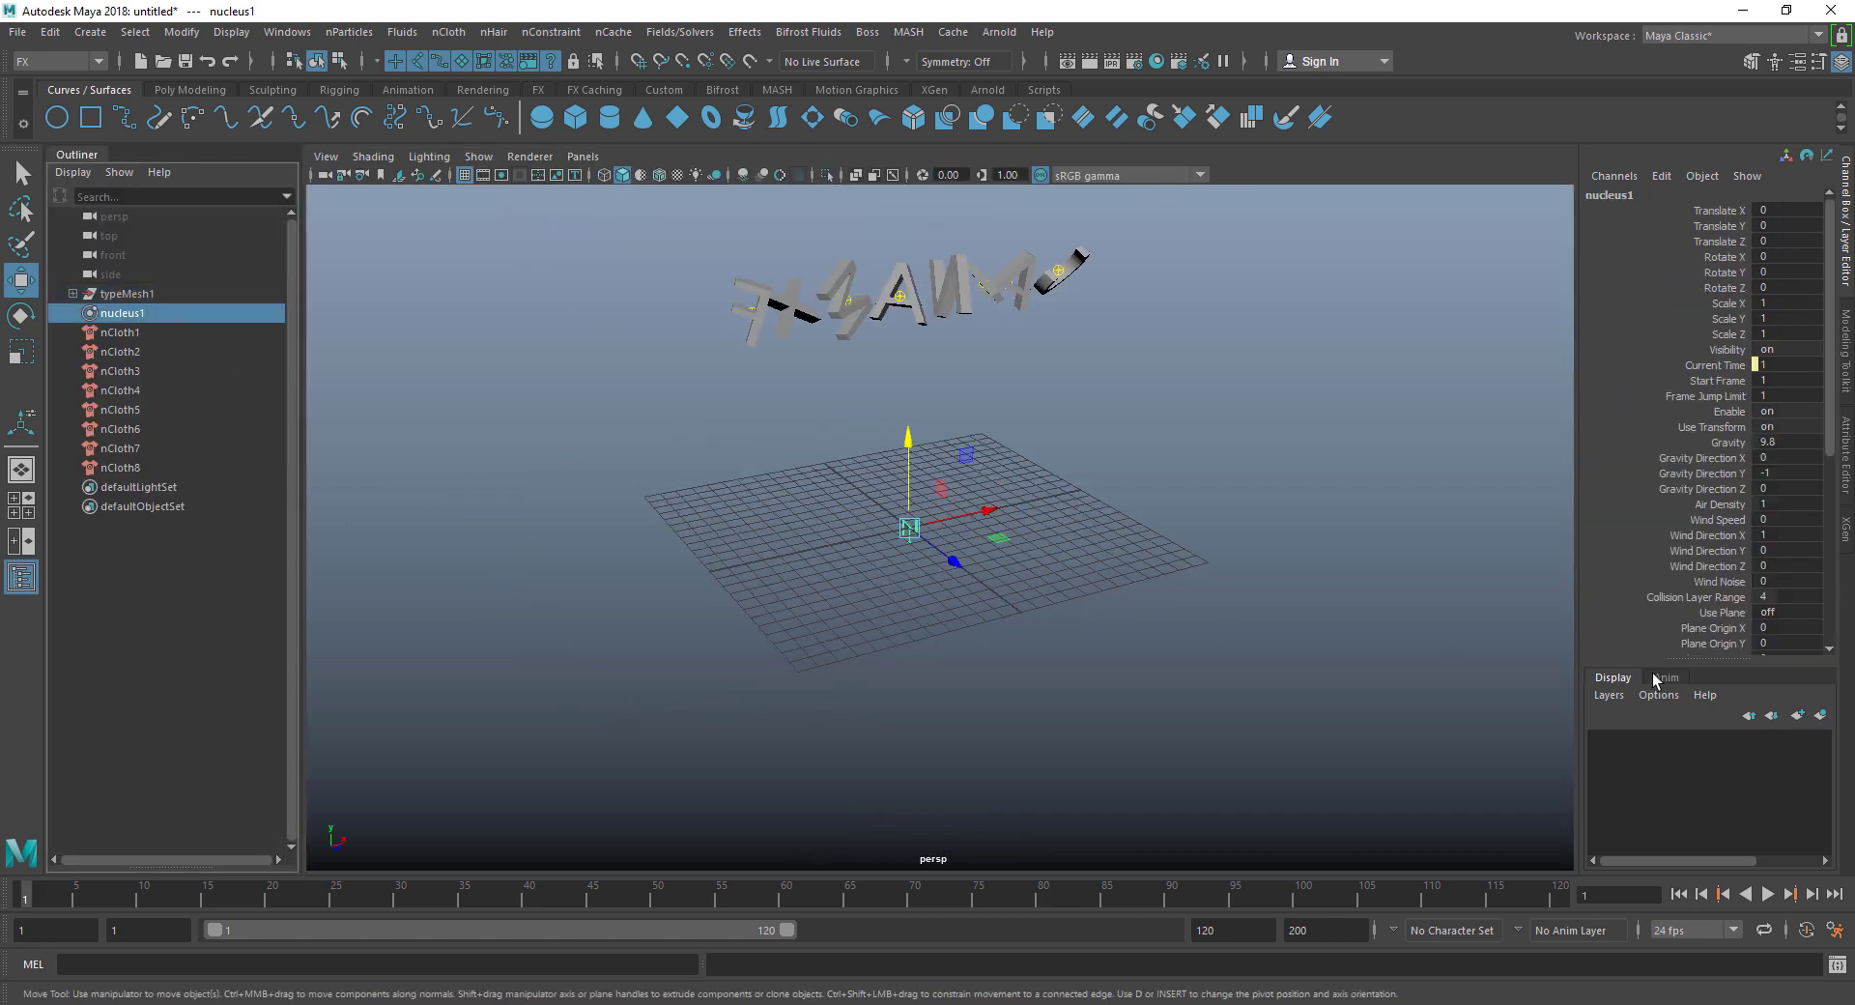
key("ctrl+a")
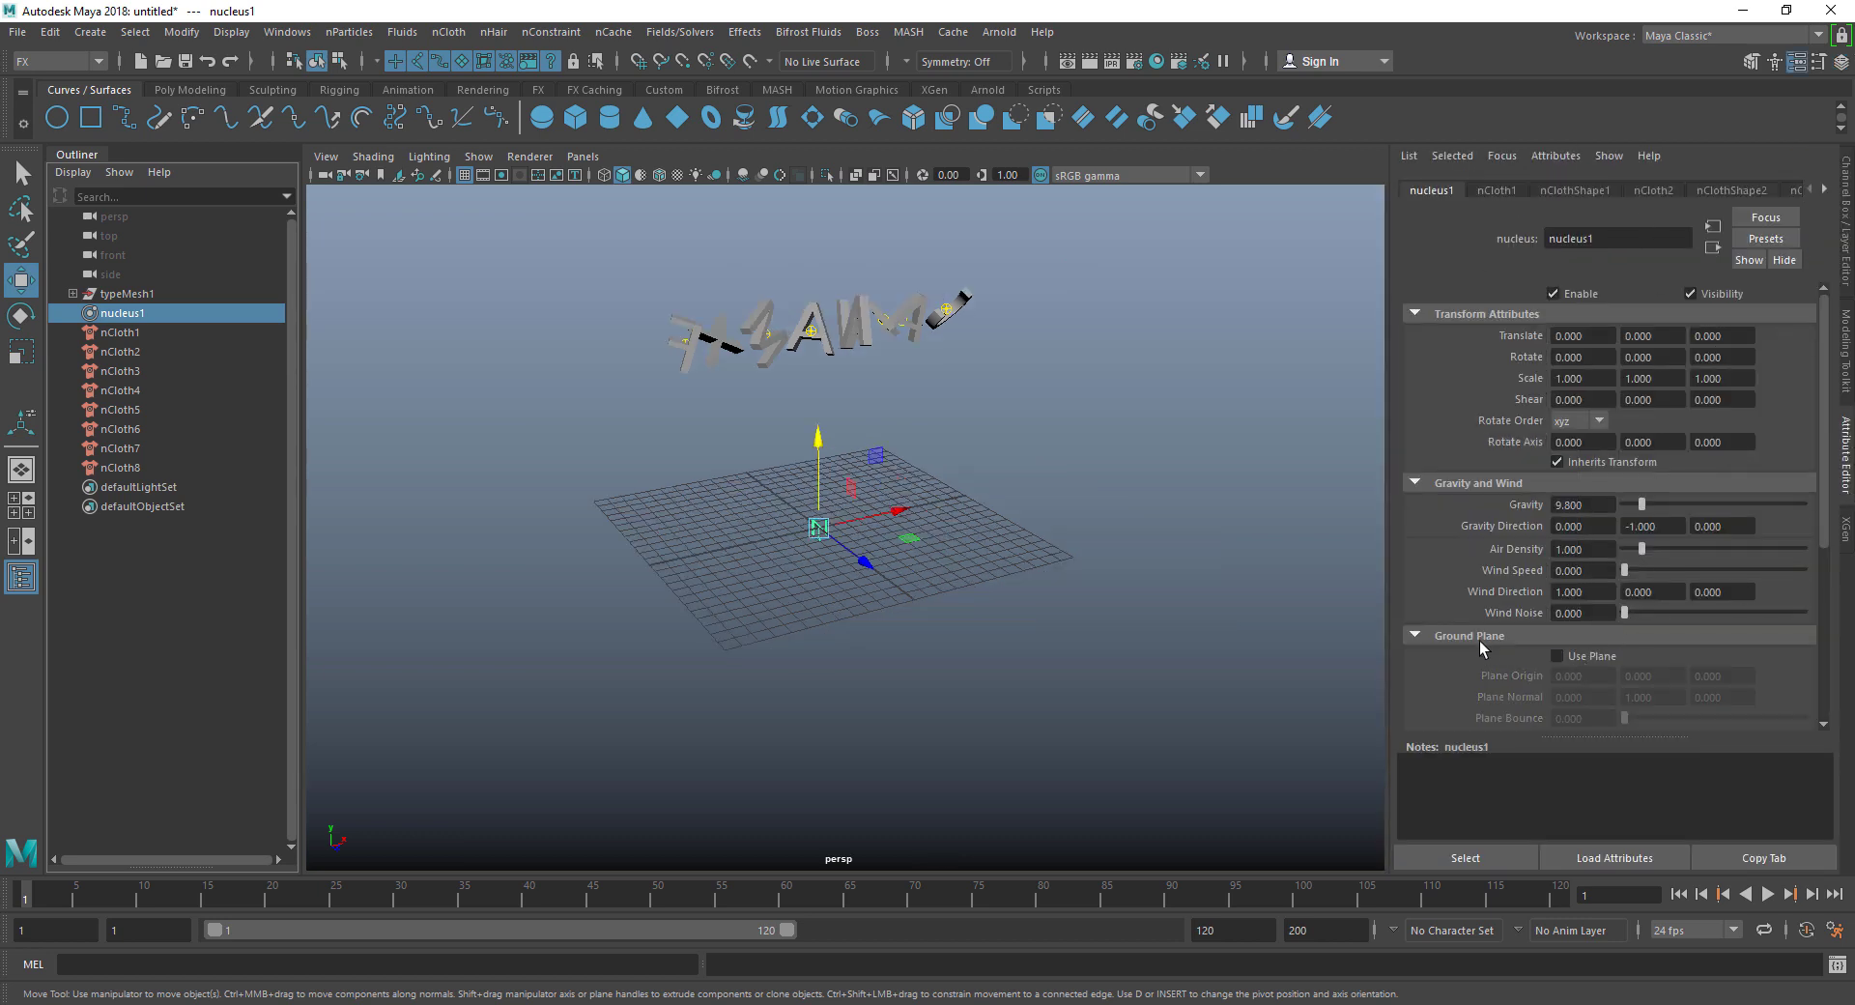
left_click(1582, 655)
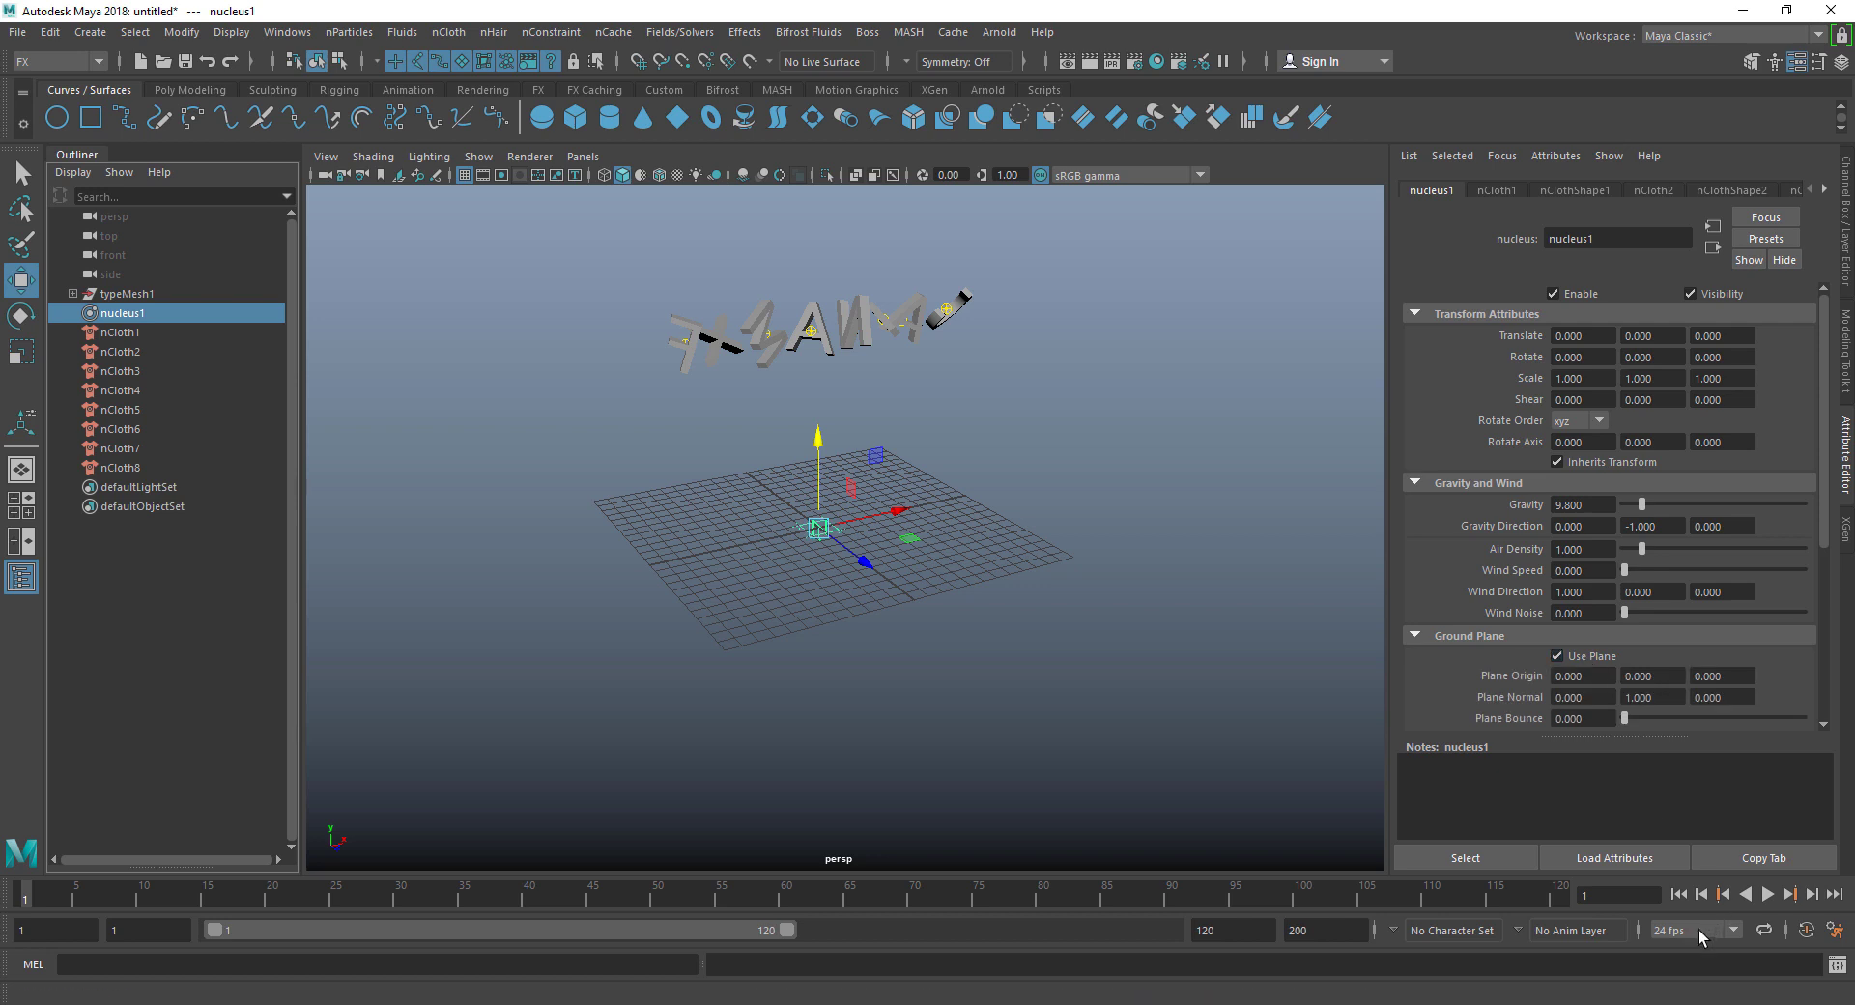
Step: Play the simulation to check how the letters land on the ground plane, hide the Outliner and return to the first frame
left_click(1767, 894)
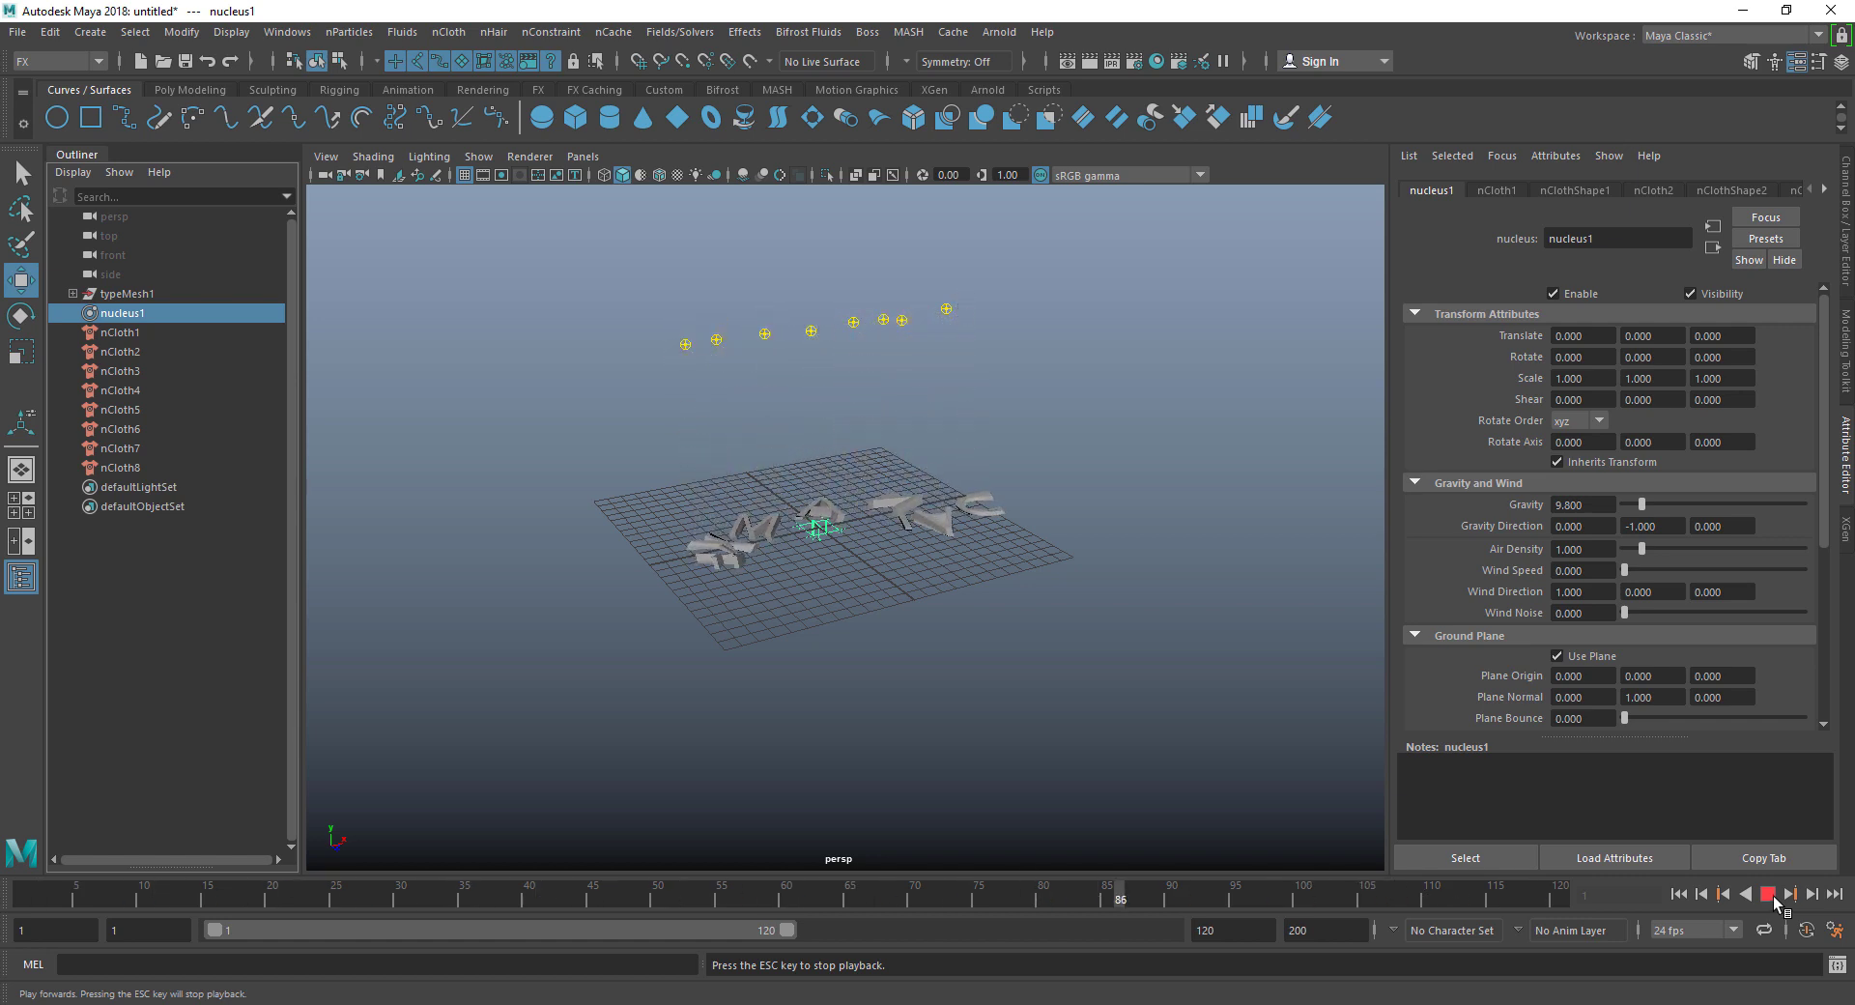
left_click(1772, 896)
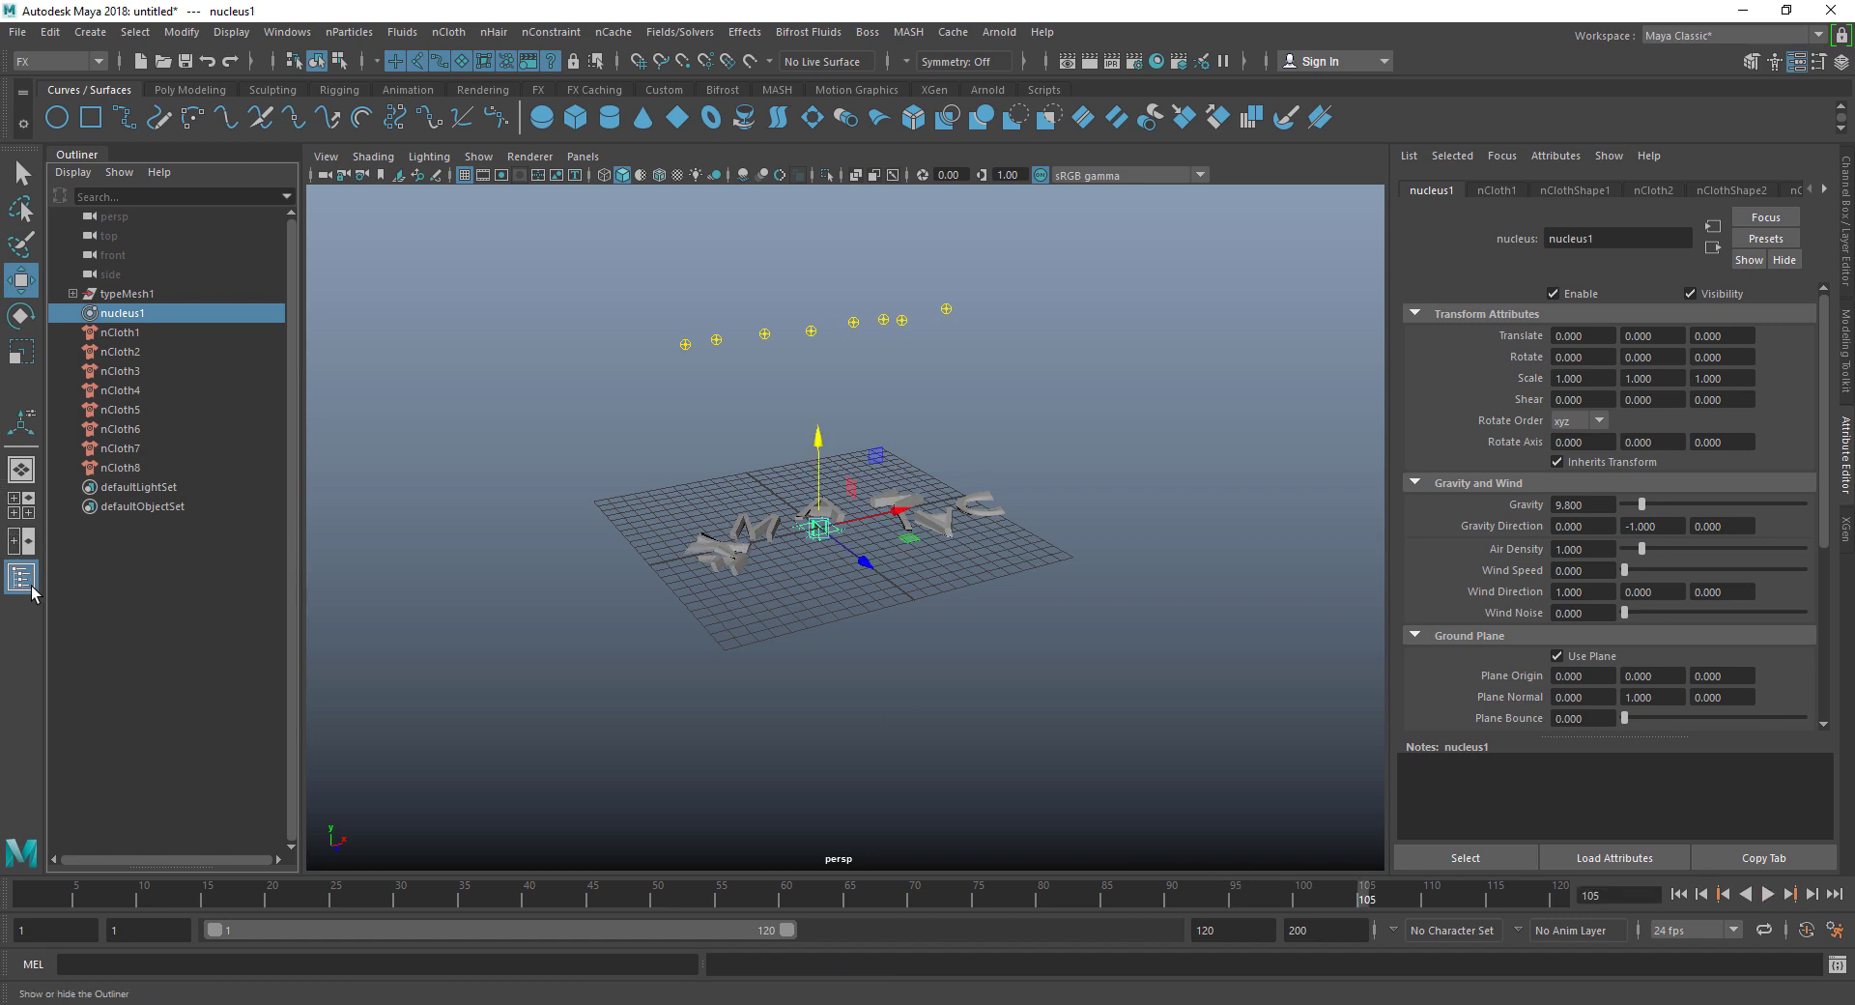
left_click(21, 578)
left_click(820, 662)
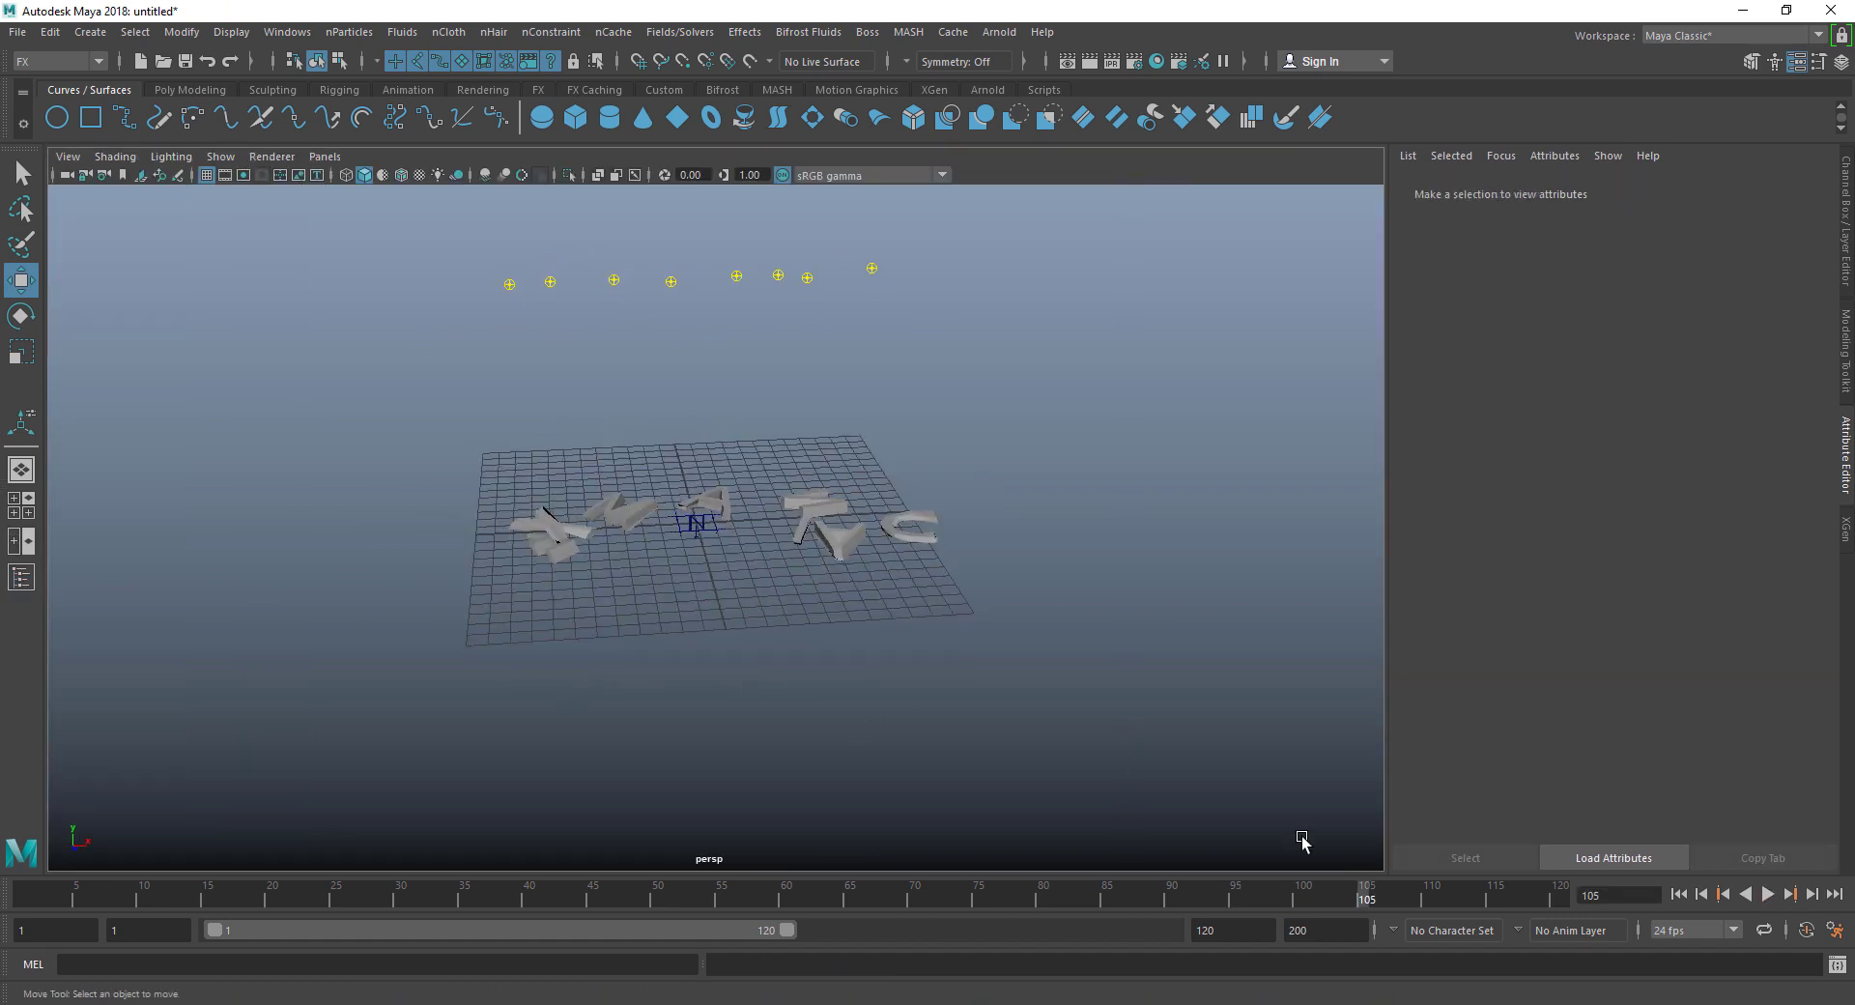
left_click(1677, 894)
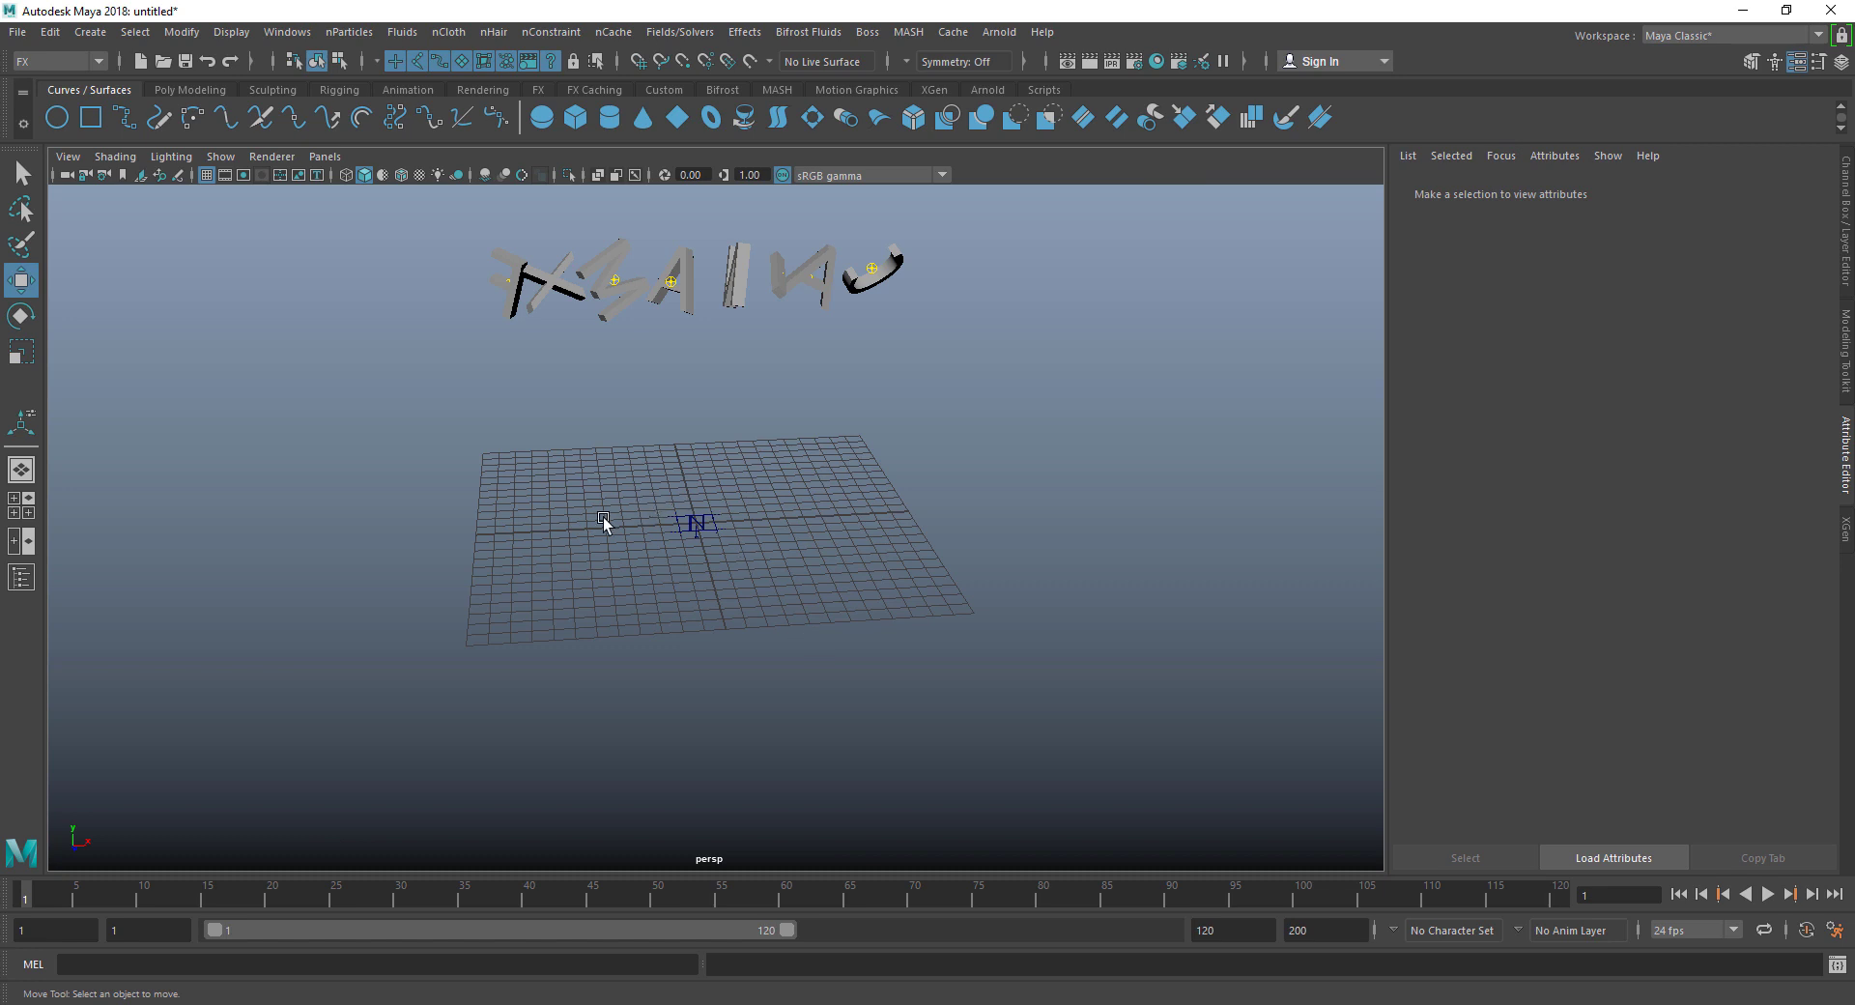
left_click_drag(603, 522, 551, 447, "alt")
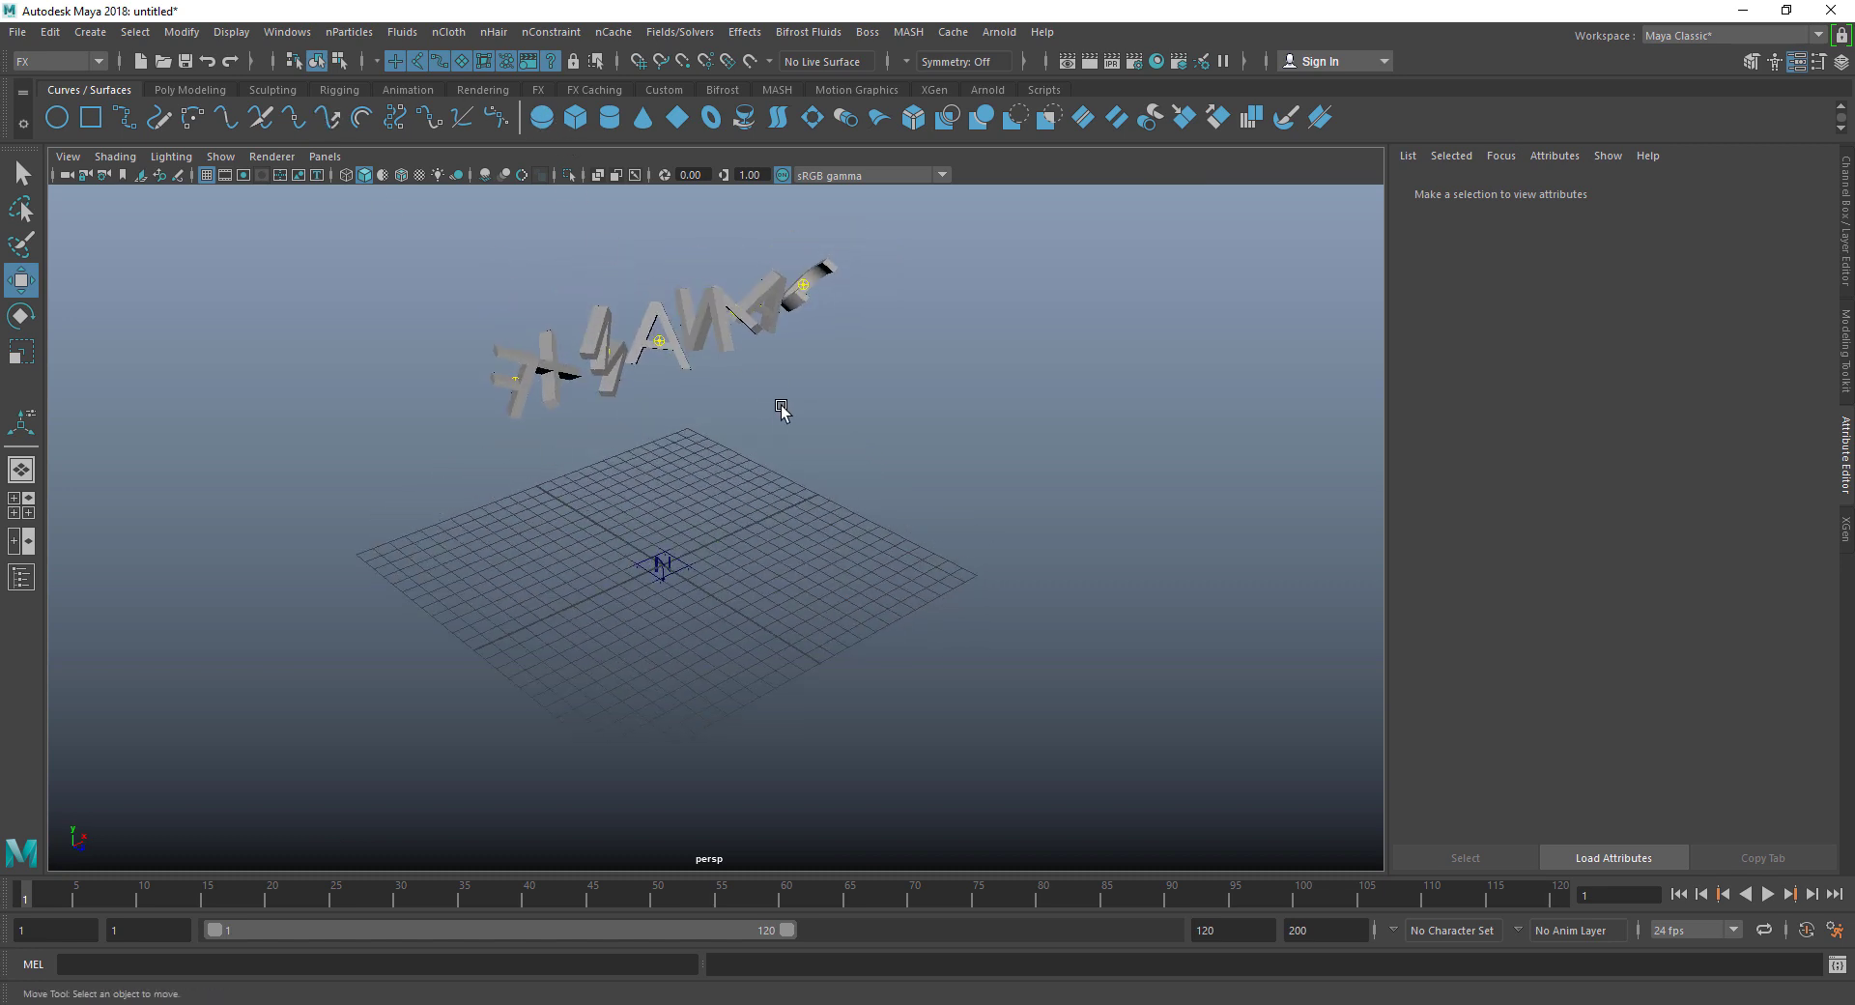
scroll(766, 356, "down", 3)
Step: Start an Alembic export of the whole scene using the Time Slider range with a step of 1
left_click_drag(295, 290, 988, 491)
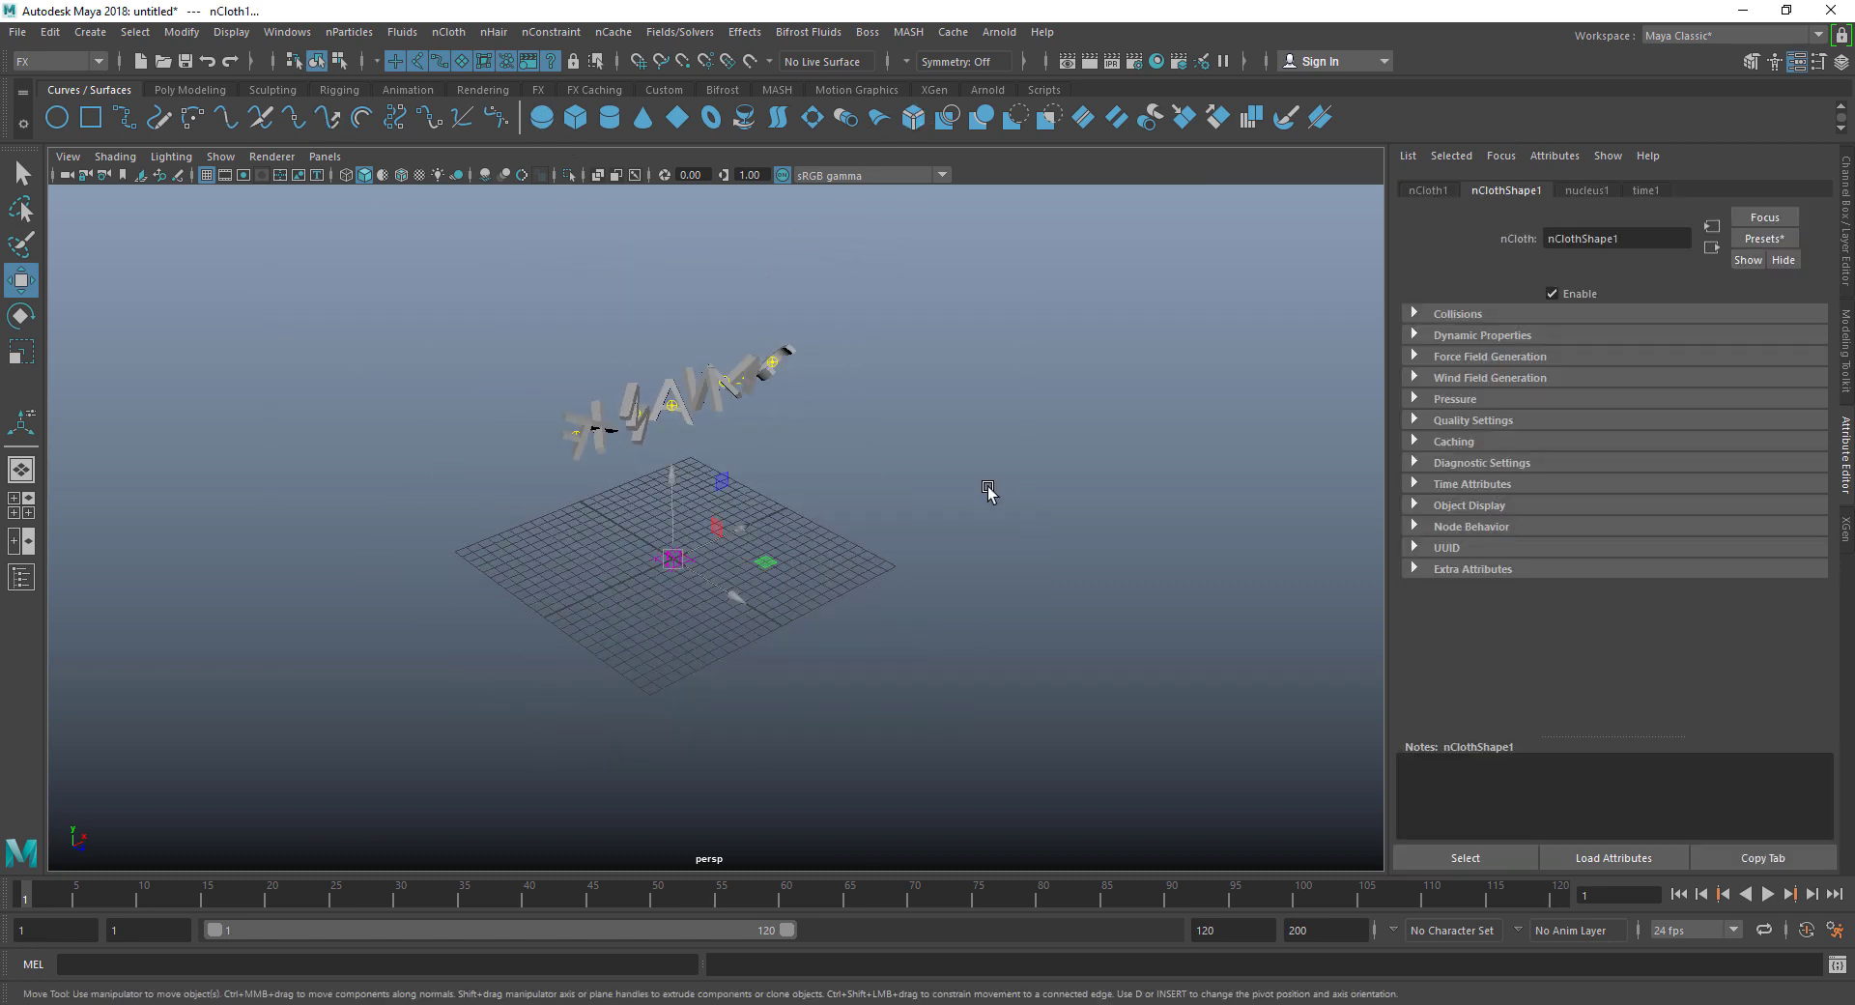
left_click(595, 291)
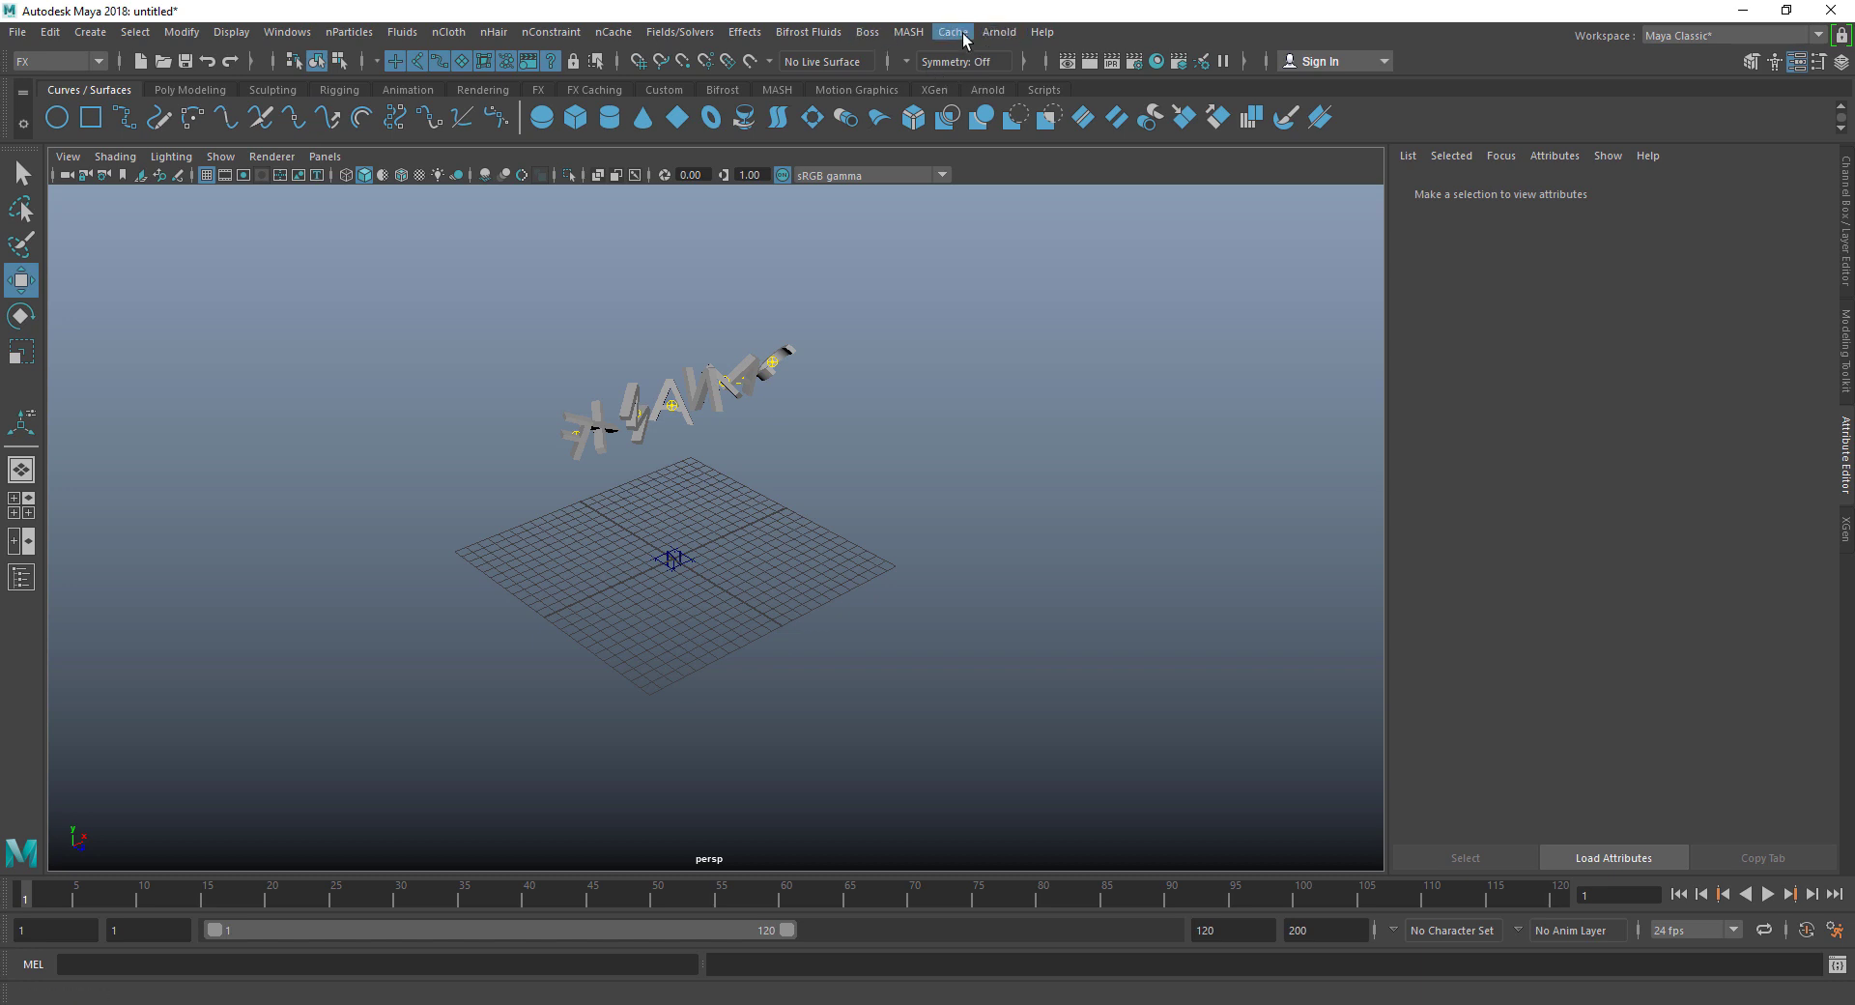
left_click(966, 33)
mouse_move(1062, 65)
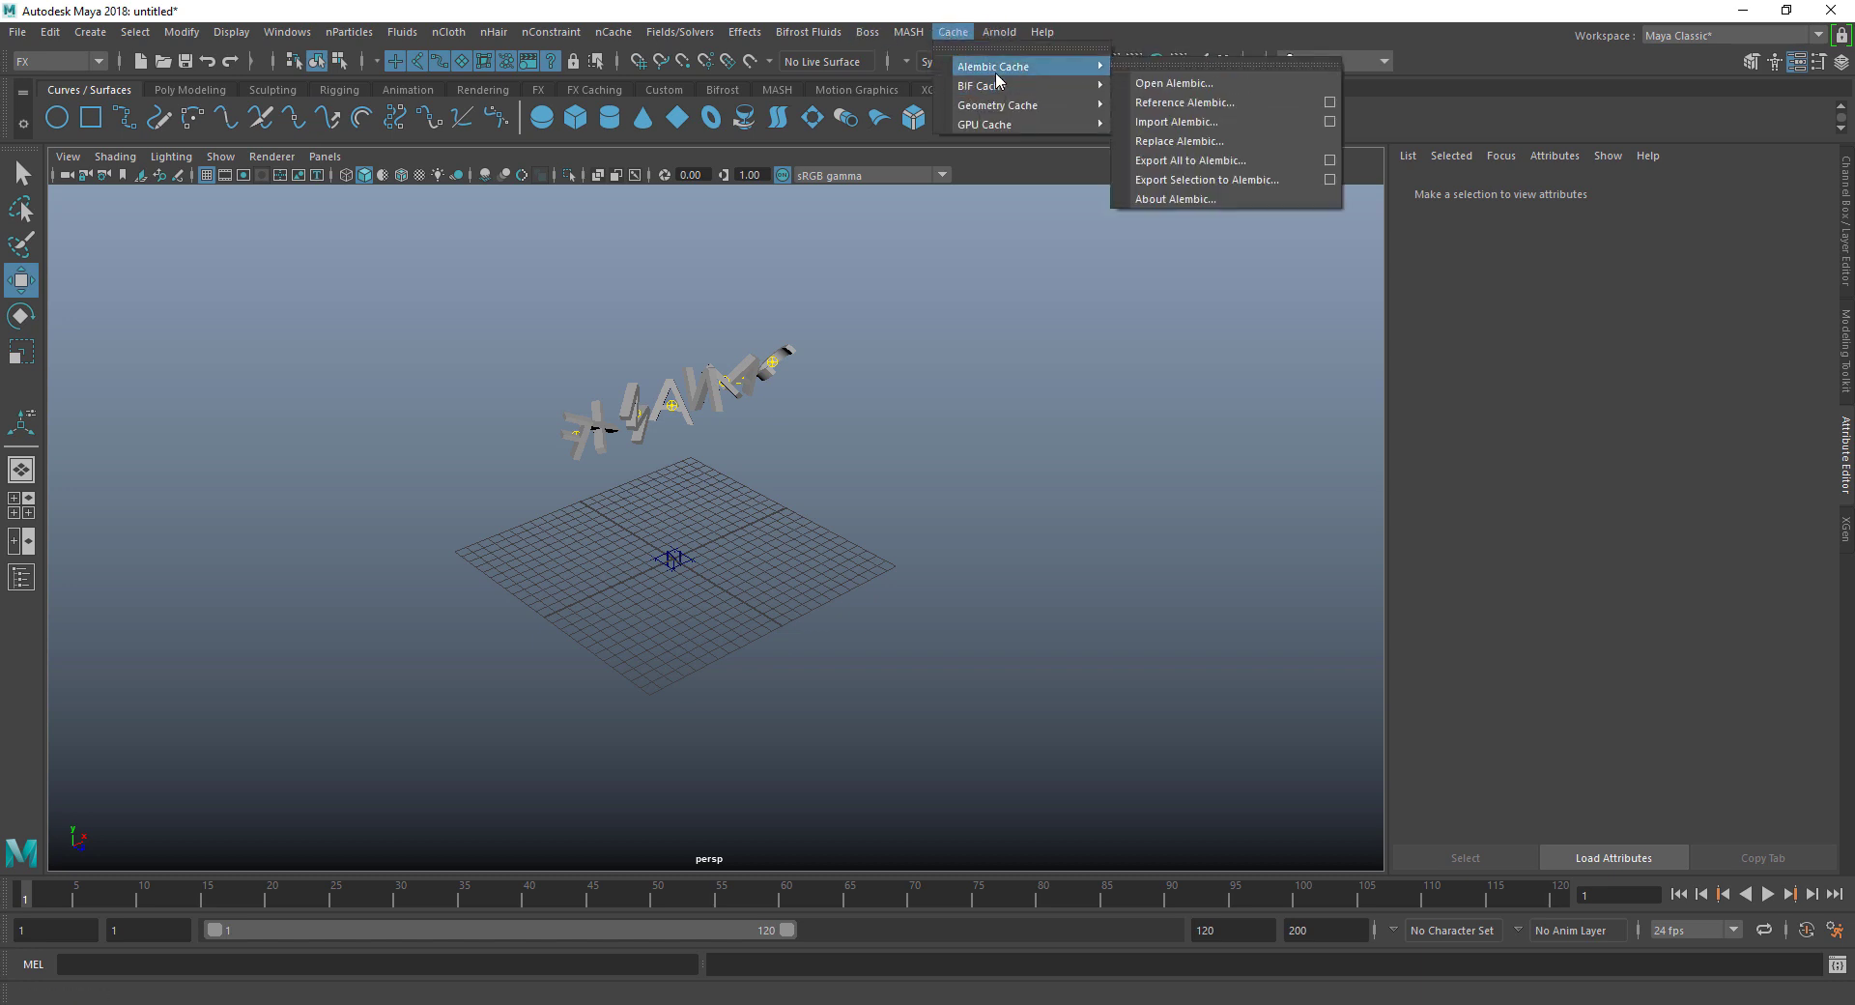
left_click(1328, 160)
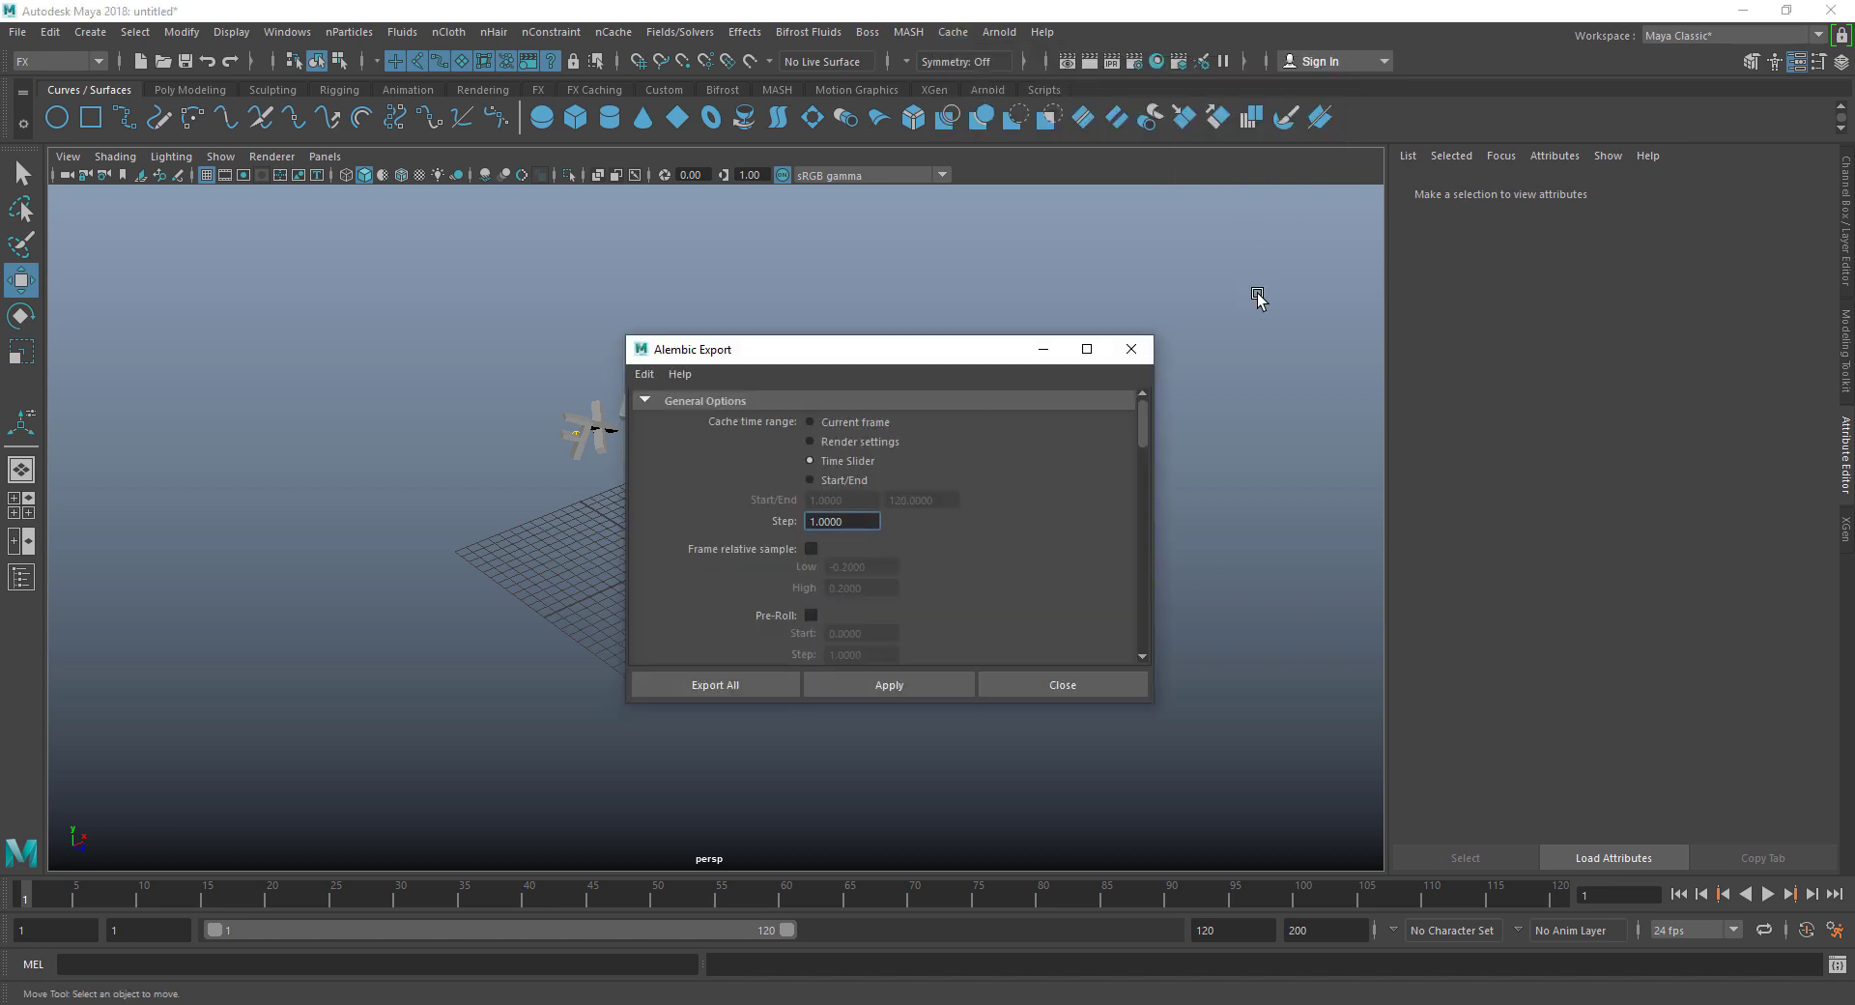
left_click_drag(708, 357, 695, 345)
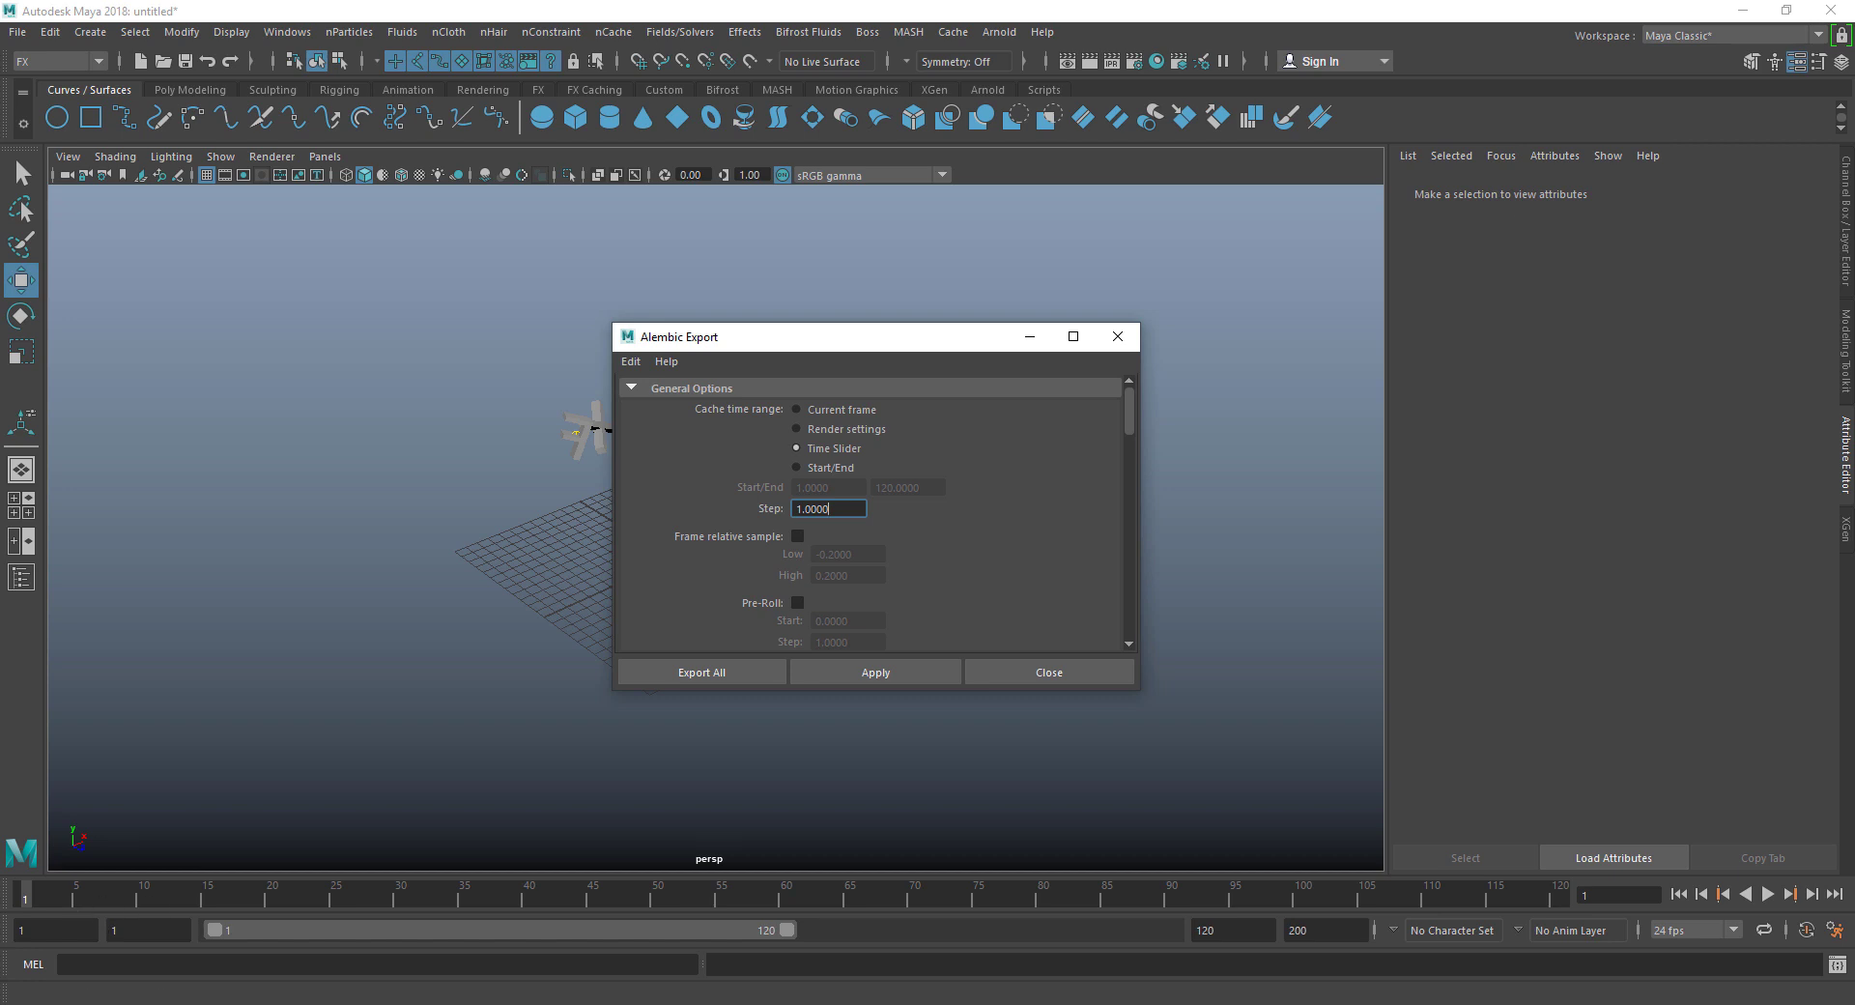
scroll(1040, 616, "down", 3)
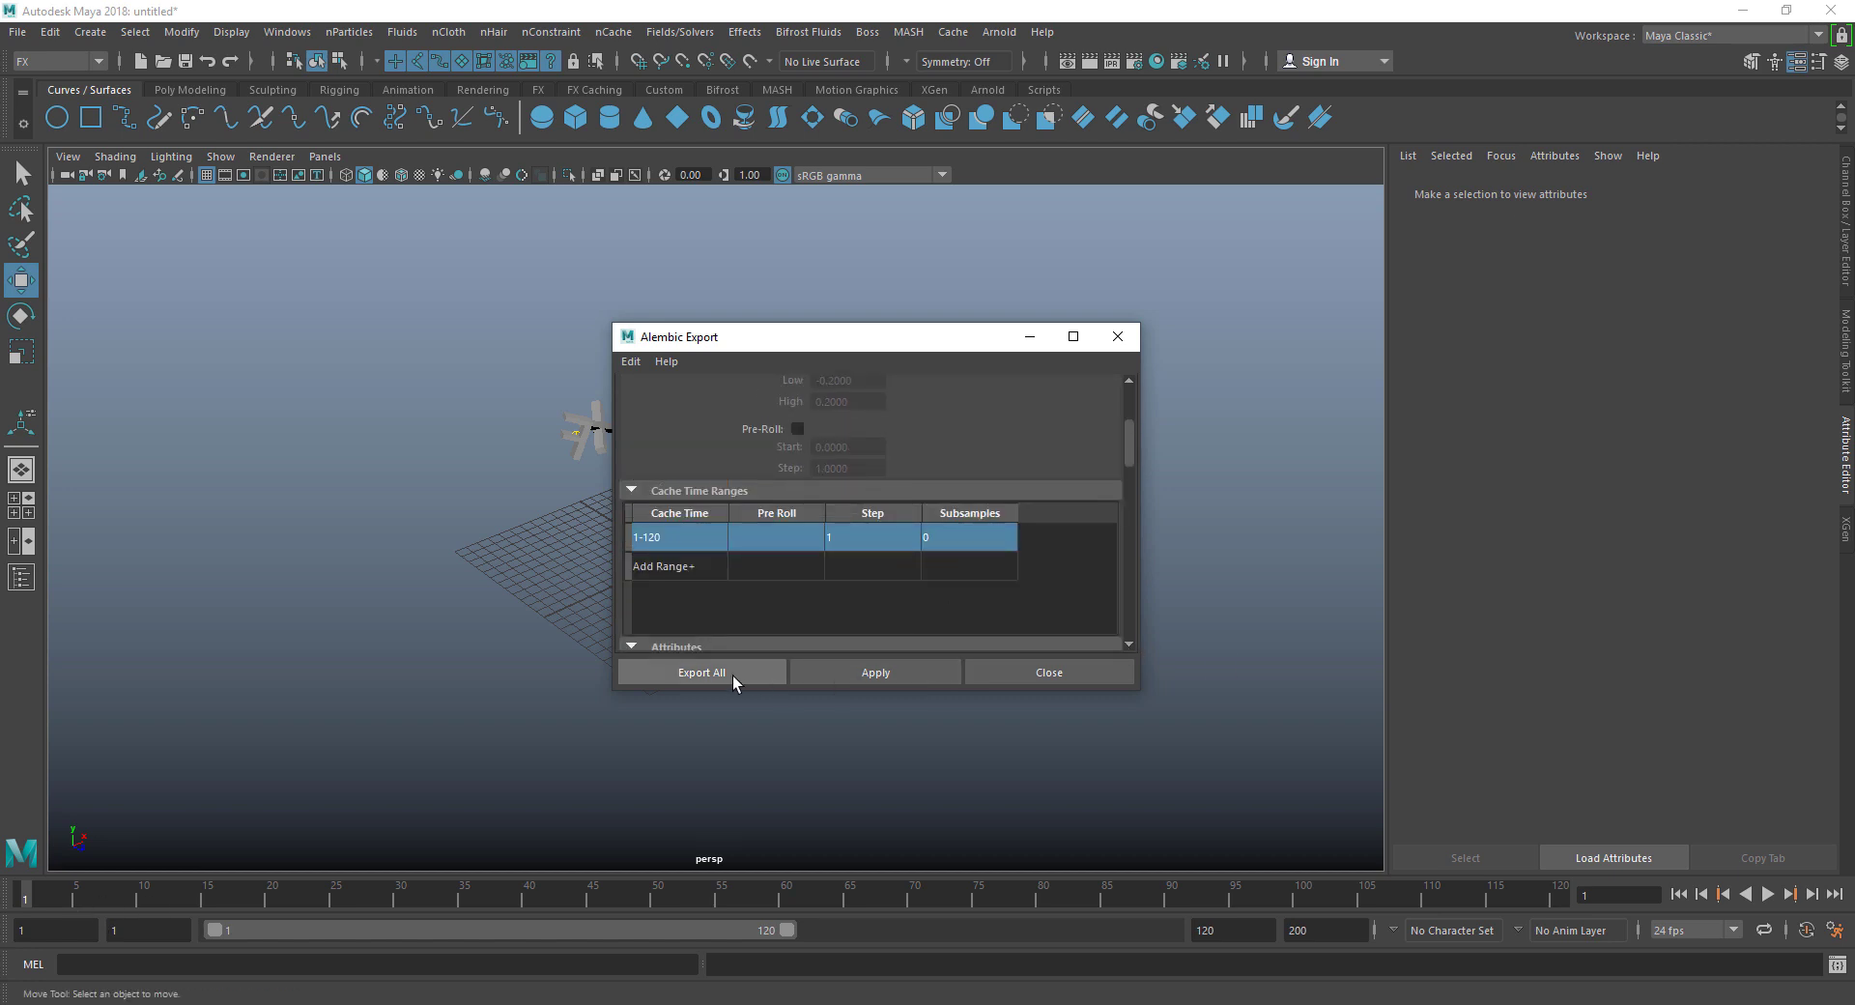
left_click(702, 672)
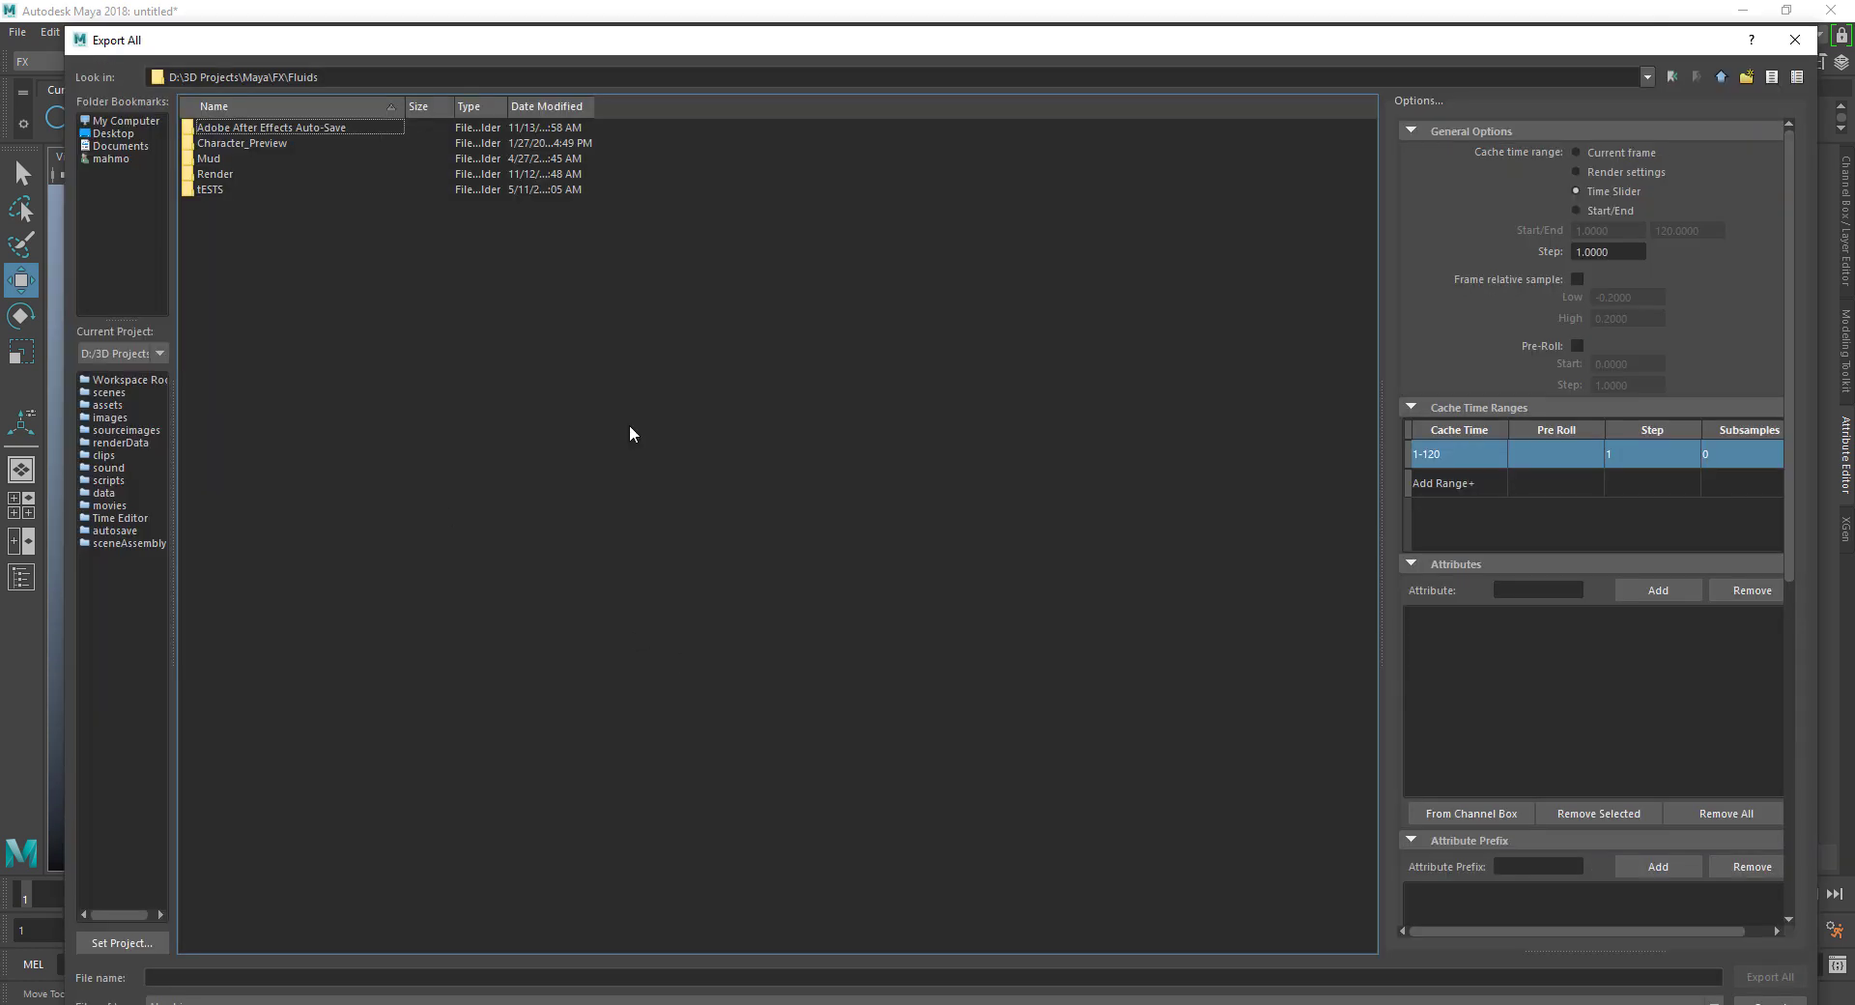
Step: Create a folder named Cache inside the Fluids folder and open it as the export location
right_click(310, 286)
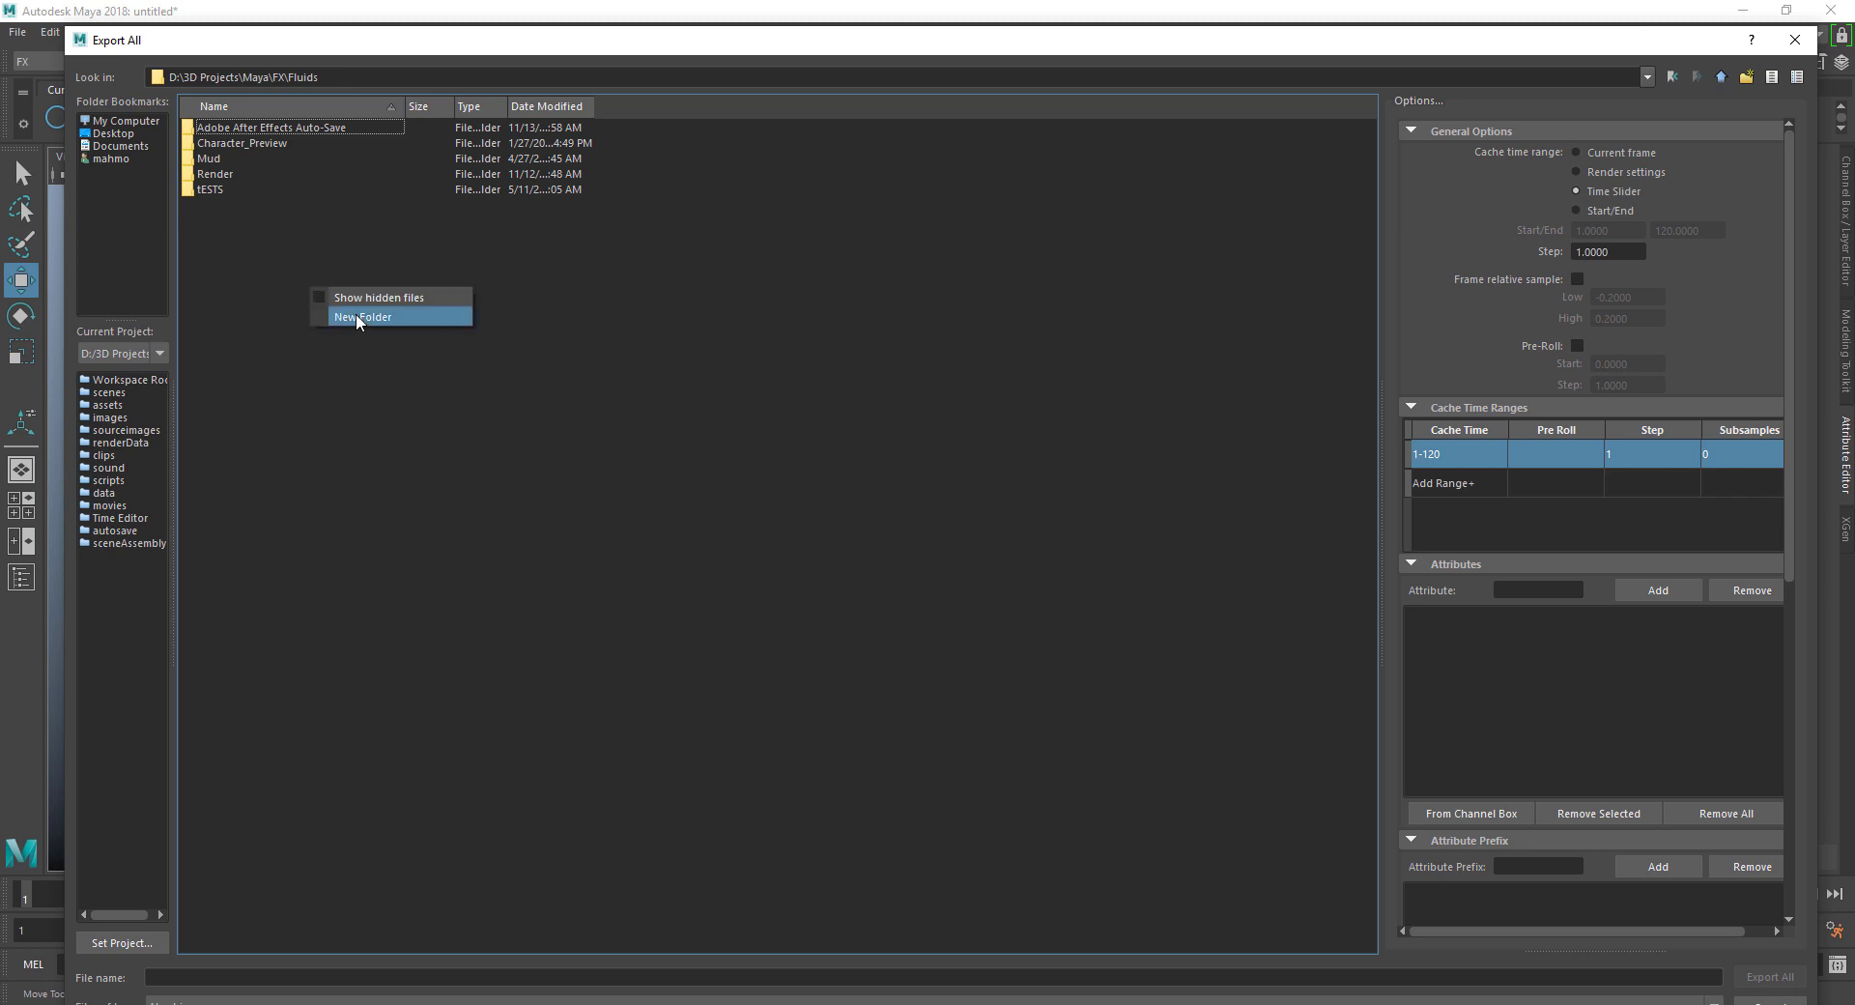
left_click(356, 313)
type("Cache")
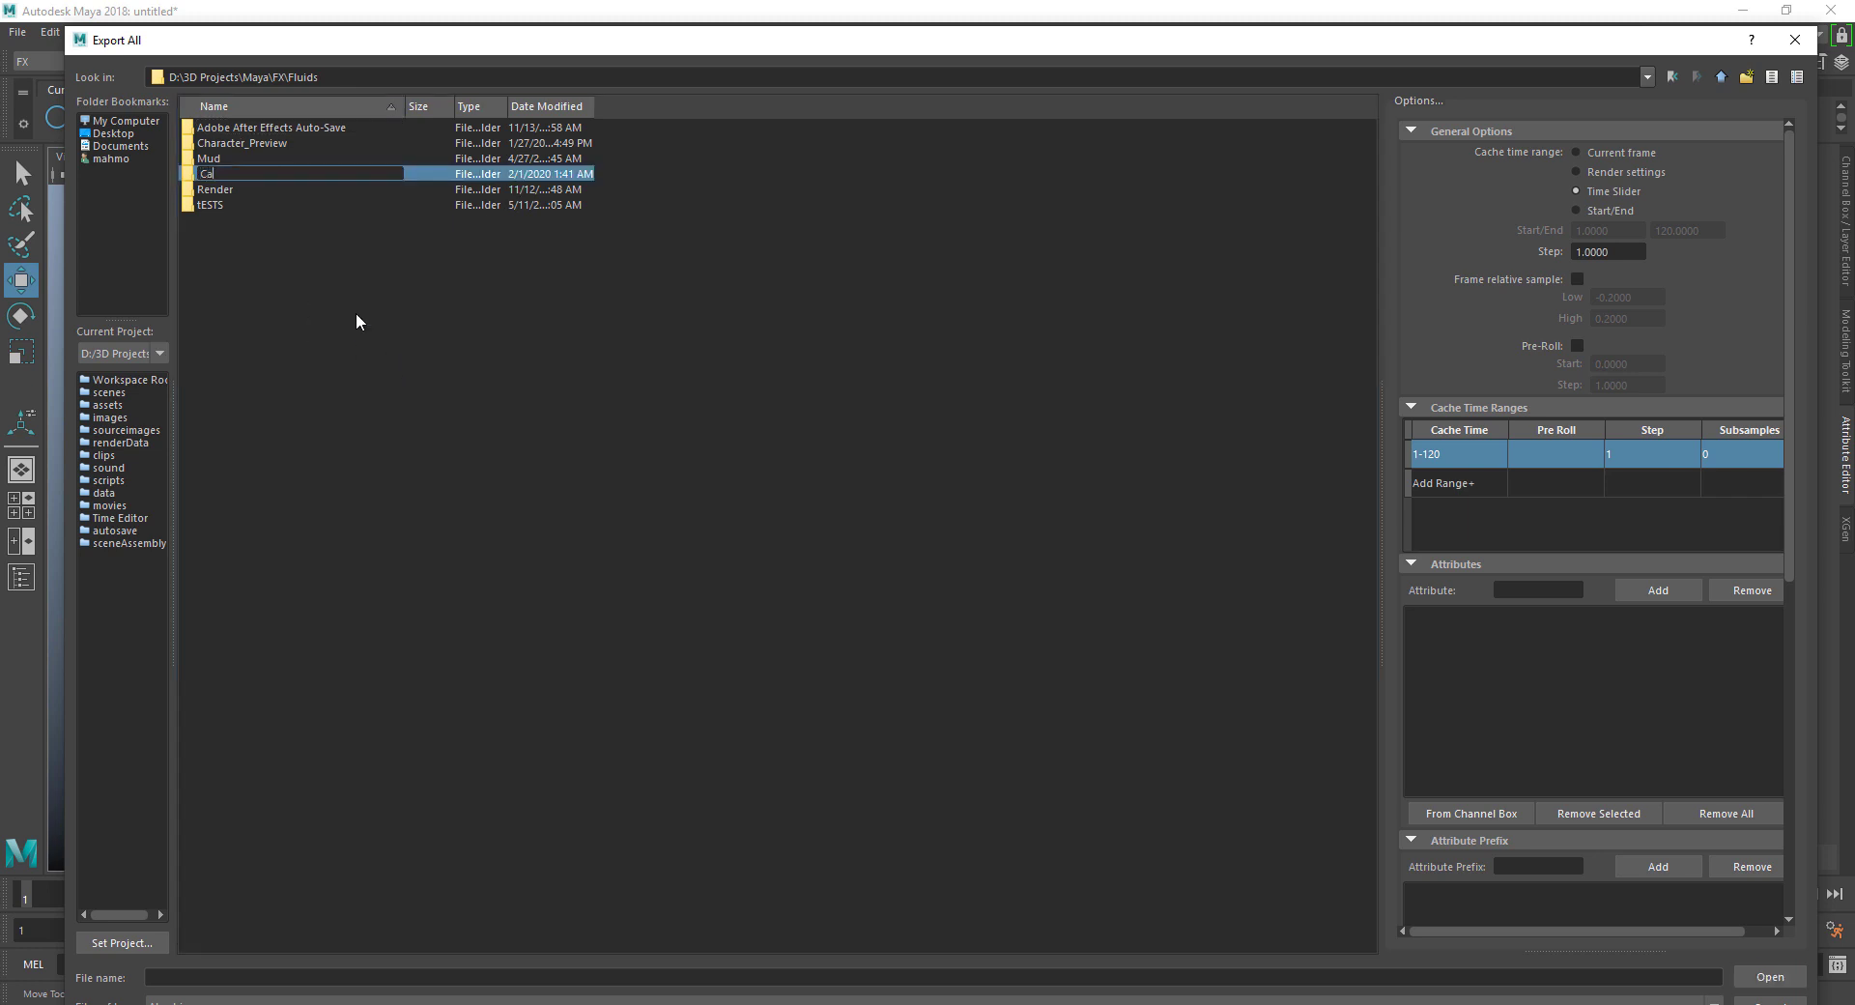
key("Return")
key("Return")
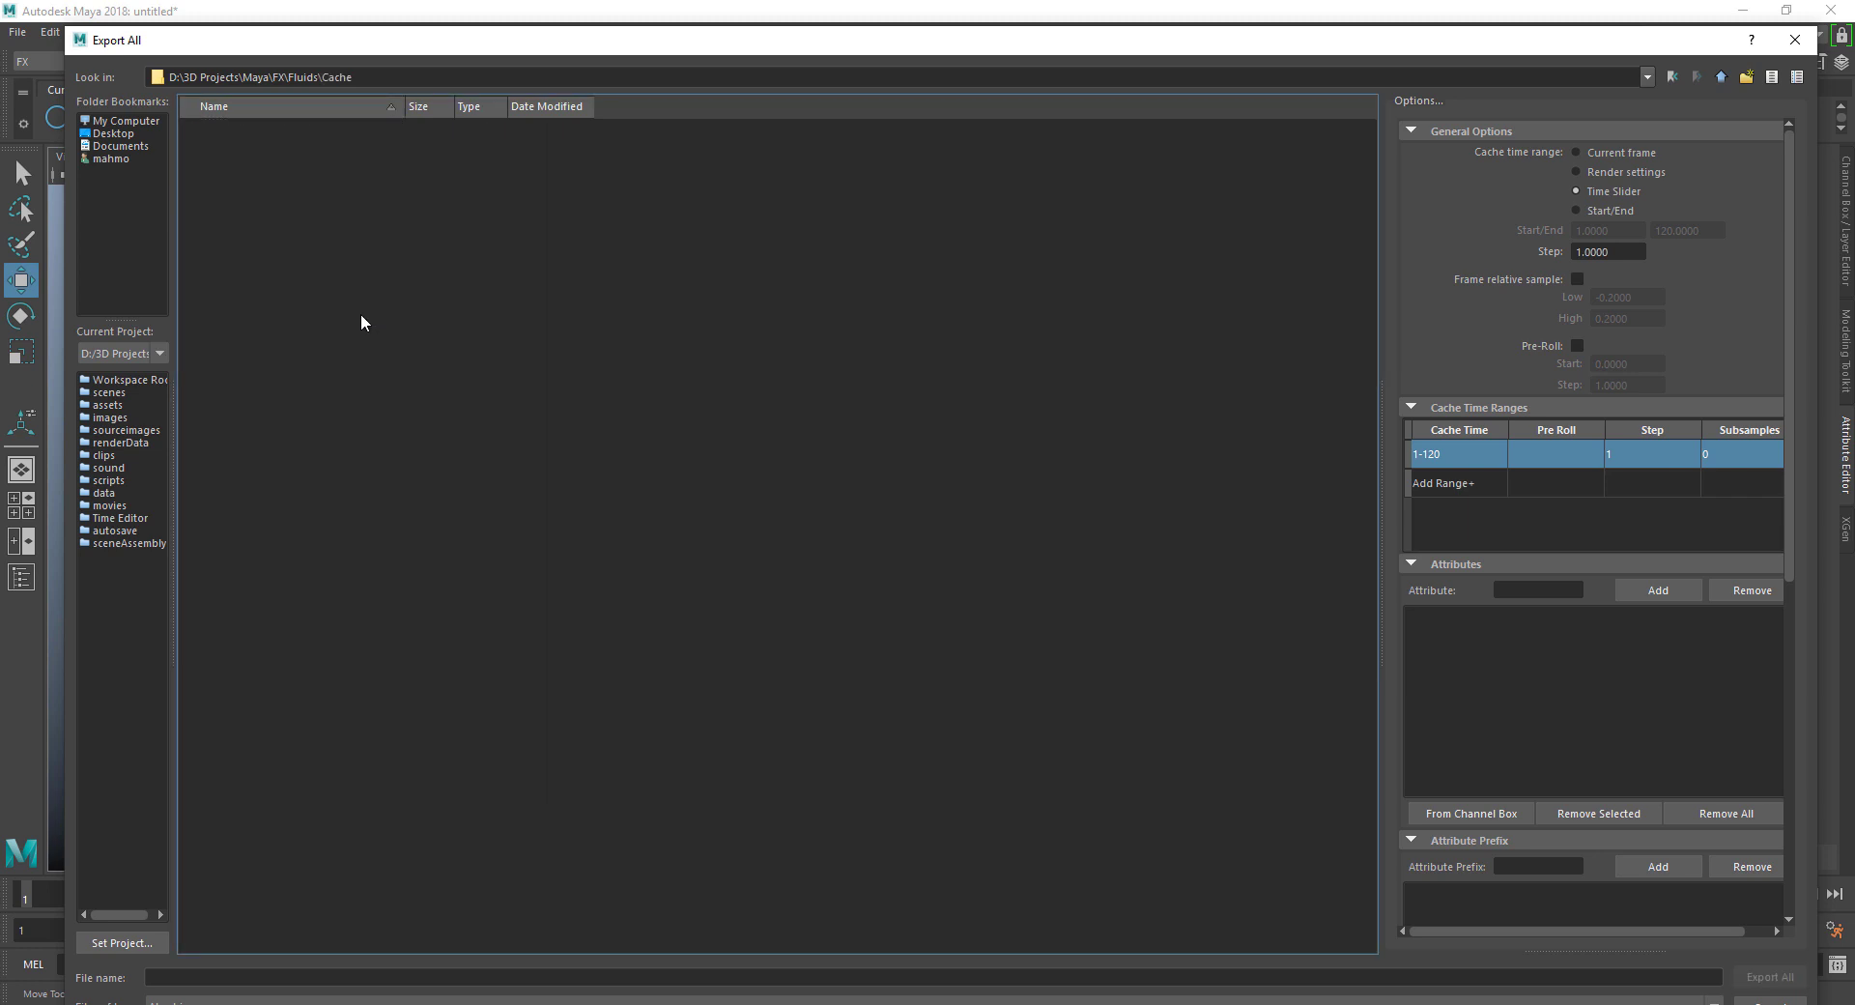
Step: Export the whole animated scene as an Alembic file named d in the Cache folder
left_click(1260, 978)
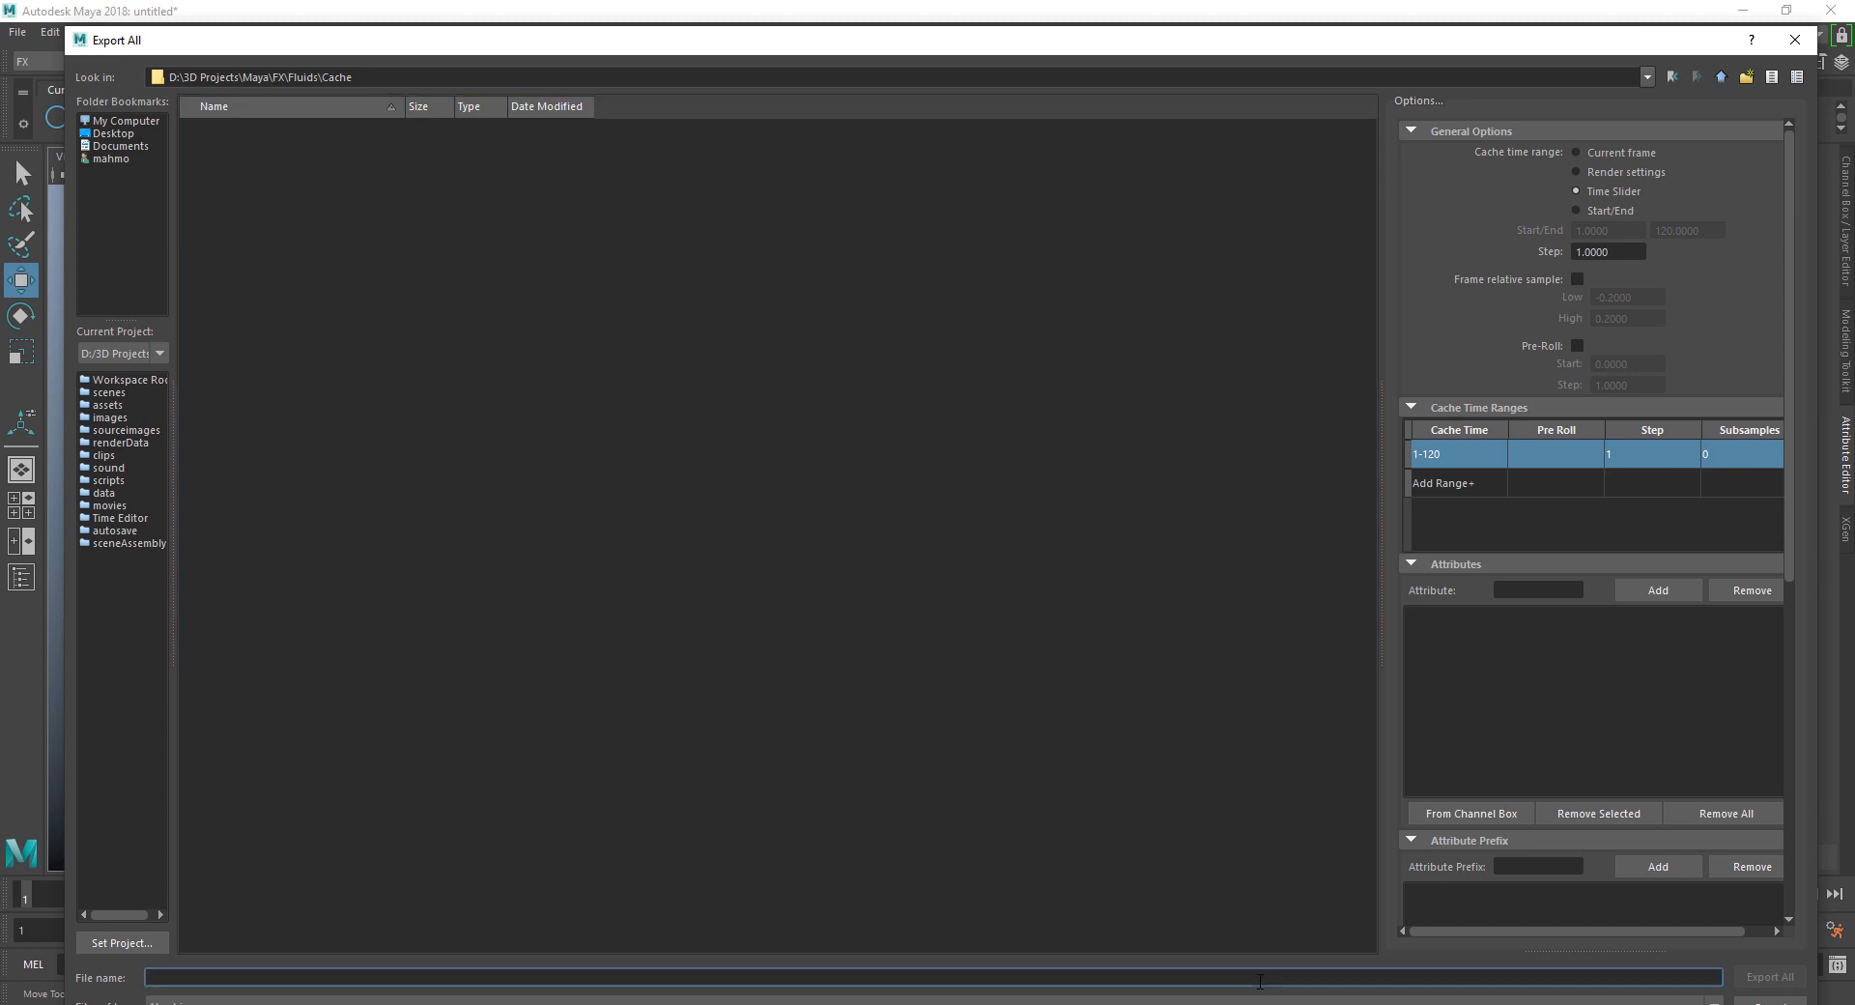
type("d")
left_click(1768, 976)
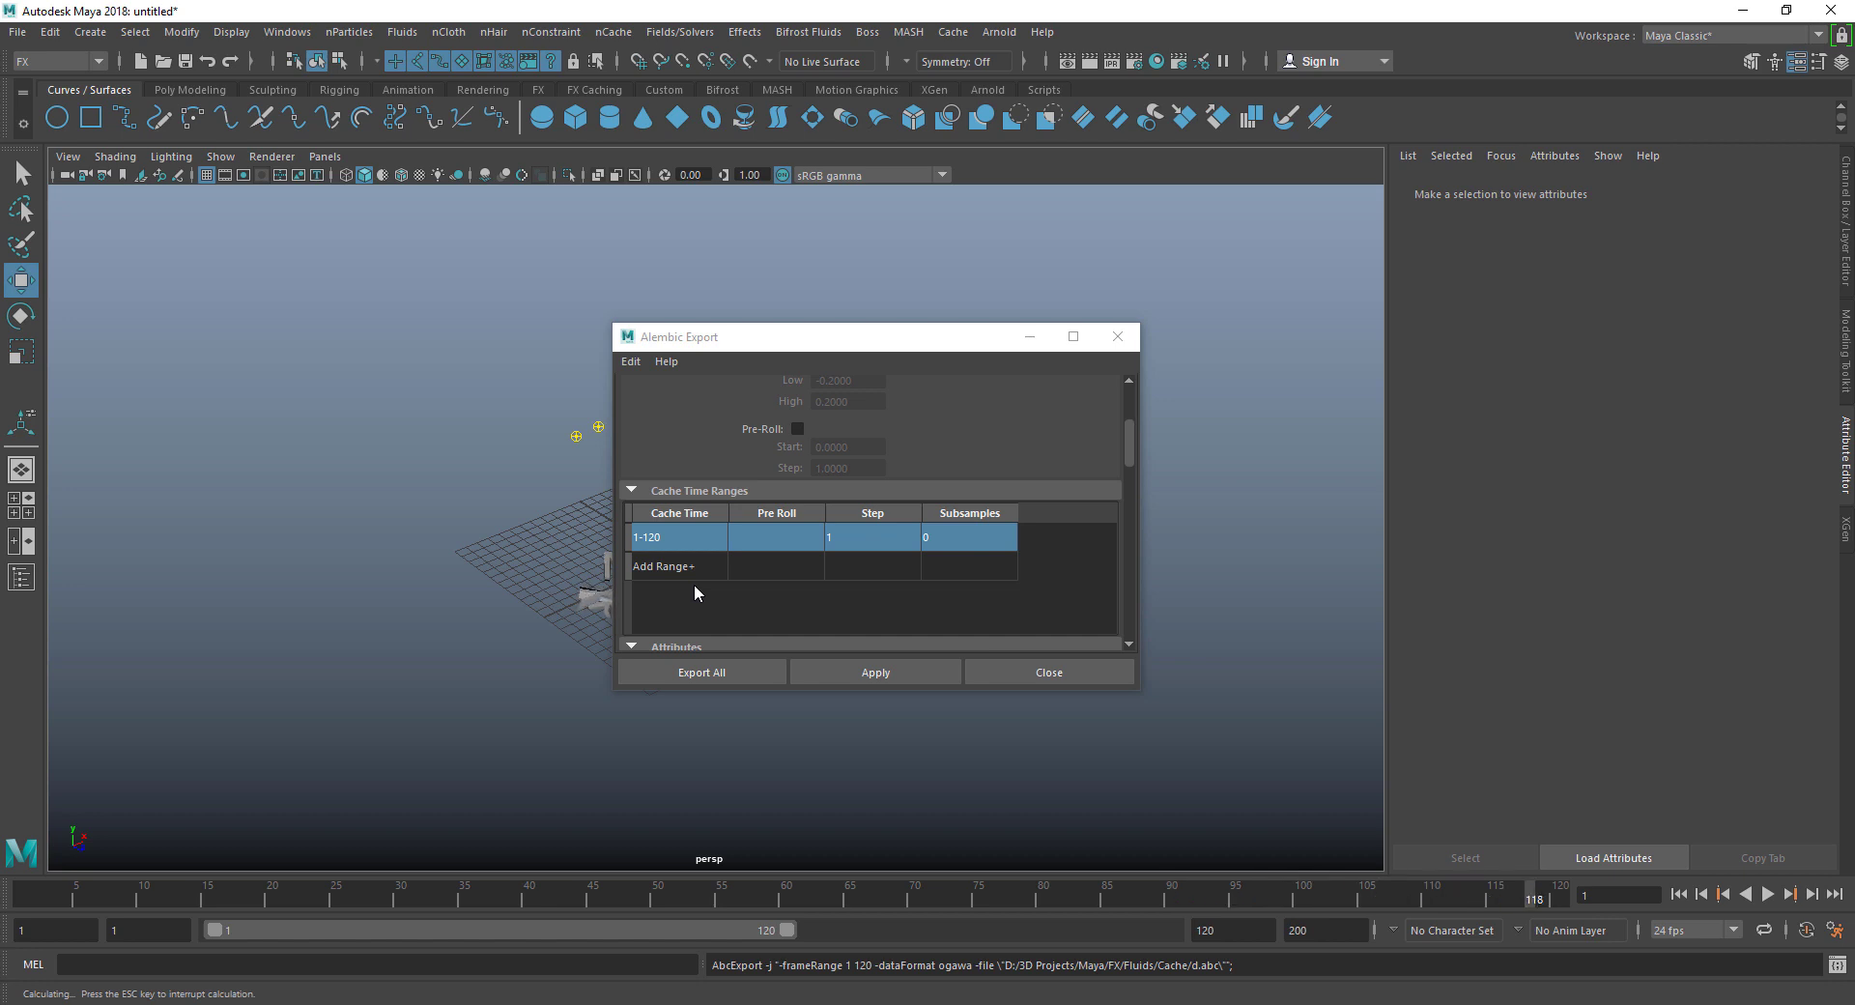
Step: Start a new empty scene and import the Alembic file d.abc from the Cache folder
left_click(140, 61)
left_click(926, 517)
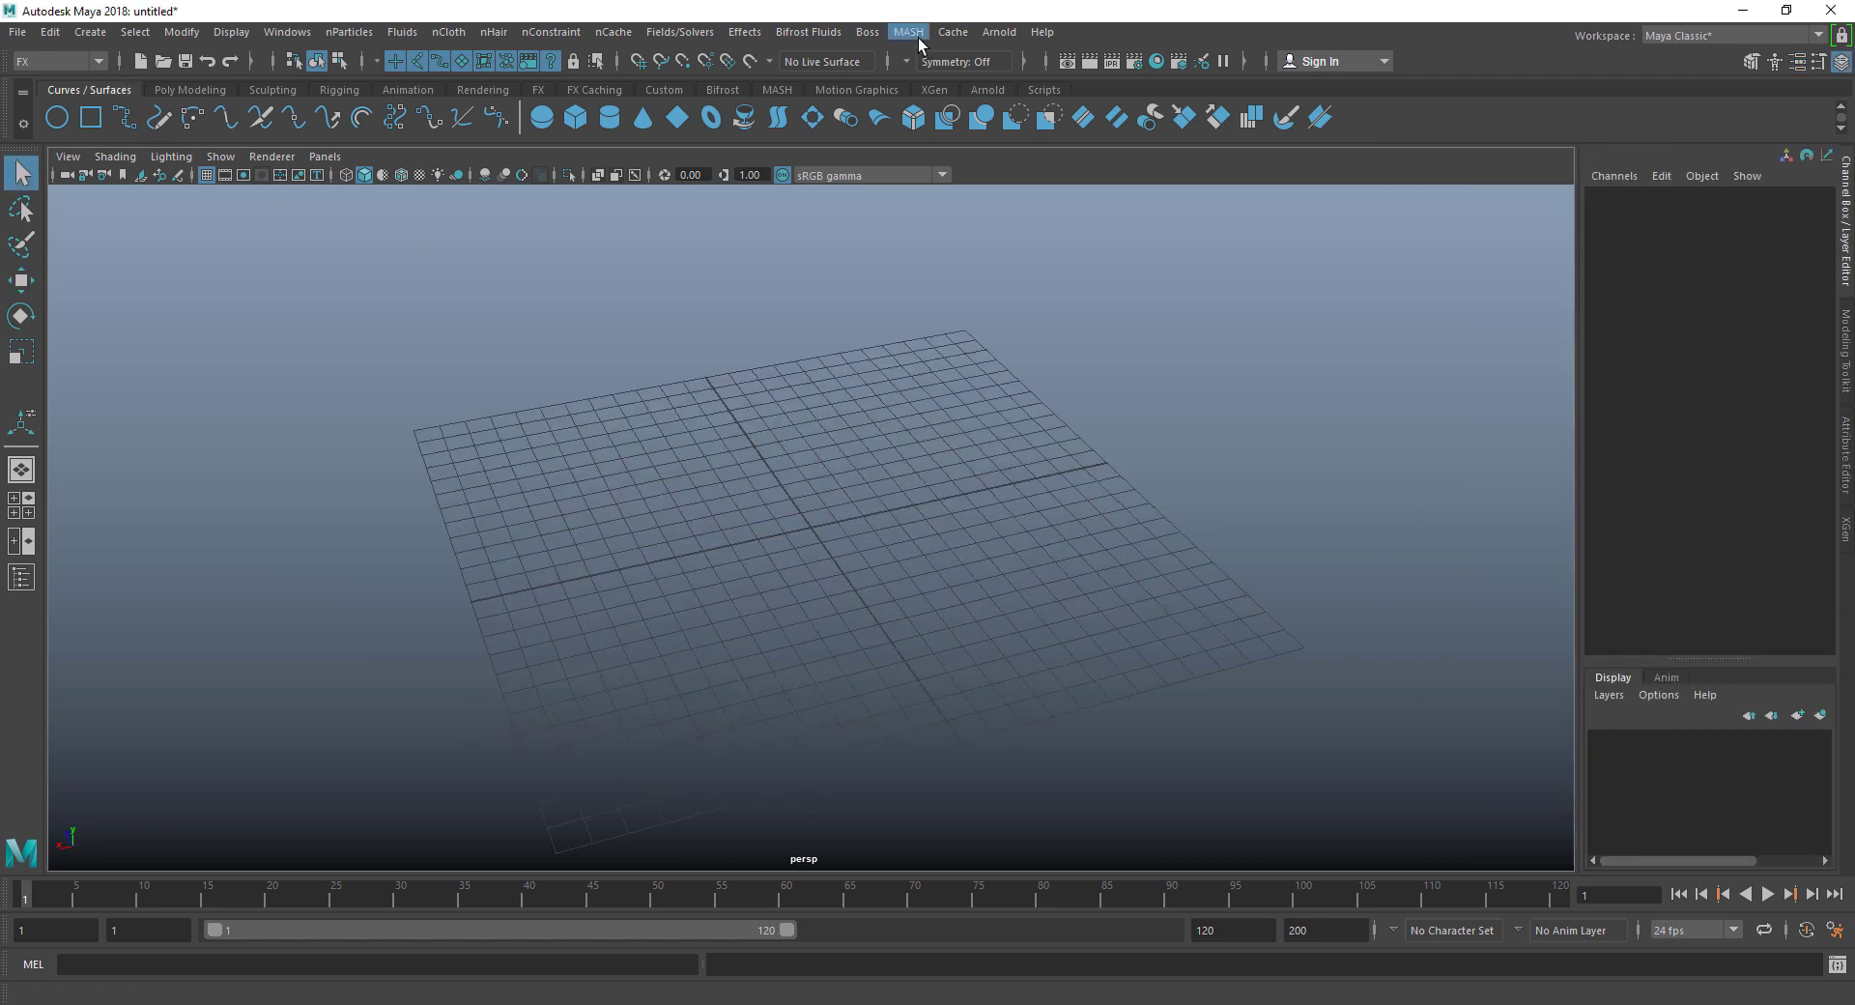
left_click(952, 32)
mouse_move(1024, 66)
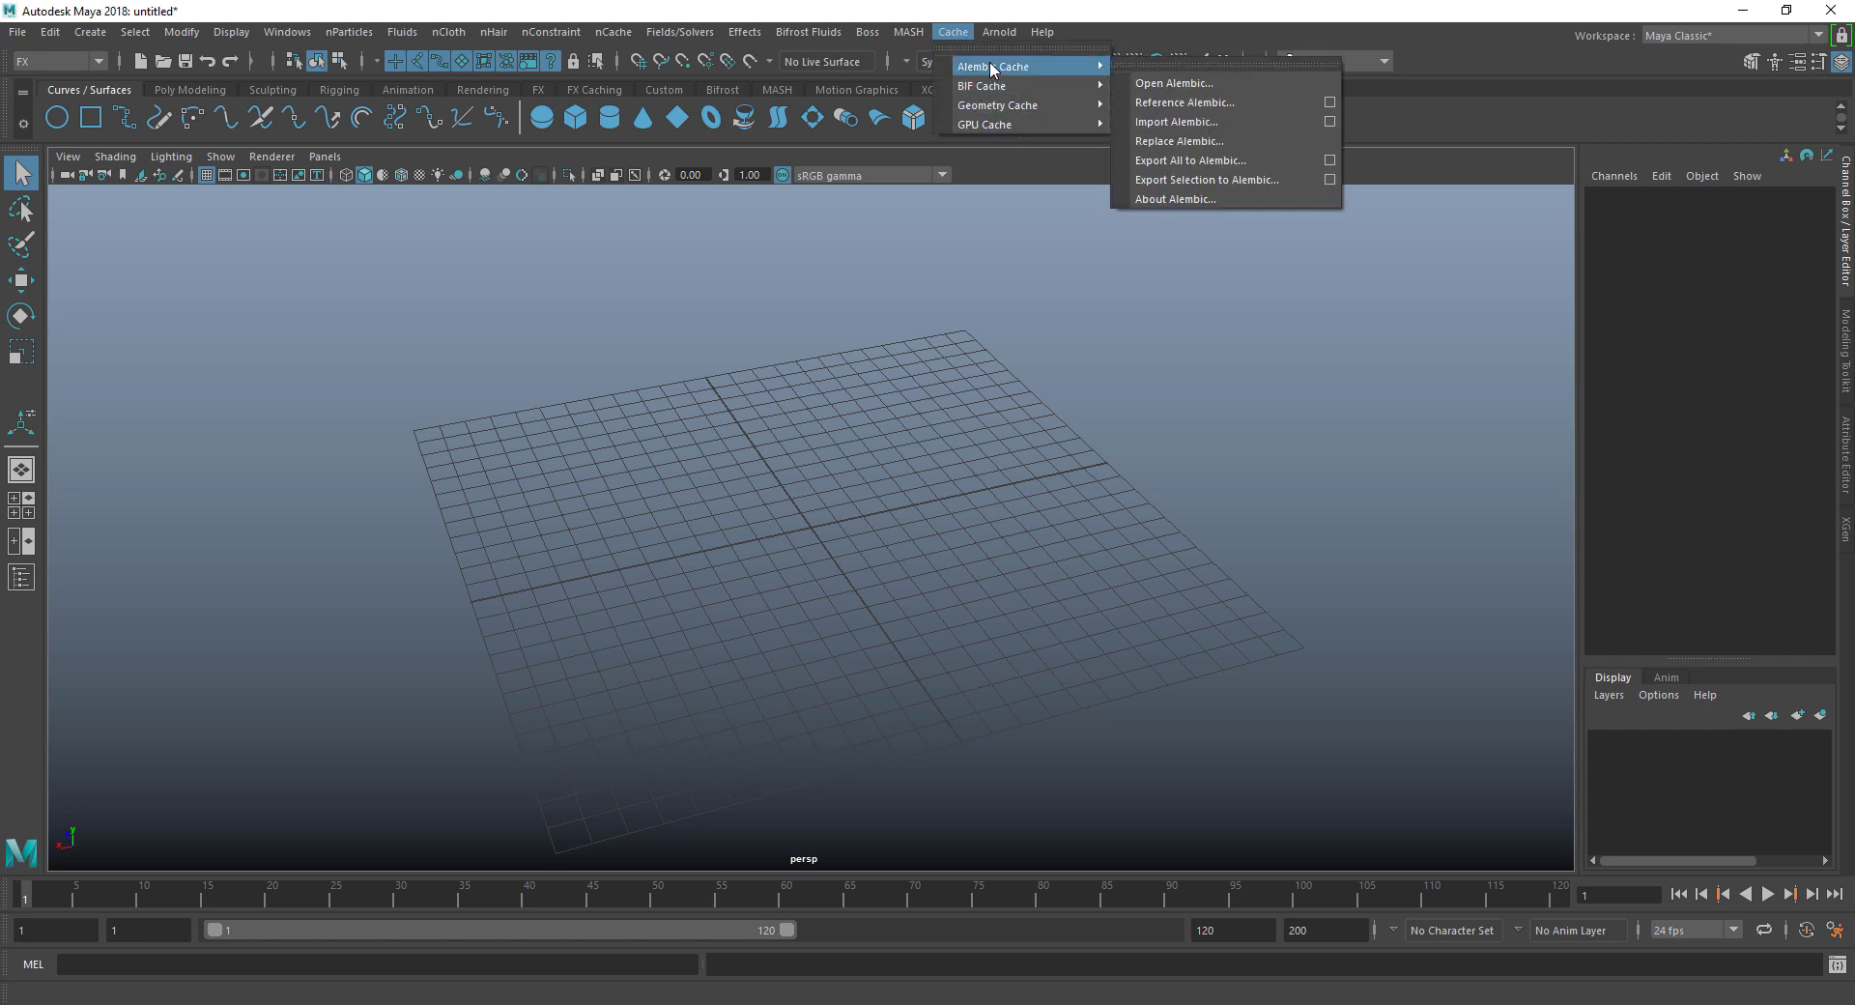
left_click(1220, 125)
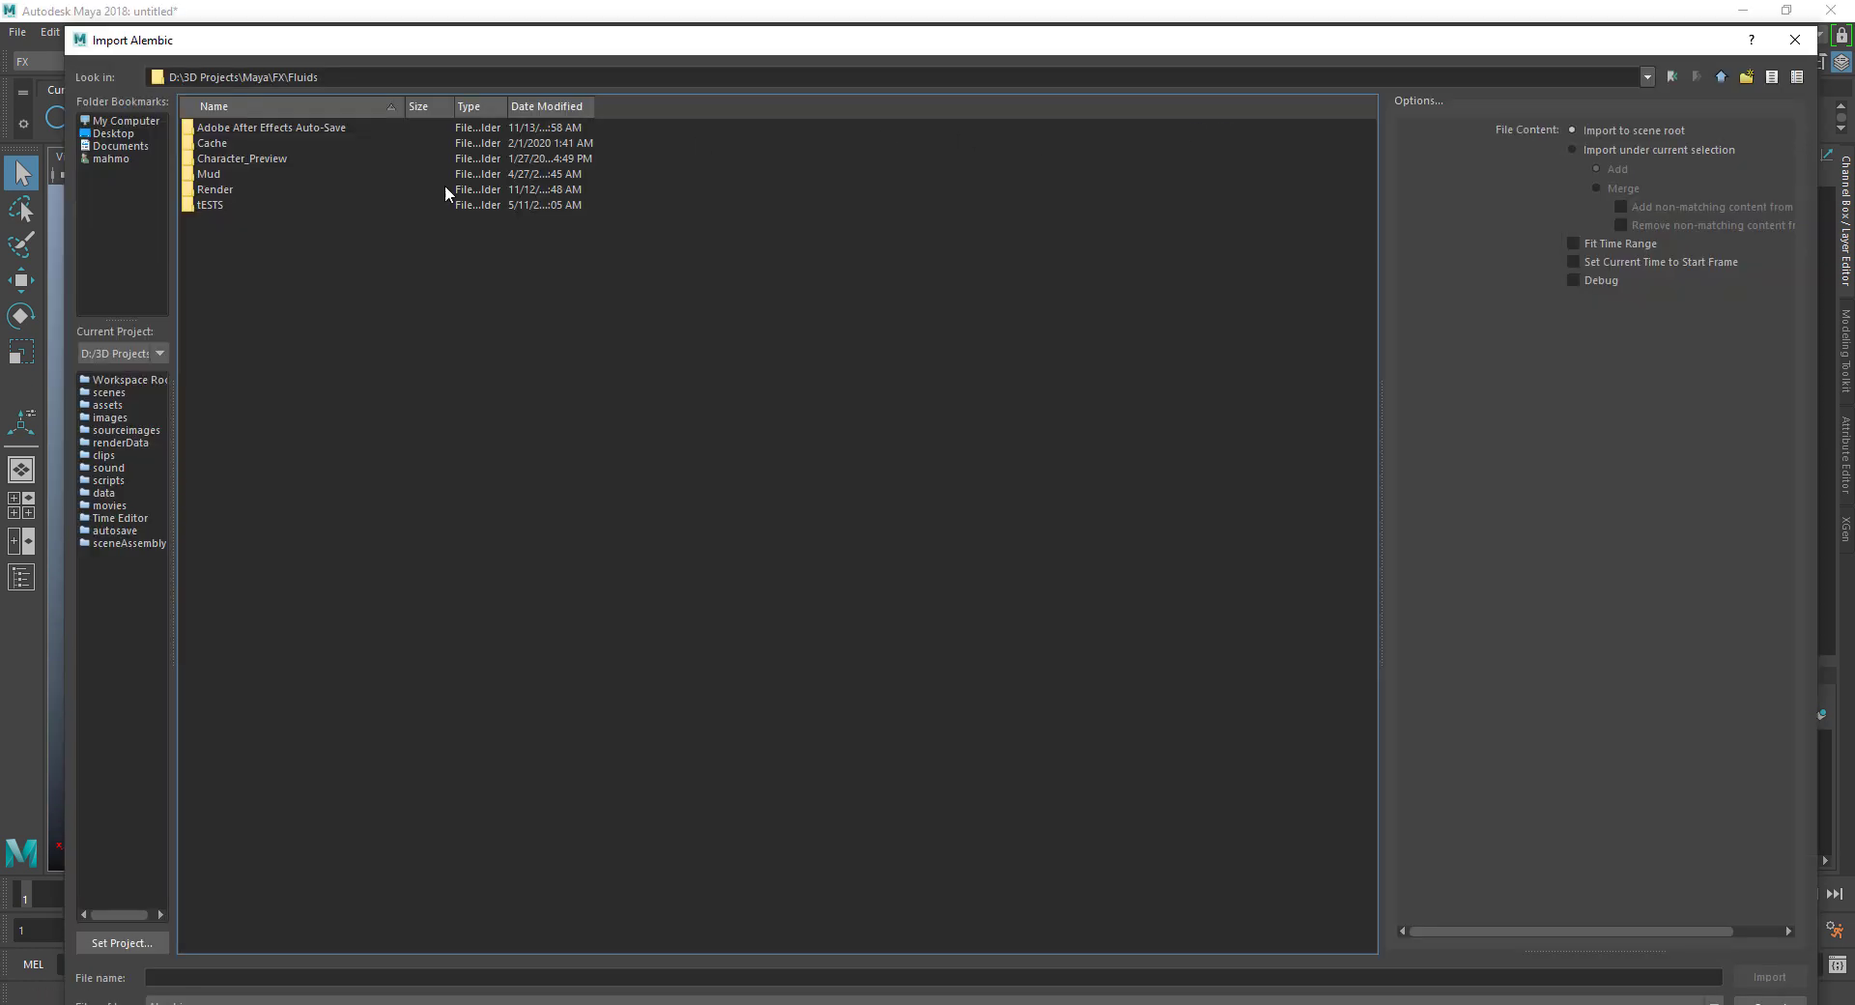
double_click(222, 144)
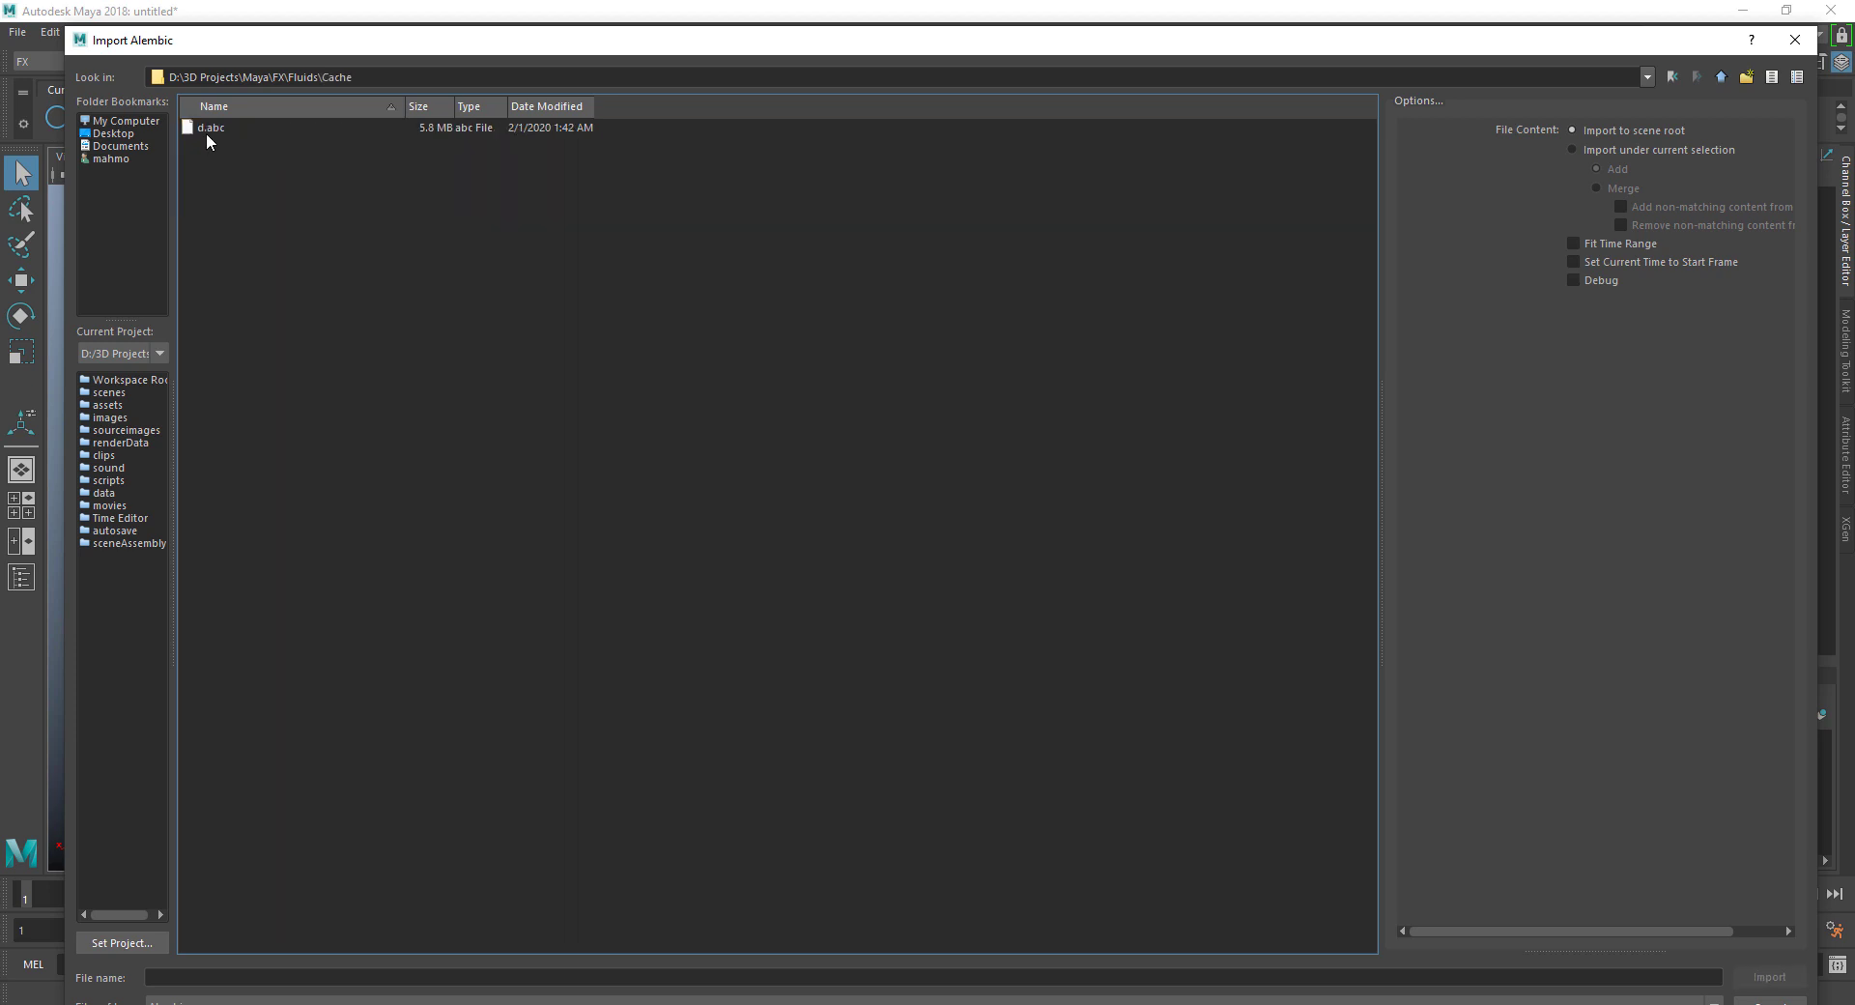
left_click(204, 131)
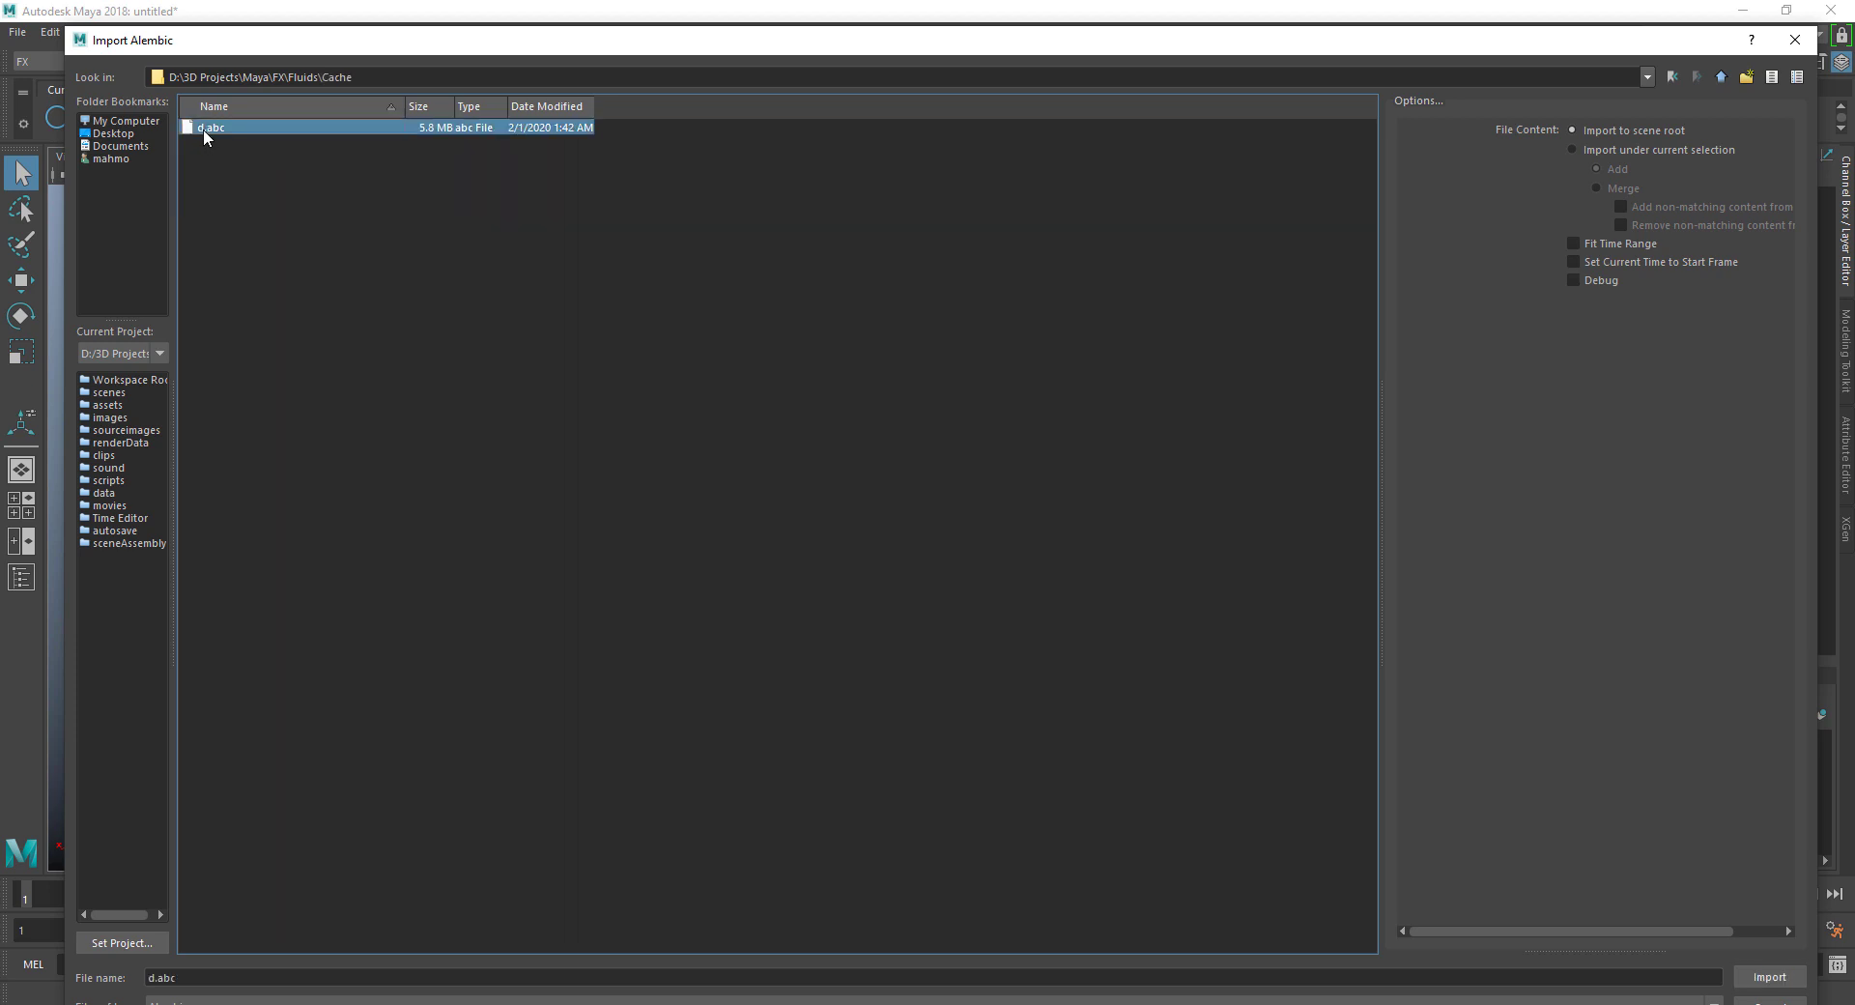
left_click(1785, 976)
Step: Delete the imported transform1 object at the grid's centre and scrub the timeline to frame 43
left_click_drag(739, 501, 861, 593)
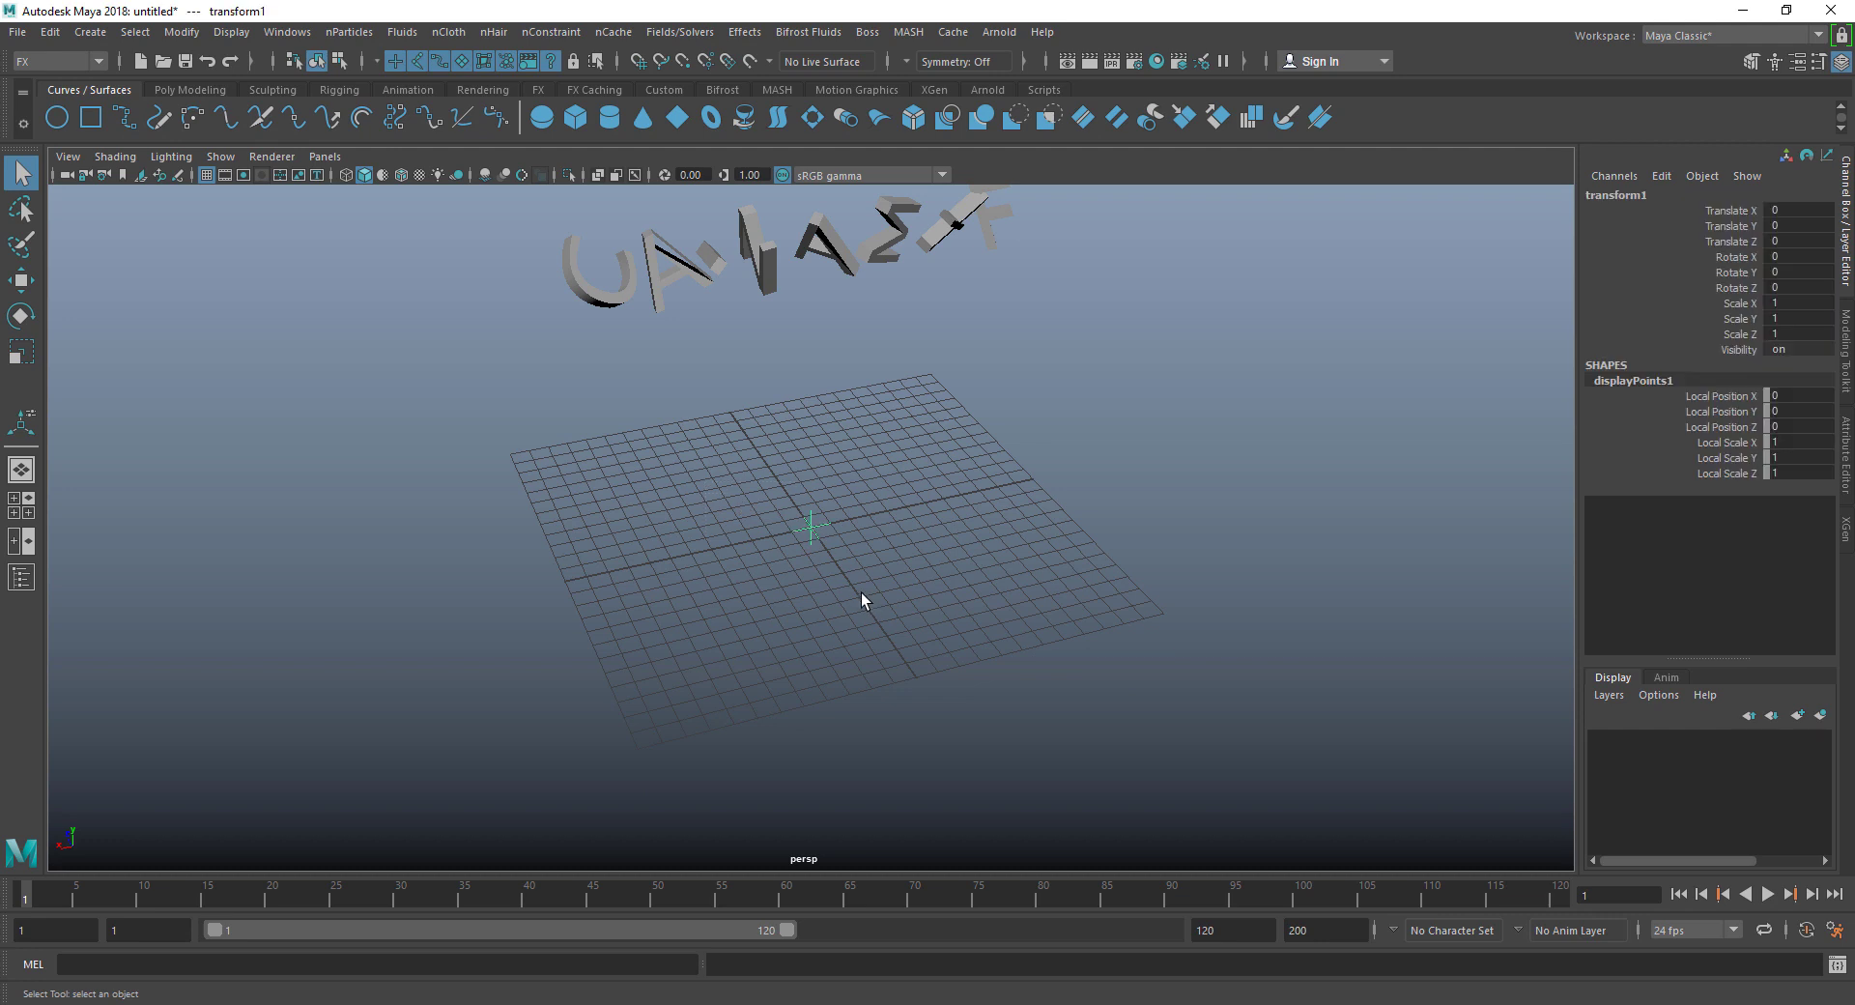
key("Delete")
left_click_drag(112, 896, 567, 897)
Step: Delete the imported persp1 camera above the grid
scroll(796, 456, "down", 10)
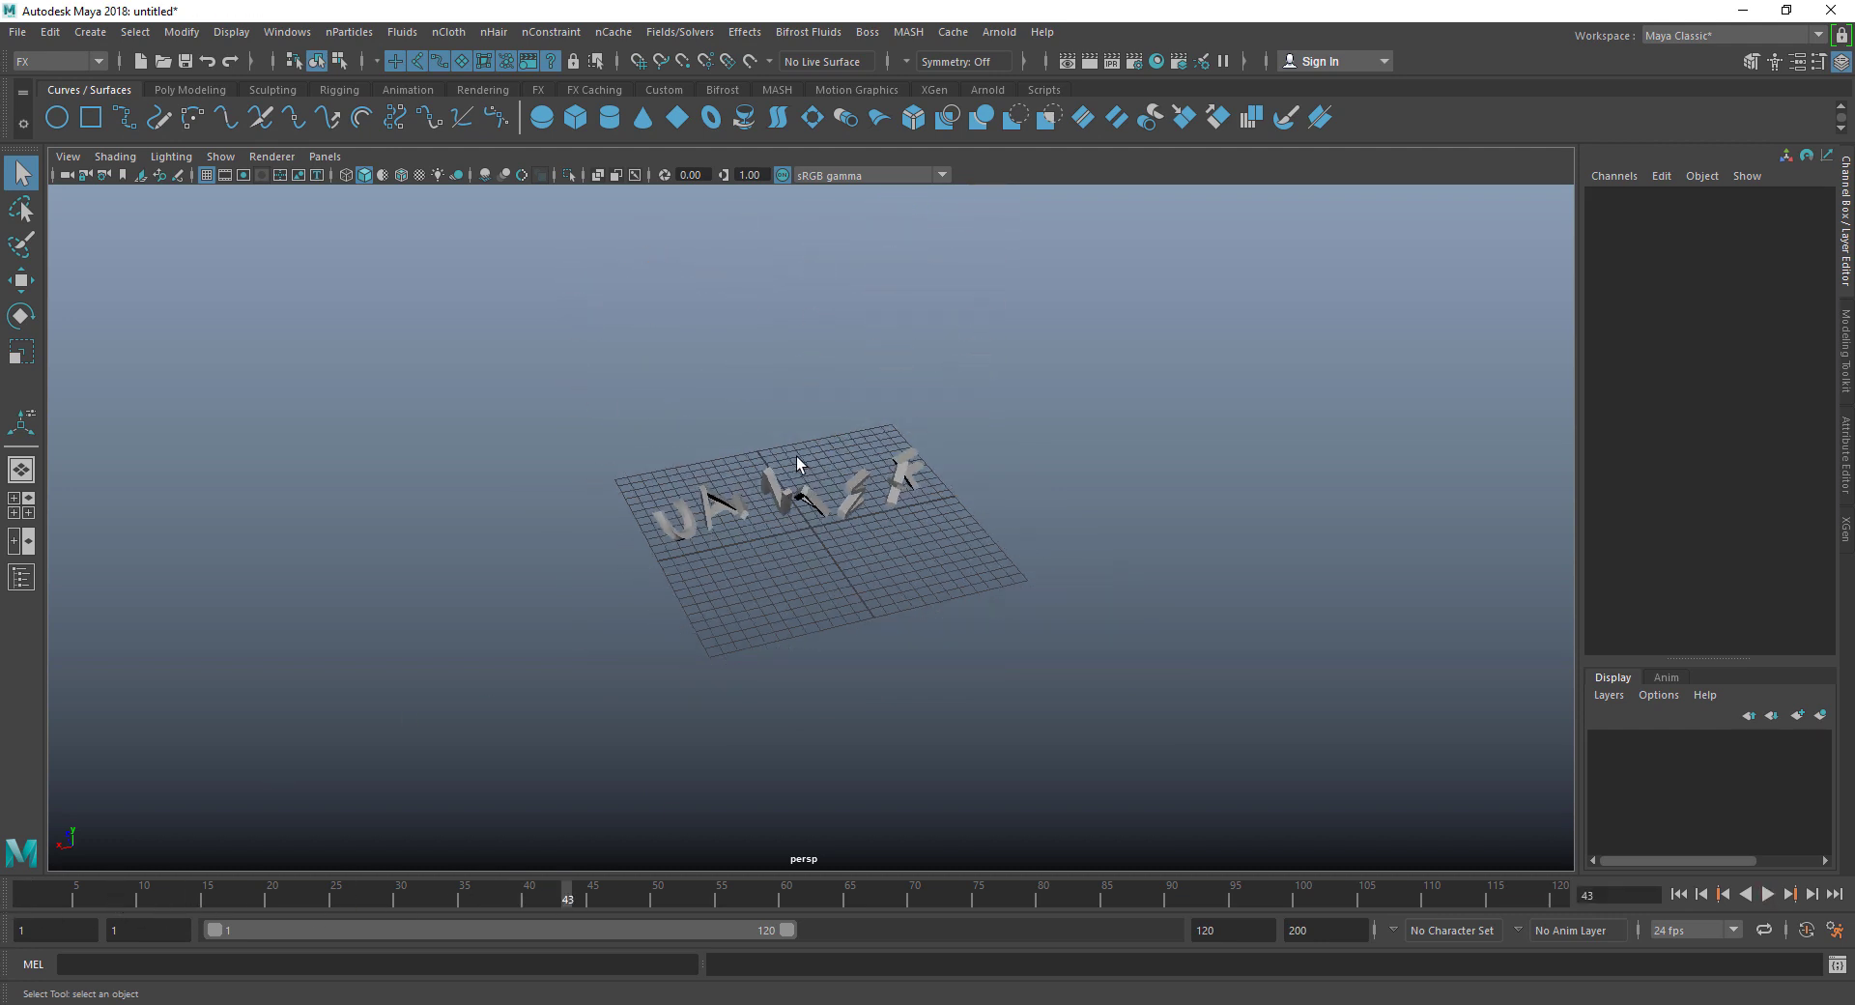
left_click_drag(763, 647, 841, 604, "alt")
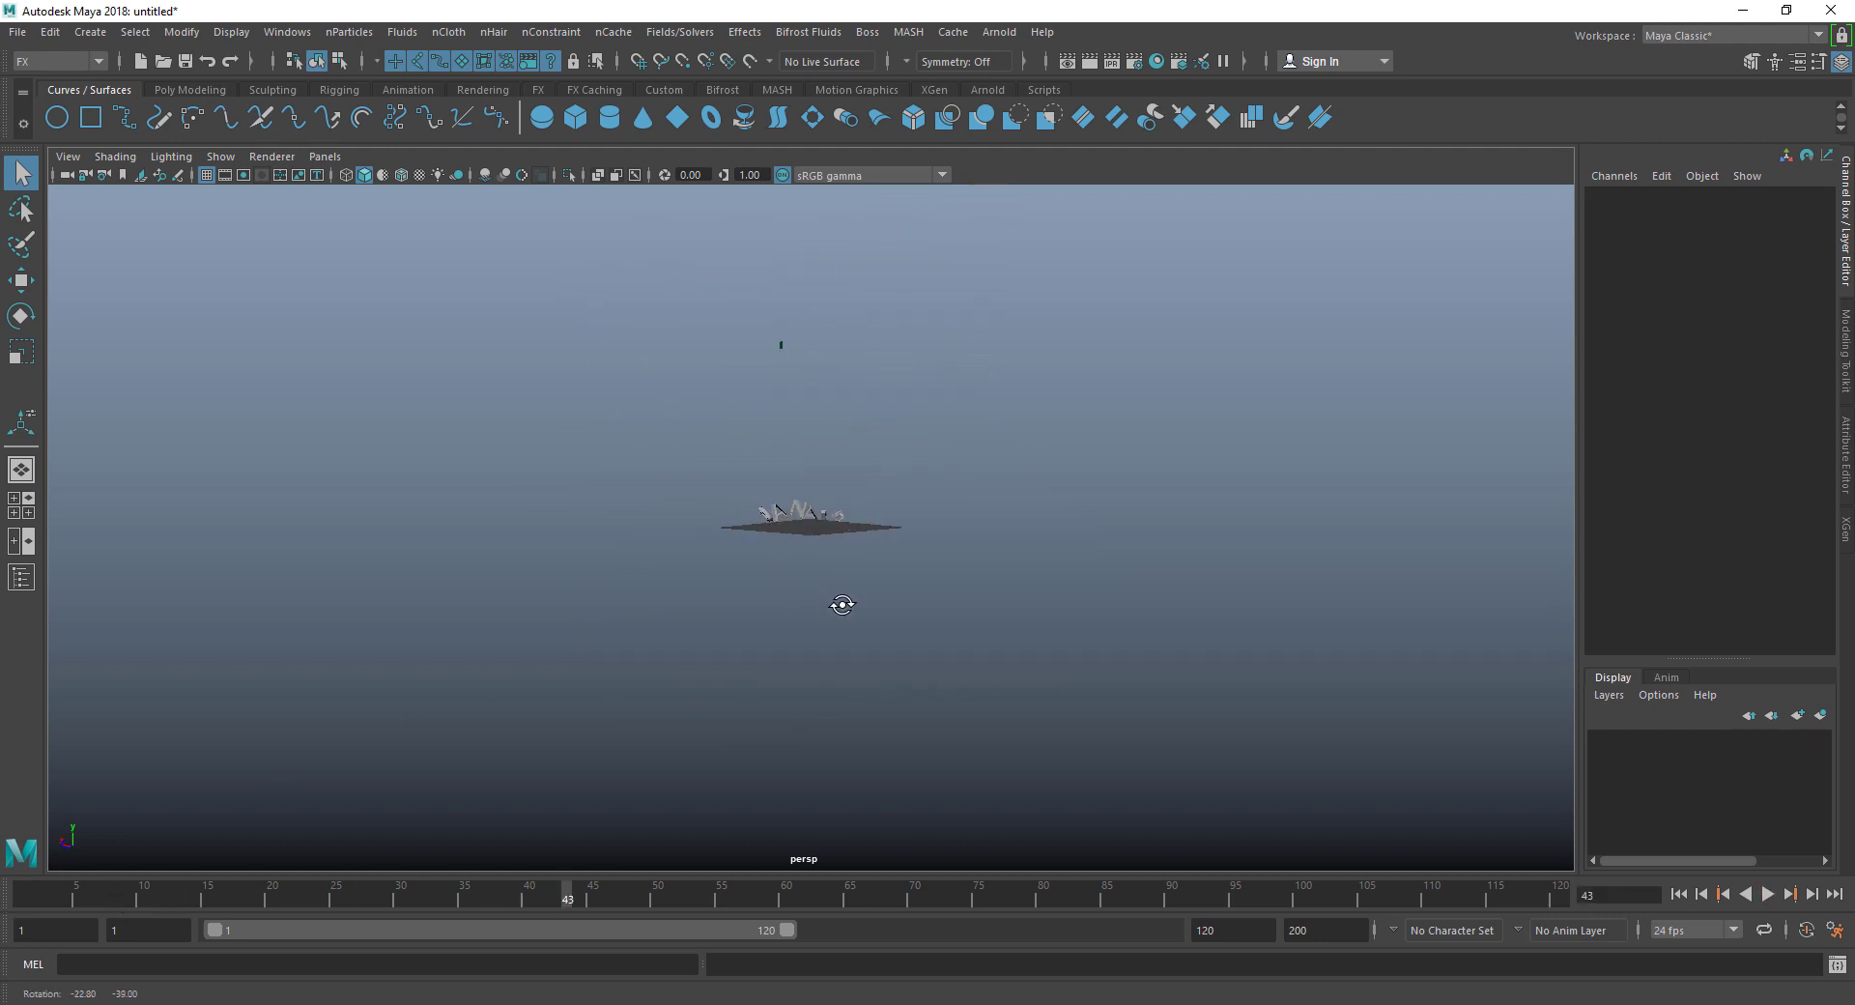
left_click_drag(695, 263, 855, 384)
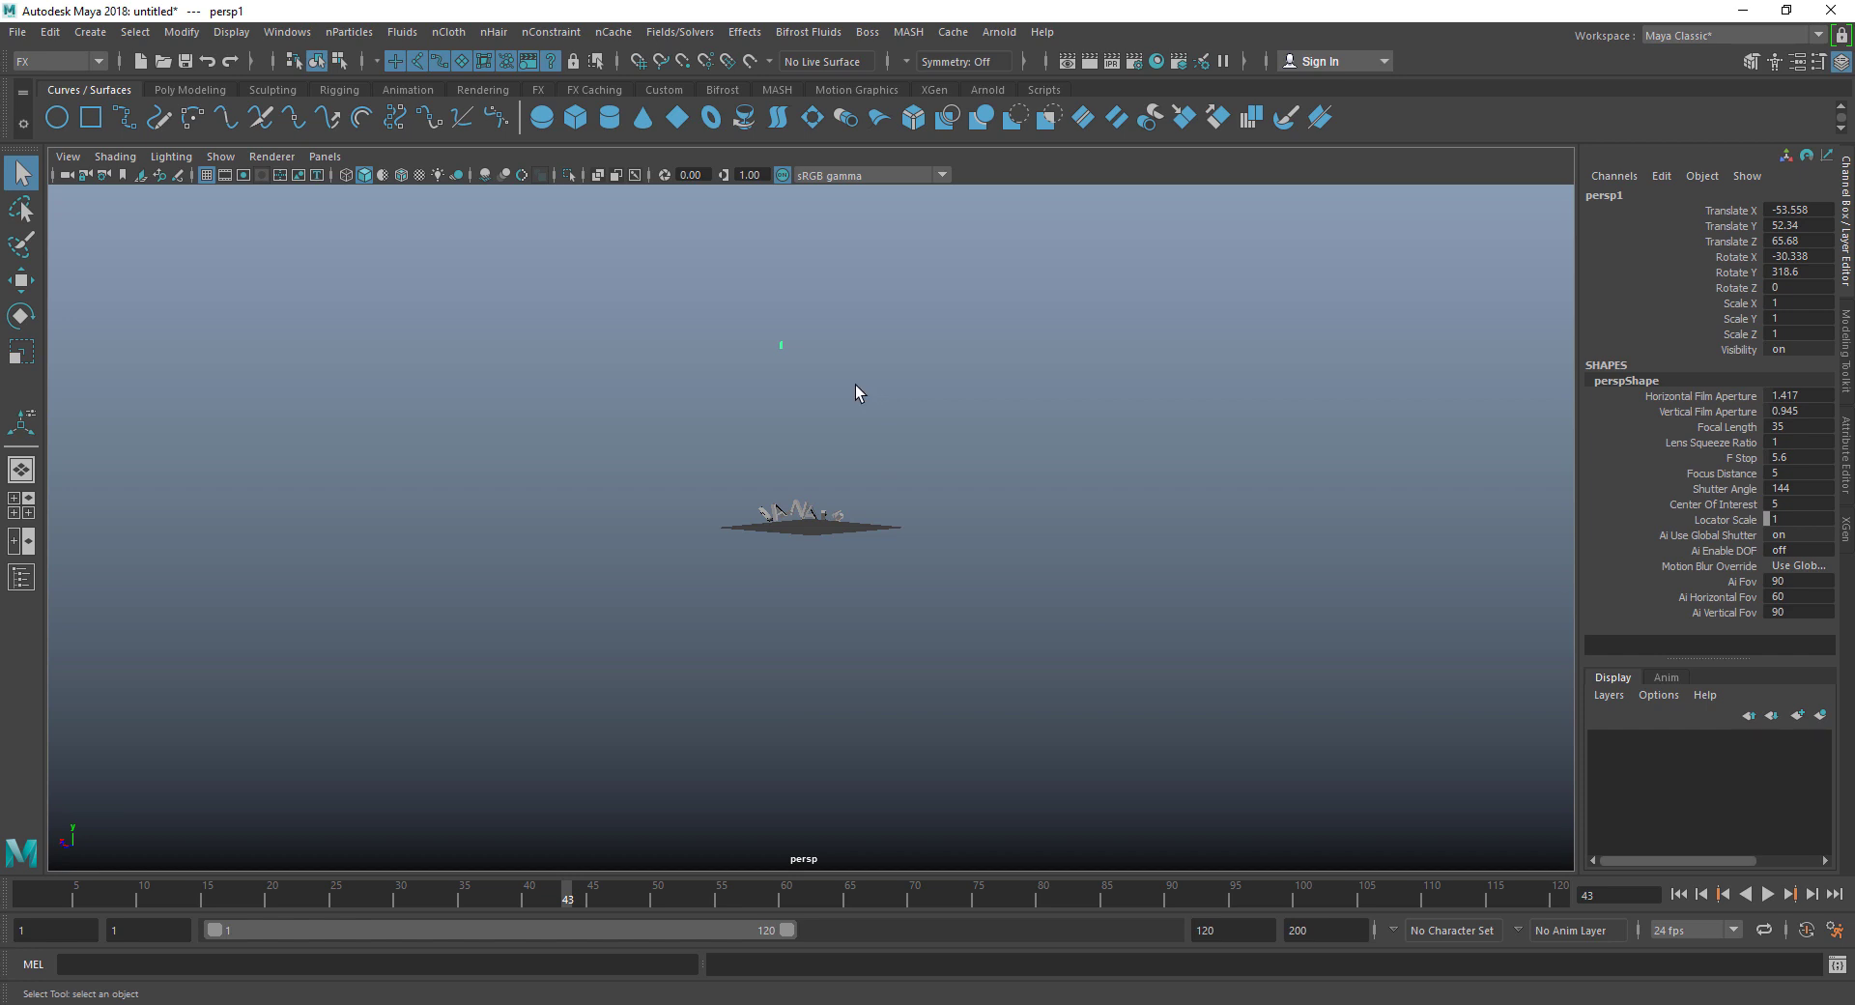
key("Delete")
scroll(831, 493, "up", 10)
left_click_drag(859, 559, 798, 597, "alt")
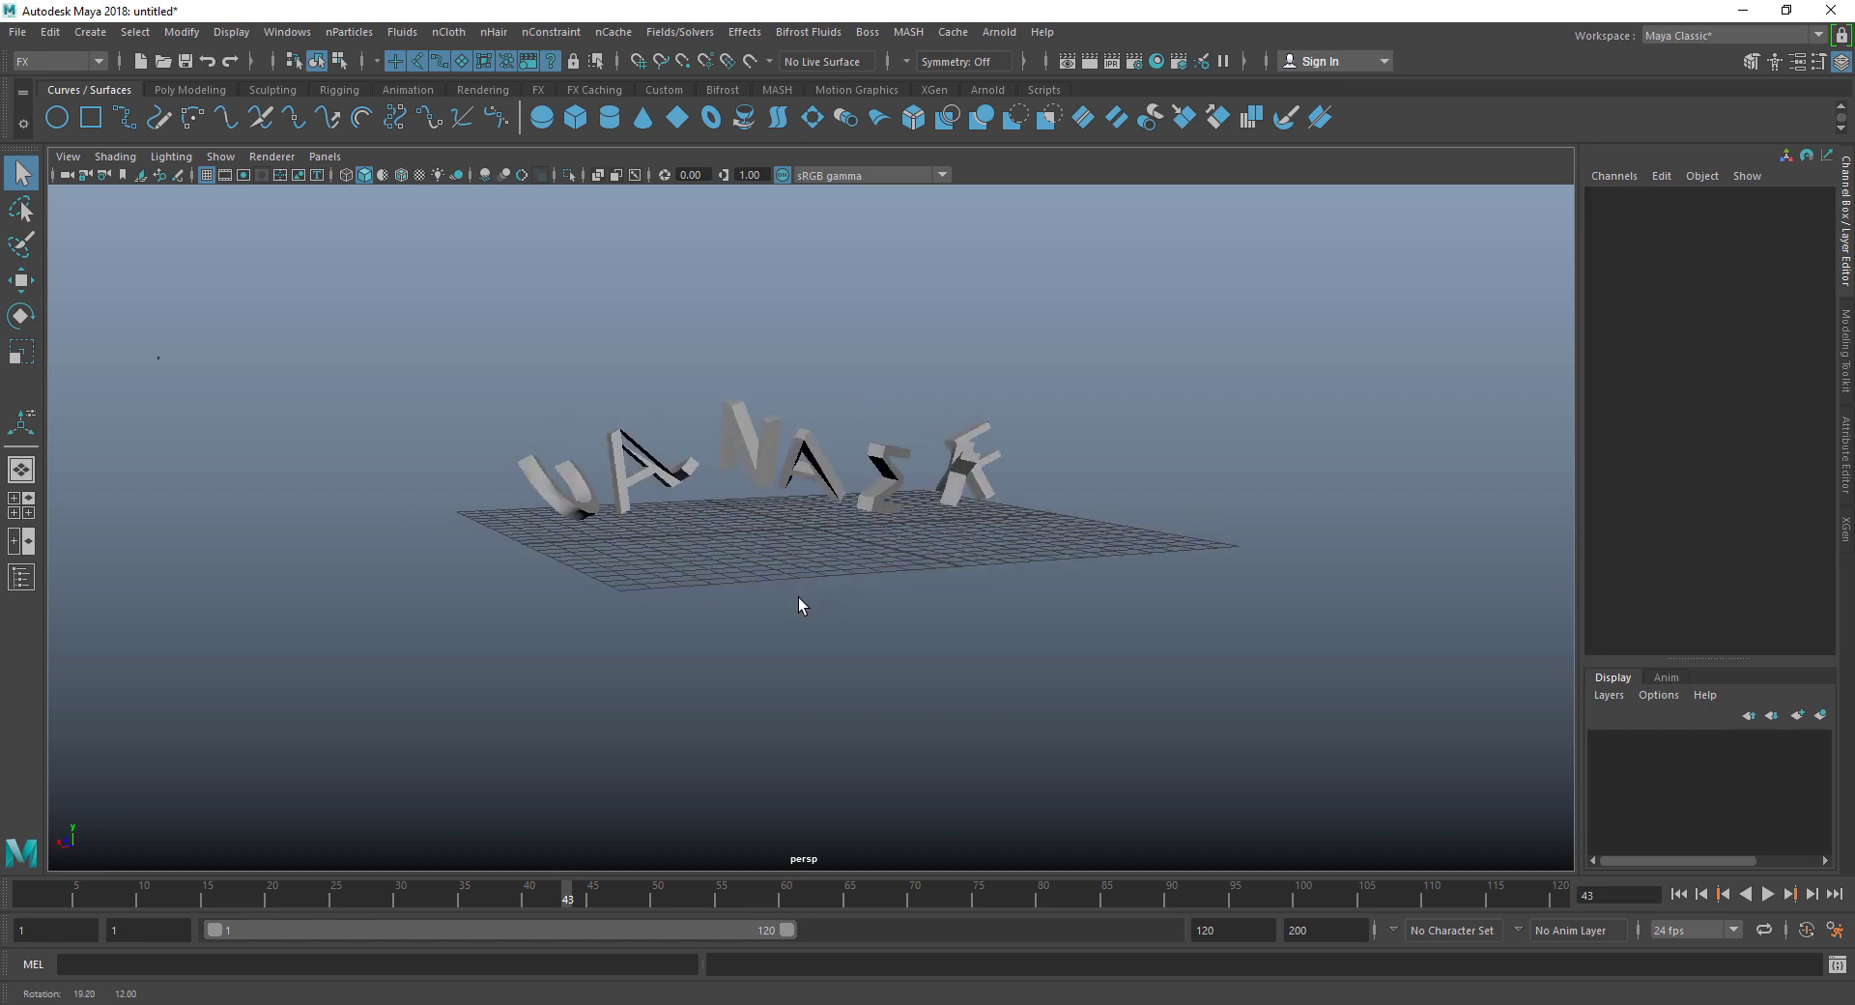
Step: Delete the imported nucleus1 node and play back the falling letters, returning to frame 1
left_click(22, 578)
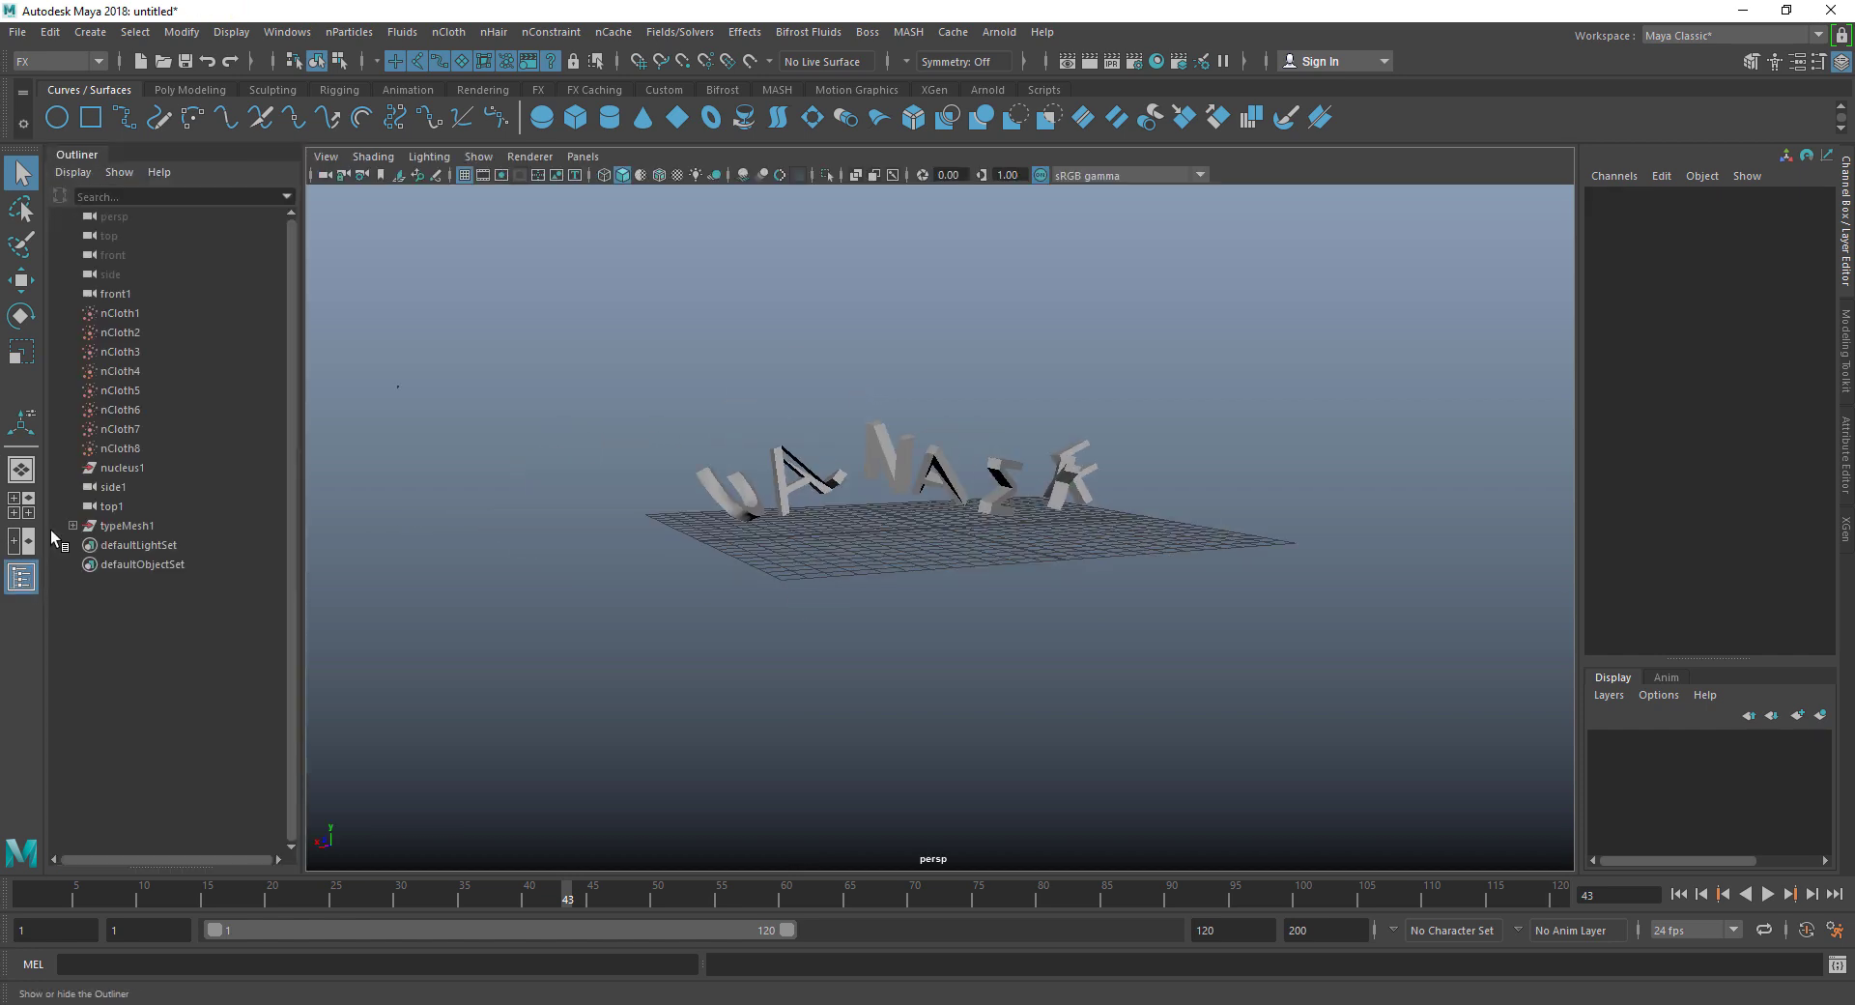
left_click(164, 468)
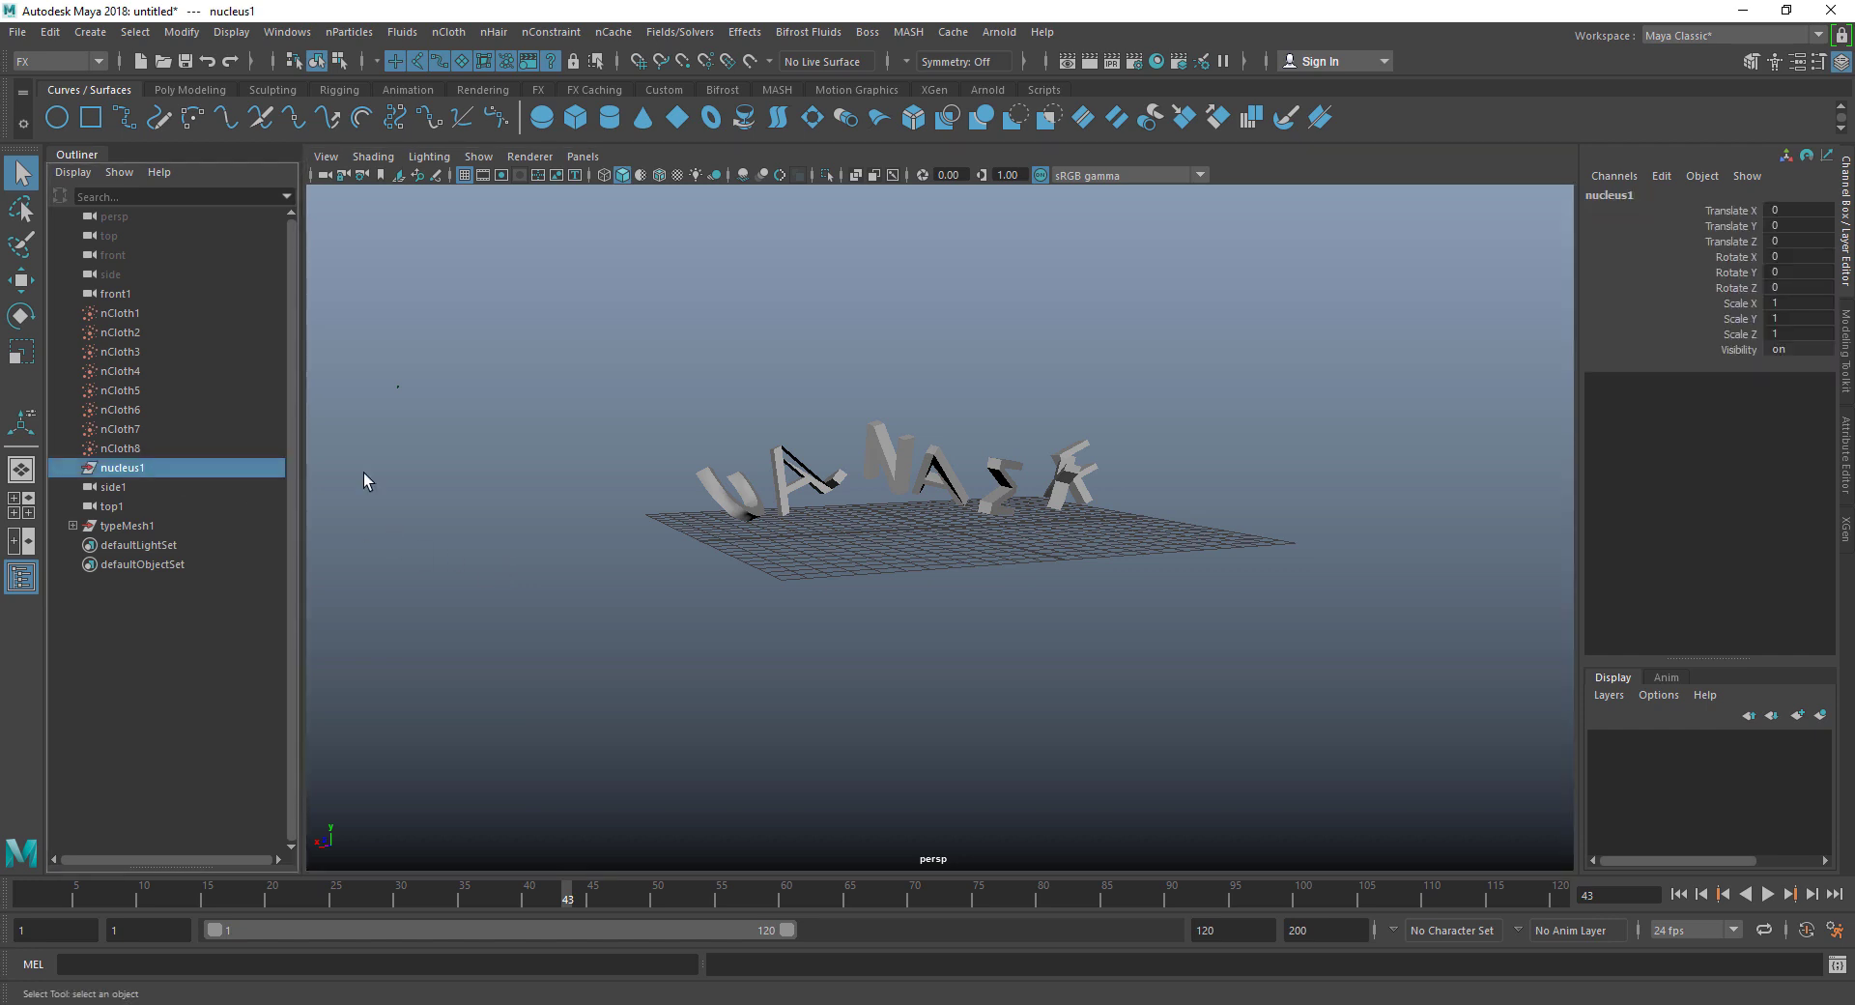
key("Delete")
key("alt+v")
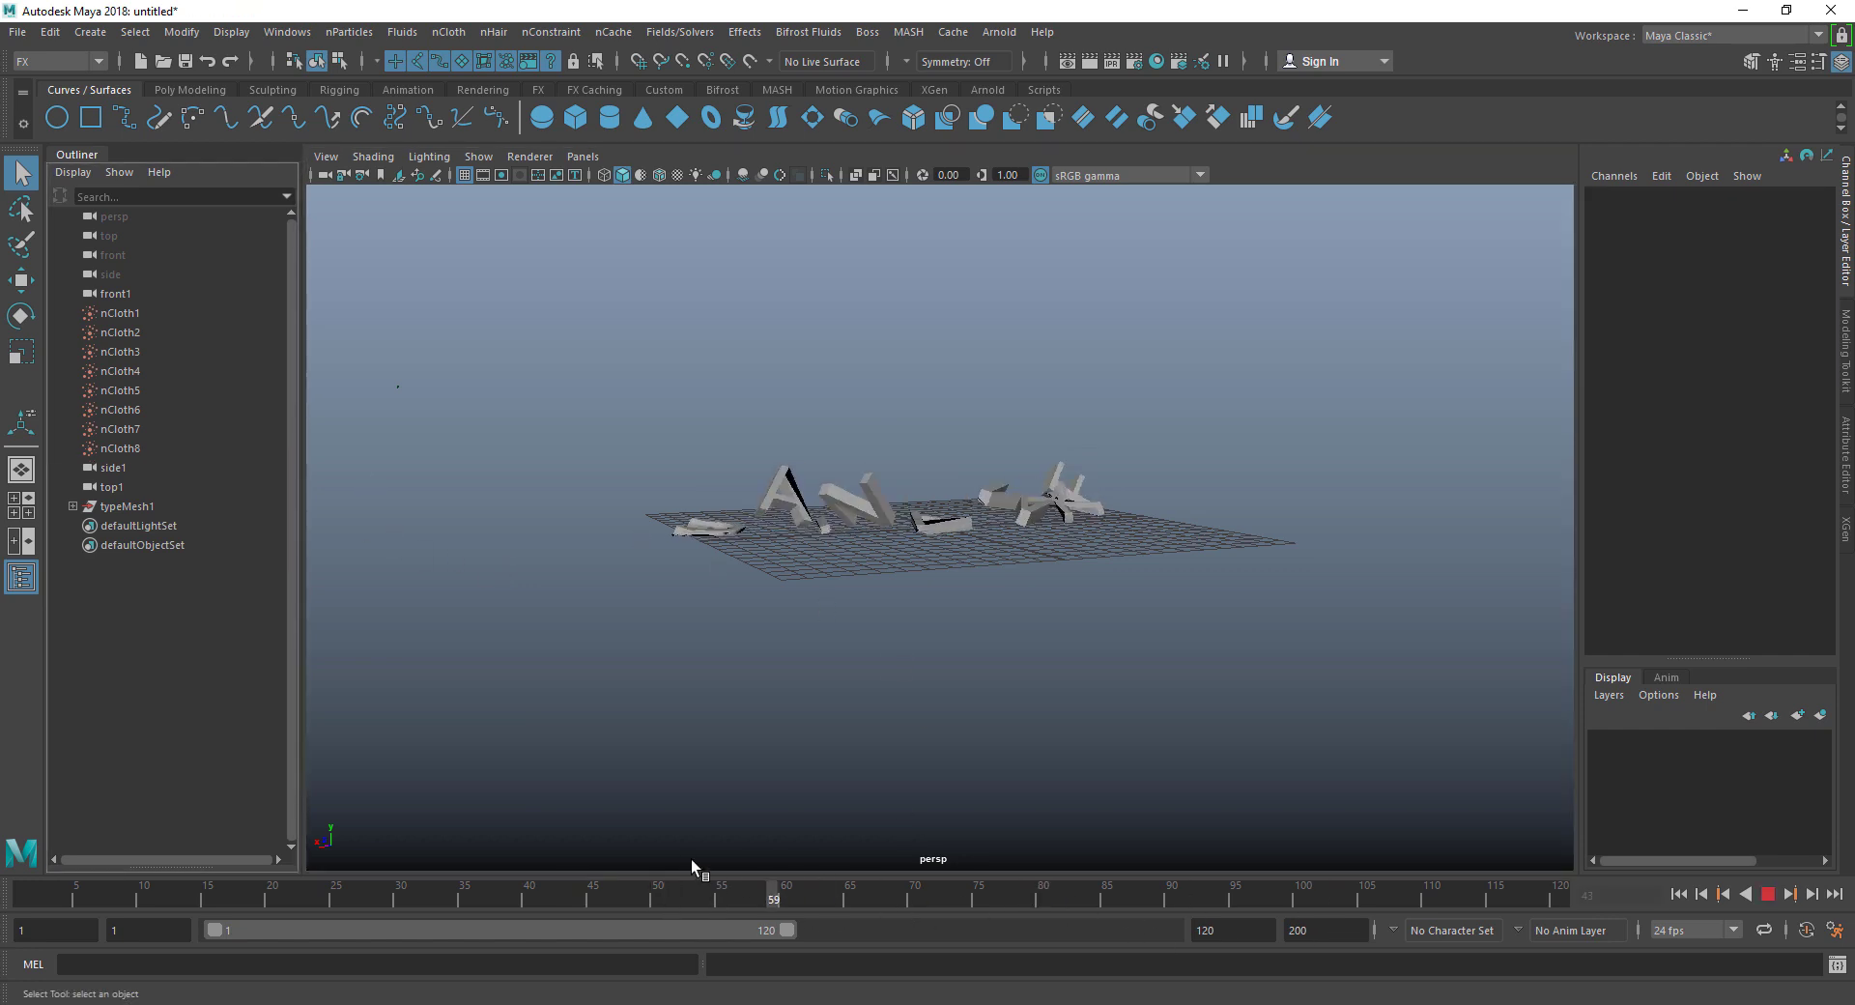
left_click_drag(628, 891, 4, 684)
key("ctrl+a")
left_click_drag(693, 512, 657, 565, "alt")
key("ctrl+a")
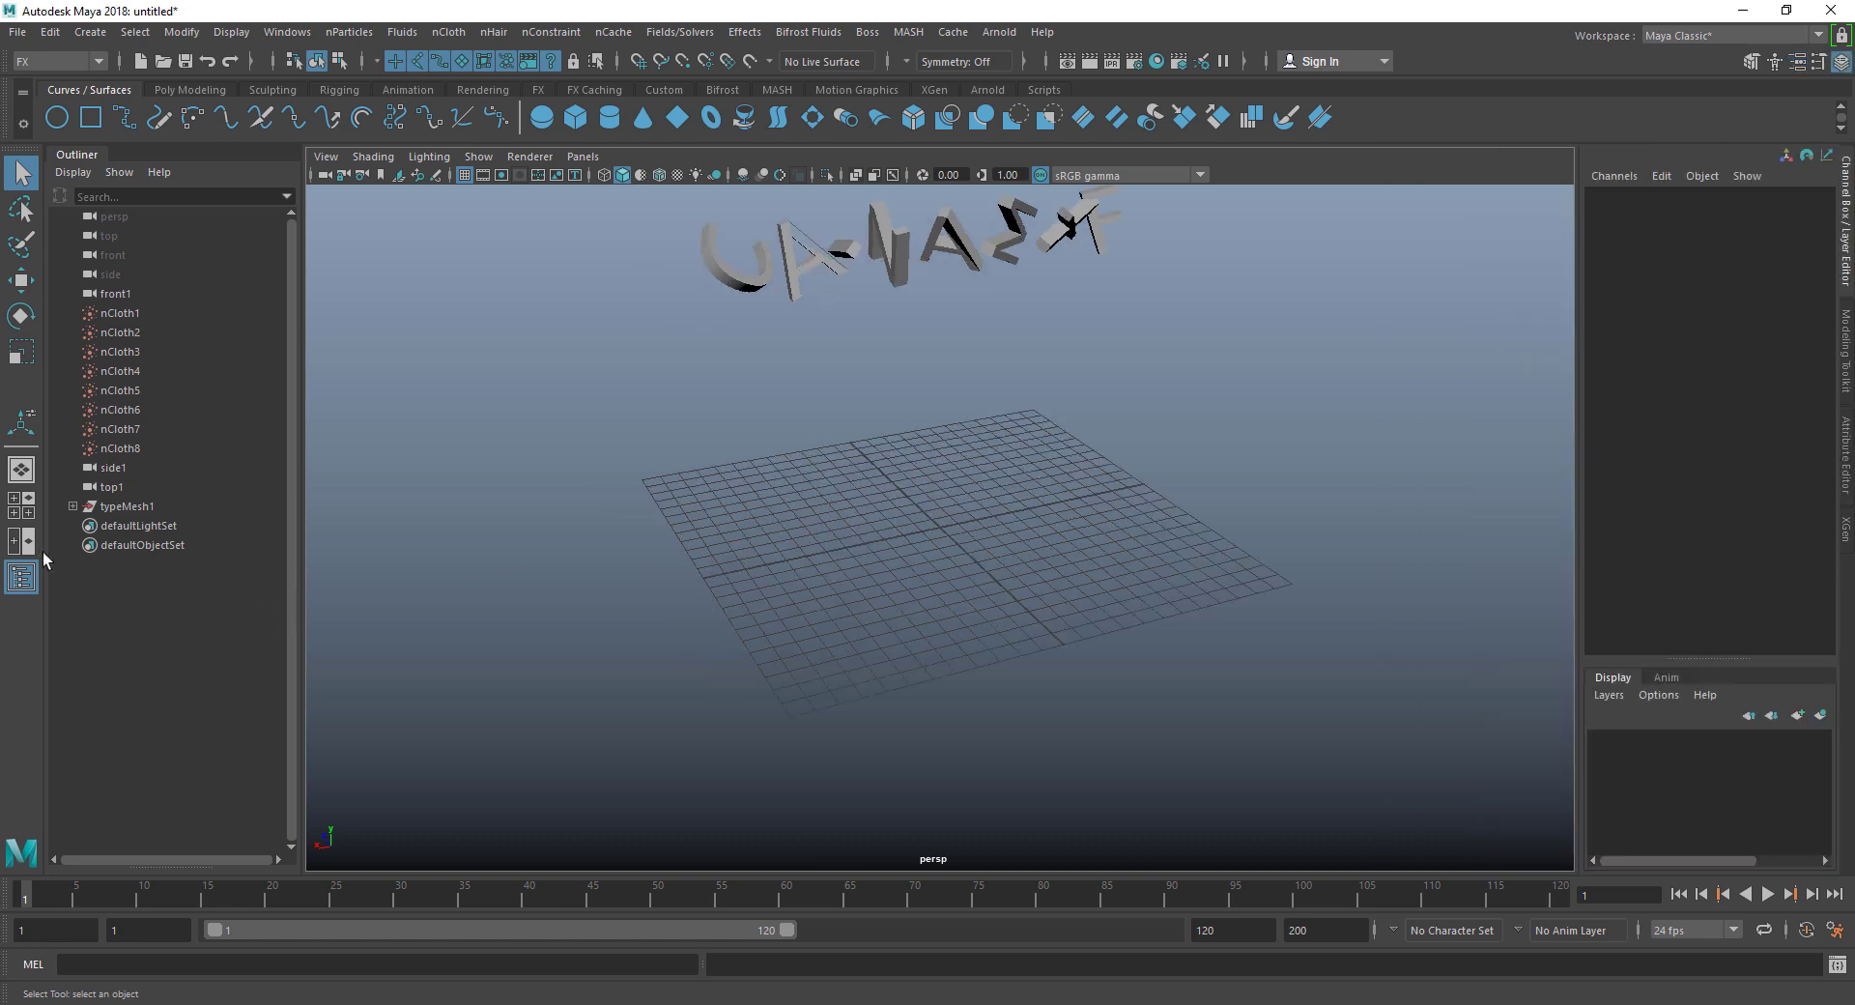
left_click(25, 573)
Step: Create a 3D fluid container with an emitter at the grid's centre
left_click_drag(738, 615, 849, 490, "alt")
scroll(849, 491, "down", 4)
left_click_drag(726, 609, 805, 572, "alt")
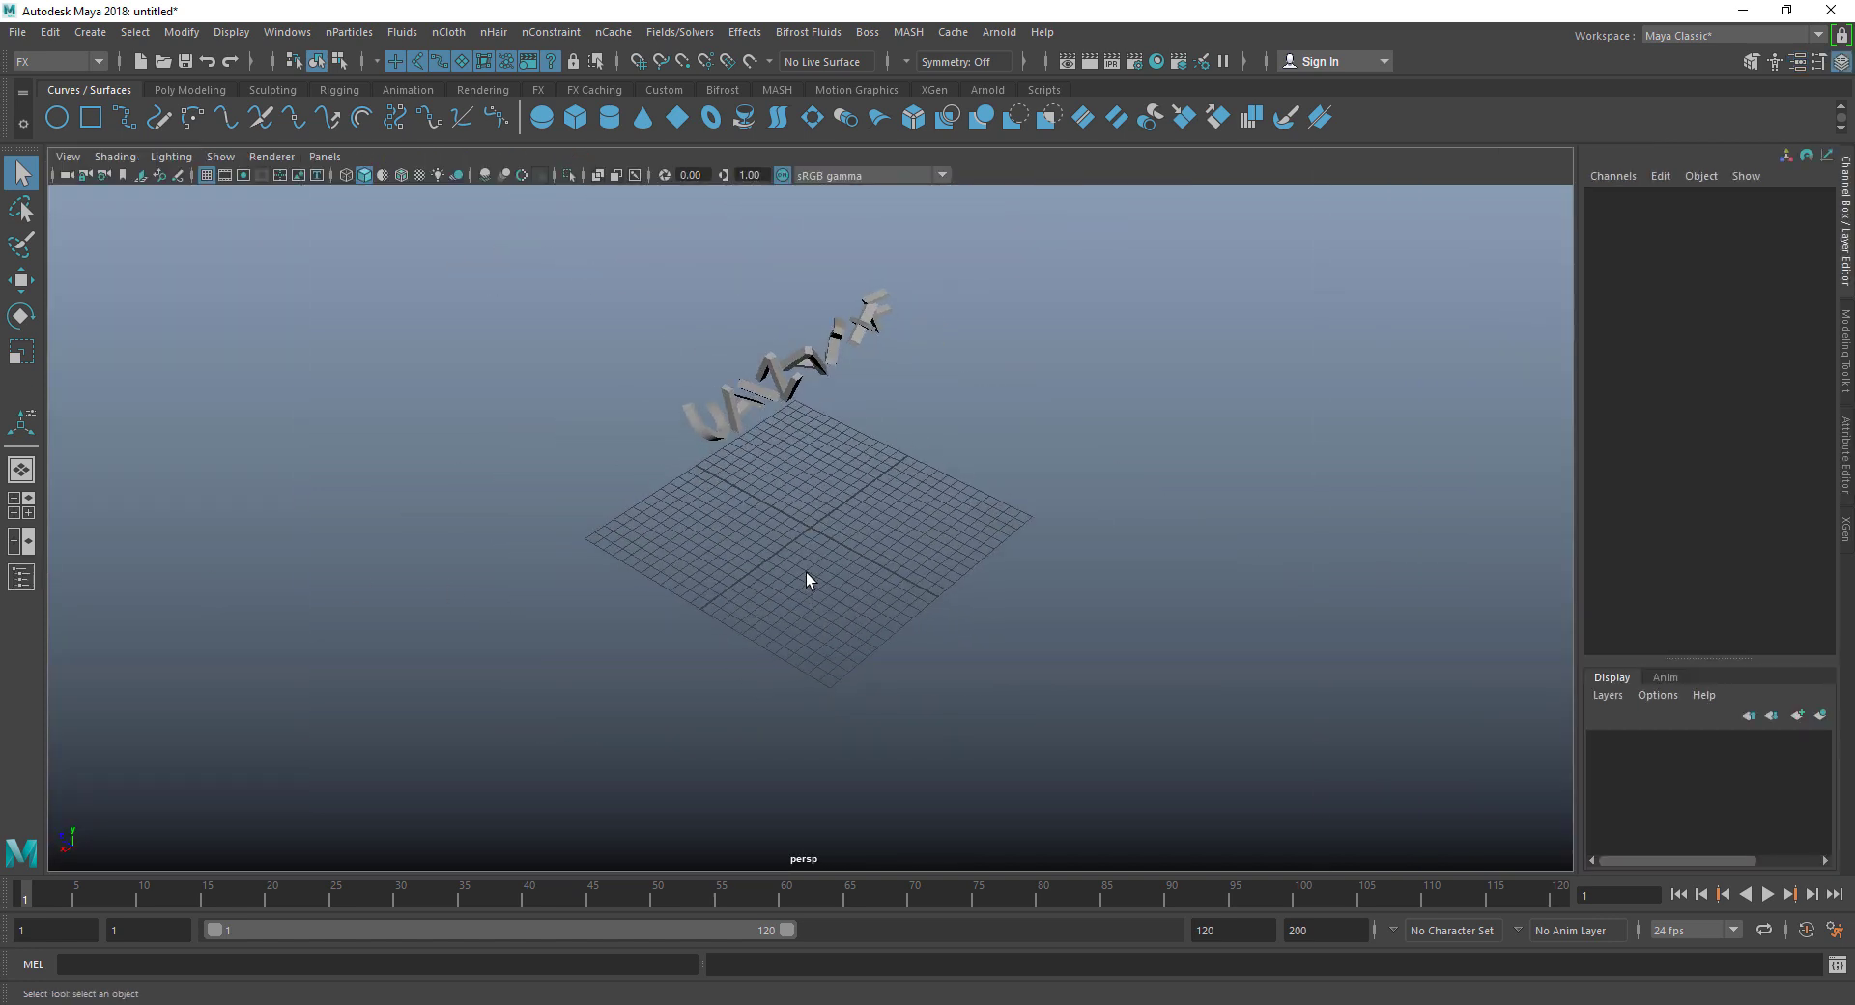
left_click(416, 34)
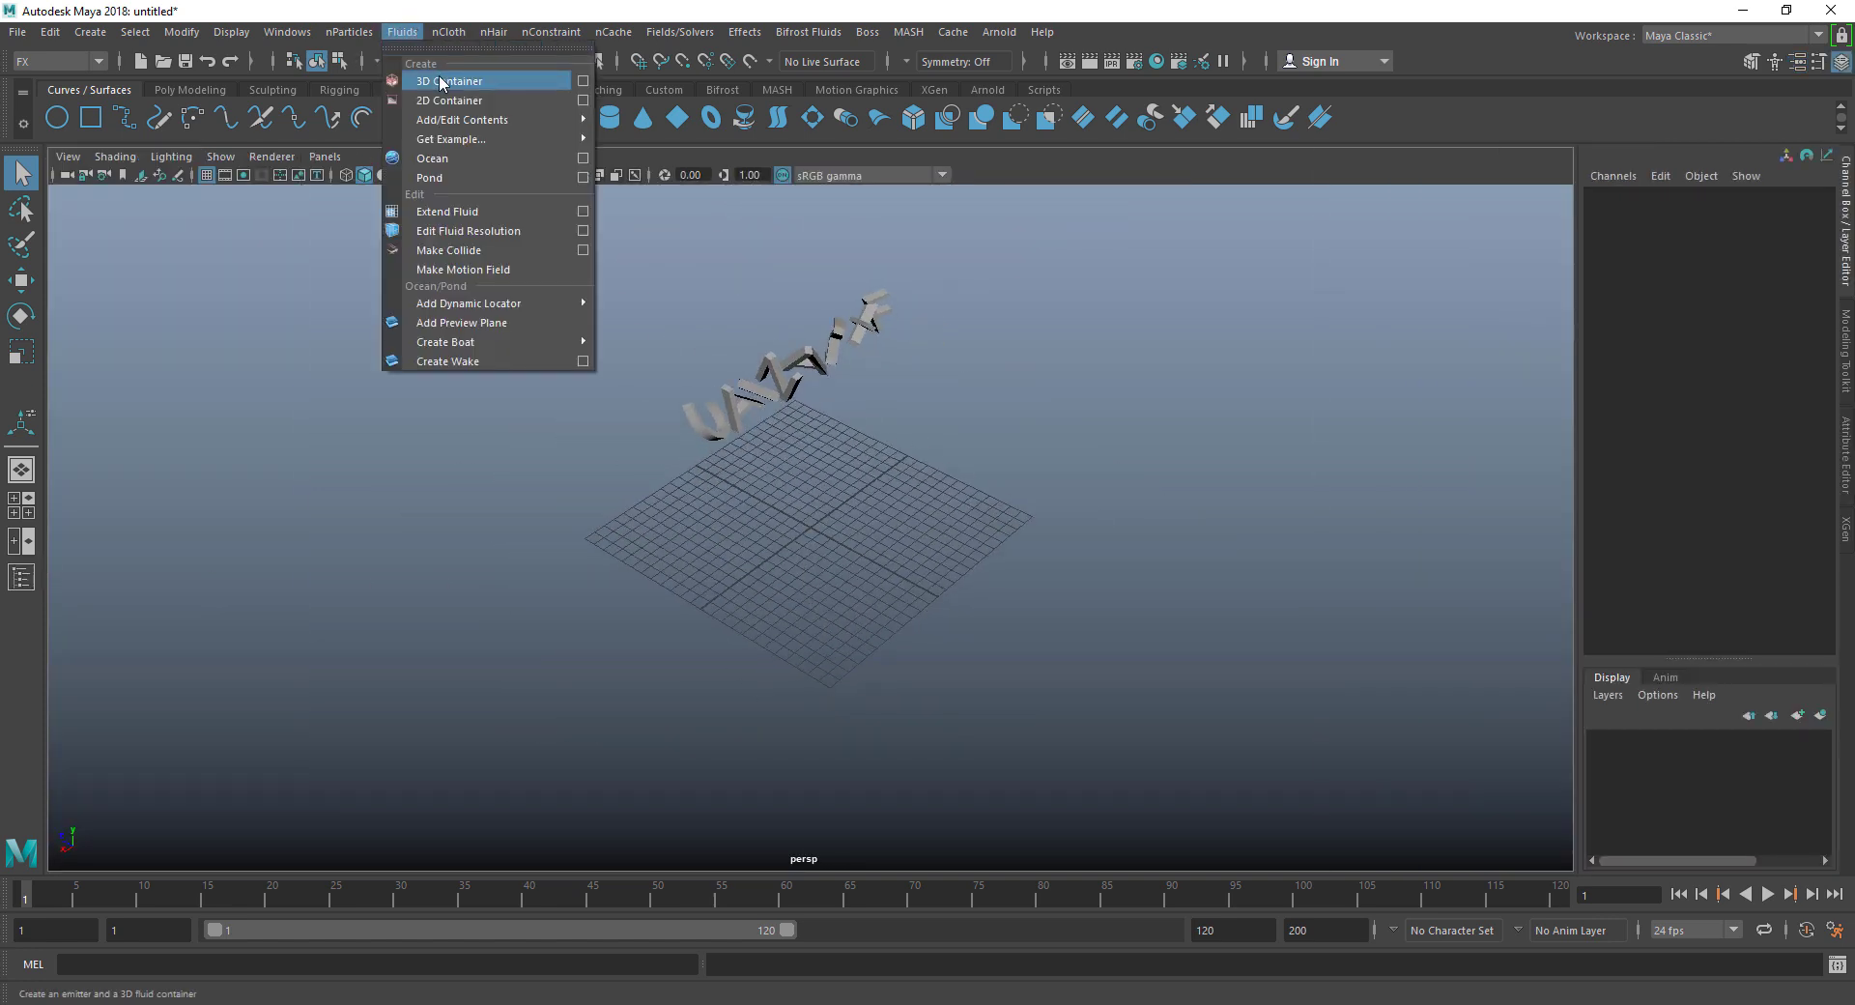
left_click(444, 79)
left_click_drag(770, 605, 729, 579, "alt")
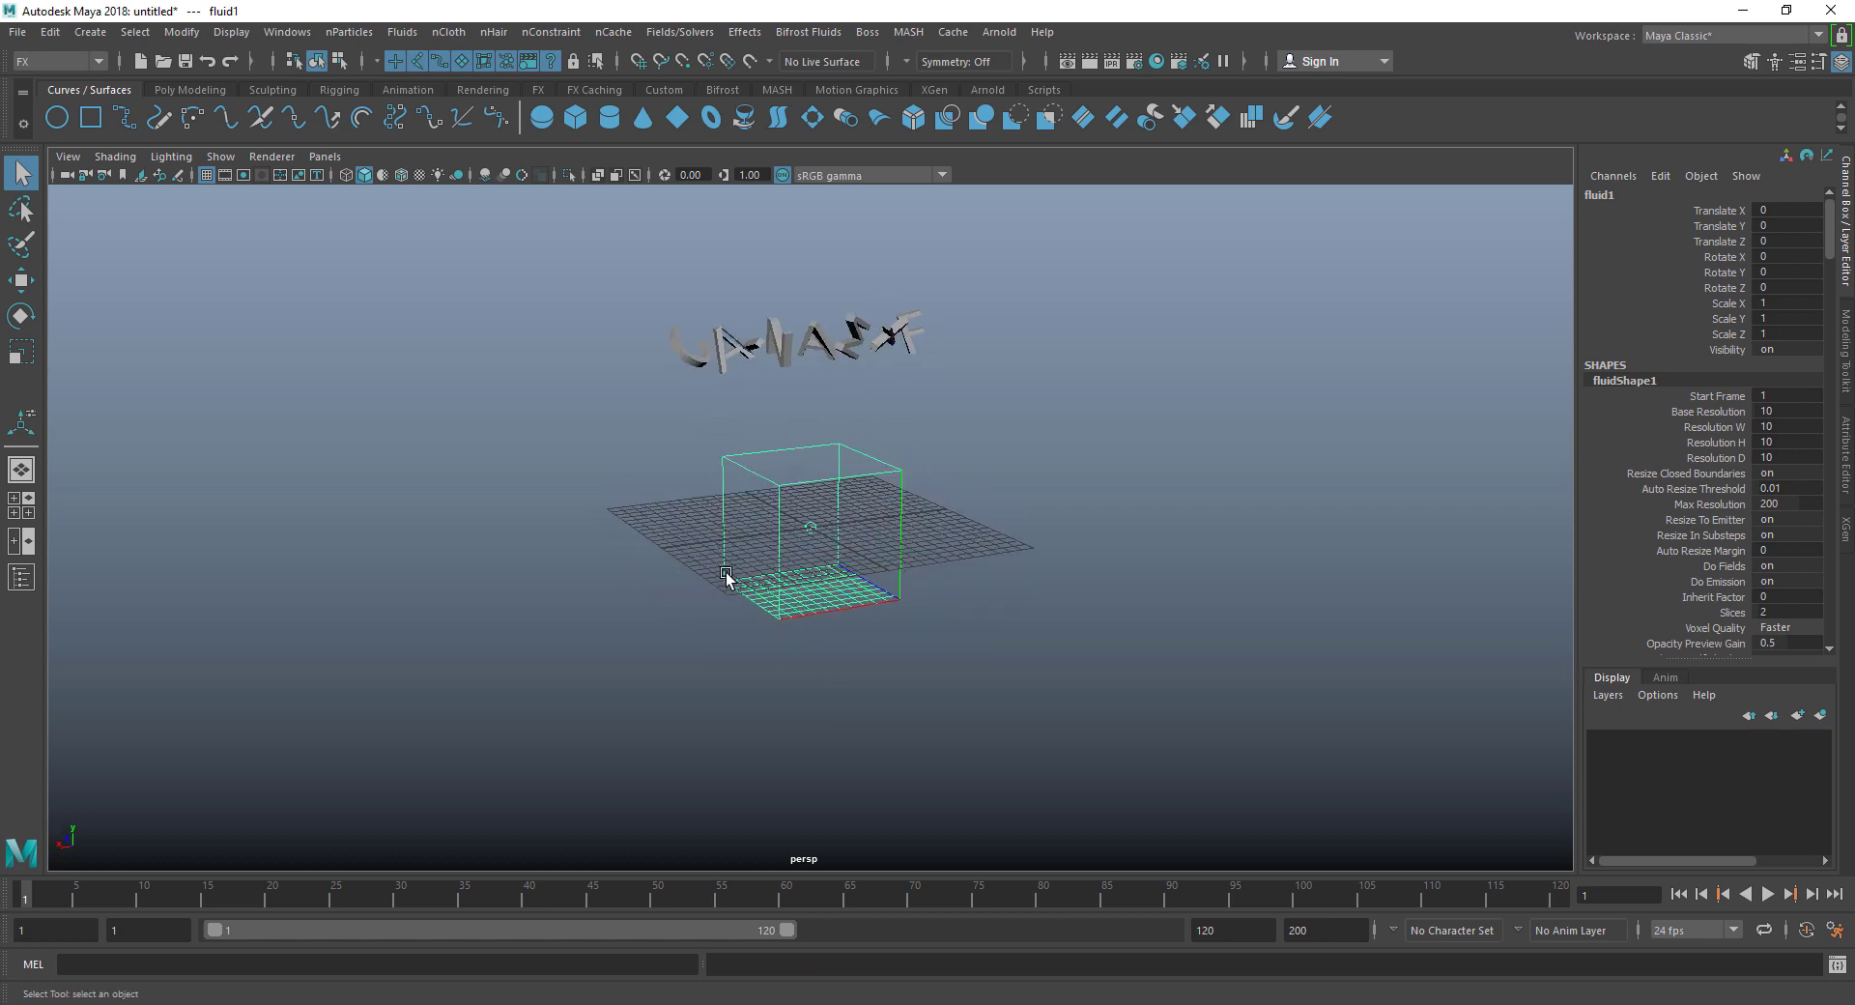
Step: Raise the fluid container to Translate Y about 14.04 and scale it uniformly to about 2.91 so it surrounds the letters
key("w")
left_click_drag(809, 442, 810, 371)
key("r")
left_click_drag(810, 461, 976, 455)
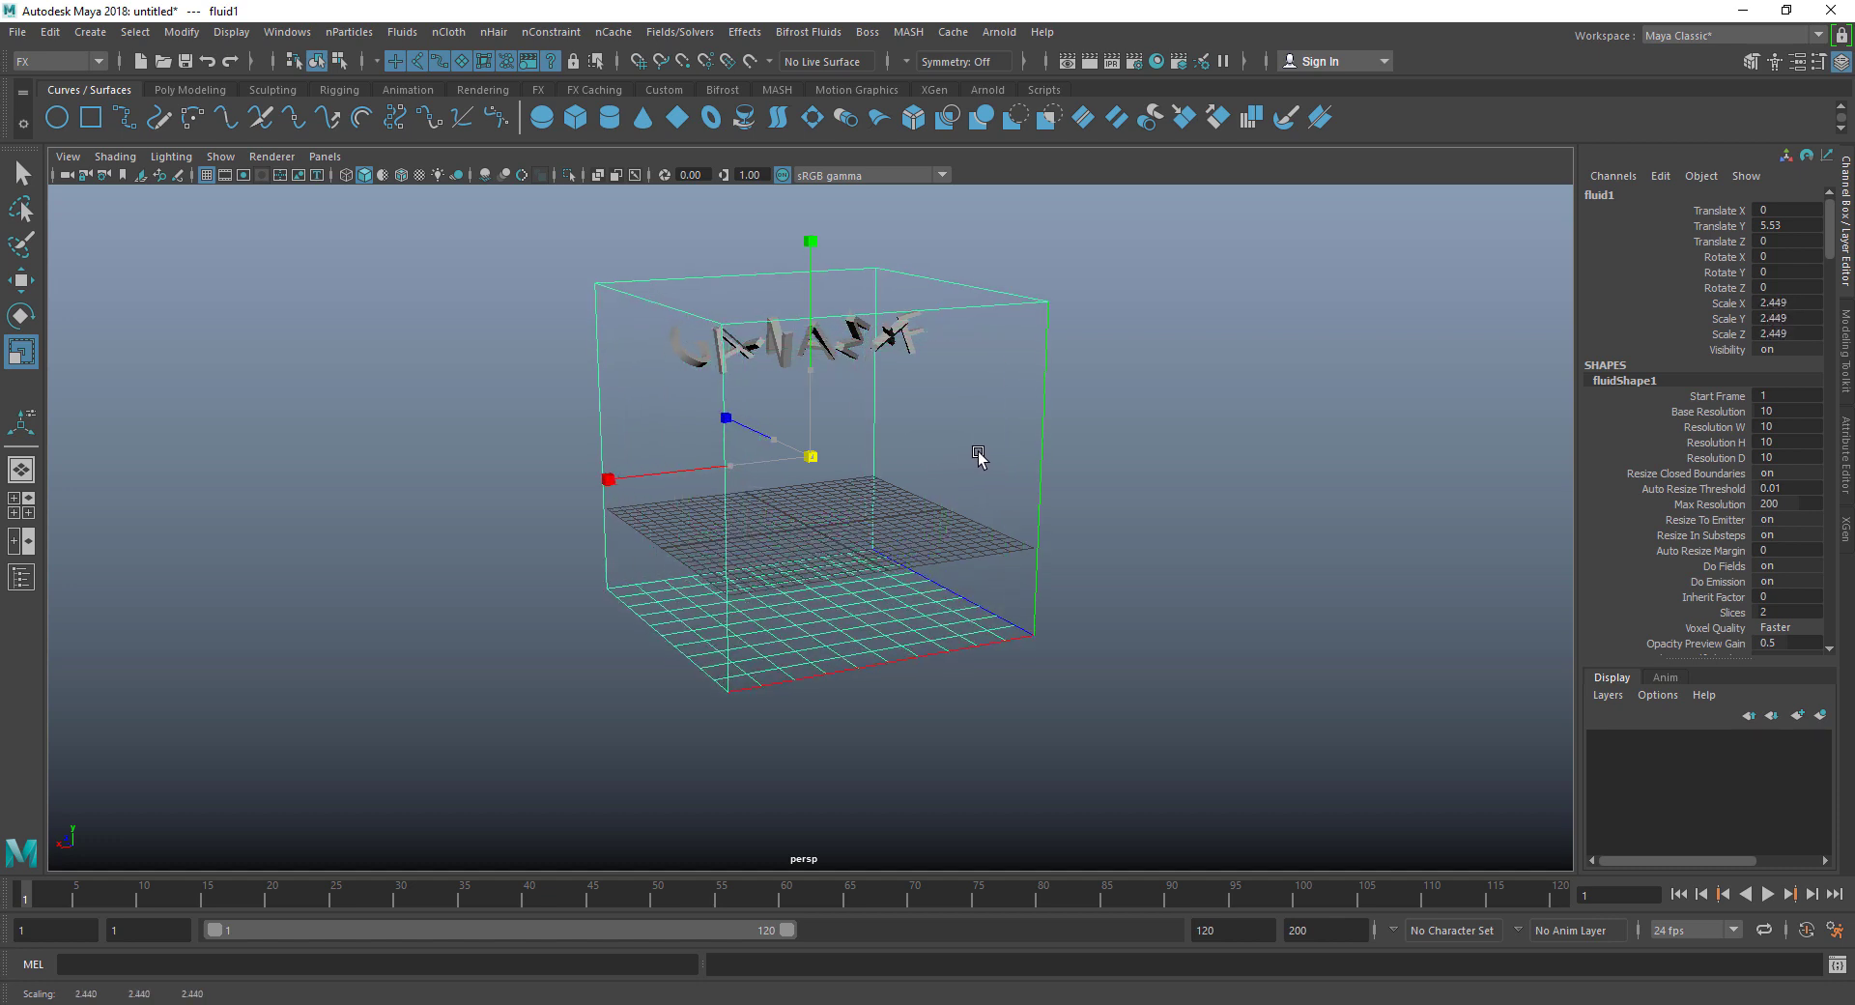
key("w")
left_click_drag(810, 392, 798, 298)
key("f")
left_click_drag(731, 739, 824, 675, "alt")
key("r")
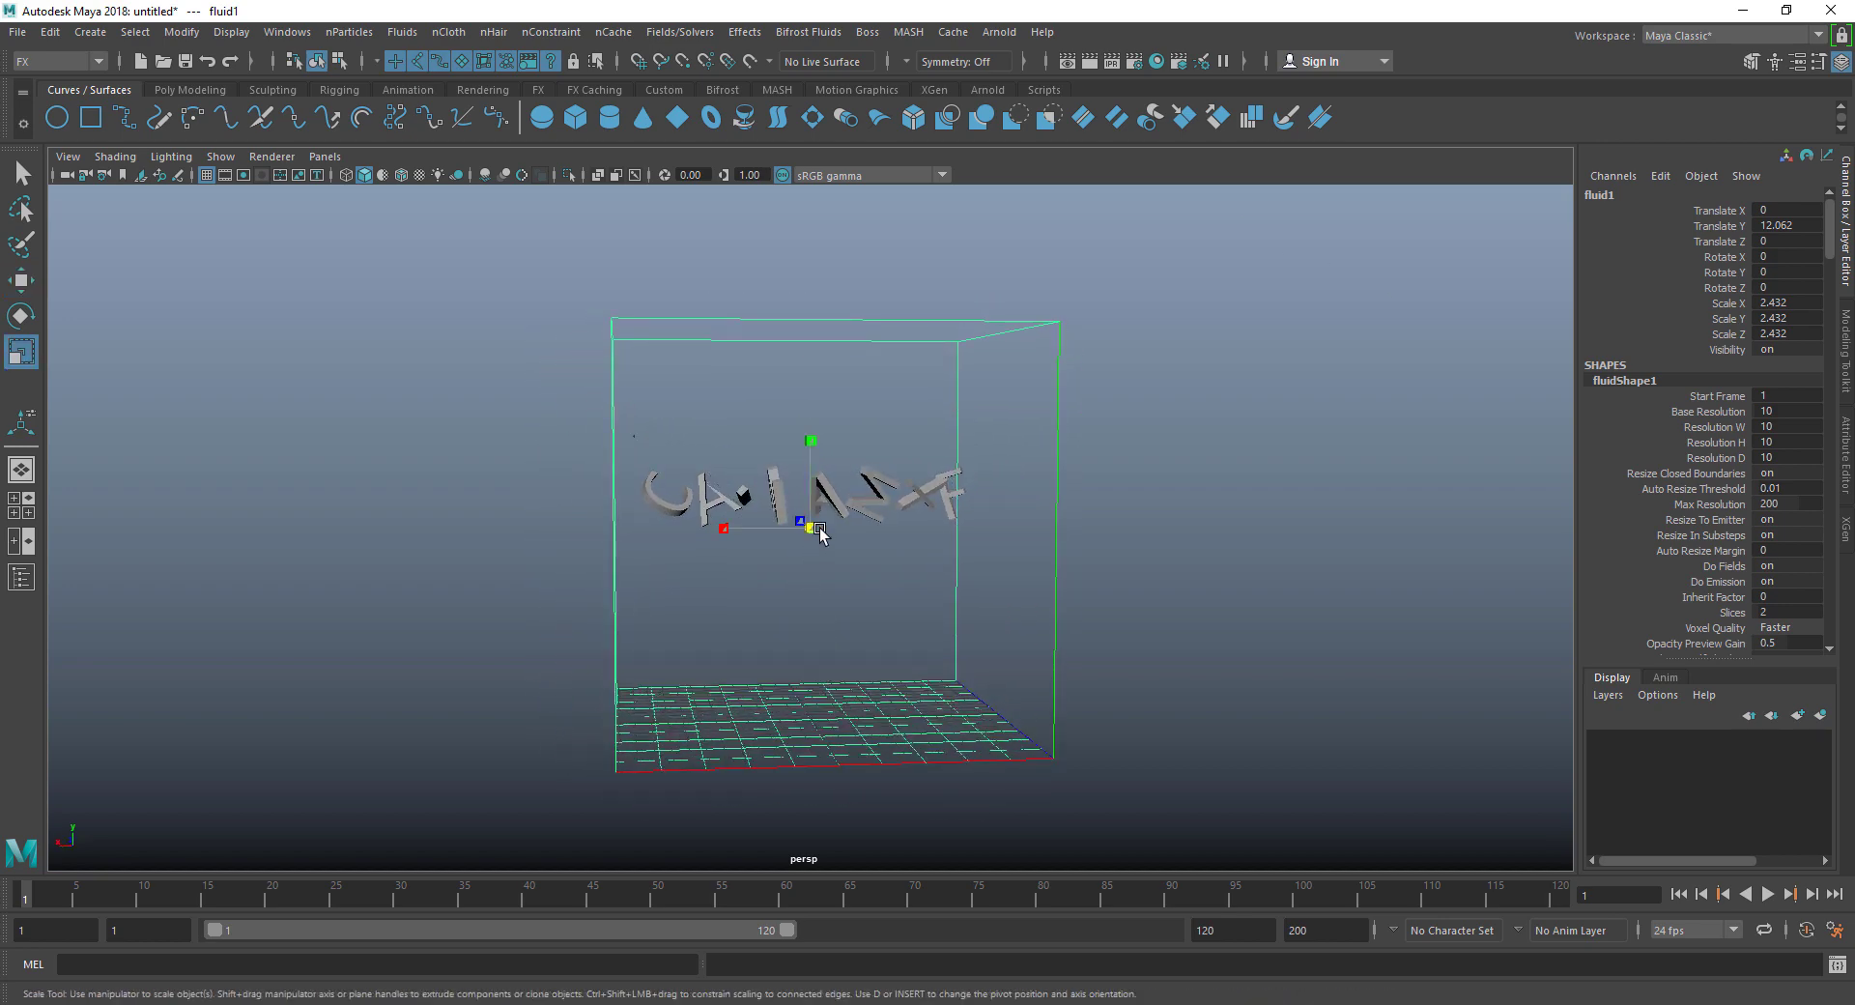
left_click_drag(812, 525, 884, 537)
key("w")
left_click_drag(814, 454, 1041, 633)
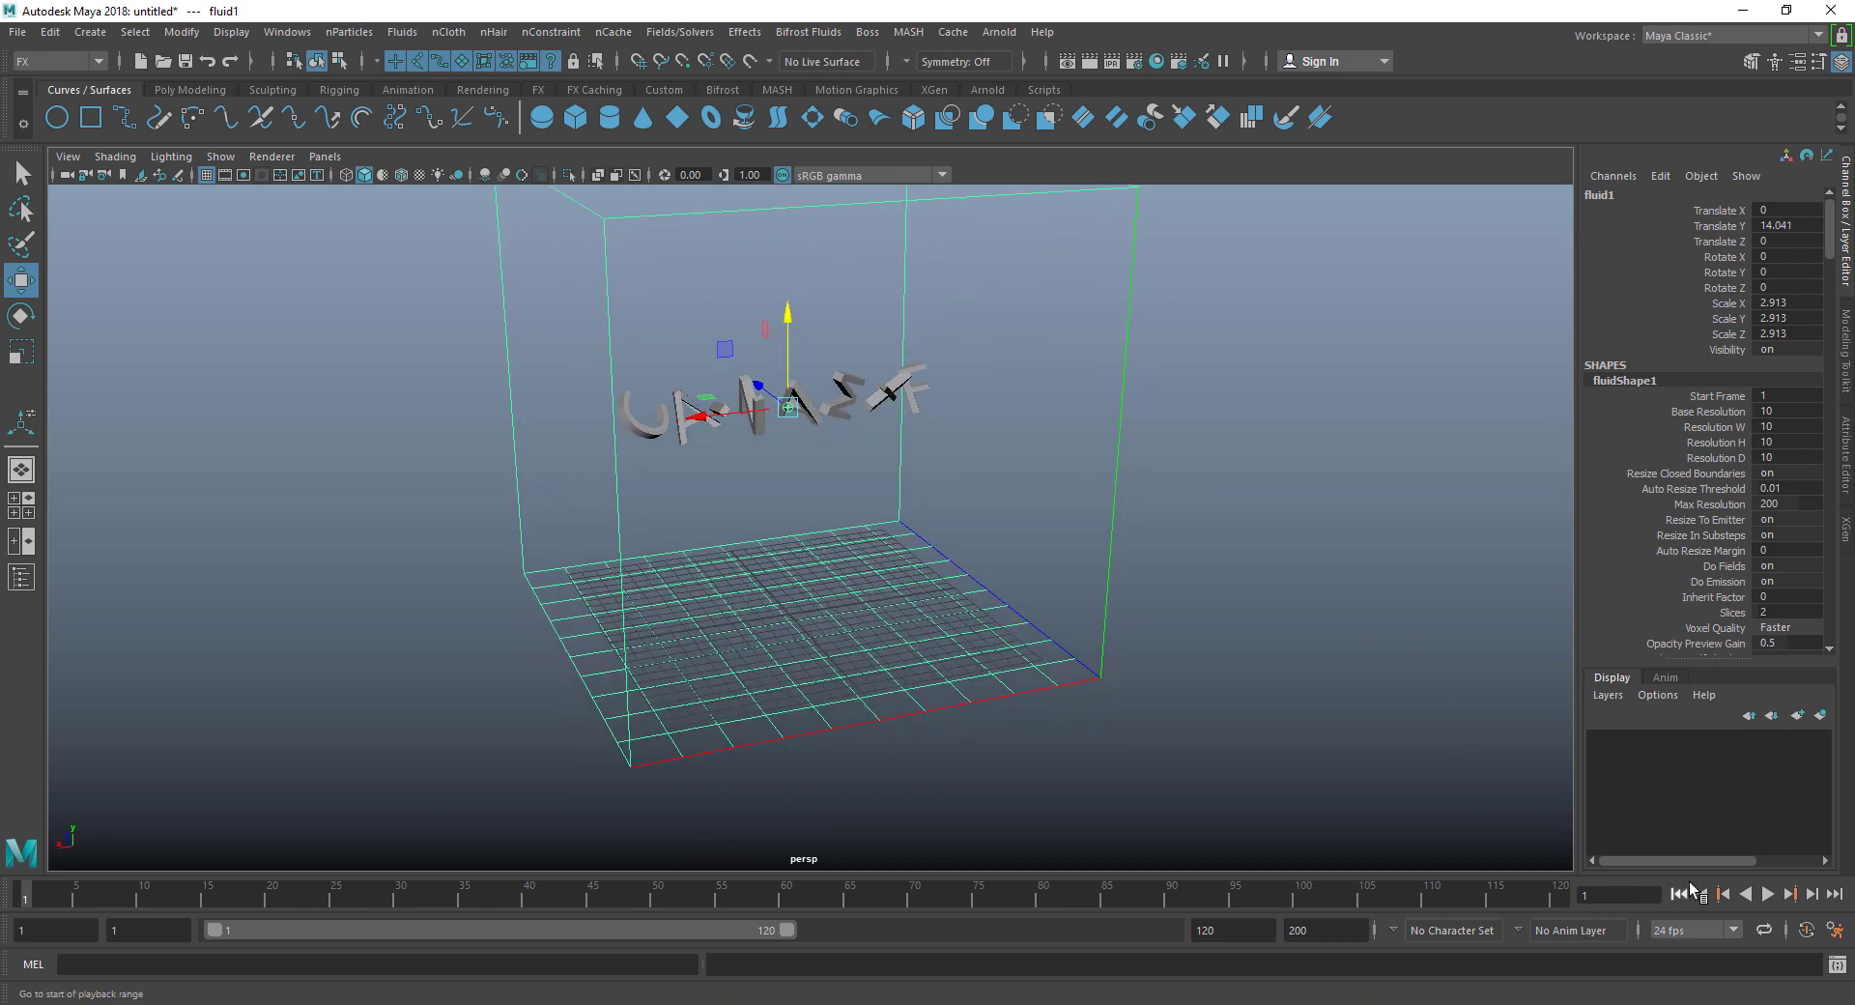
left_click(1300, 755)
Step: Show the fluid container's attributes and play the smoke simulation to frame 30
left_click_drag(839, 616, 910, 653, "alt")
key("ctrl+a")
left_click_drag(766, 657, 817, 629, "alt")
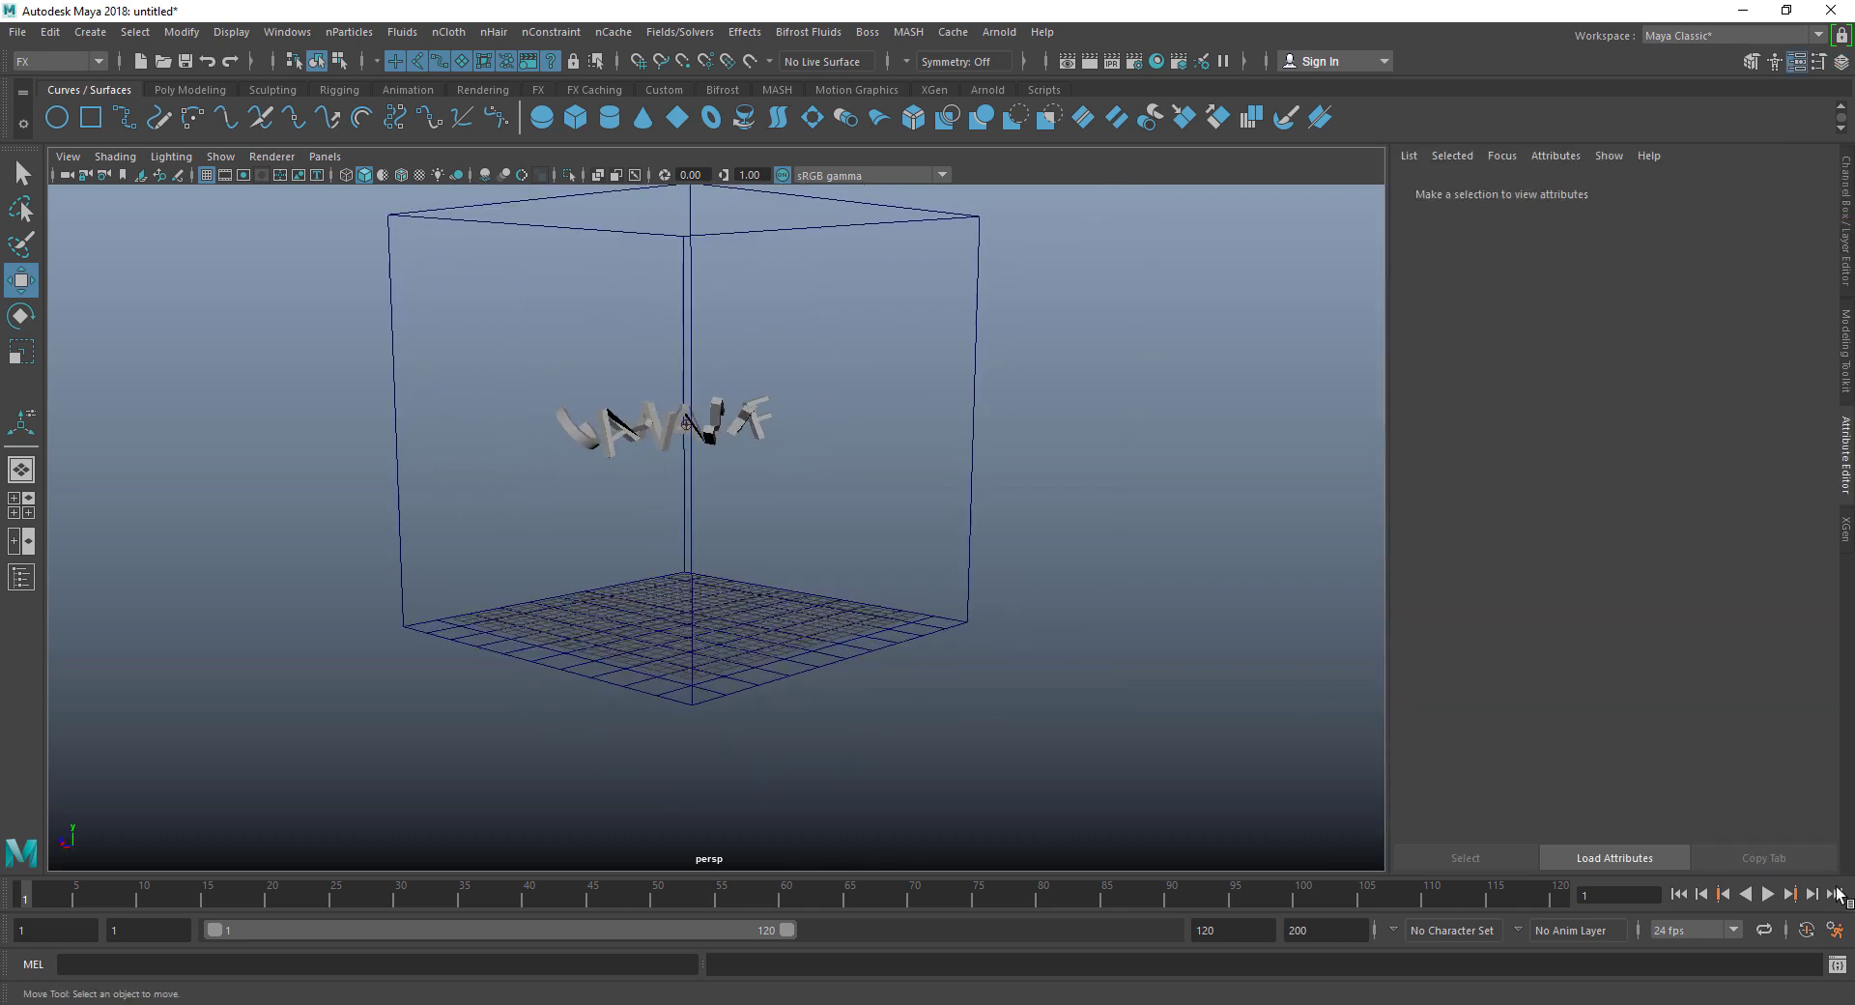
left_click(867, 640)
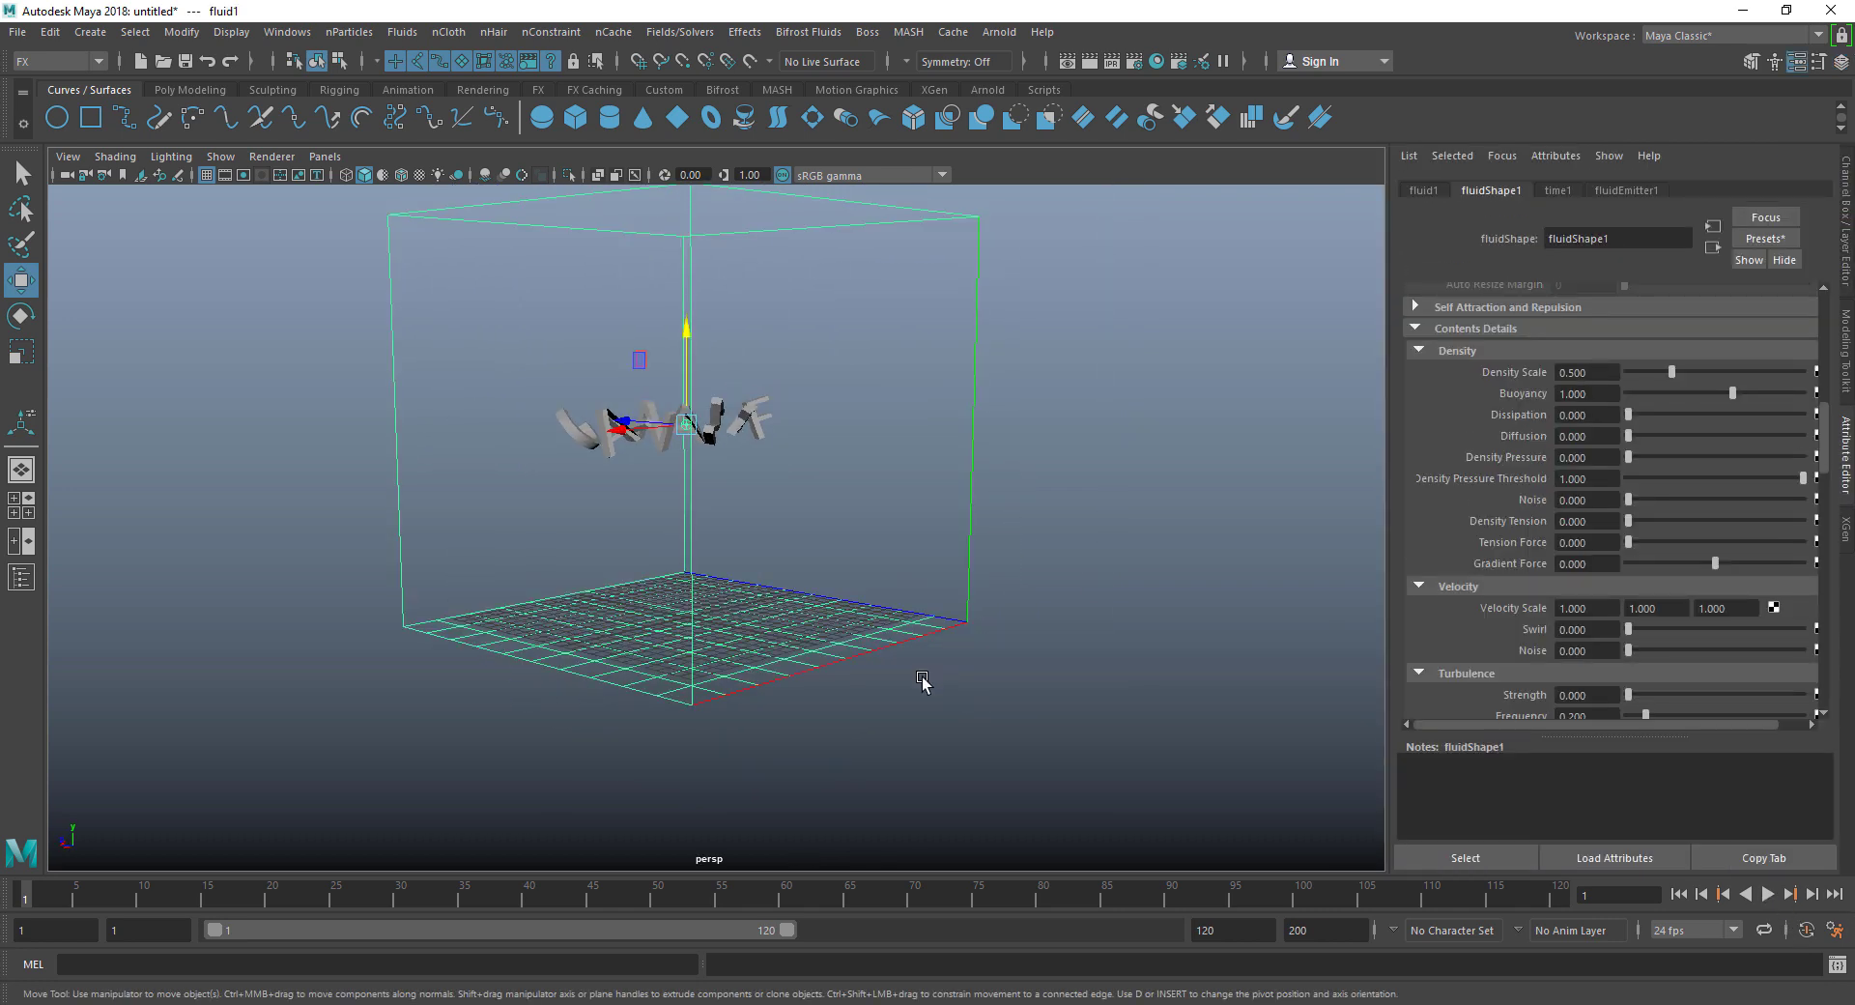
left_click_drag(919, 678, 811, 617, "alt")
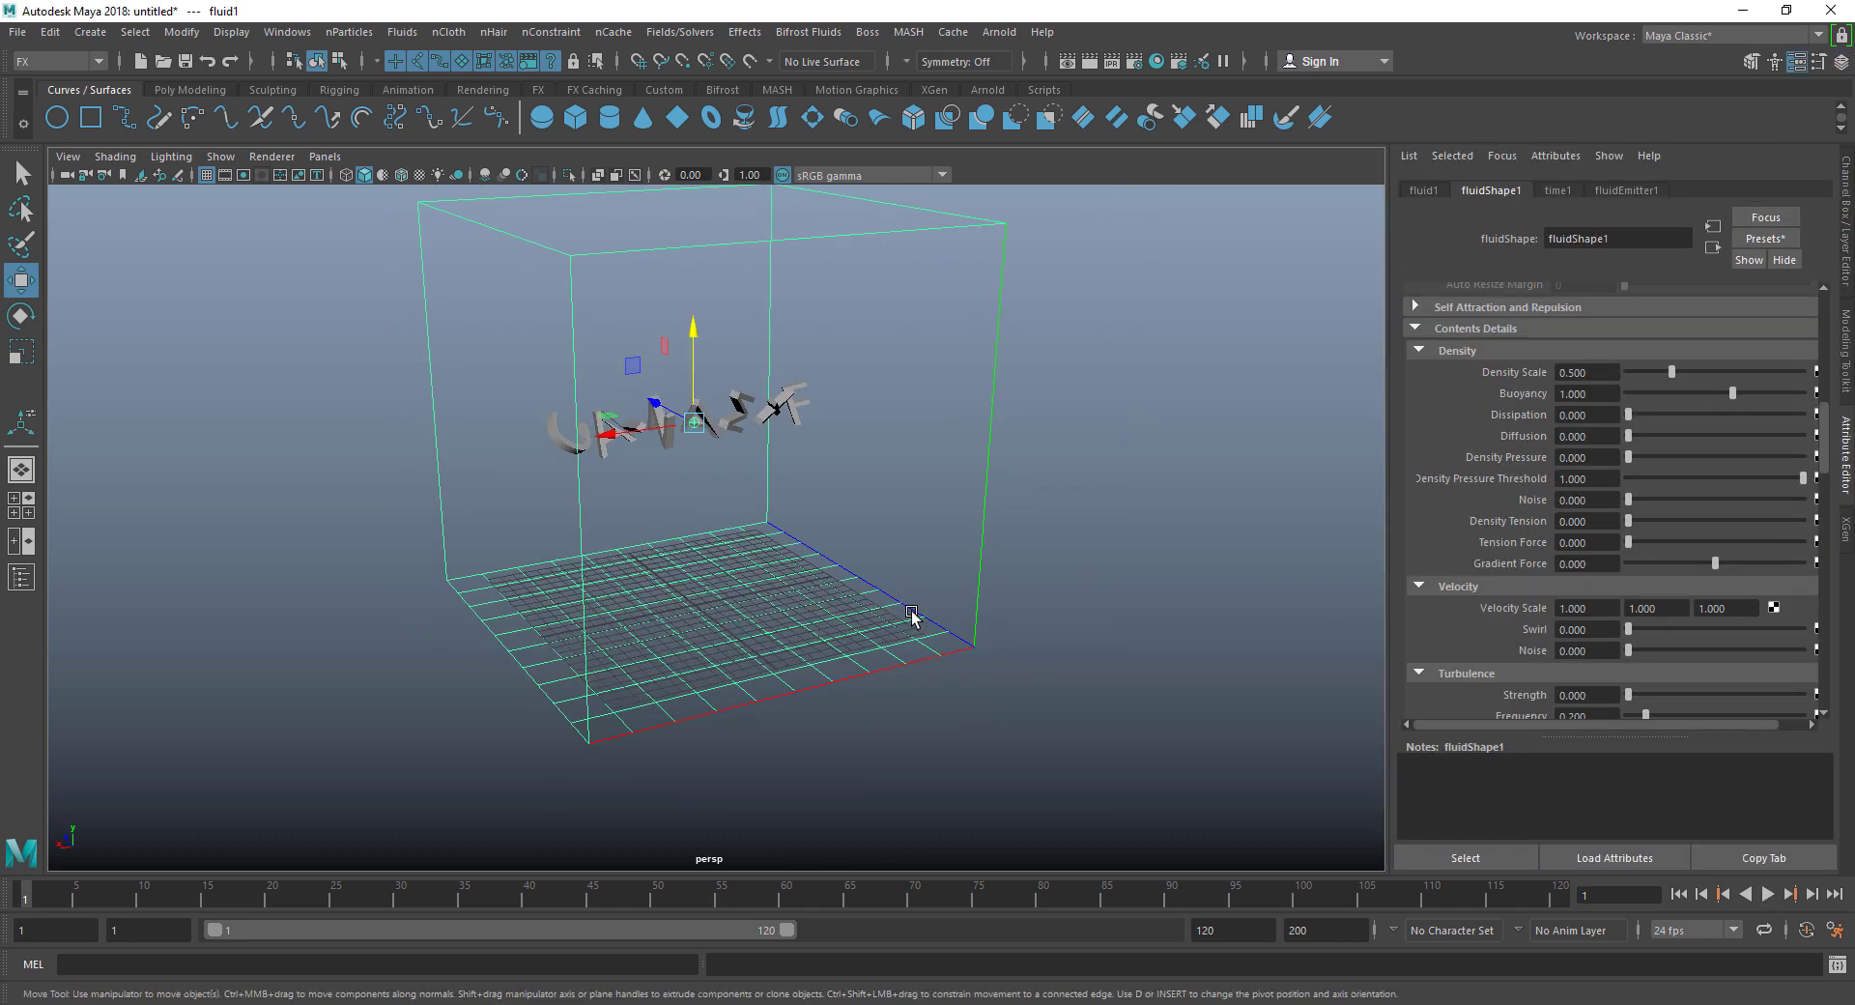
left_click(1766, 895)
left_click(1767, 895)
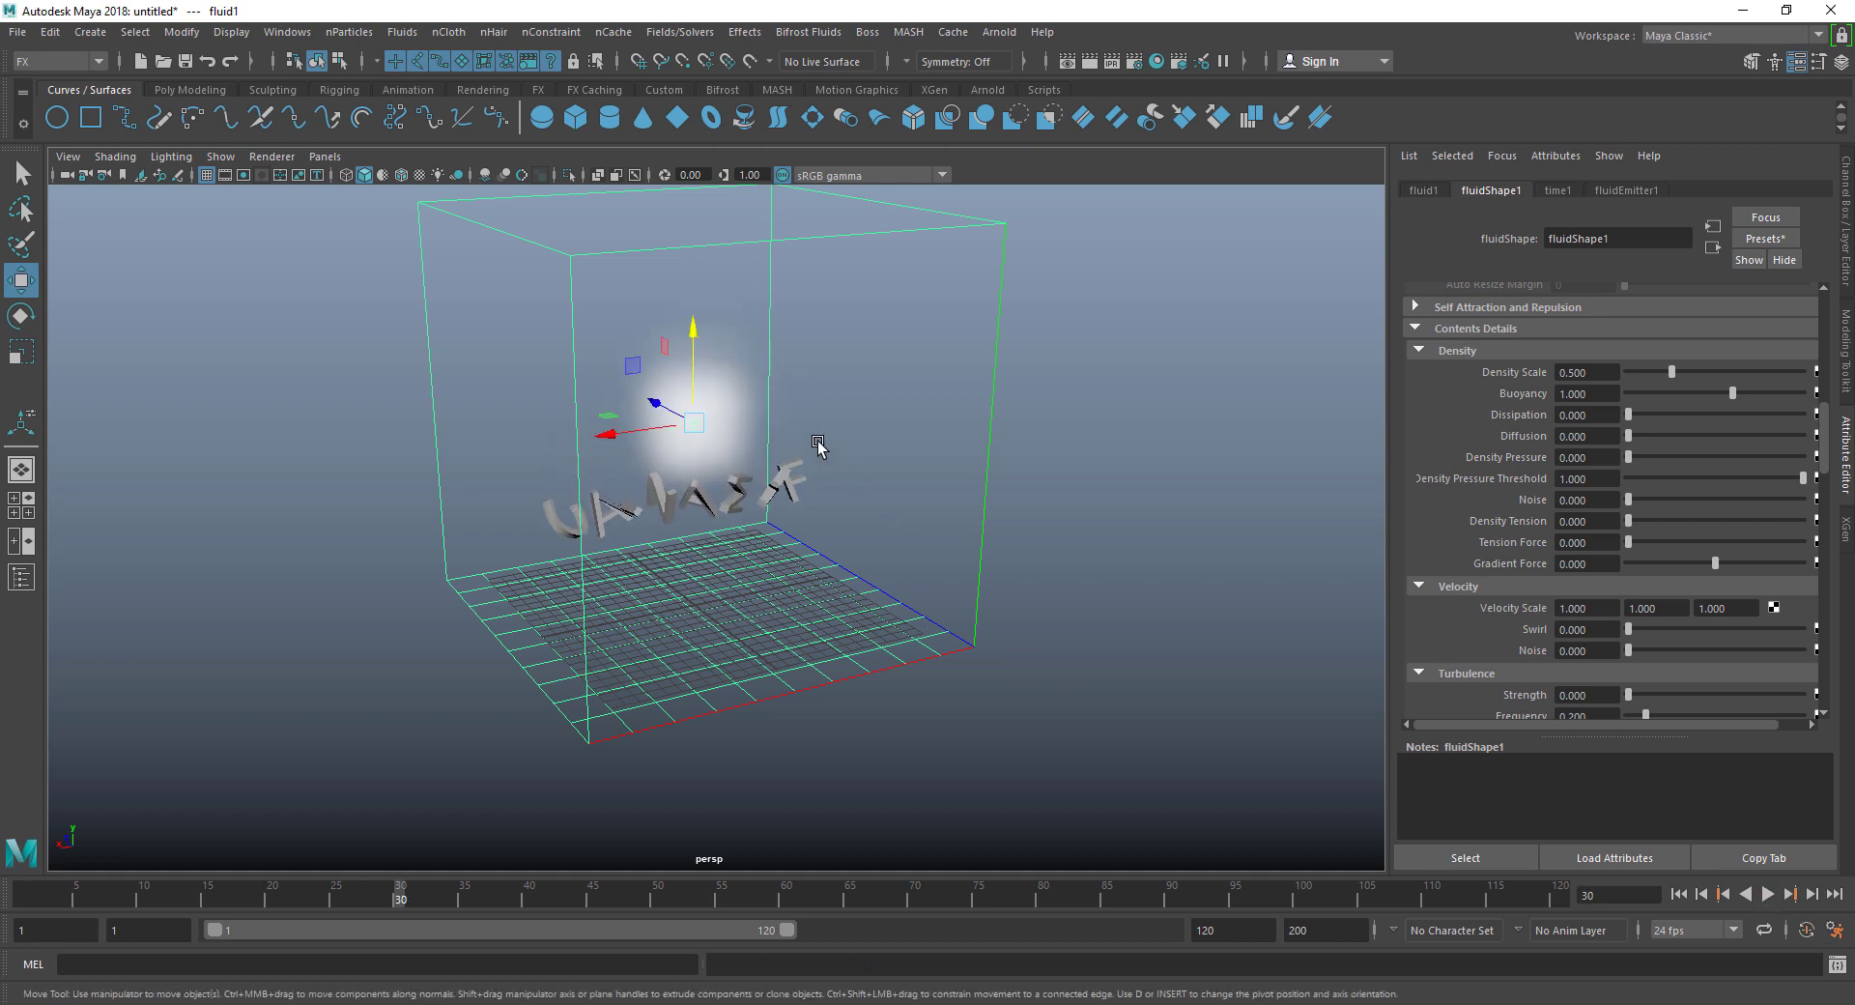
Step: Examine the smoke coming from the emitter at the container's centre from several angles at frame 30
left_click(695, 415)
left_click(713, 437)
left_click(688, 417)
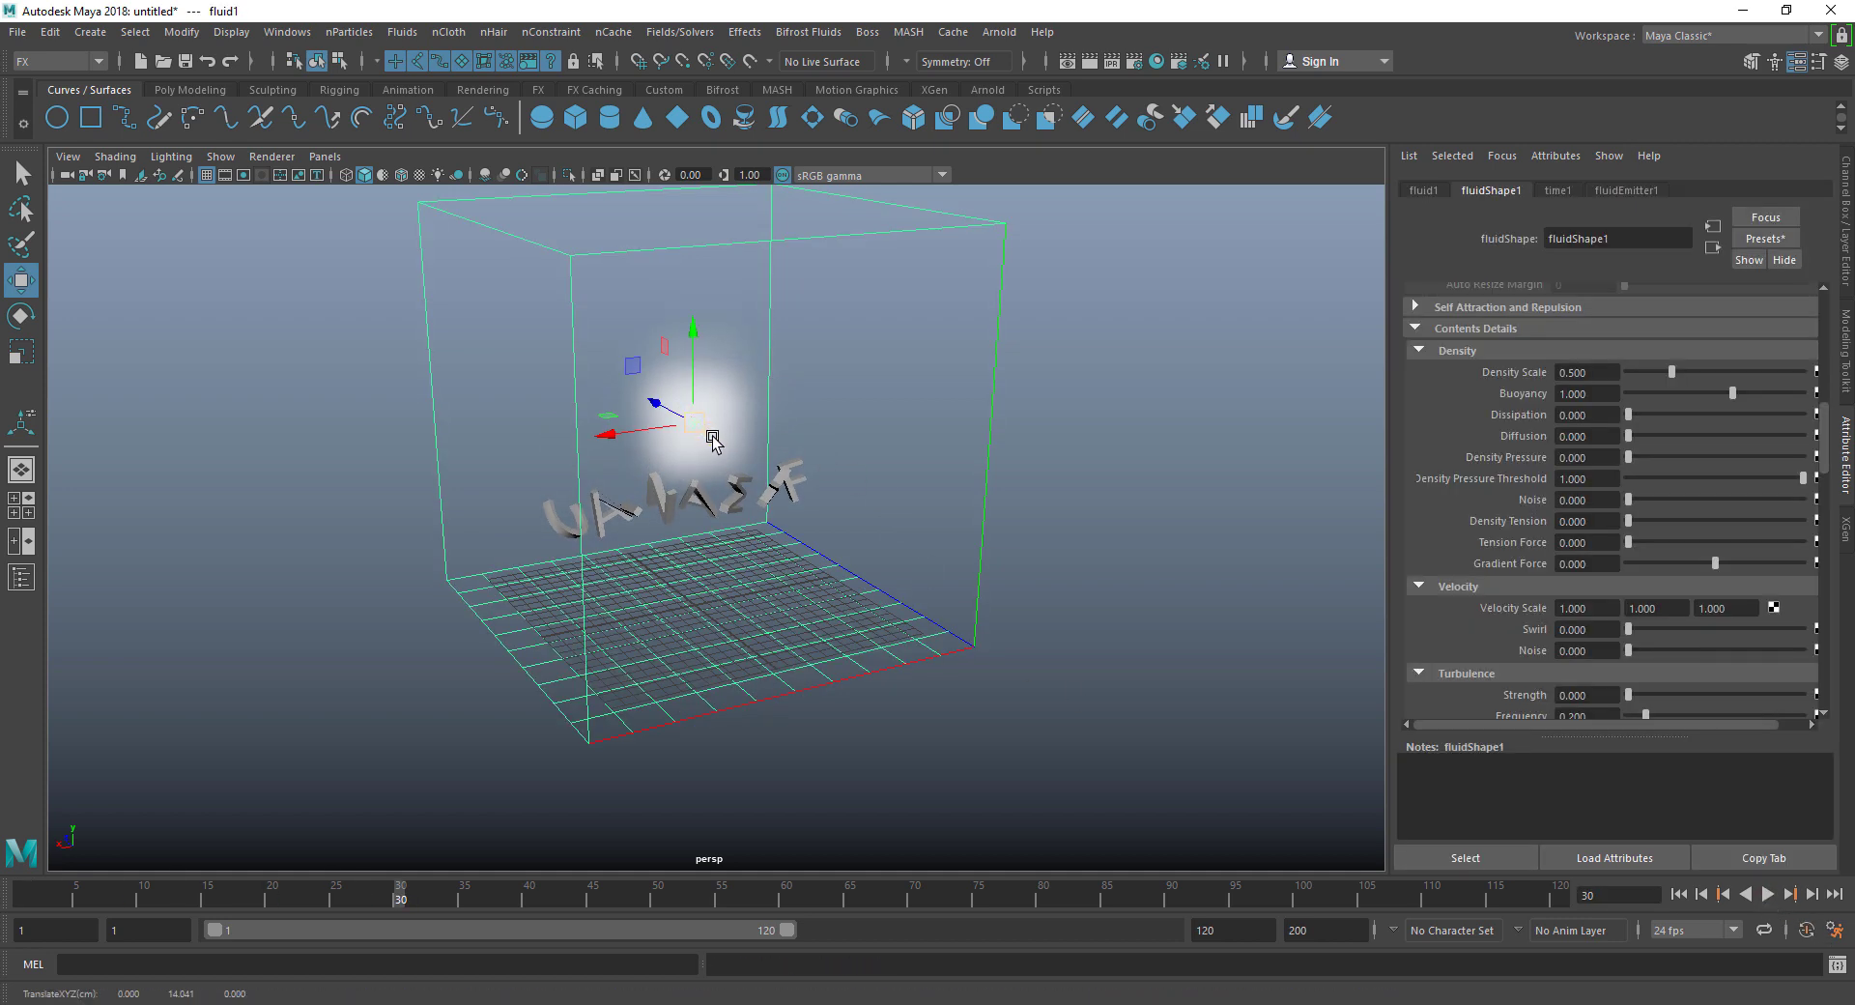
left_click(882, 440)
left_click_drag(773, 540, 684, 433, "alt")
left_click(705, 417)
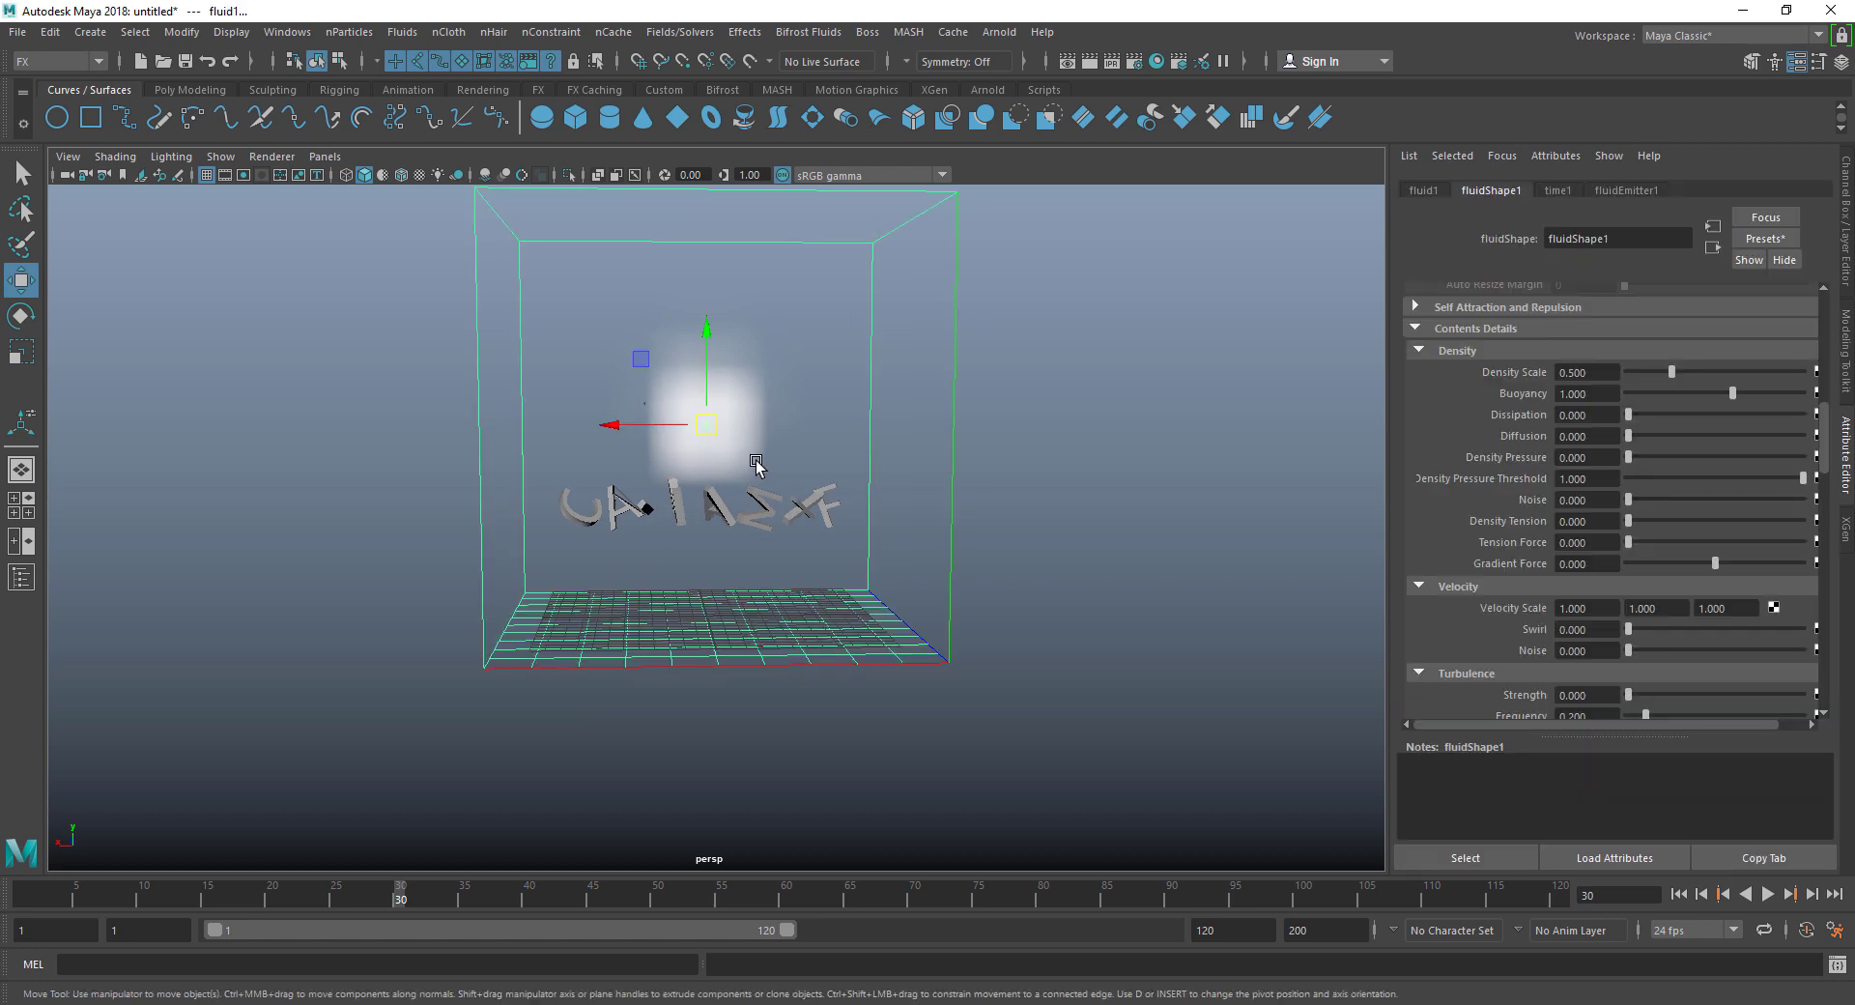
scroll(757, 462, "up", 4)
left_click_drag(705, 508, 655, 421, "alt")
left_click(845, 328)
left_click(679, 350)
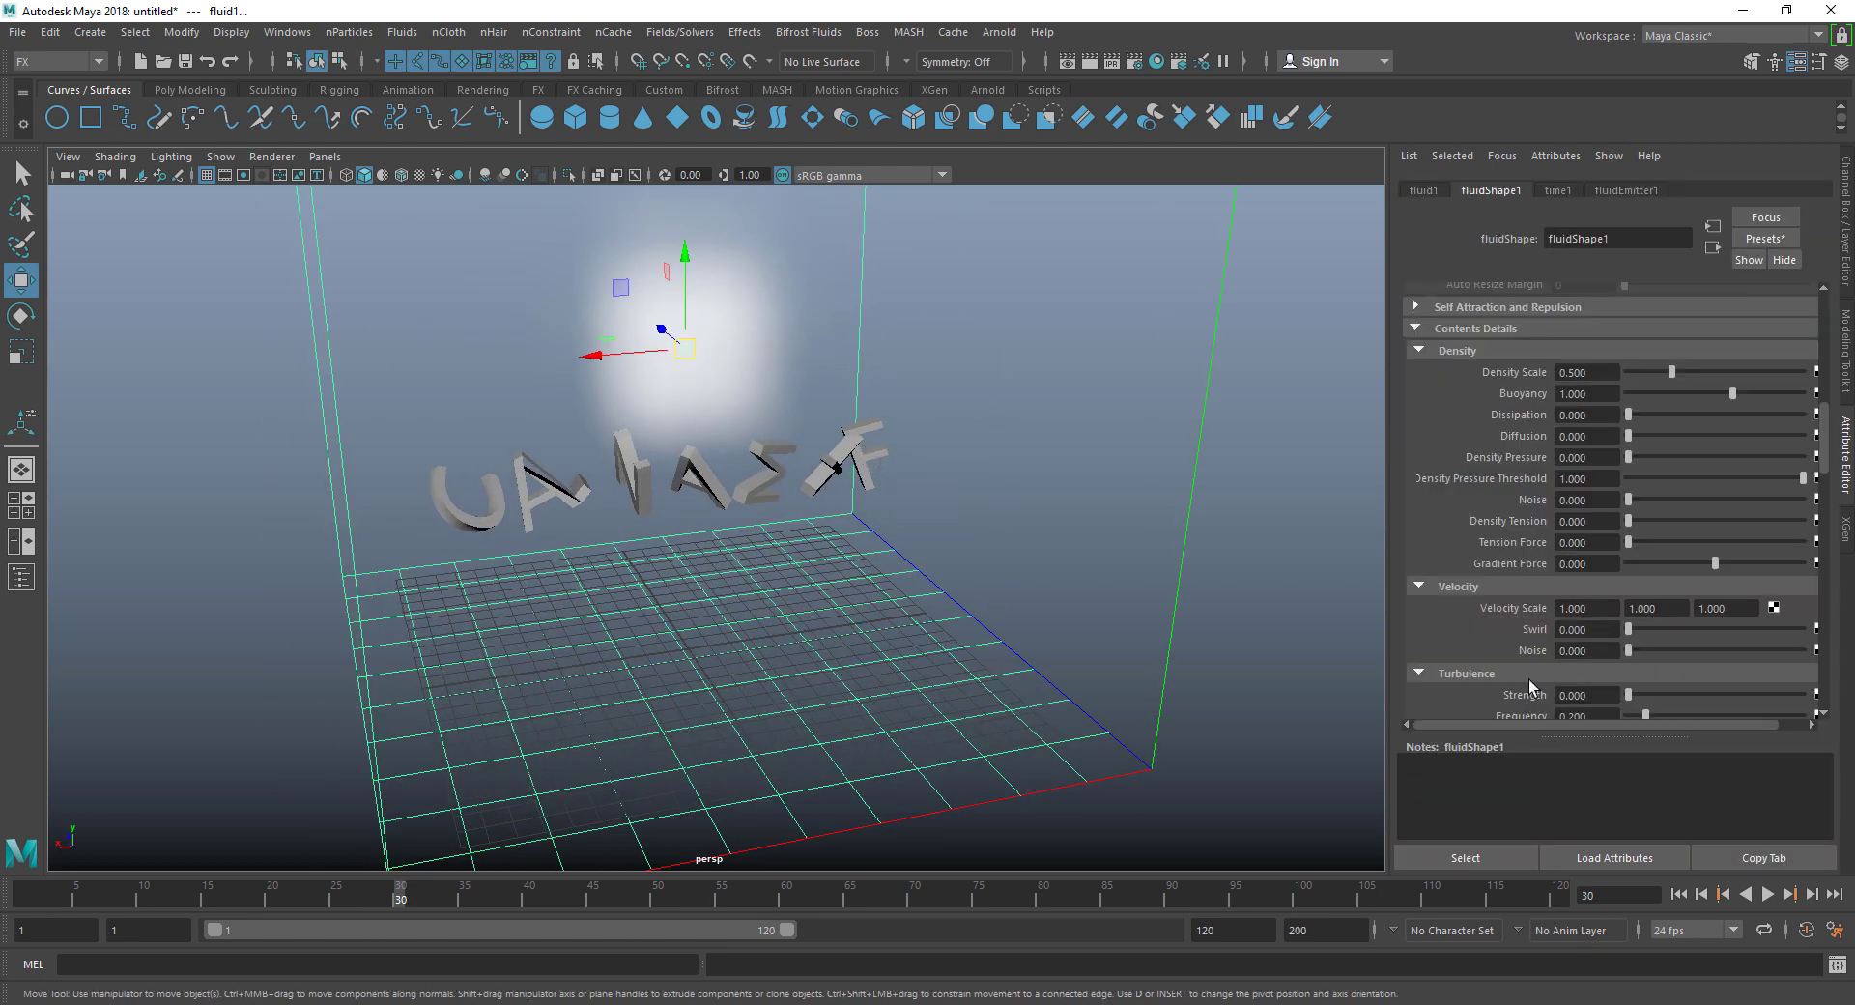
left_click_drag(667, 487, 708, 613, "alt")
Step: Replay the smoke simulation from frame 1 to frame 50 and return to the first frame
left_click(1689, 892)
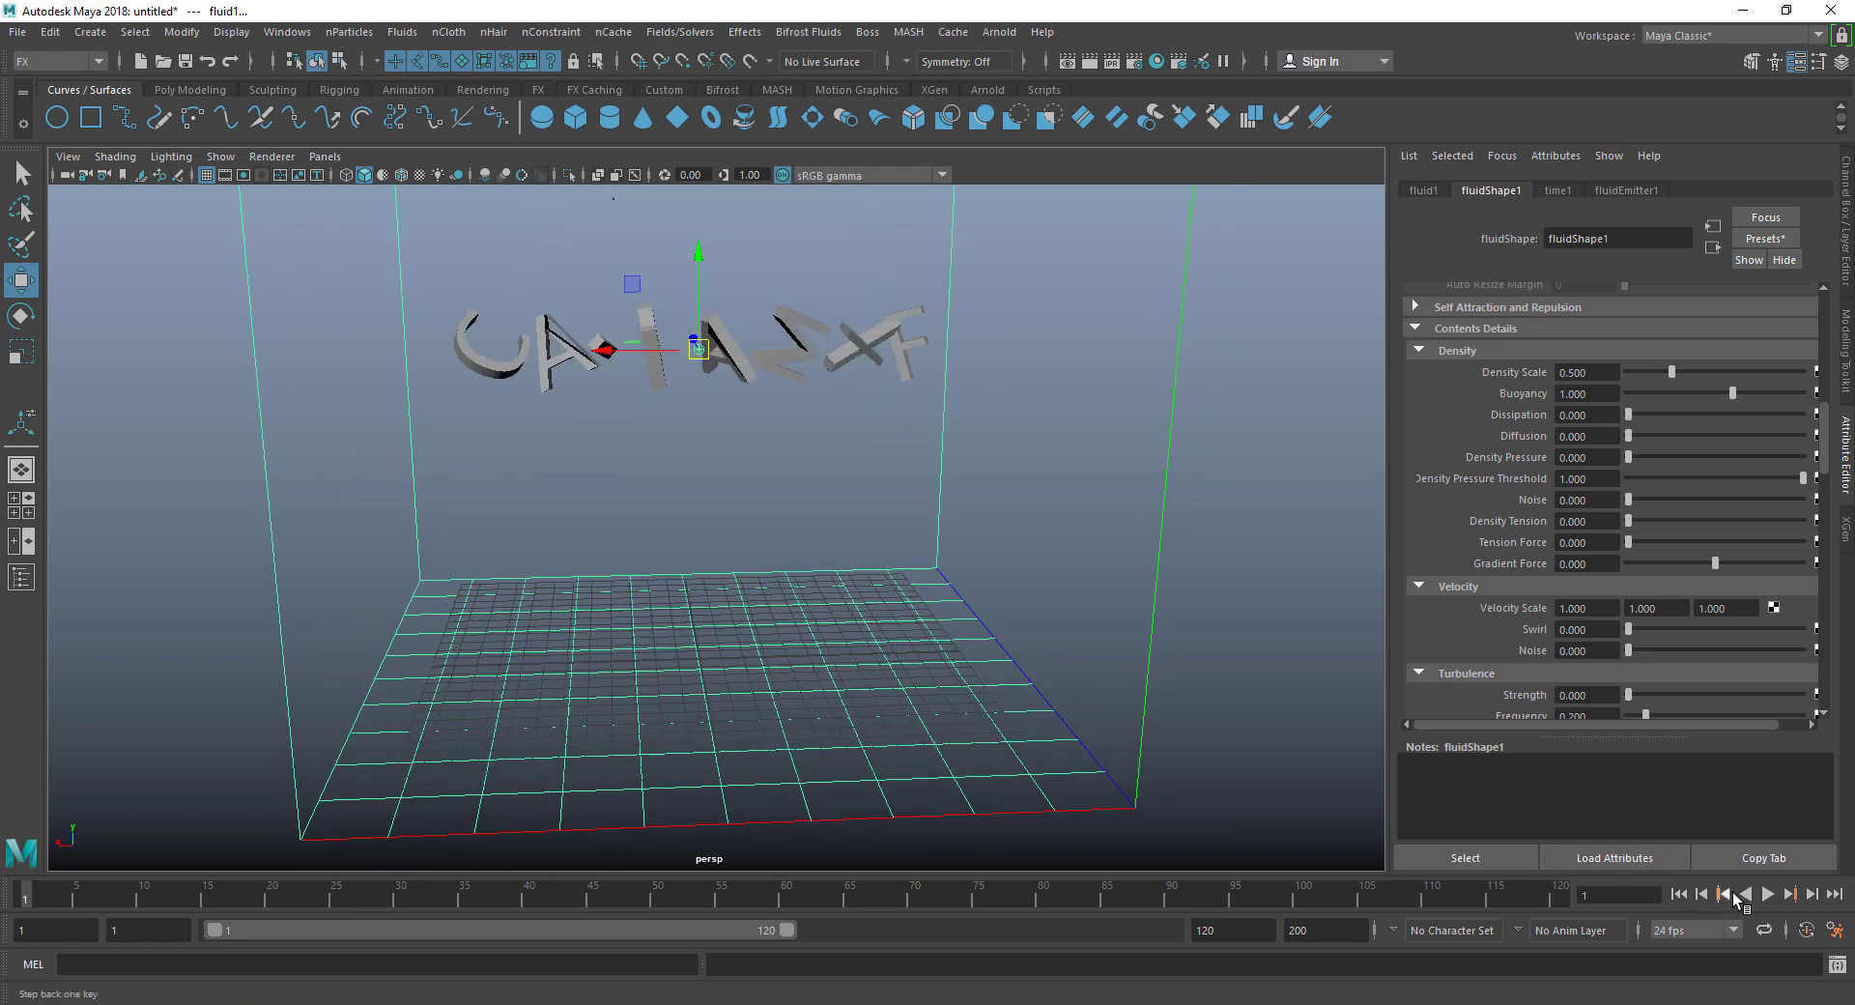
left_click(1767, 895)
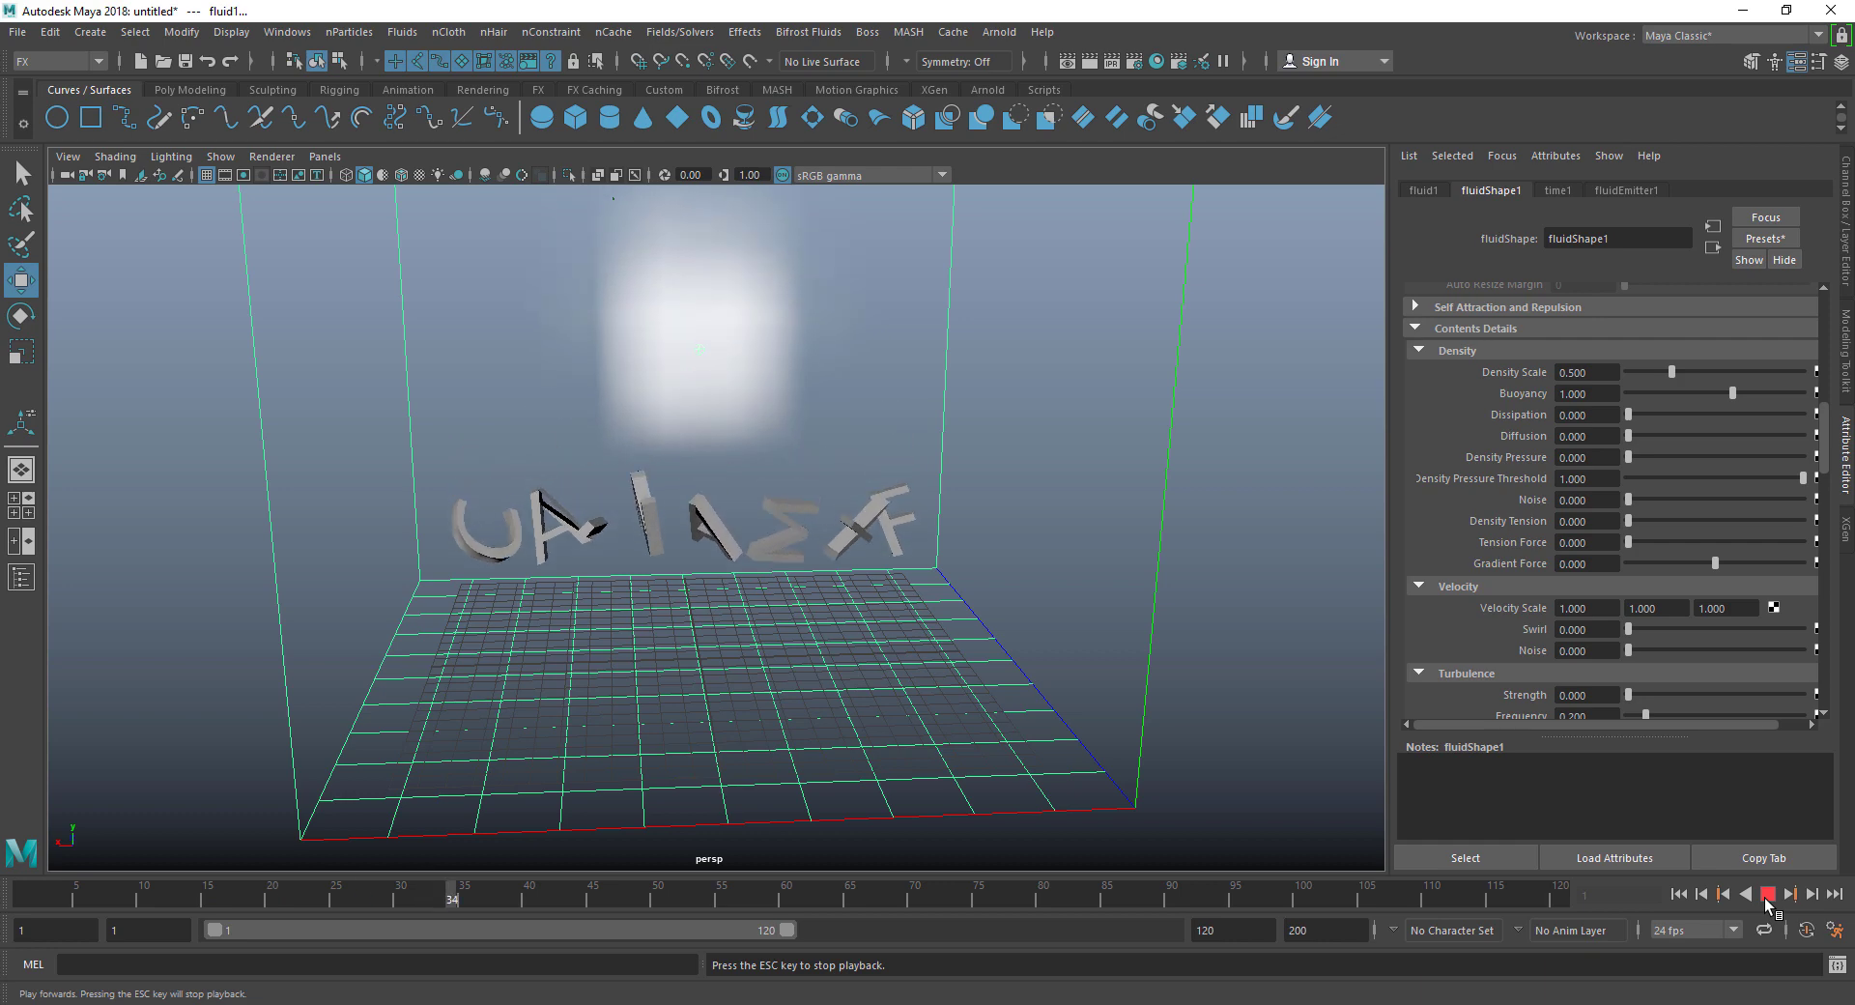
left_click(1766, 902)
middle_click_drag(682, 464, 644, 425, "alt")
scroll(645, 425, "down", 2)
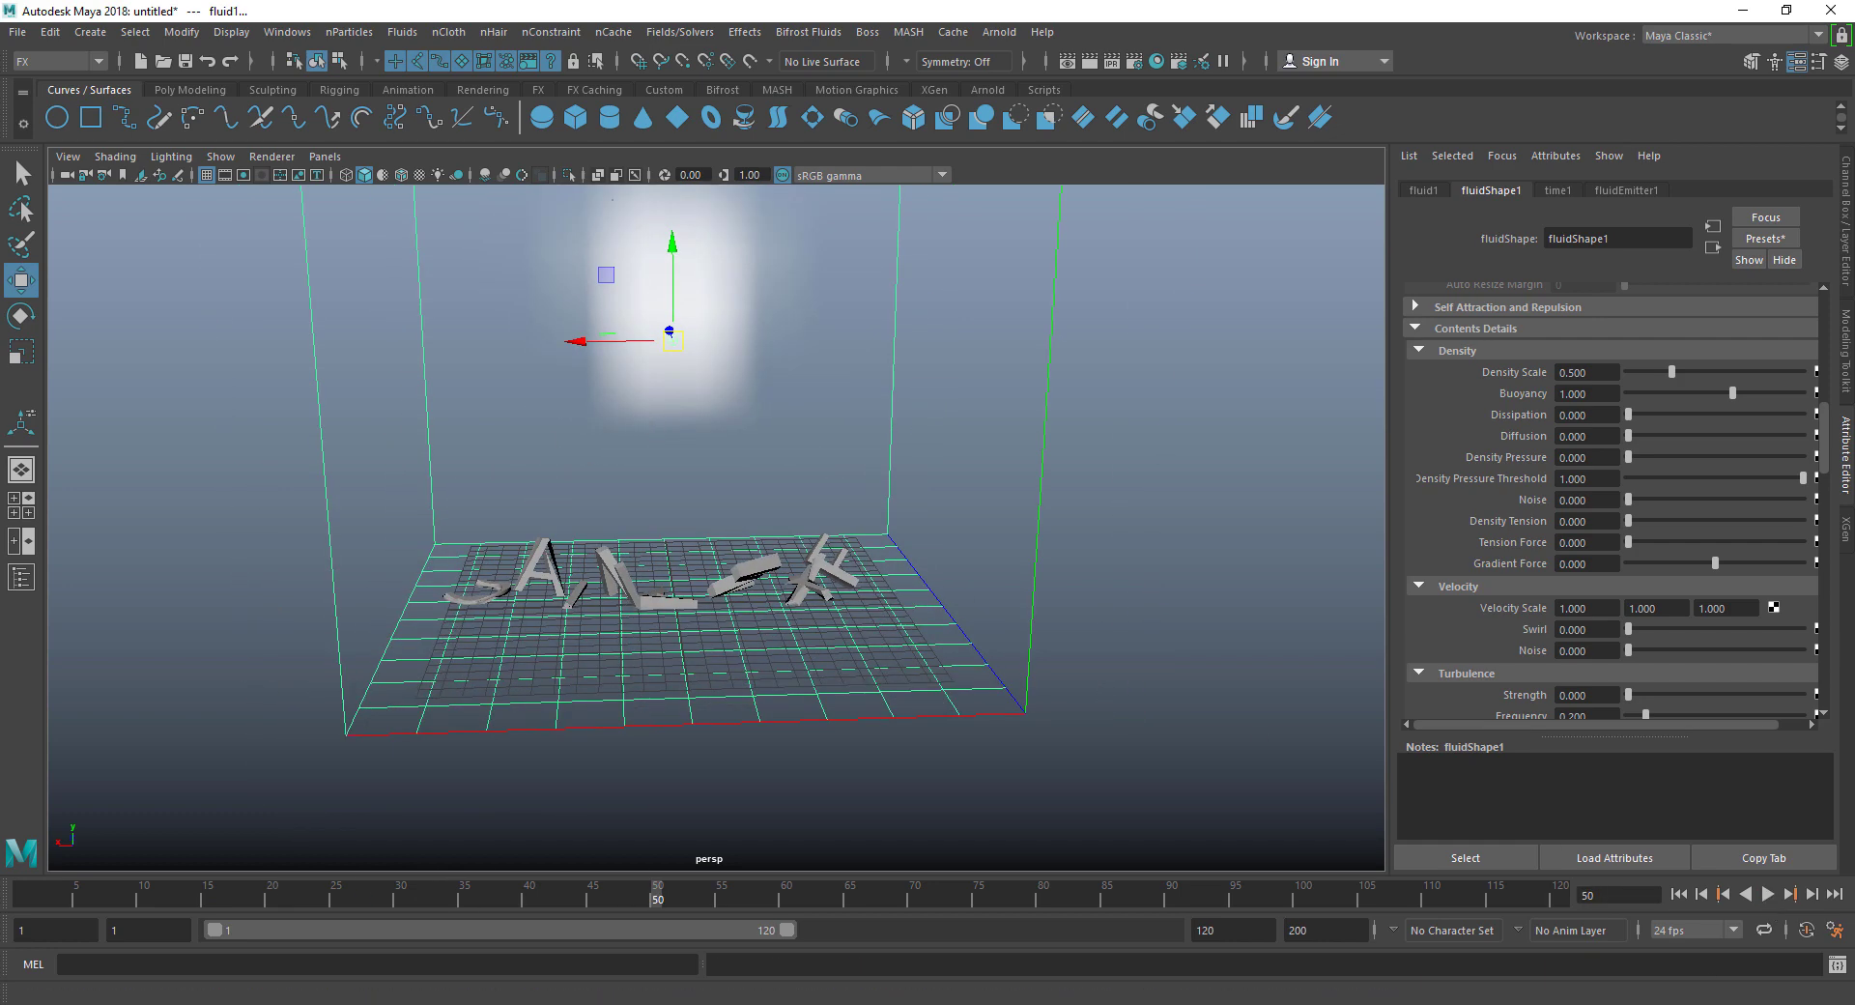
left_click(1684, 896)
left_click_drag(736, 437, 717, 388, "alt")
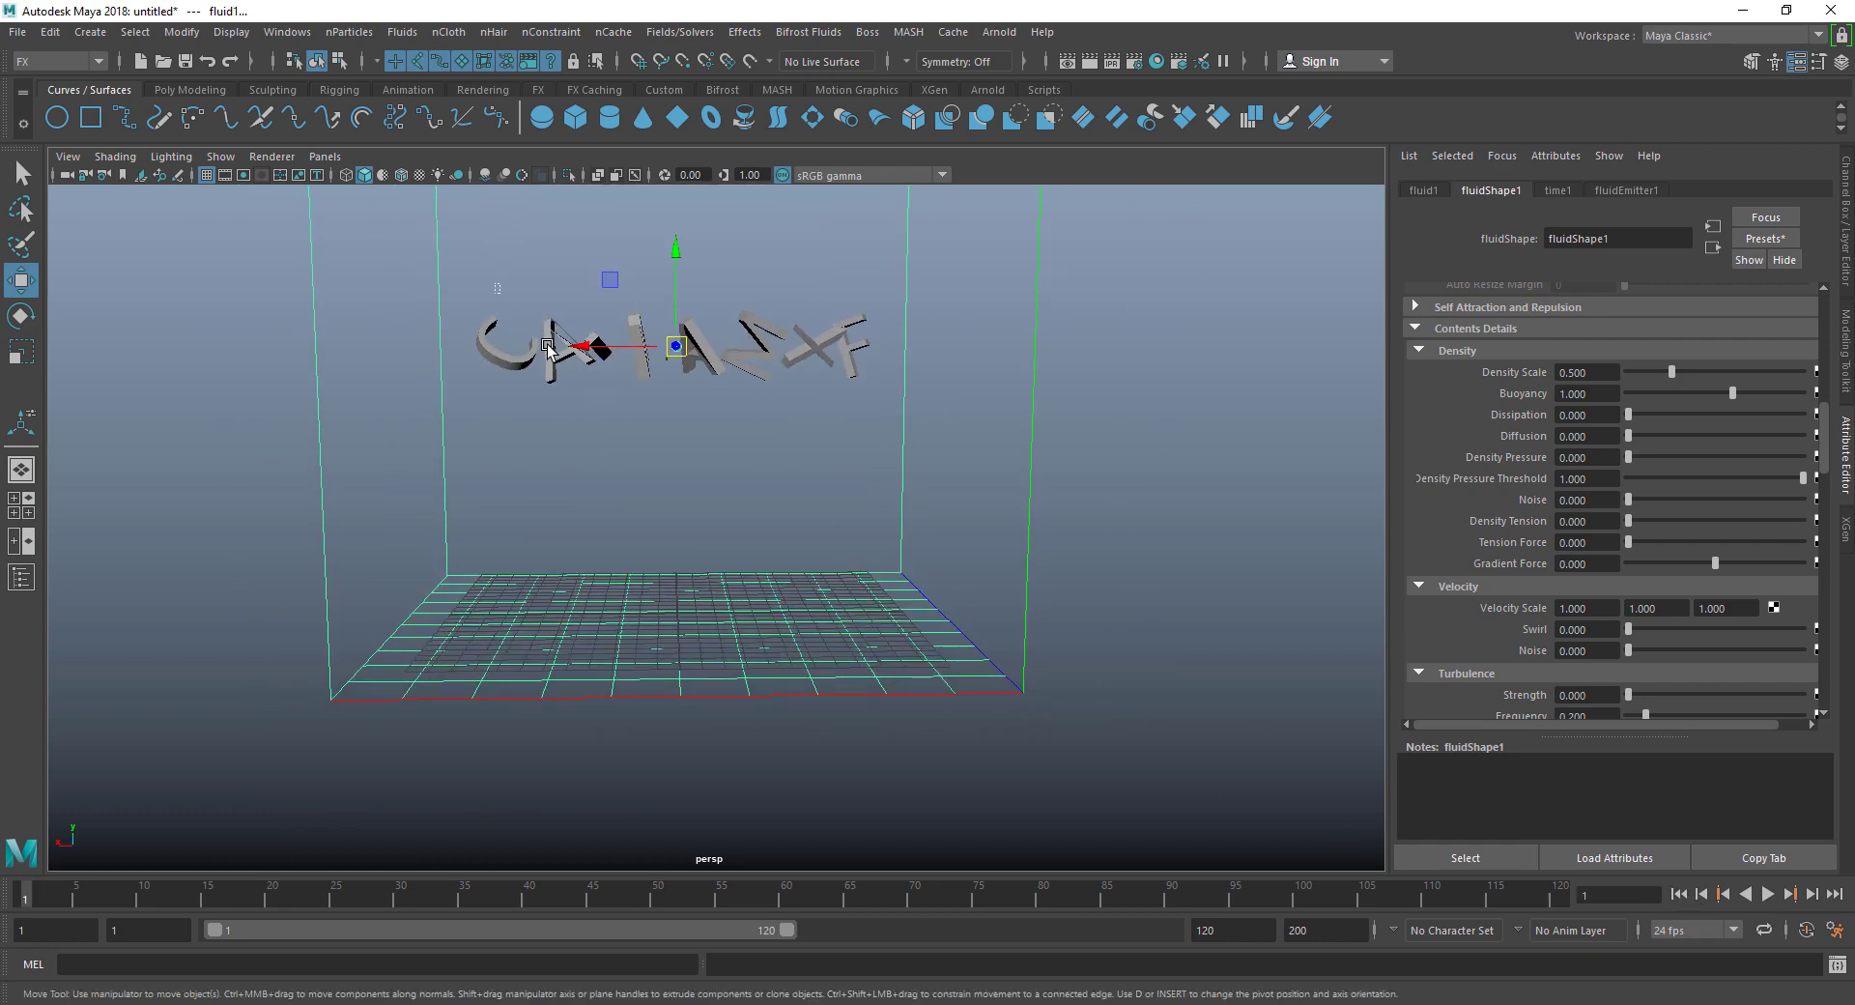
Step: Try to make the letters emit into the fluid container with Emit from Object, with the default emitter included in the selection
left_click_drag(492, 281, 862, 417)
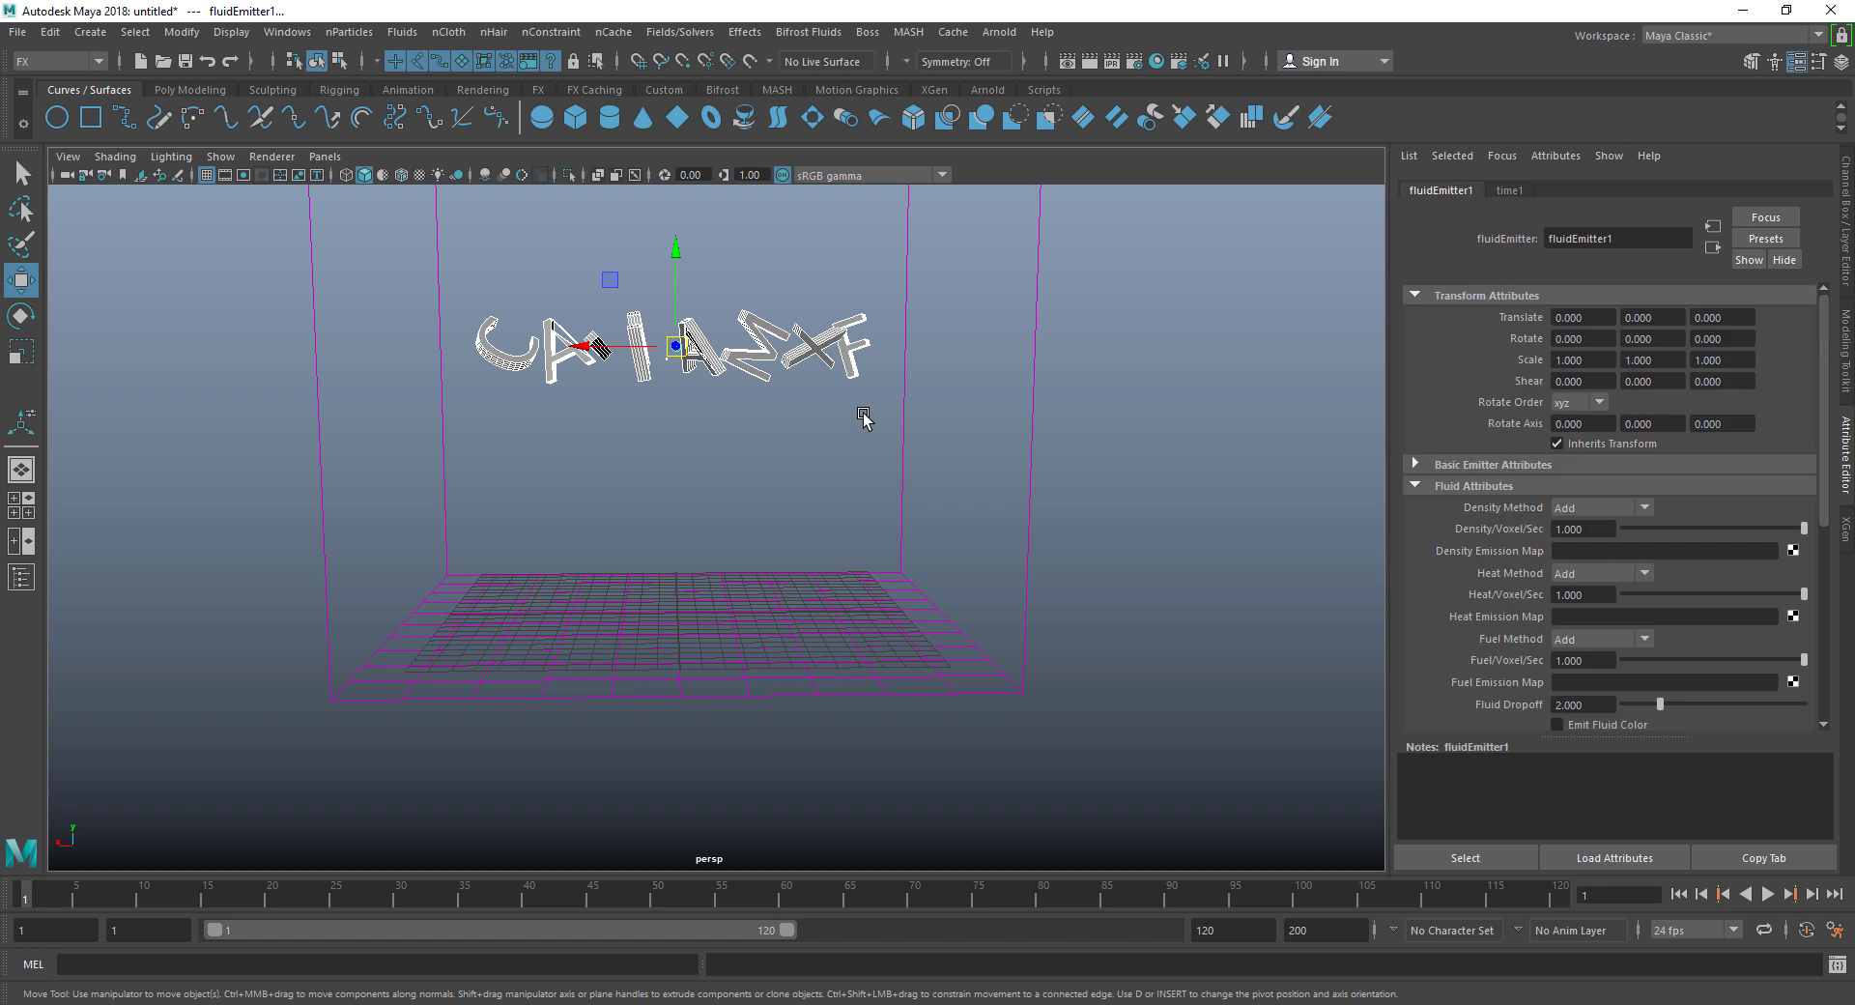
left_click(845, 611, "shift")
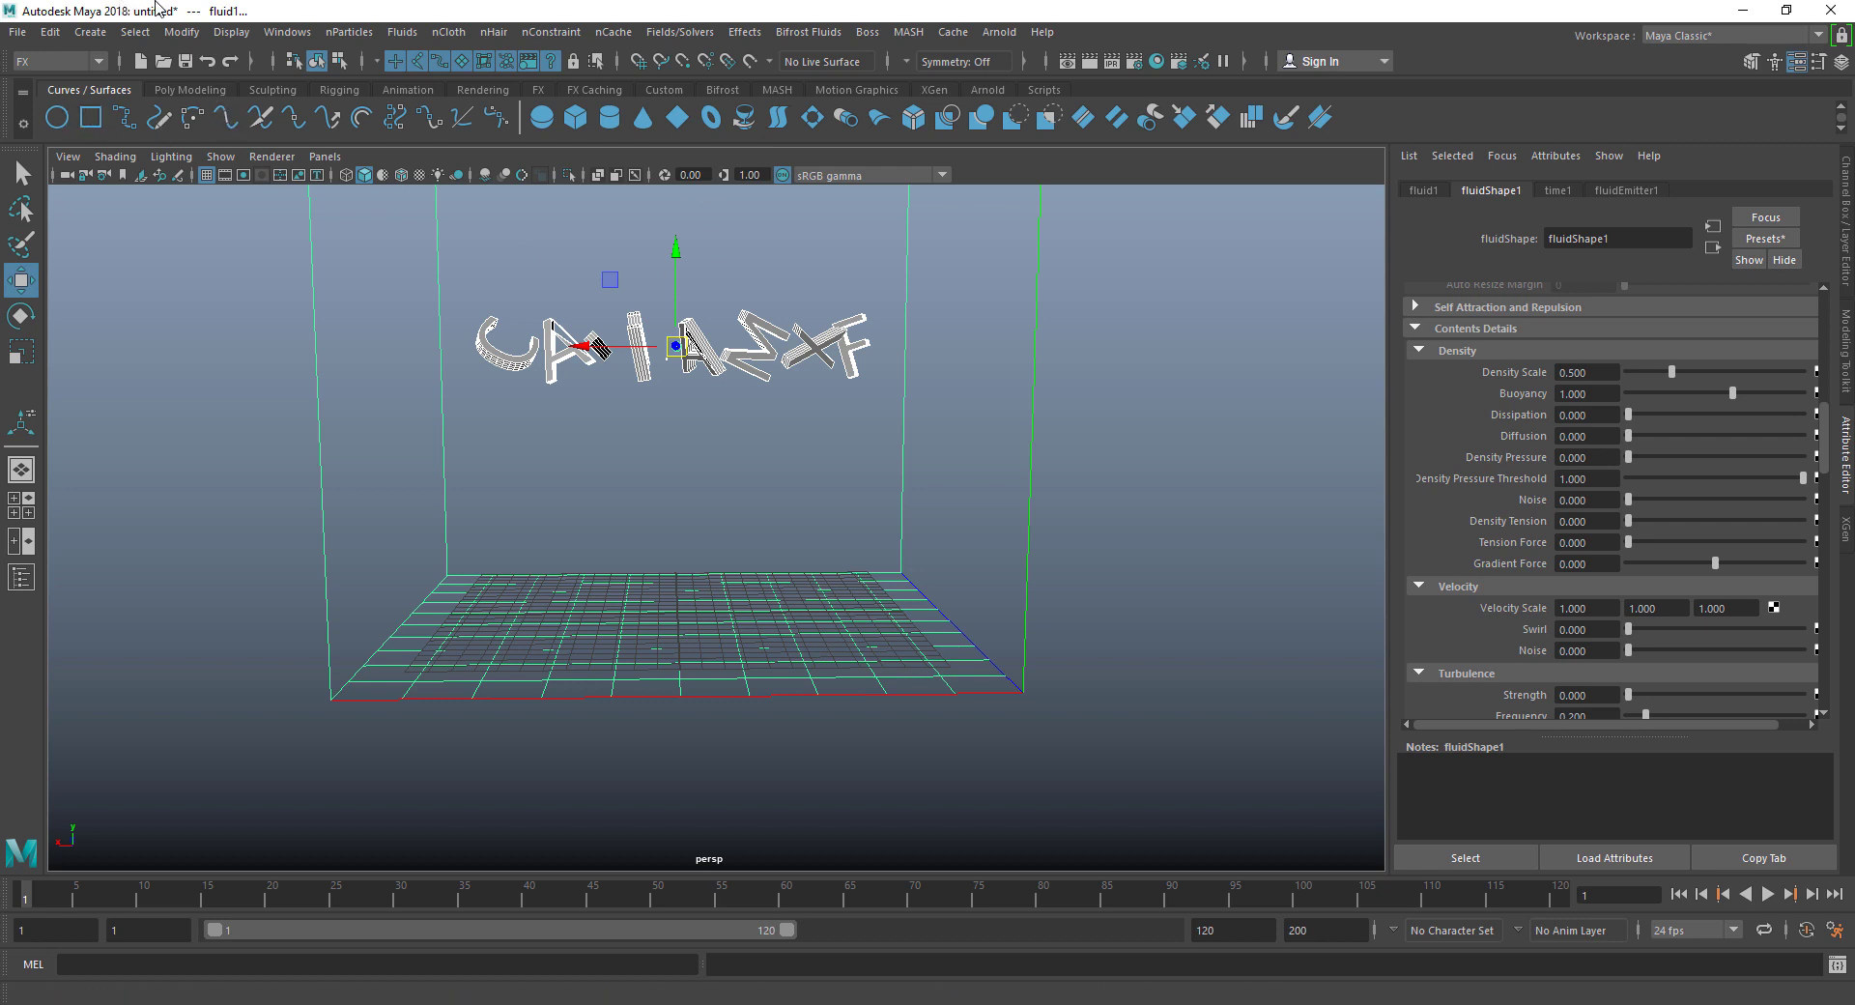
left_click(402, 32)
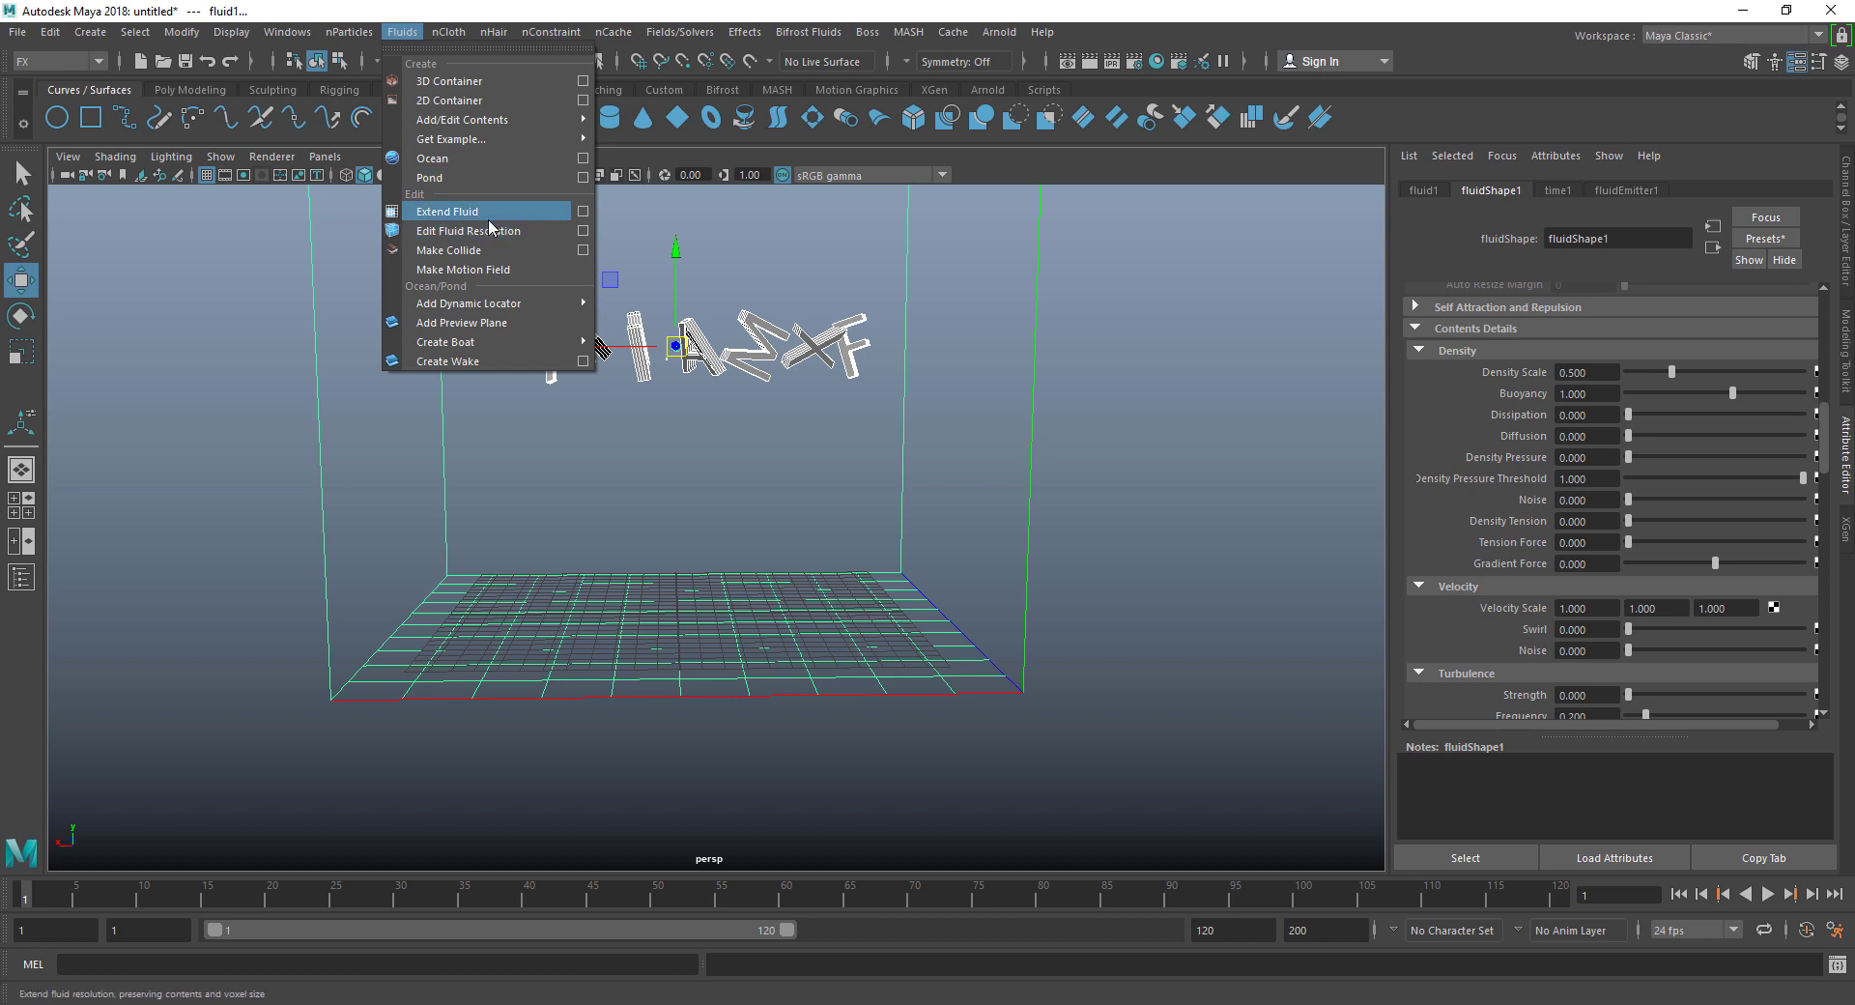
mouse_move(455, 129)
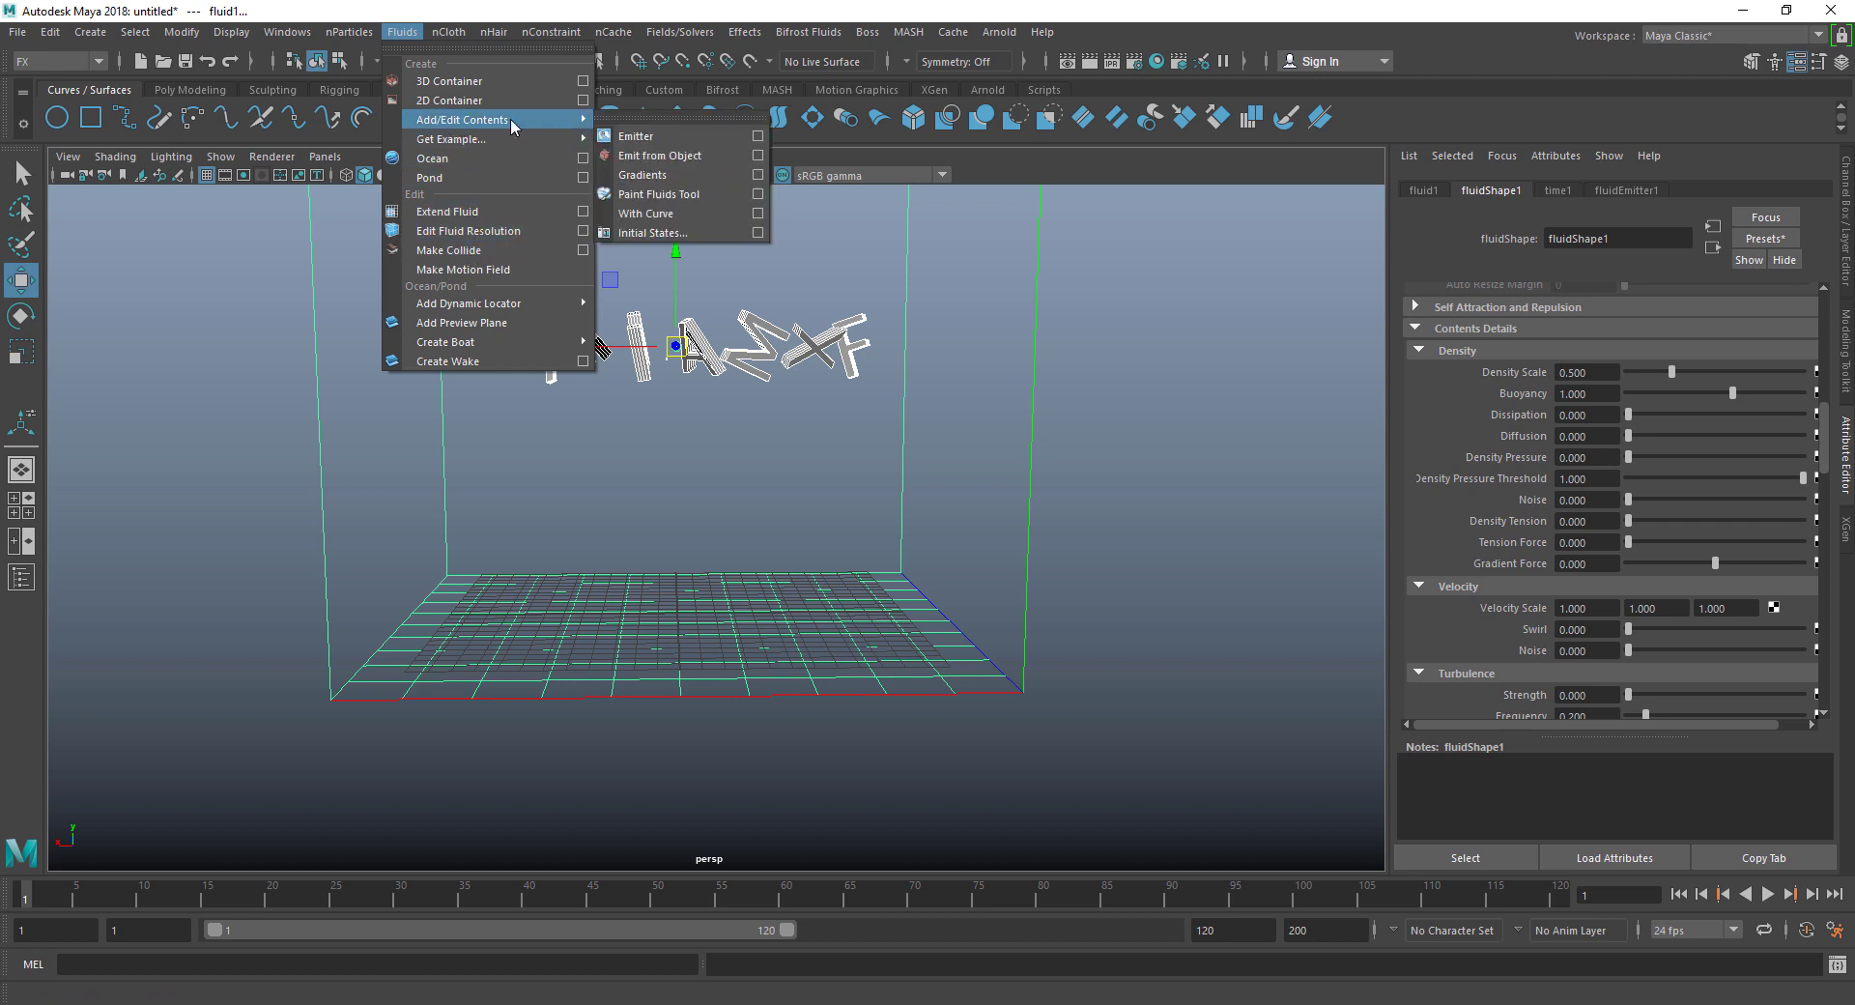
left_click(659, 155)
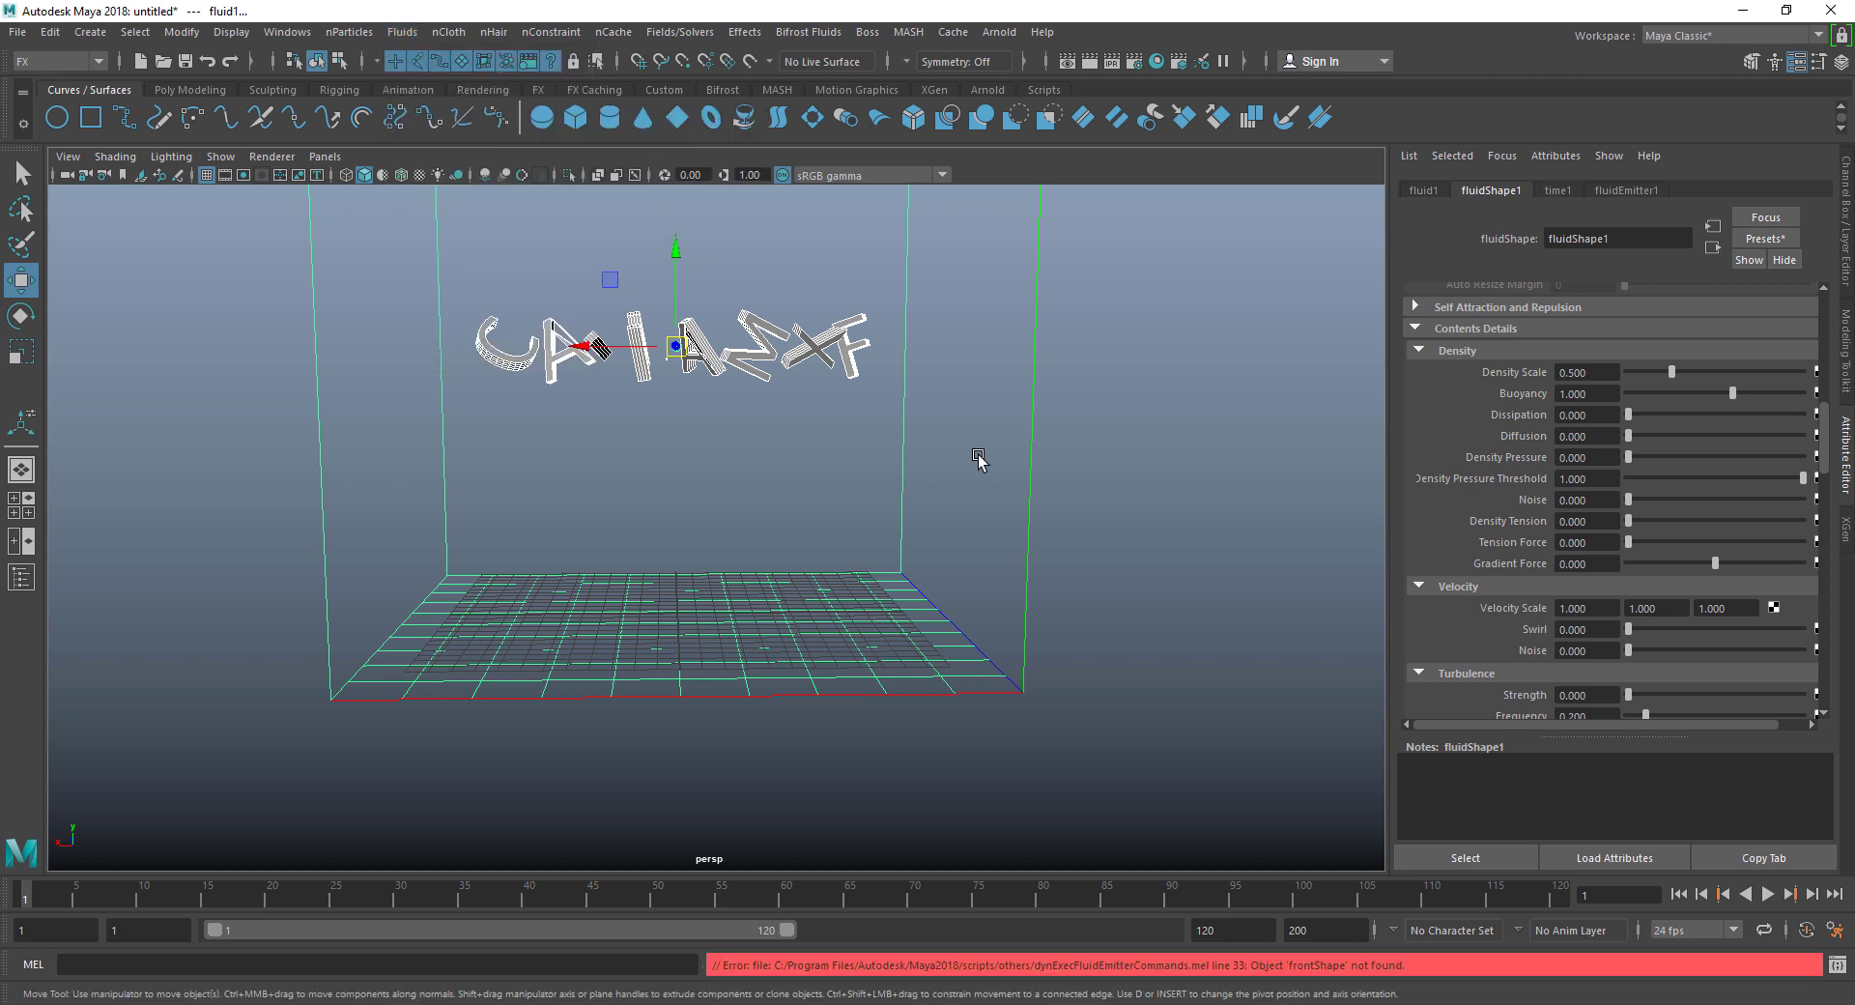
Step: Delete the default fluid emitter at the container's centre
left_click_drag(852, 572, 699, 529, "alt")
left_click(704, 467)
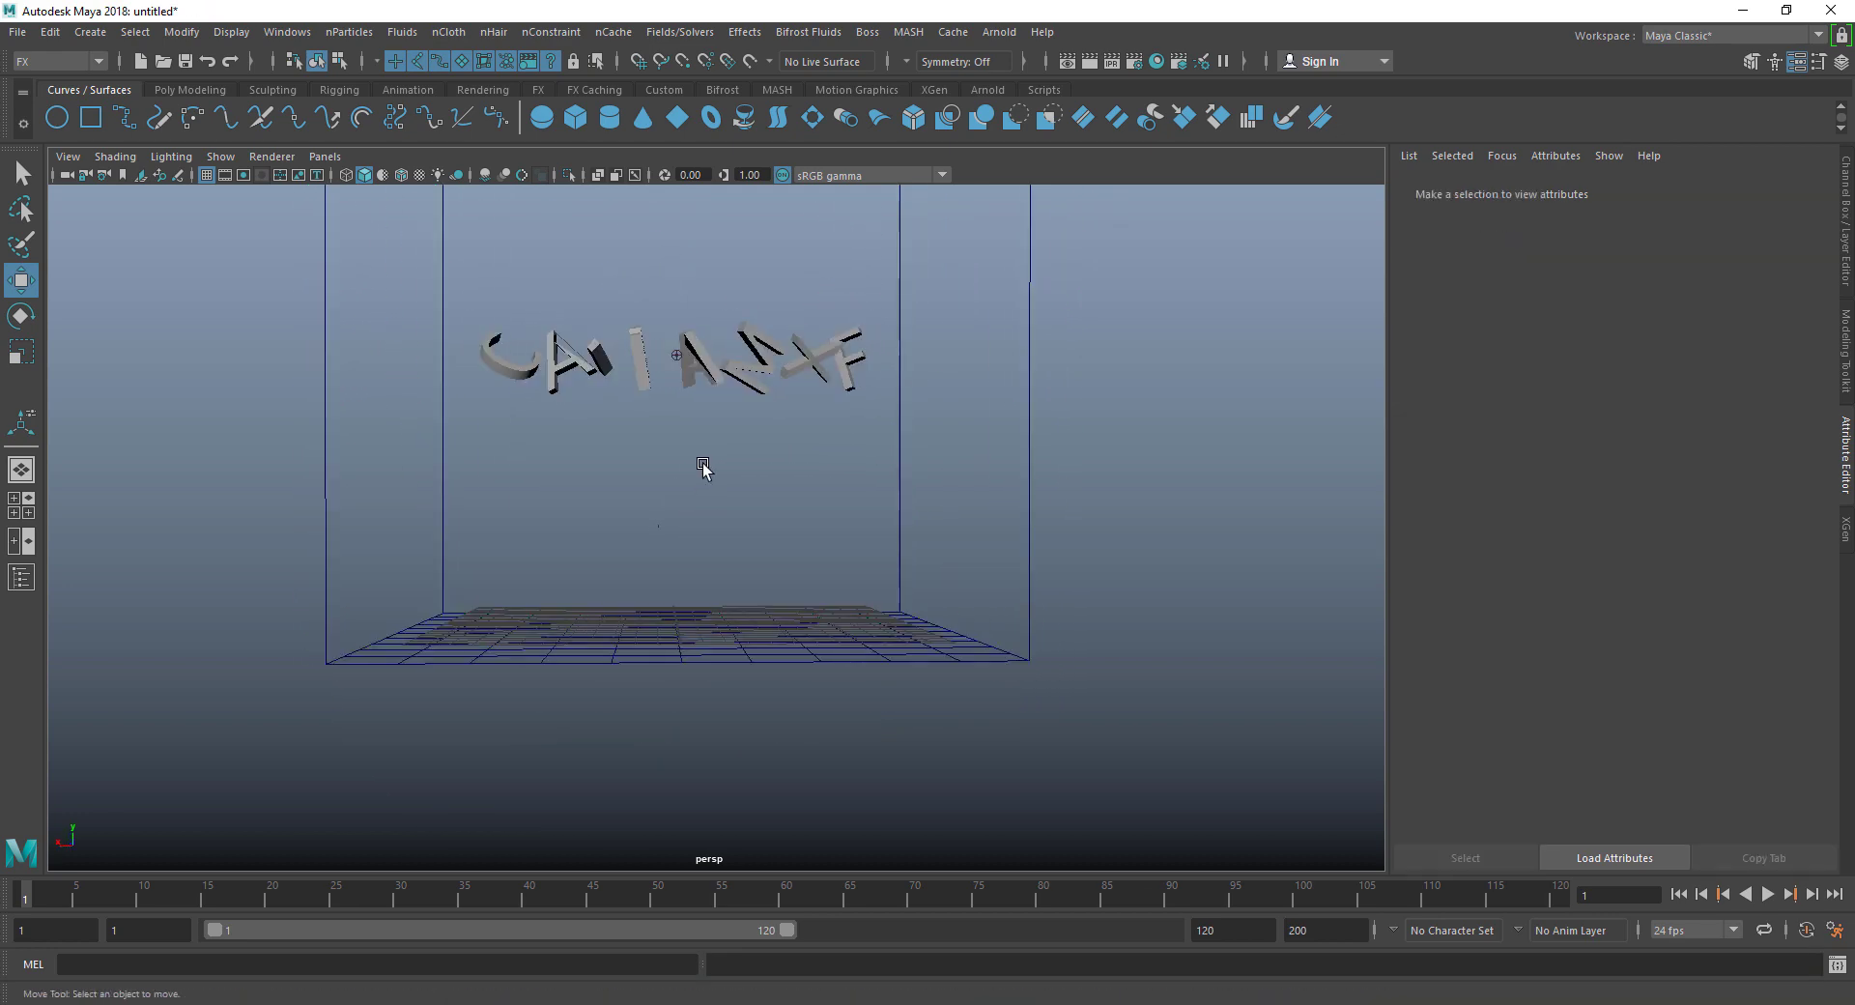
left_click(676, 358)
left_click(688, 400)
Step: Try Emit from Object again with only the letters and the fluid container box-selected
left_click_drag(518, 248, 831, 471)
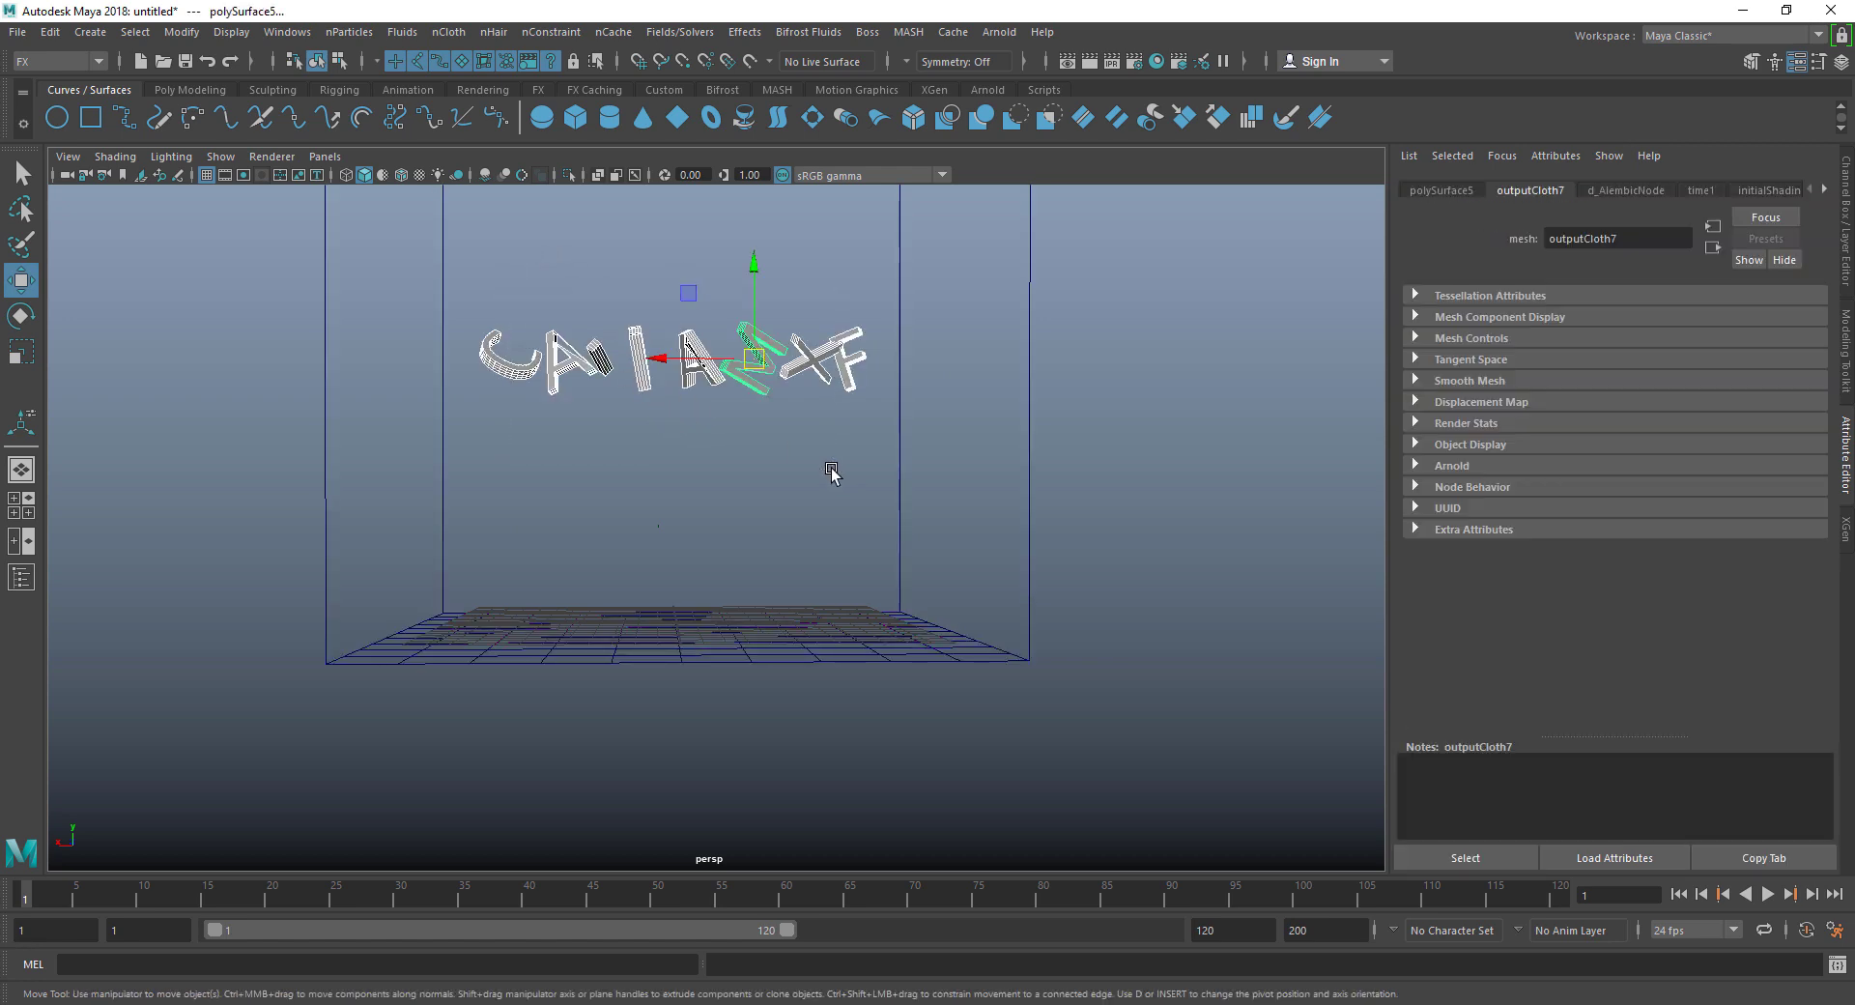
left_click(733, 666)
left_click(402, 32)
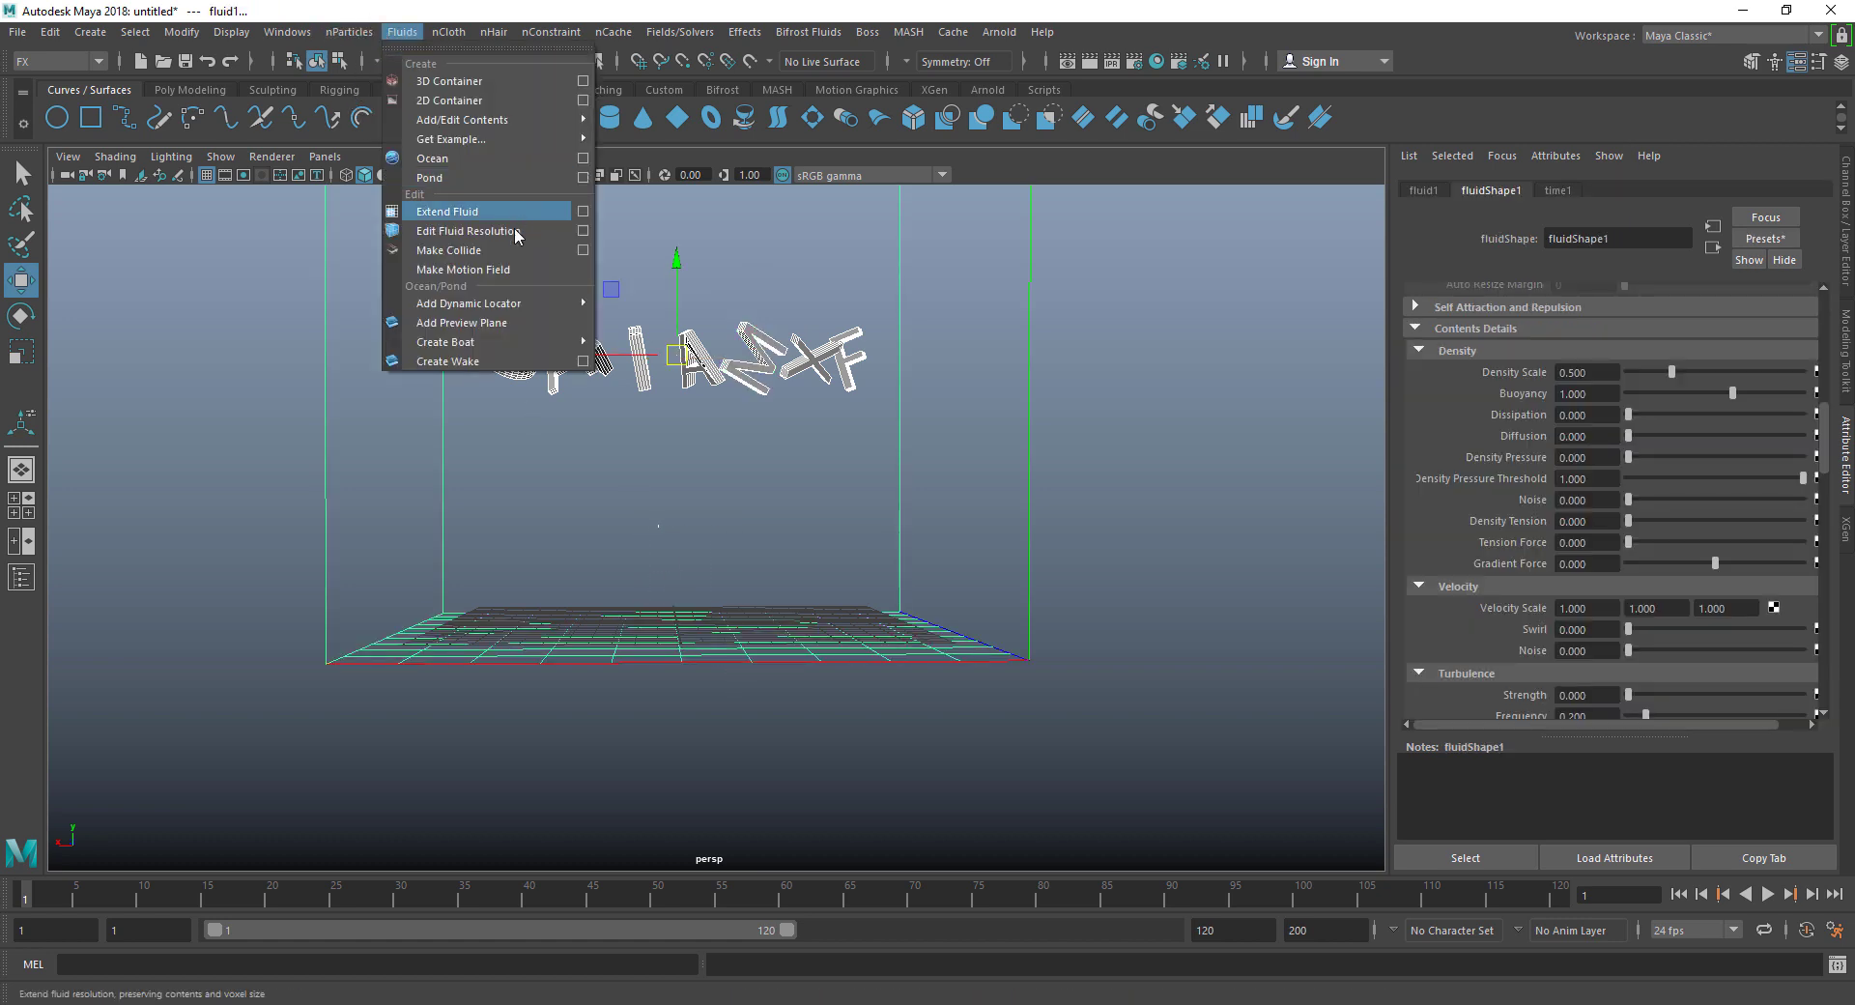
mouse_move(462, 120)
left_click(676, 160)
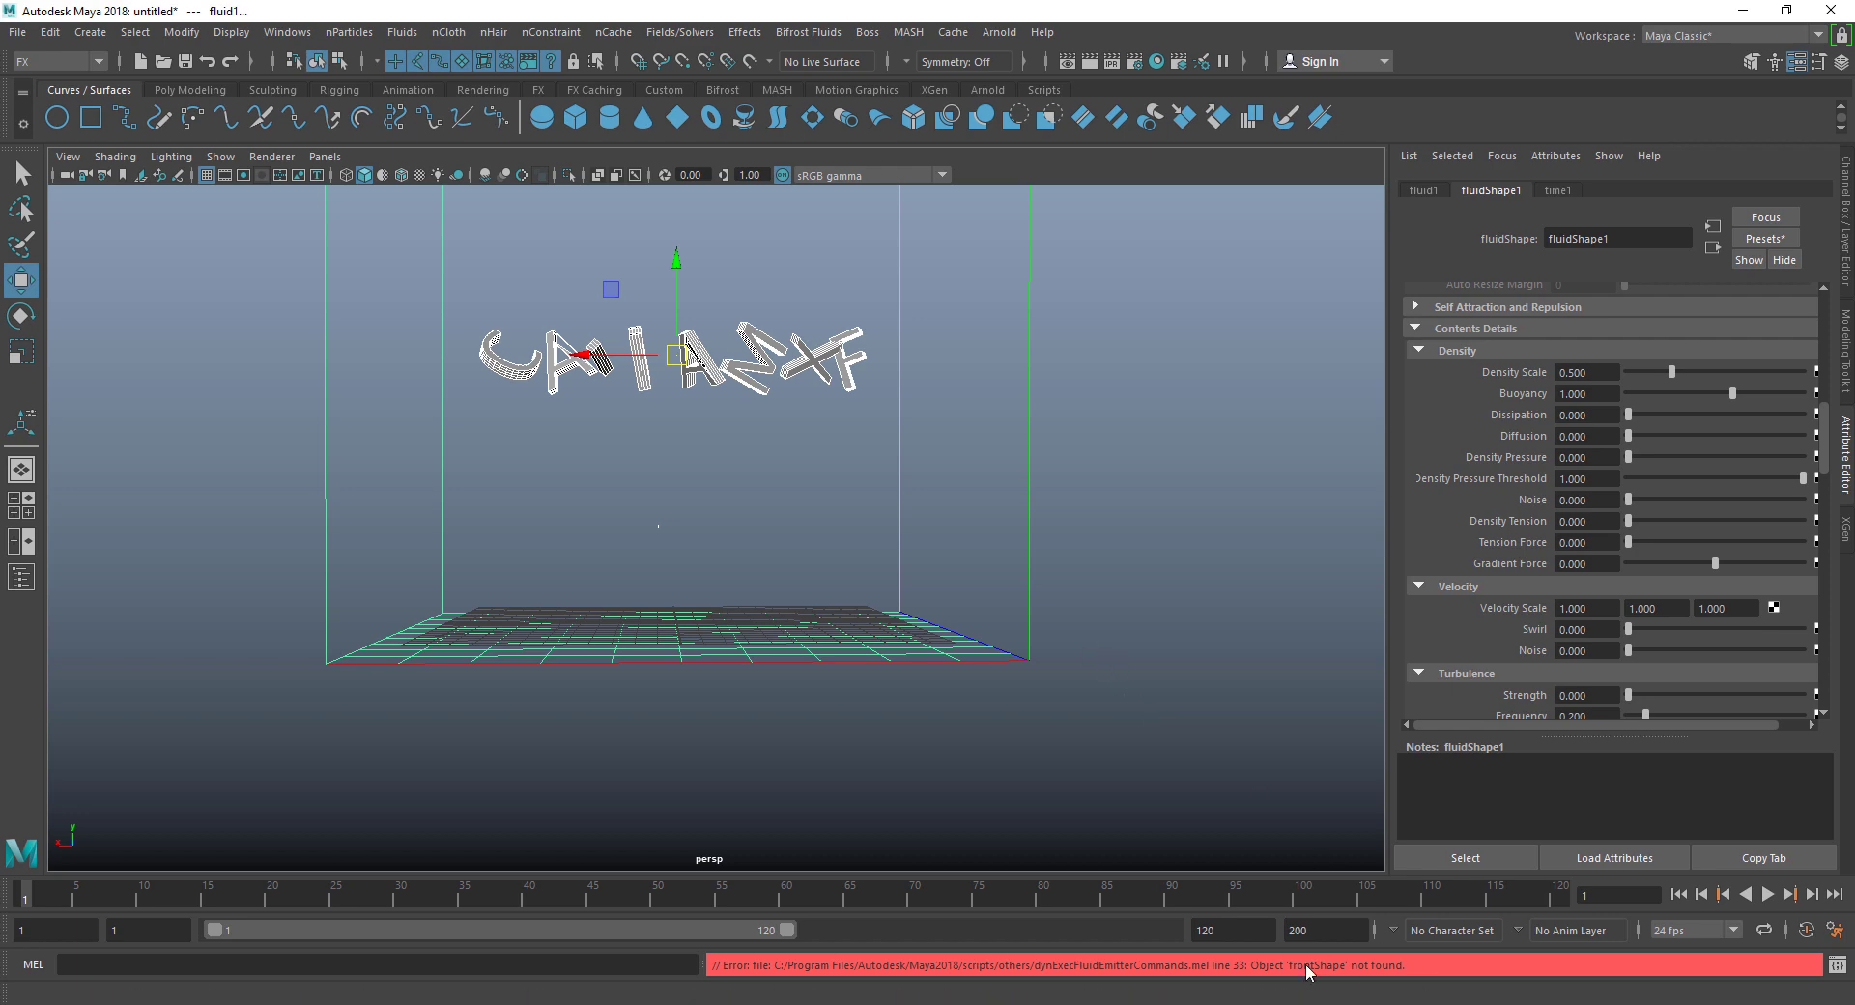
Step: Select all the letters, add the fluid container to the selection, apply Emit from Object, and clear the selection
left_click_drag(628, 592, 638, 502, "alt")
left_click(638, 498)
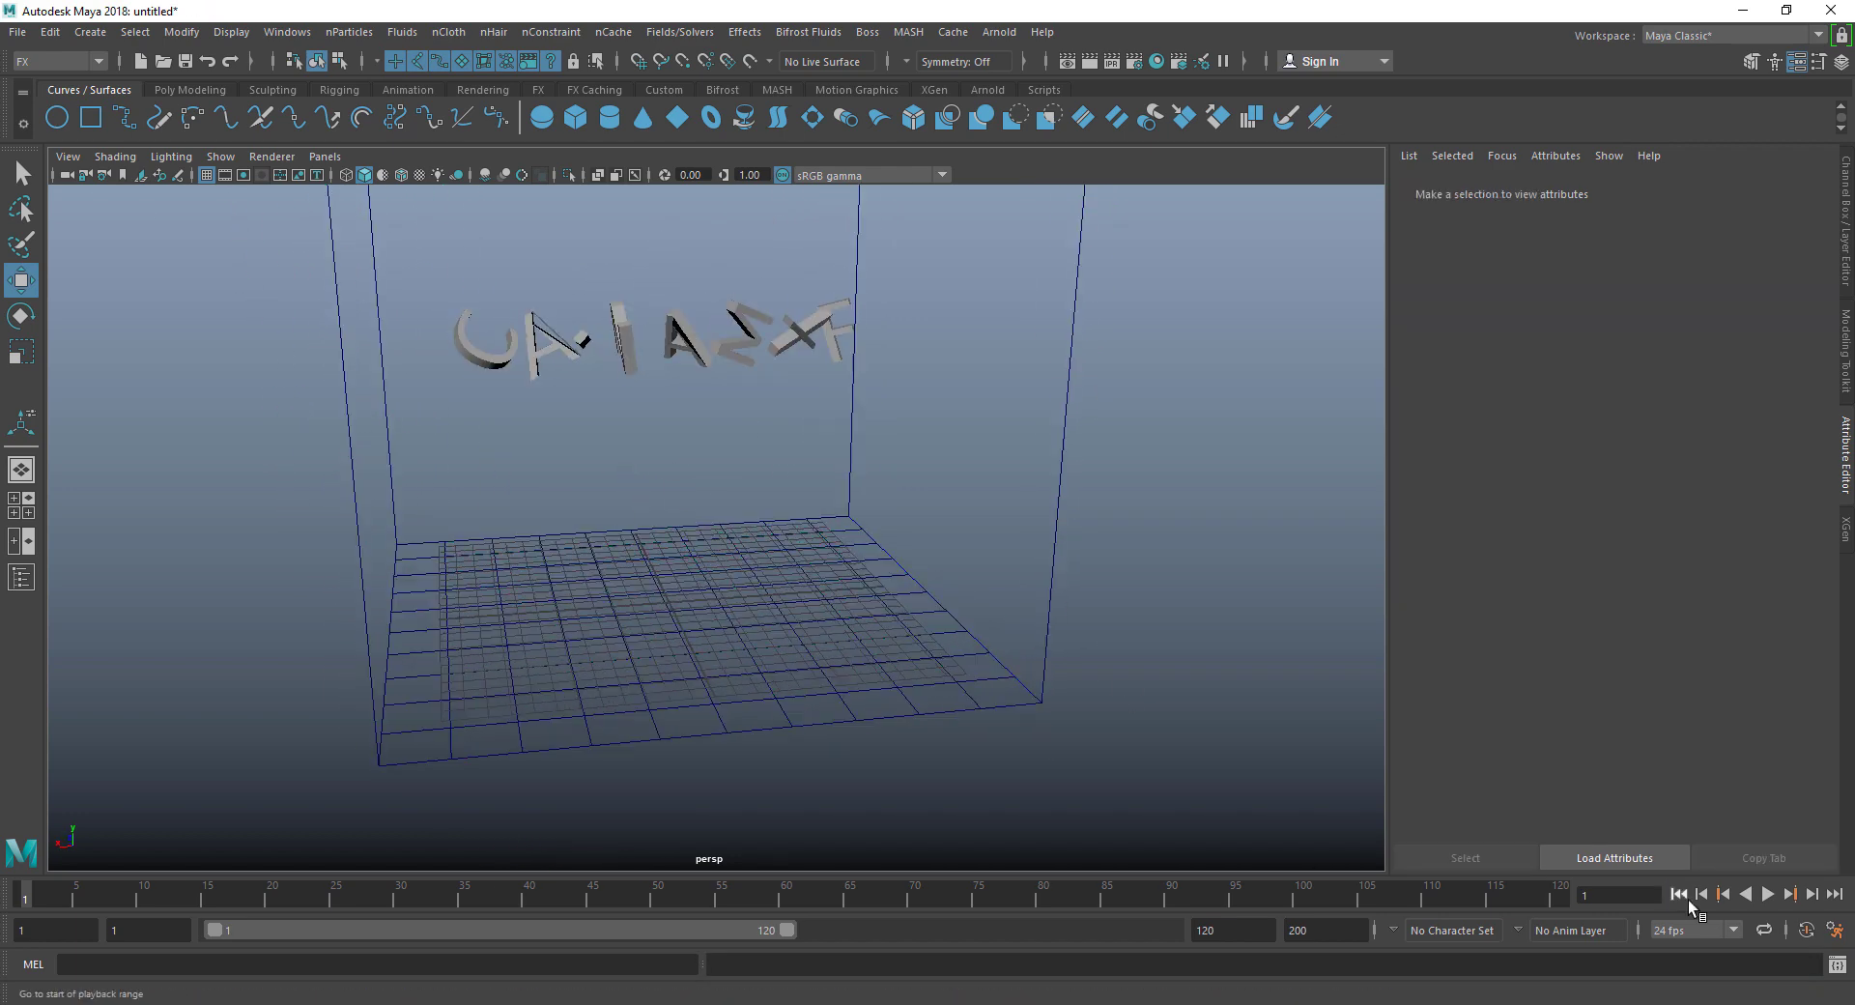
left_click(564, 345)
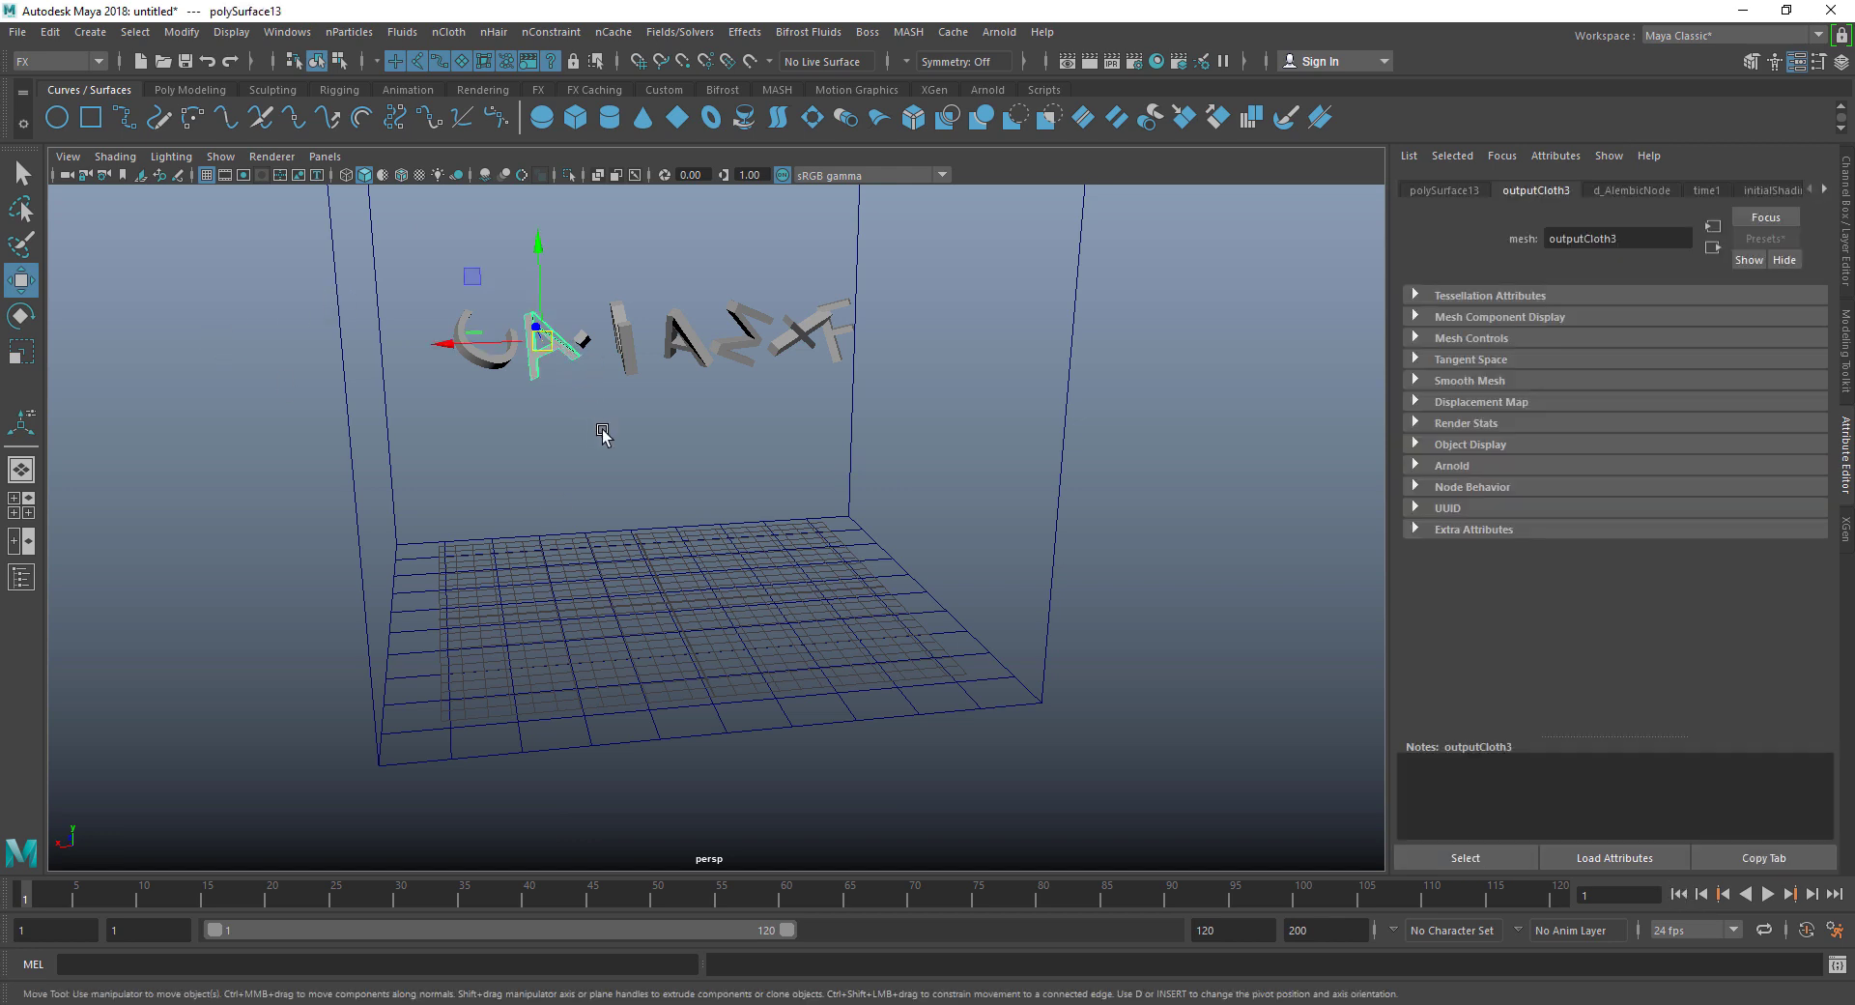
left_click(466, 276)
left_click_drag(464, 236, 837, 409)
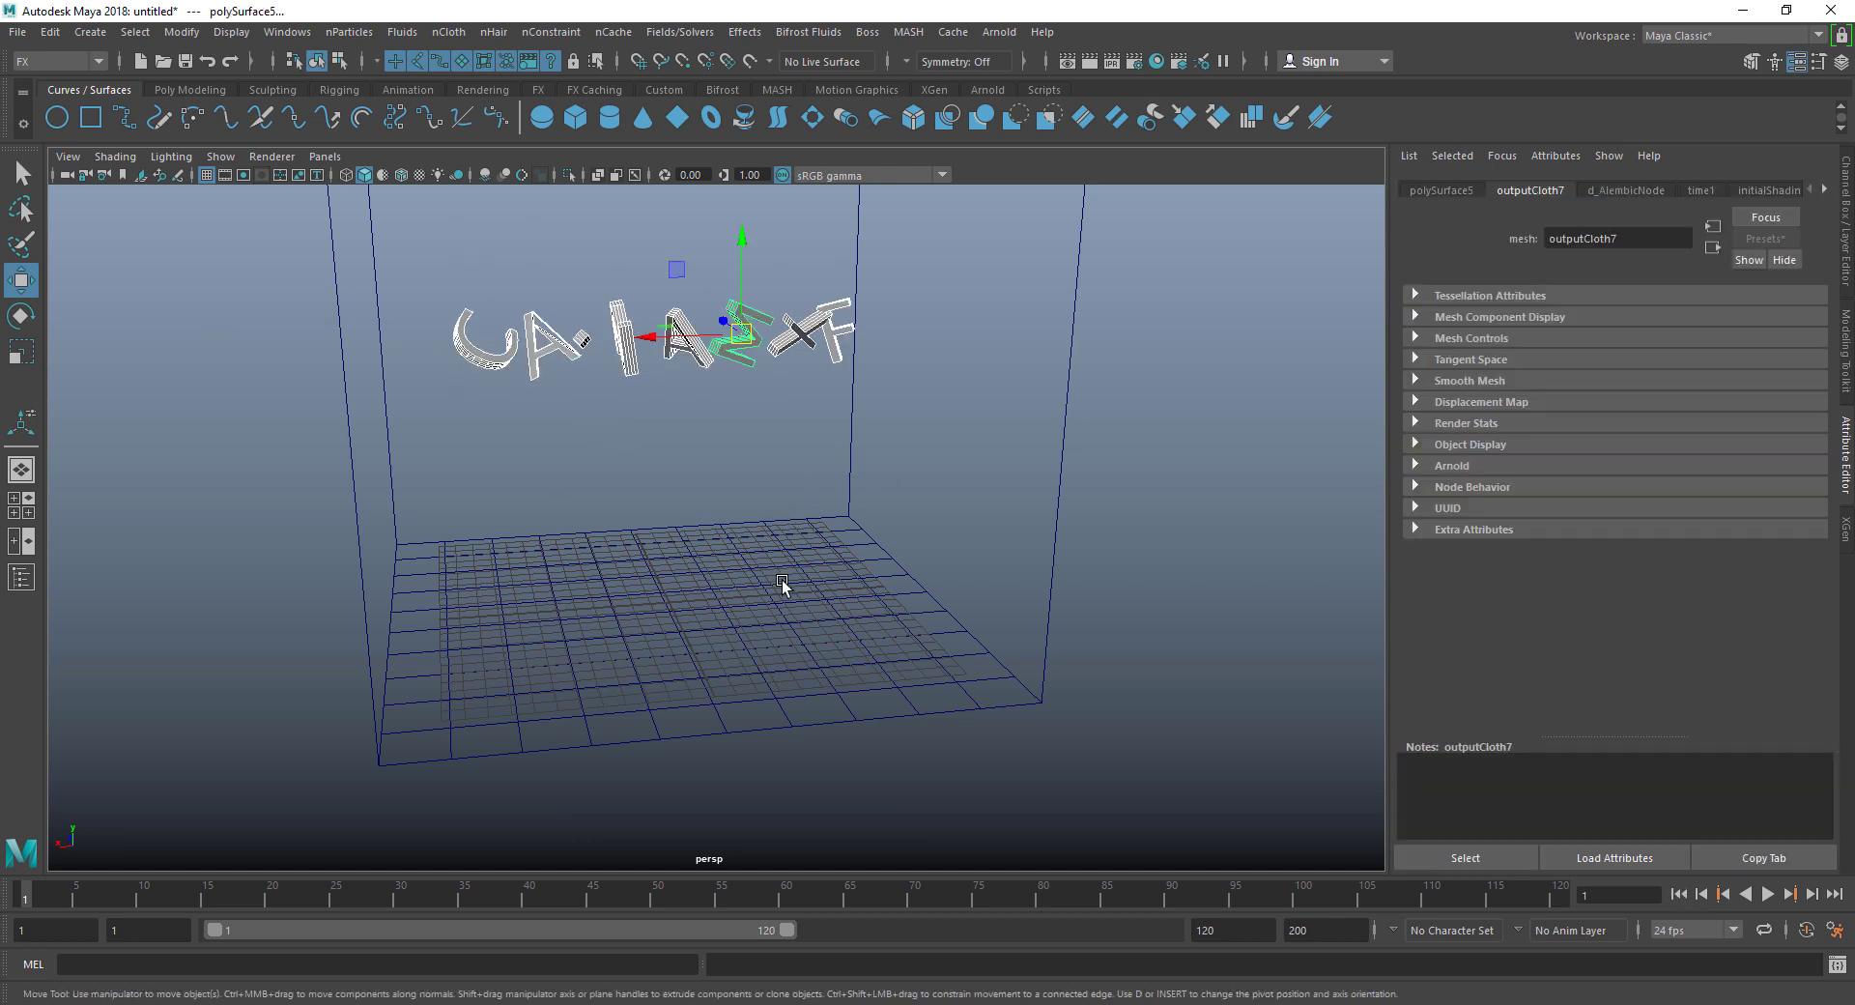
left_click(768, 584)
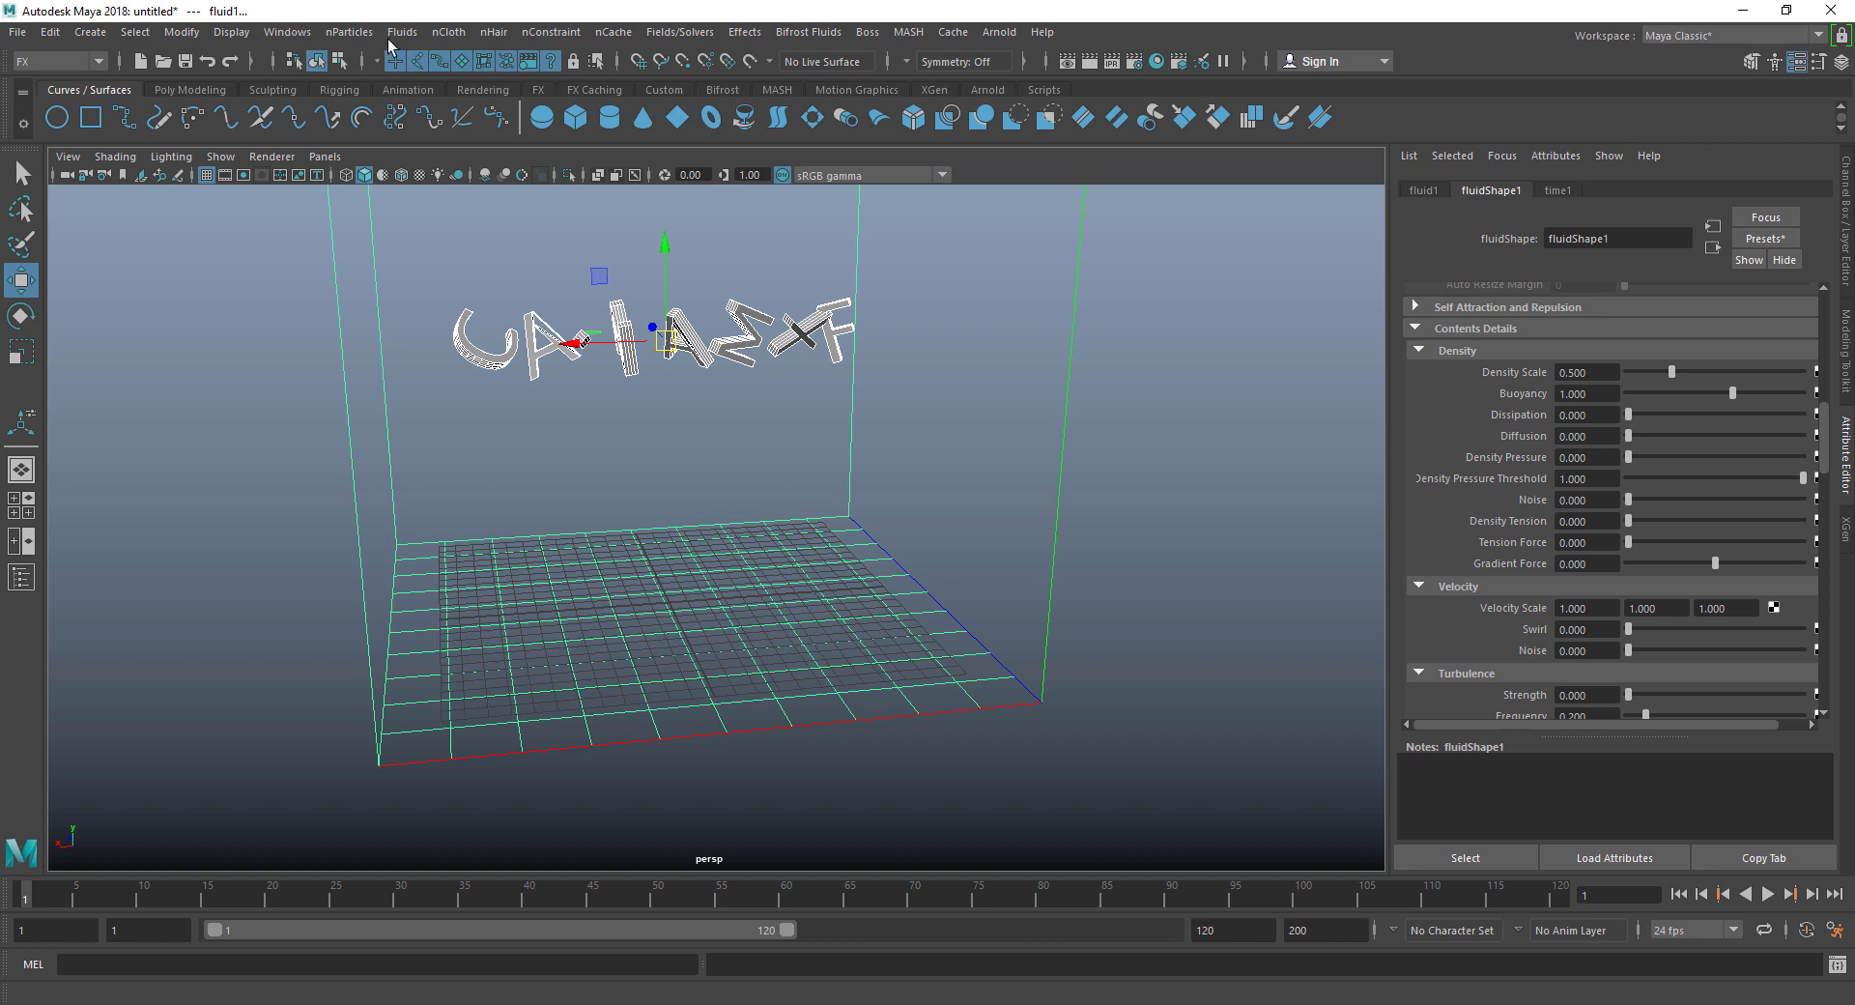
left_click(348, 32)
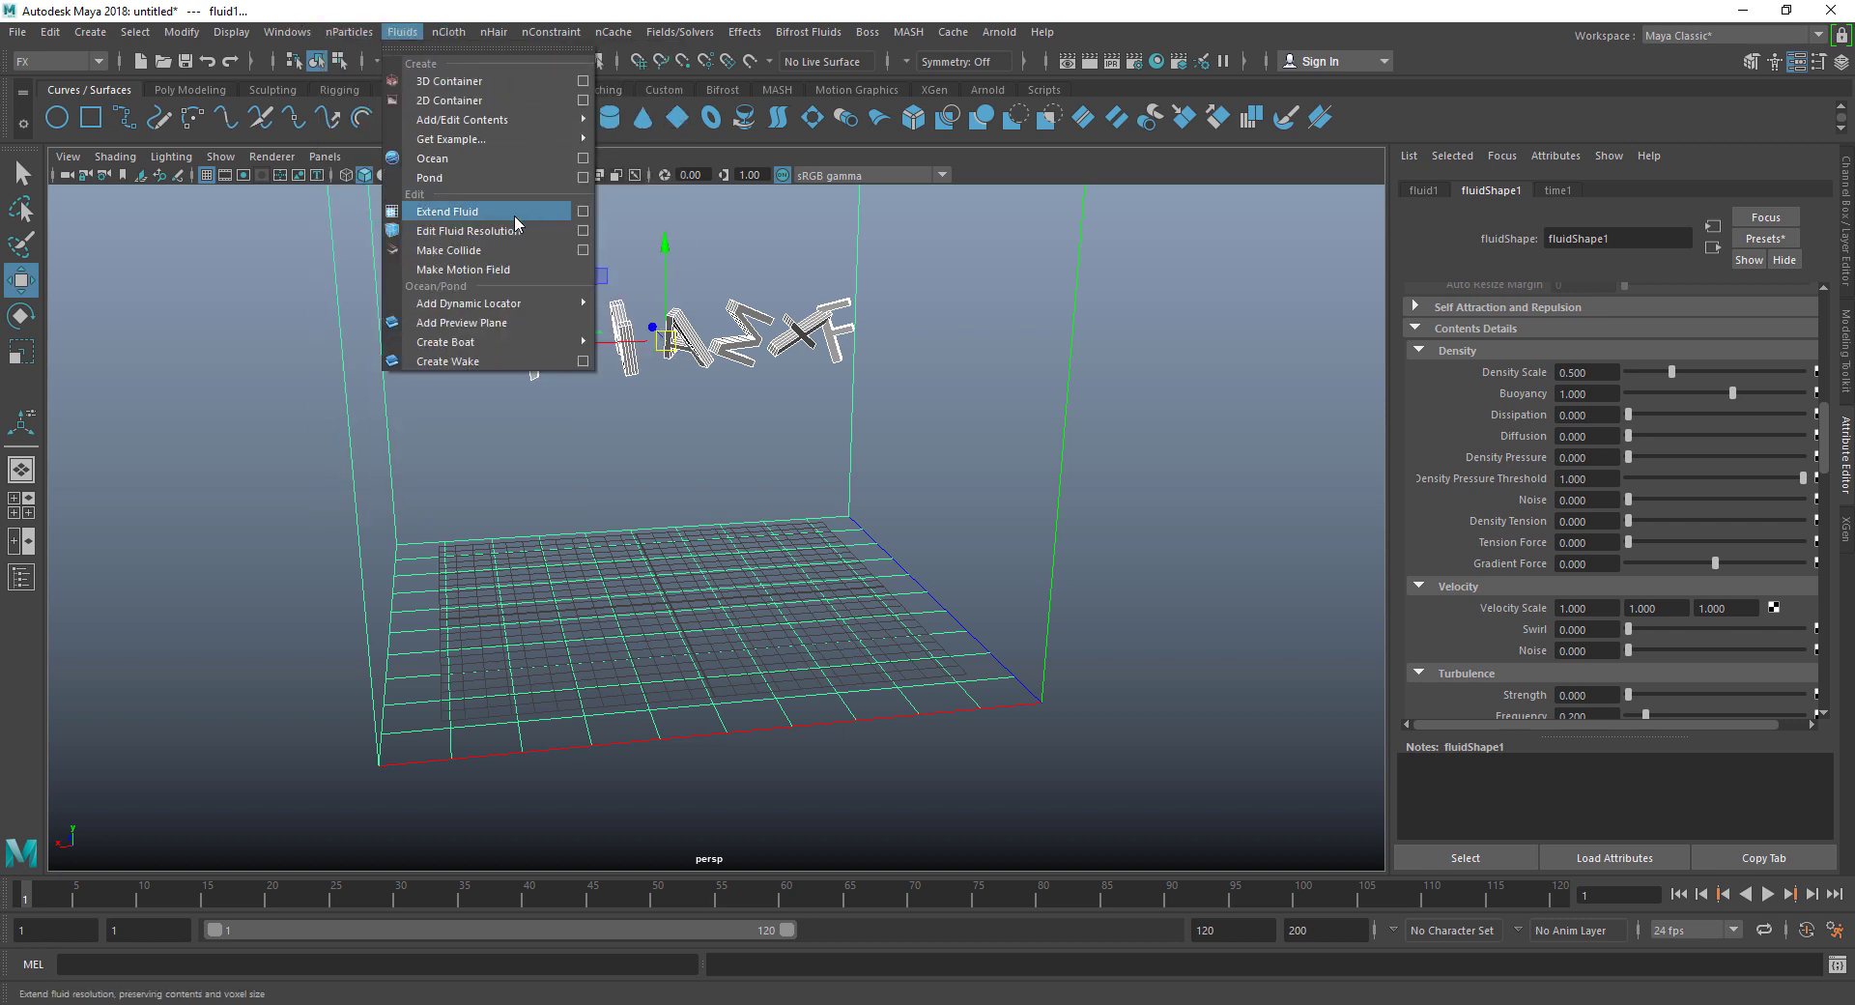
mouse_move(474, 120)
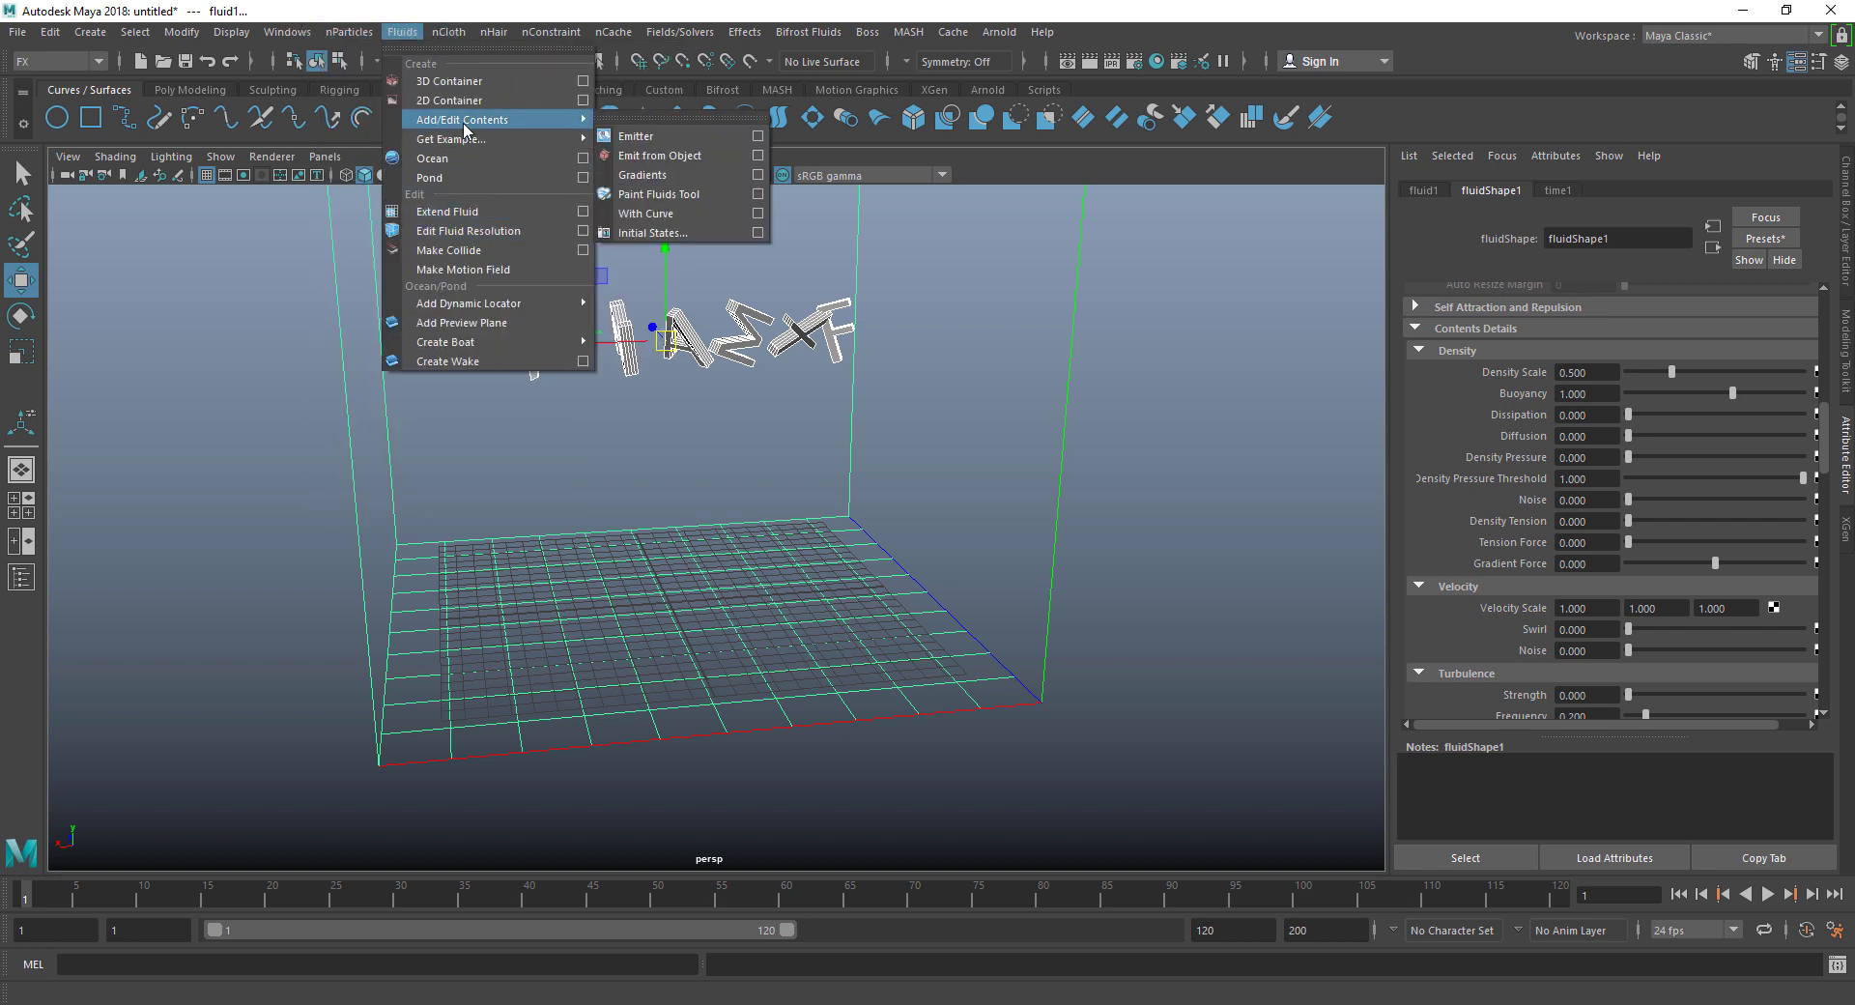
left_click(660, 157)
left_click(1166, 581)
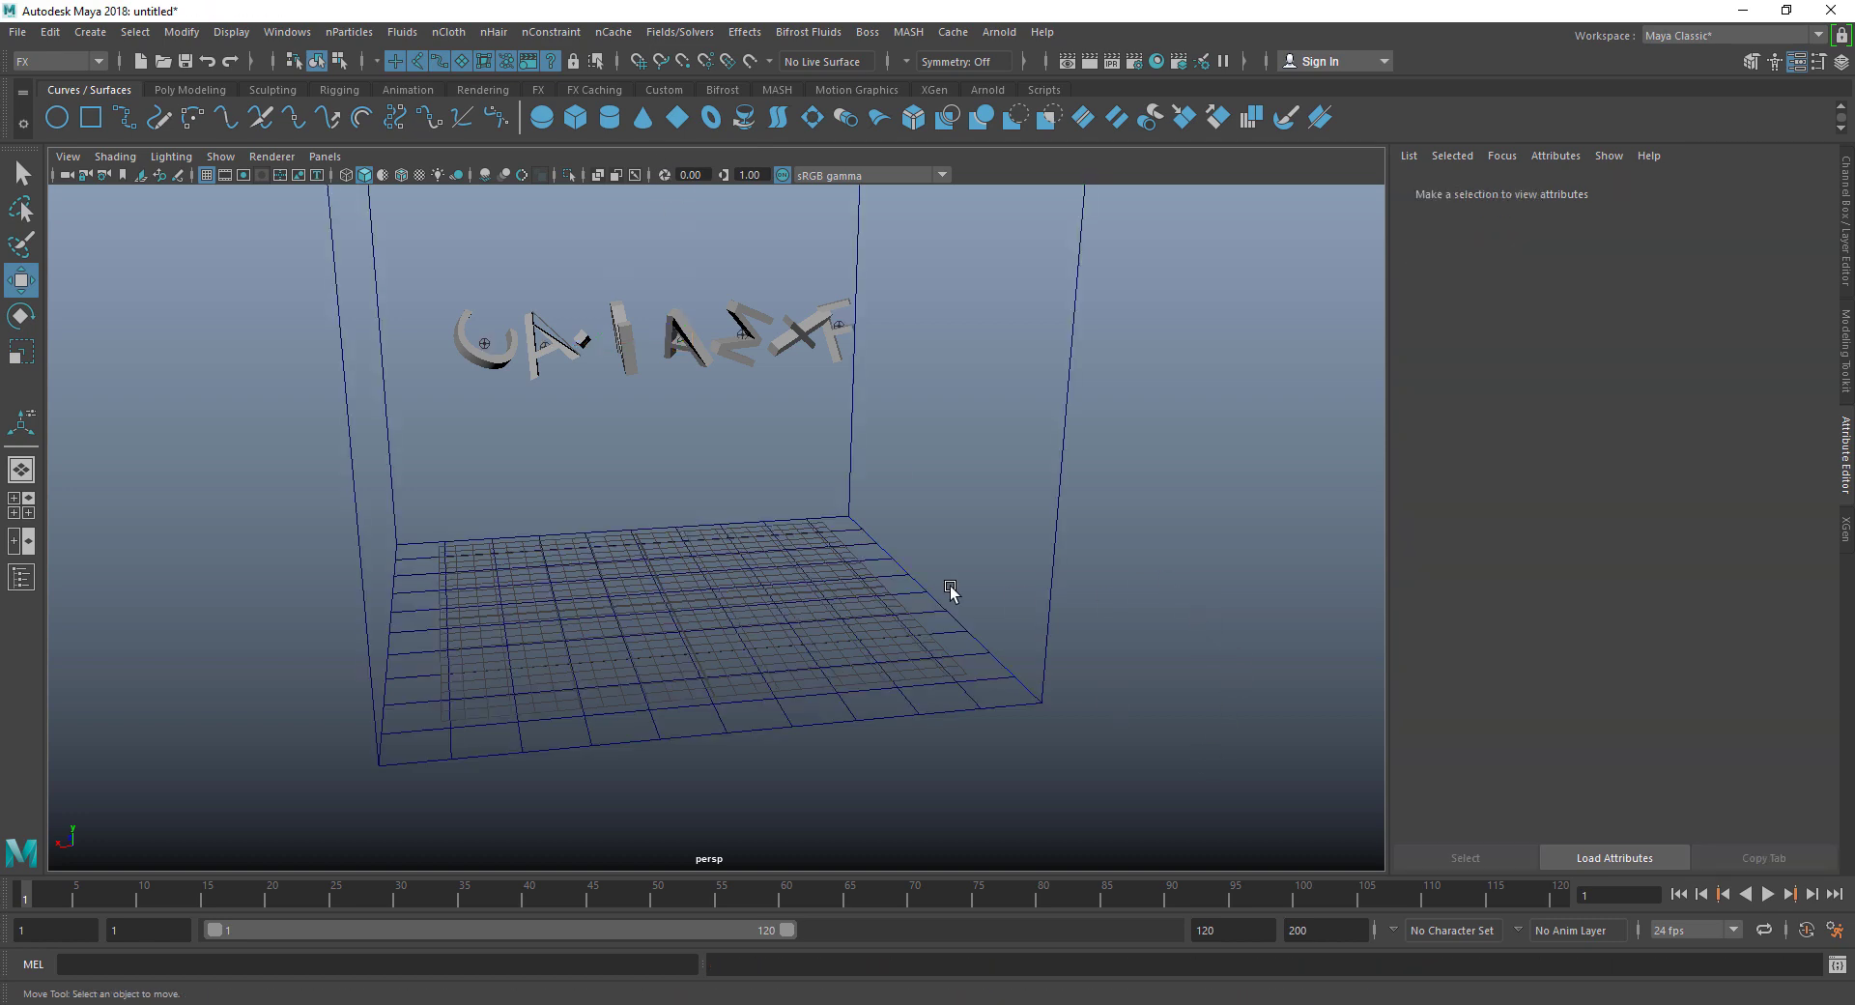
Step: Play the smoke simulation to frame 69, inspect the smoke around the fallen letters, select the fluid container and return to frame 1
left_click_drag(932, 593, 876, 583, "alt")
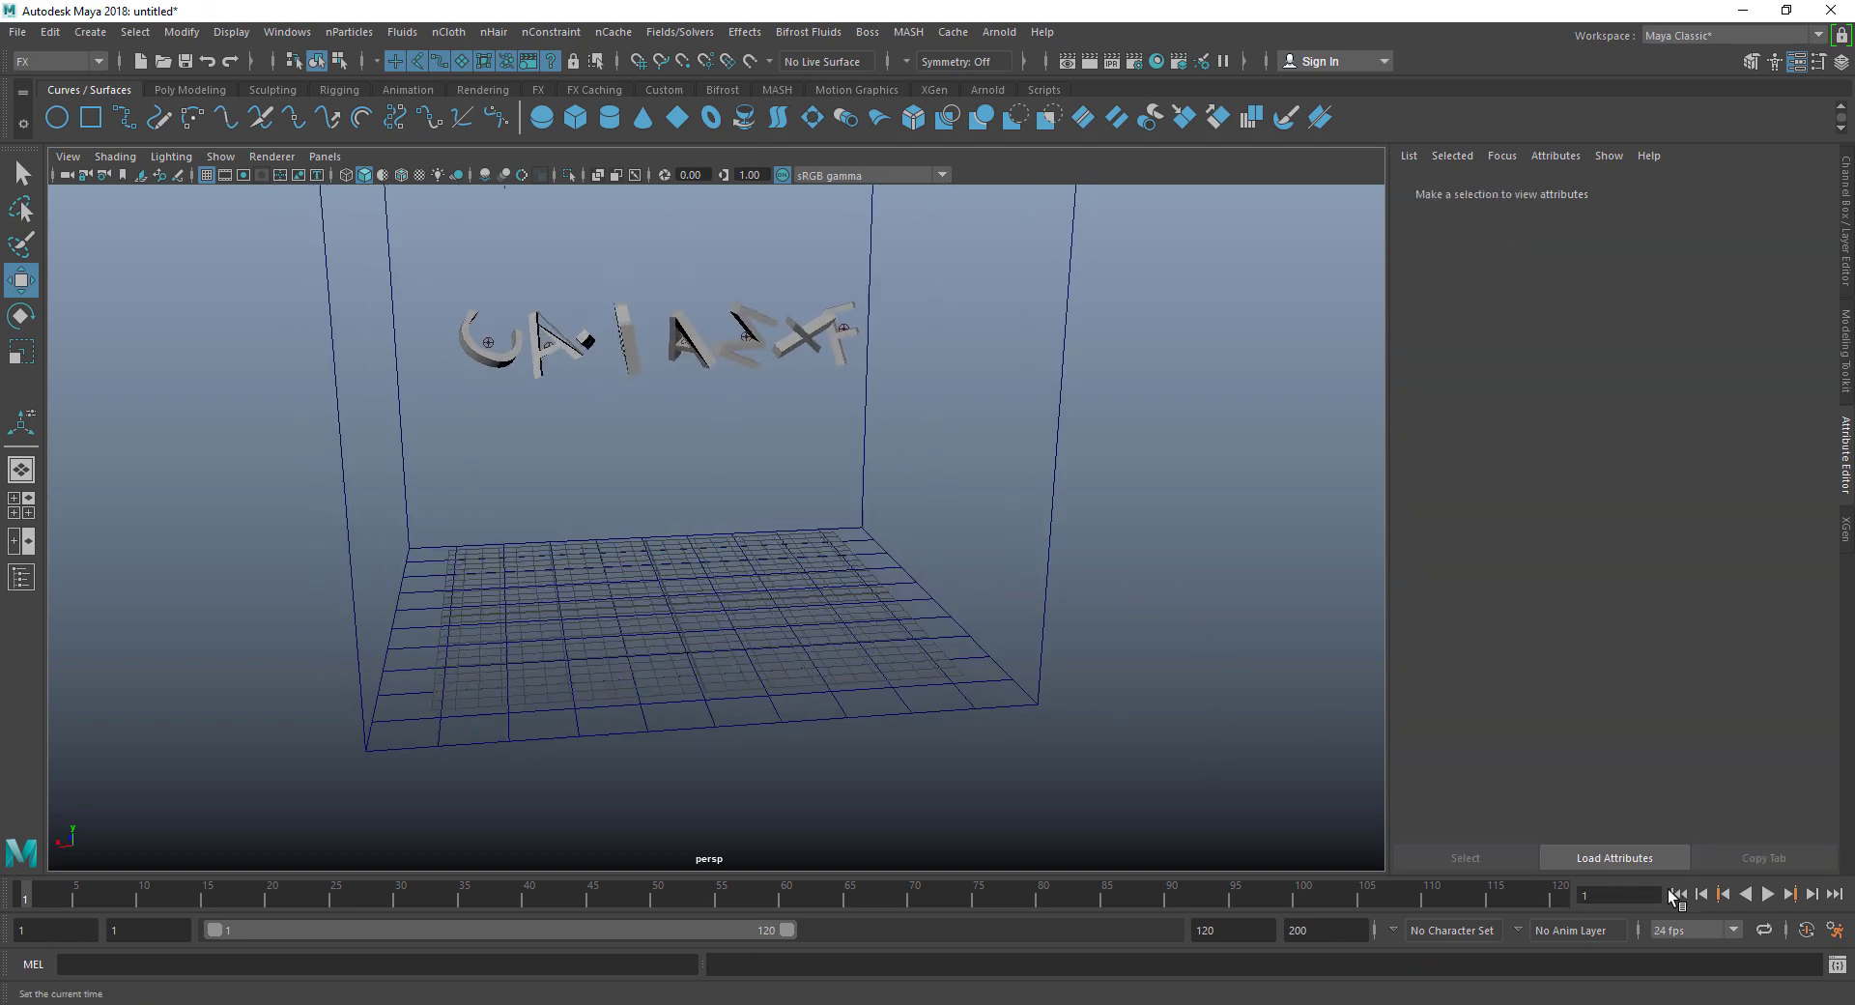
left_click(1768, 894)
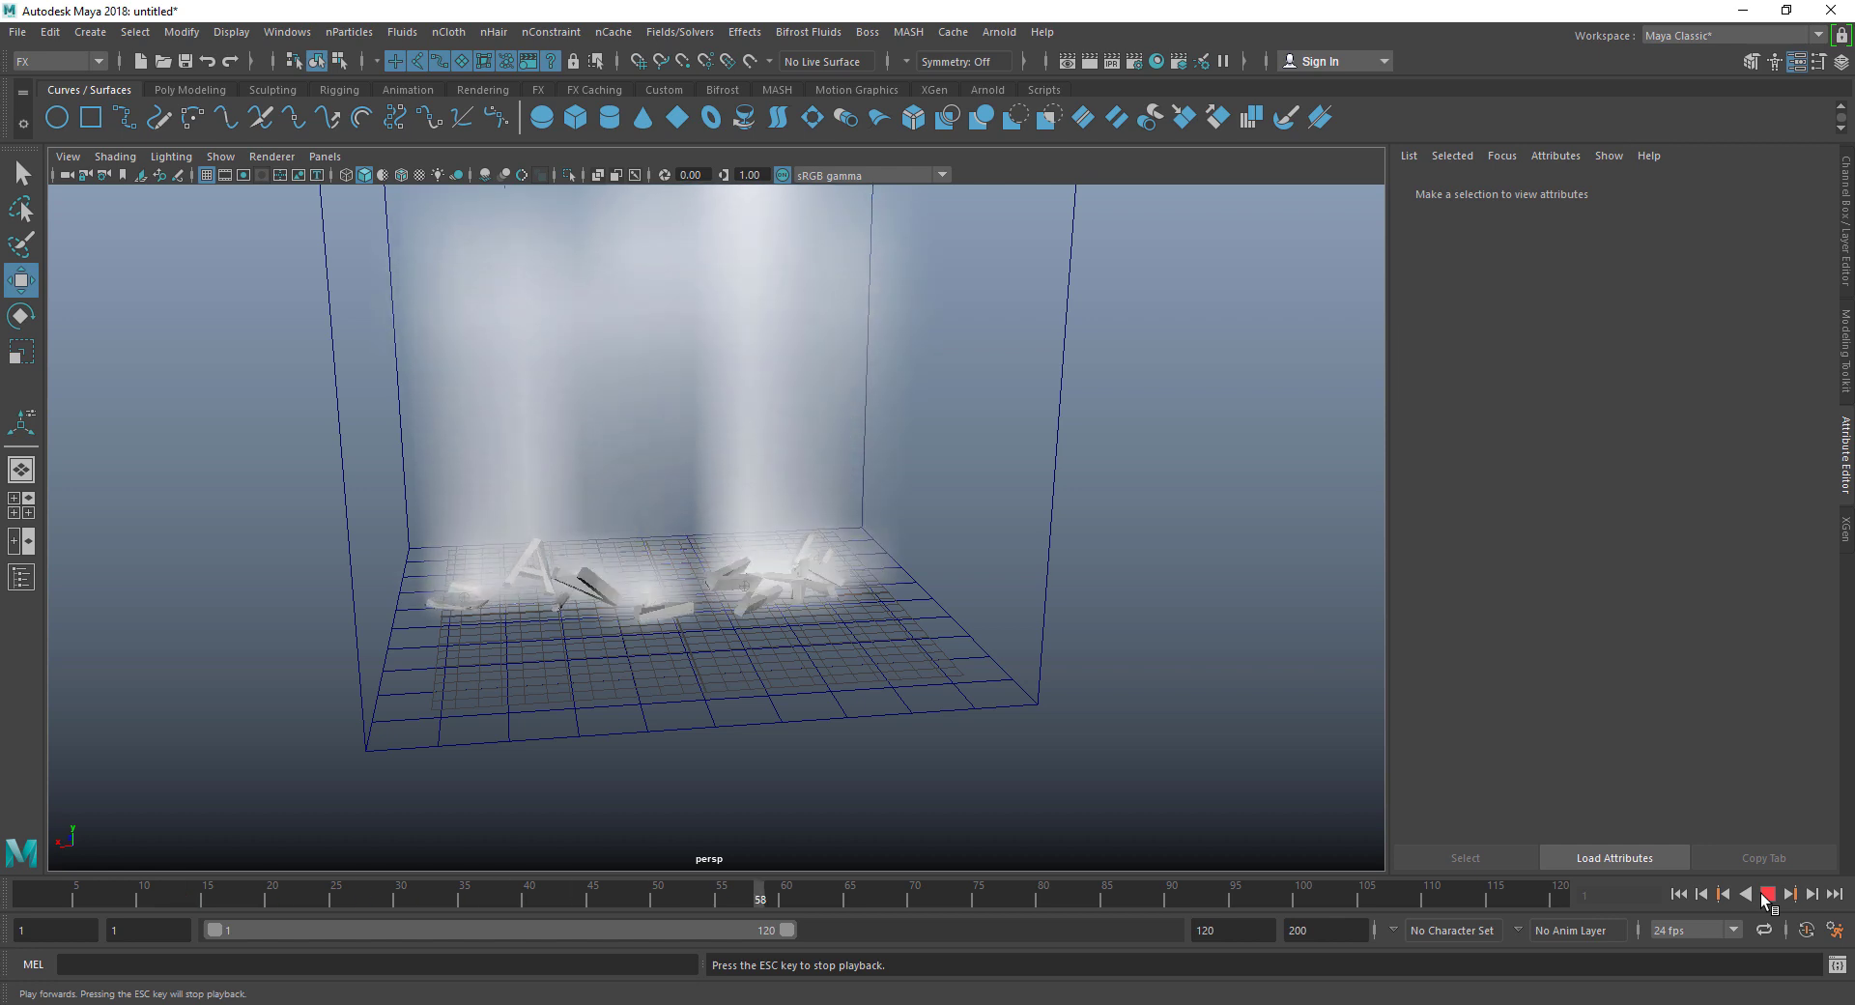
key("Escape")
right_click_drag(907, 654, 315, 551, "alt")
left_click_drag(315, 550, 861, 676, "alt")
scroll(859, 675, "up", 5)
middle_click_drag(646, 679, 665, 634, "alt")
left_click(1089, 415)
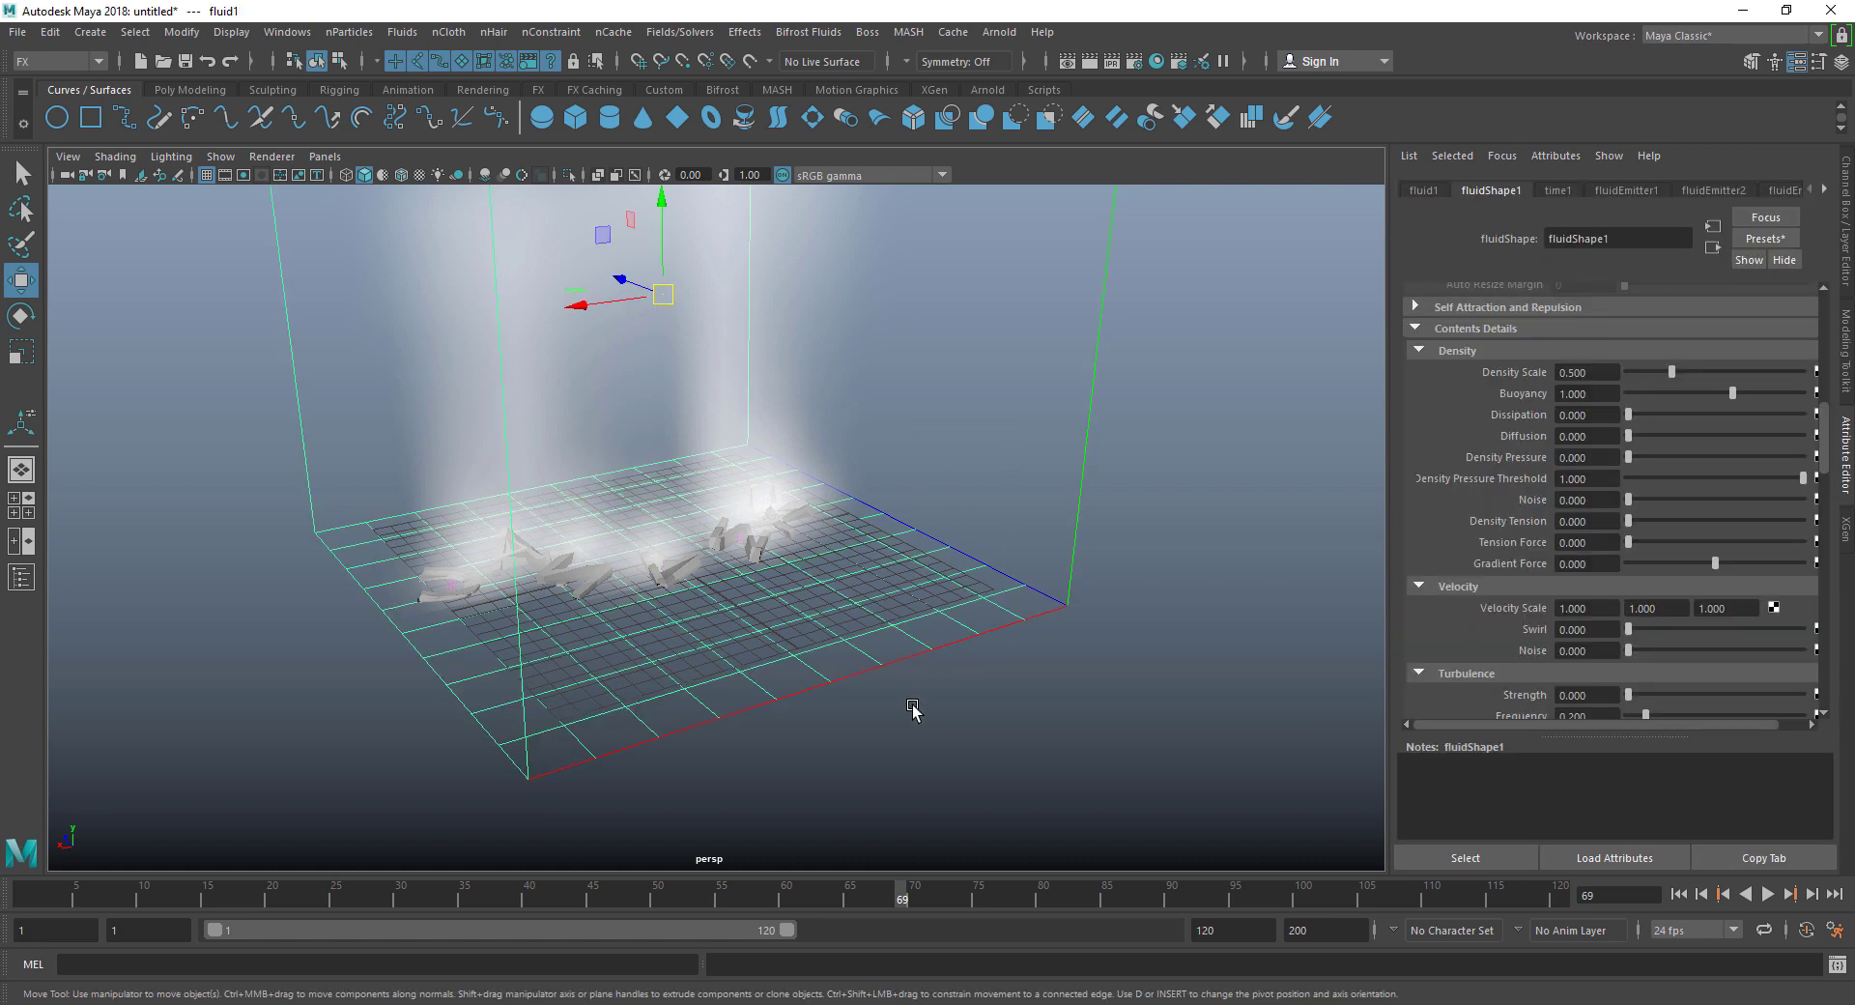
scroll(1570, 511, "up", 10)
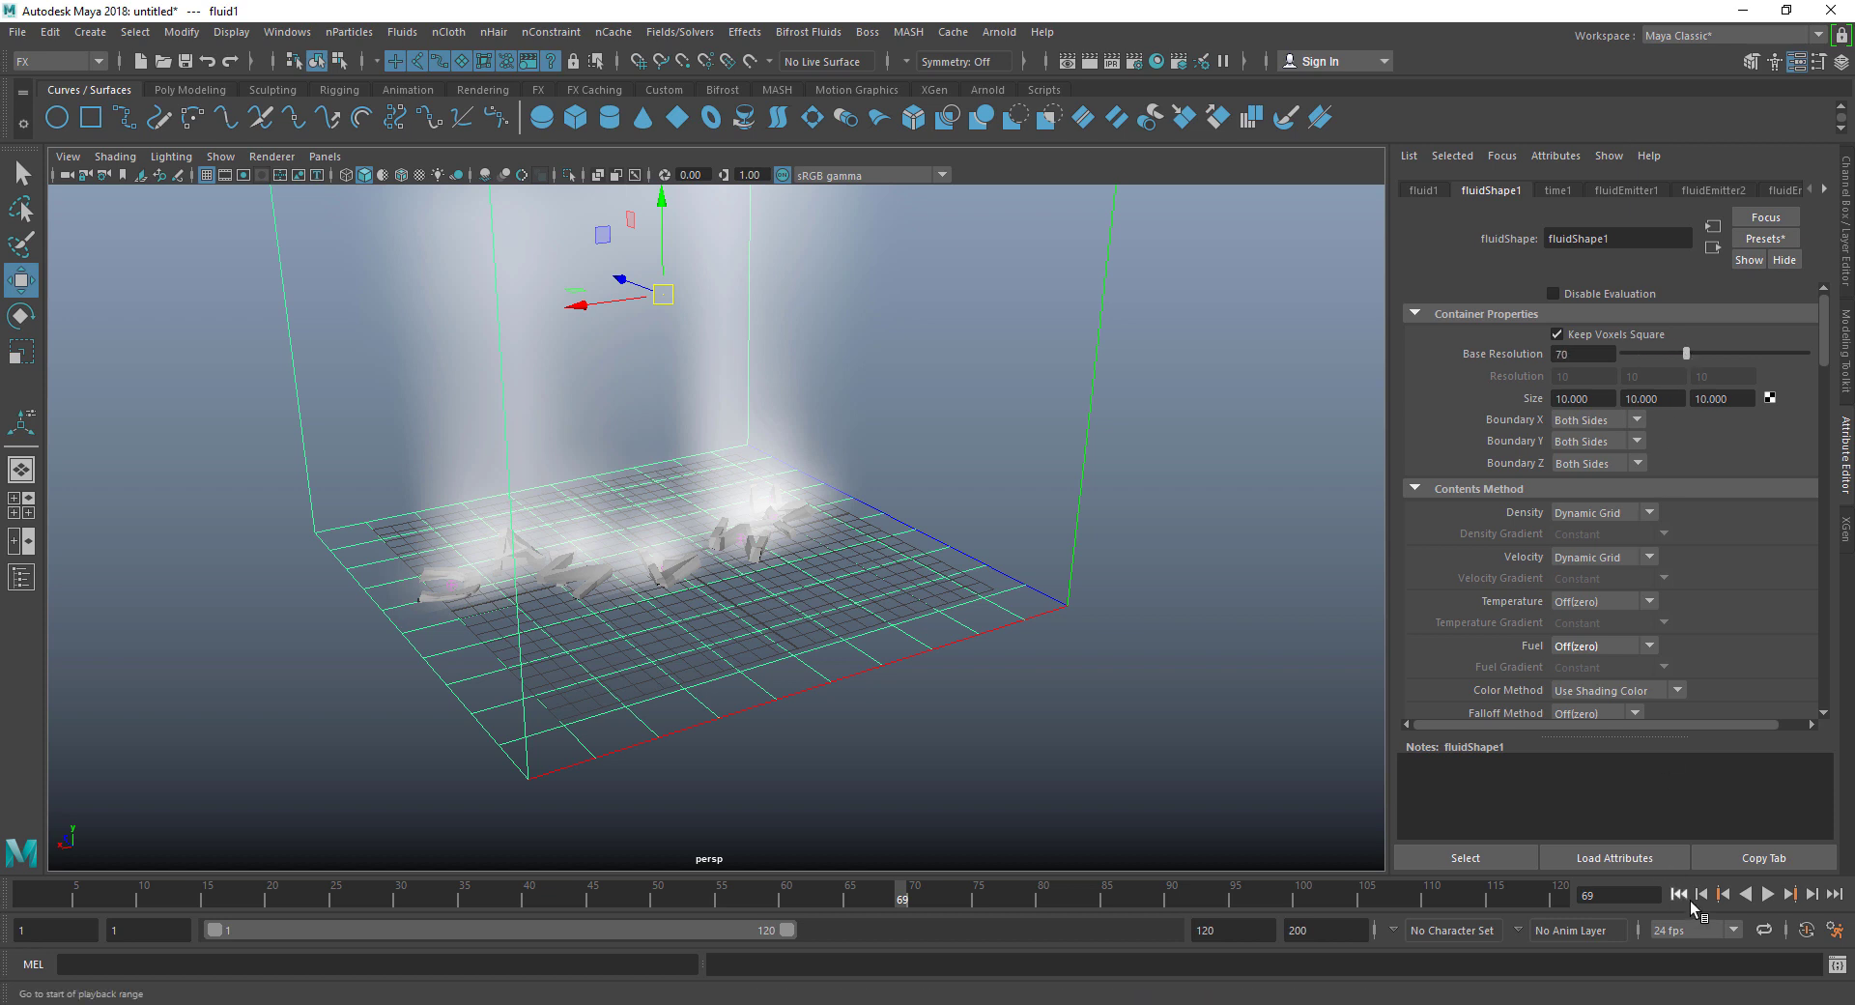
left_click(1678, 893)
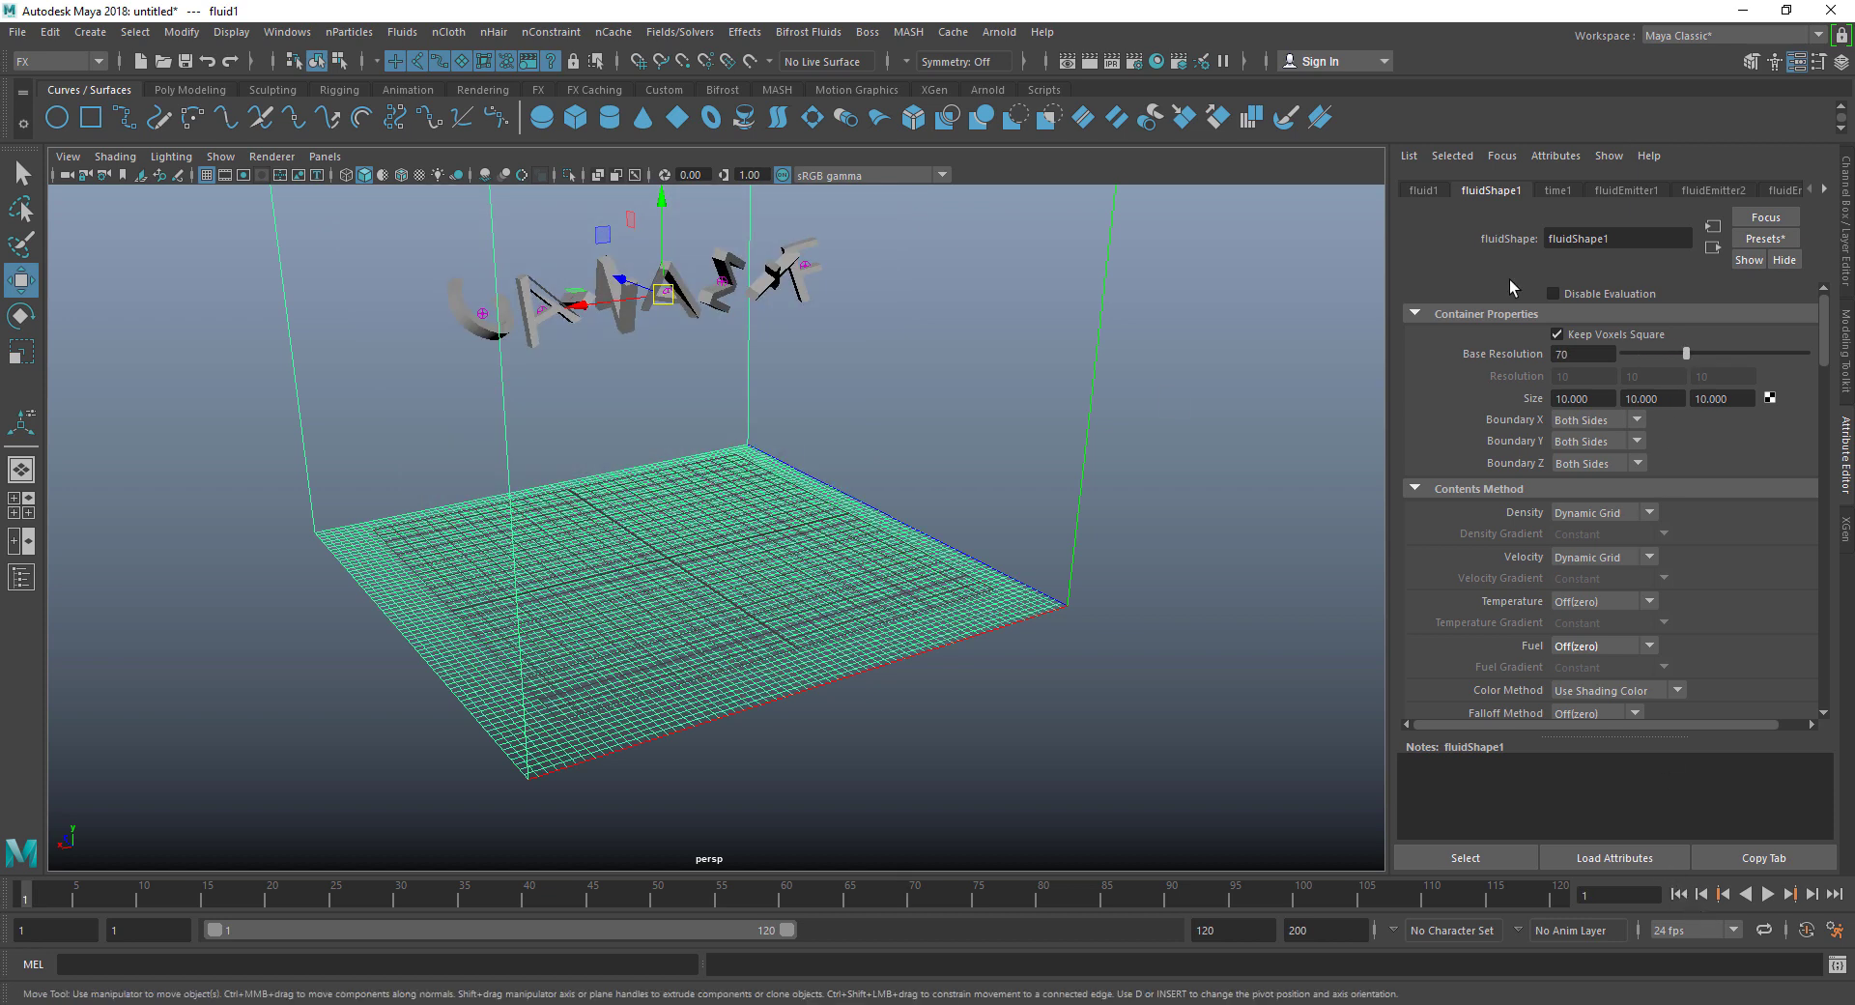
Step: Set the fluid container's Base Resolution to 60 and inspect its voxel grid
double_click(1595, 353)
type("60")
key("Return")
scroll(676, 570, "up", 5)
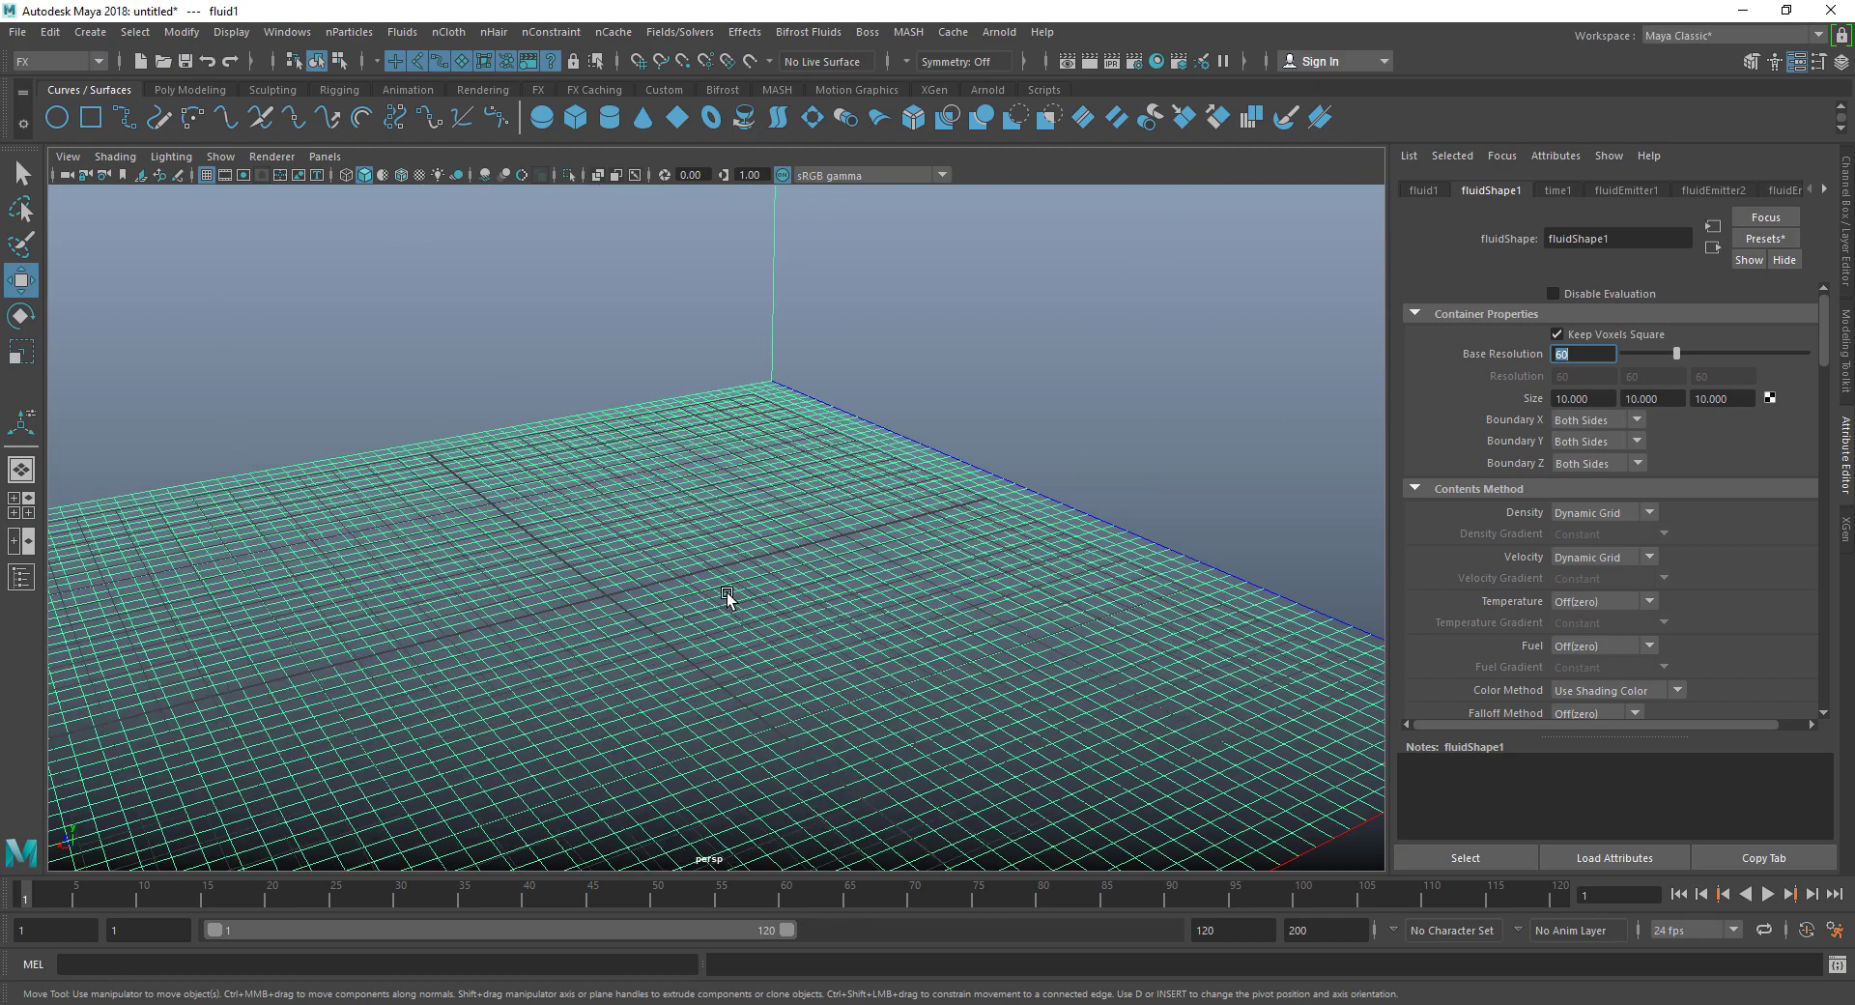
left_click_drag(792, 626, 731, 572, "alt")
scroll(719, 551, "down", 4)
scroll(718, 552, "down", 4)
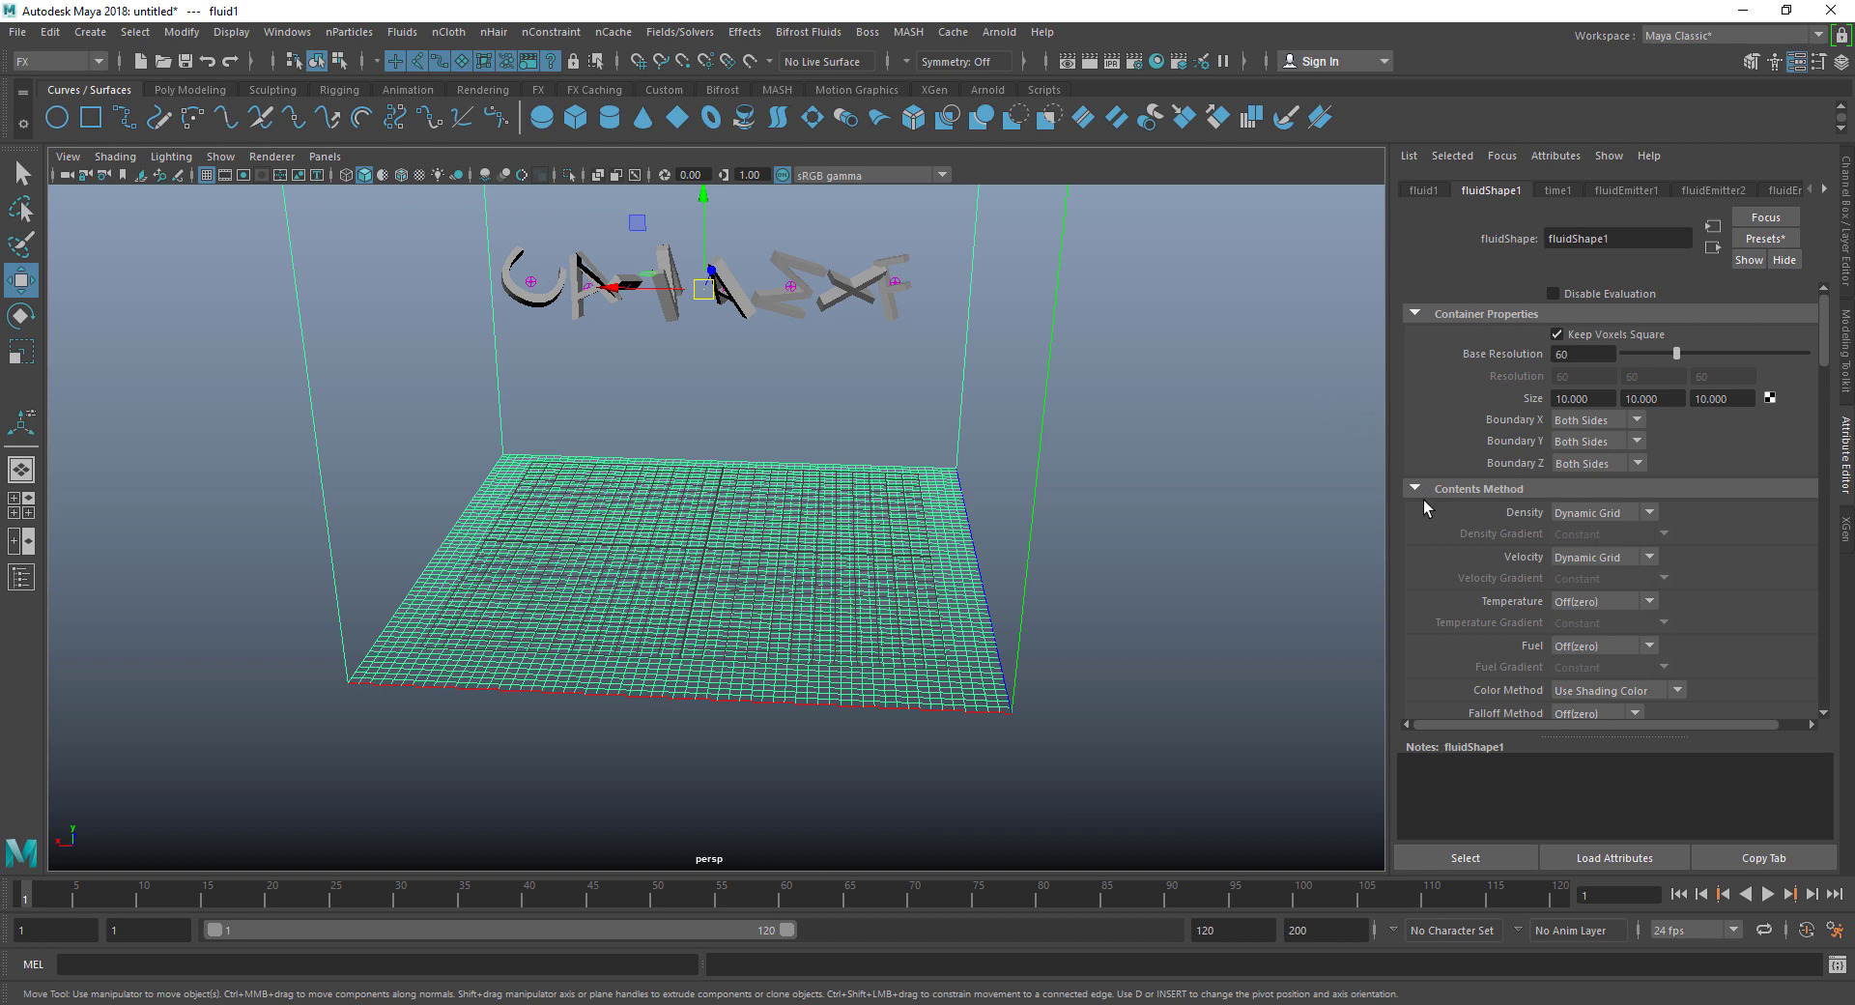
Step: Set the container's Boundary Draw to Full and examine the voxel grid throughout its volume
scroll(1543, 474, "down", 3)
scroll(1639, 544, "down", 3)
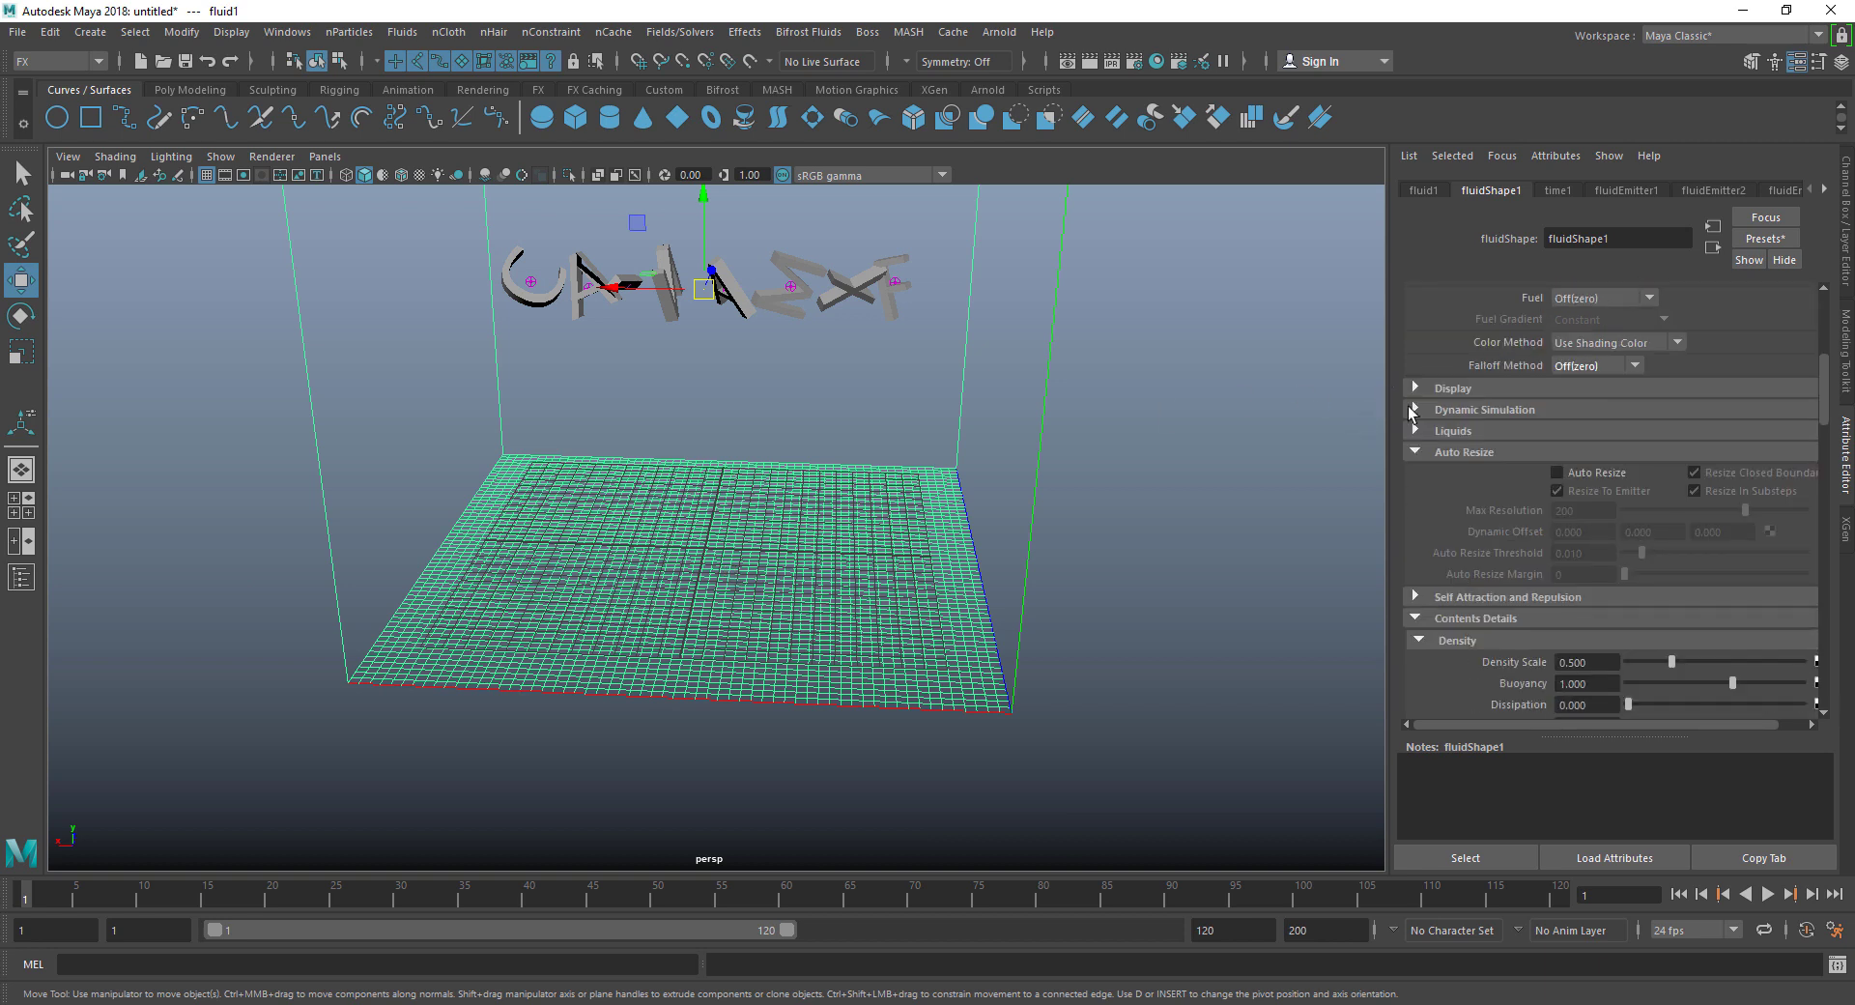
left_click(1458, 388)
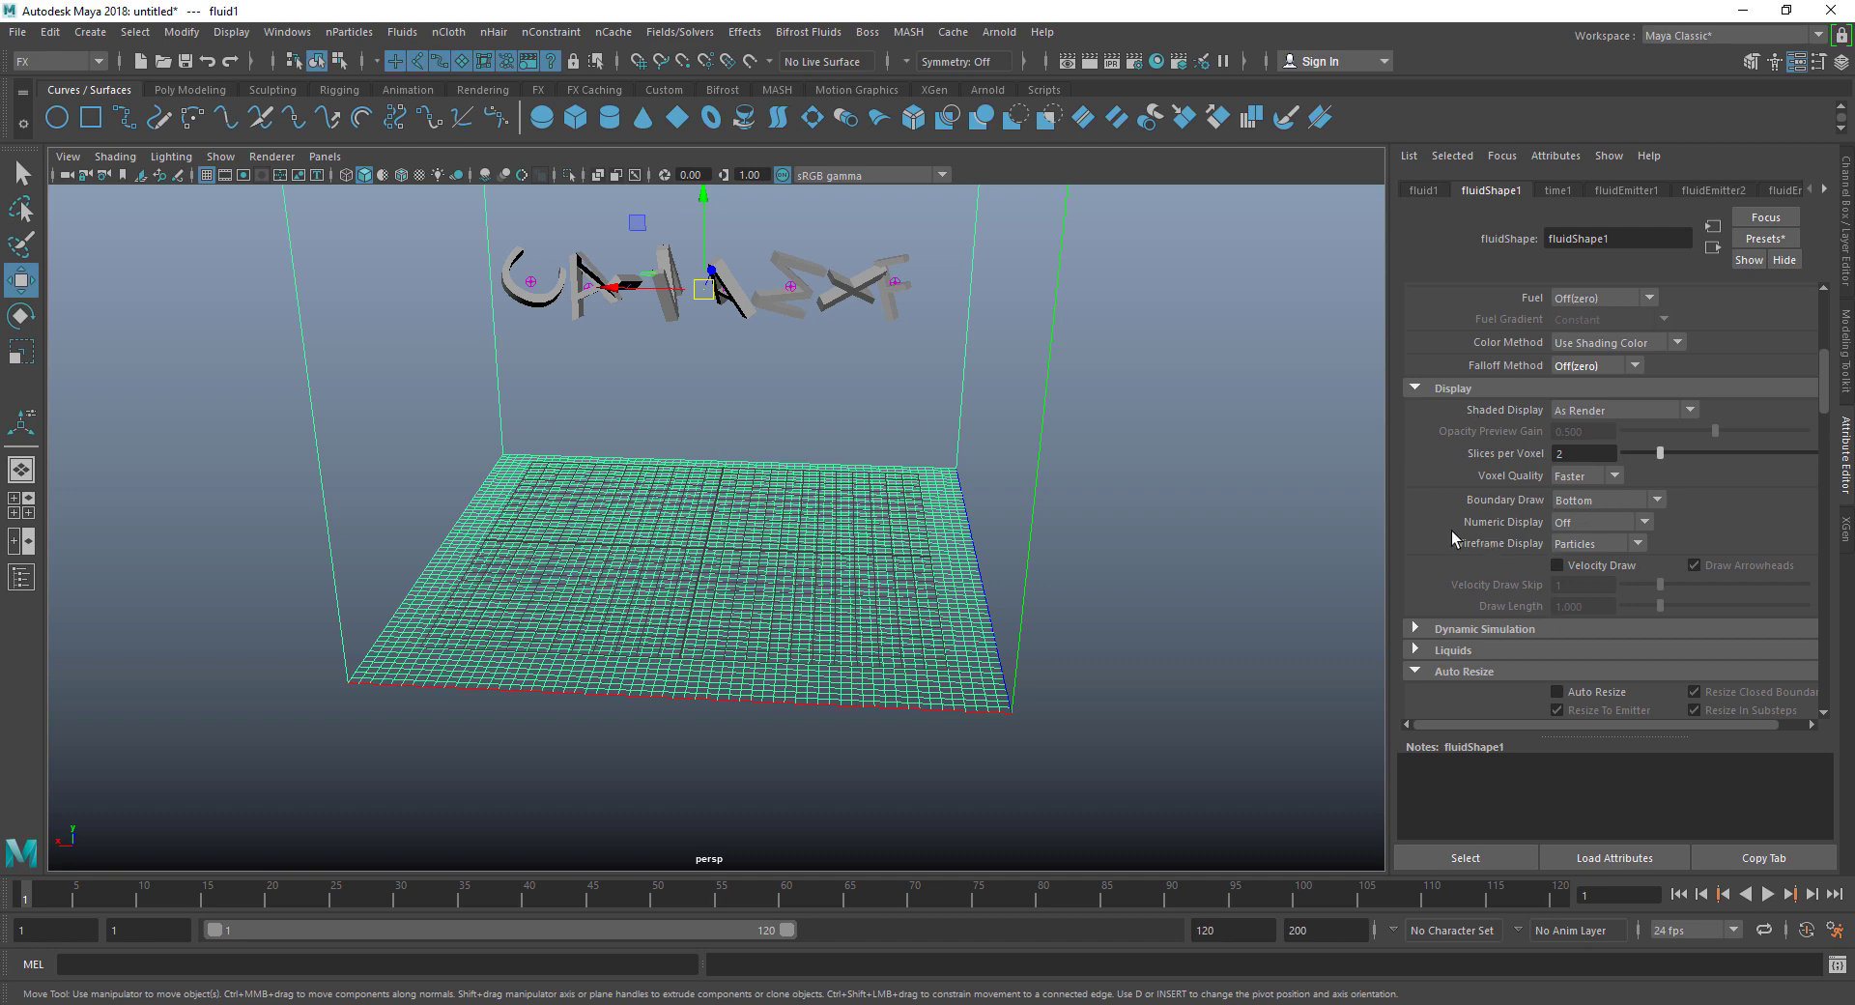
left_click(1572, 503)
left_click(1574, 583)
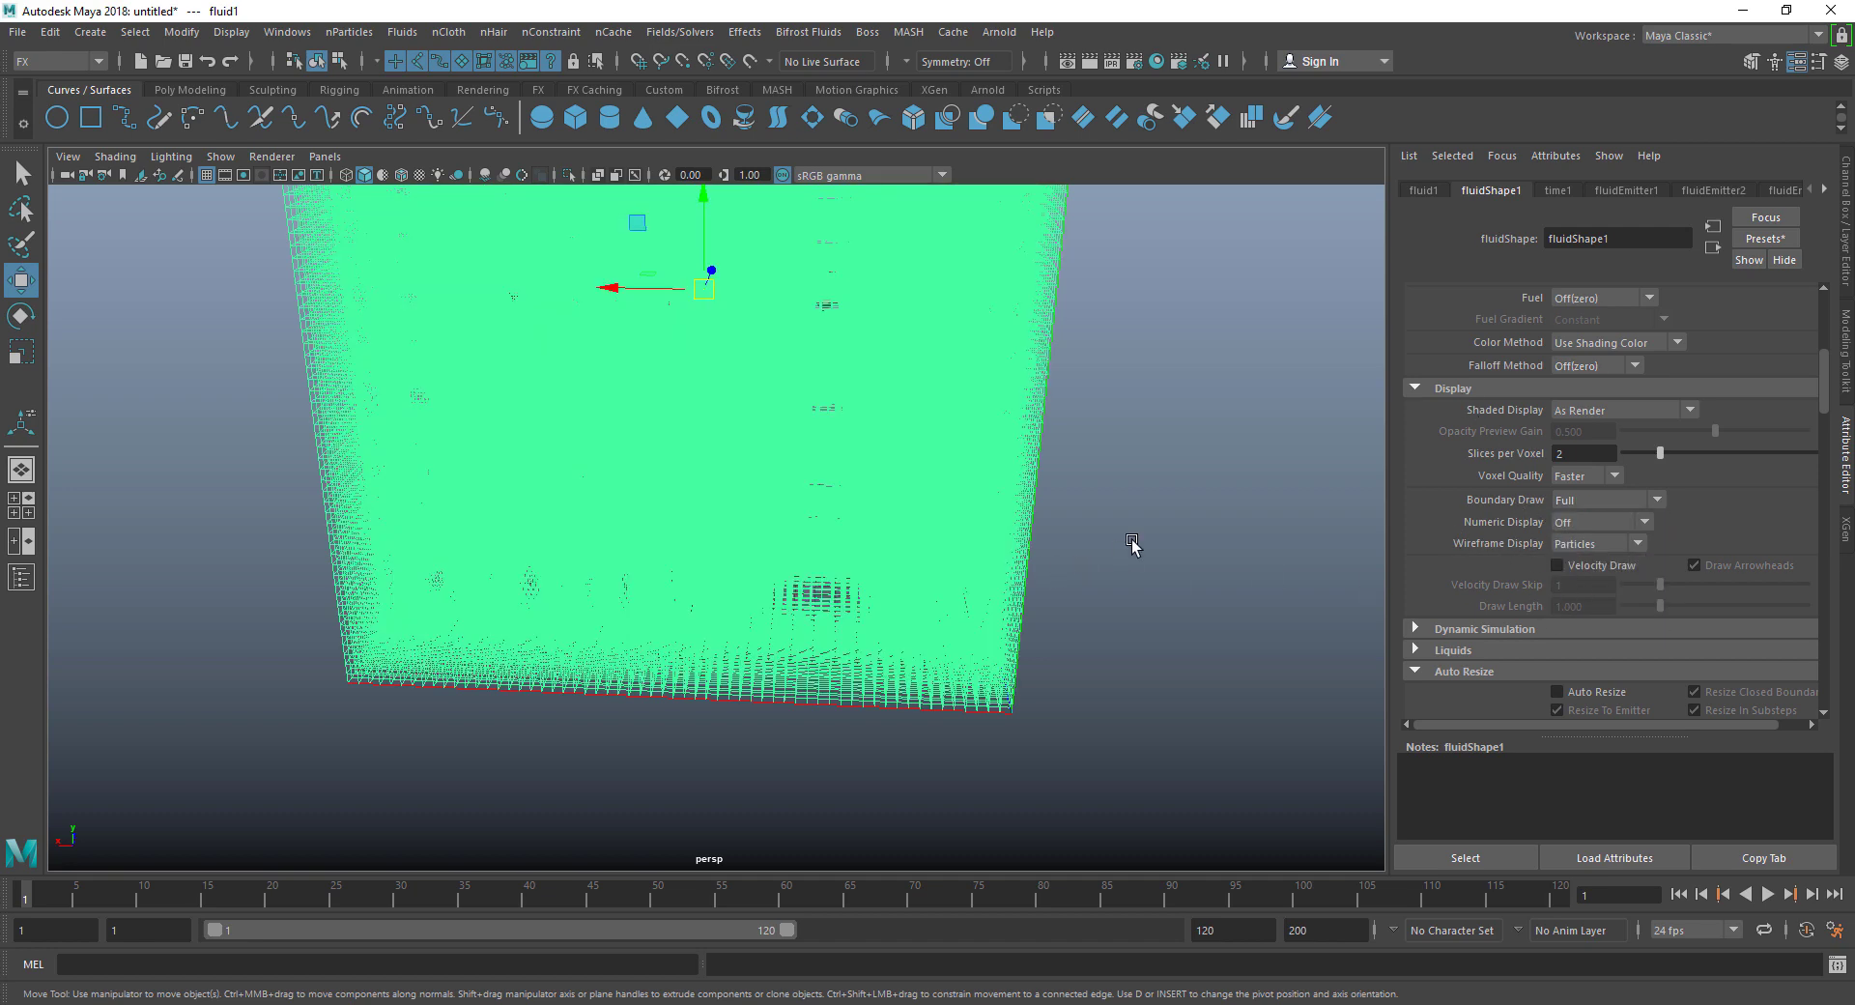
left_click_drag(1132, 543, 951, 488, "alt")
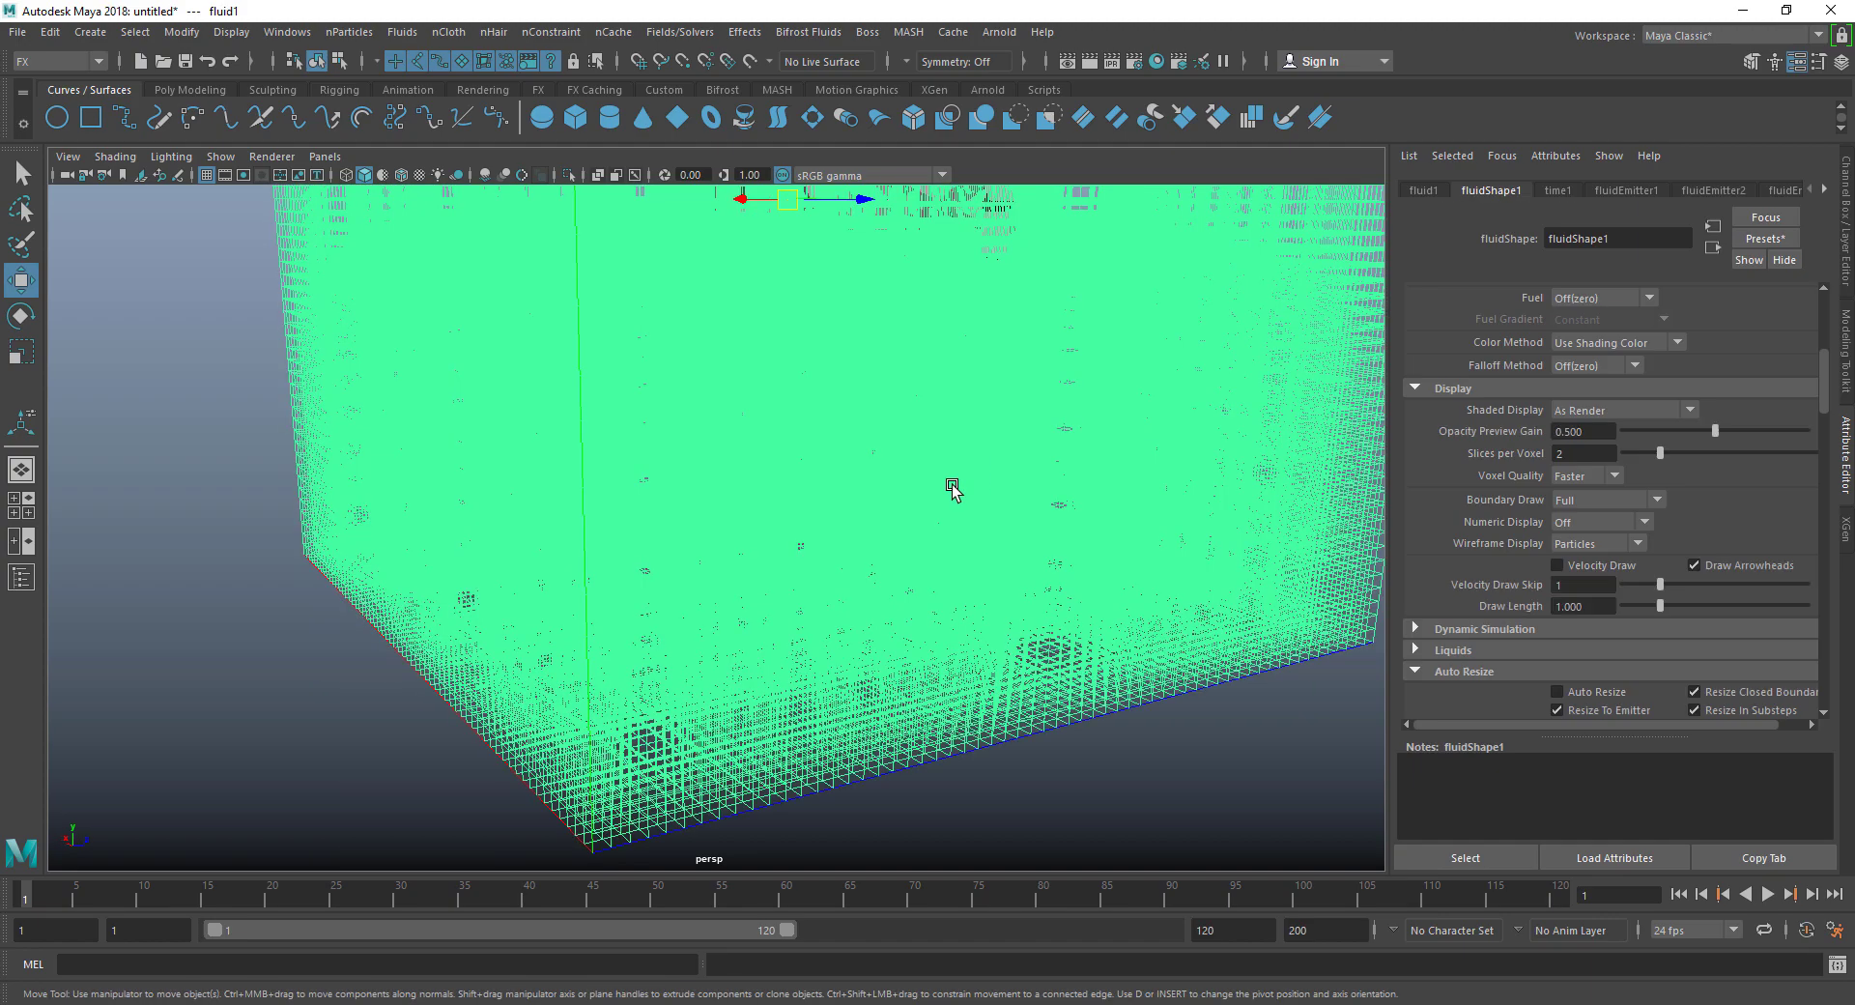
scroll(951, 488, "up", 2)
scroll(930, 514, "down", 1)
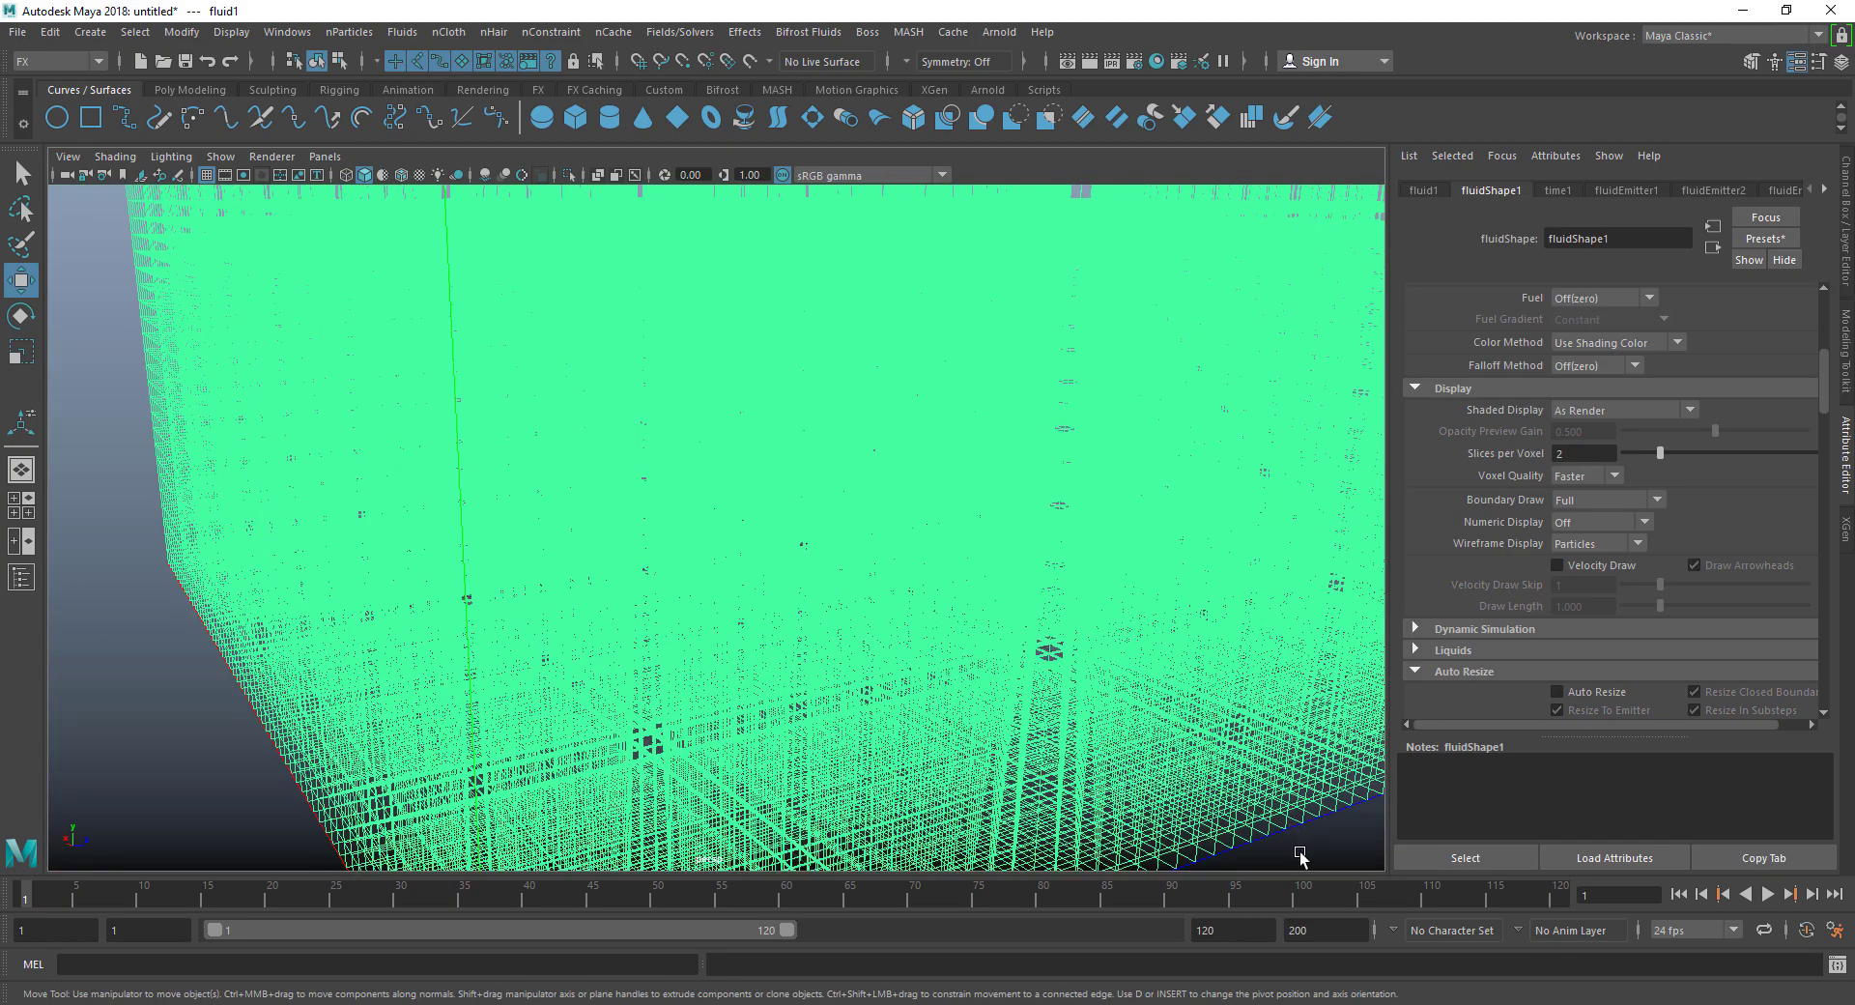
left_click_drag(1299, 855, 956, 596, "alt")
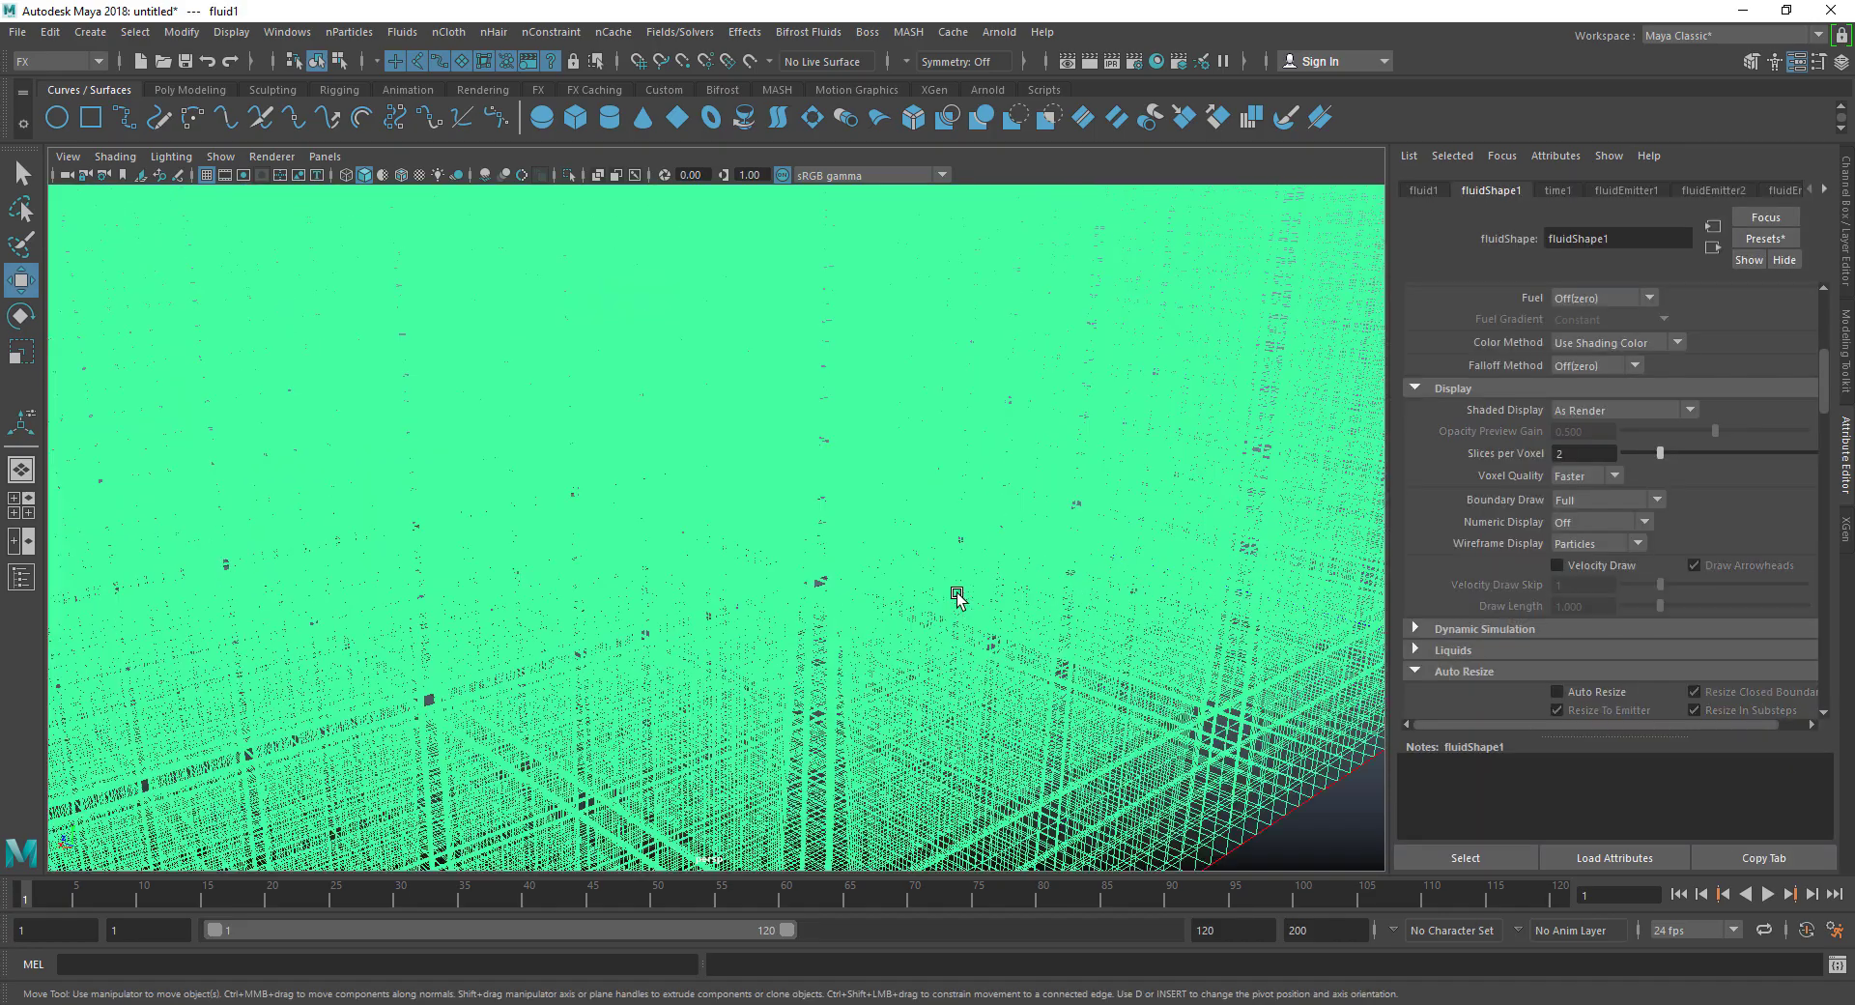
left_click_drag(1026, 744, 1424, 480, "alt")
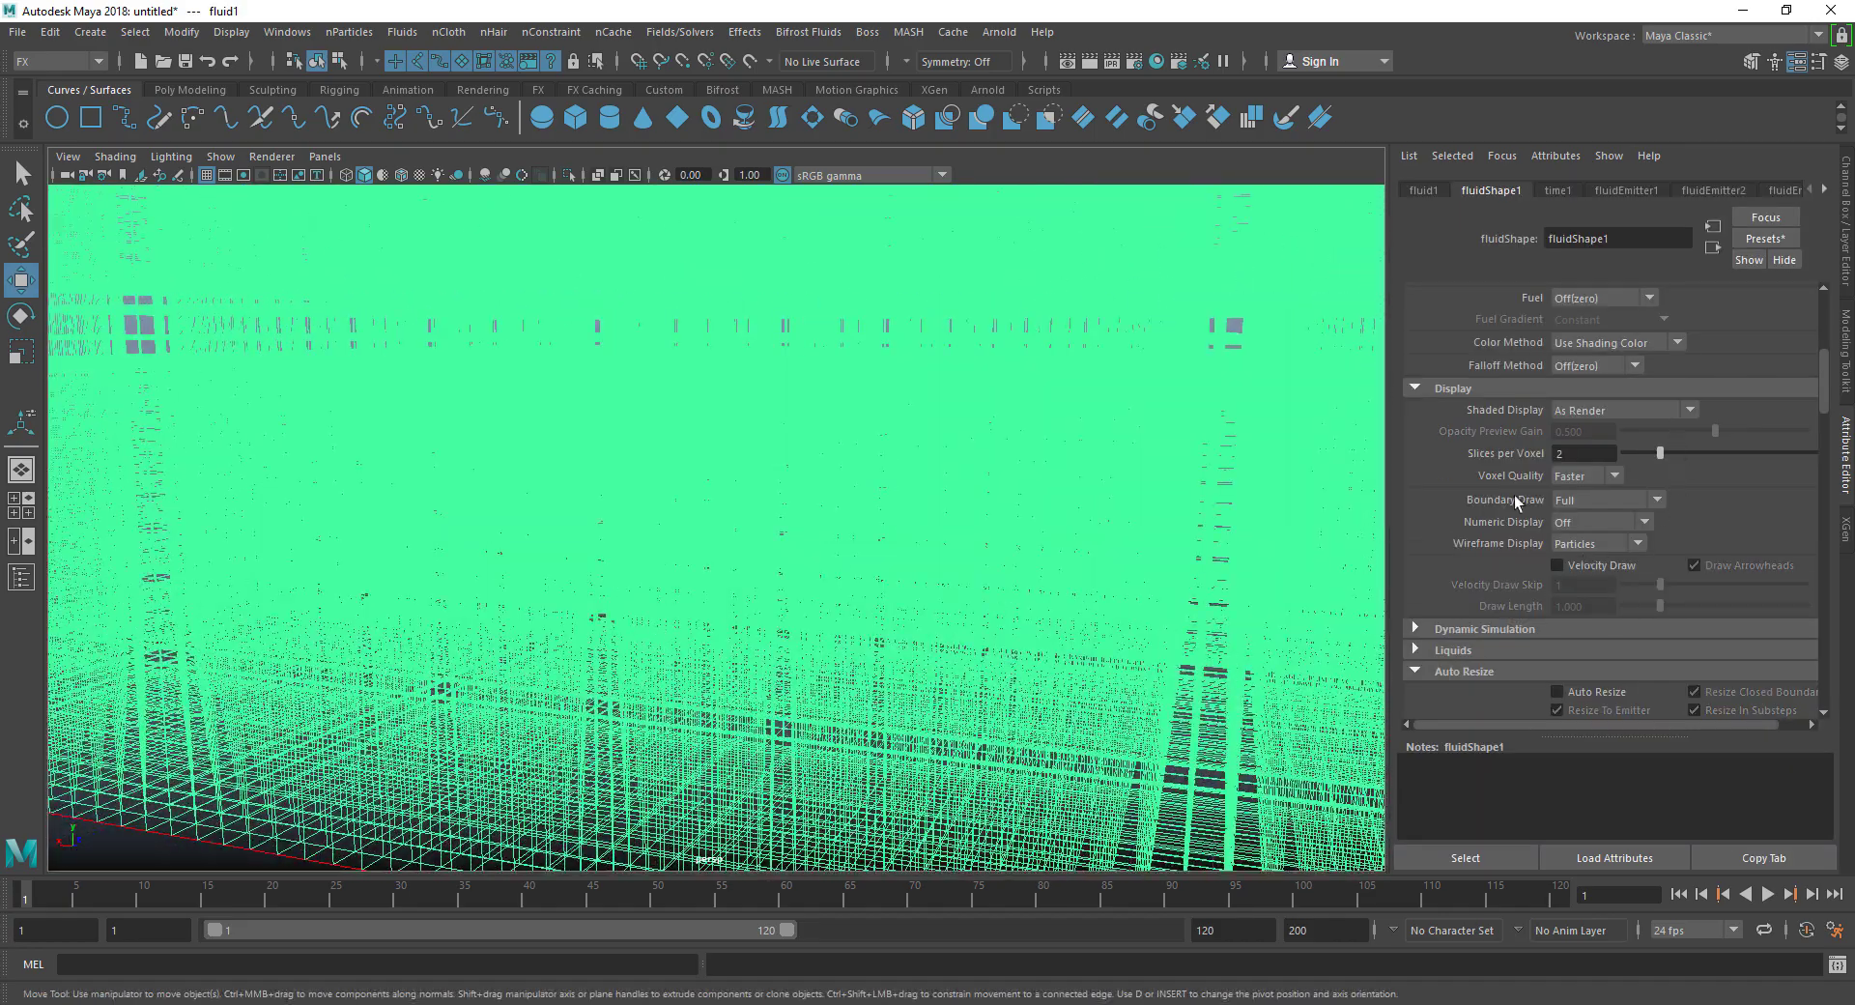
Step: Set the fluid container's Base Resolution to 100 and deselect it to inspect the denser grid
scroll(1545, 489, "up", 6)
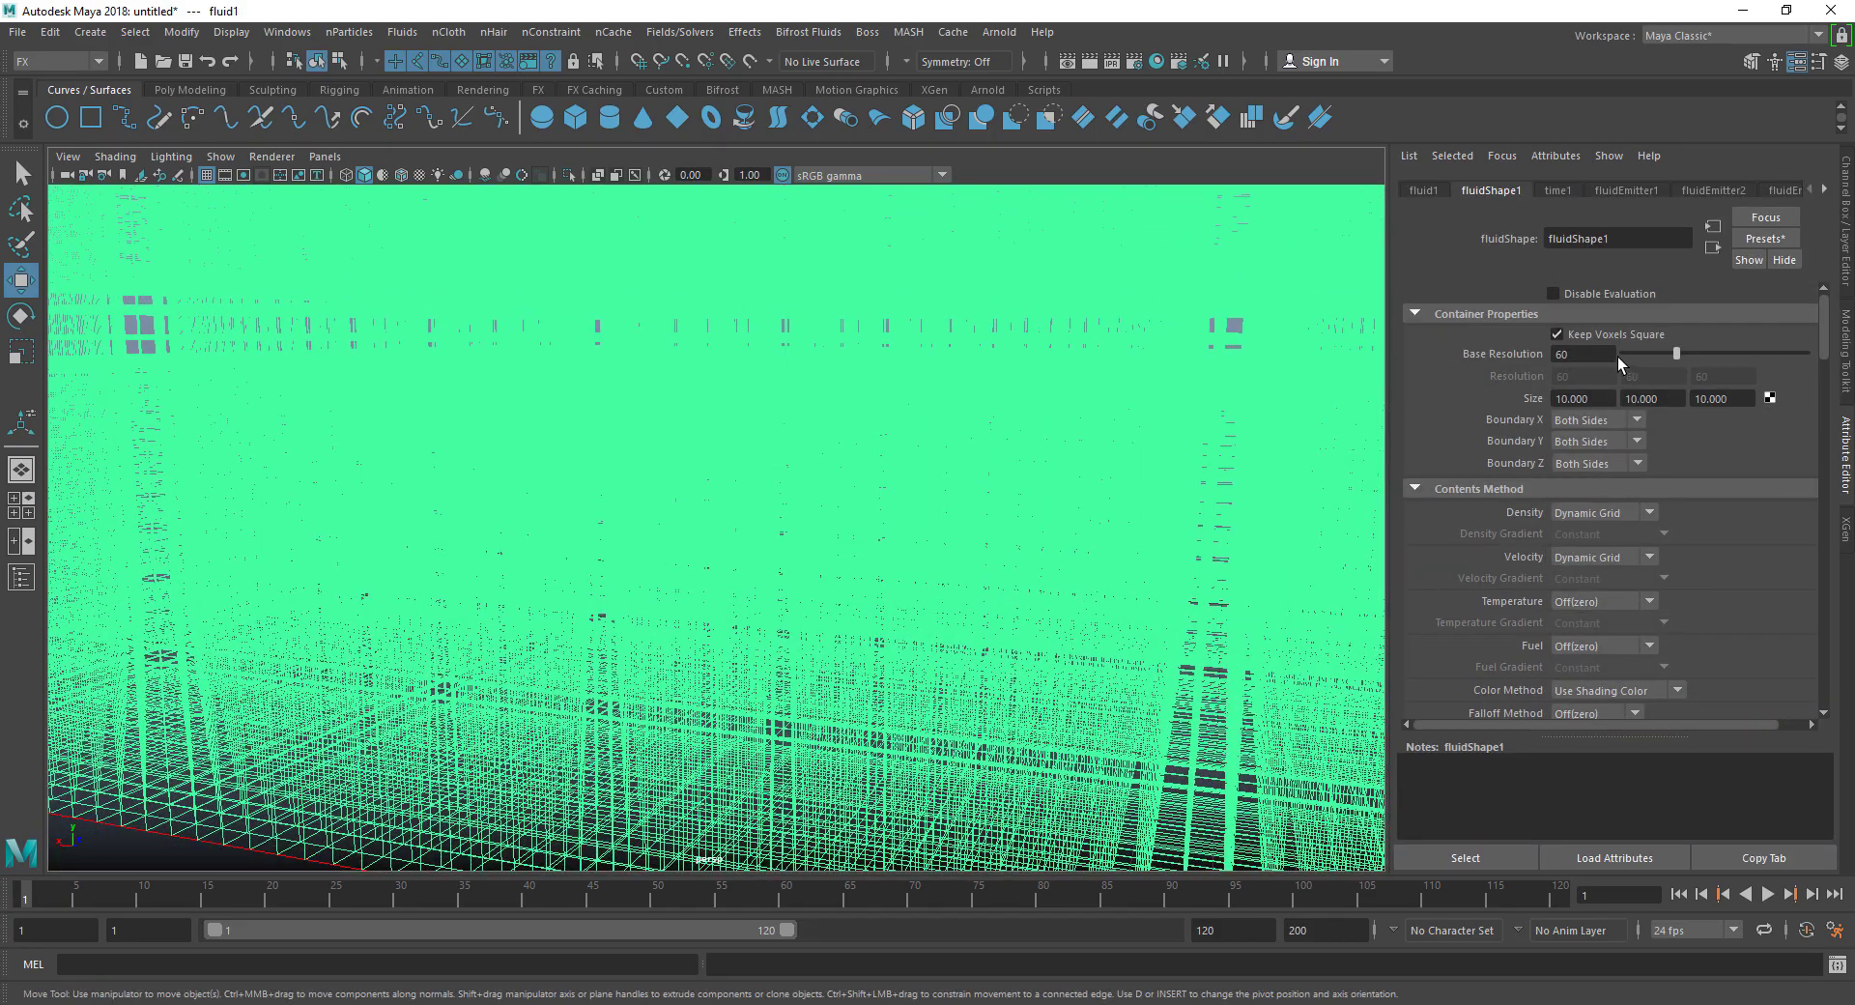
type("100")
key("Return")
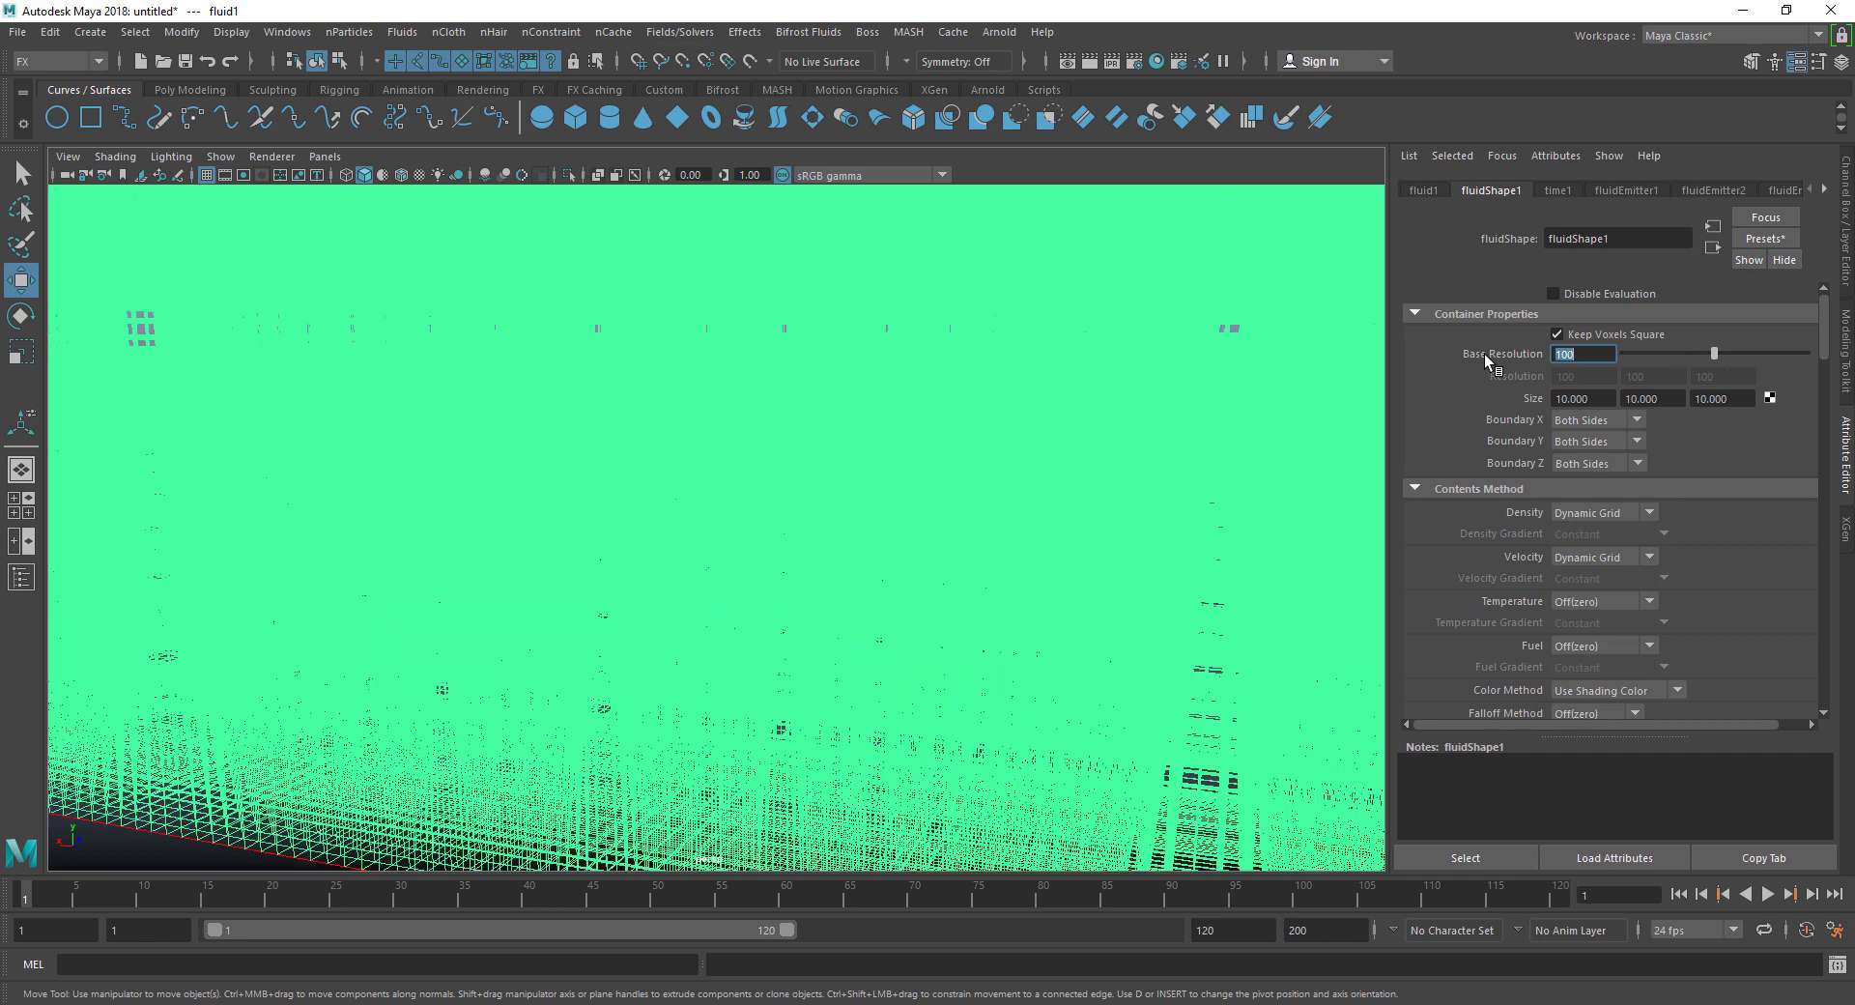
scroll(924, 743, "down", 5)
left_click(924, 743)
left_click_drag(739, 743, 663, 678, "alt")
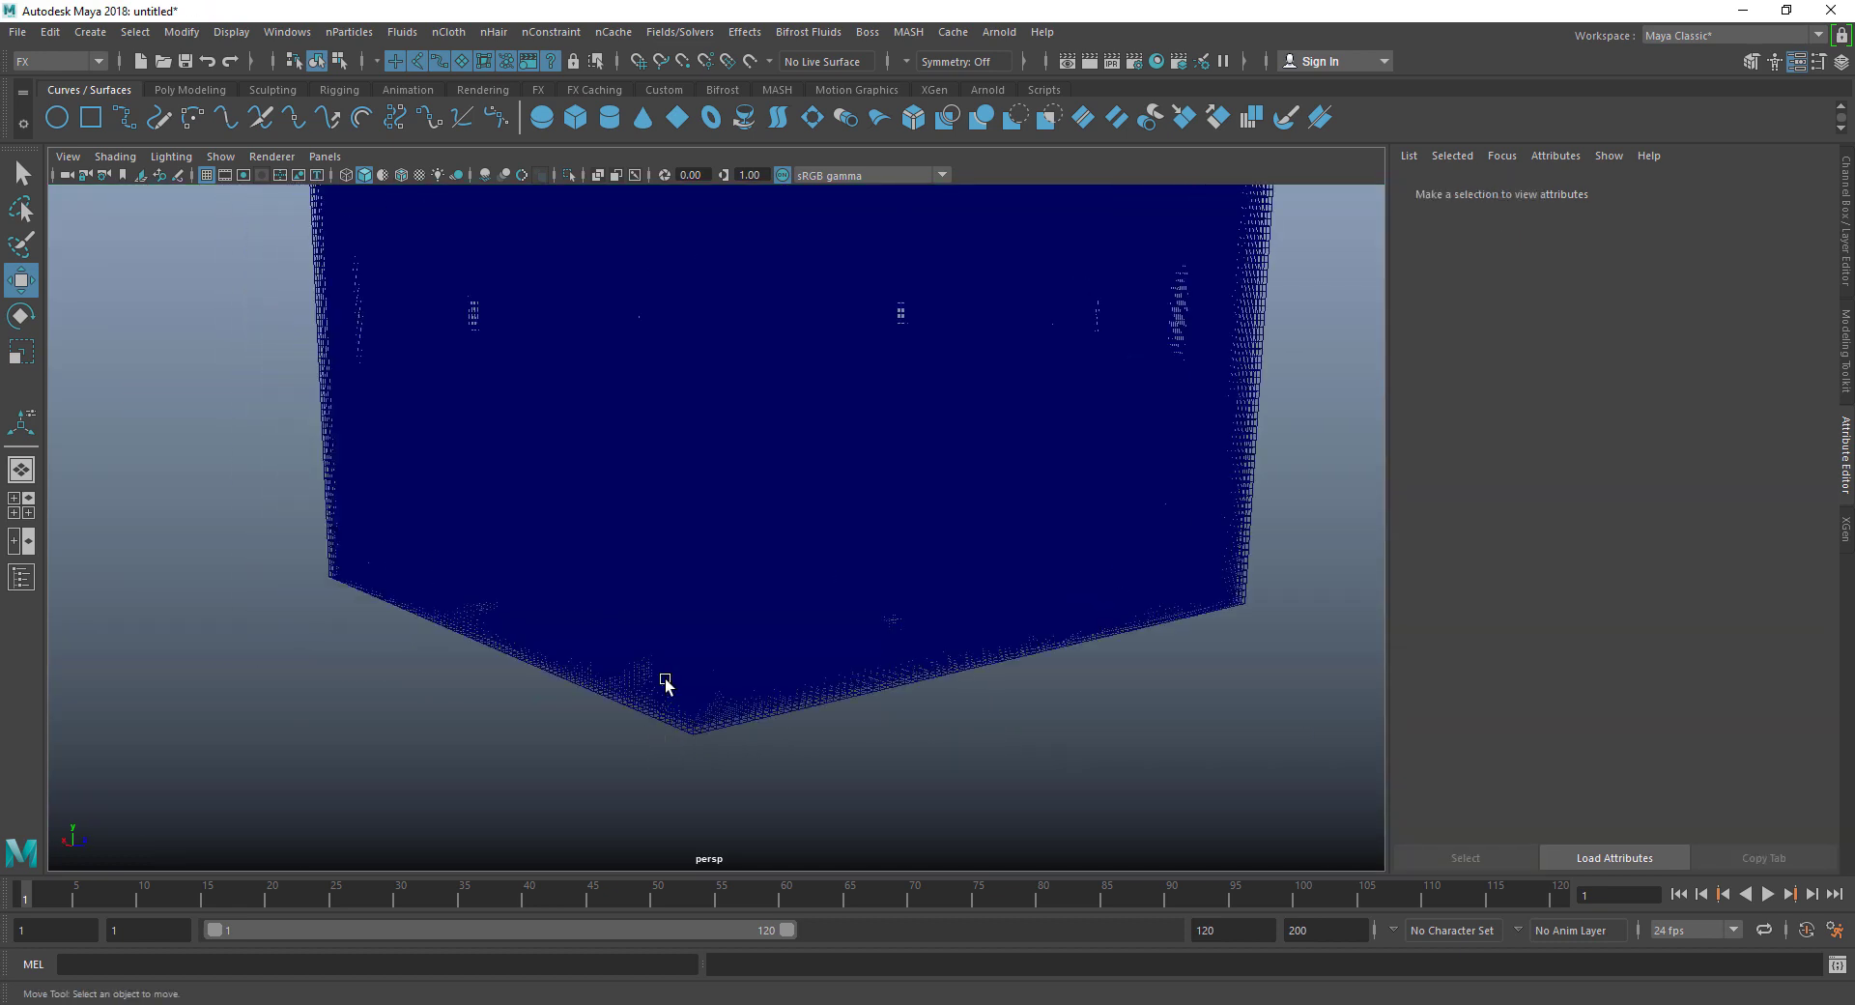
scroll(674, 634, "up", 4)
Step: Reselect the fluid container and set its Boundary Draw to Reduced
left_click(776, 786)
scroll(1555, 565, "down", 4)
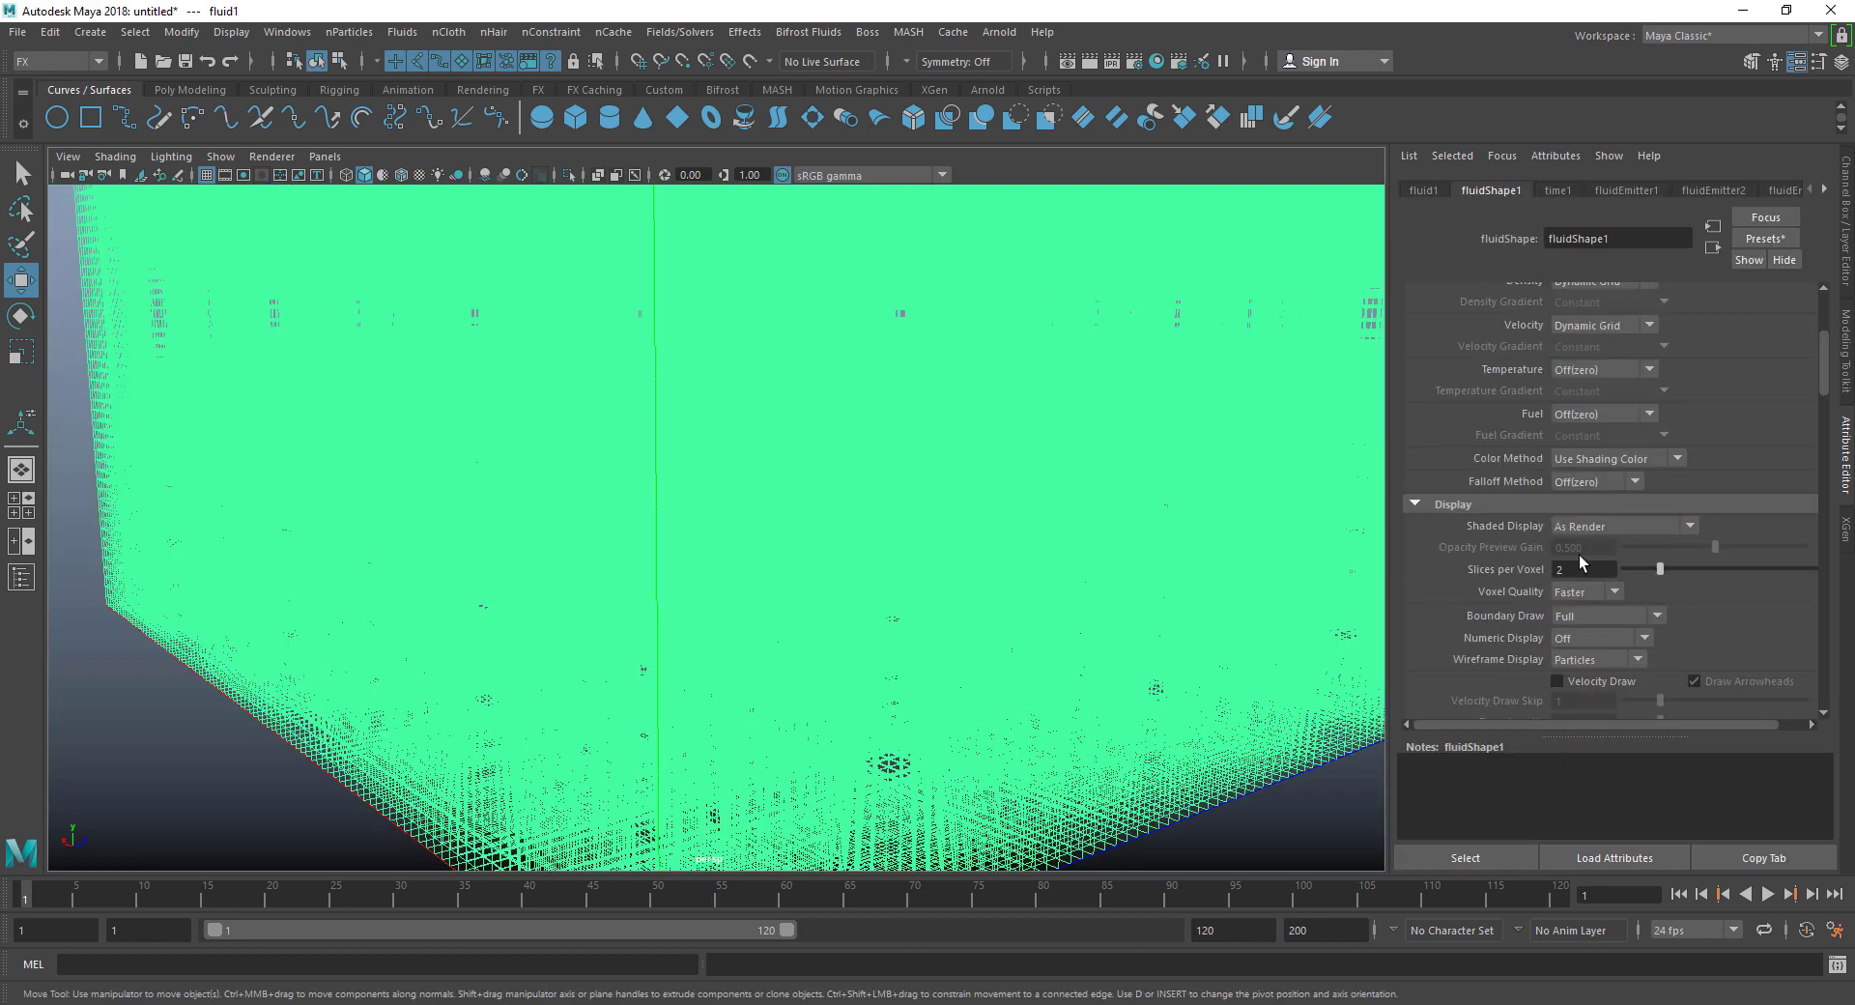
left_click(1557, 619)
left_click(1586, 655)
right_click_drag(942, 681, 902, 553, "alt")
left_click_drag(902, 552, 1121, 737, "alt")
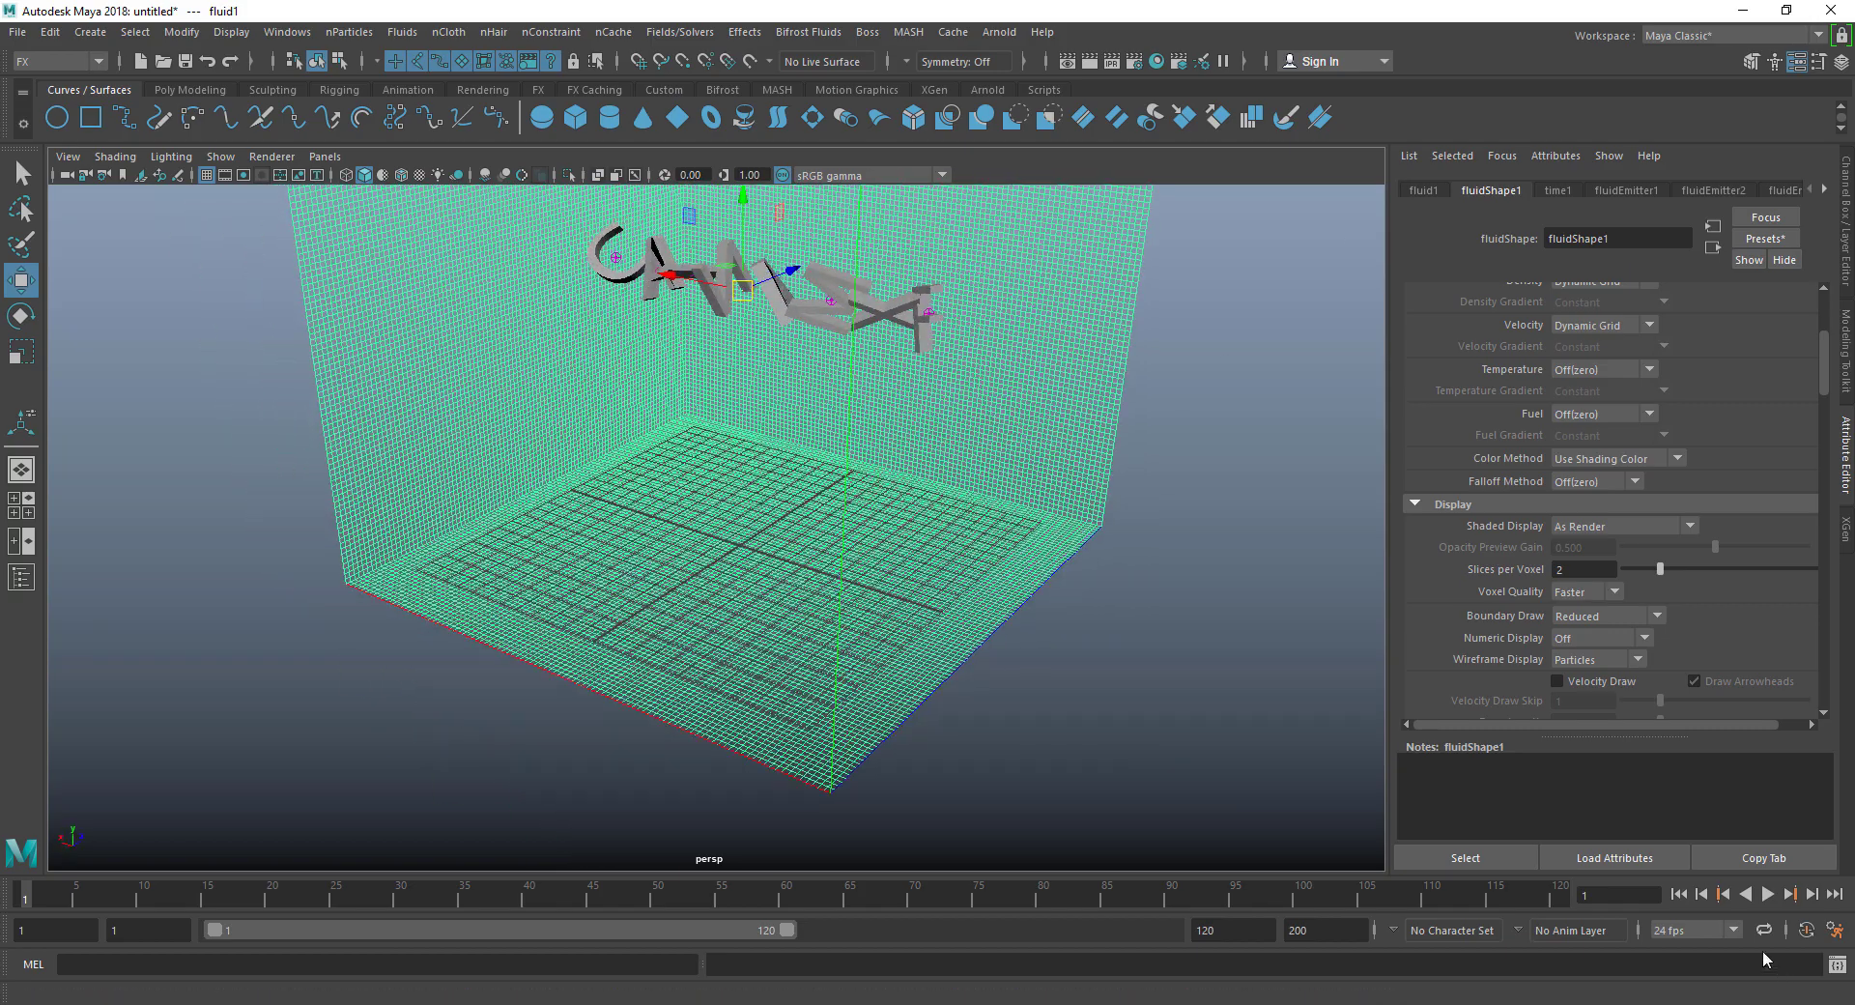
Step: Play the simulation at the new resolution to frame 41 and inspect the smoke columns rising from the letters
left_click(1772, 896)
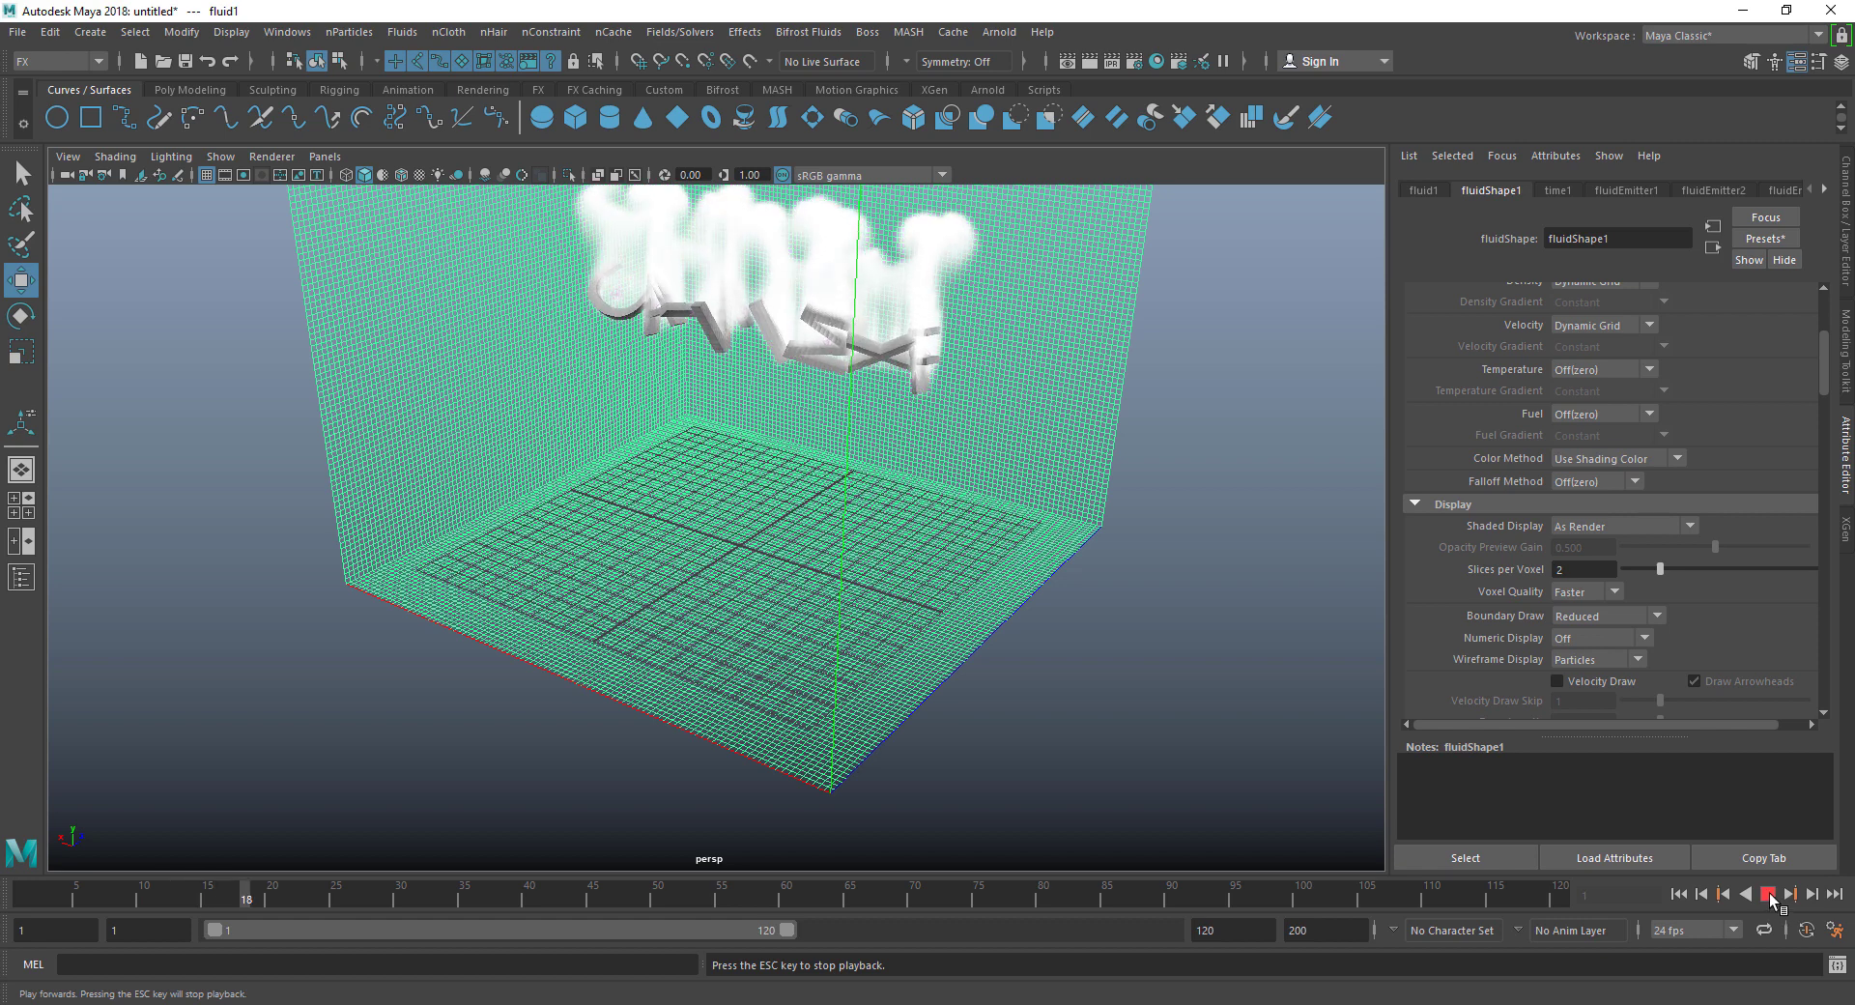
left_click(1654, 859)
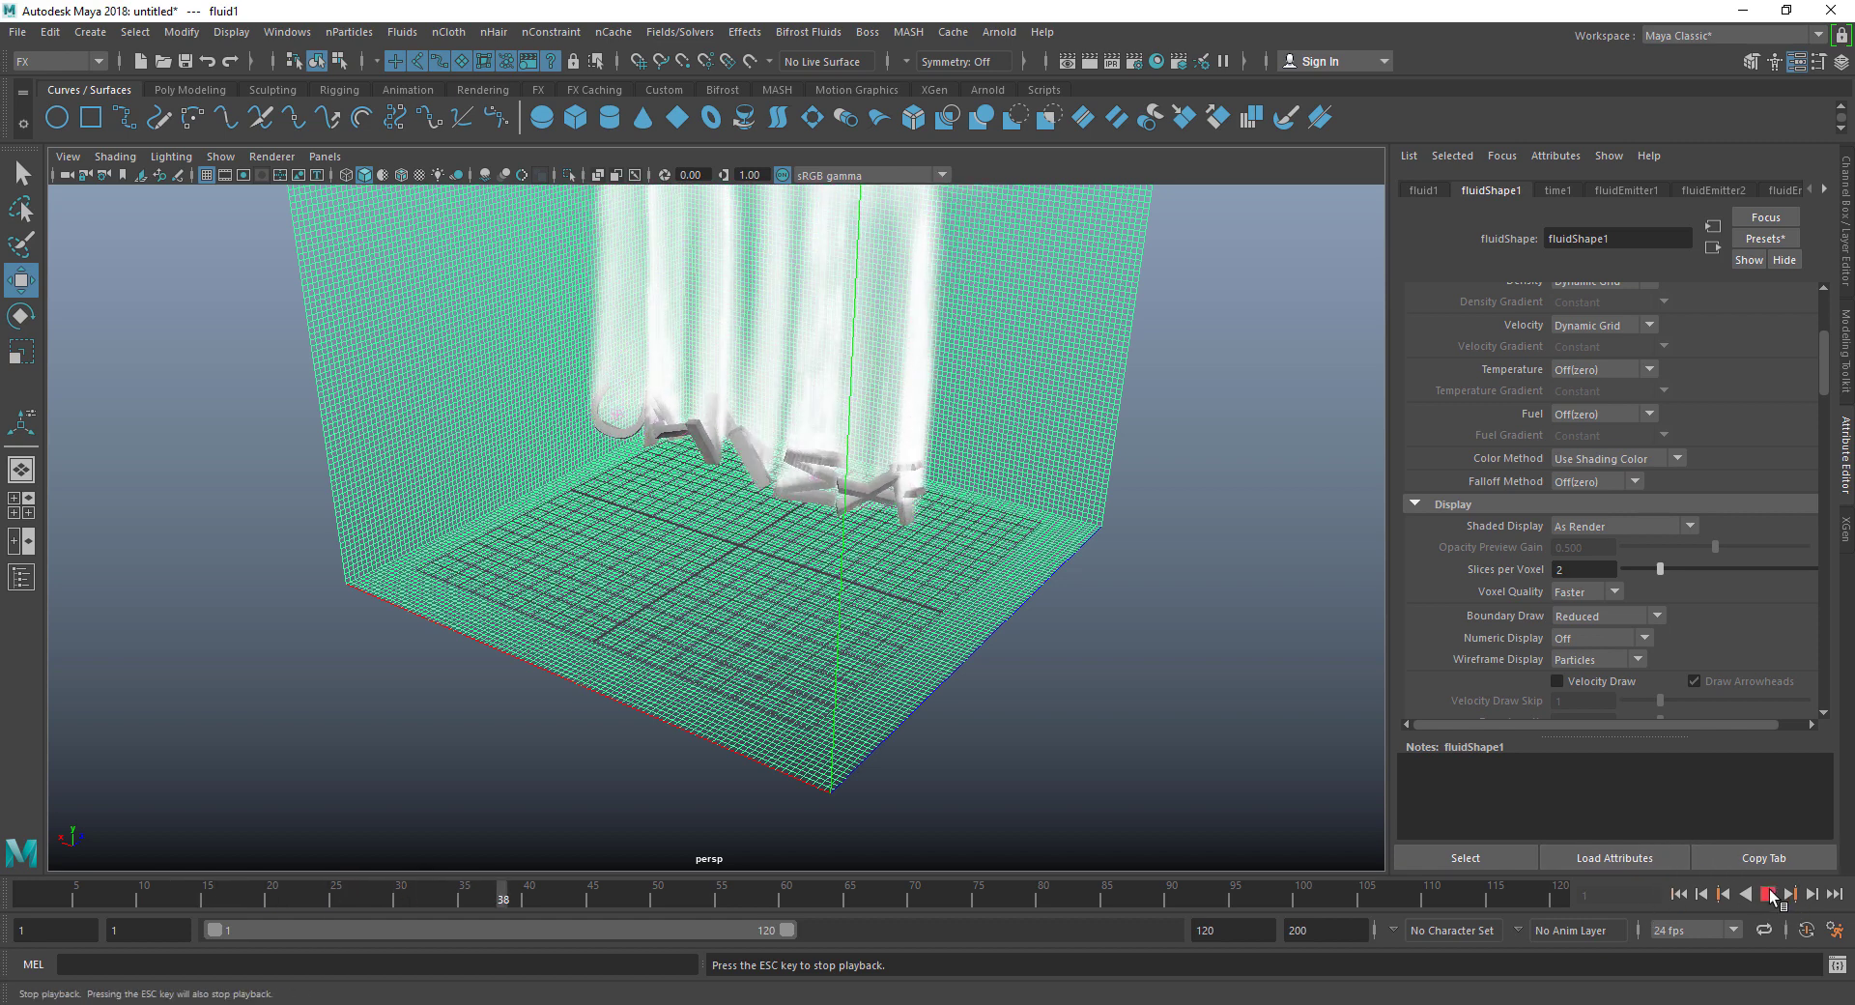
key("Escape")
left_click_drag(258, 492, 723, 484, "alt")
middle_click_drag(731, 504, 759, 649, "alt")
left_click_drag(819, 526, 811, 570, "alt")
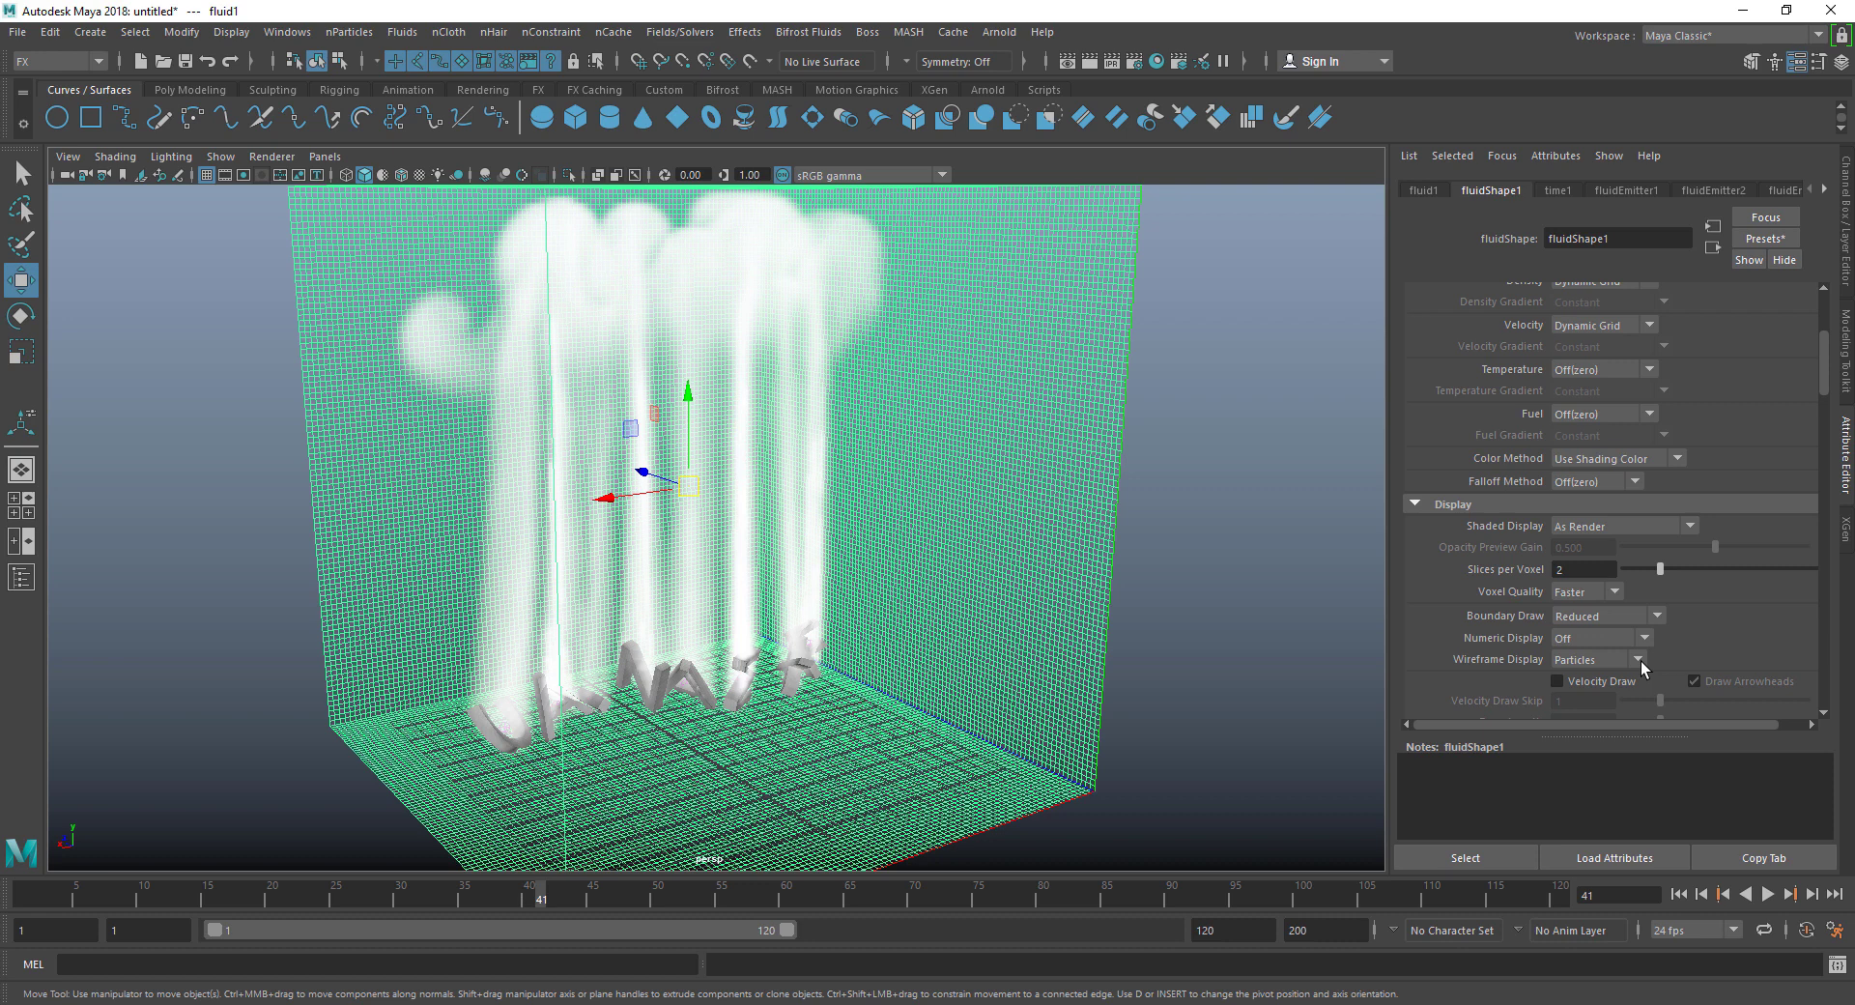
Step: Try the container's Boundary Draw as Bounding box and set it back to Bottom
left_click(1578, 617)
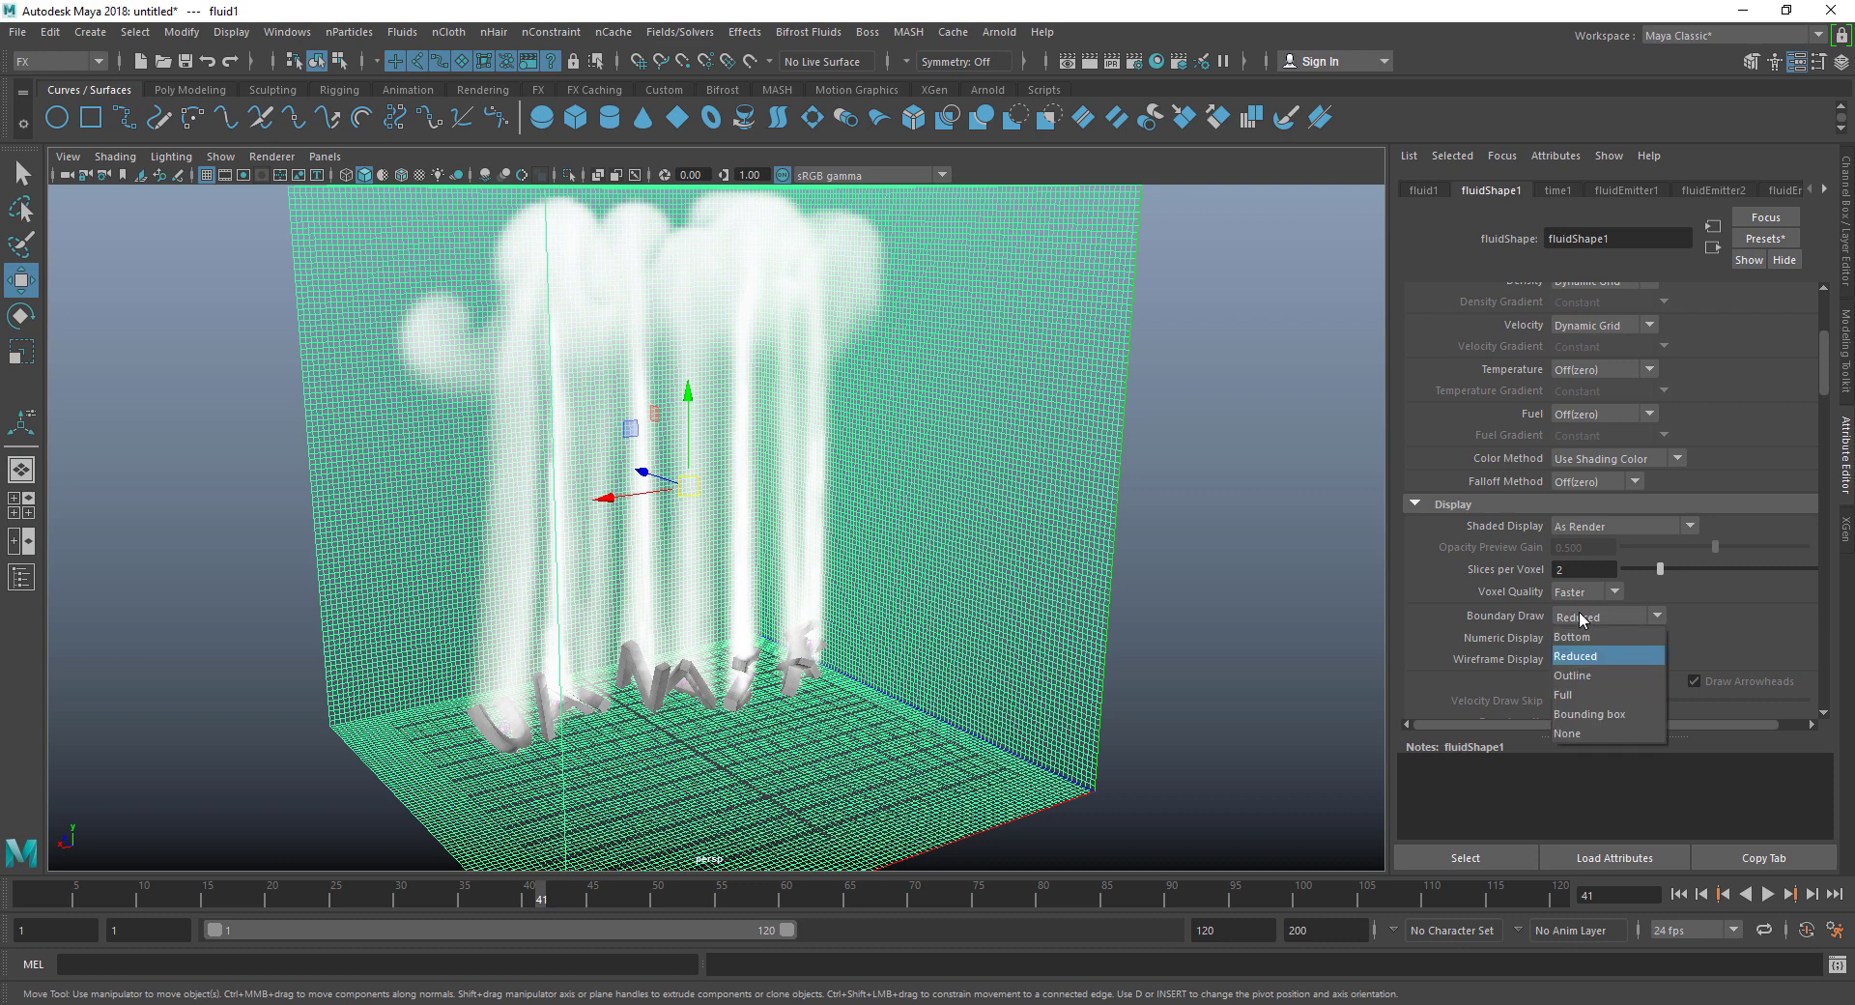
left_click(1594, 715)
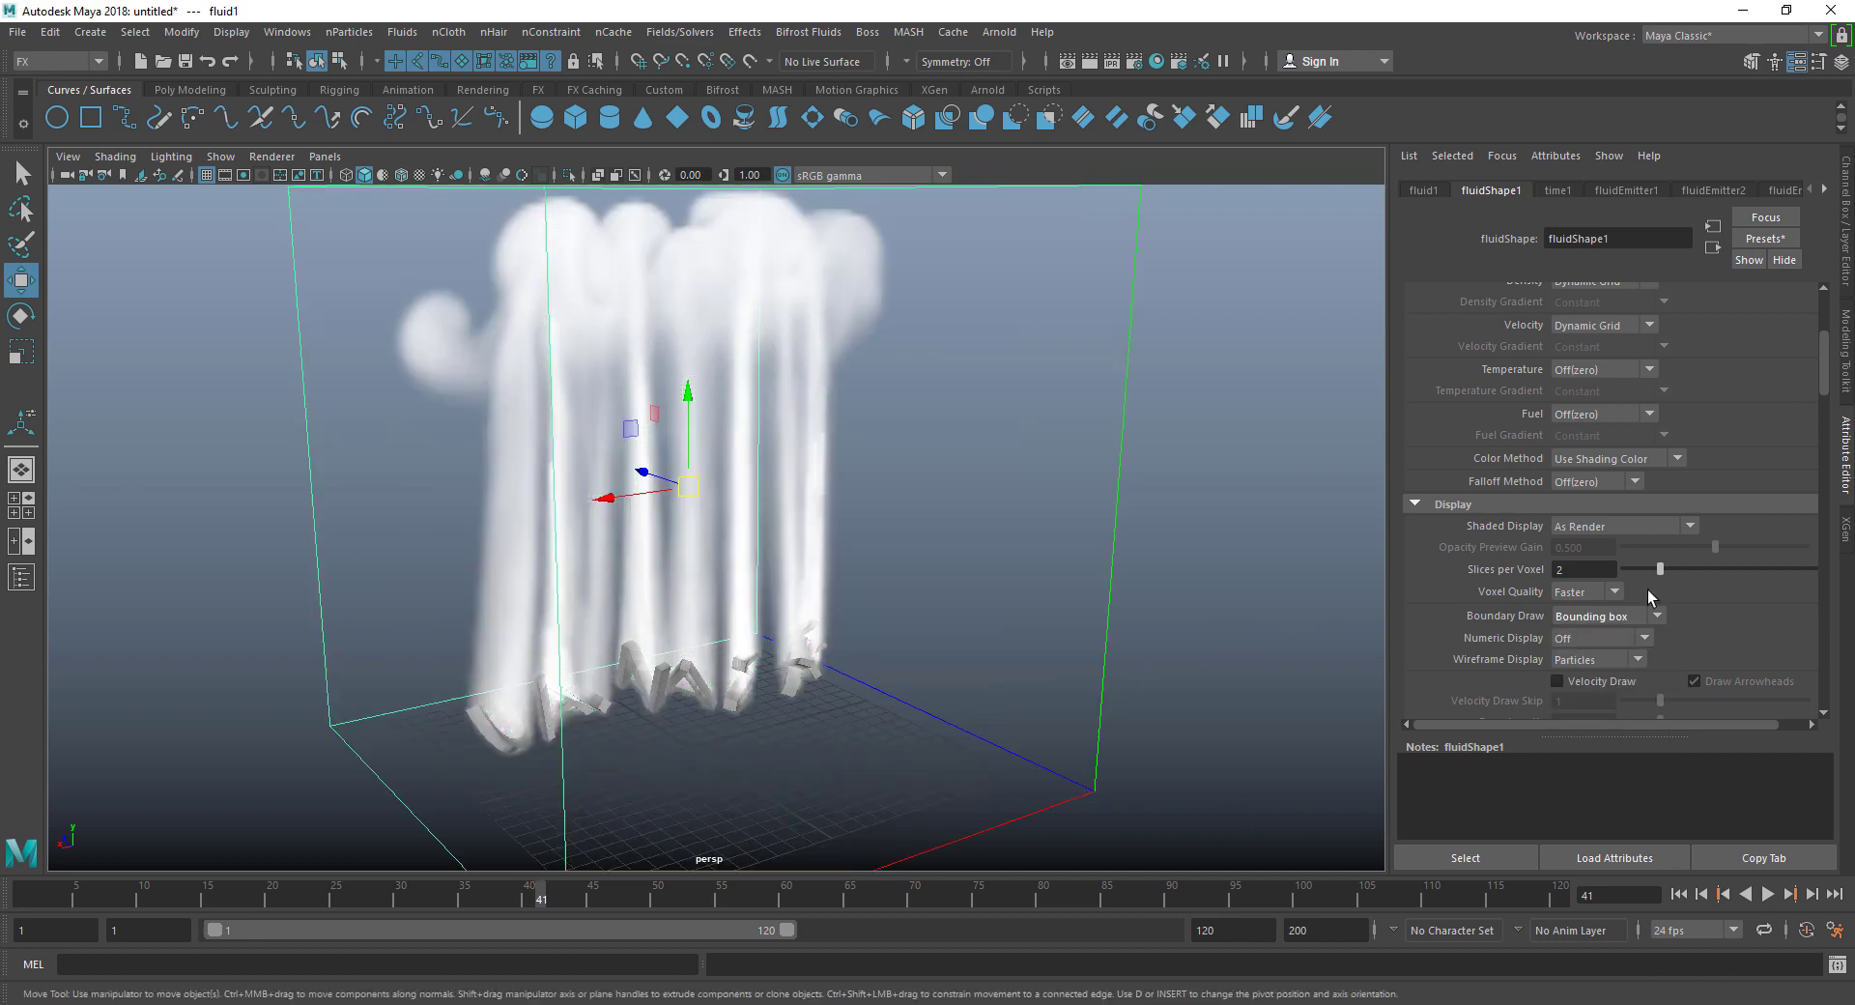
left_click(1584, 616)
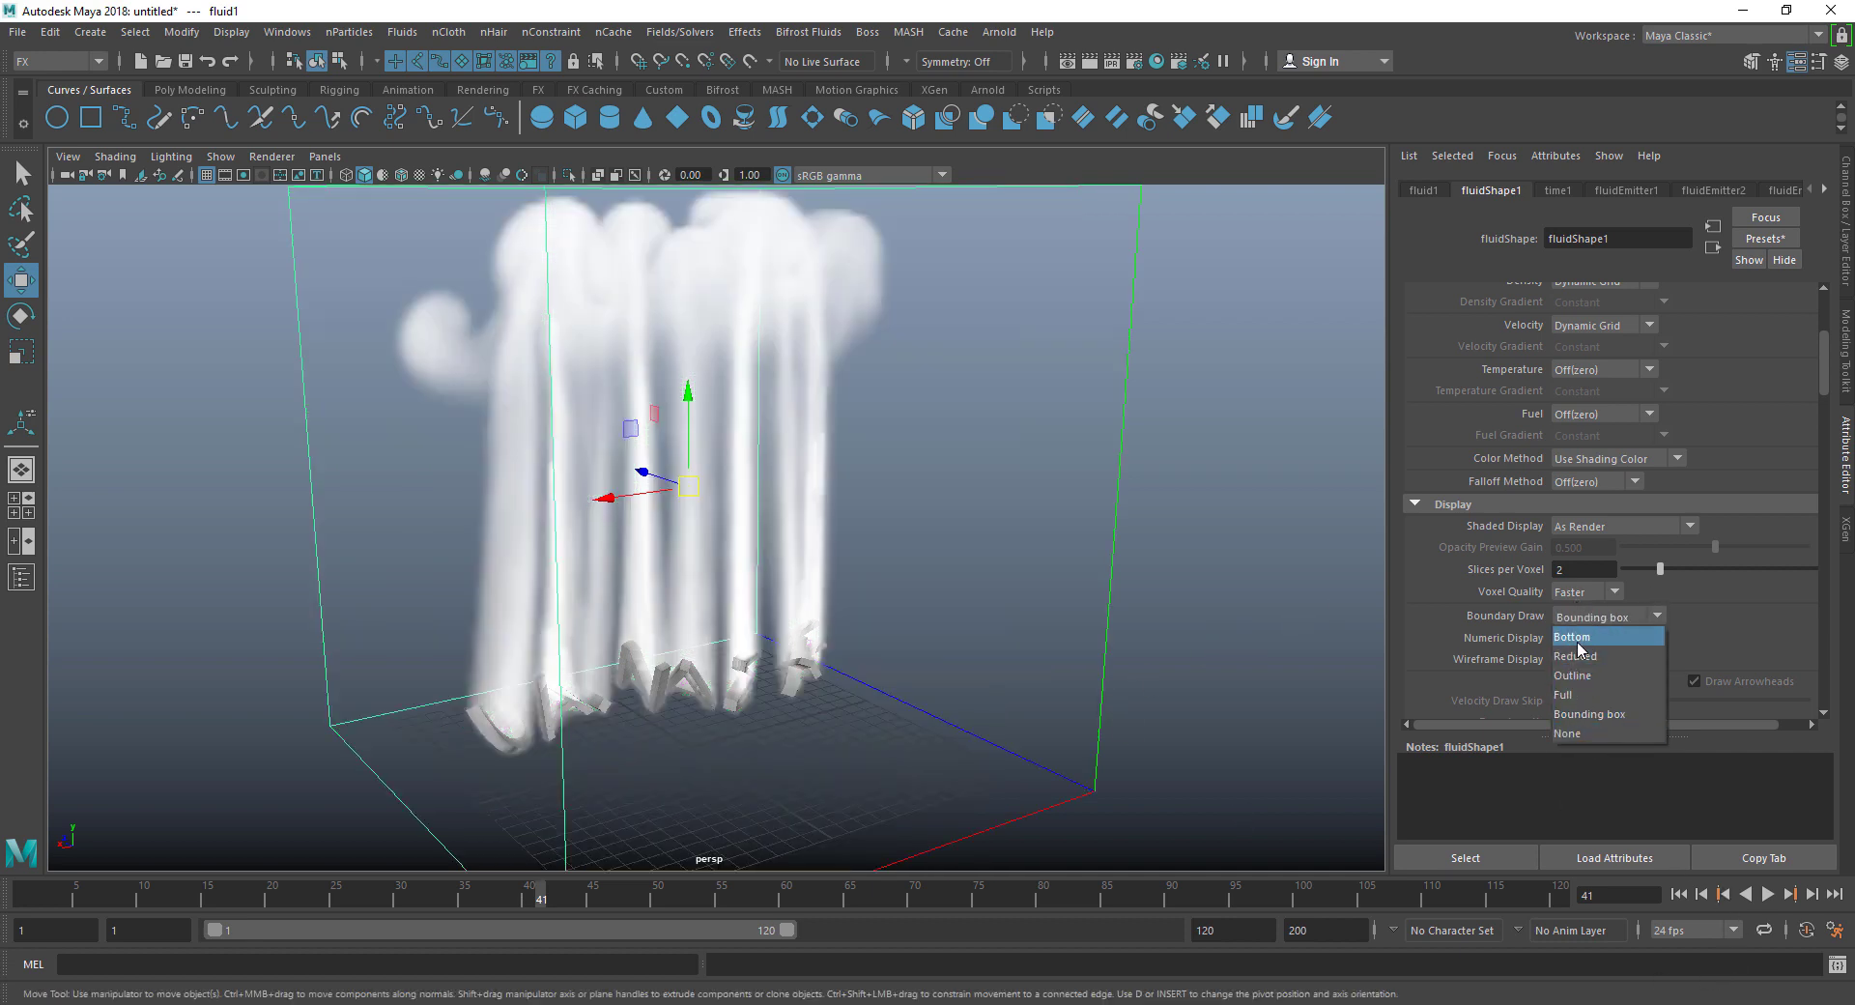
left_click(1582, 637)
Step: Replay the smoke simulation from frame 1 to frame 25 and bring the container's Base Resolution setting into view
left_click(1678, 894)
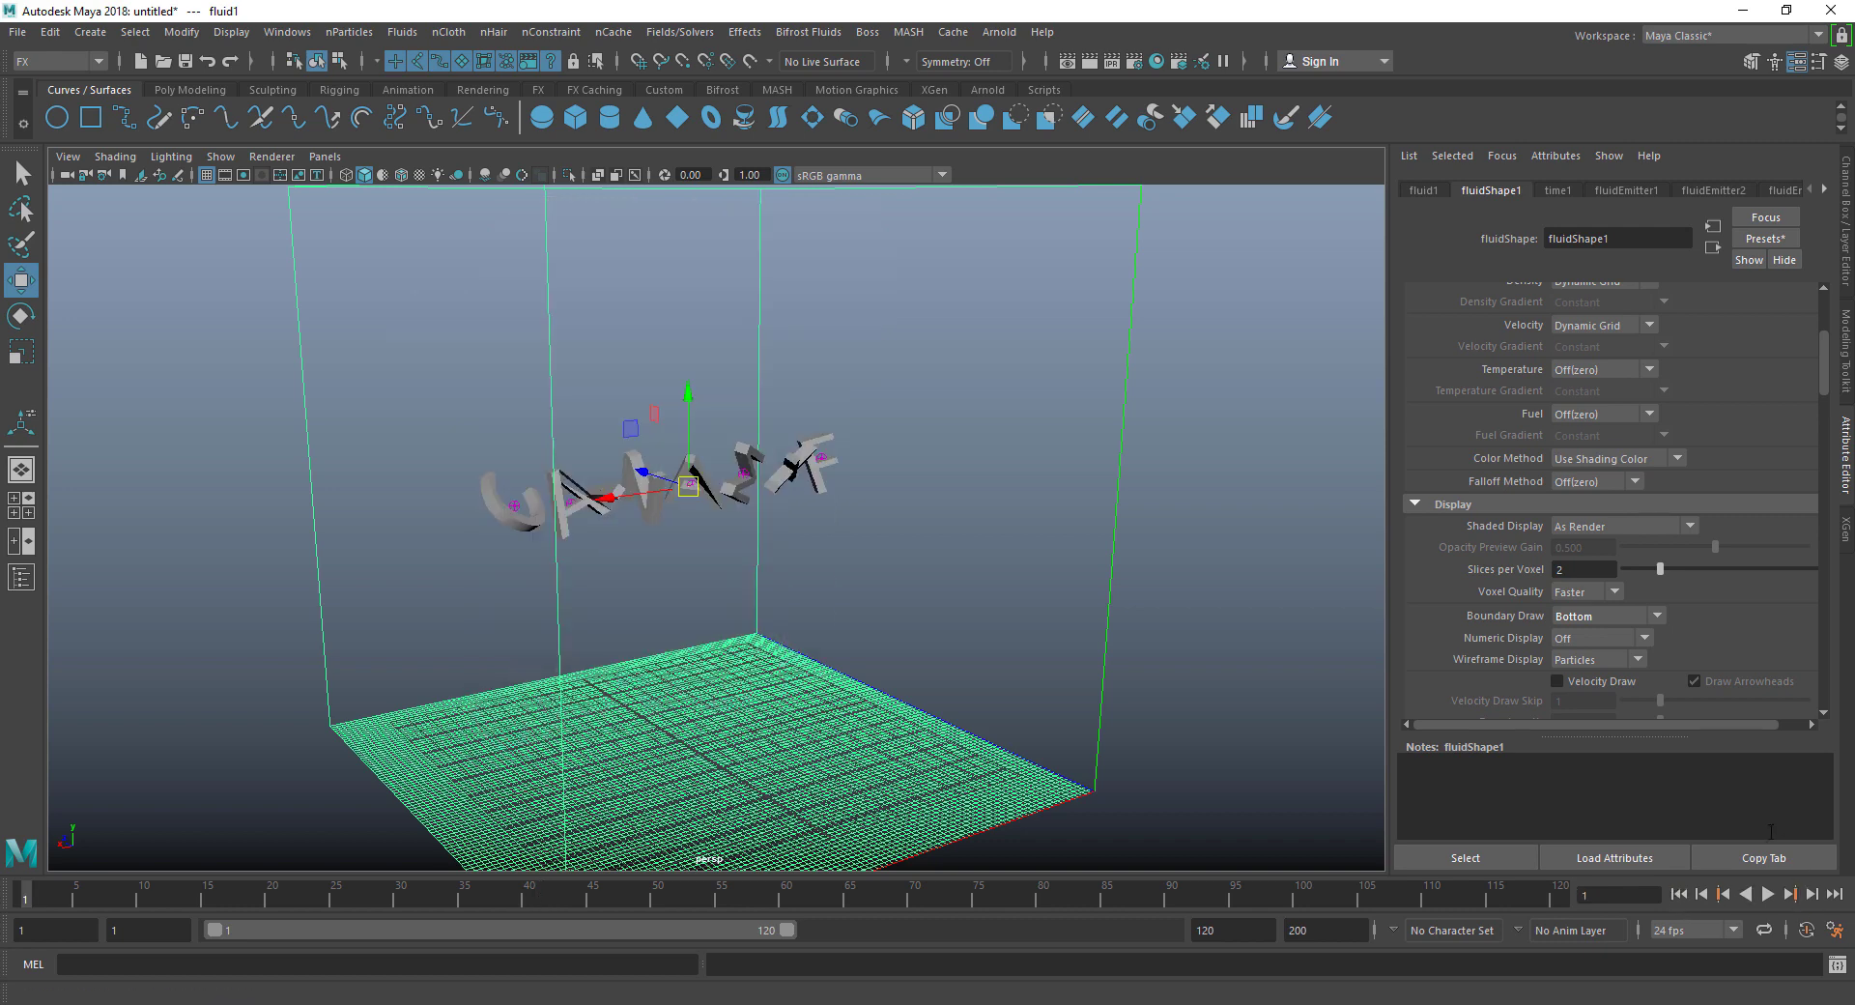
left_click(1767, 894)
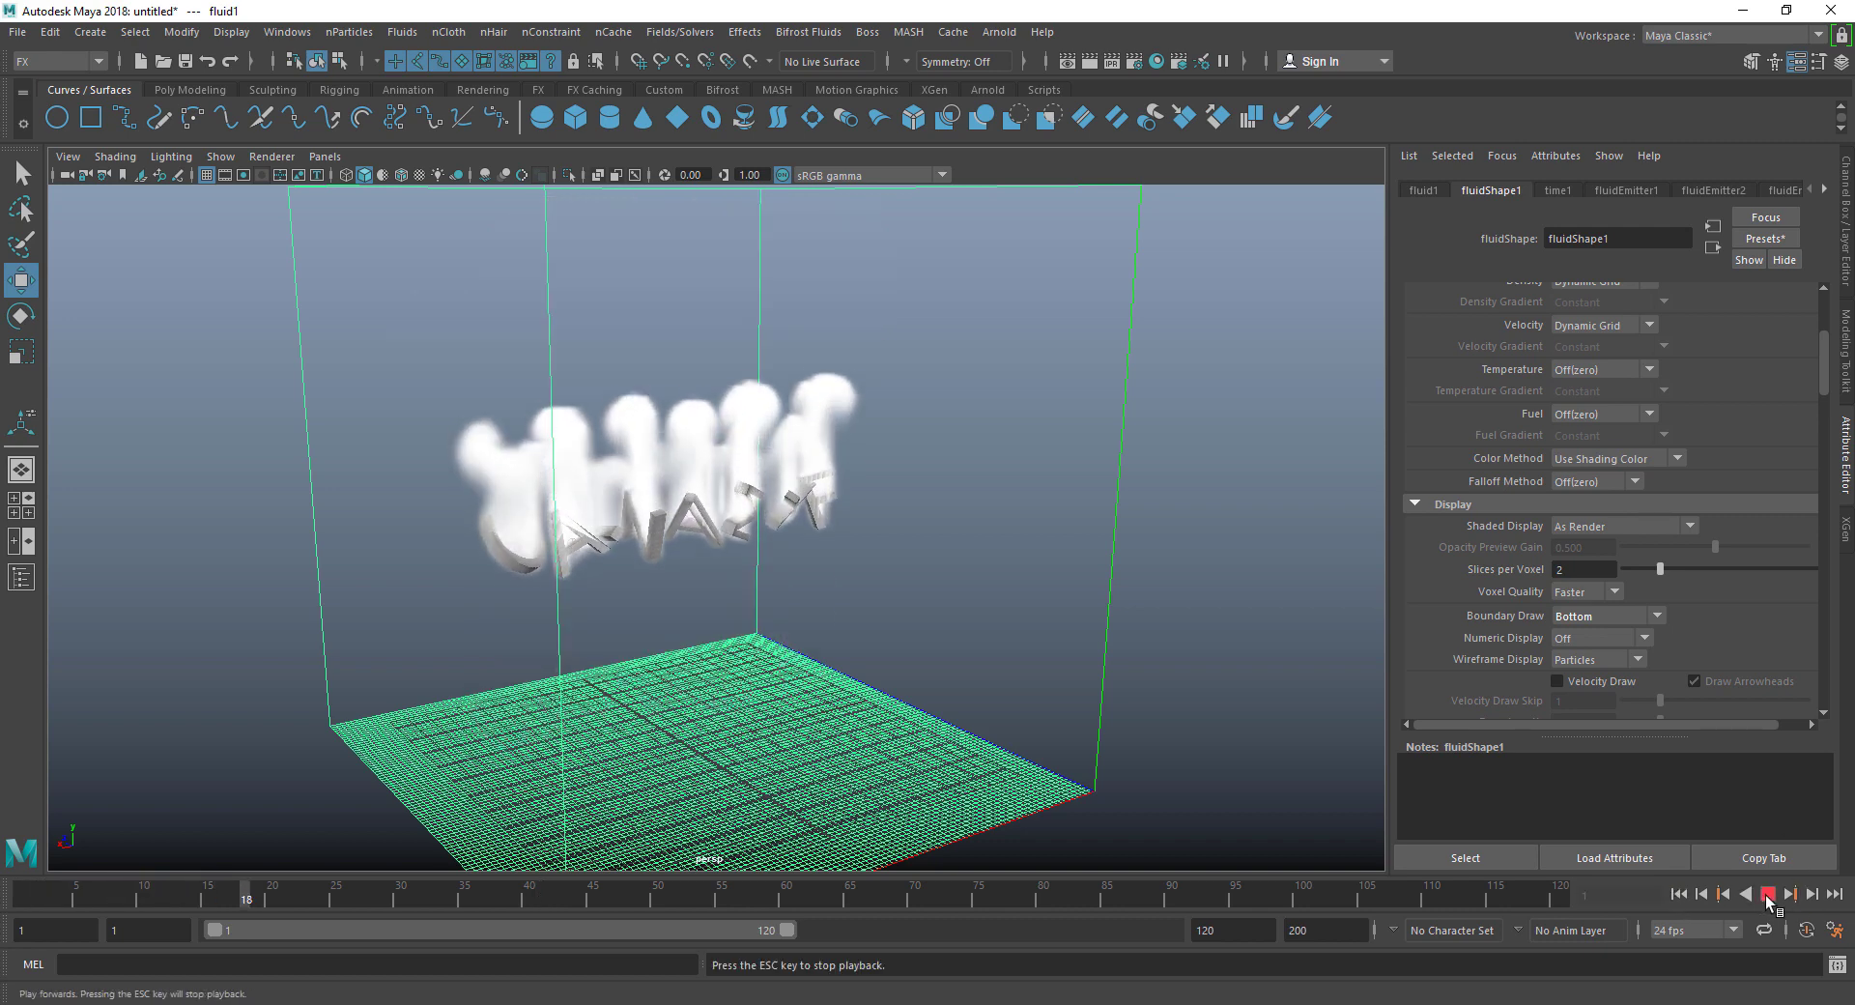
left_click(1767, 894)
scroll(1704, 631, "up", 4)
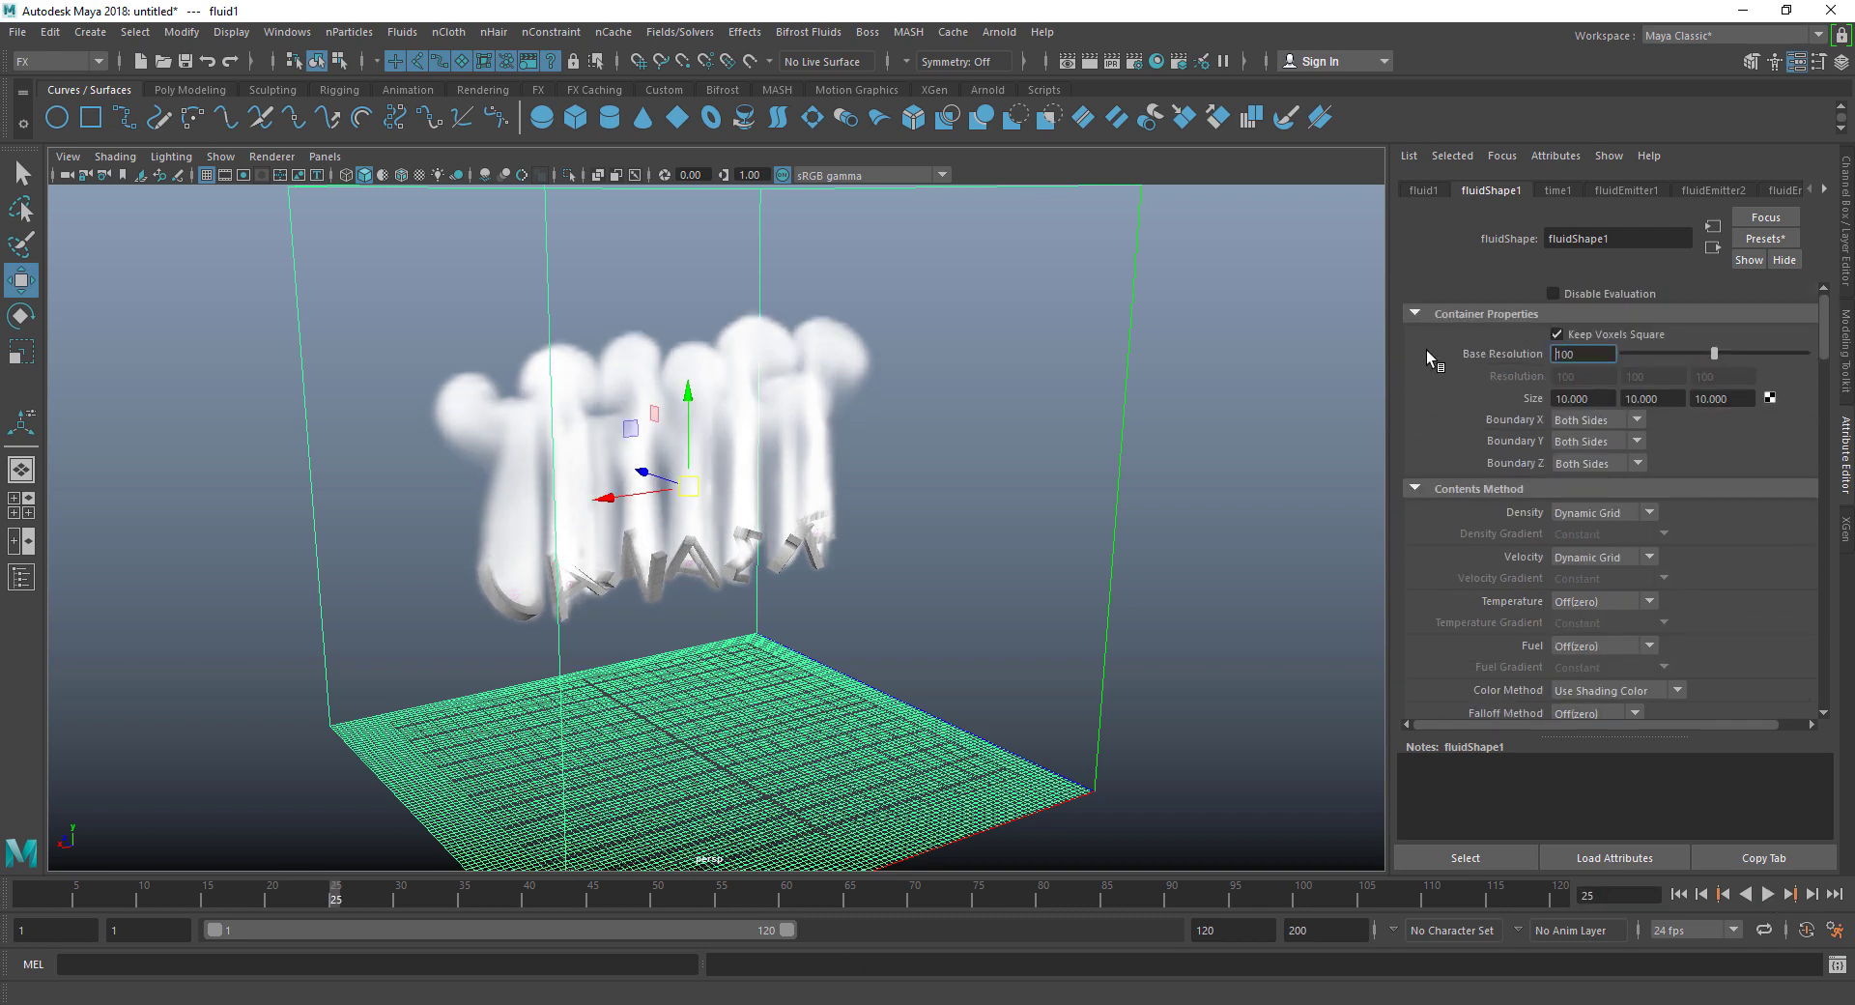
Step: Set the fluid container's Base Resolution to 70
key("ctrl+a")
type("70")
key("Return")
Step: Play the simulation from the start to frame 96 and inspect the smoke inside the whole container from the front
left_click(1678, 894)
left_click(1768, 896)
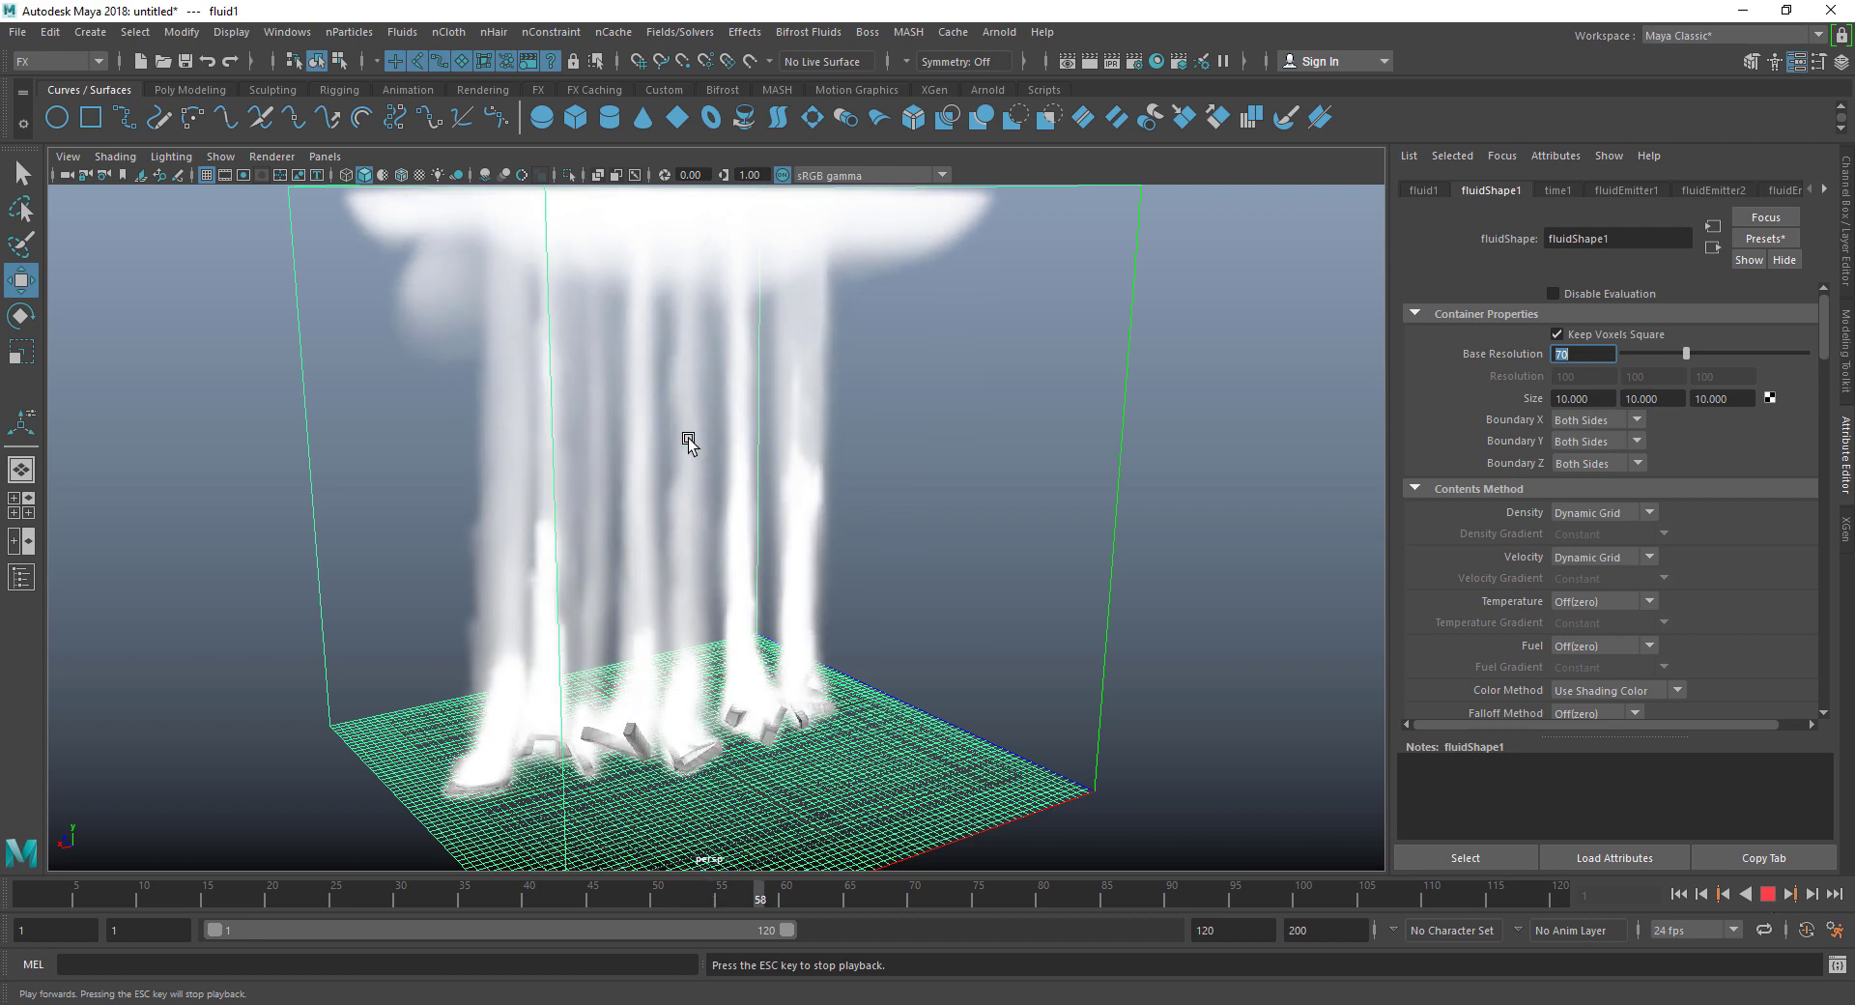
scroll(690, 440, "down", 5)
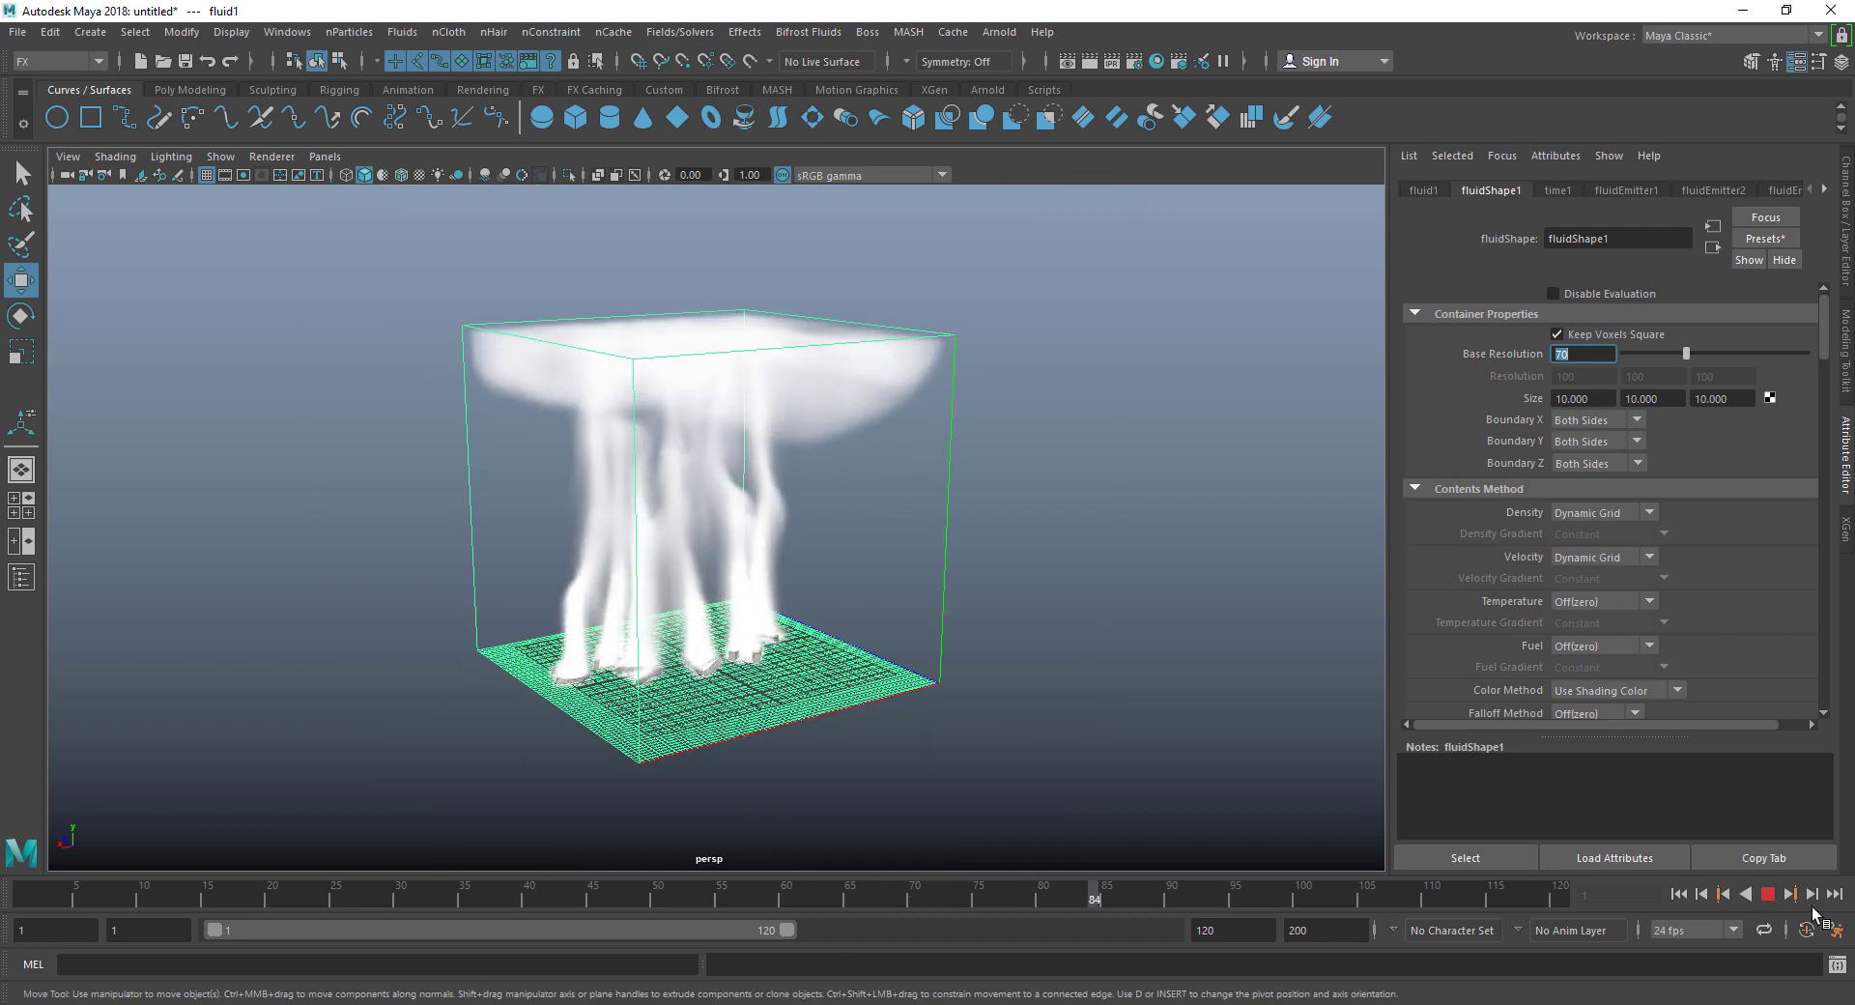
left_click(1767, 894)
left_click_drag(849, 546, 694, 575, "alt")
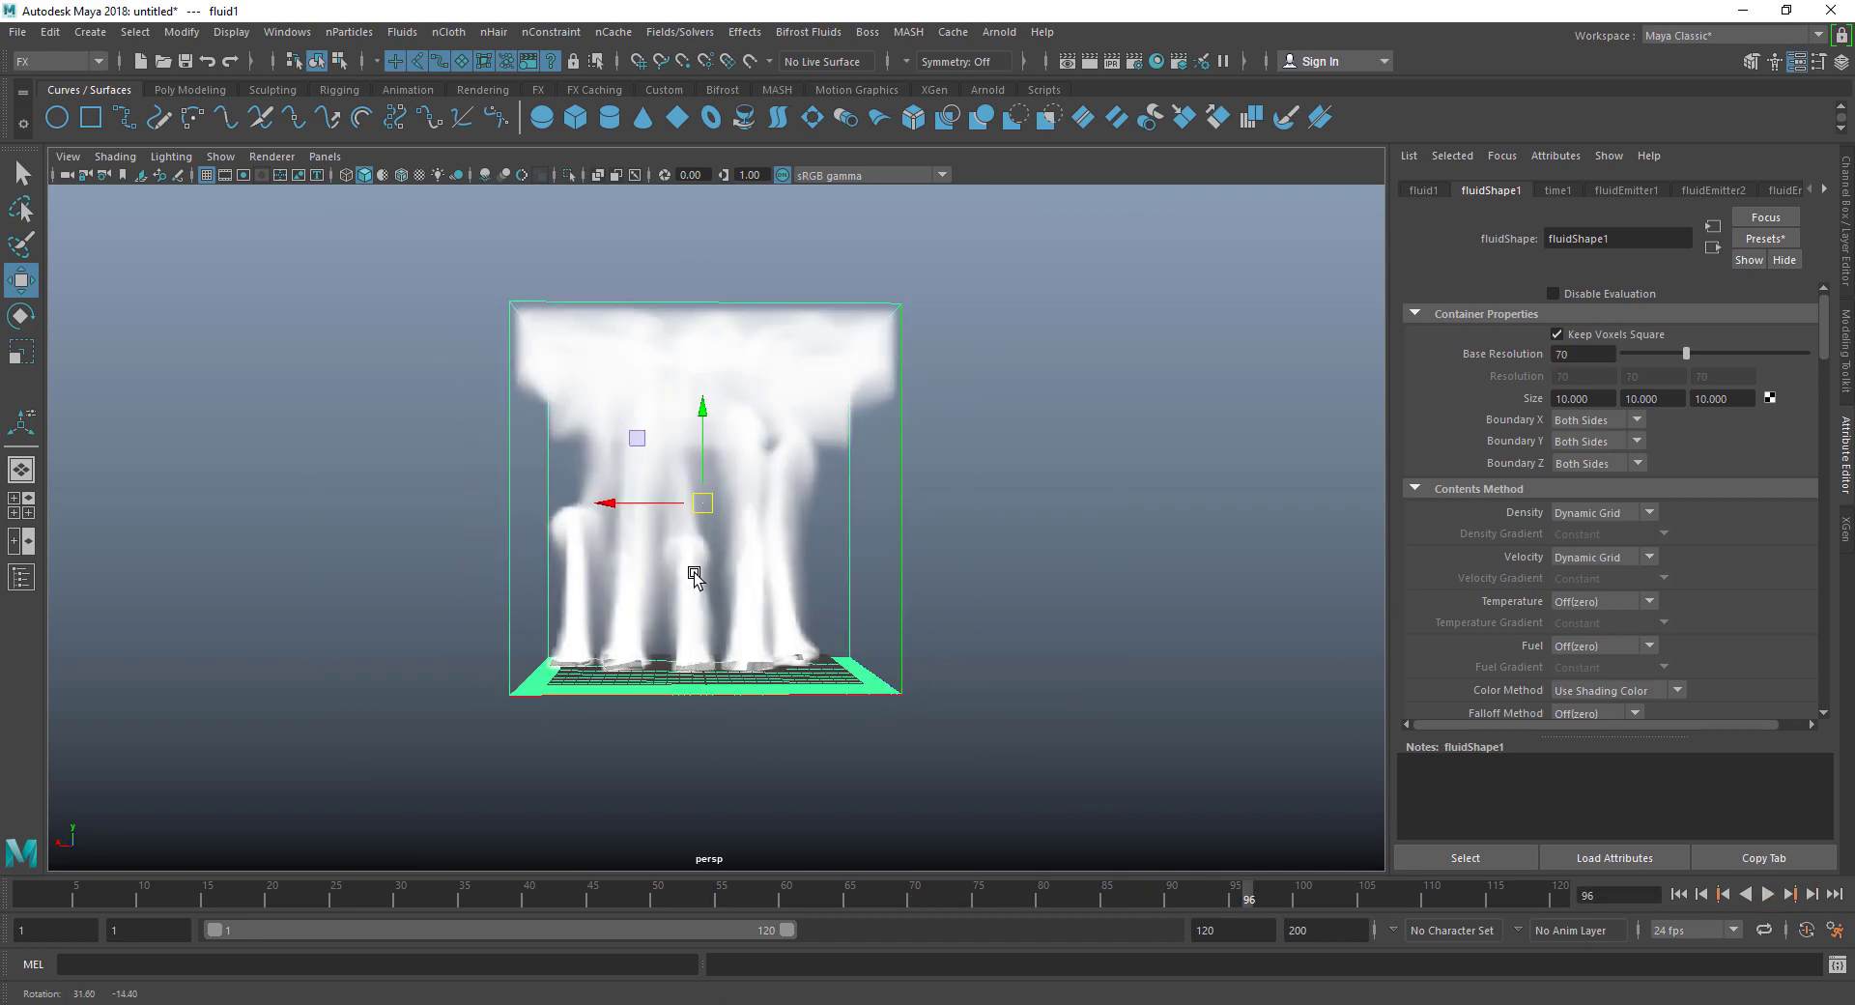
scroll(755, 471, "up", 2)
scroll(754, 470, "up", 2)
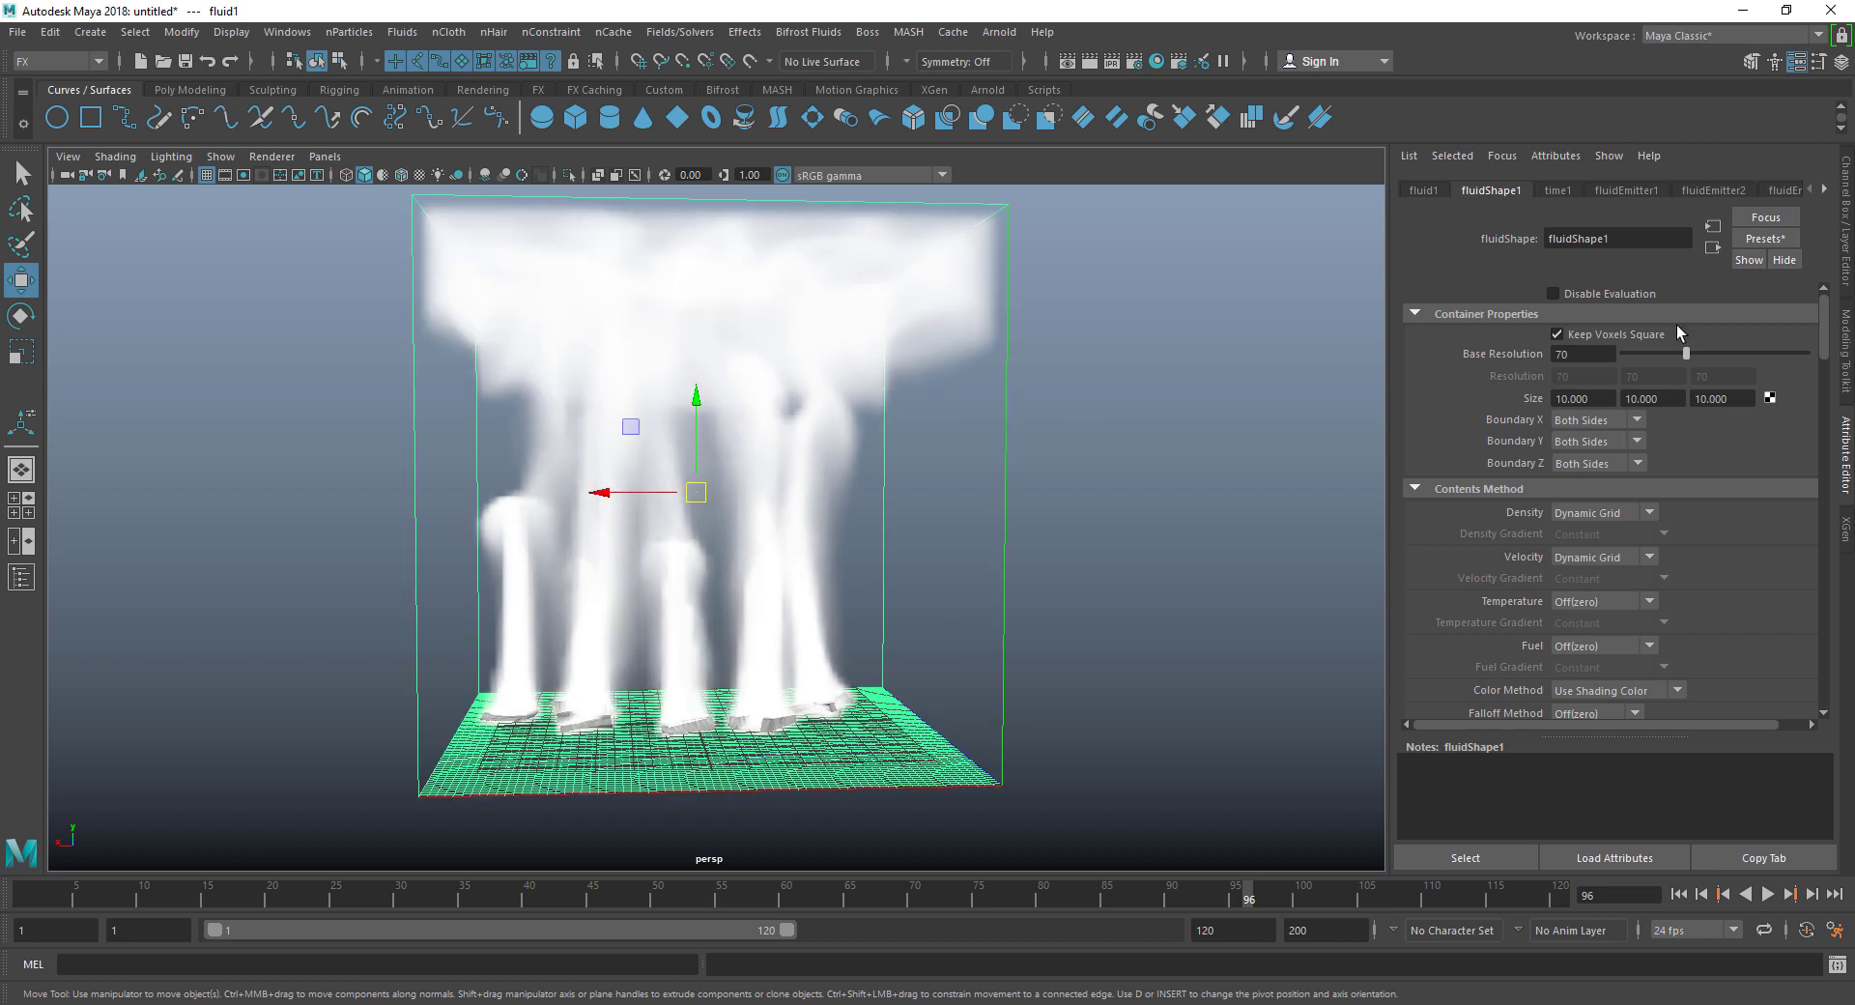
Step: Turn on Auto Resize for the fluid container
scroll(1632, 535, "down", 5)
left_click(1632, 535)
scroll(1561, 512, "down", 2)
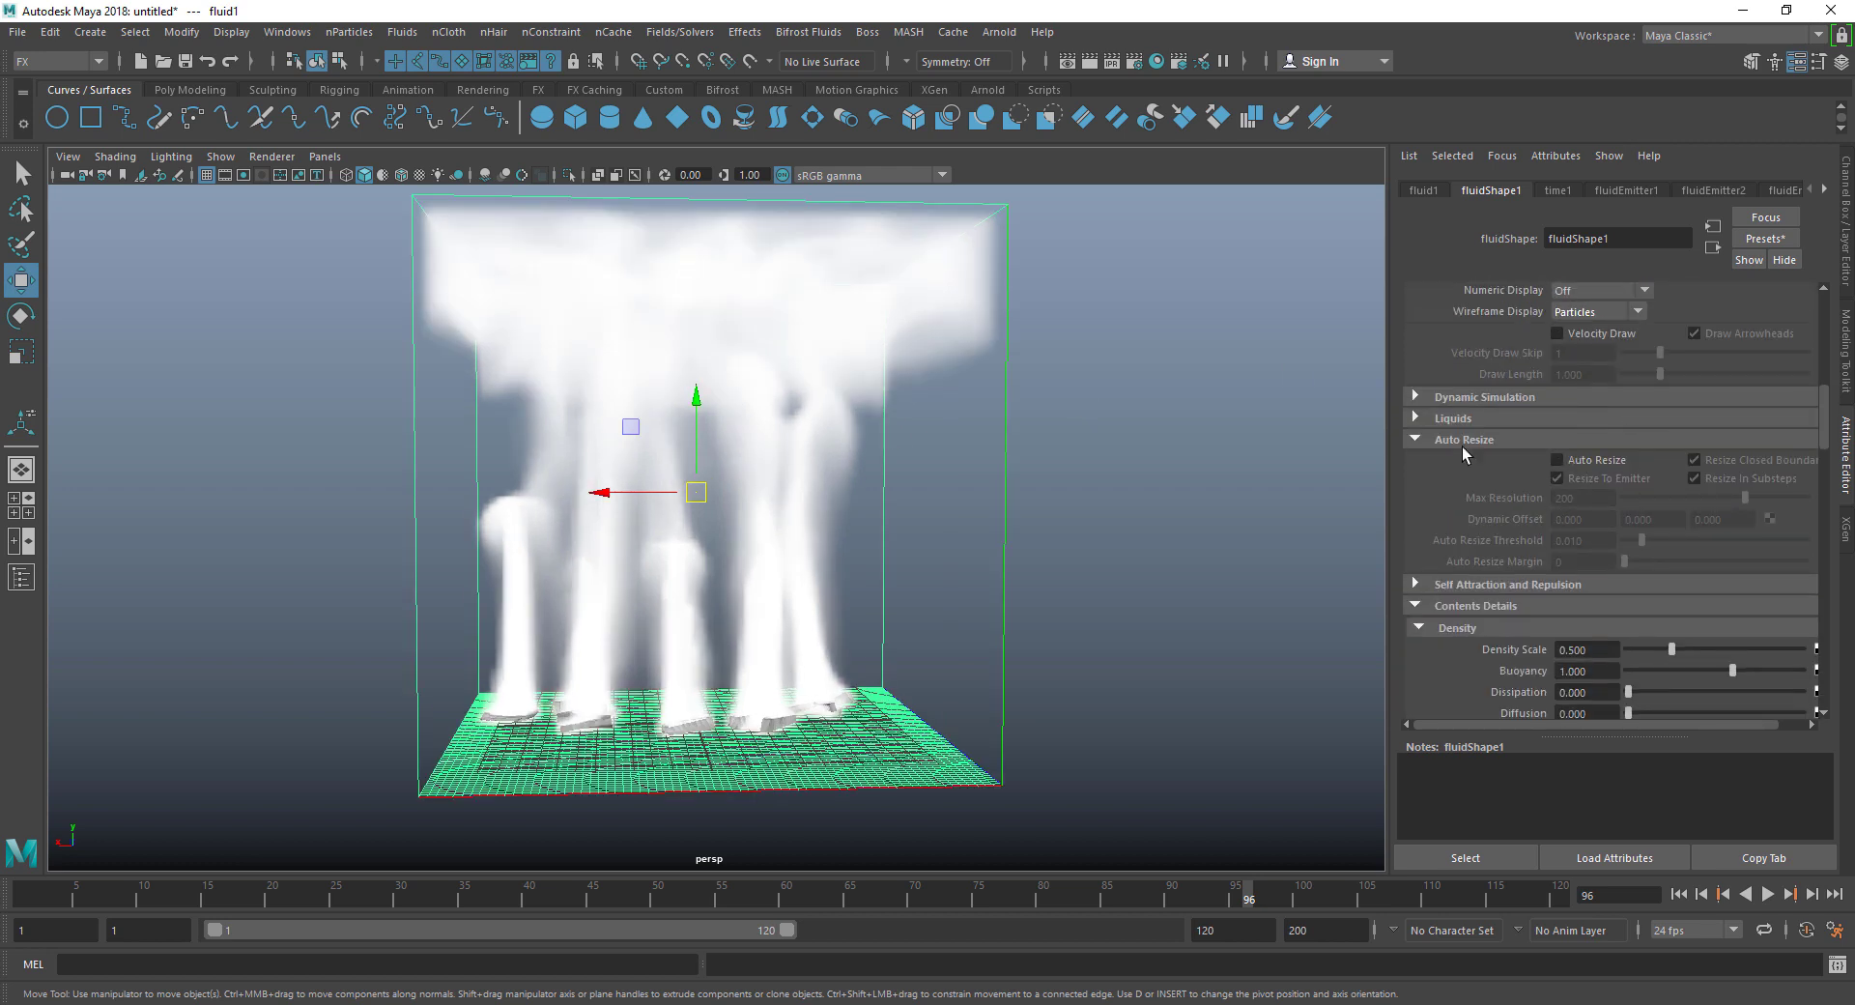
left_click(1457, 440)
left_click(1463, 440)
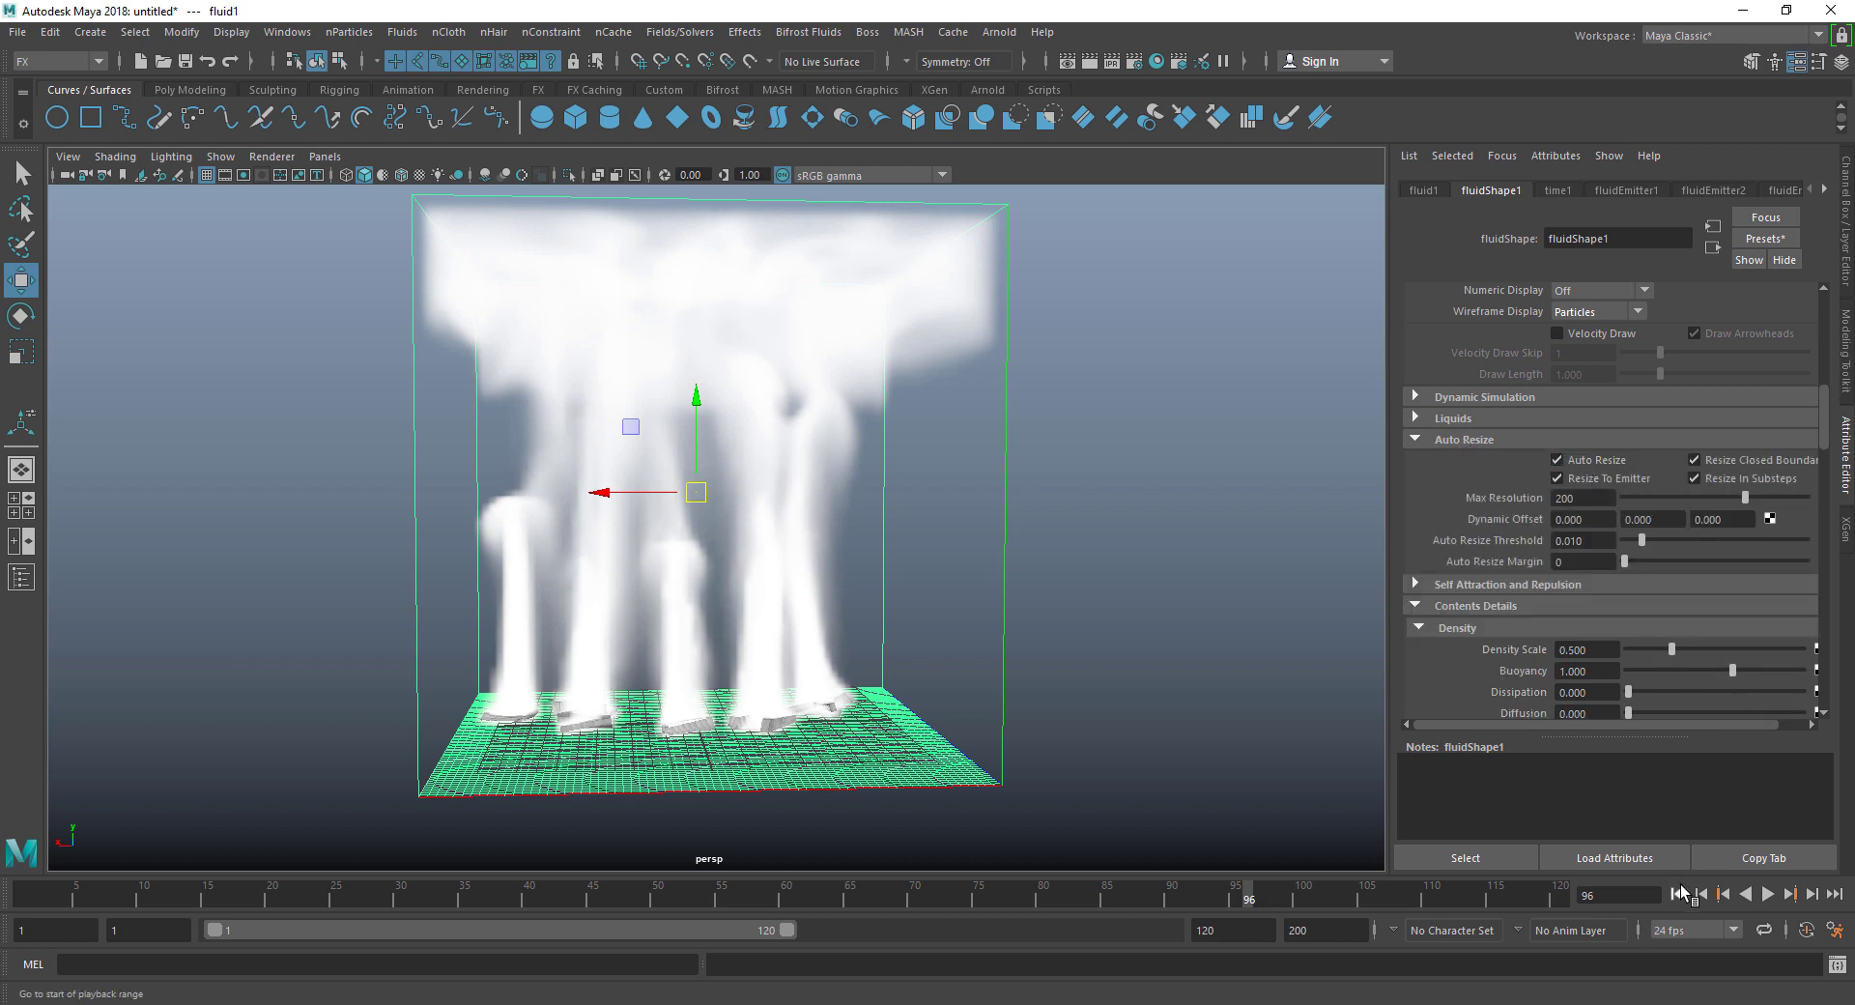
Step: Replay the auto-resizing simulation from the start to frame 114 and inspect the smoke columns around the letters
left_click(1678, 893)
left_click(1768, 894)
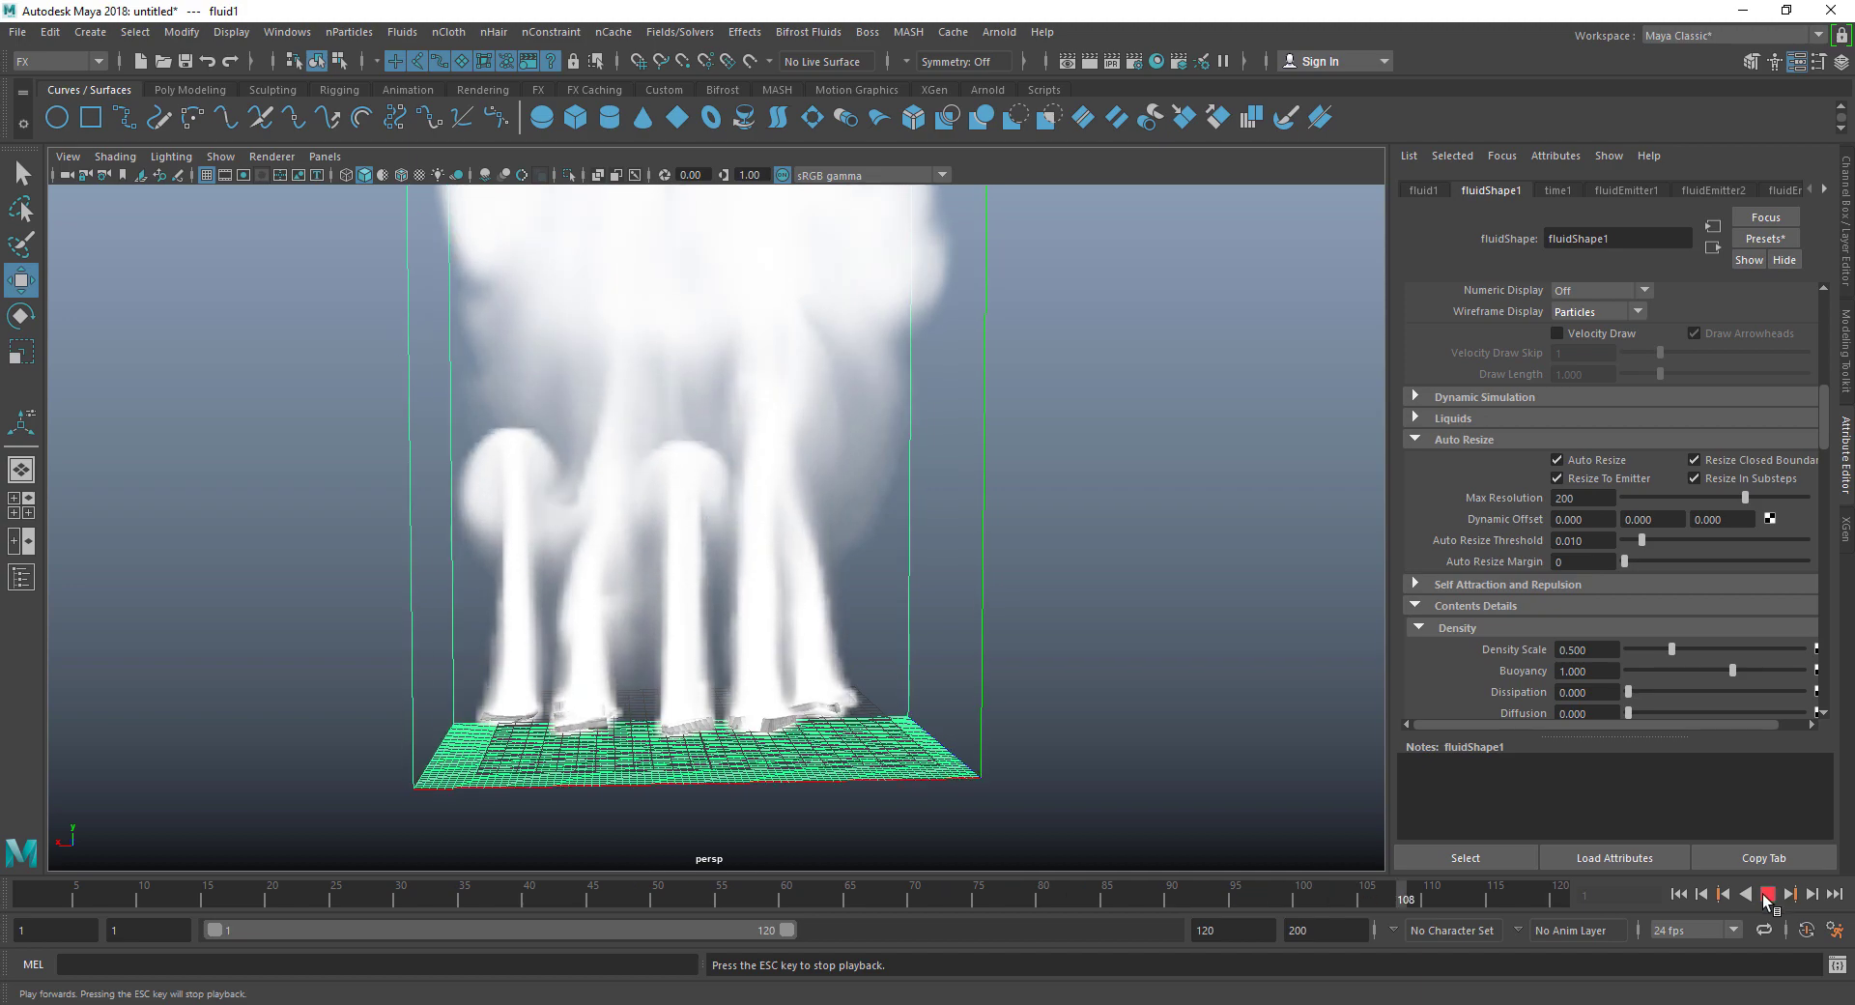
left_click(1769, 893)
left_click_drag(555, 498, 705, 615, "alt")
scroll(705, 616, "up", 4)
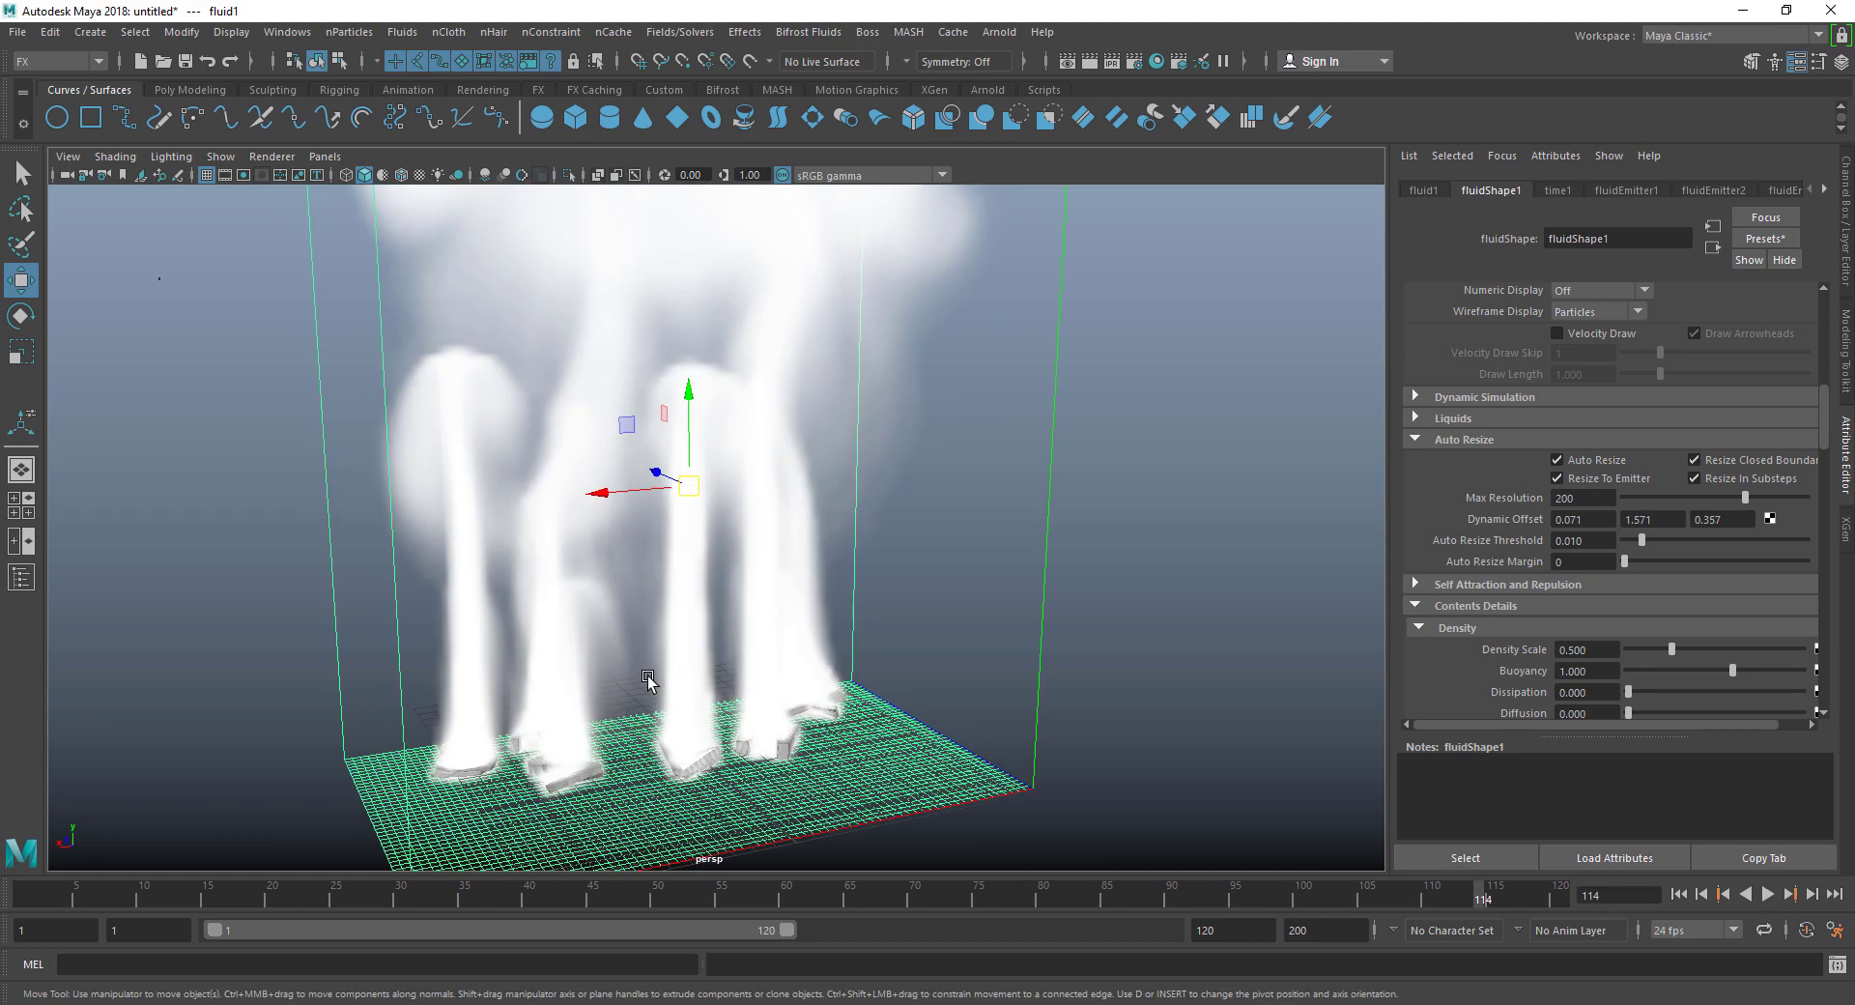
middle_click_drag(646, 676, 678, 604, "alt")
left_click_drag(697, 673, 749, 598, "alt")
Step: Collapse the container's Density, Velocity, Contents Details, Shading and Lighting attribute groups
scroll(1518, 470, "down", 3)
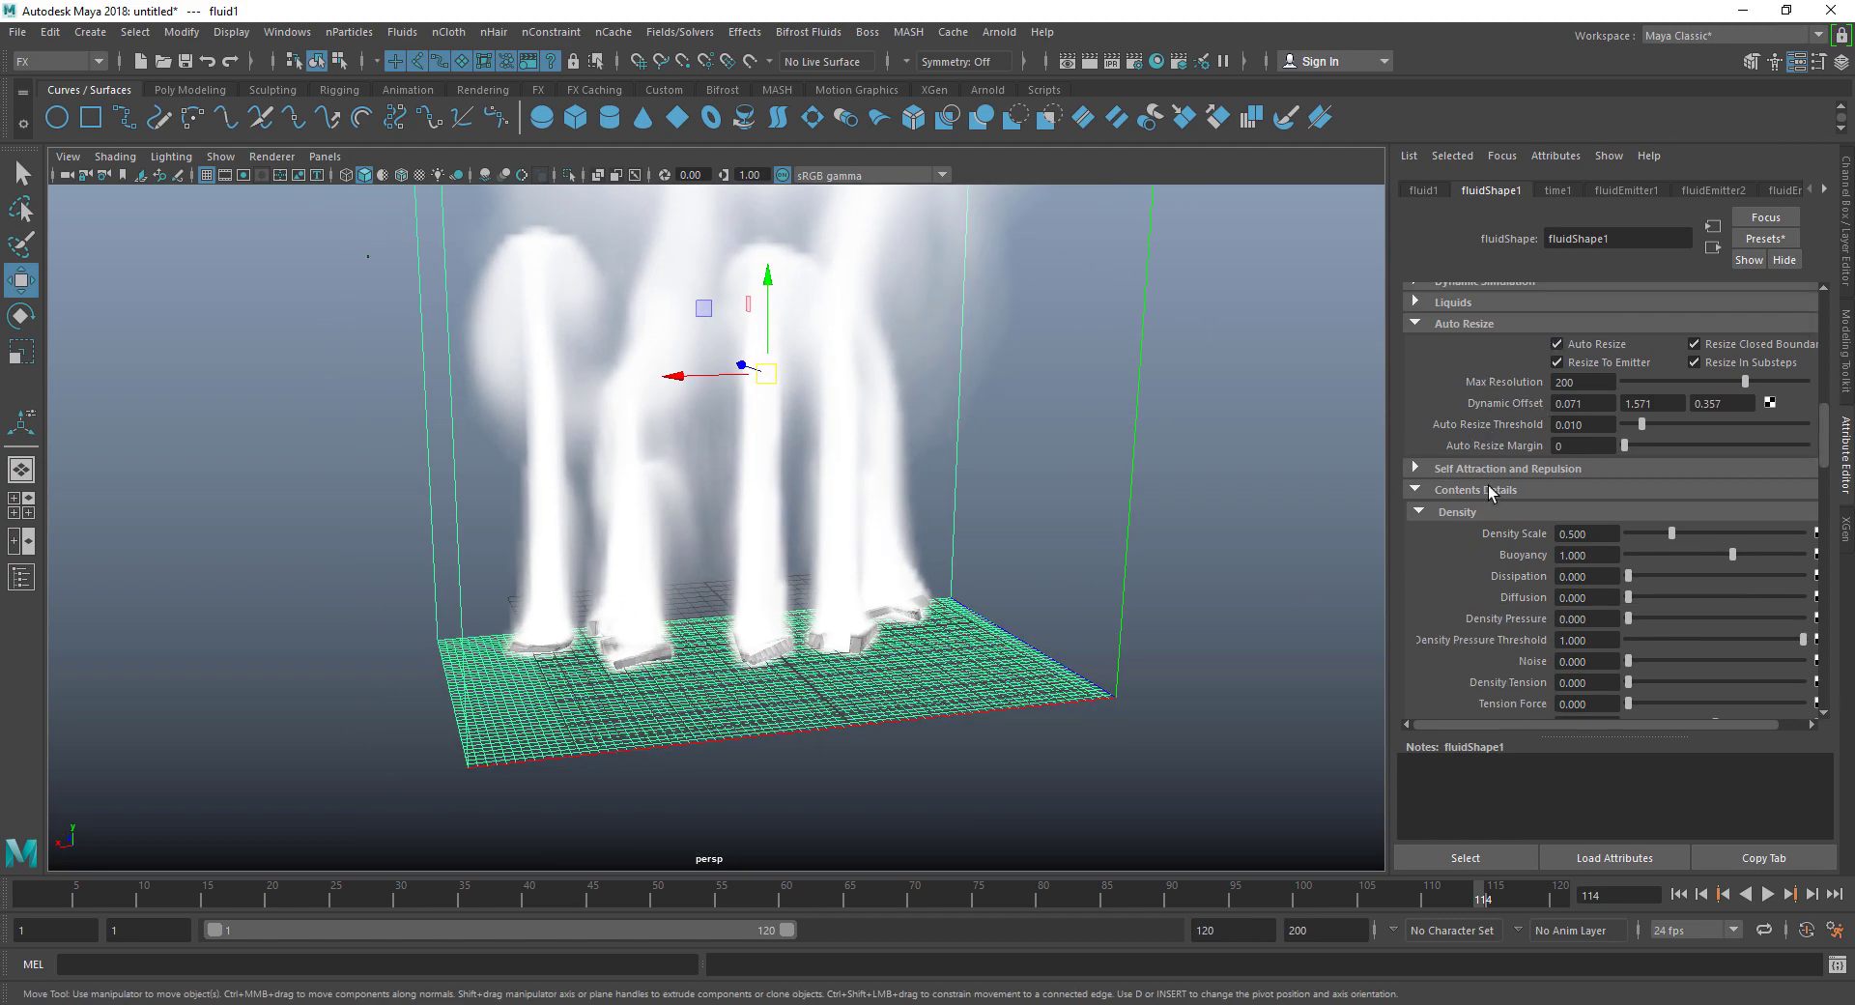
left_click(1458, 512)
left_click(1467, 534)
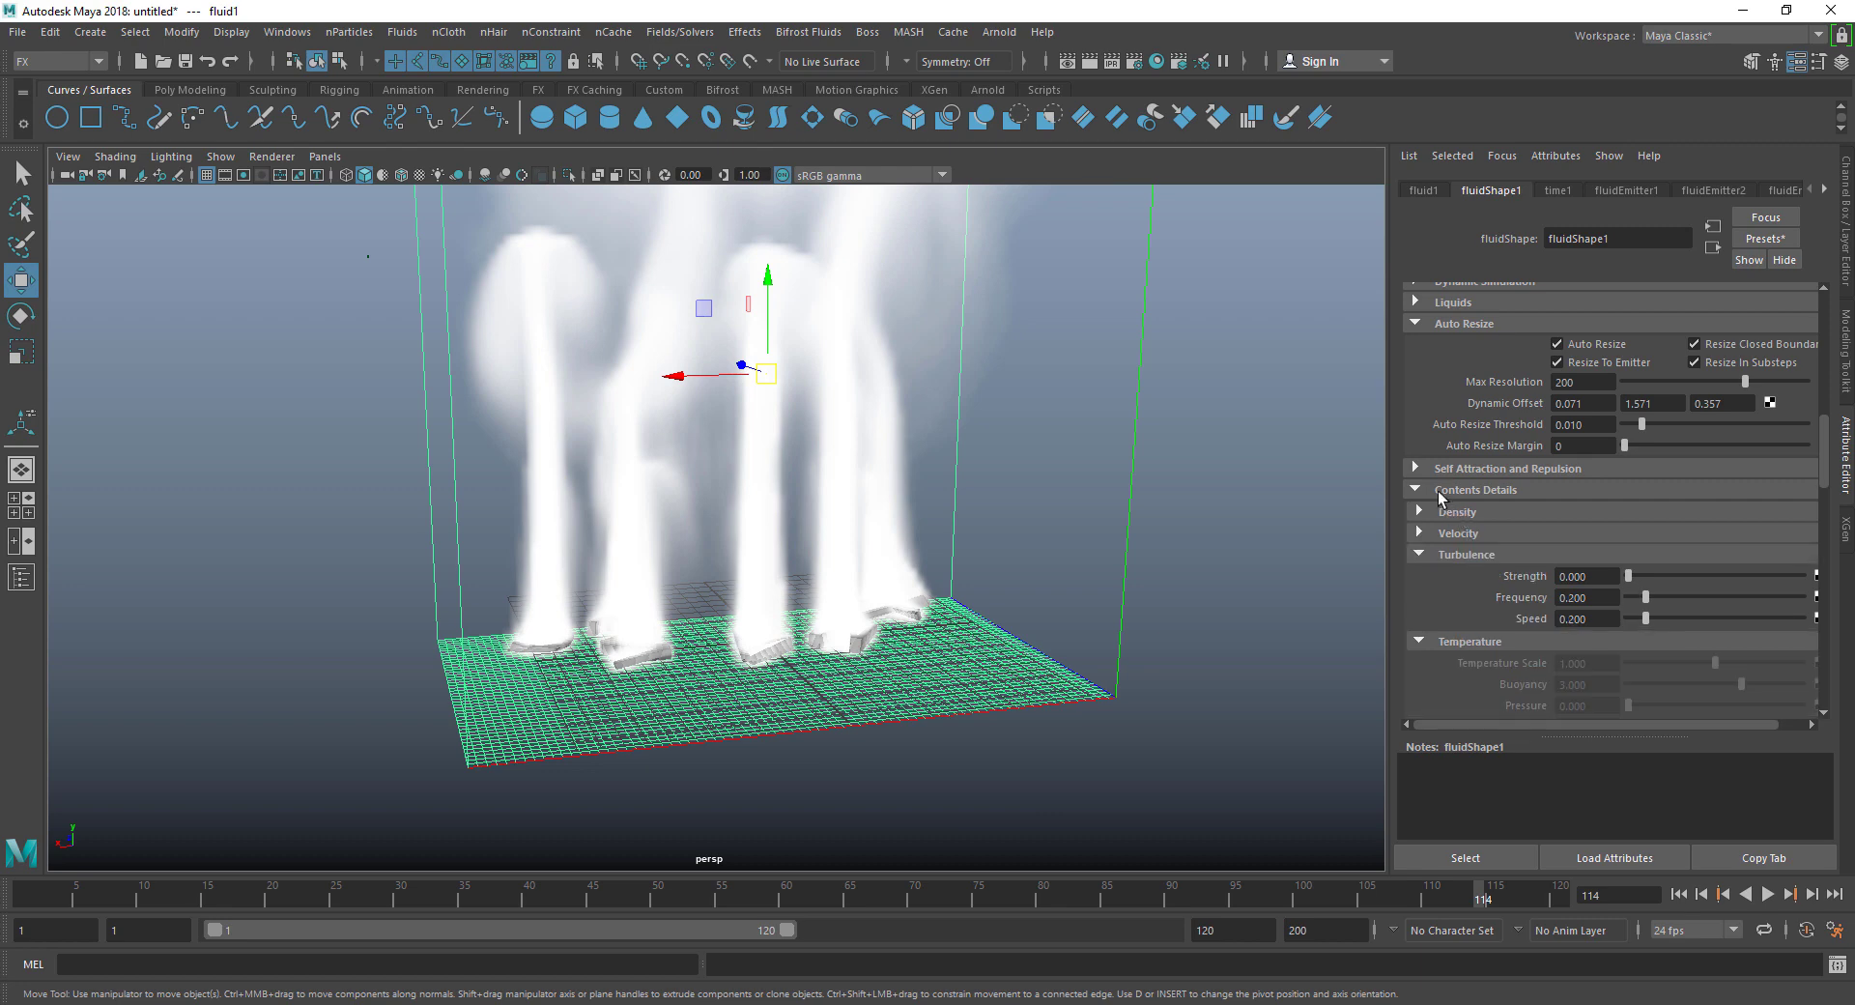
left_click(1441, 489)
left_click(1432, 574)
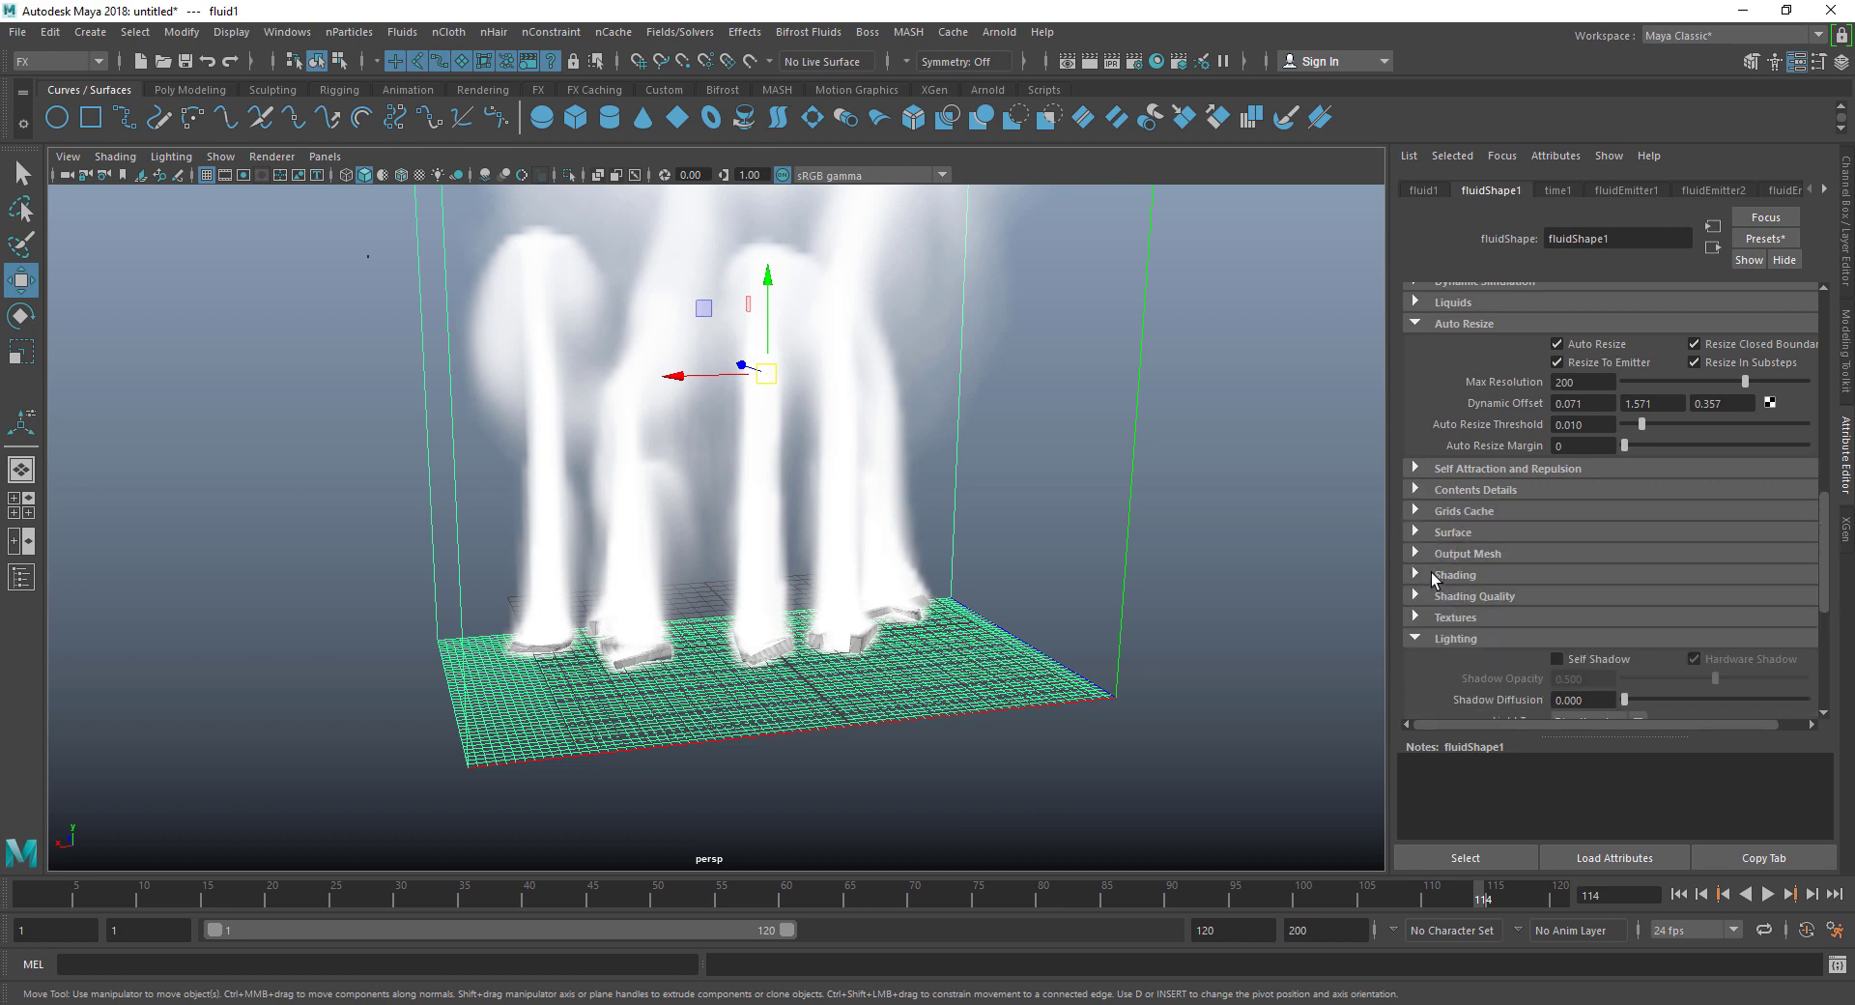
left_click(1428, 639)
scroll(772, 550, "down", 4)
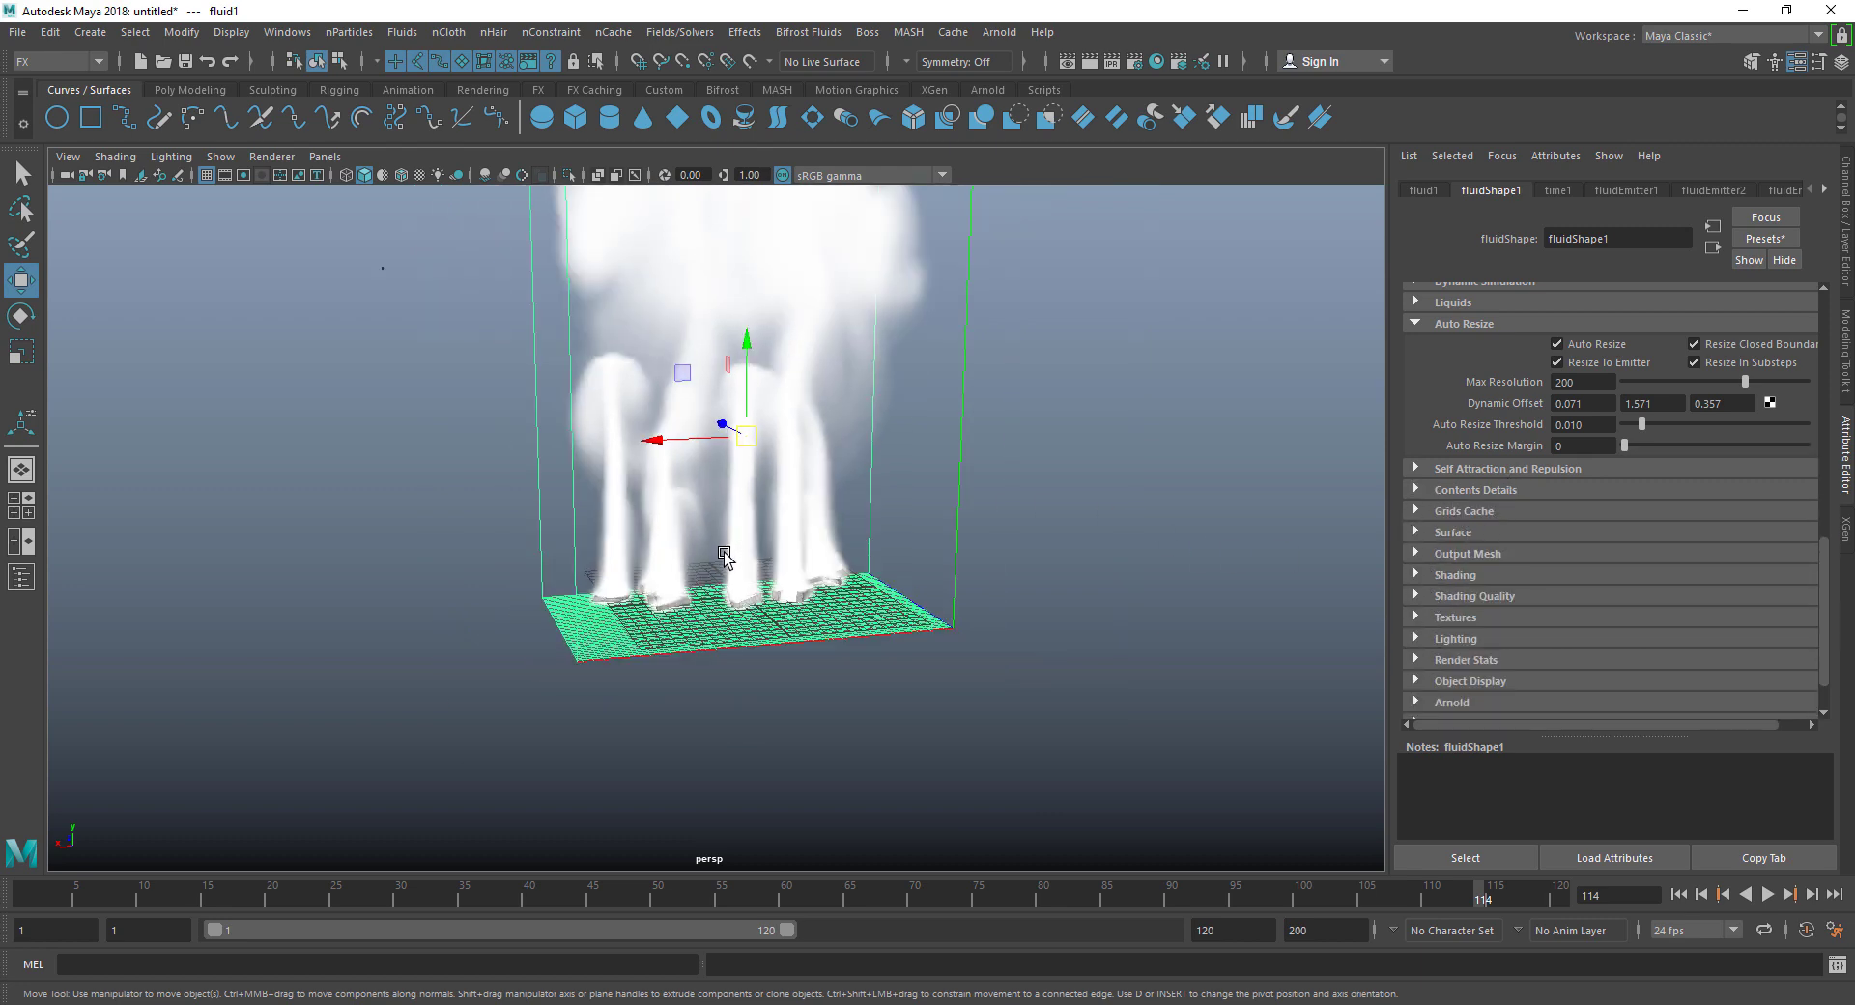
Step: Turn on Self Shadow in the container's Lighting attributes and inspect the shaded smoke
mouse_move(725, 559)
left_mouse_down("alt")
mouse_move(749, 559)
mouse_move(729, 587)
left_mouse_up("alt")
scroll(831, 533, "up", 4)
middle_click_drag(782, 565, 790, 580, "alt")
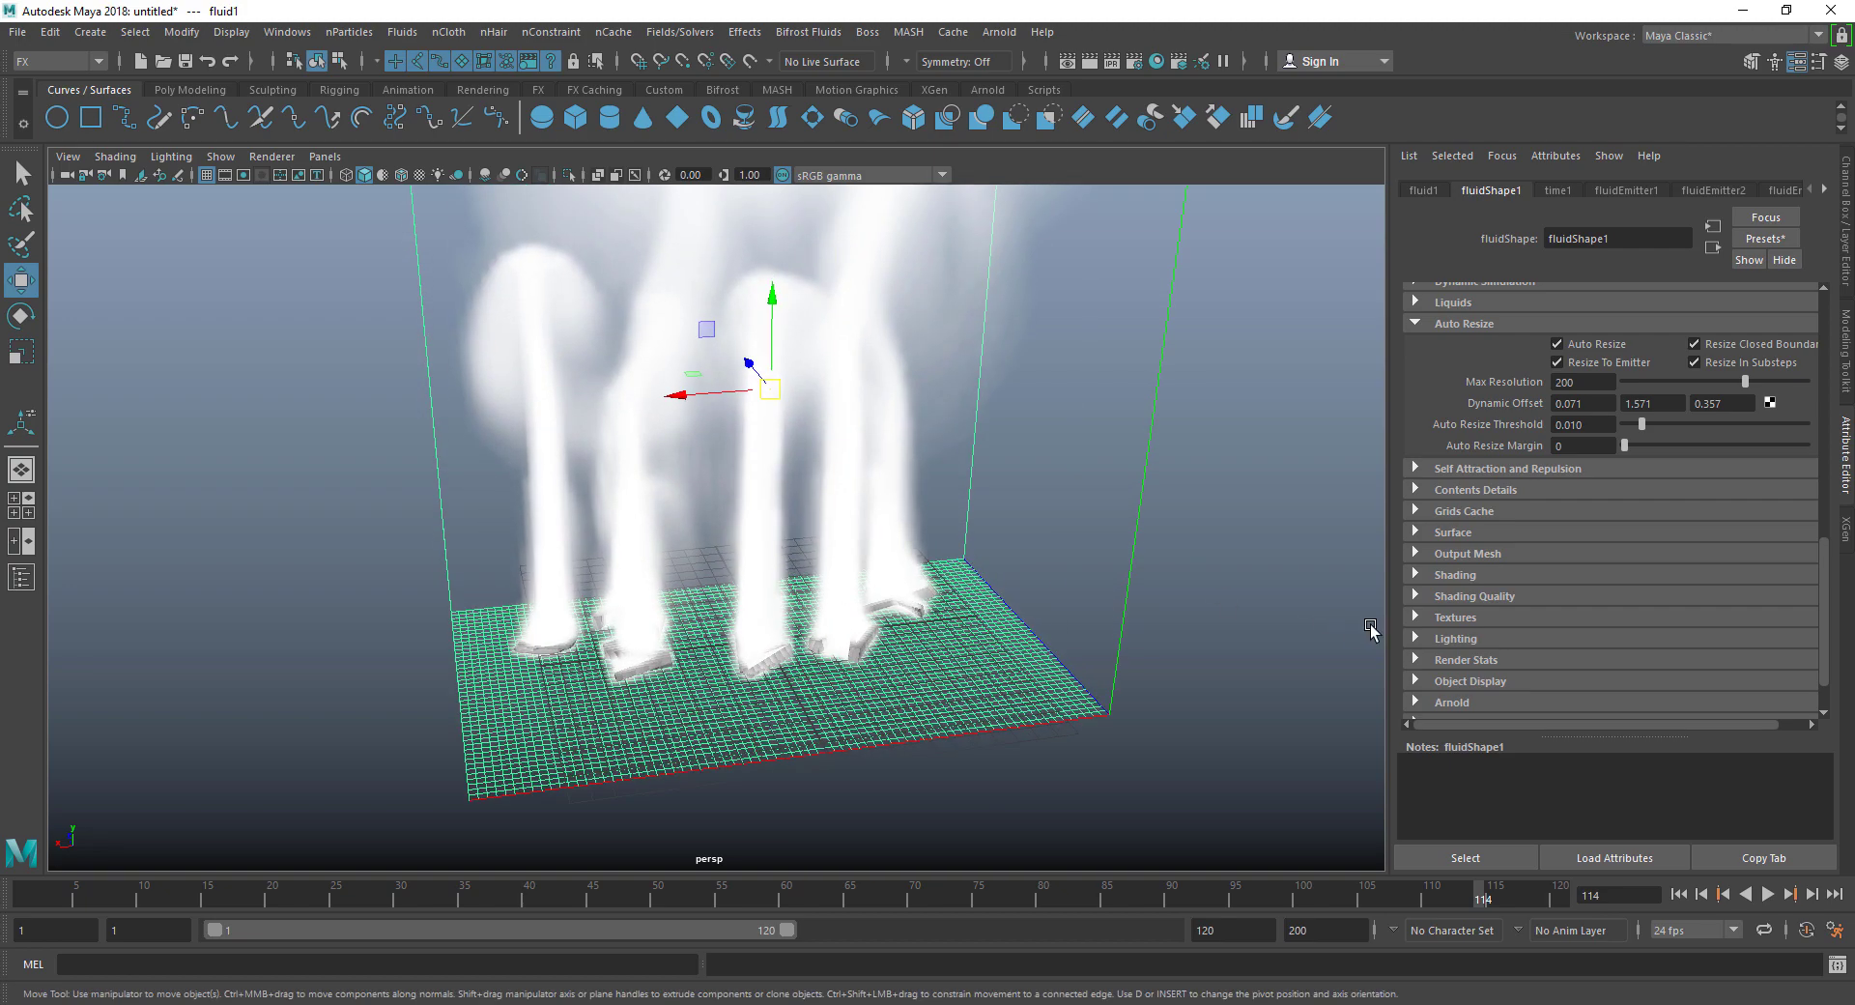
scroll(1487, 662, "down", 1)
left_click(1468, 581)
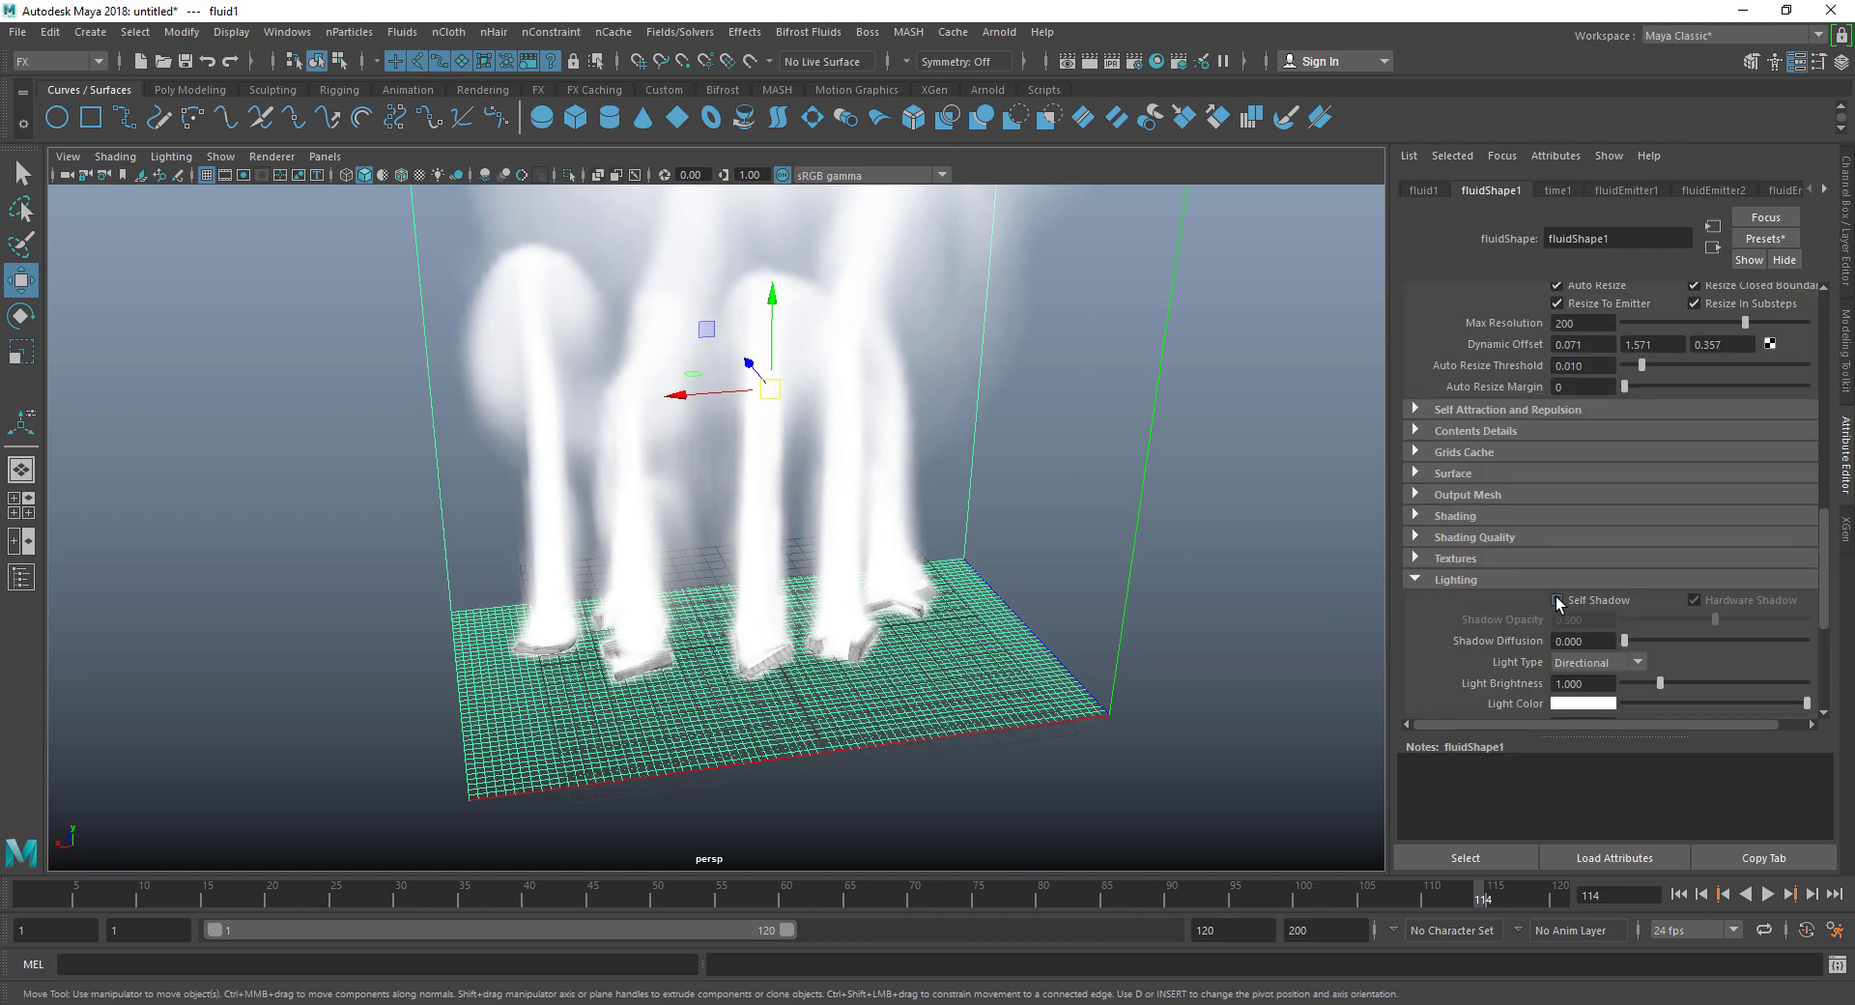
left_click(1557, 600)
mouse_move(886, 665)
left_mouse_down("alt")
mouse_move(675, 654)
mouse_move(947, 649)
mouse_move(1204, 683)
mouse_move(944, 670)
left_mouse_up("alt")
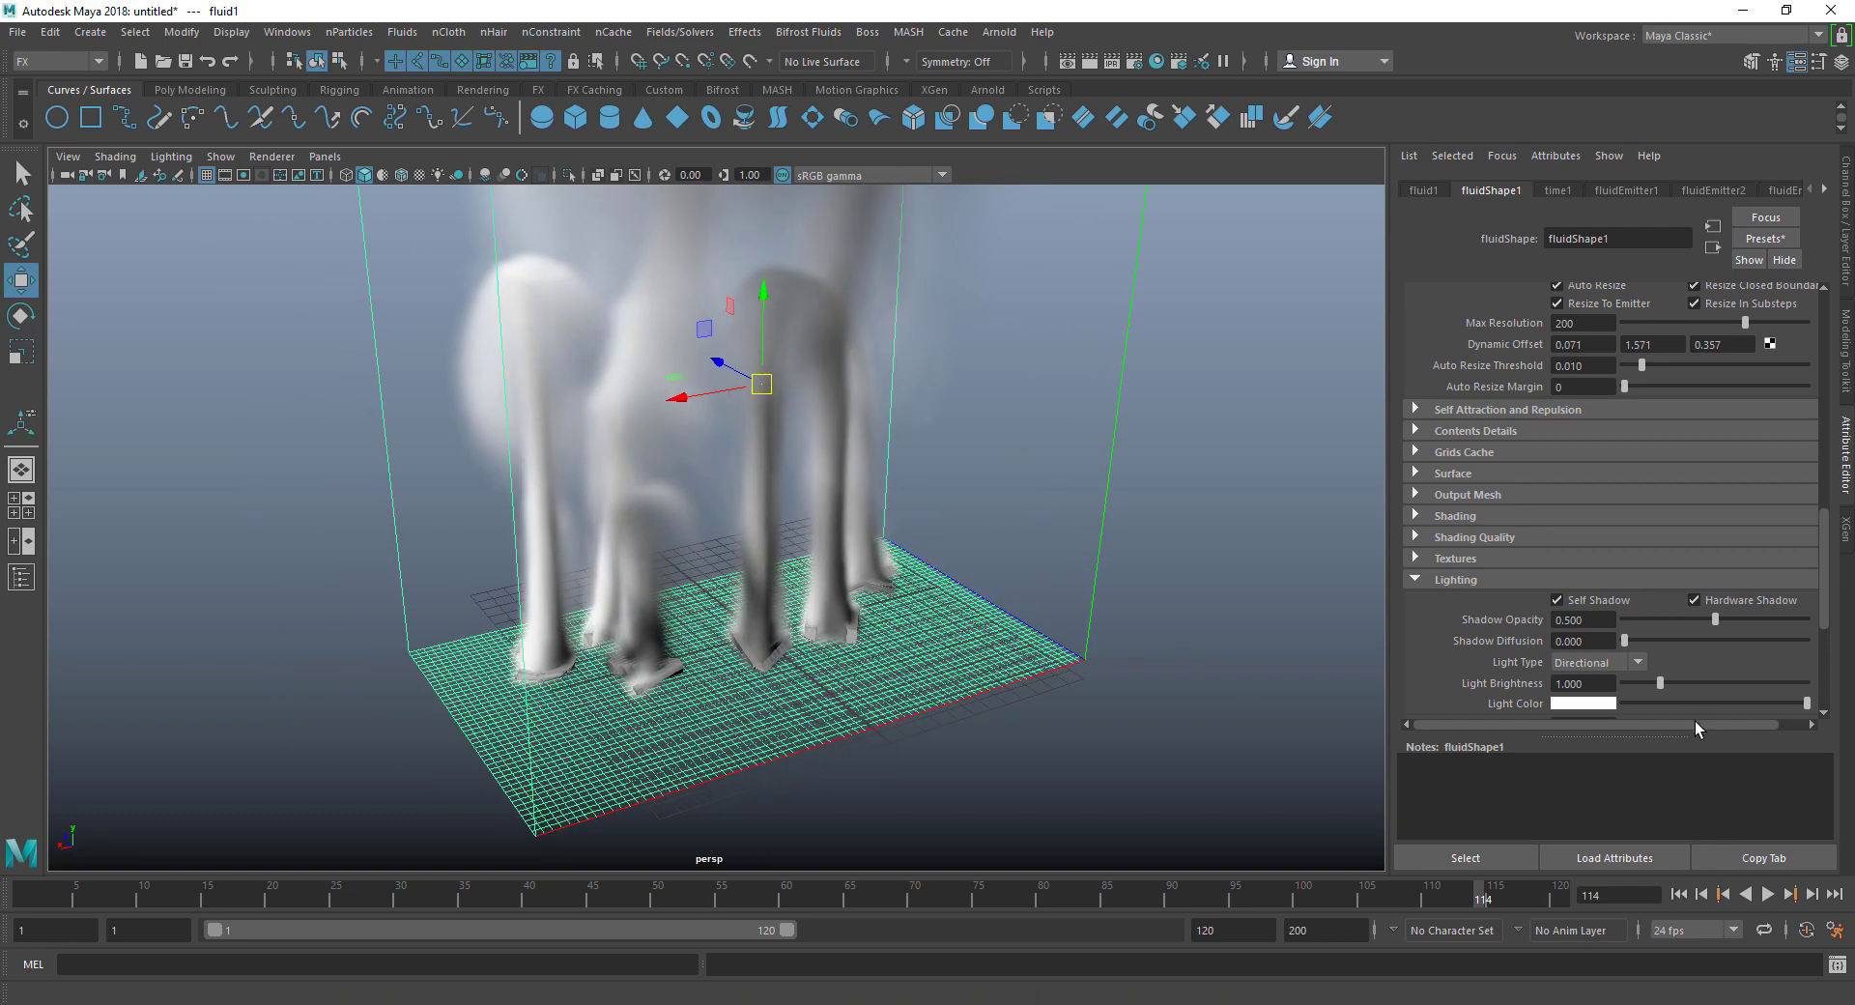
Step: Set the container's Light Color to a pale blue, hue 191.53, saturation about 0.327 and value 1, and deselect the container
left_click(1596, 704)
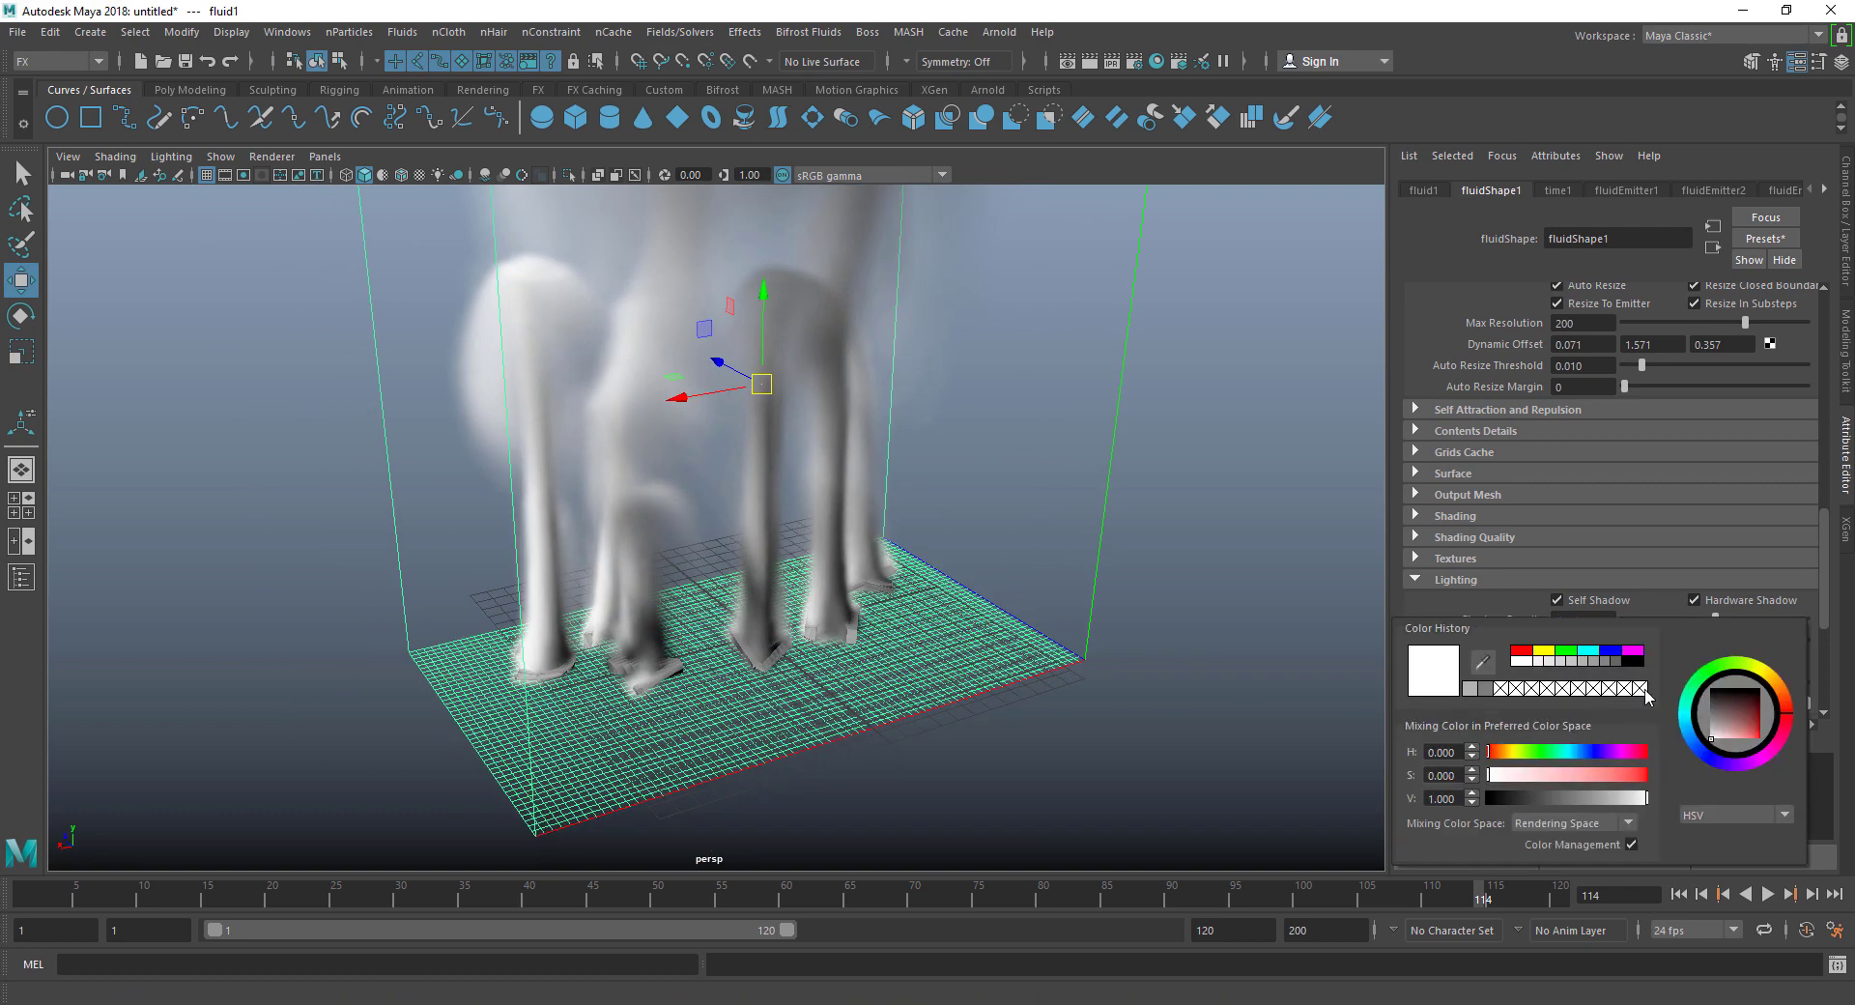
left_click(1551, 776)
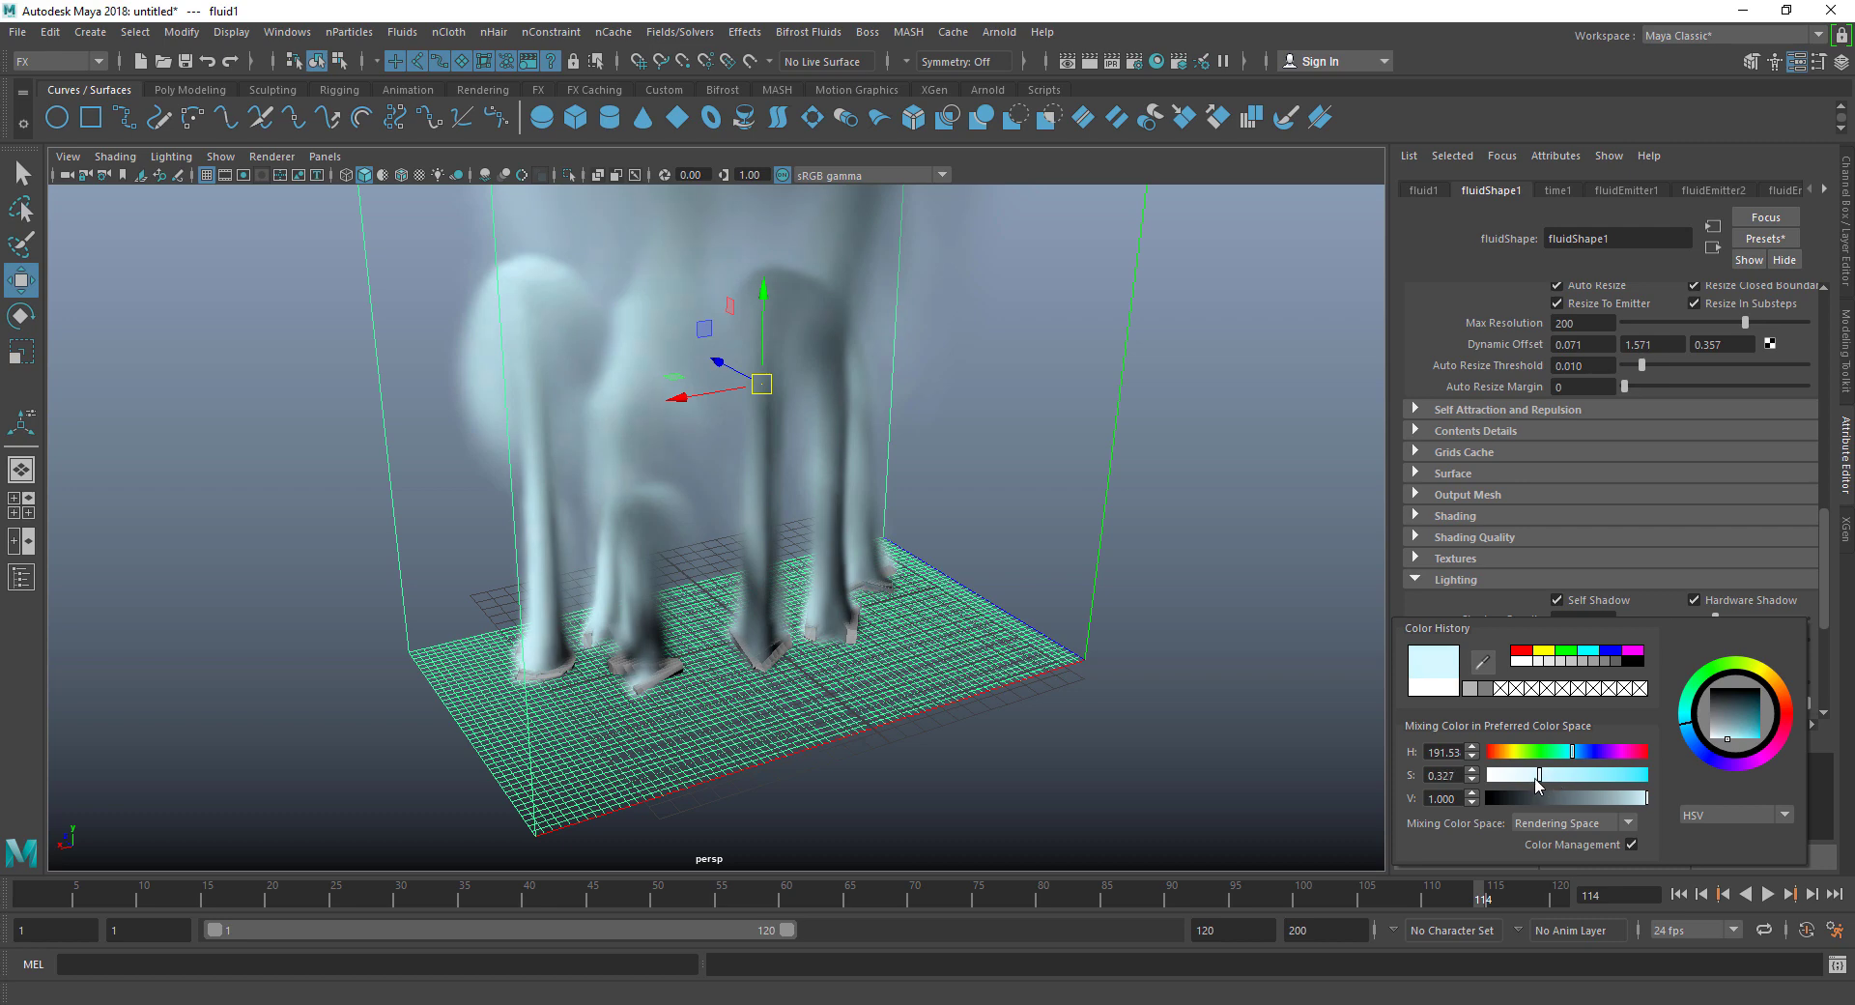
left_click(1204, 770)
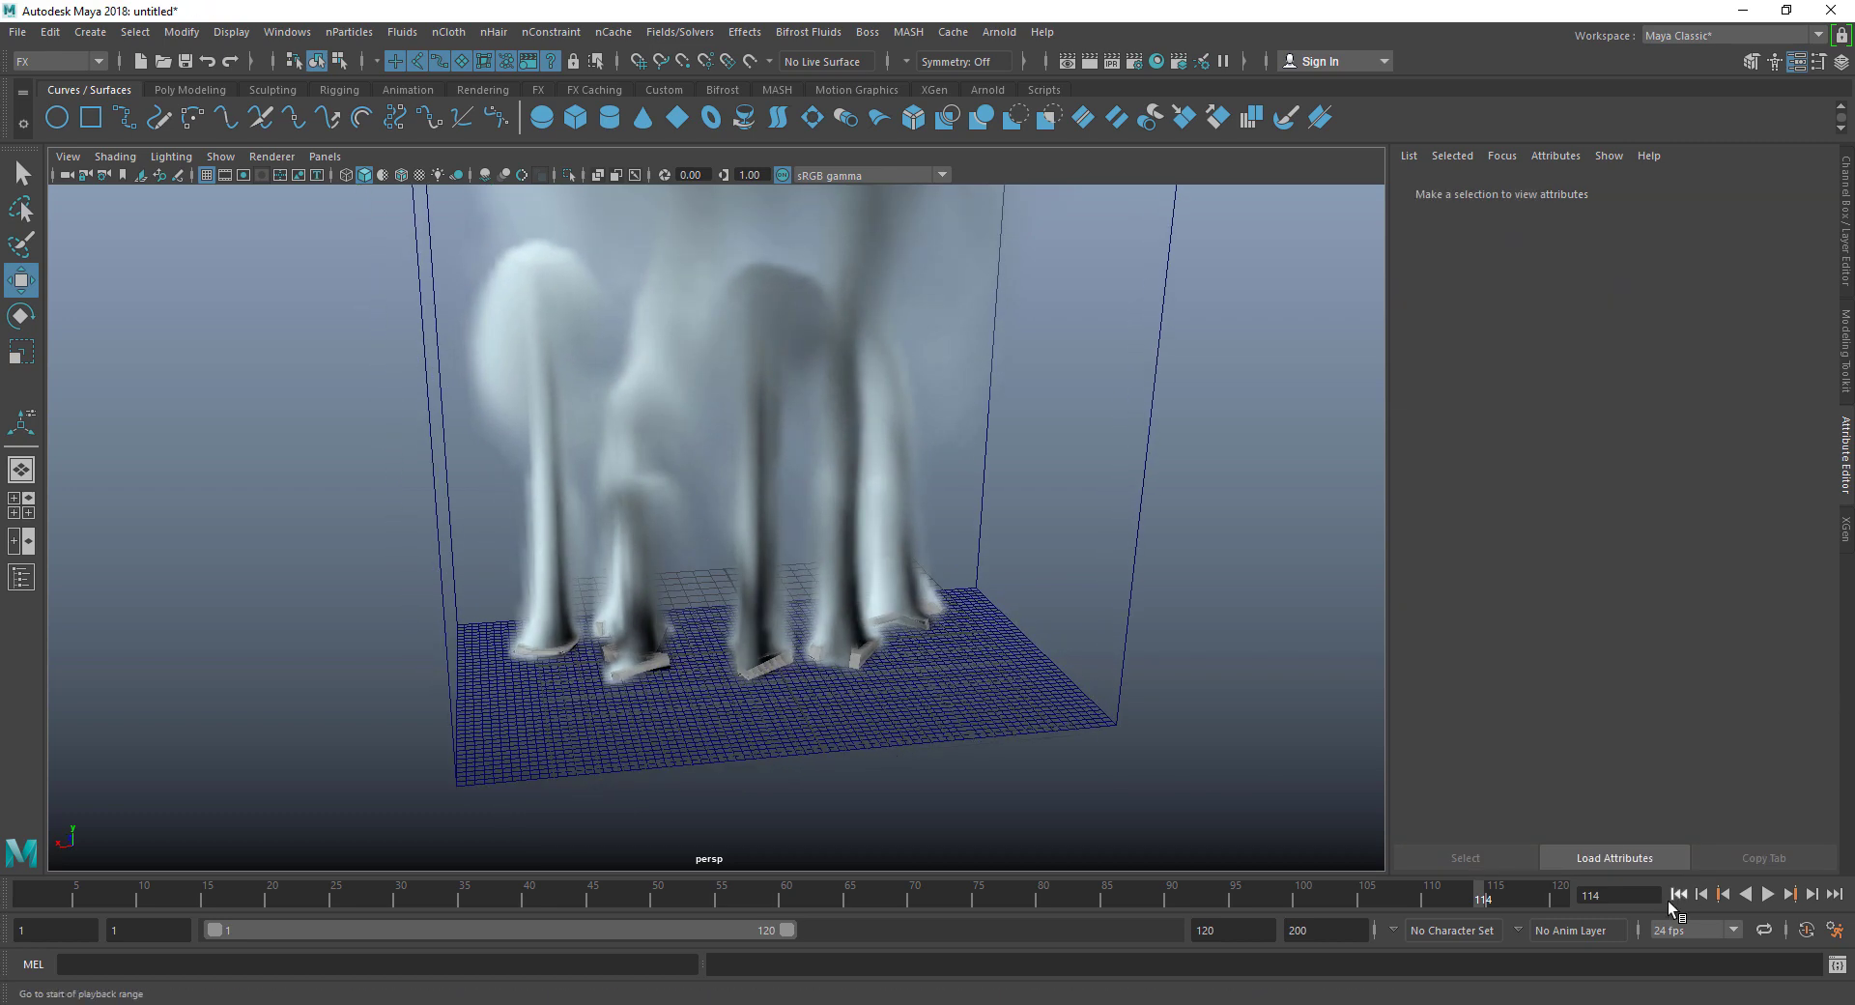
Step: Replay the self-shadowed smoke from the start to frame 75 and reselect the fluid container
left_click(1676, 896)
left_click(1766, 894)
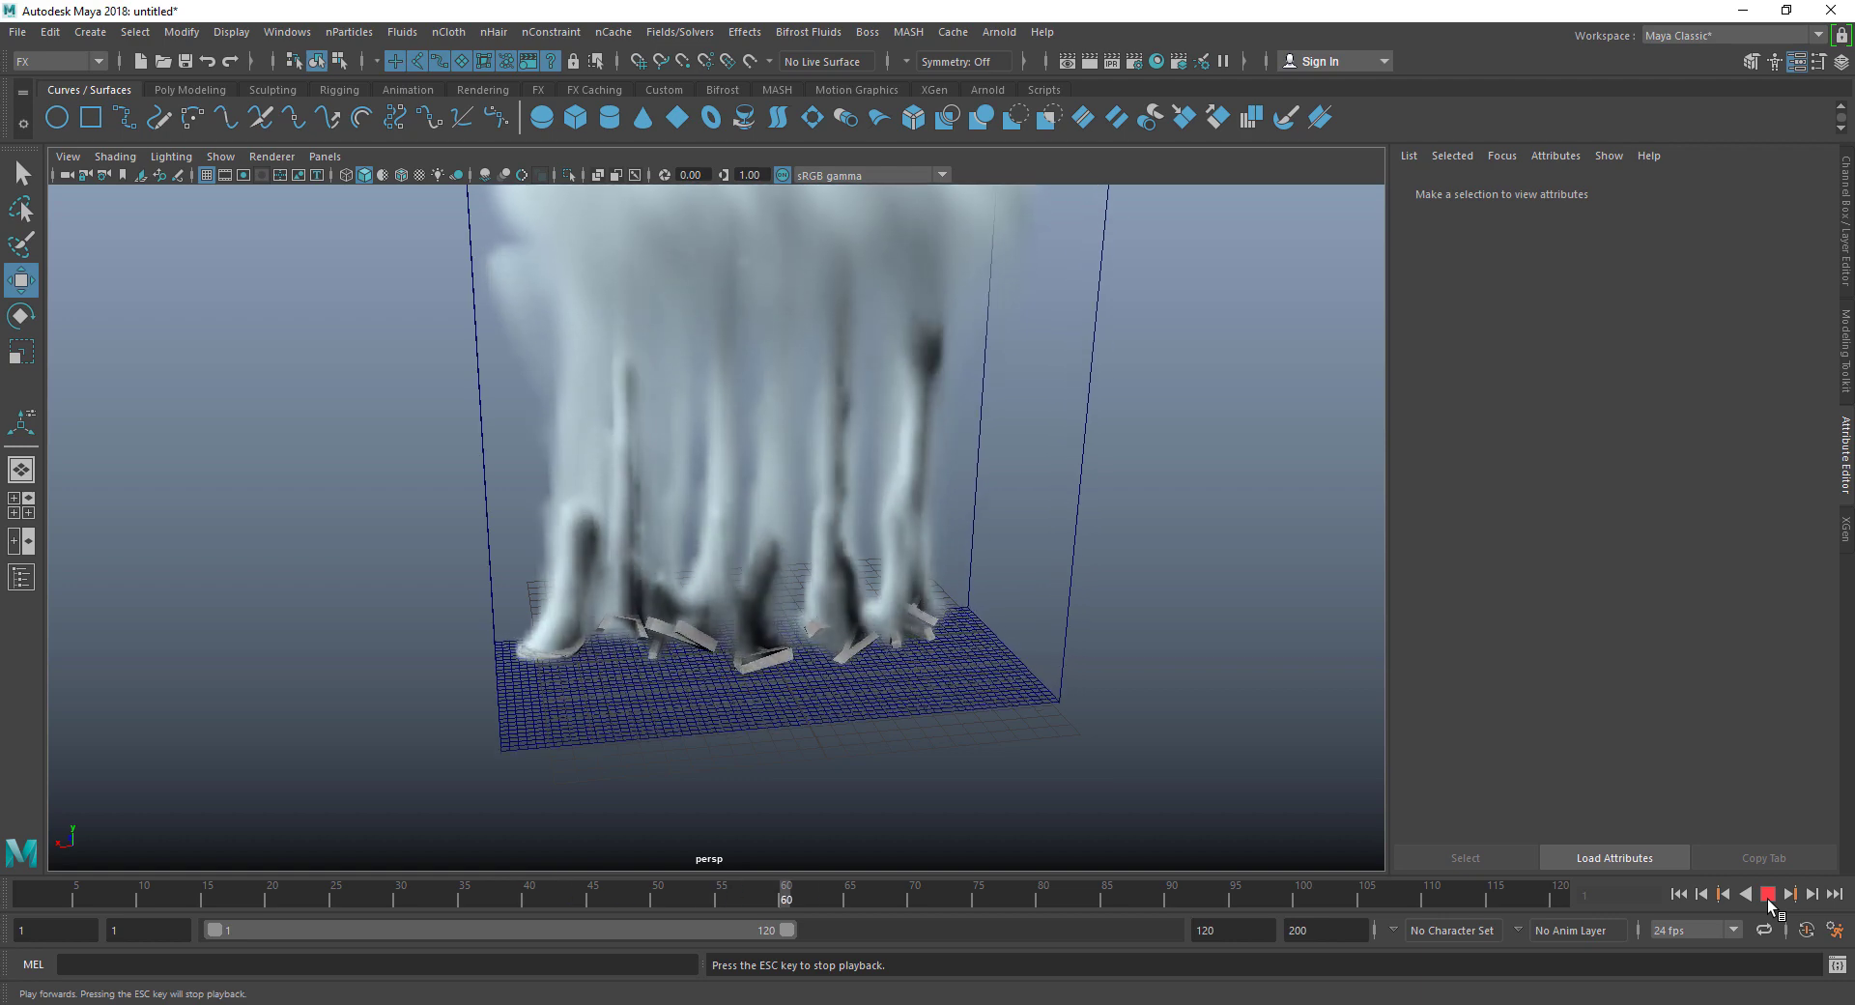
left_click(1767, 895)
left_click(964, 664)
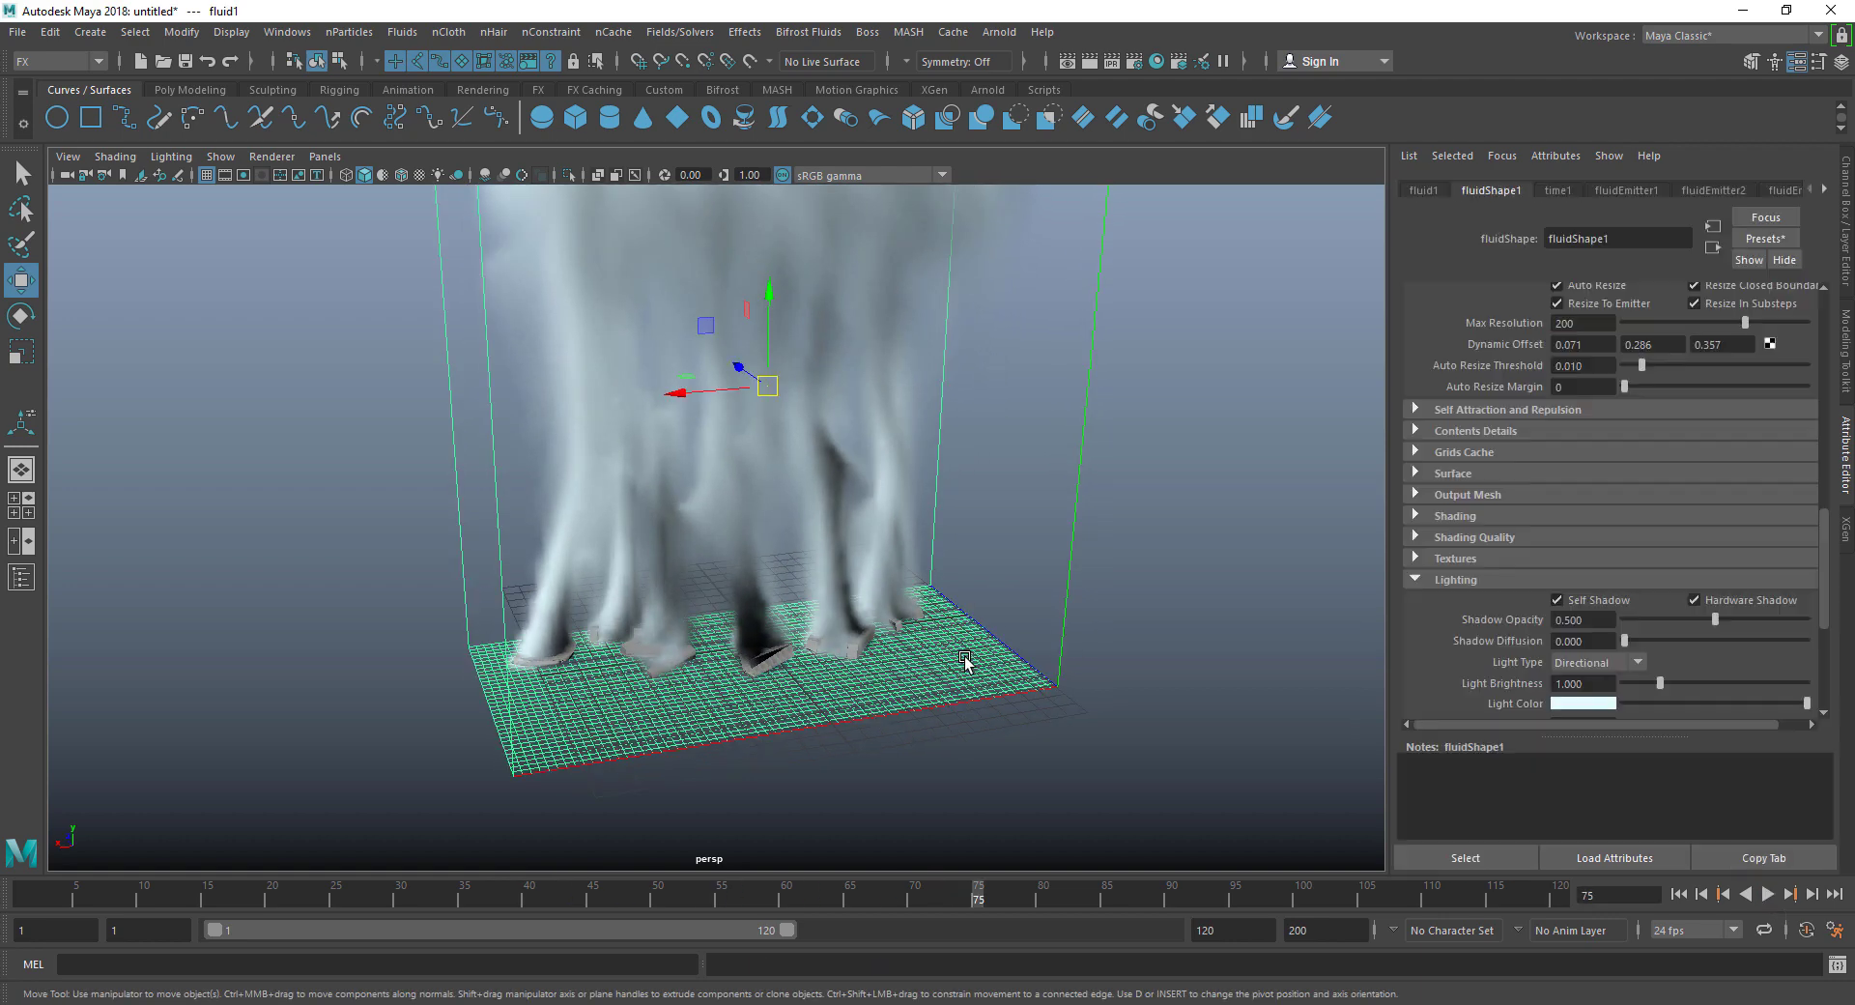
middle_click_drag(1015, 466, 1022, 479, "alt")
Step: Collapse the container's Contents Method, Display, Container Properties and Auto Resize attribute groups
scroll(1550, 533, "up", 10)
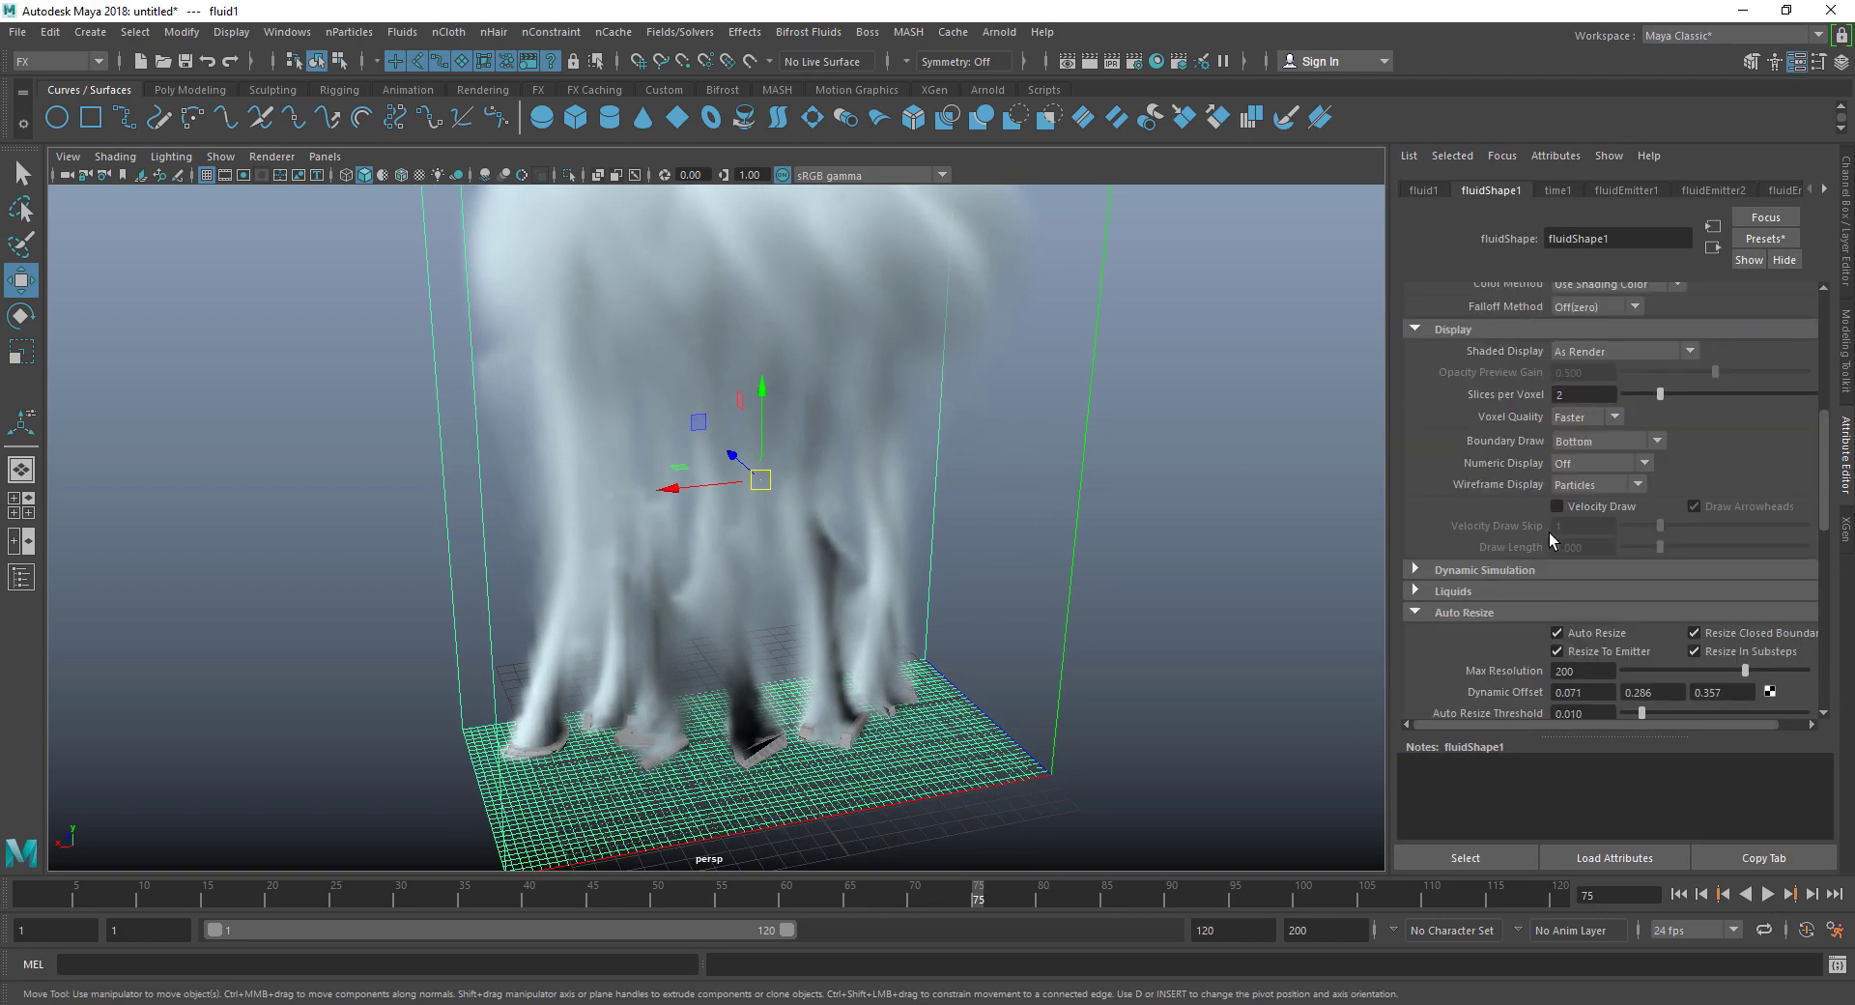
left_click(1476, 372)
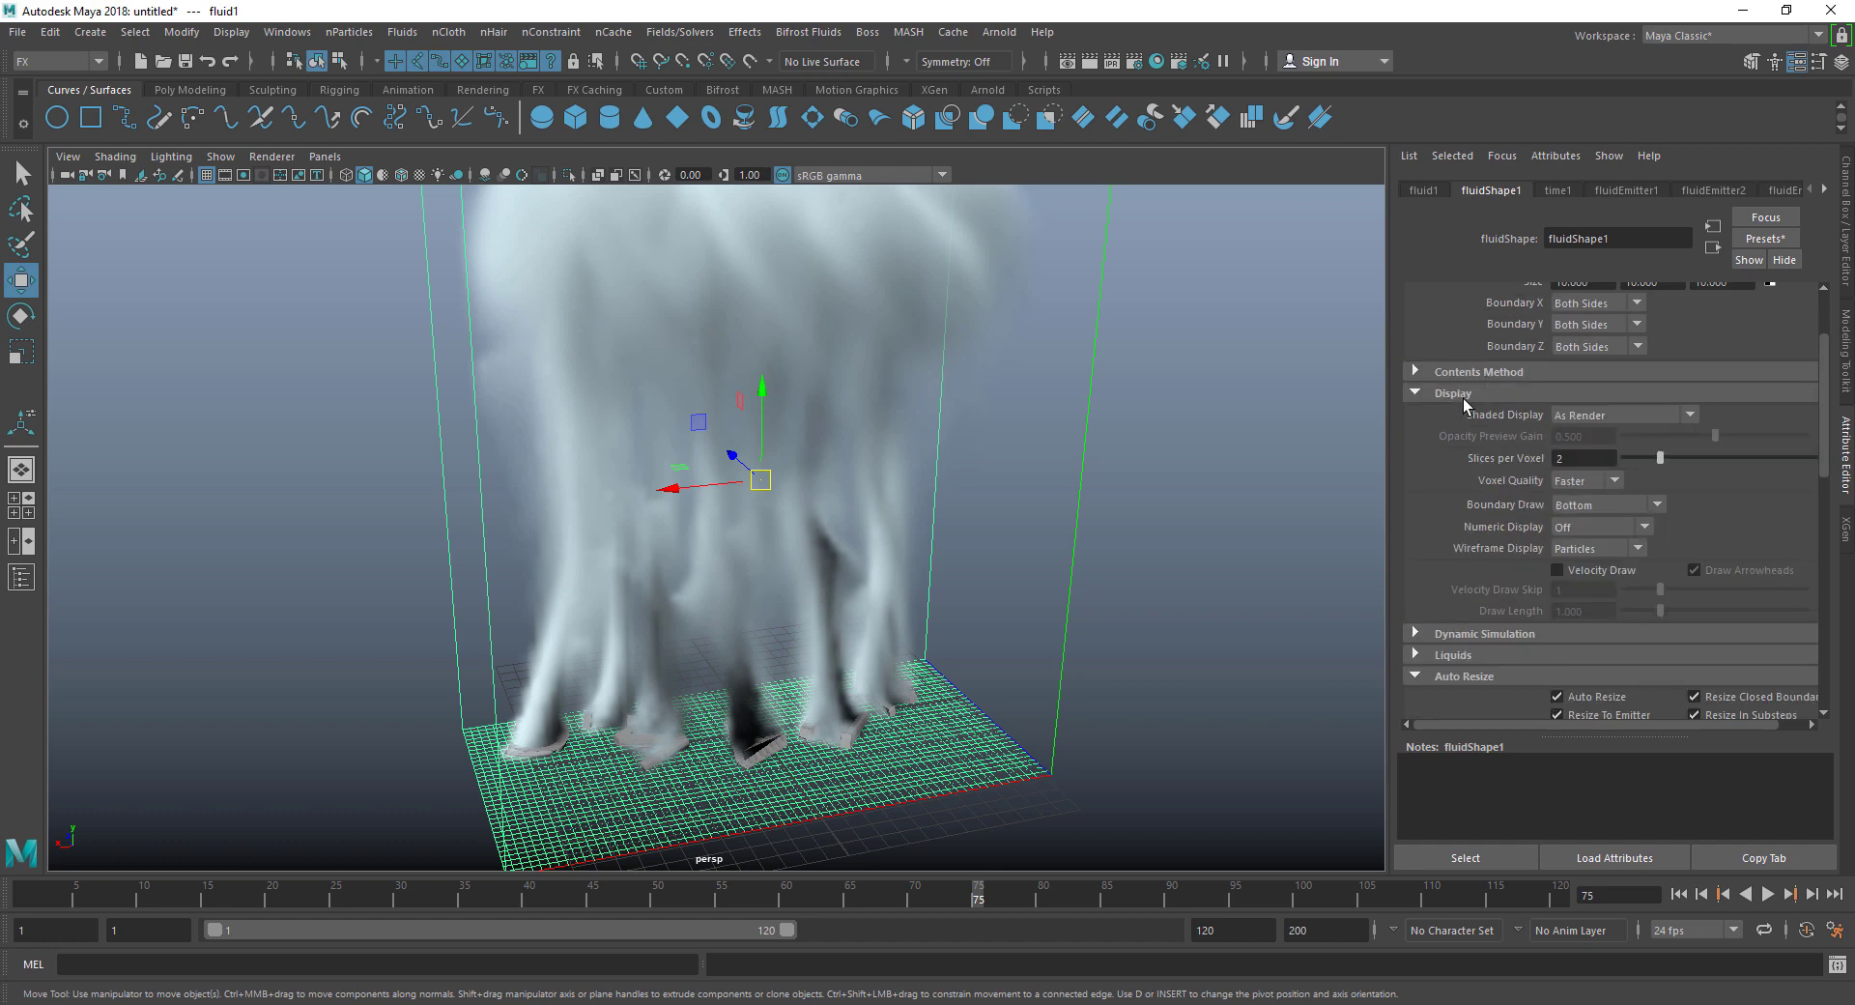
left_click(1458, 393)
scroll(1463, 459, "up", 3)
left_click(1486, 313)
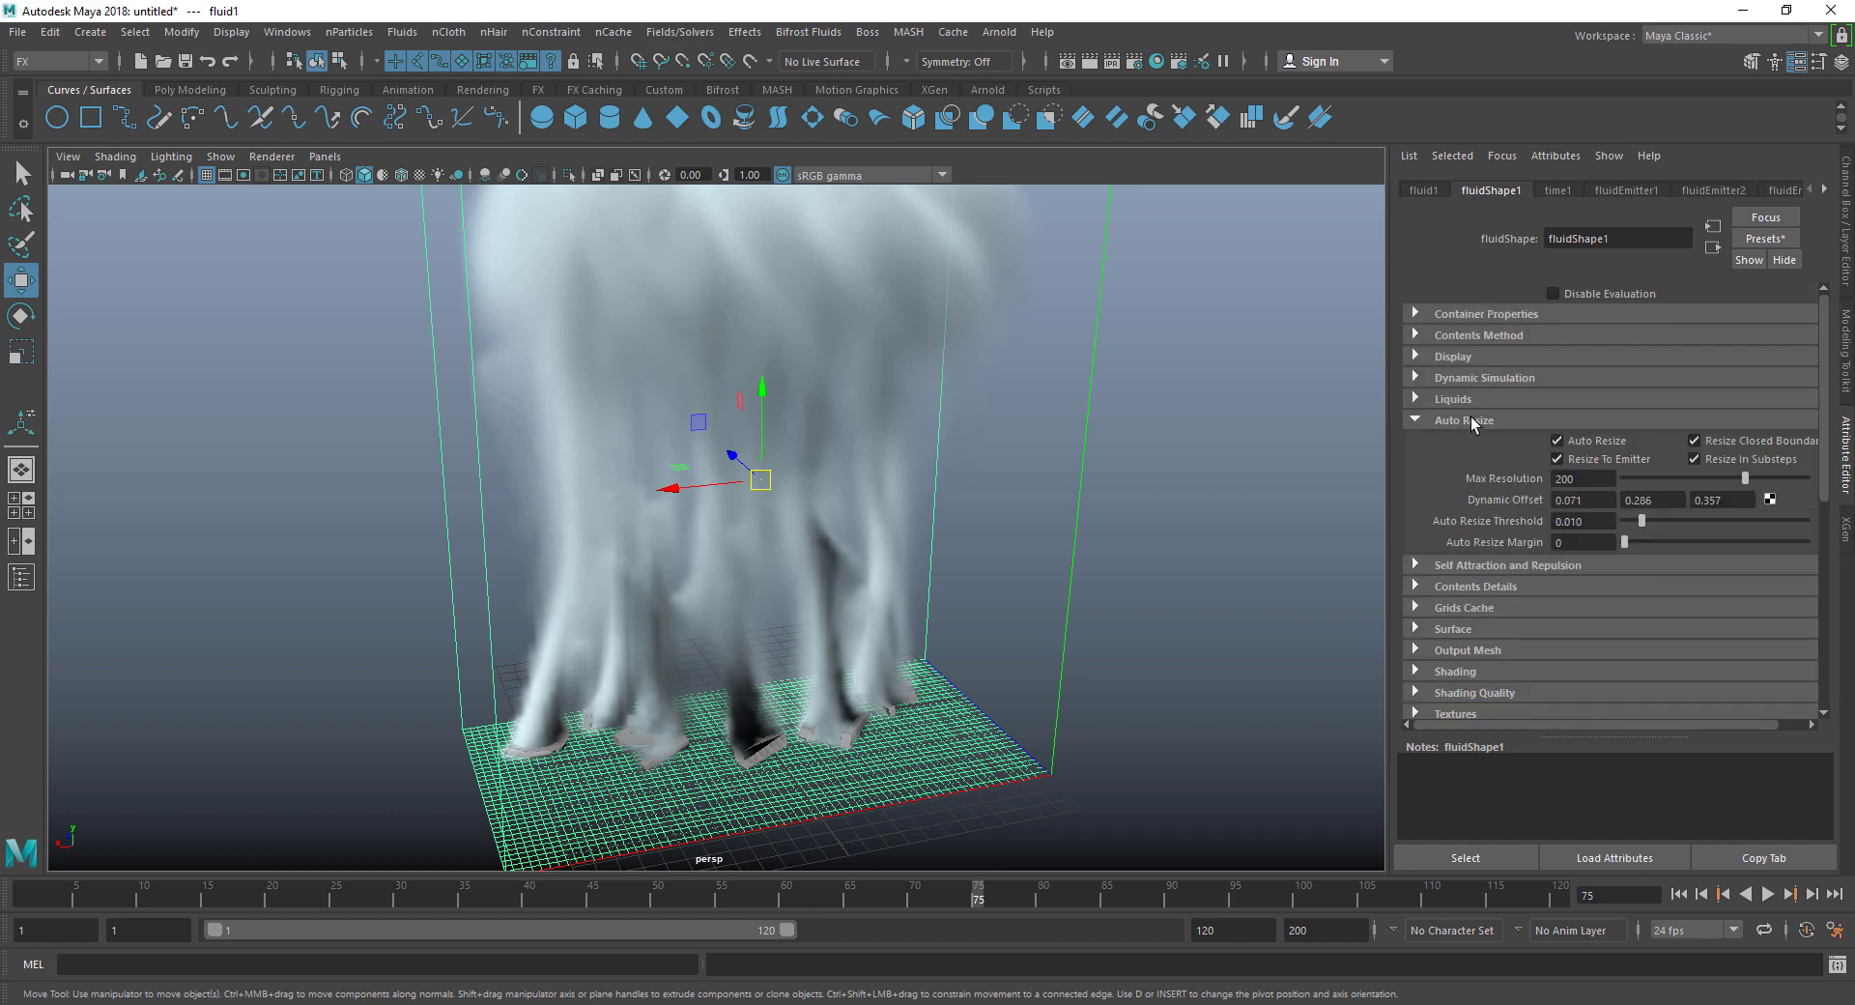
left_click(1474, 420)
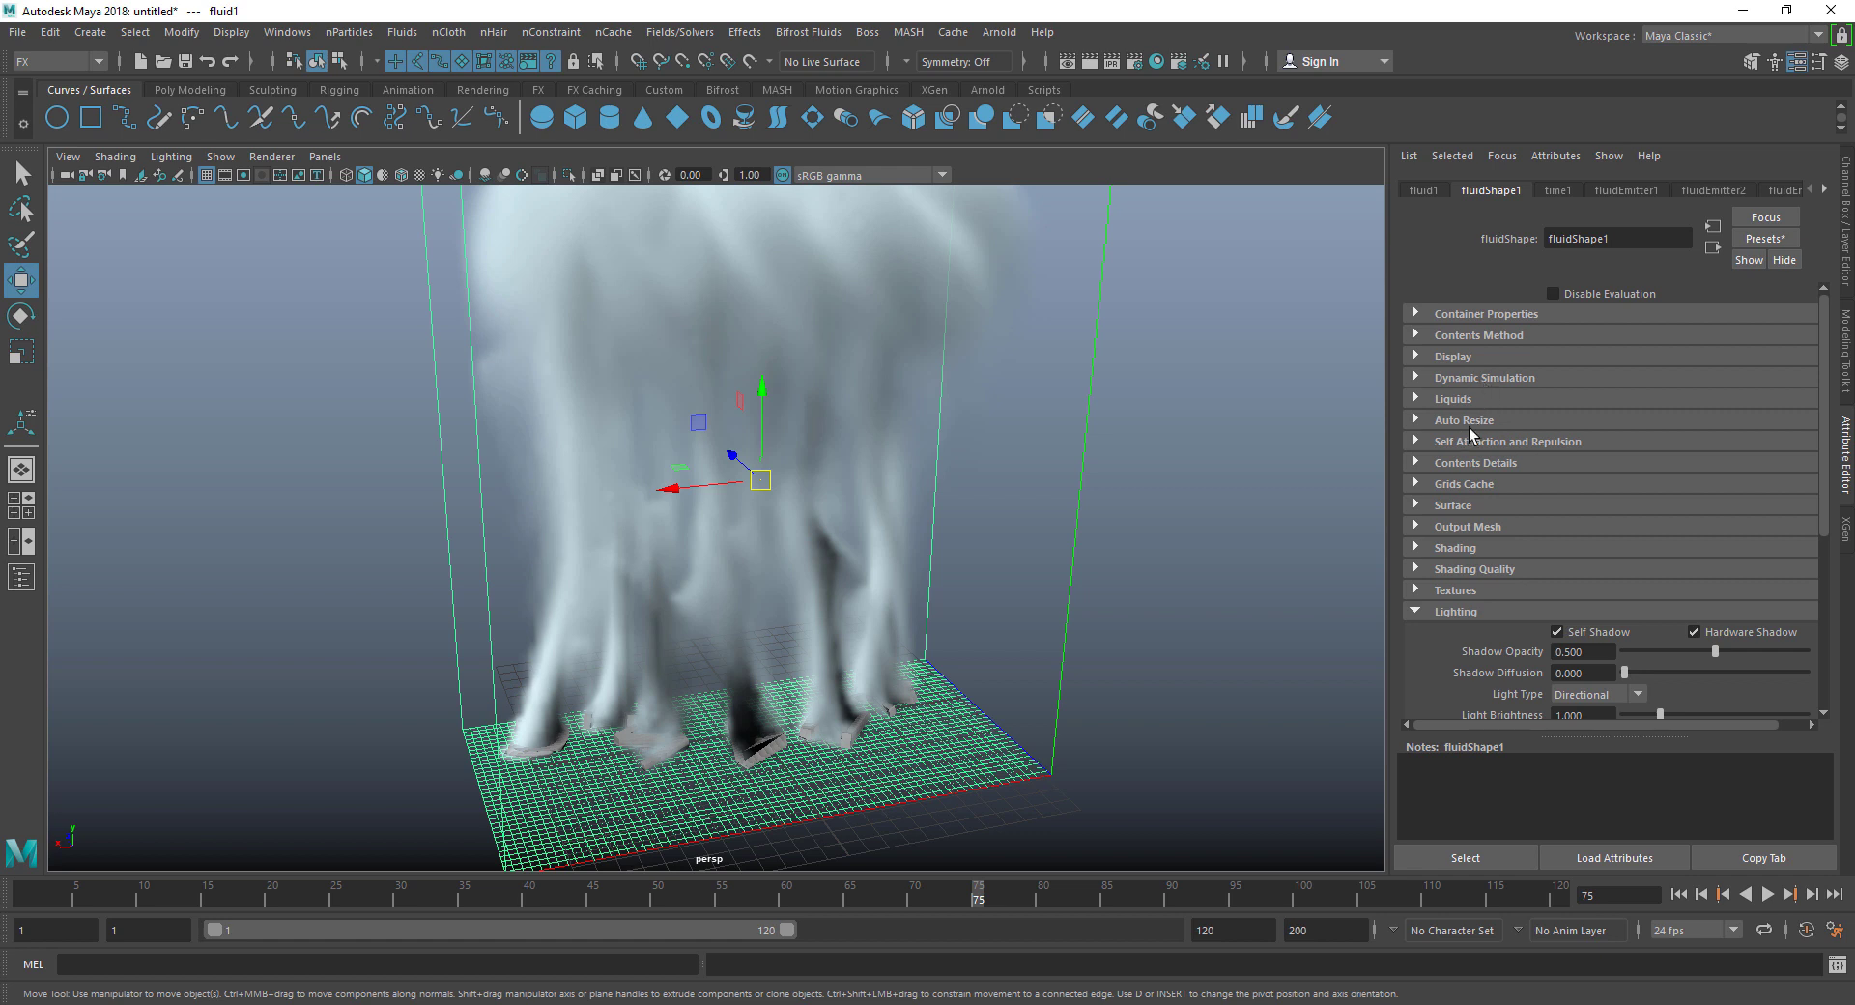
Step: Collapse the Turbulence and Temperature groups under Contents Details and set the Density Scale to about 0.525
left_click(1488, 465)
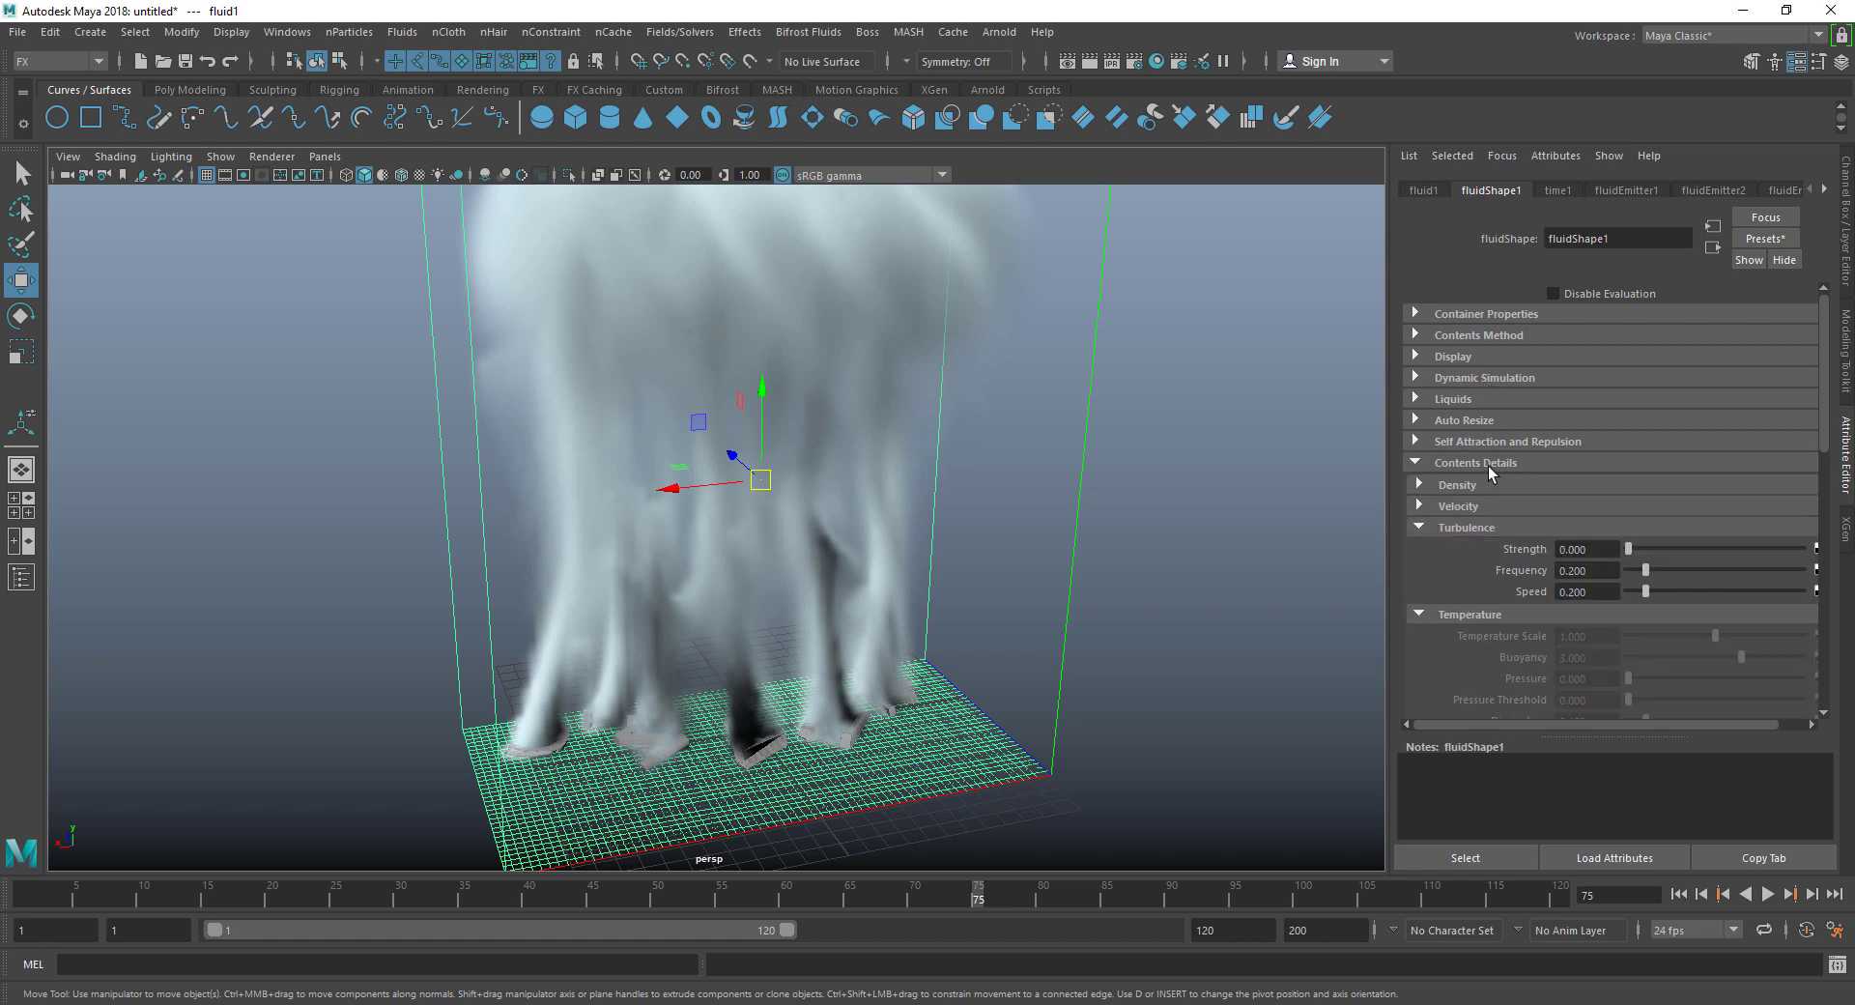
left_click(1453, 528)
left_click(1436, 549)
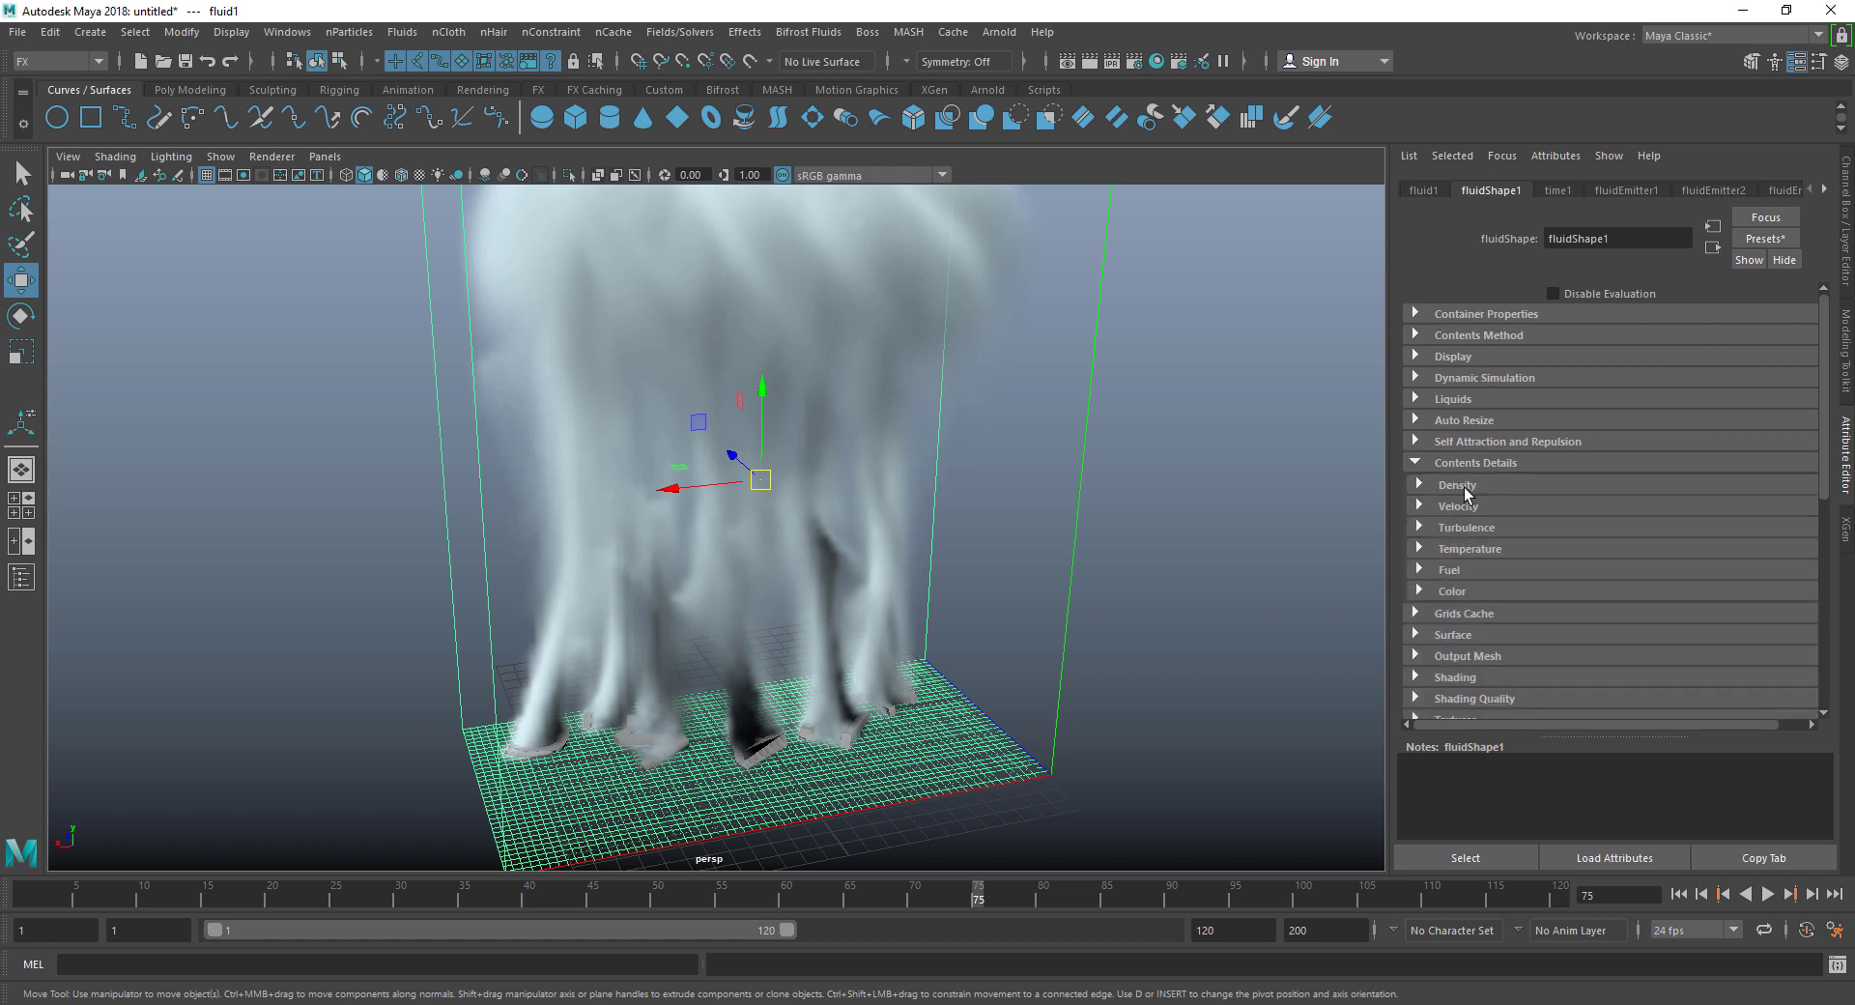
left_click(1462, 486)
left_click_drag(1655, 510, 1672, 554)
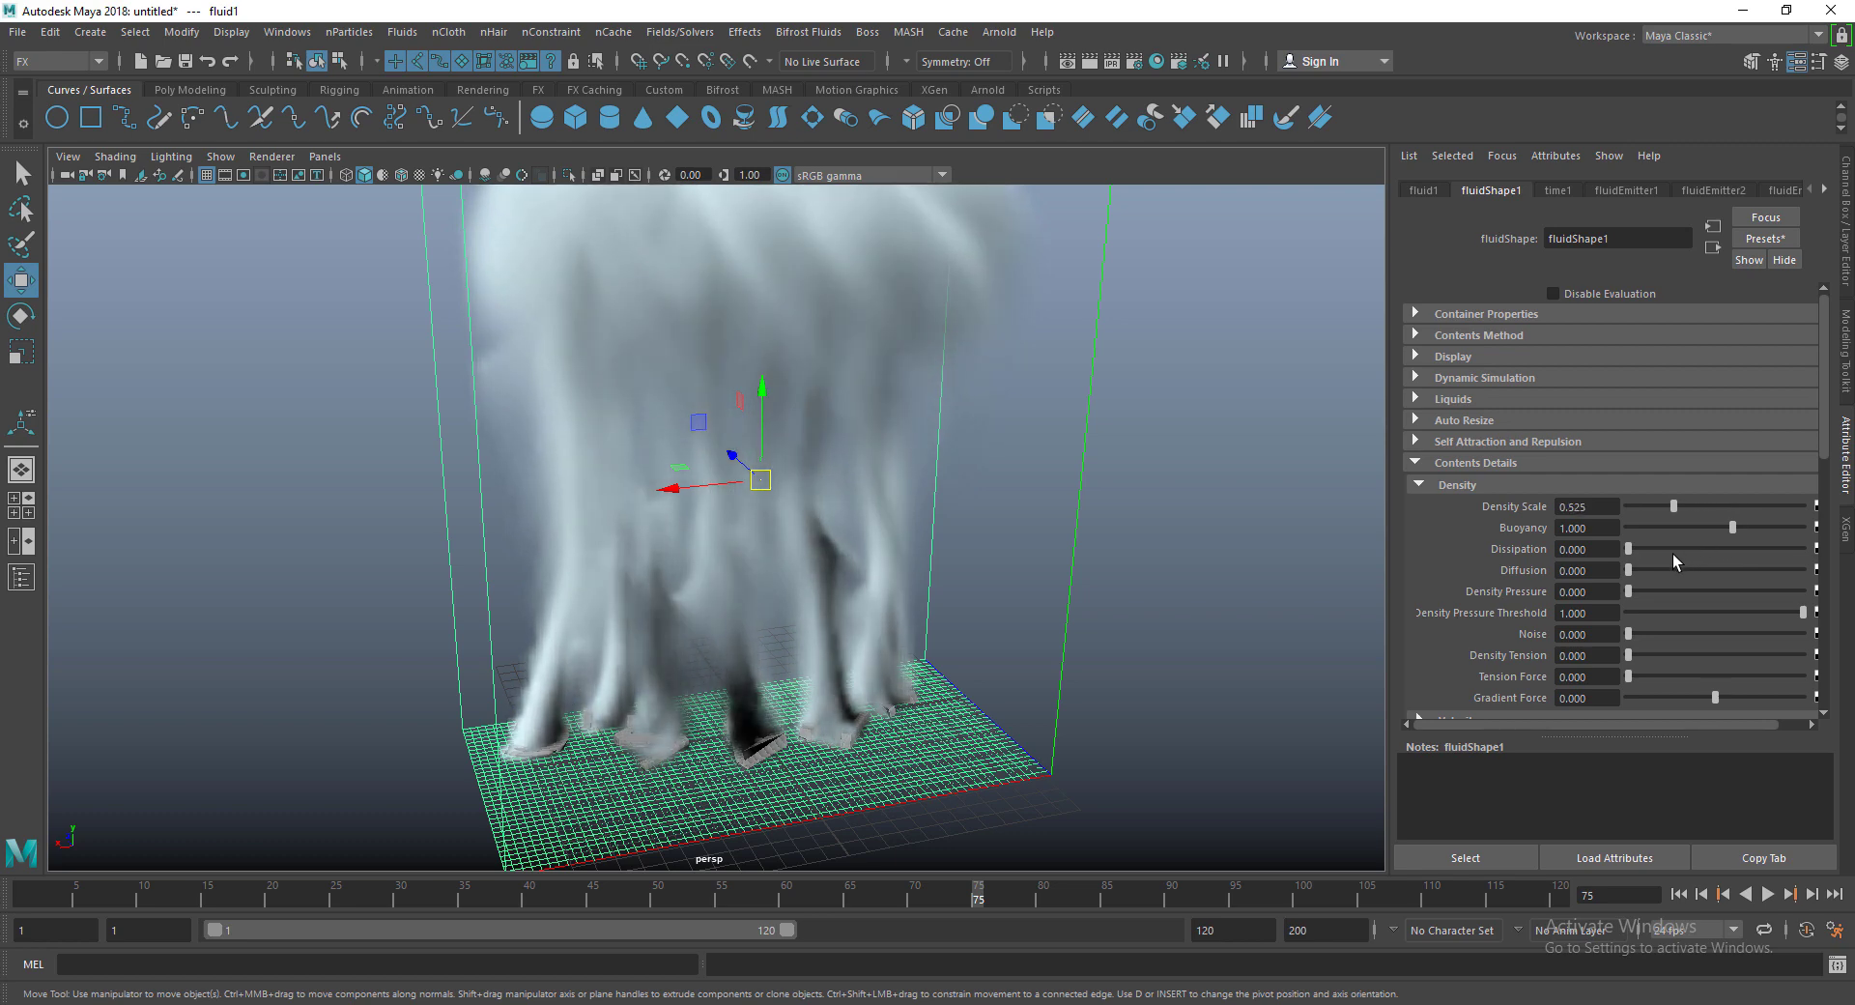
Step: Replay the simulation from the start to frame 77 with the new density scale
left_click(1685, 894)
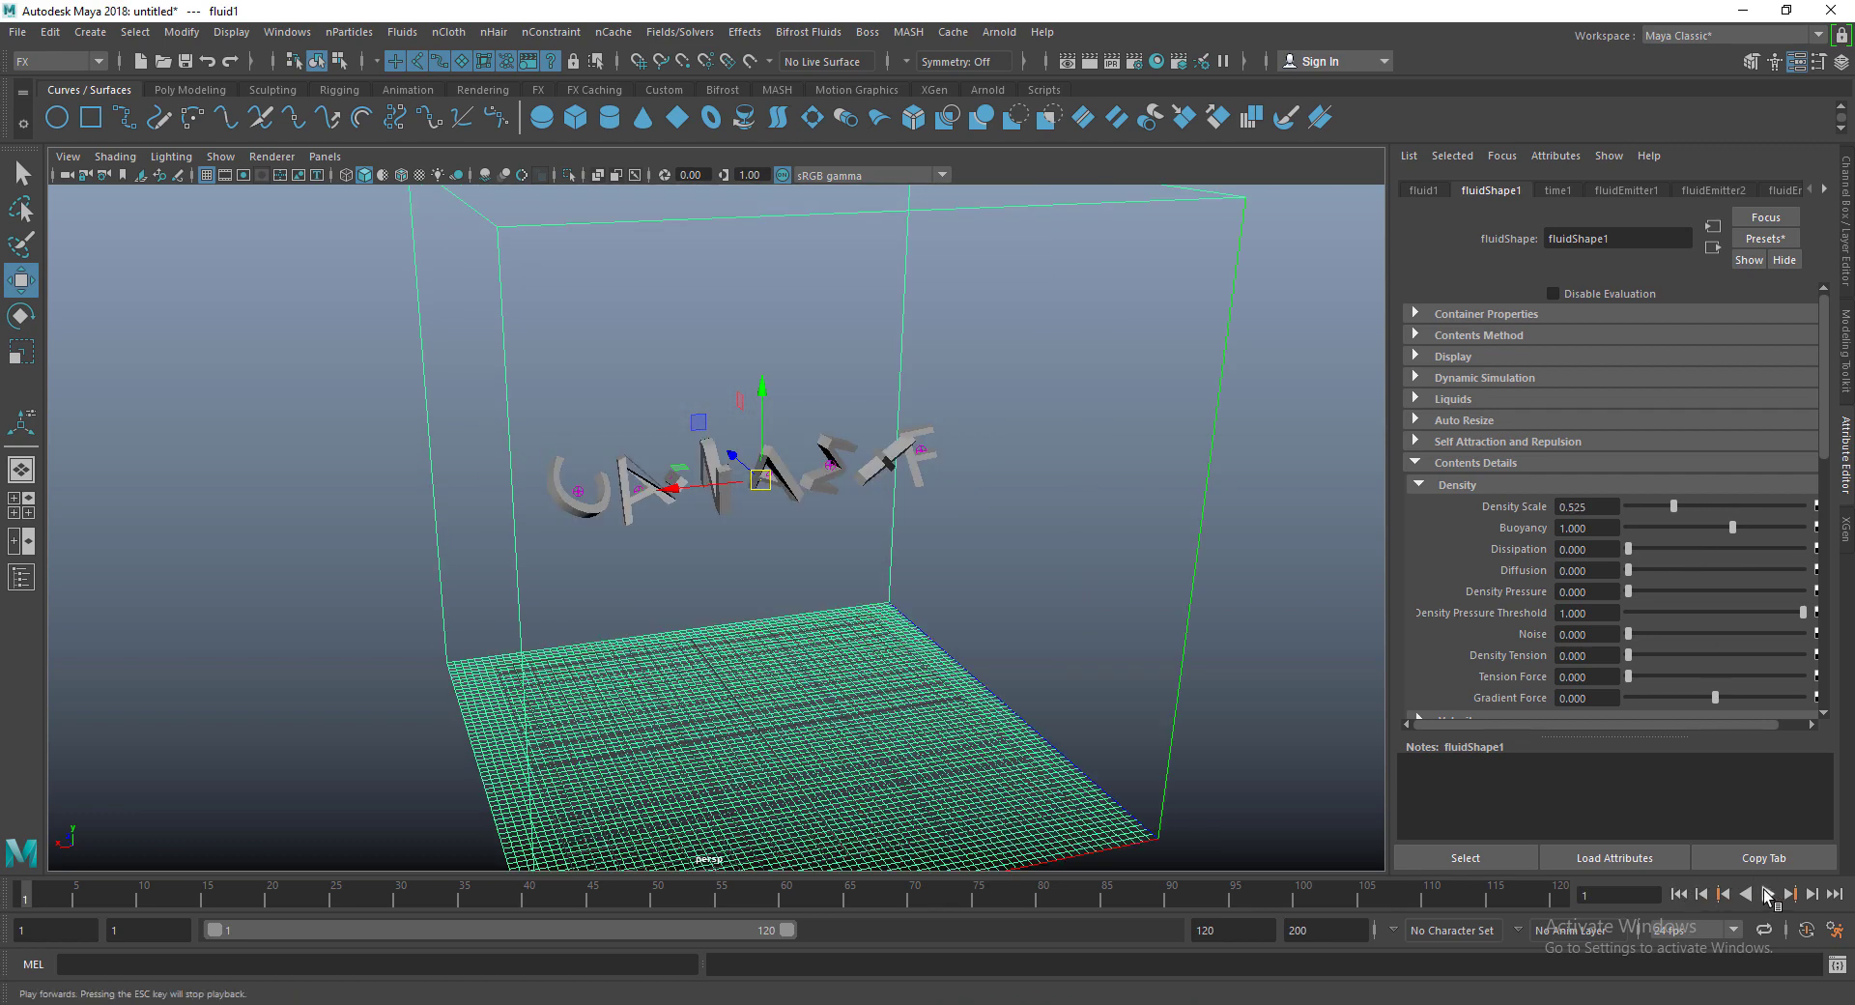
left_click(1768, 895)
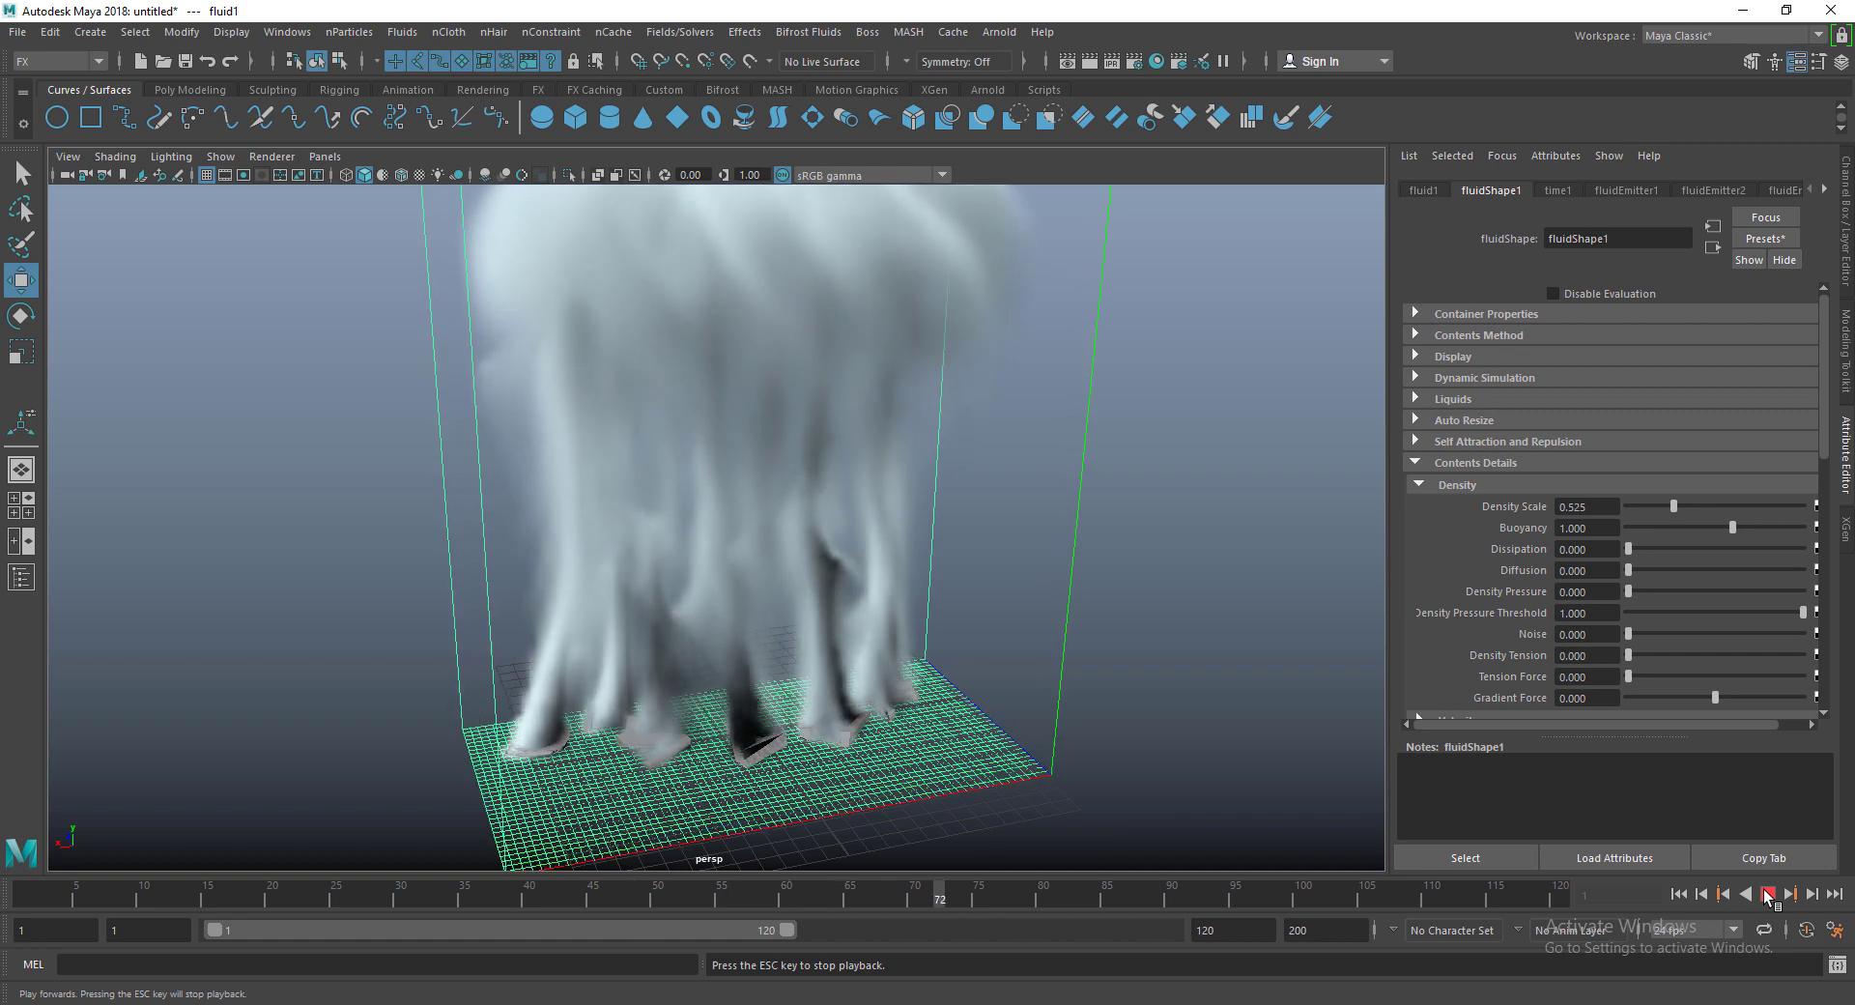
left_click(1768, 894)
Step: Try a density Buoyancy of about 0.196 and replay the simulation from the start to frame 68
left_click_drag(1720, 524, 1721, 527)
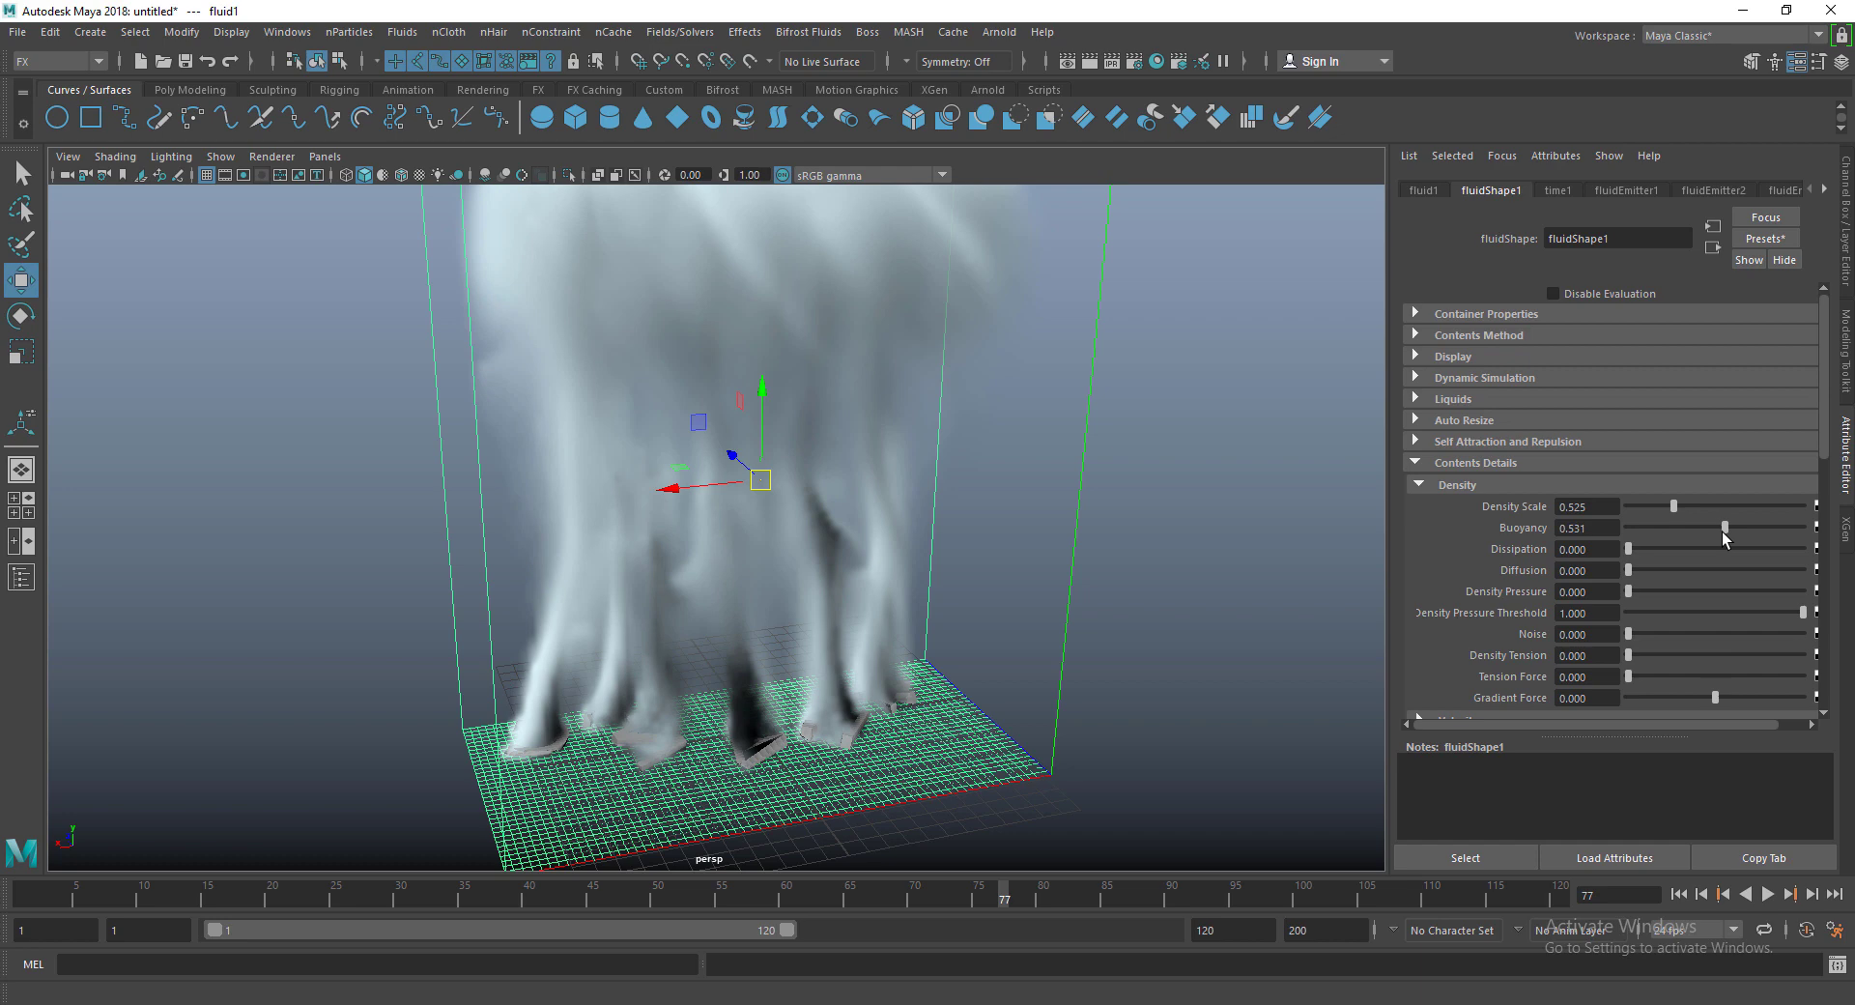
left_click(1681, 895)
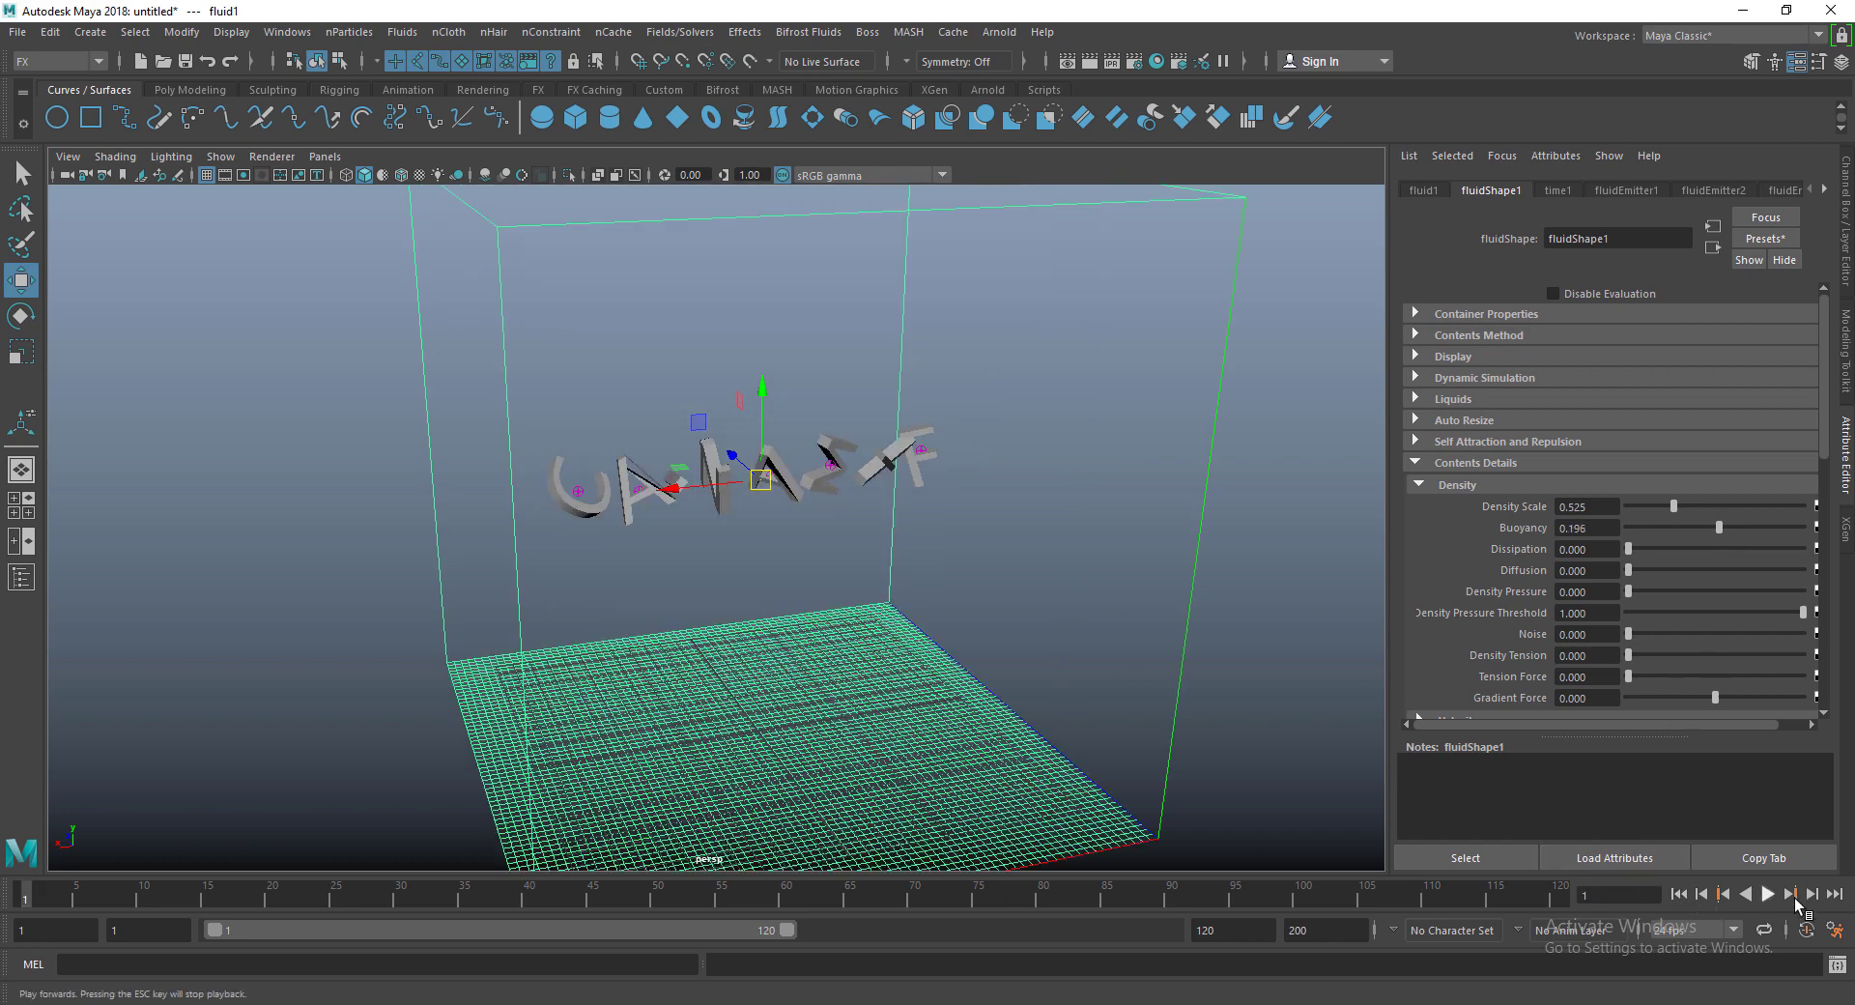
left_click(1769, 895)
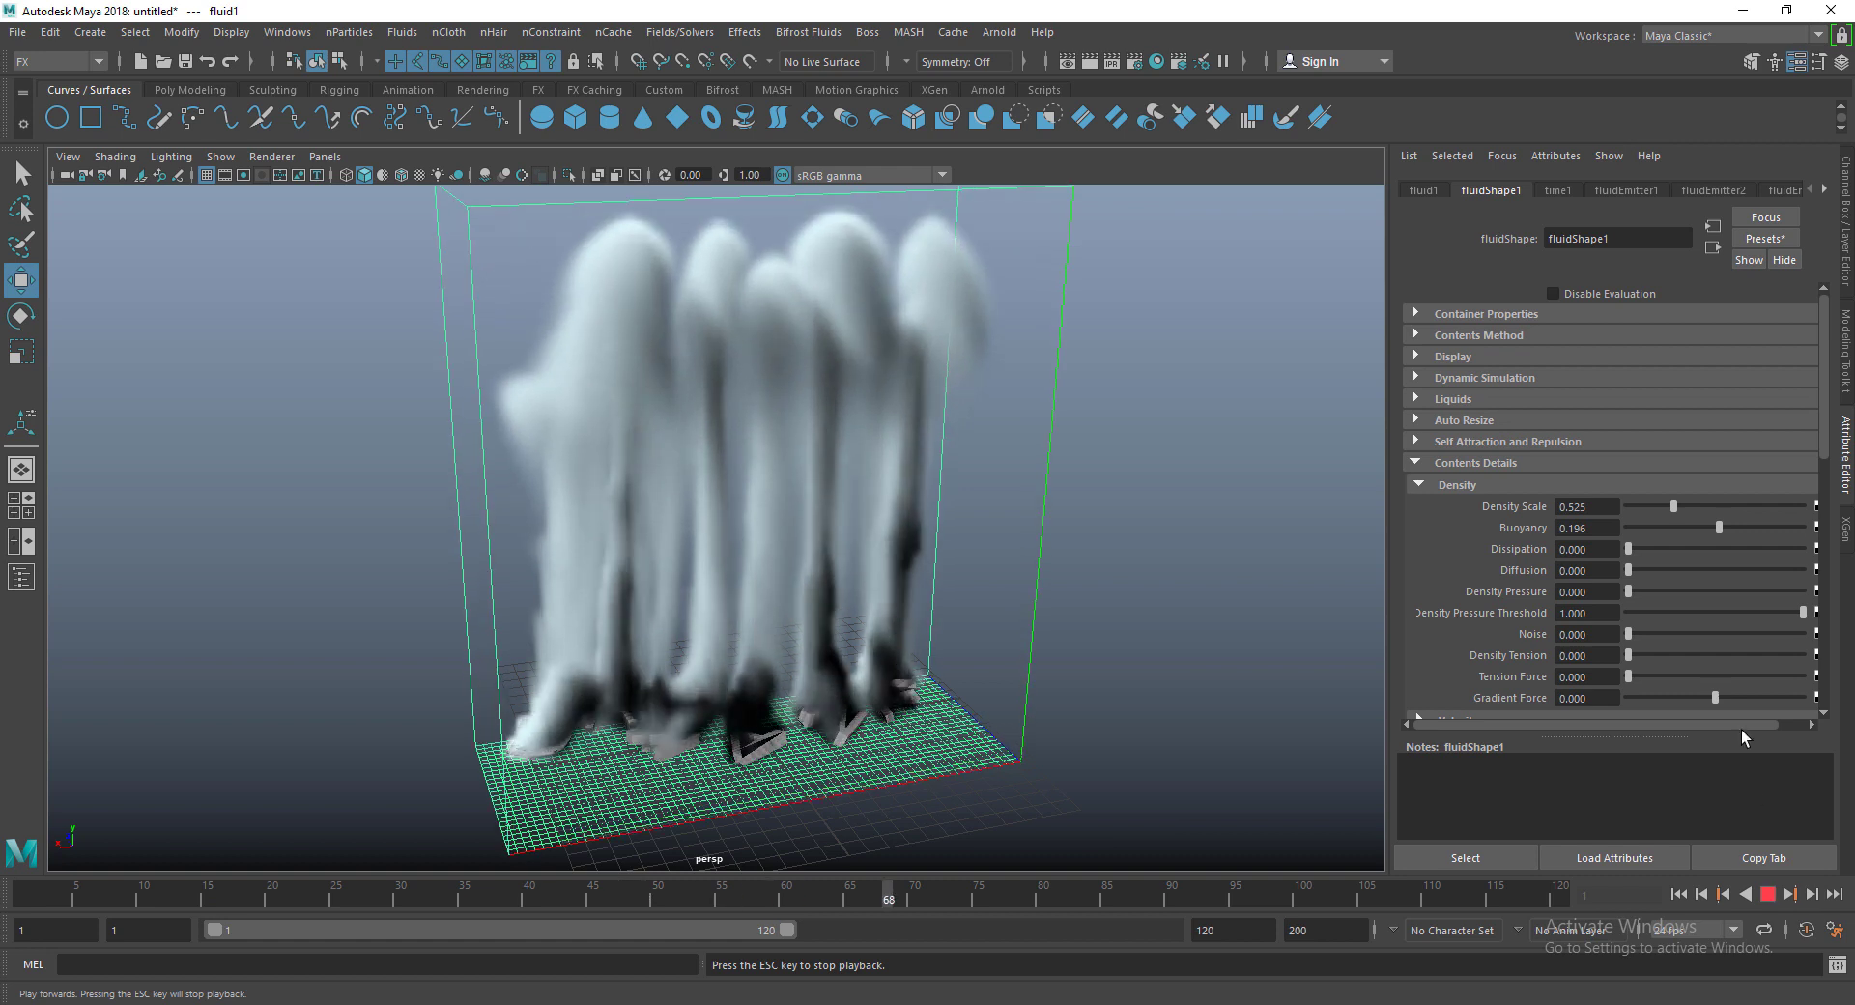
key("Escape")
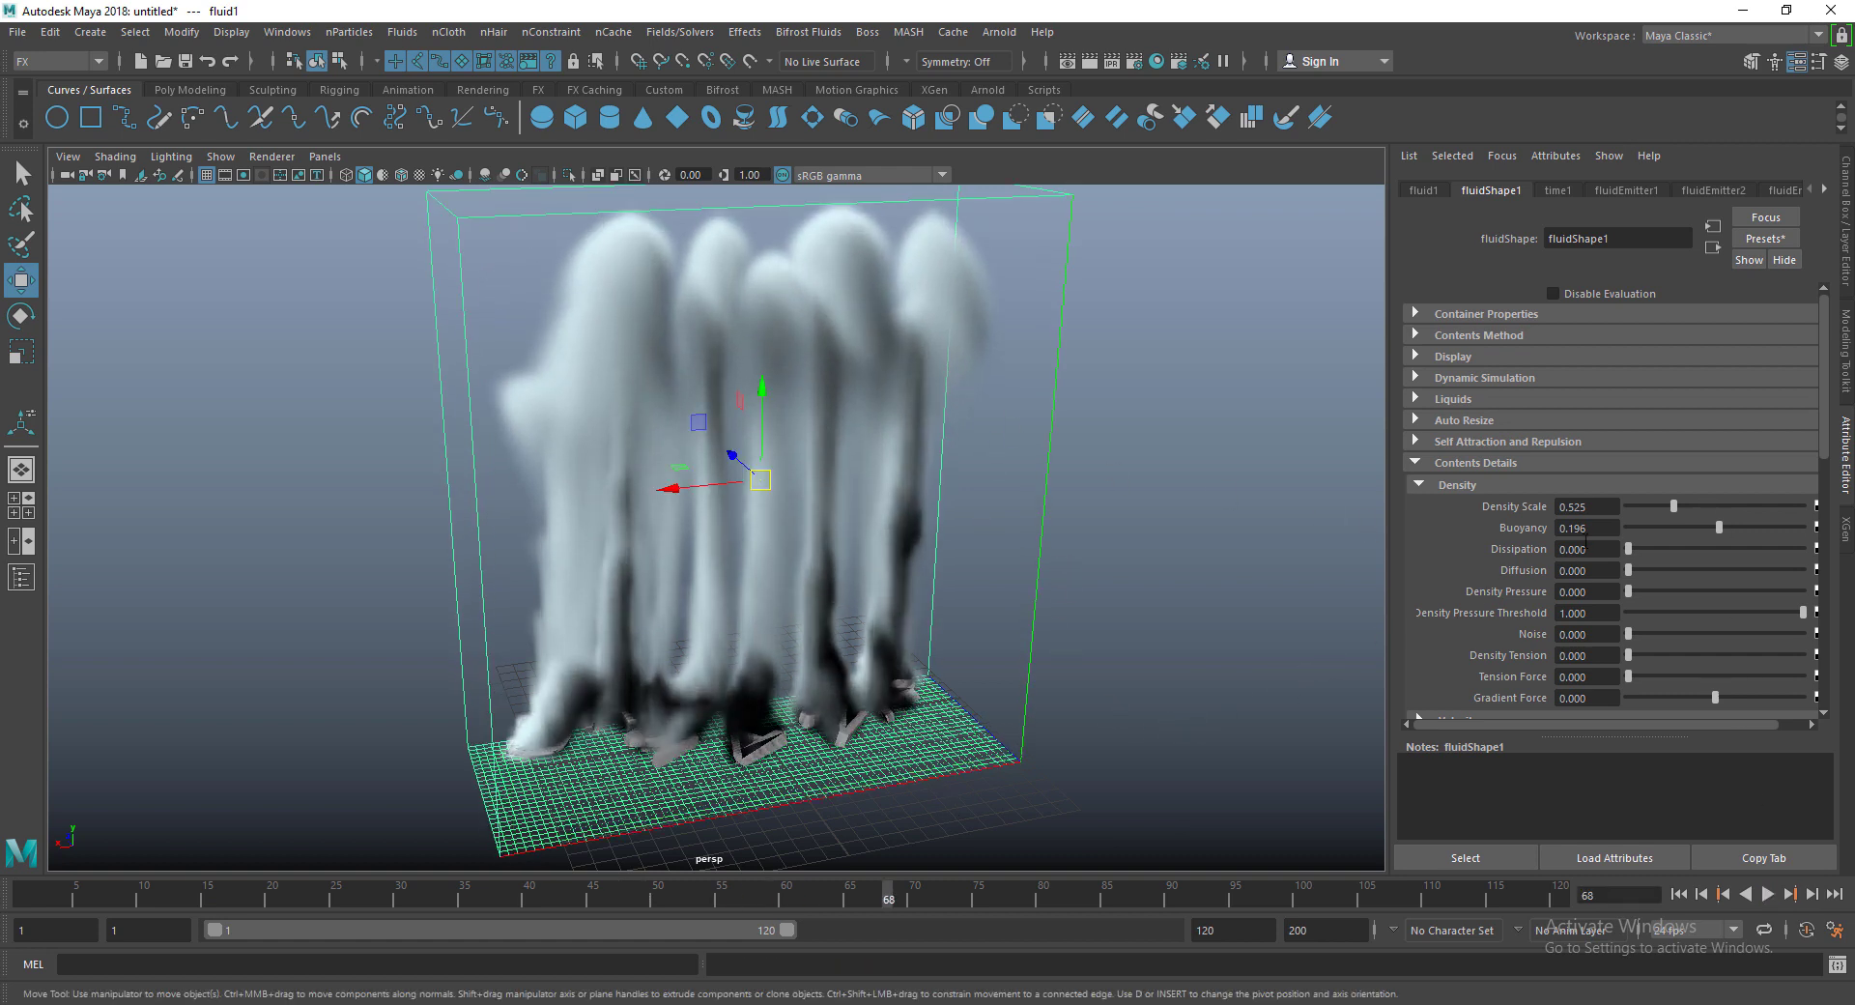
Step: Try a density Buoyancy of about -0.922 and replay the simulation from the start to frame 93
left_click_drag(1719, 527, 1698, 527)
left_click(1678, 895)
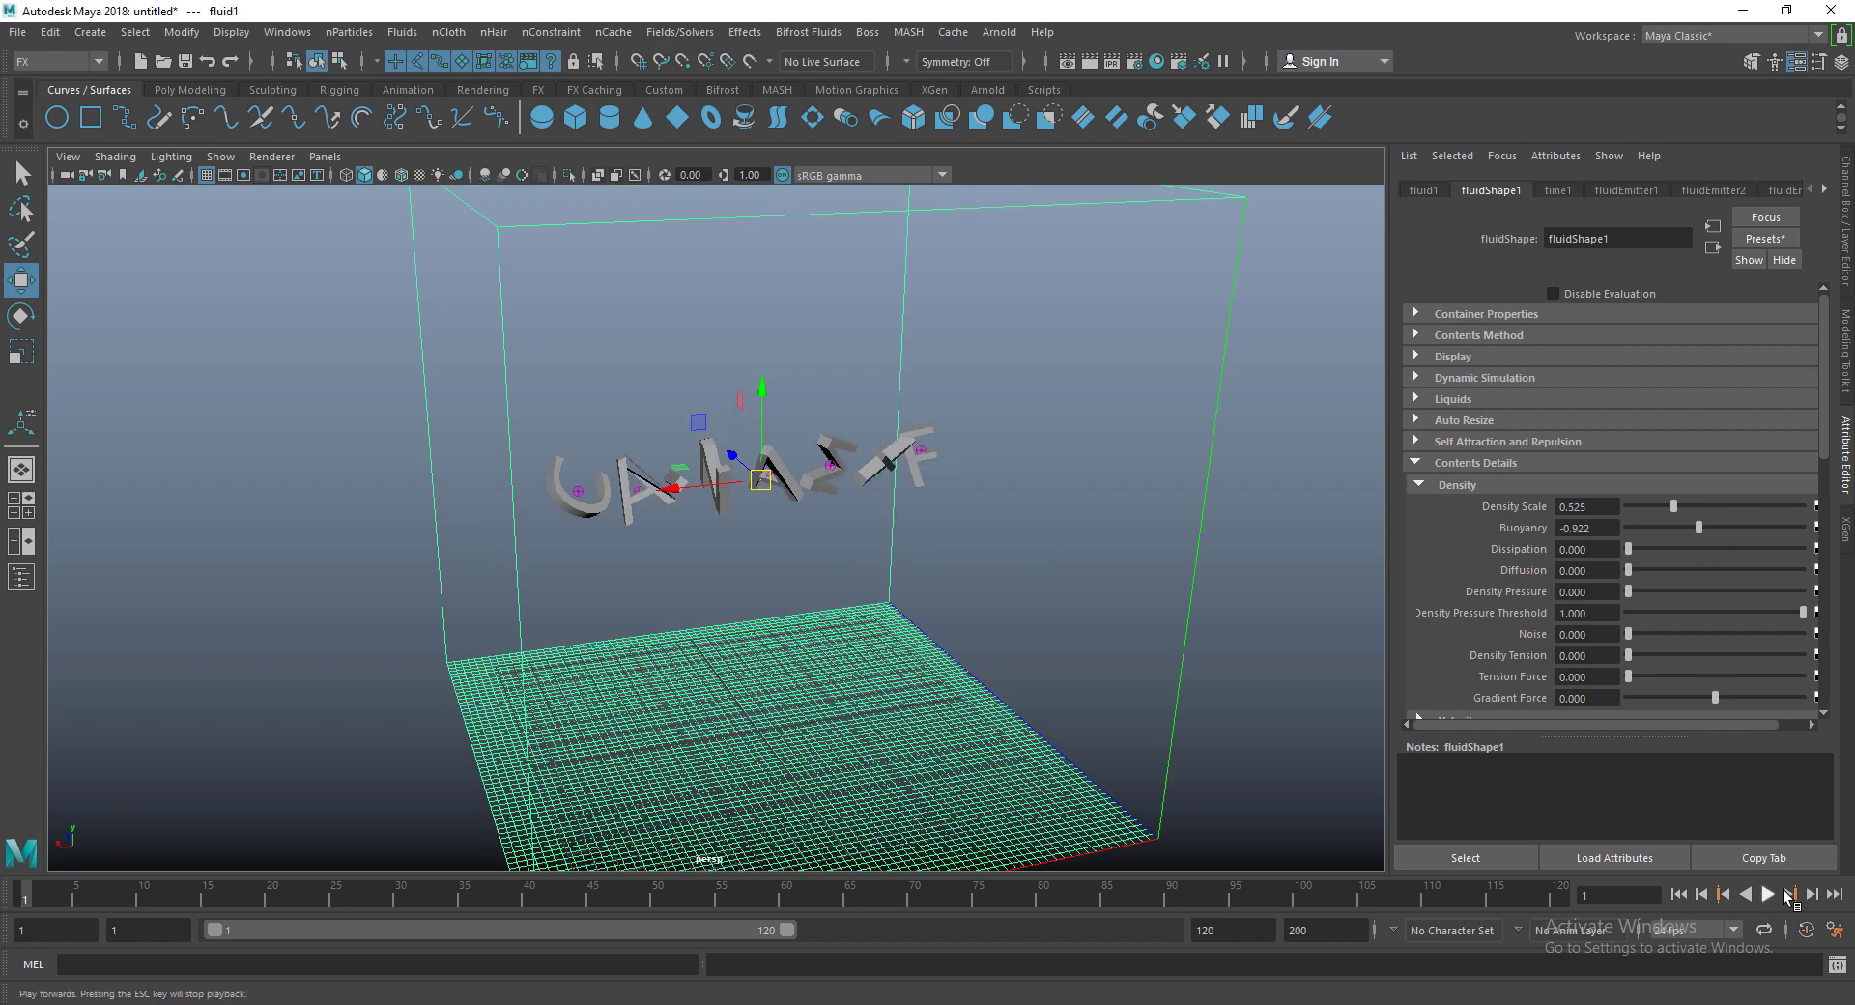
left_click(1768, 894)
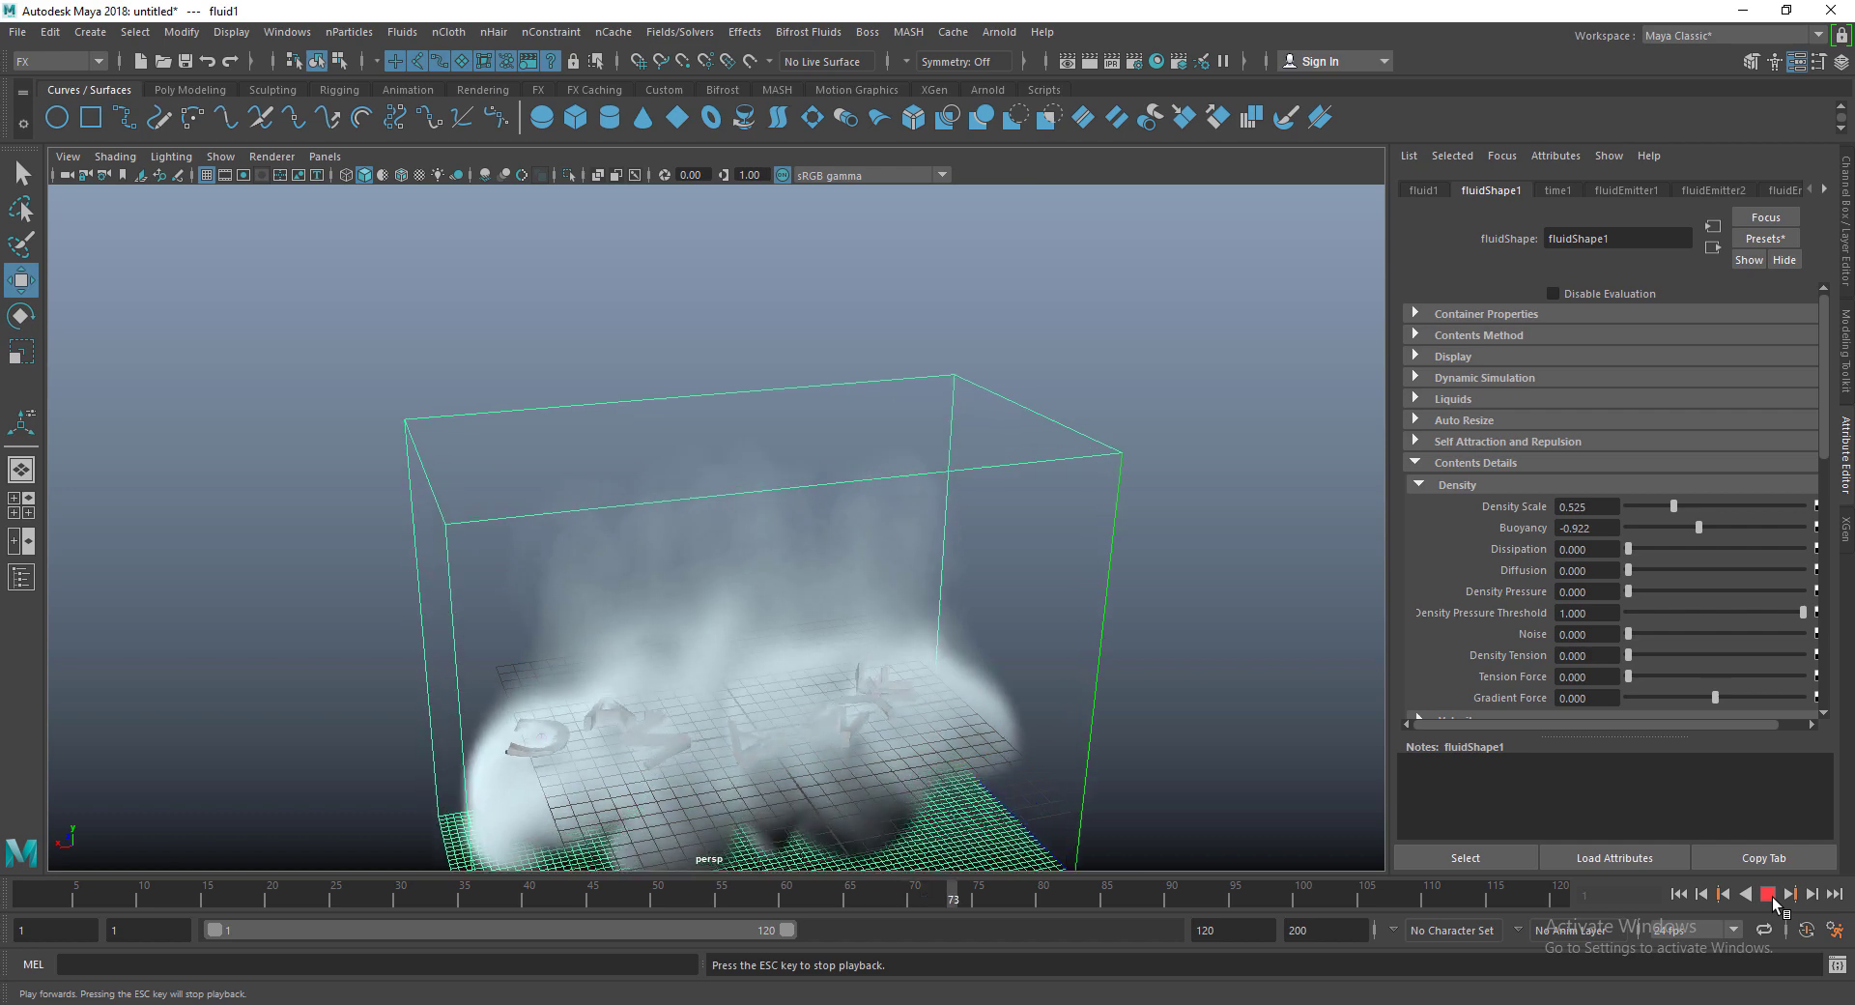
left_click(1768, 895)
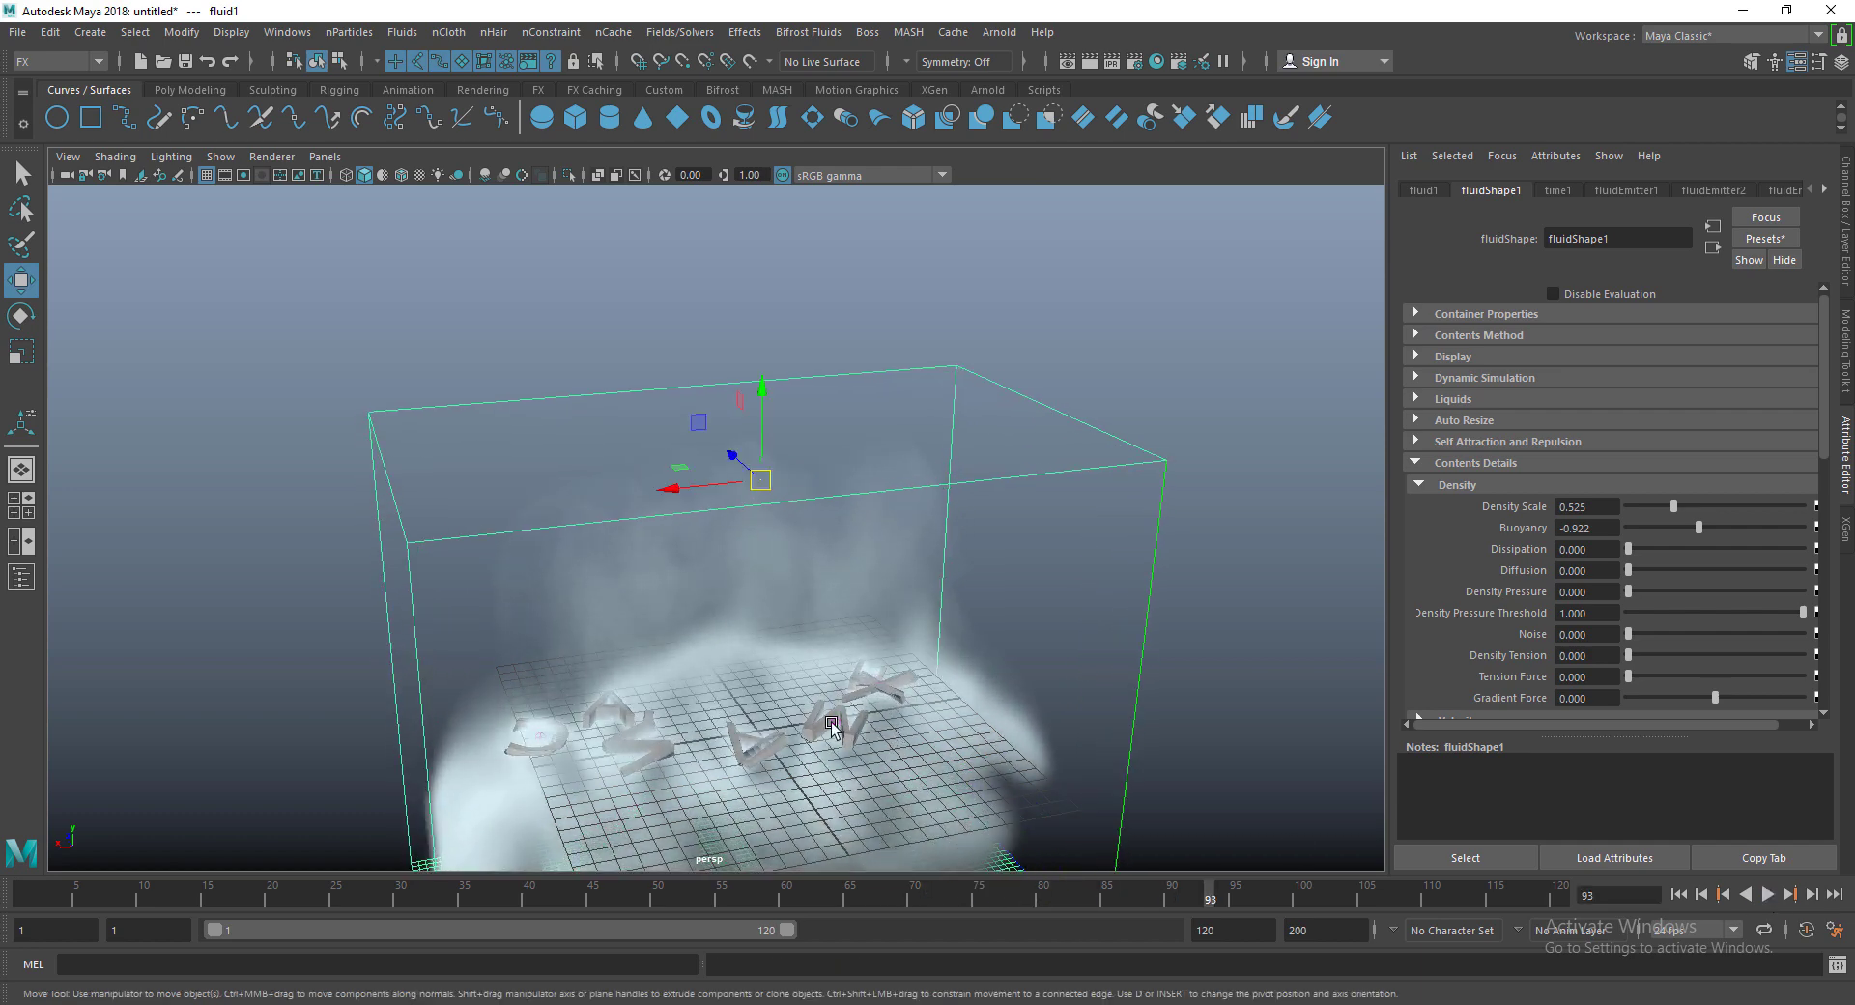
middle_click_drag(781, 435, 803, 474, "alt")
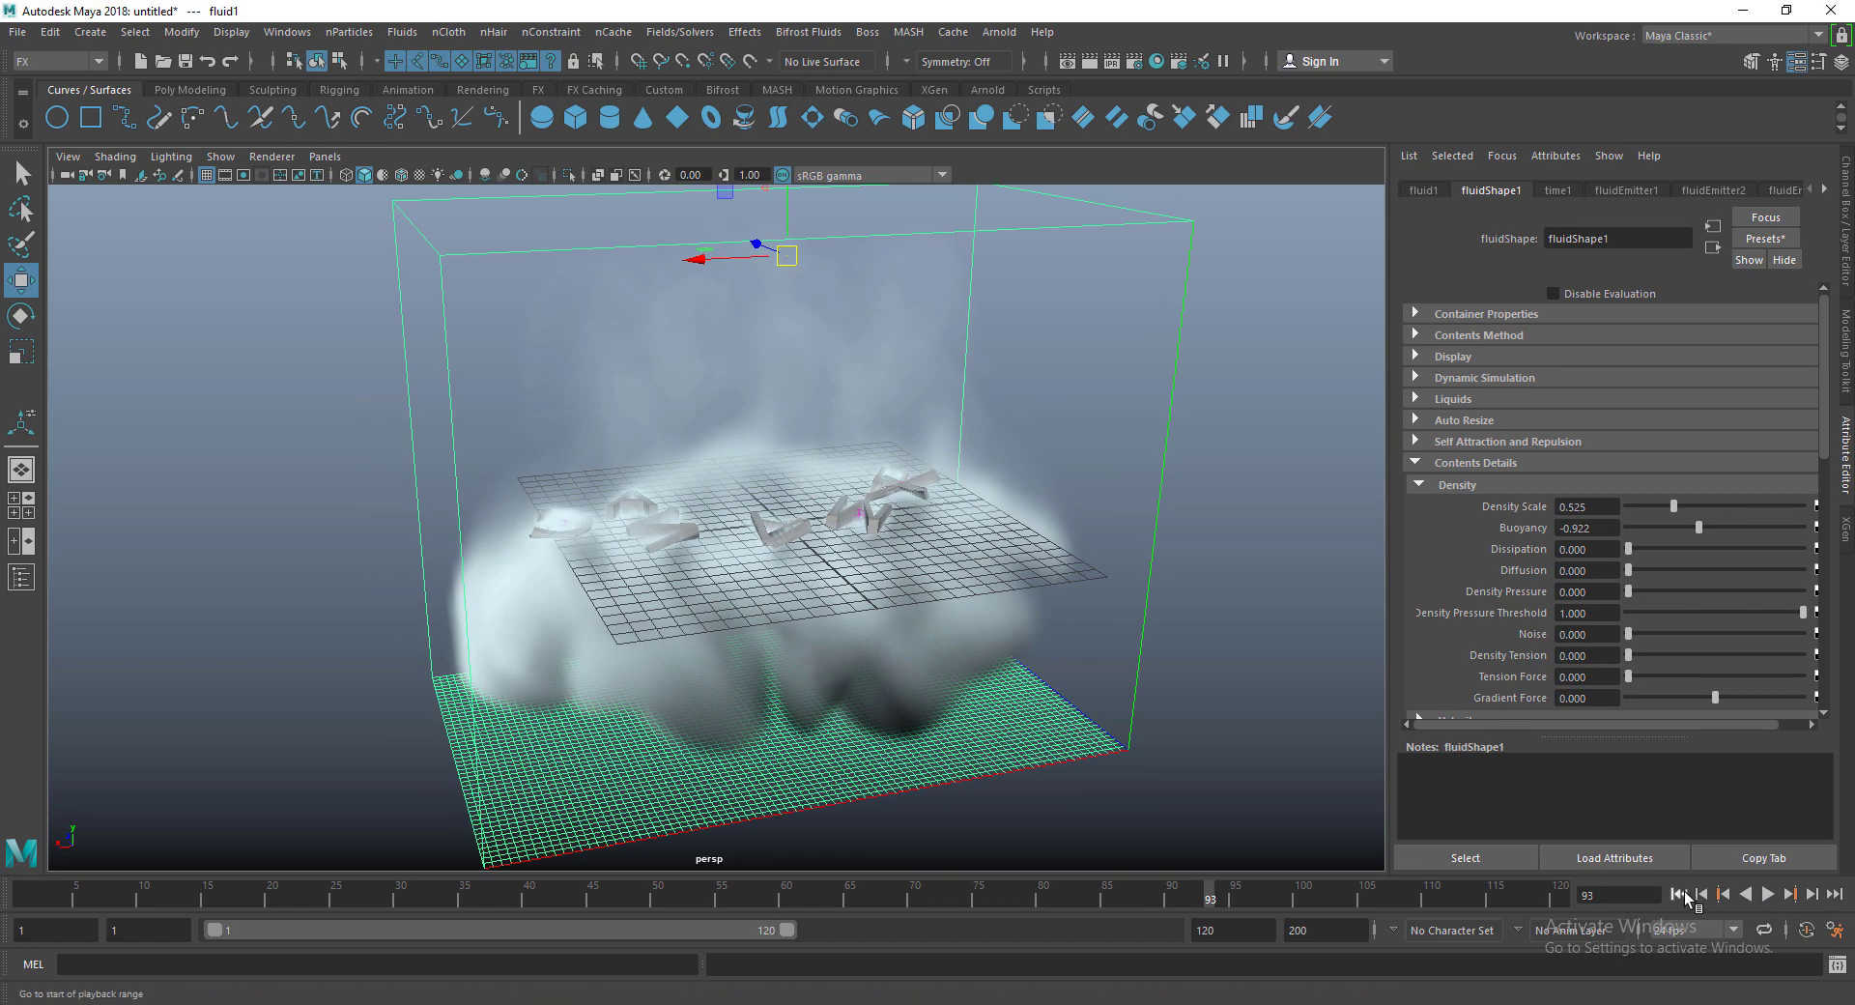
Step: Replay the simulation from the start to frame 61 with the whole container in view
left_click(1679, 895)
left_click(1766, 894)
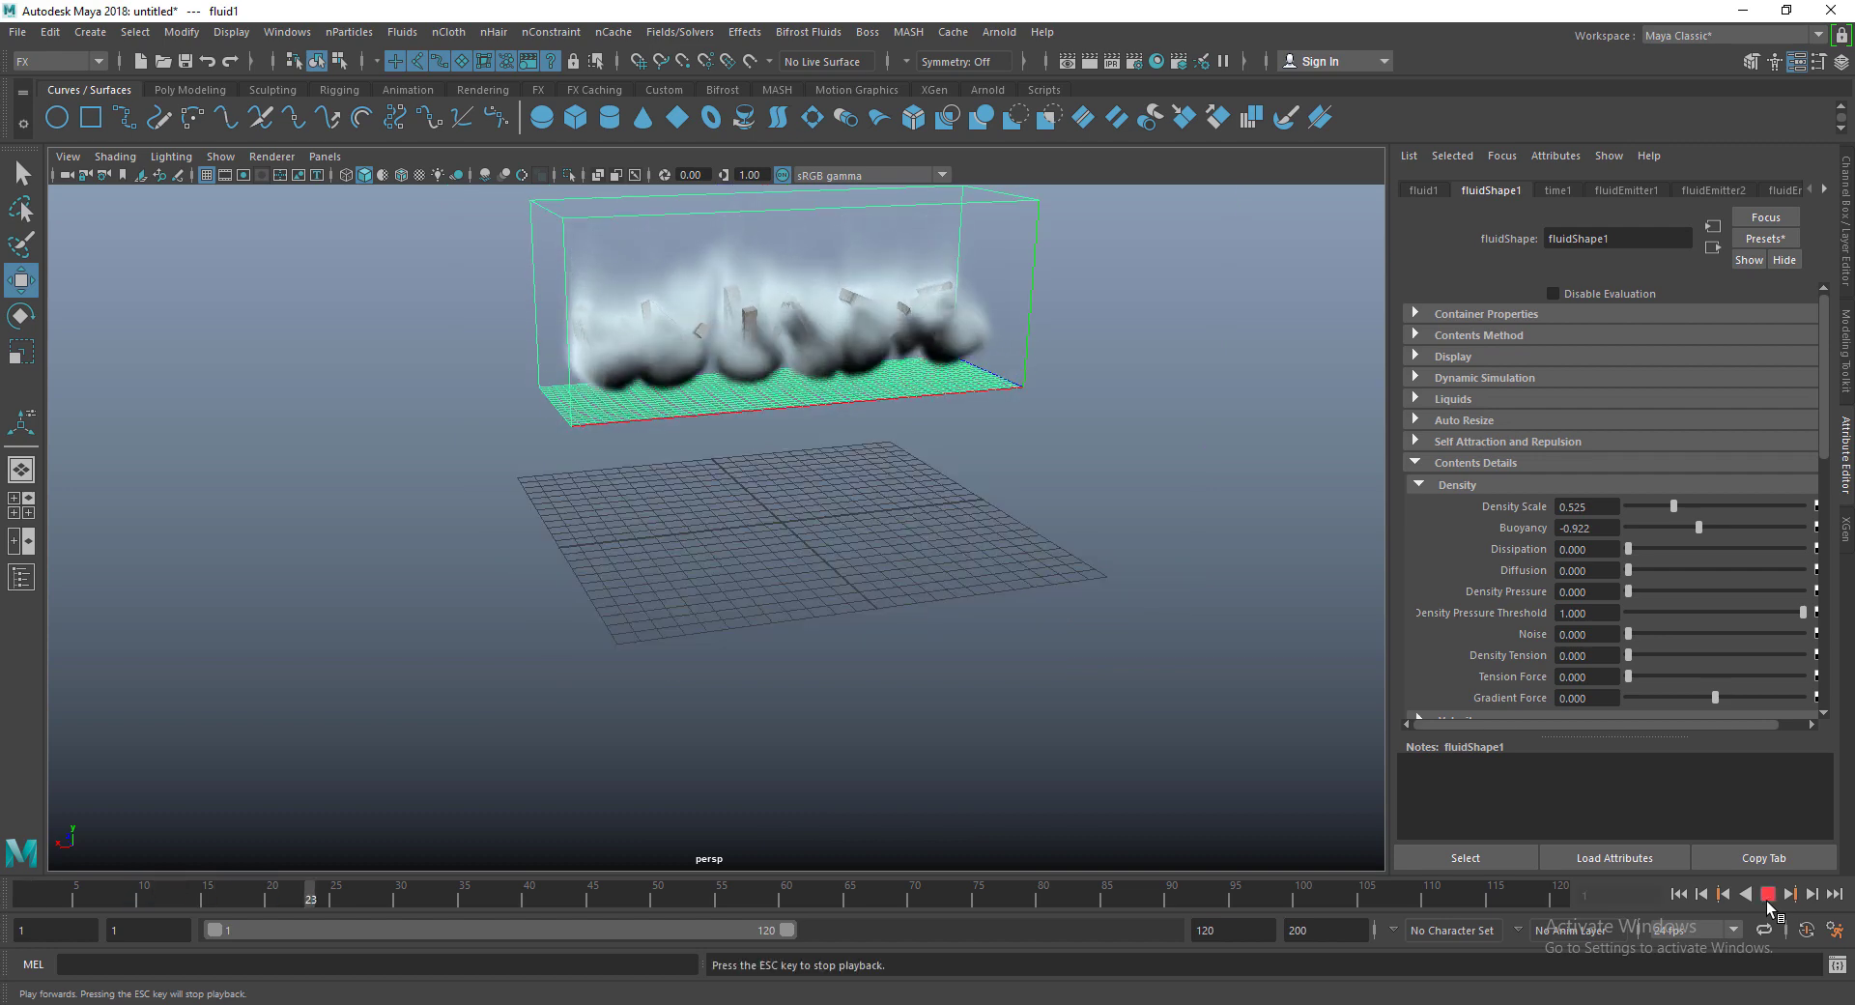
left_click(1765, 897)
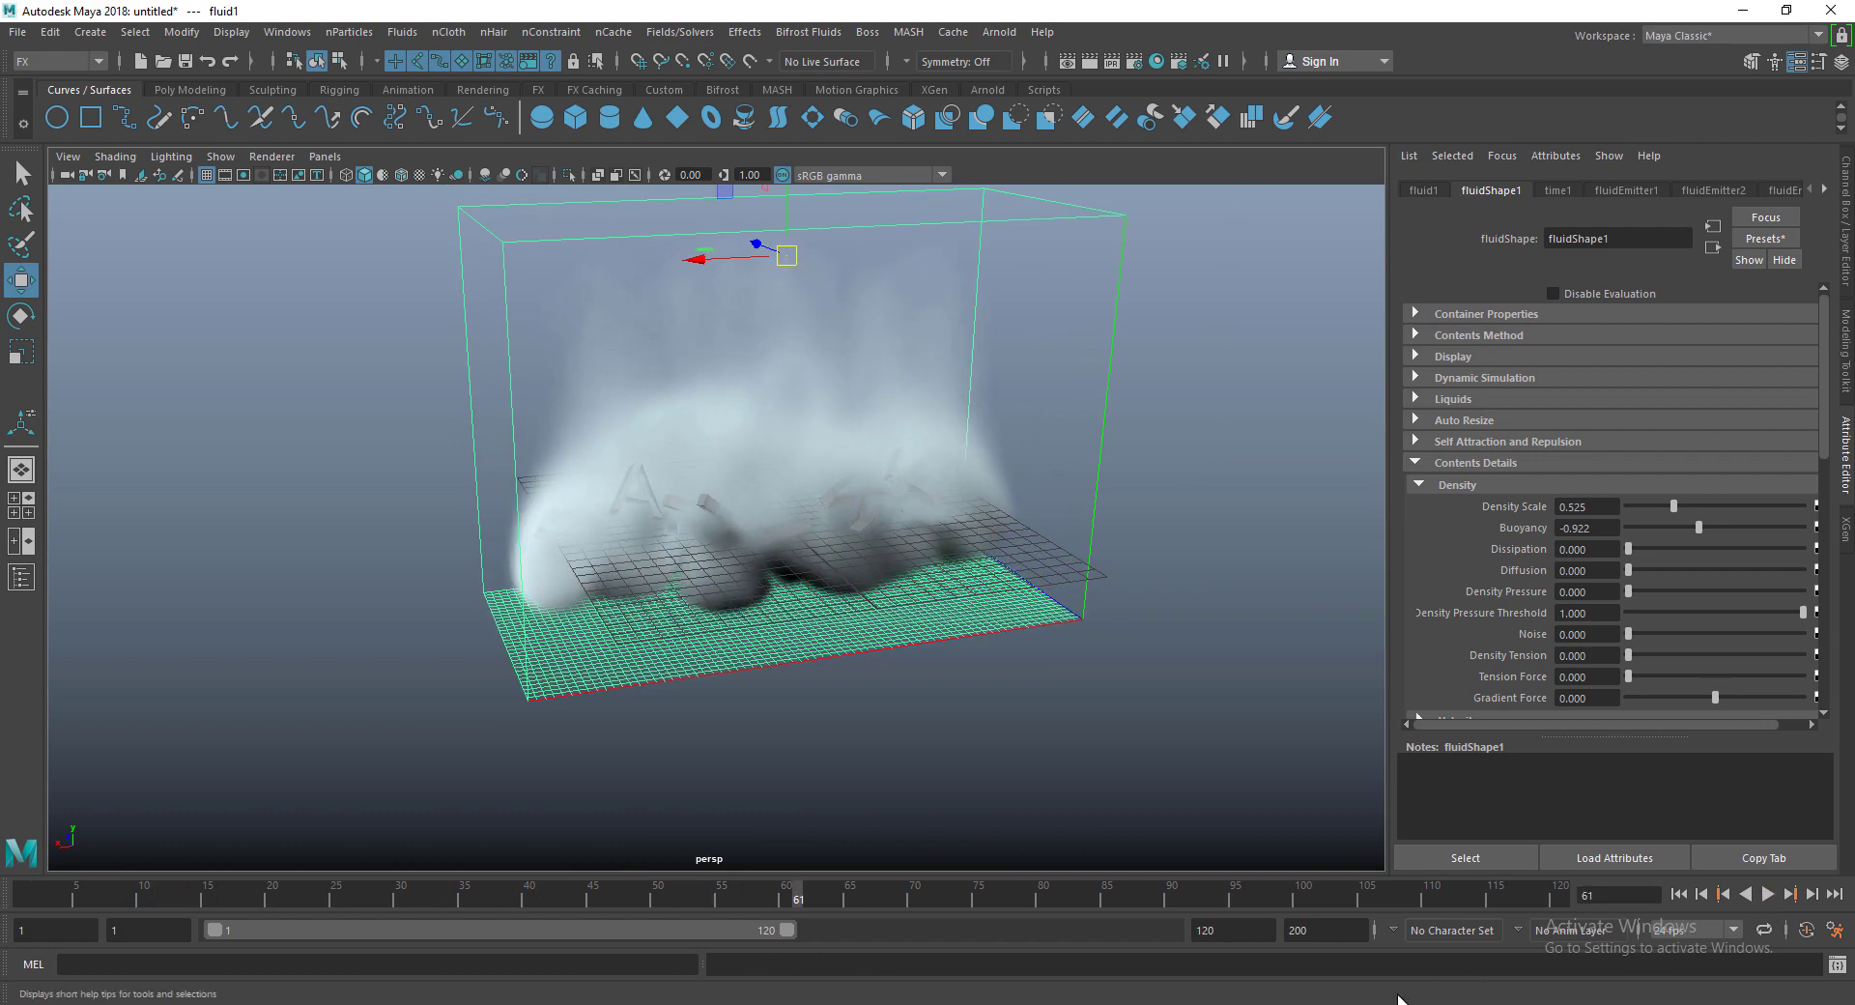
Step: Play the w.avi smoke clip to its end in the media player and return to Maya
left_click(1153, 865)
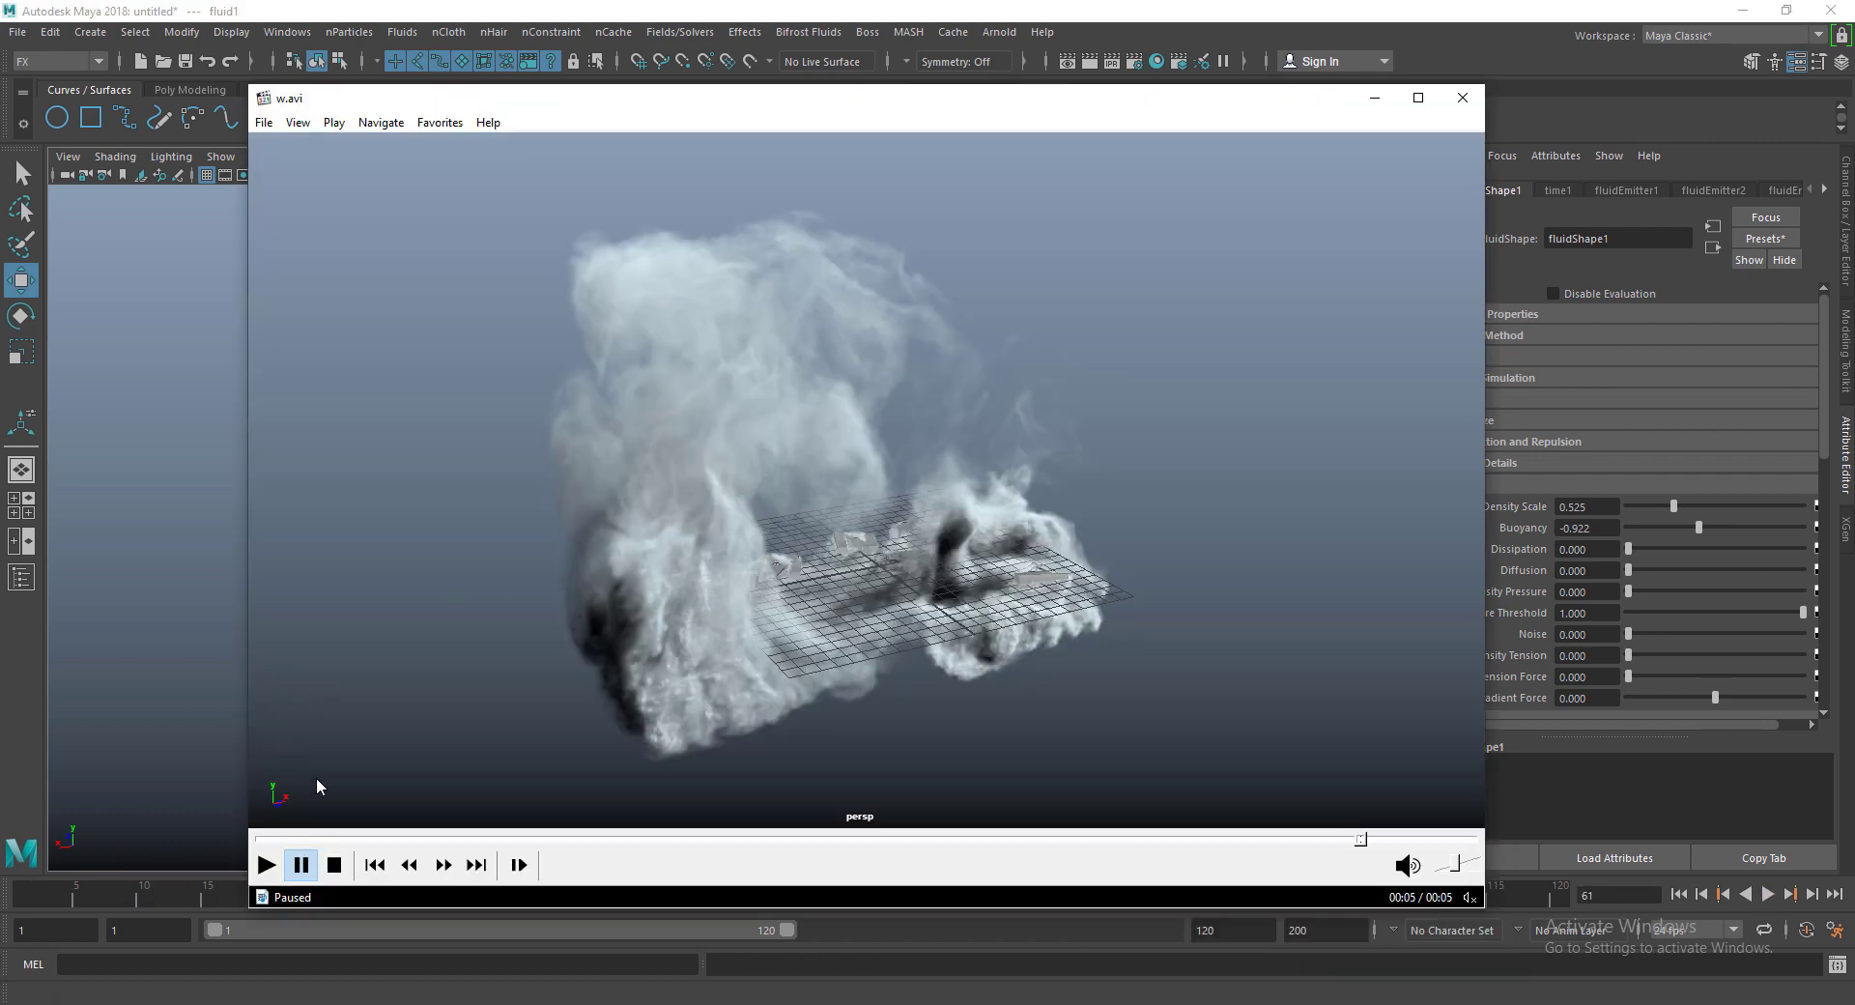
left_click(270, 859)
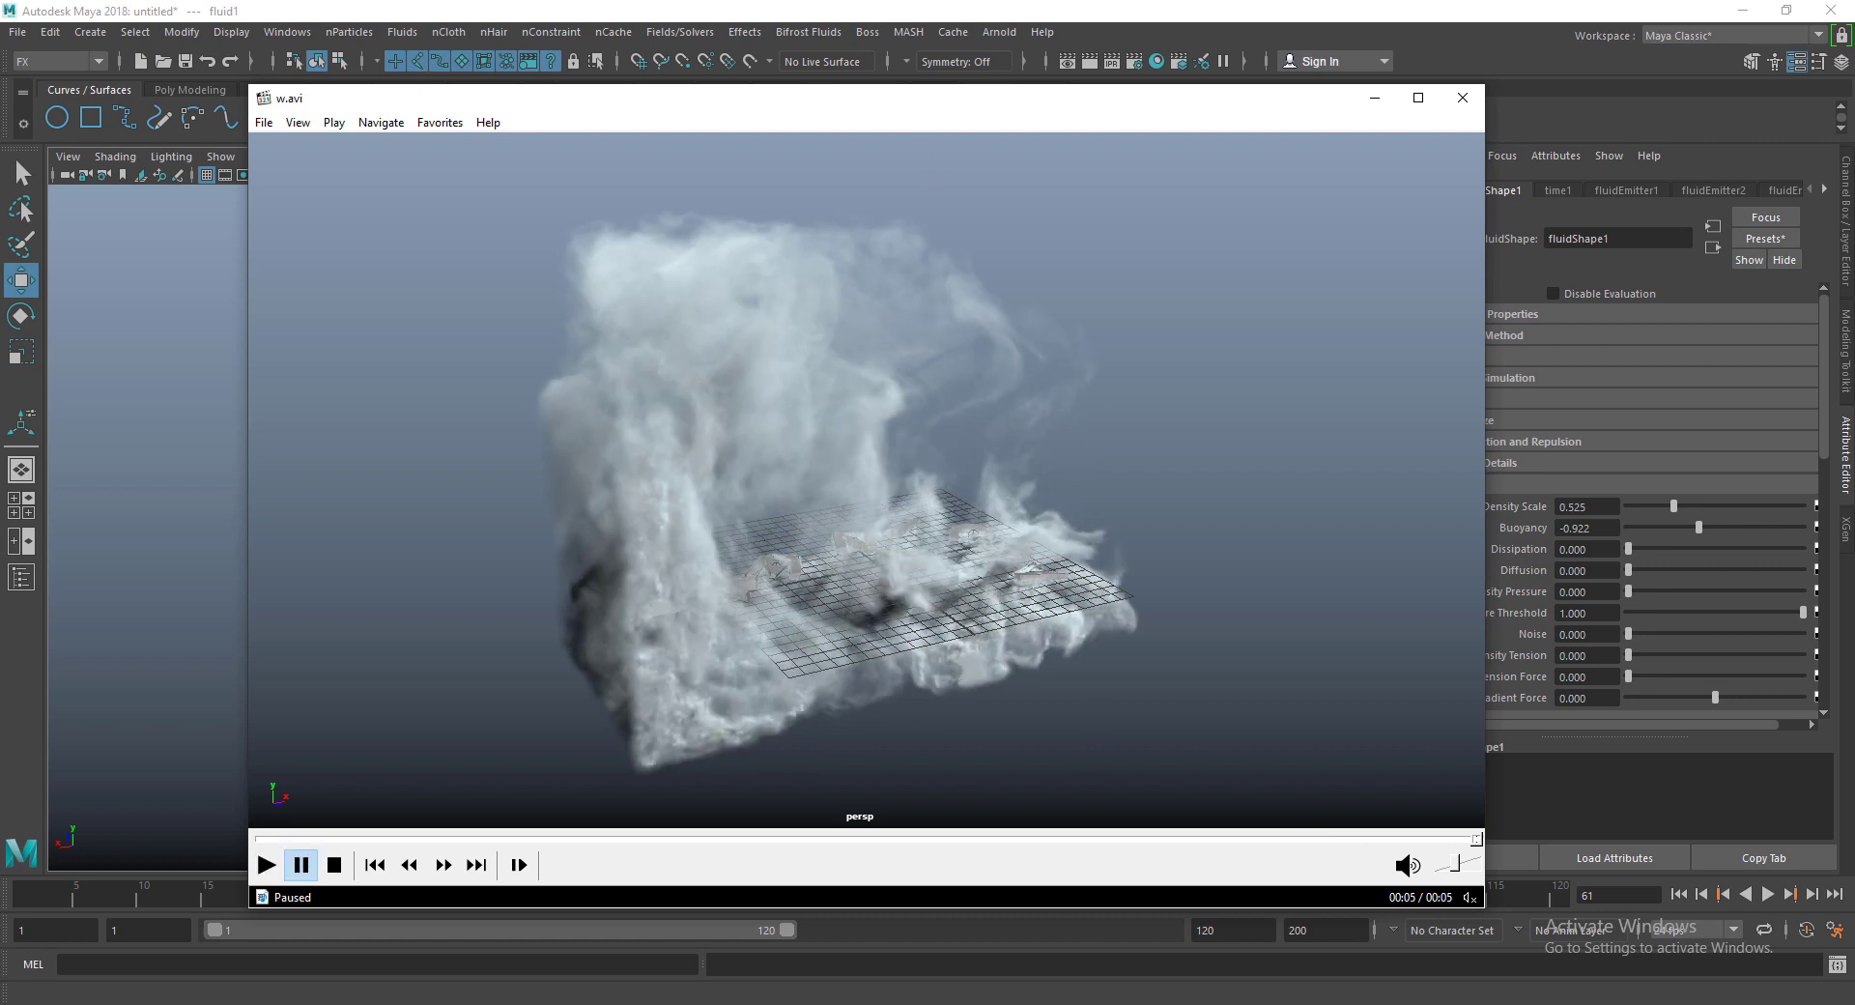
left_click(774, 3)
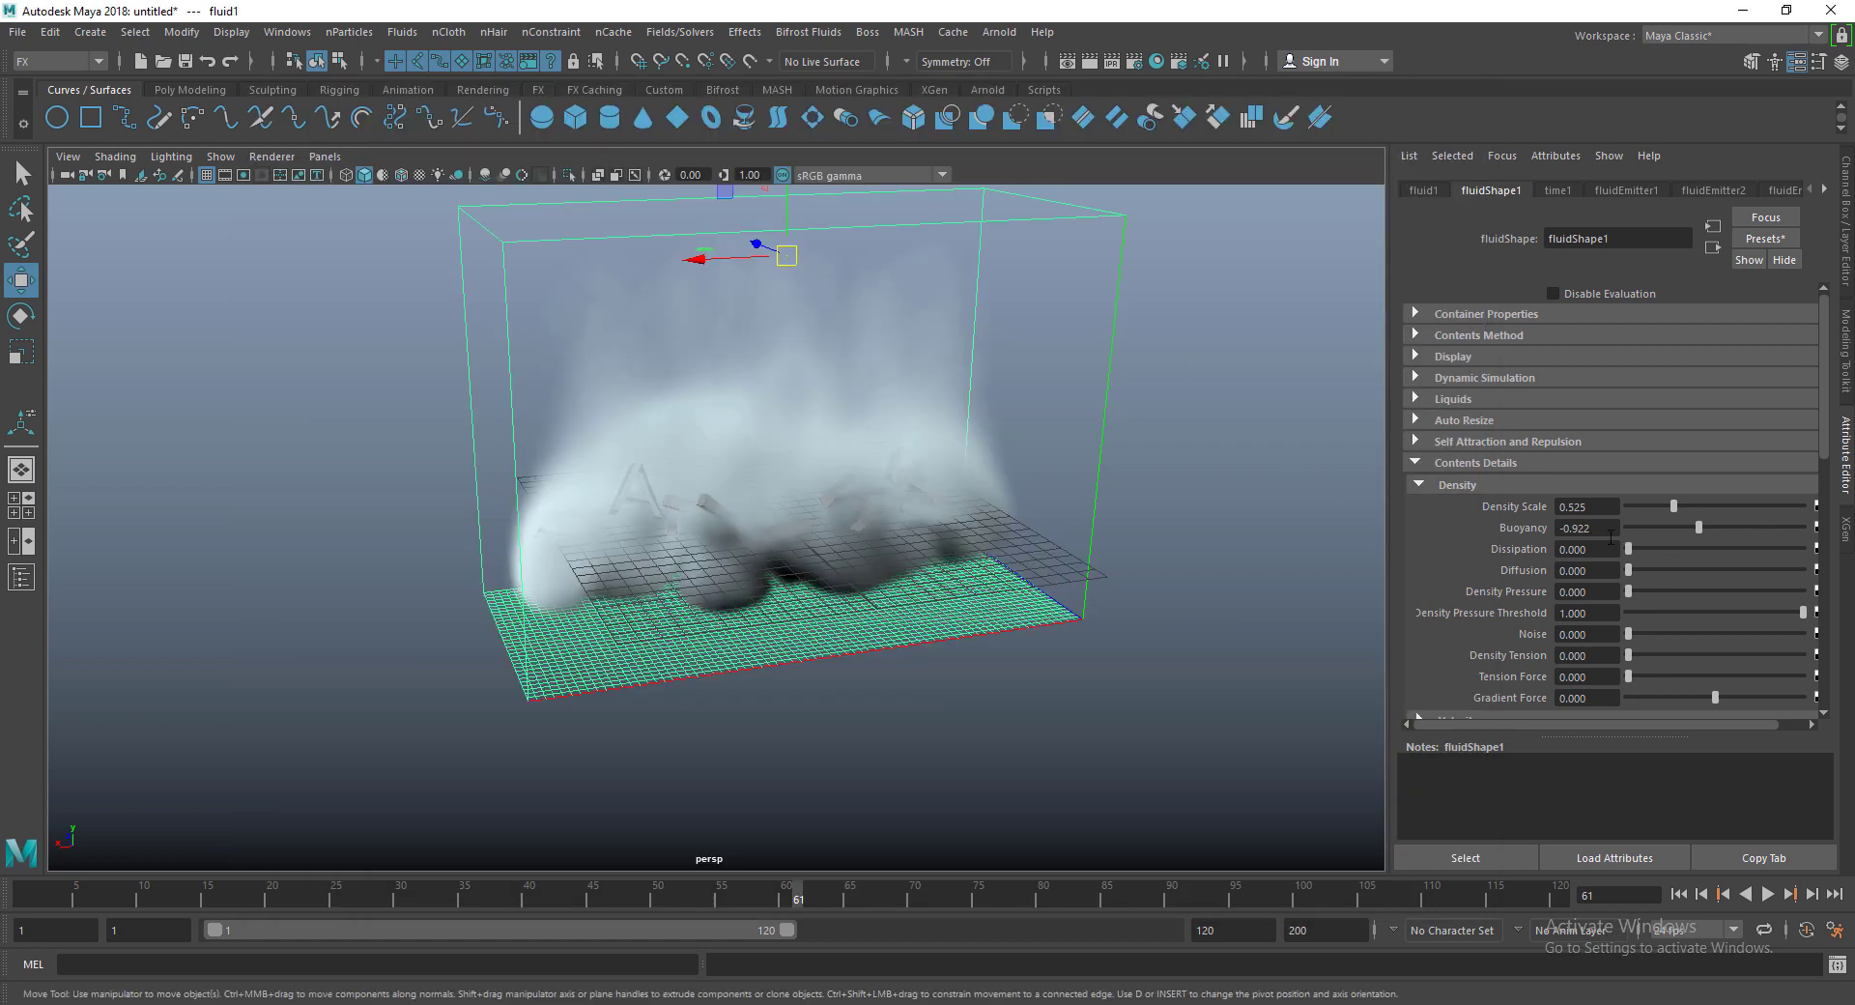
Step: Set the density Buoyancy to -1 and replay the simulation from the start to frame 49
type("-1")
key("Return")
left_click(1677, 895)
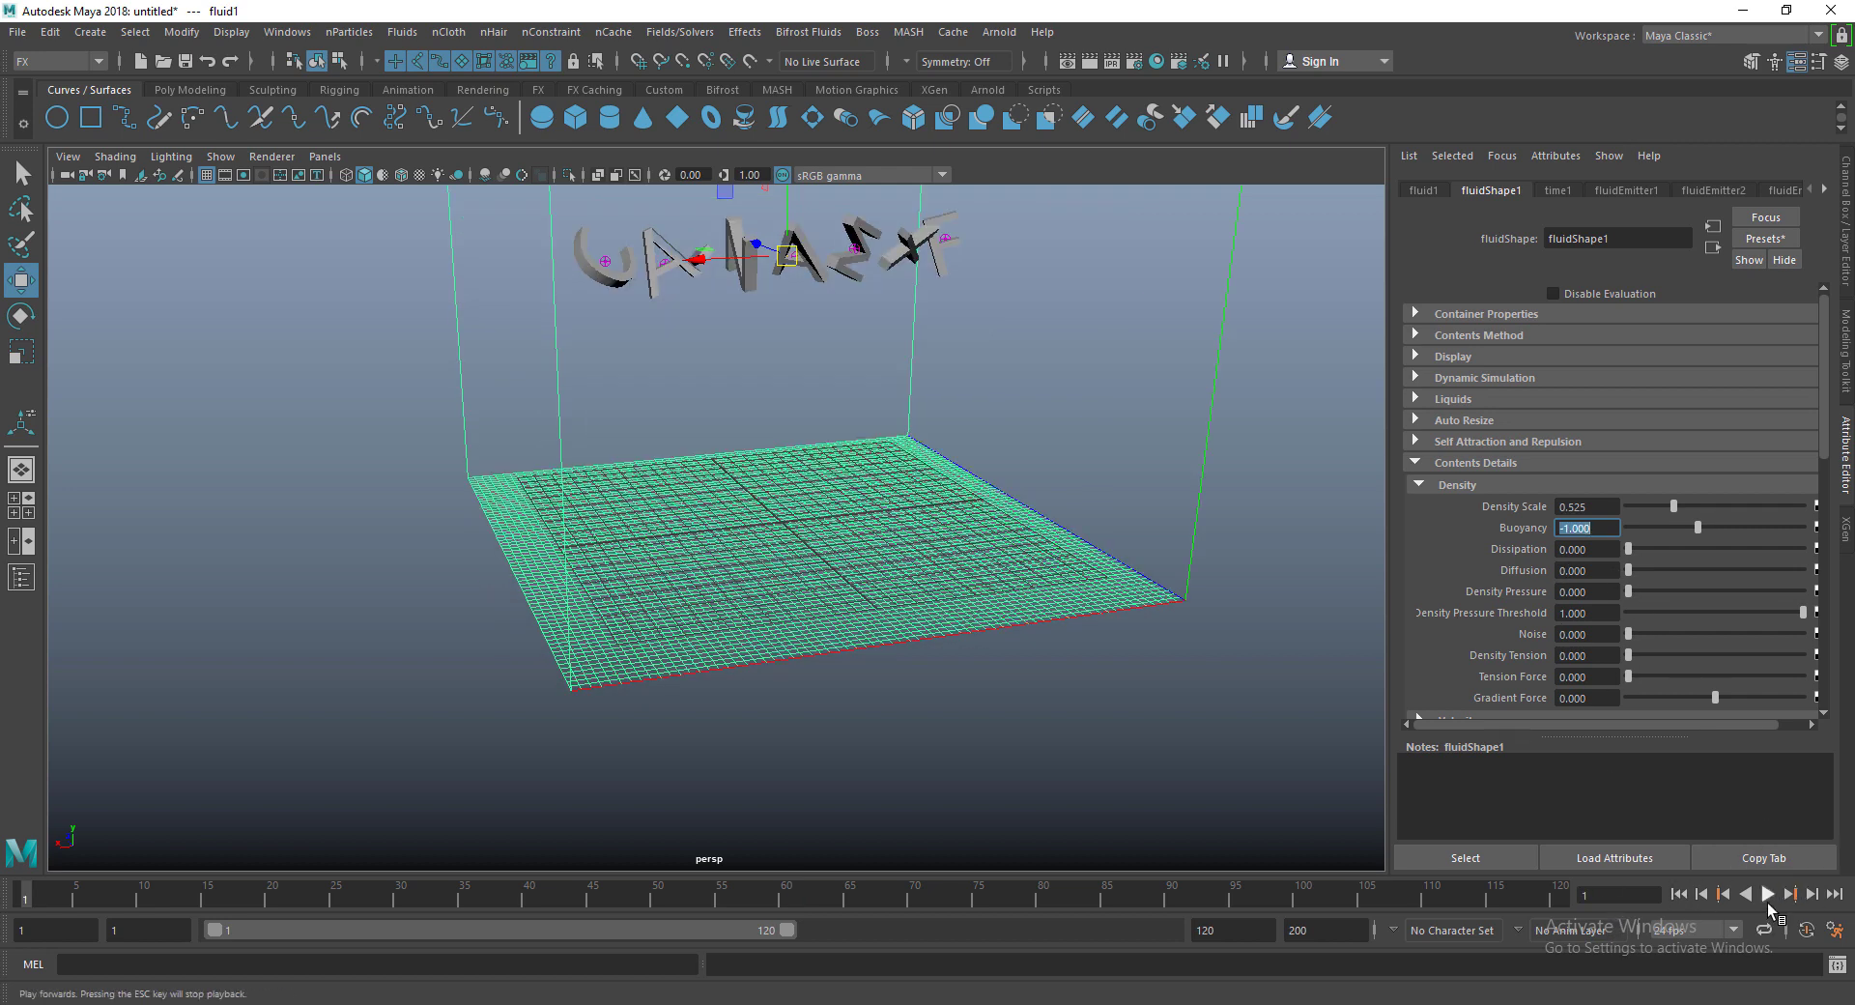
left_click(1767, 894)
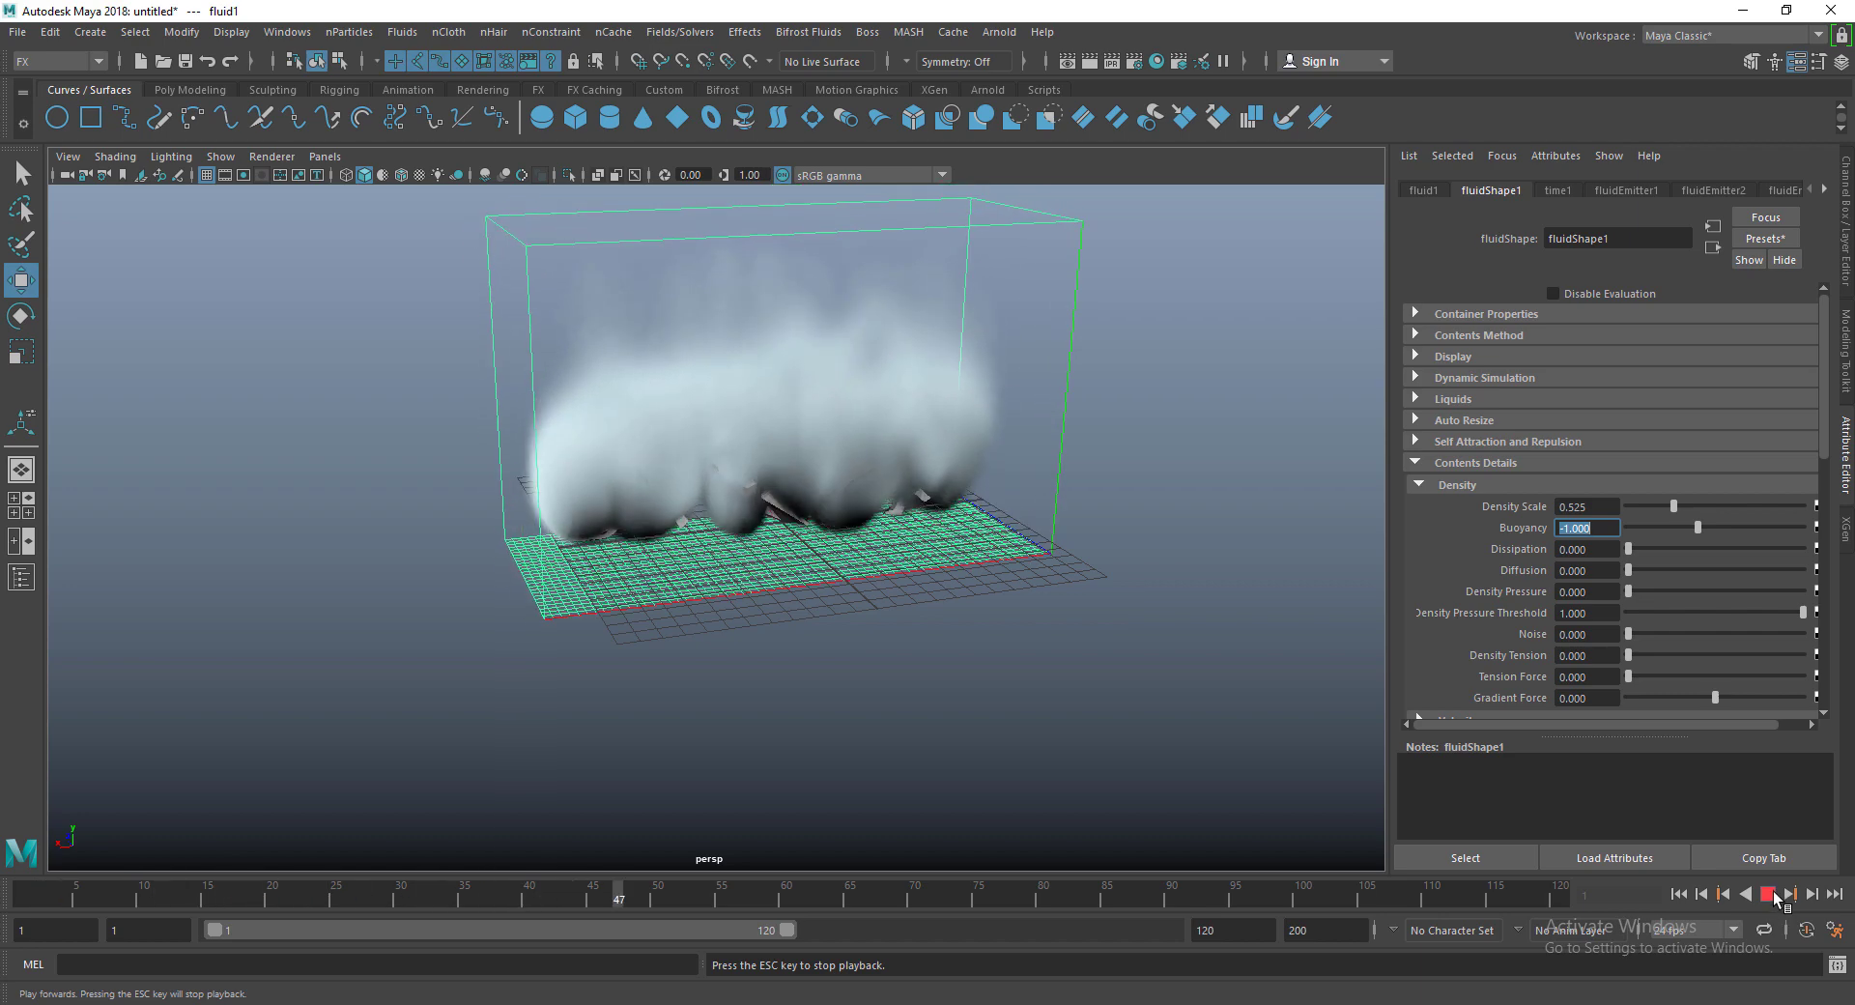
left_click(1768, 895)
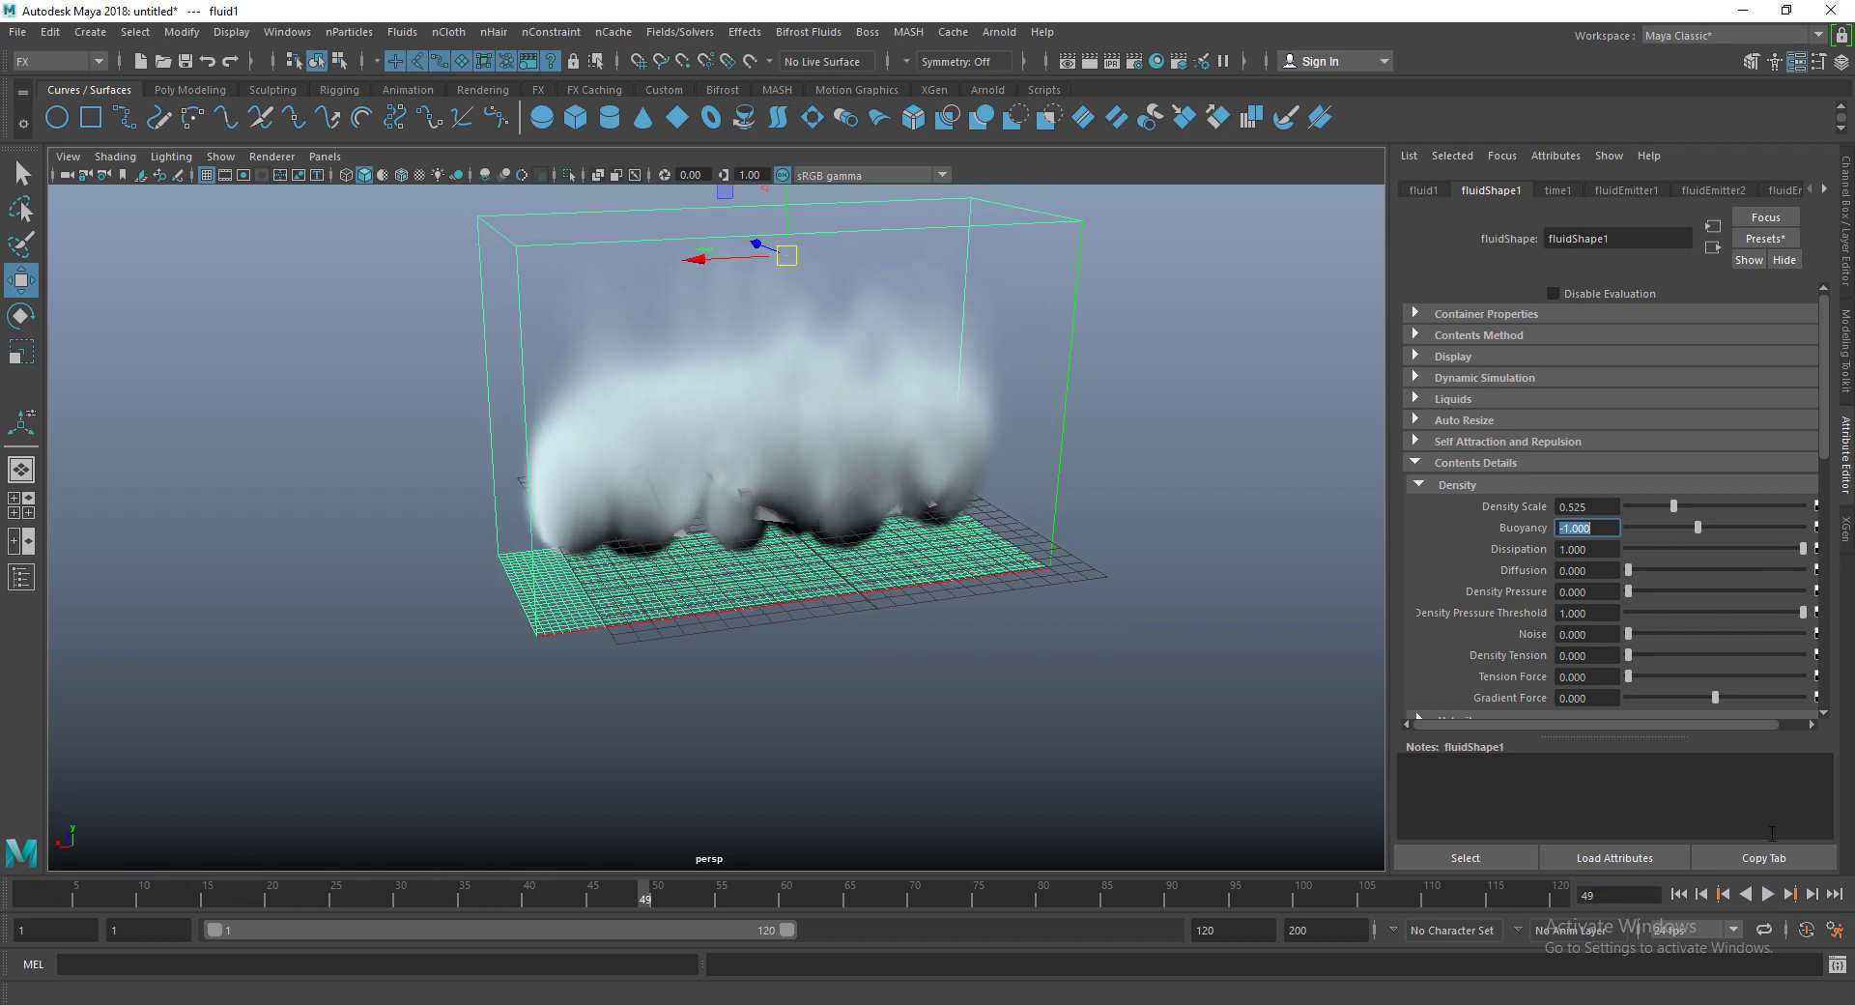
Step: Replay the simulation to frame 105 with the density Dissipation at 1 and compare it with the w.avi clip
left_click(1678, 895)
left_click(1767, 894)
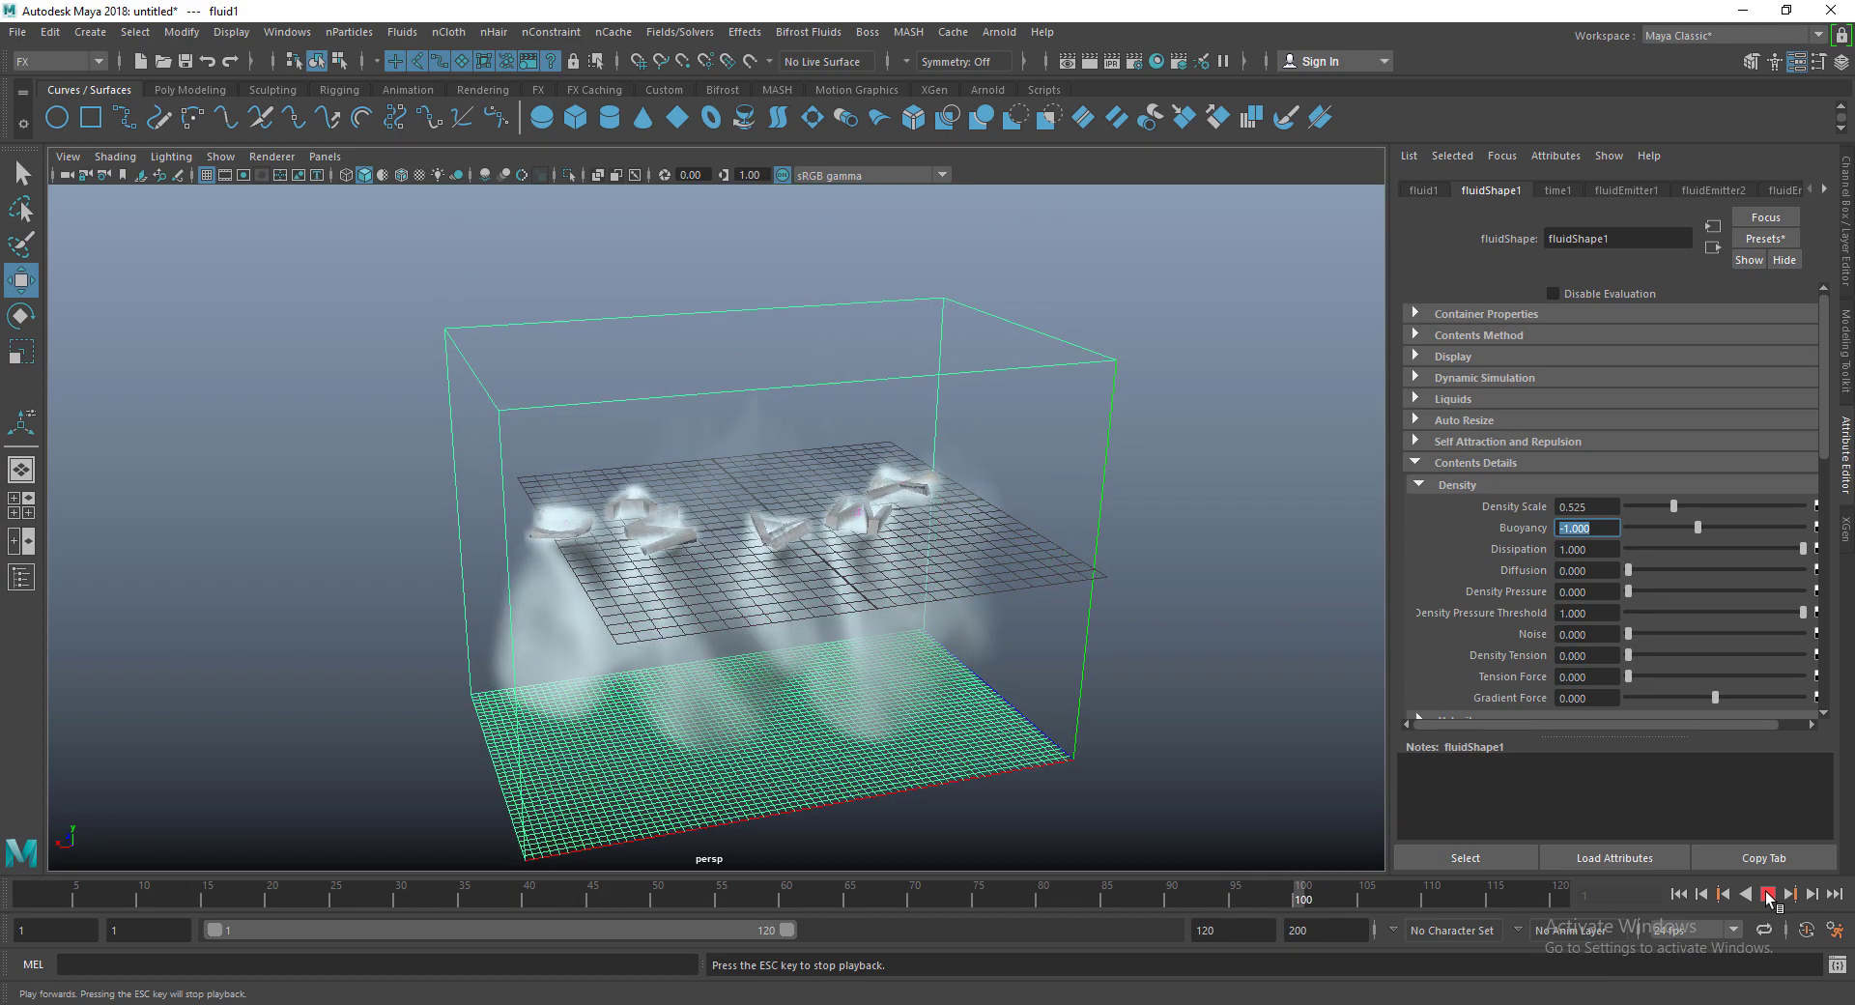
left_click(1768, 896)
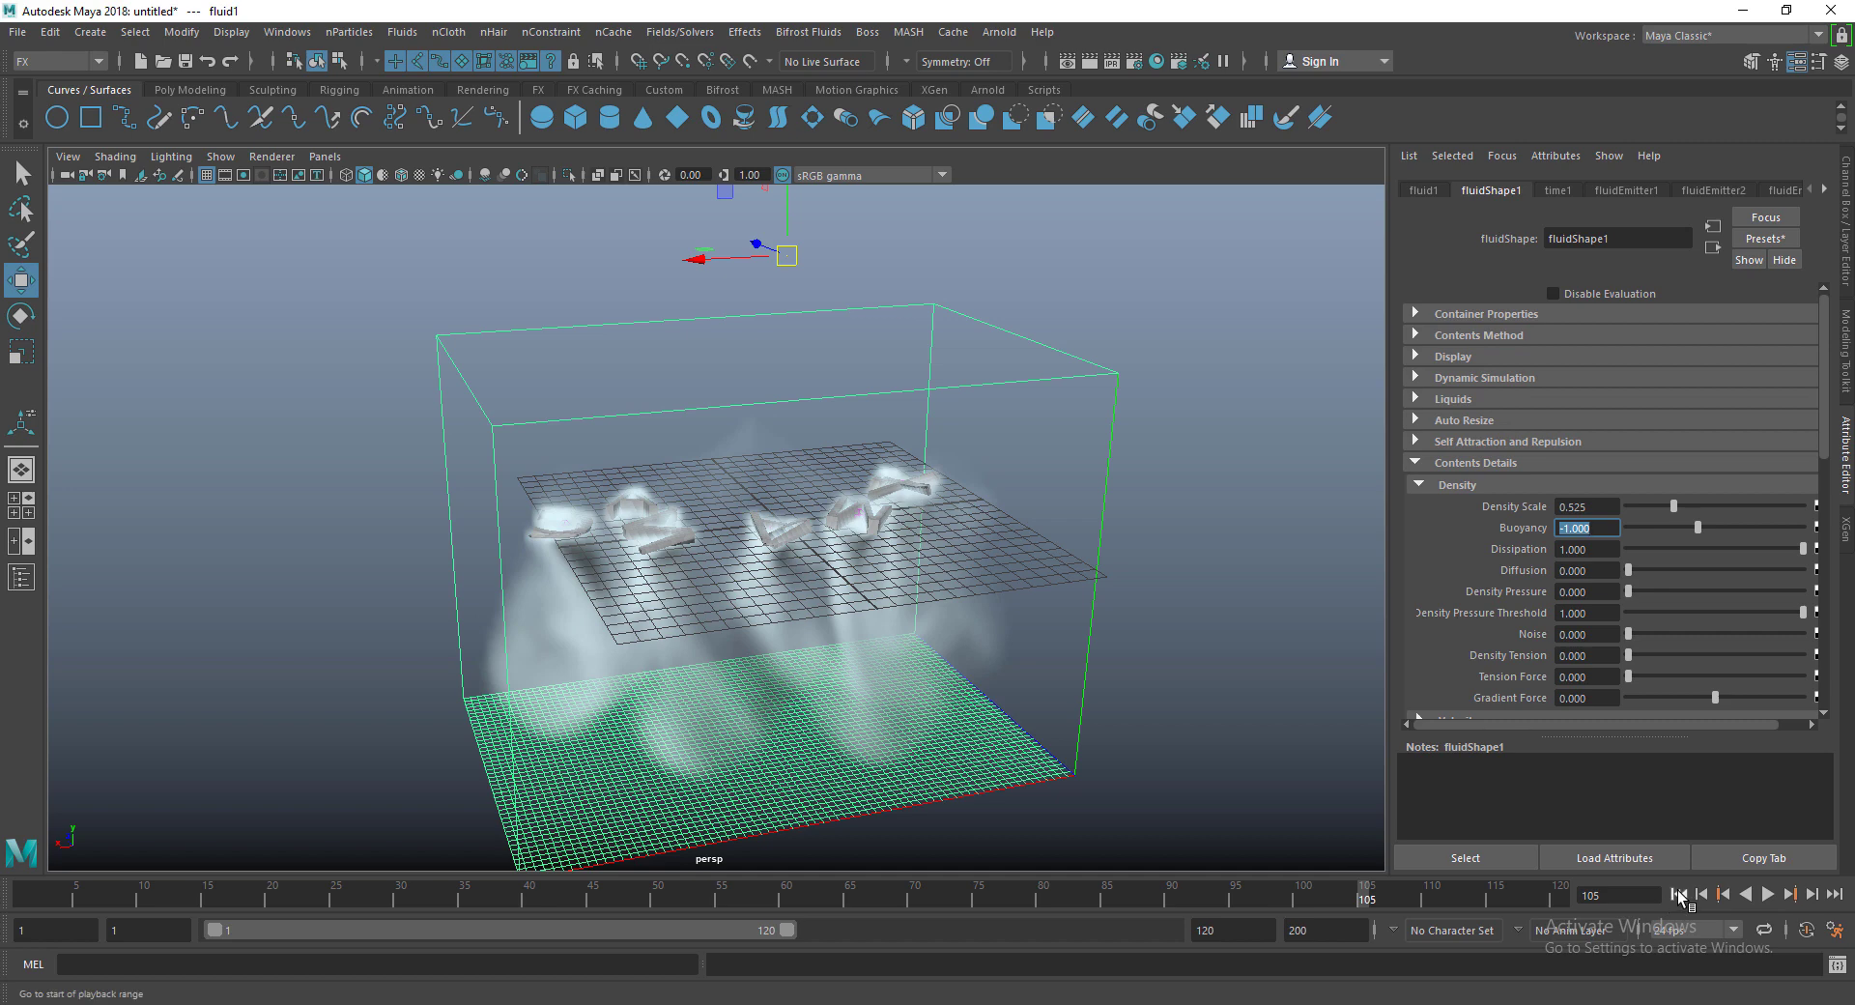
left_click(1231, 943)
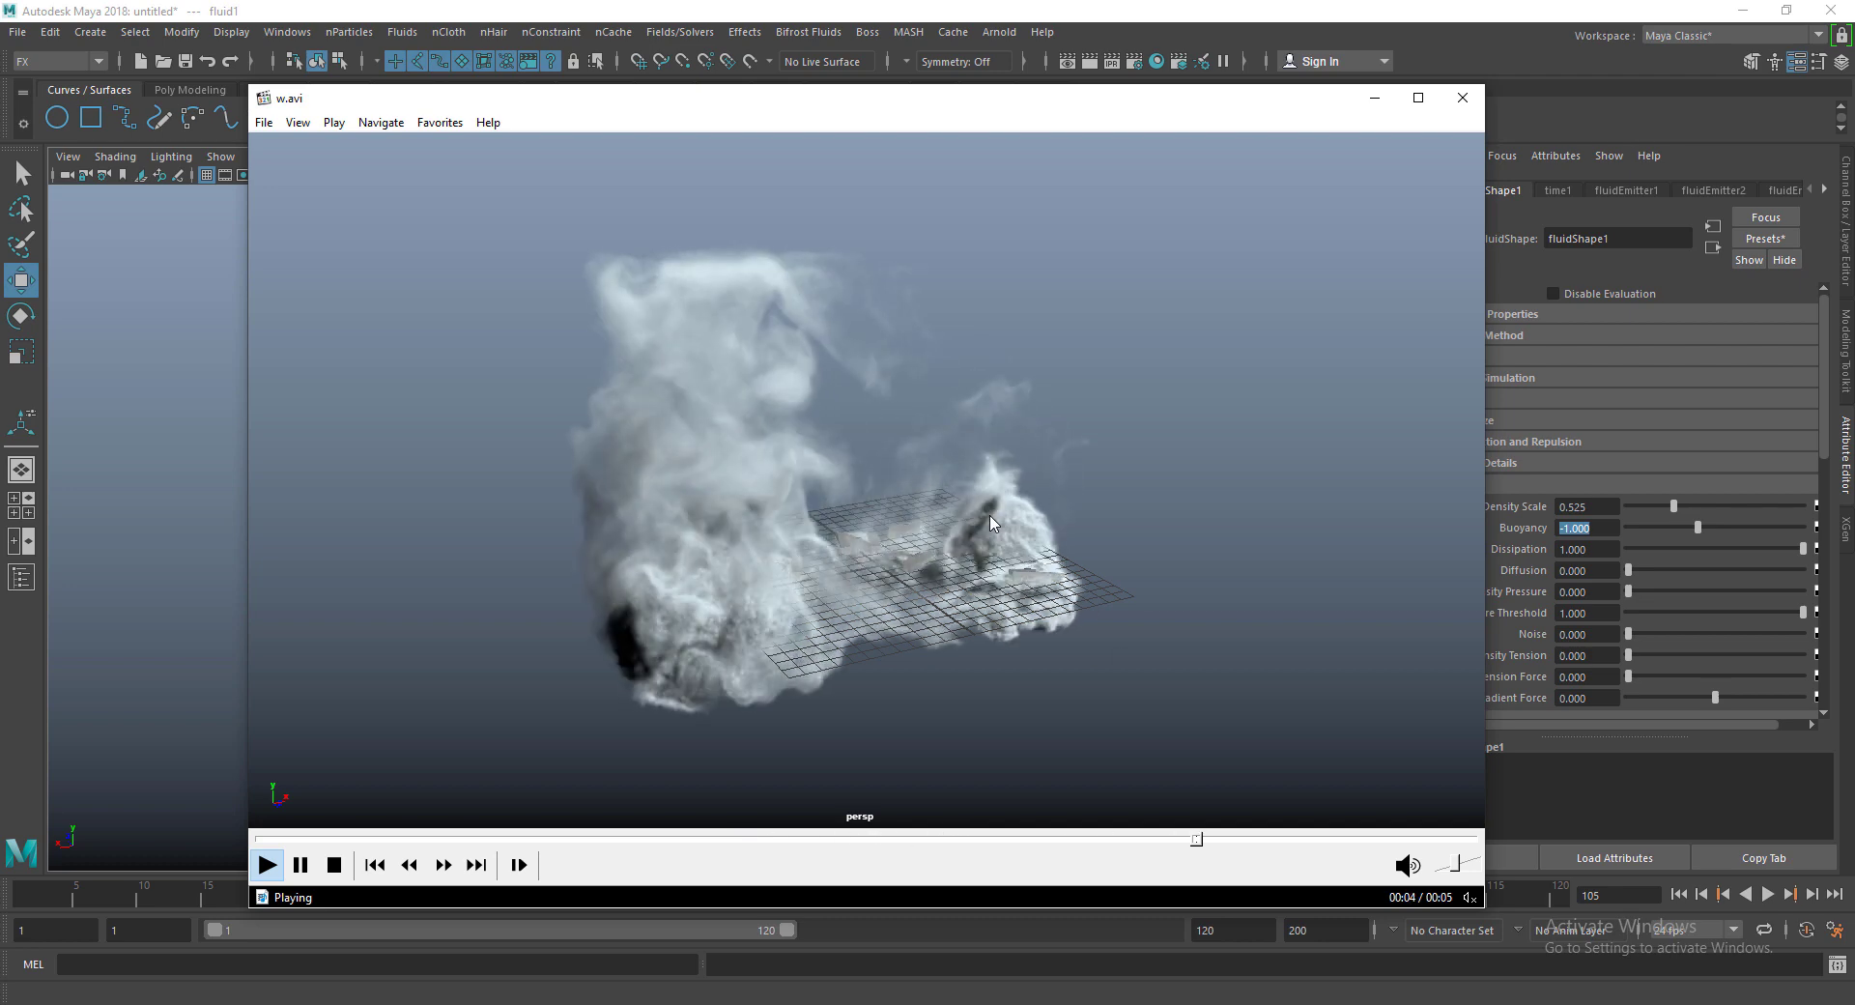
left_click(1374, 98)
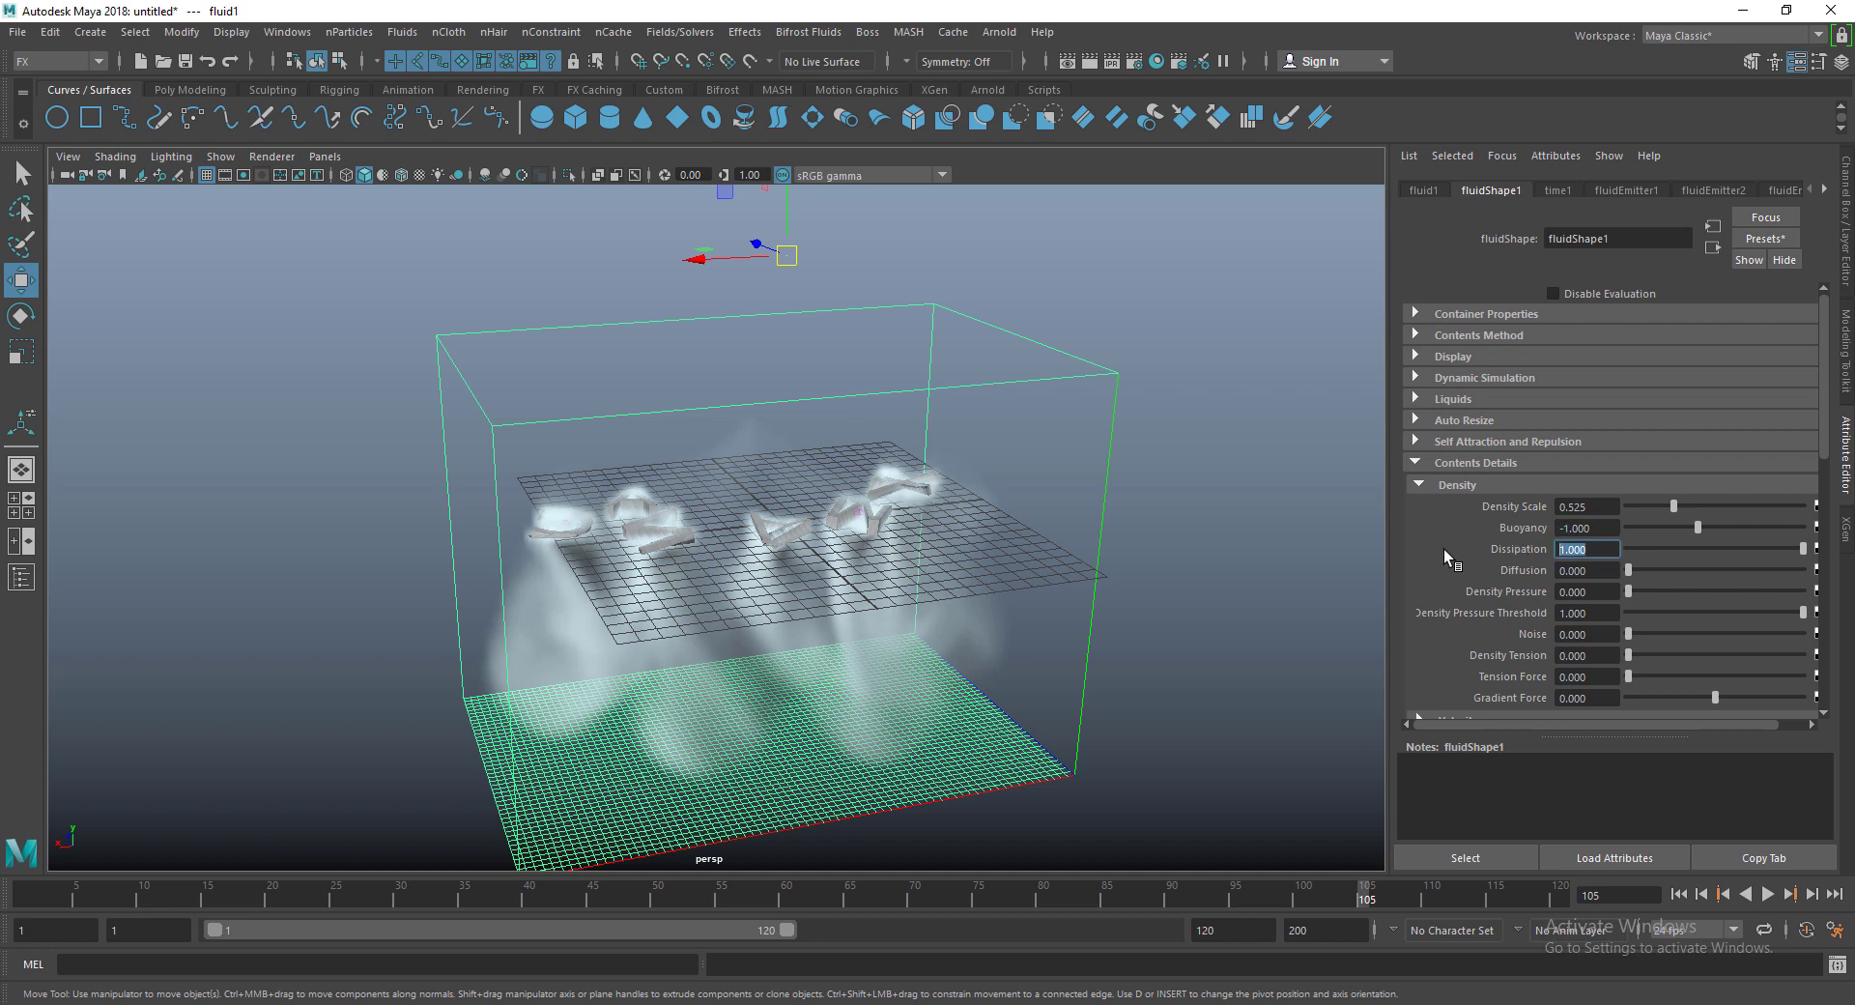
Step: Set the density Dissipation to 0.4 and the density Noise to about 0.251
type("0.4")
key("Return")
scroll(1492, 572, "down", 2)
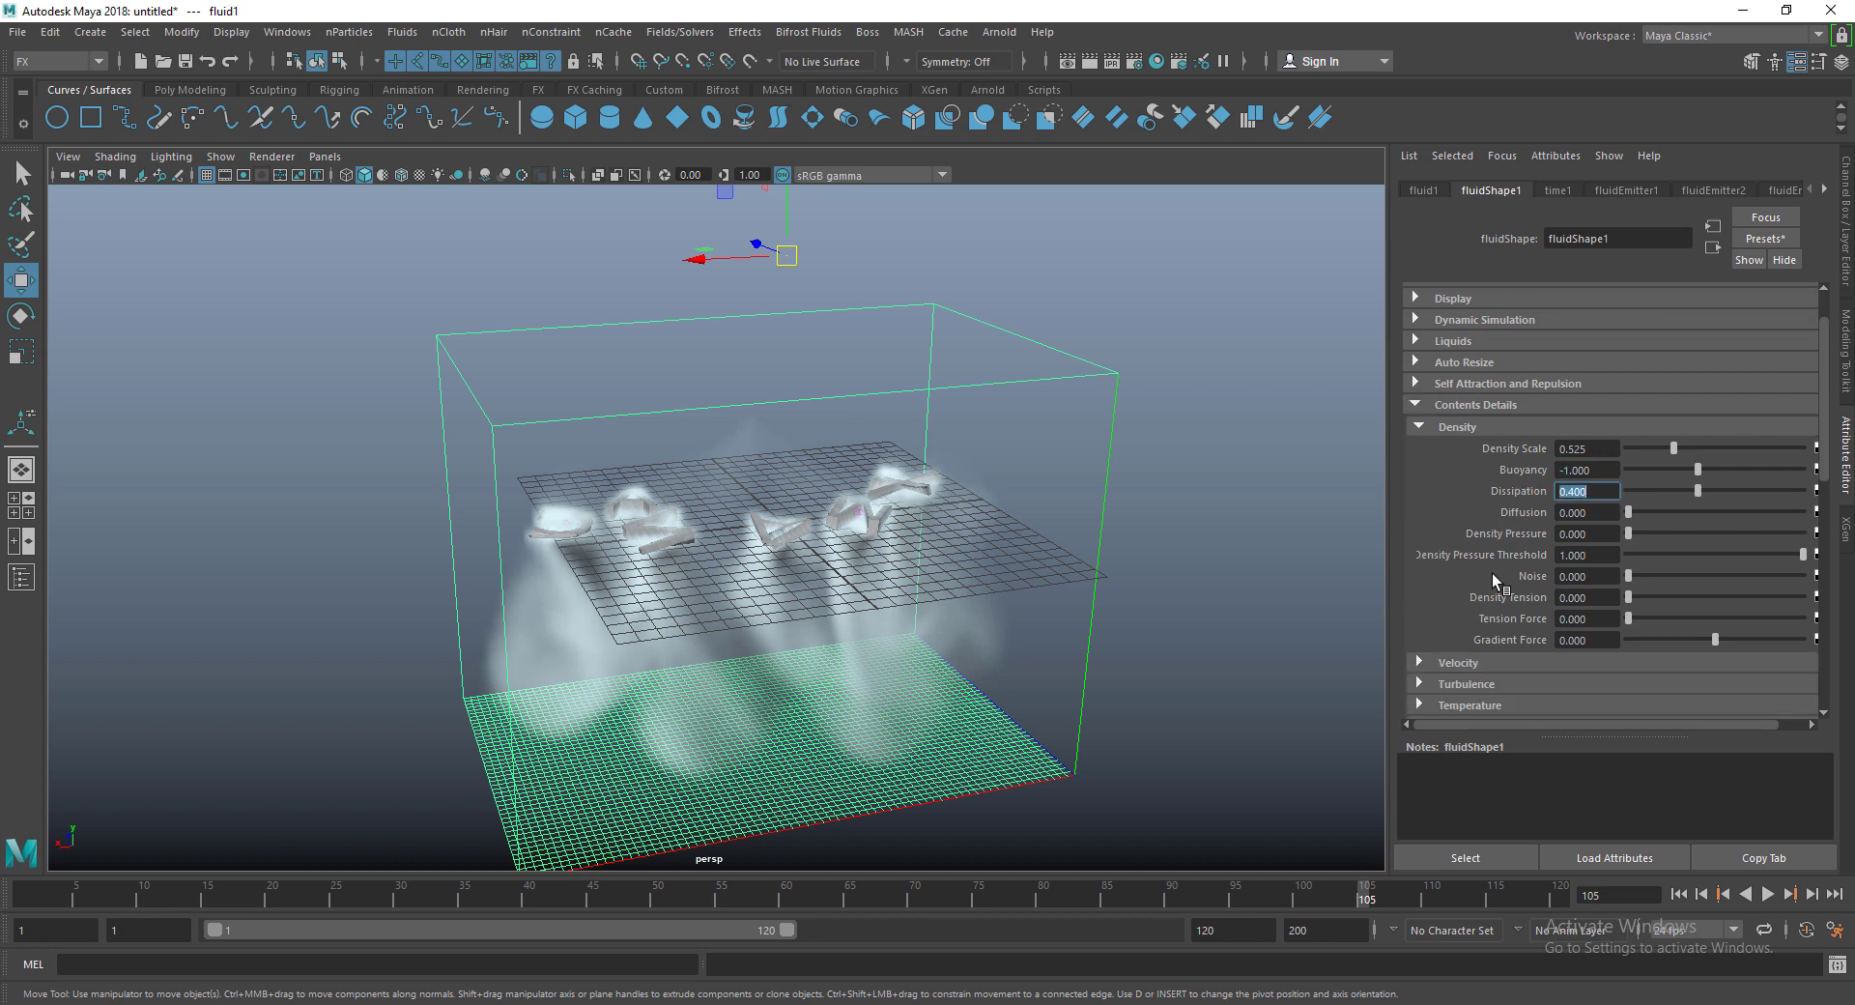
left_click_drag(1655, 576, 1671, 576)
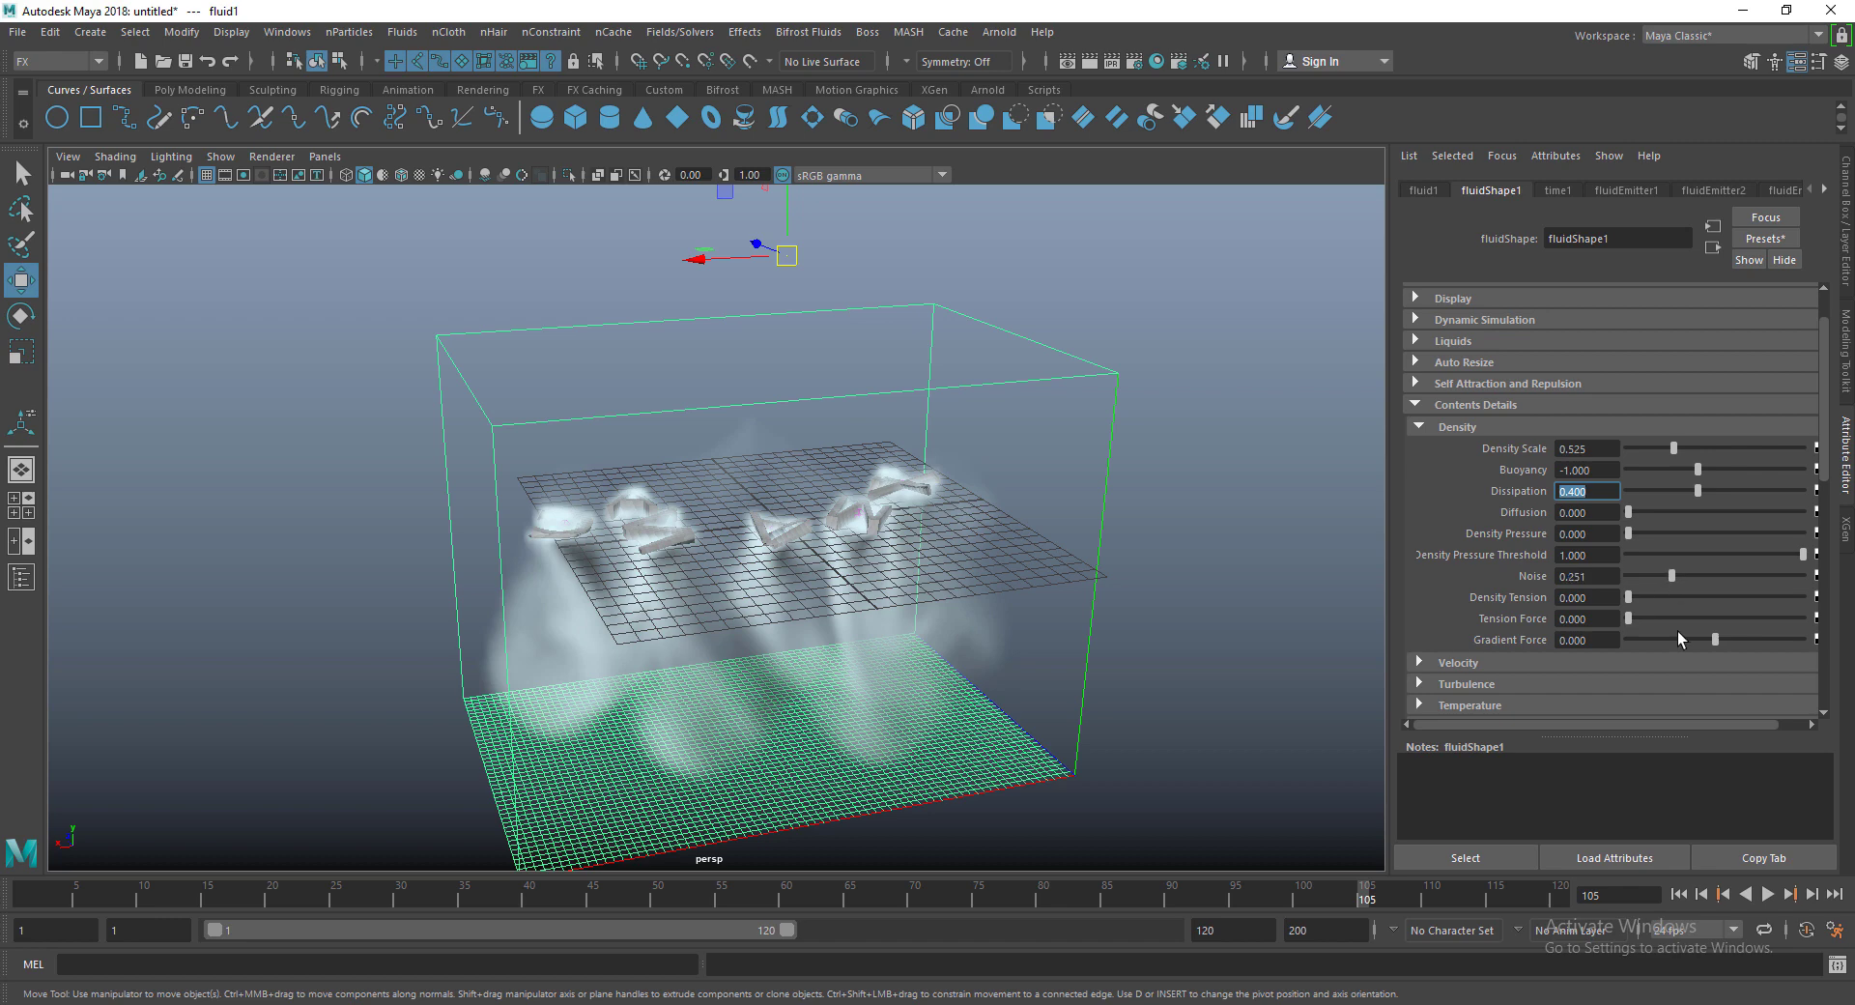
Step: Replay the simulation from the start to frame 60 to check the dissipation and noise
left_click(1679, 894)
left_click(1766, 894)
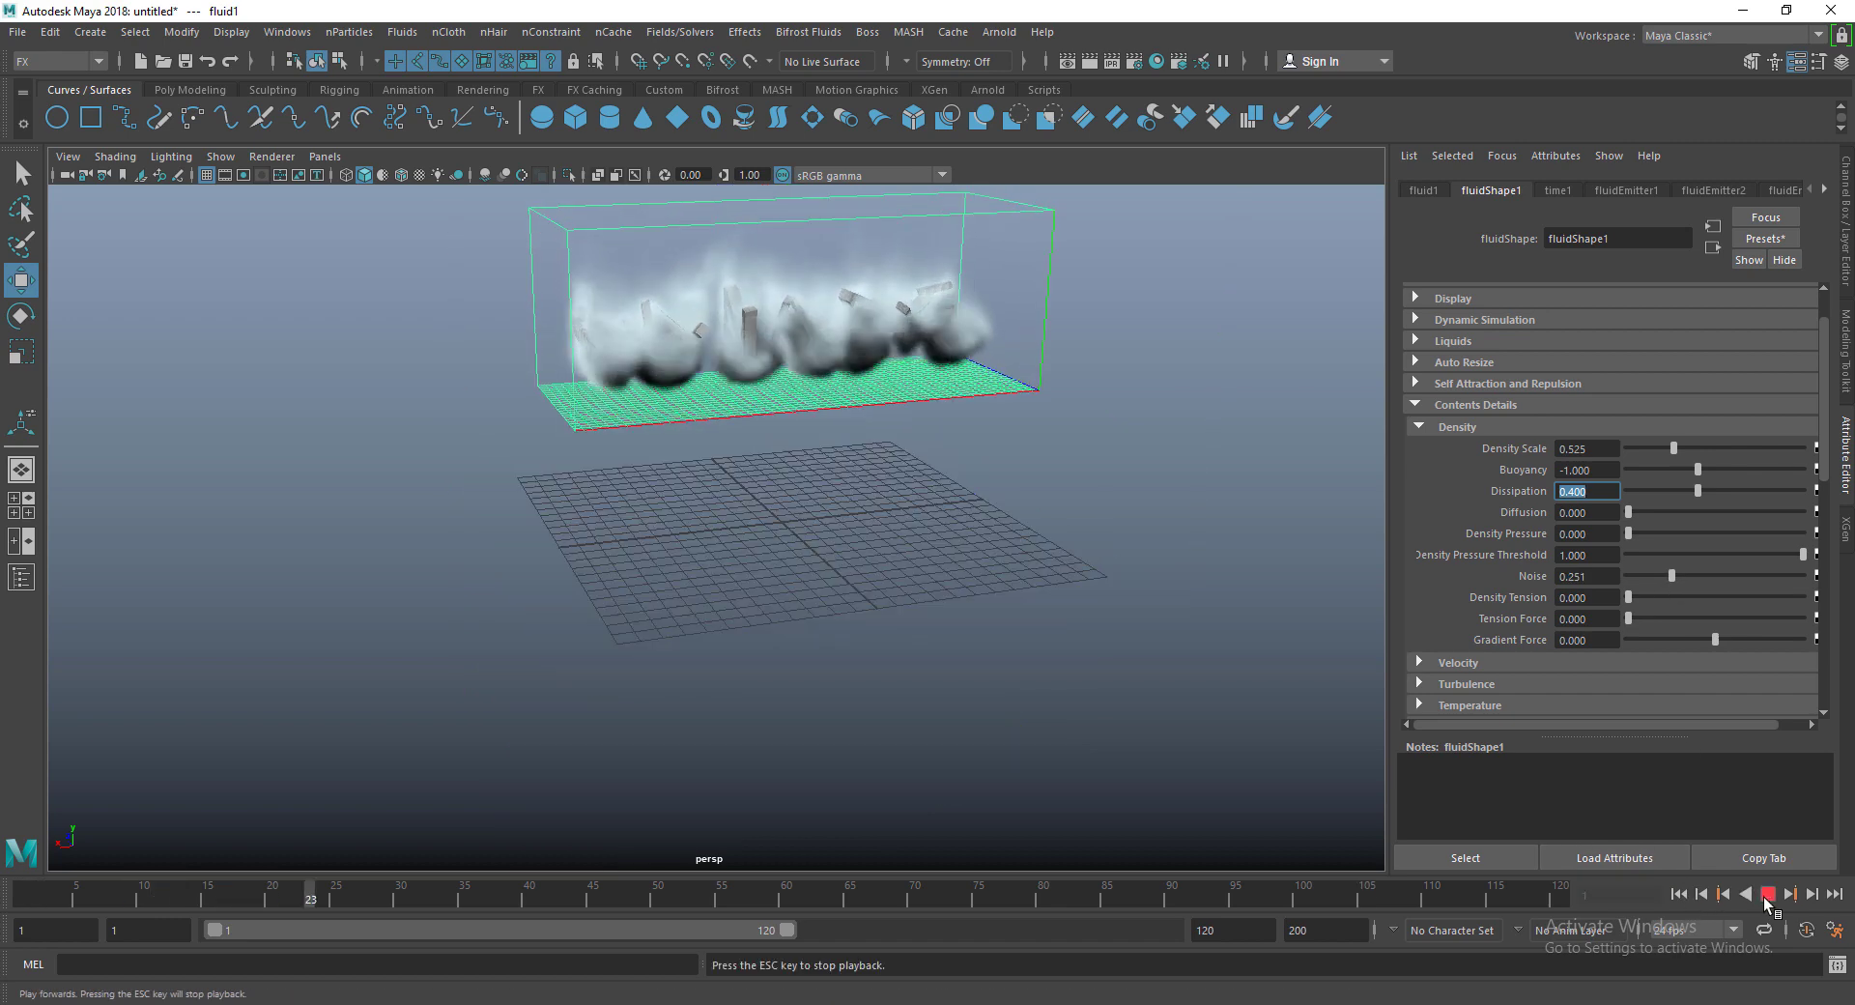
left_click(1768, 903)
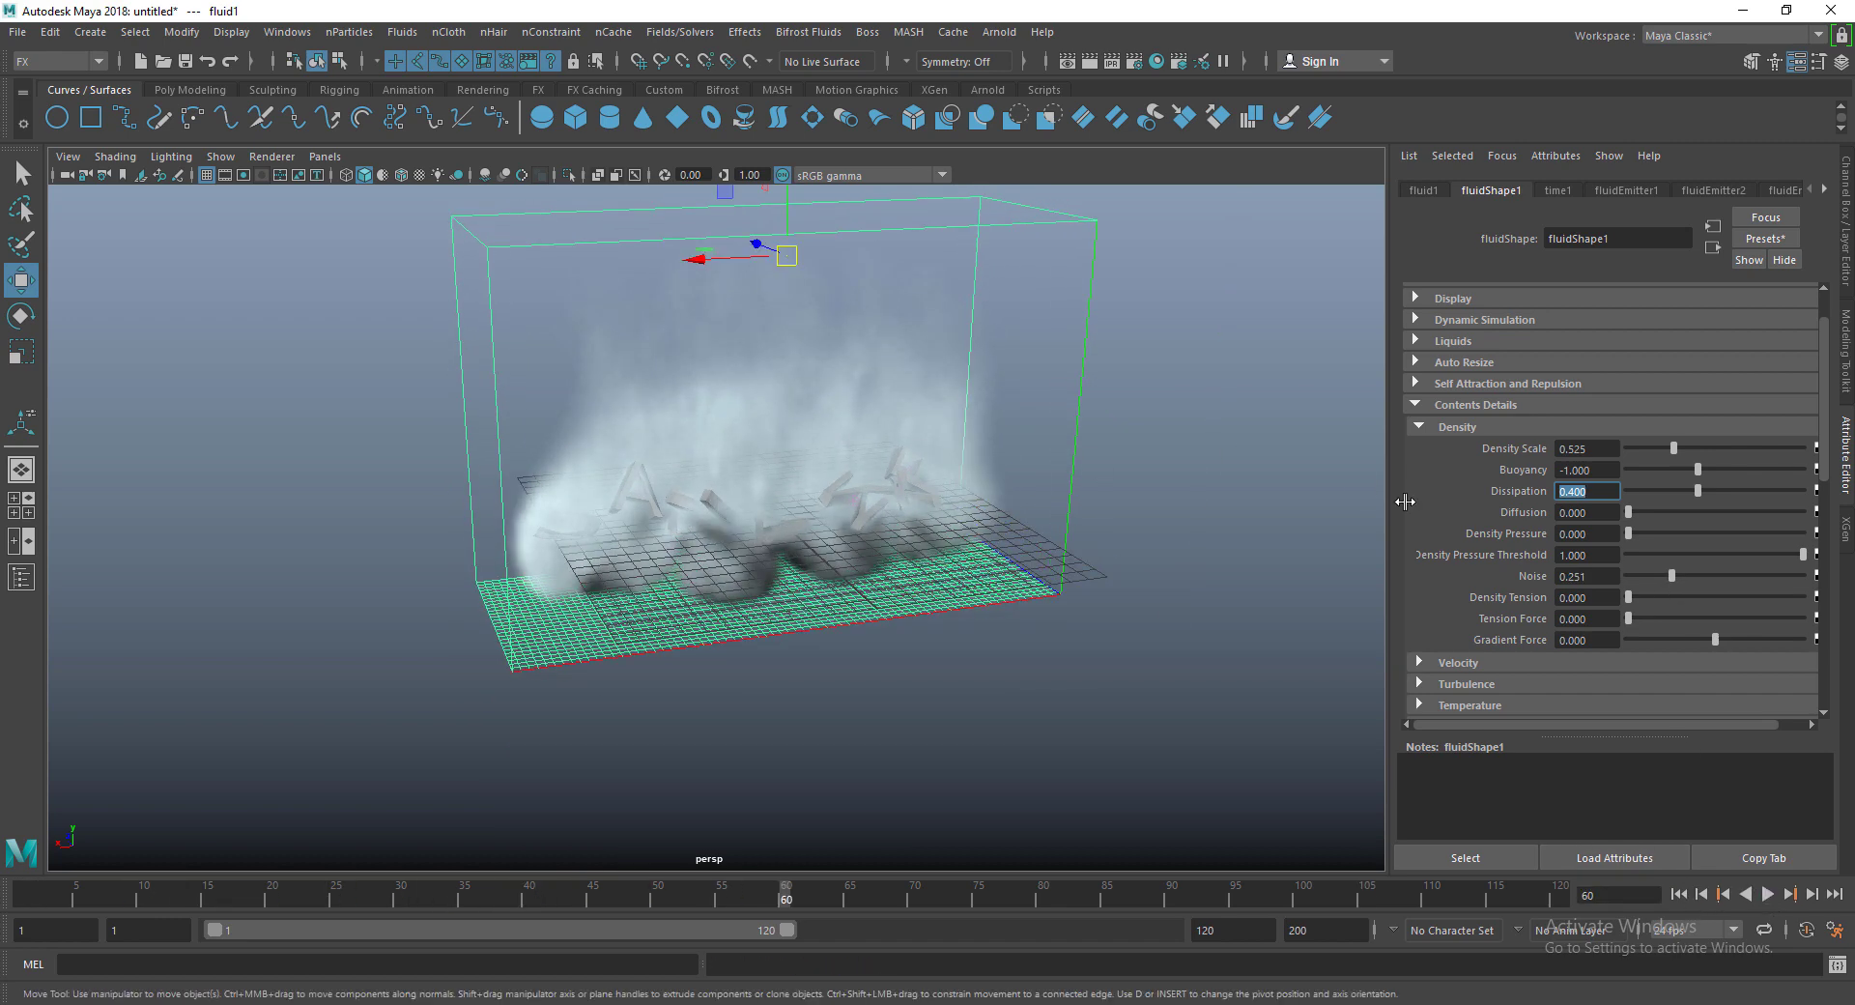
Step: Set the fluid container's Base Resolution to 100 in Container Properties
scroll(1536, 560, "up", 1)
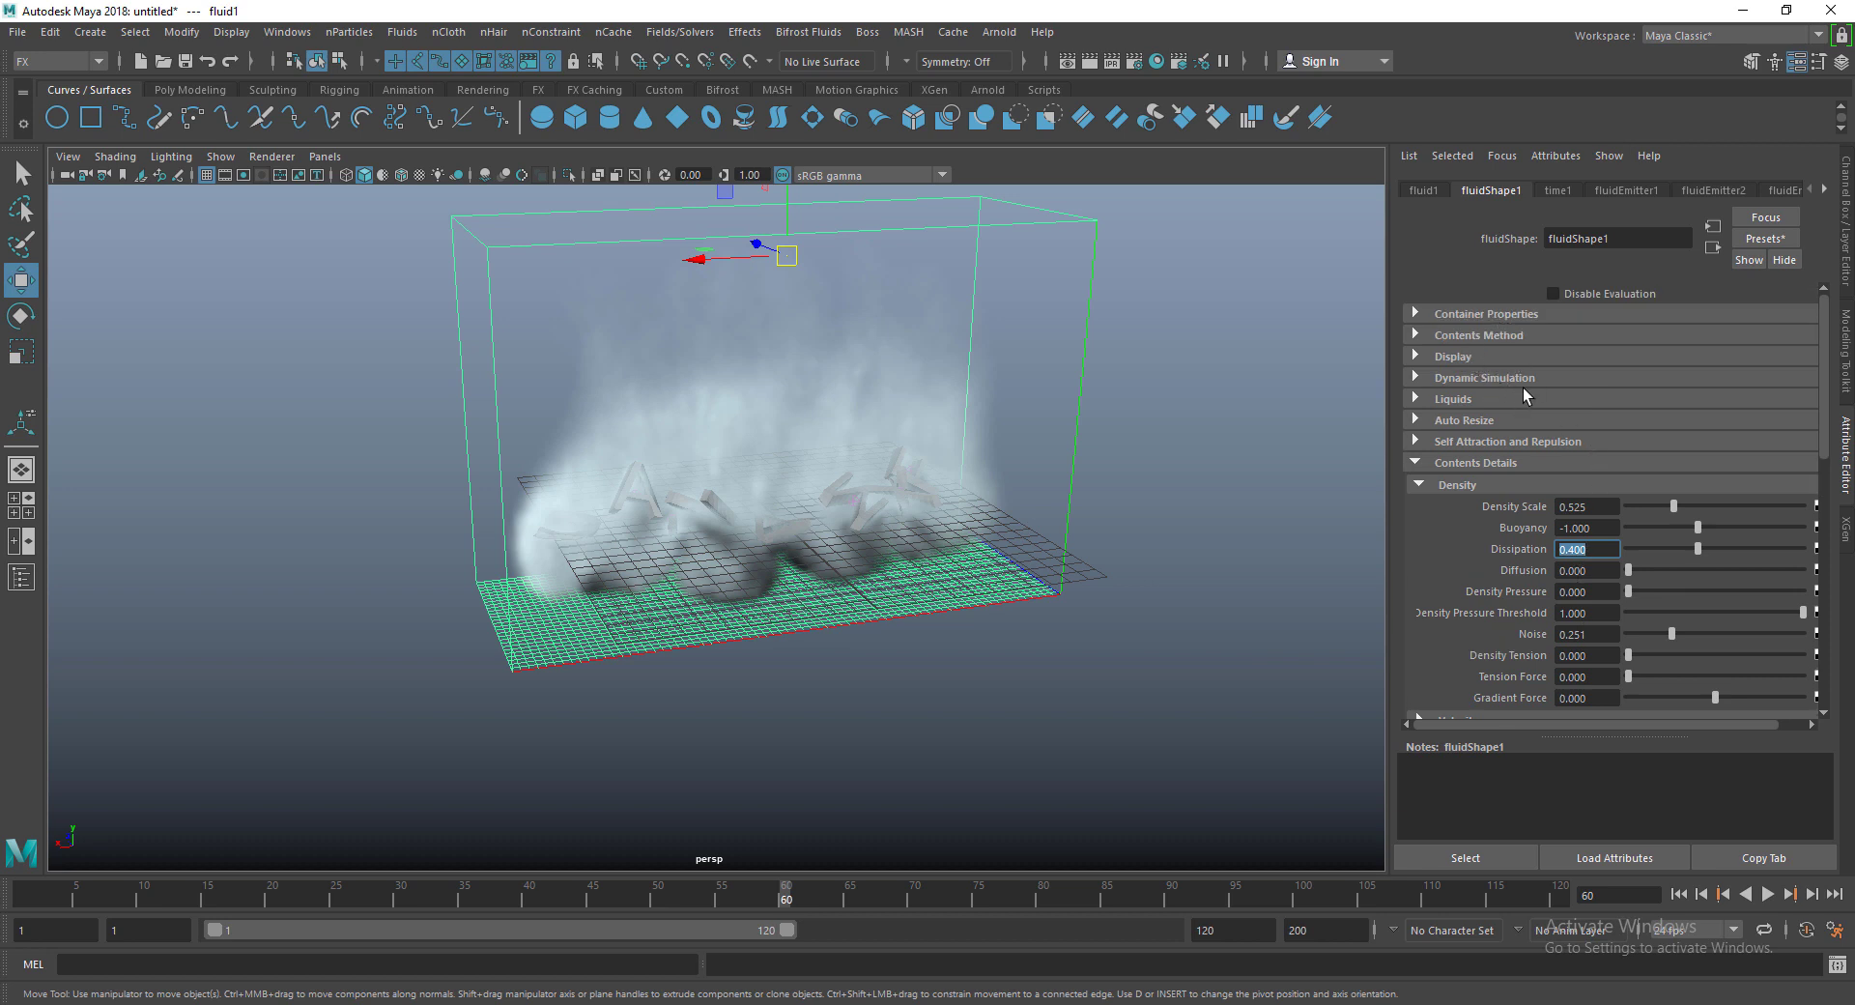
left_click(1497, 315)
left_click(1497, 315)
left_click(1497, 315)
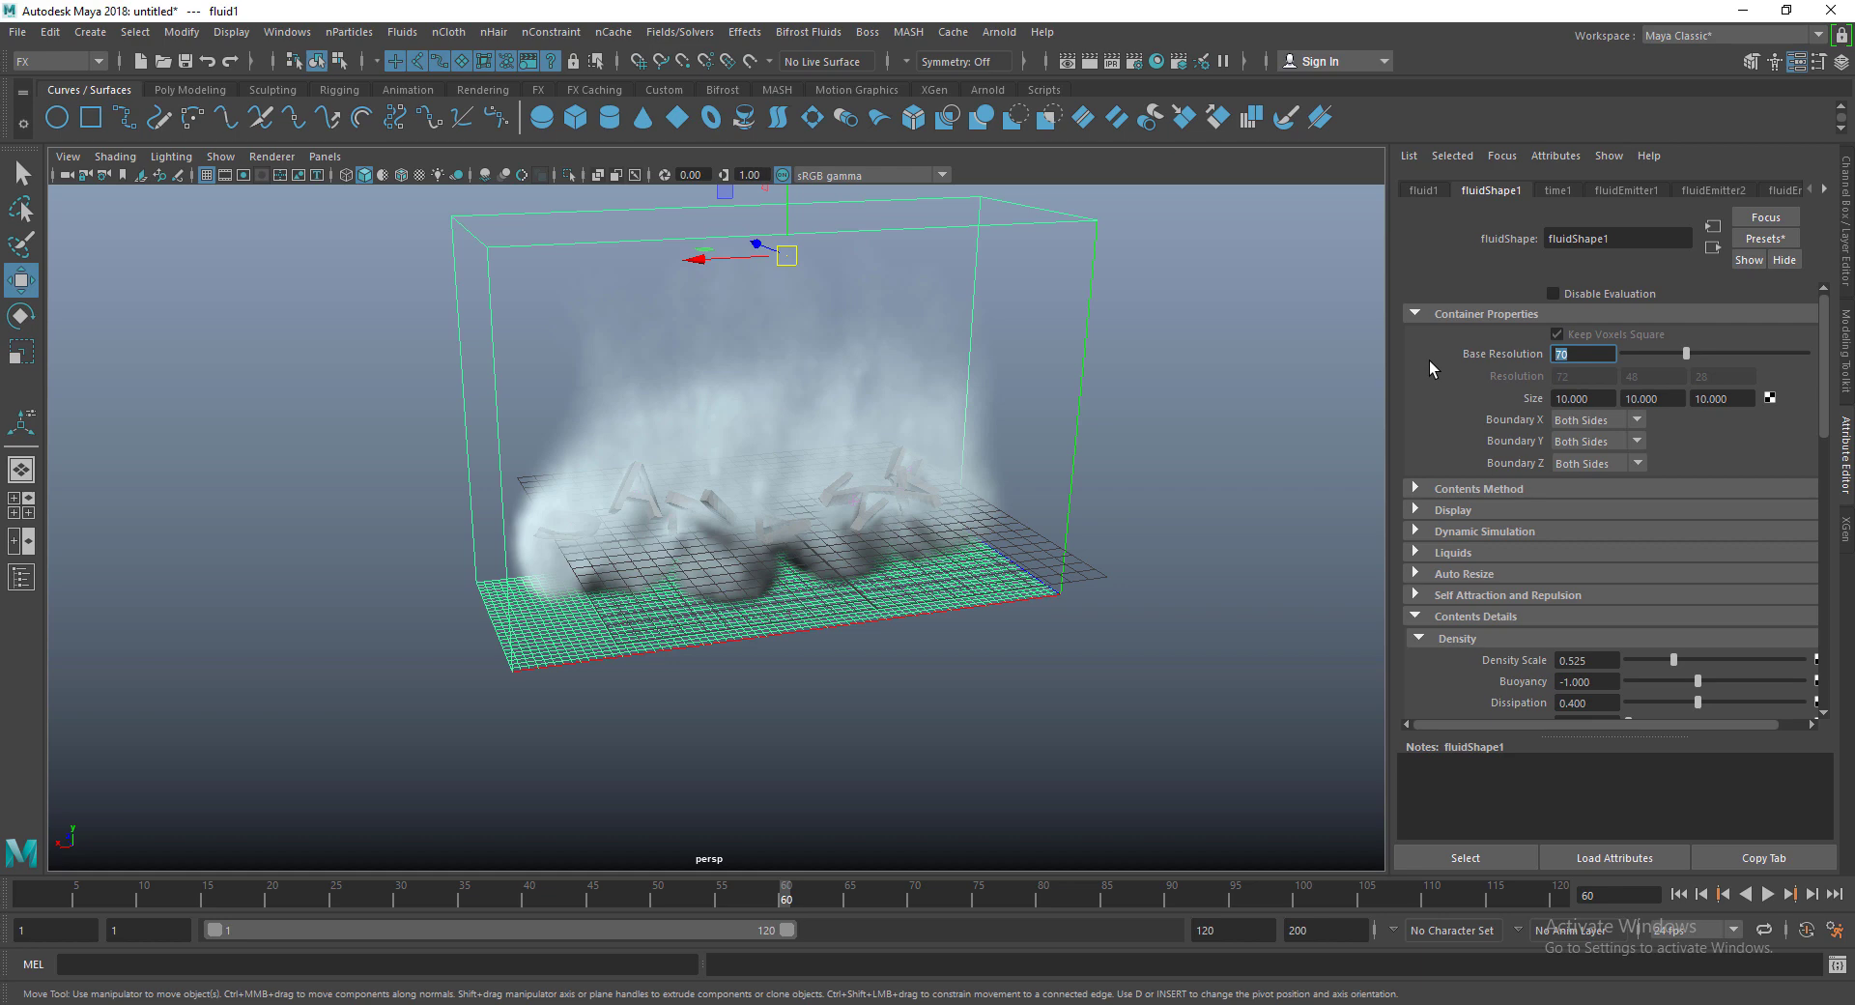
type("100")
key("Return")
Step: Replay the simulation from the start to frame 74 at the higher resolution
scroll(1429, 618, "down", 5)
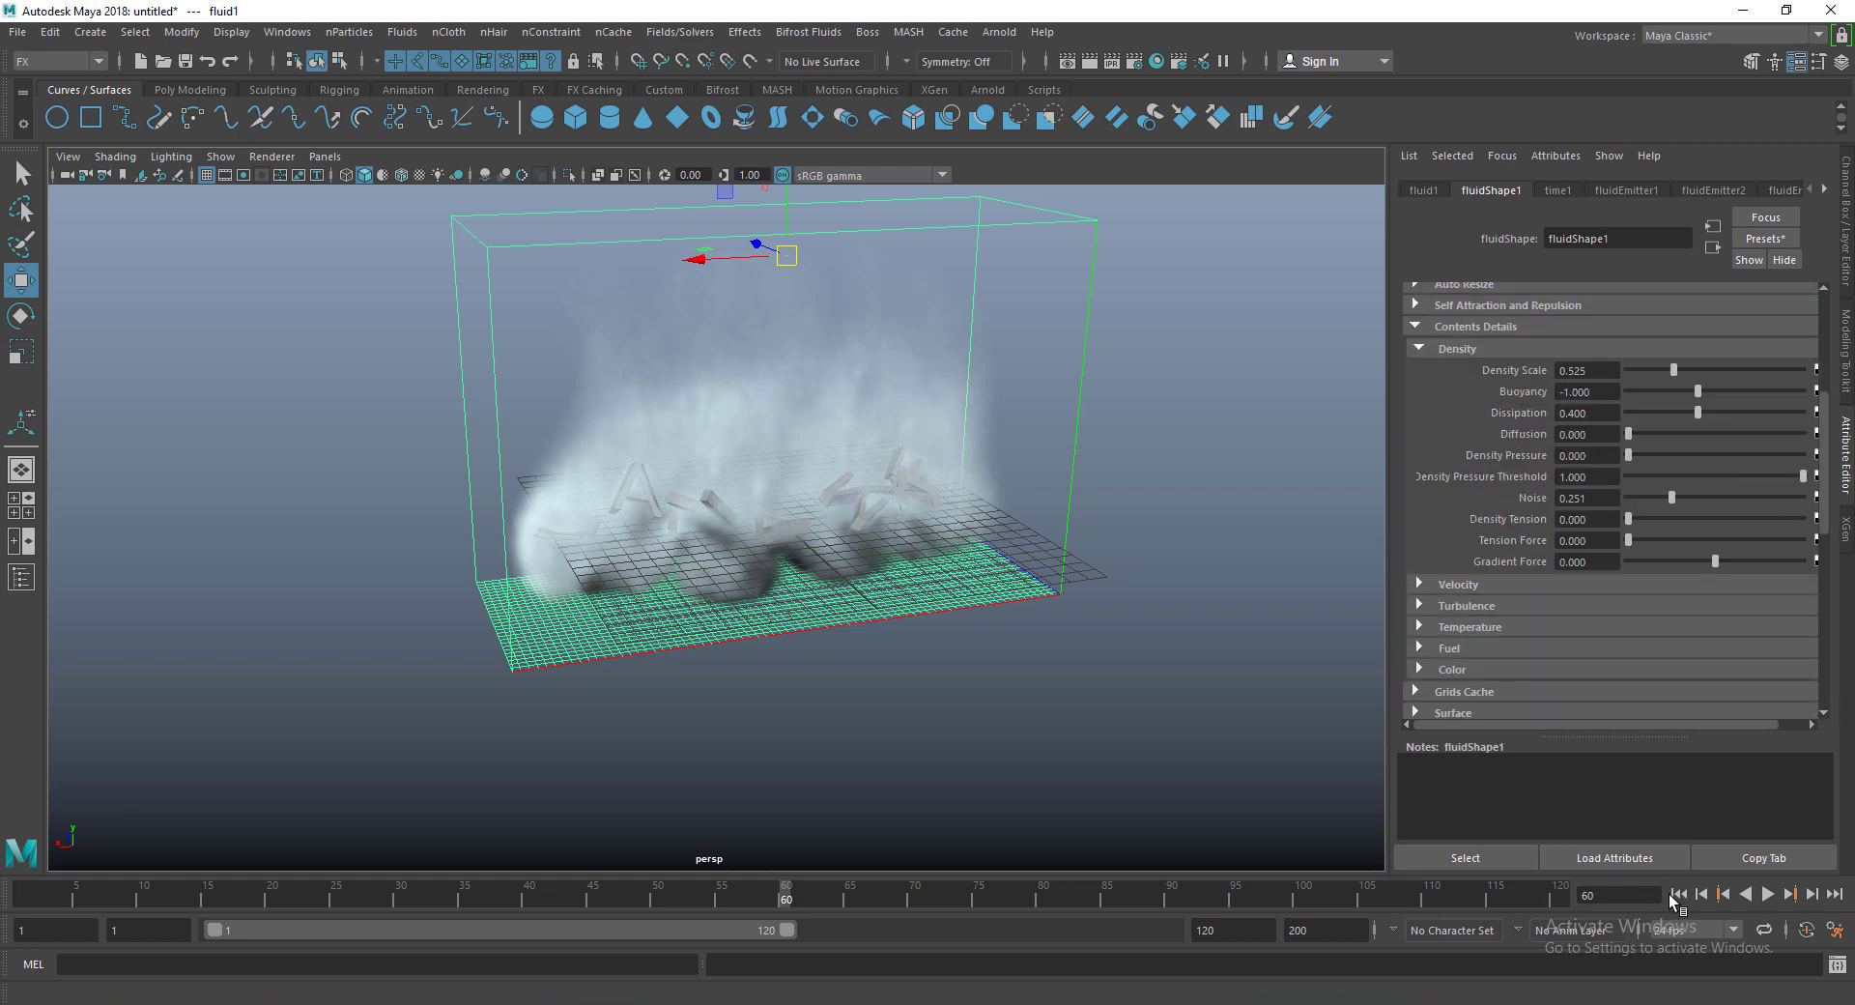
left_click(1766, 894)
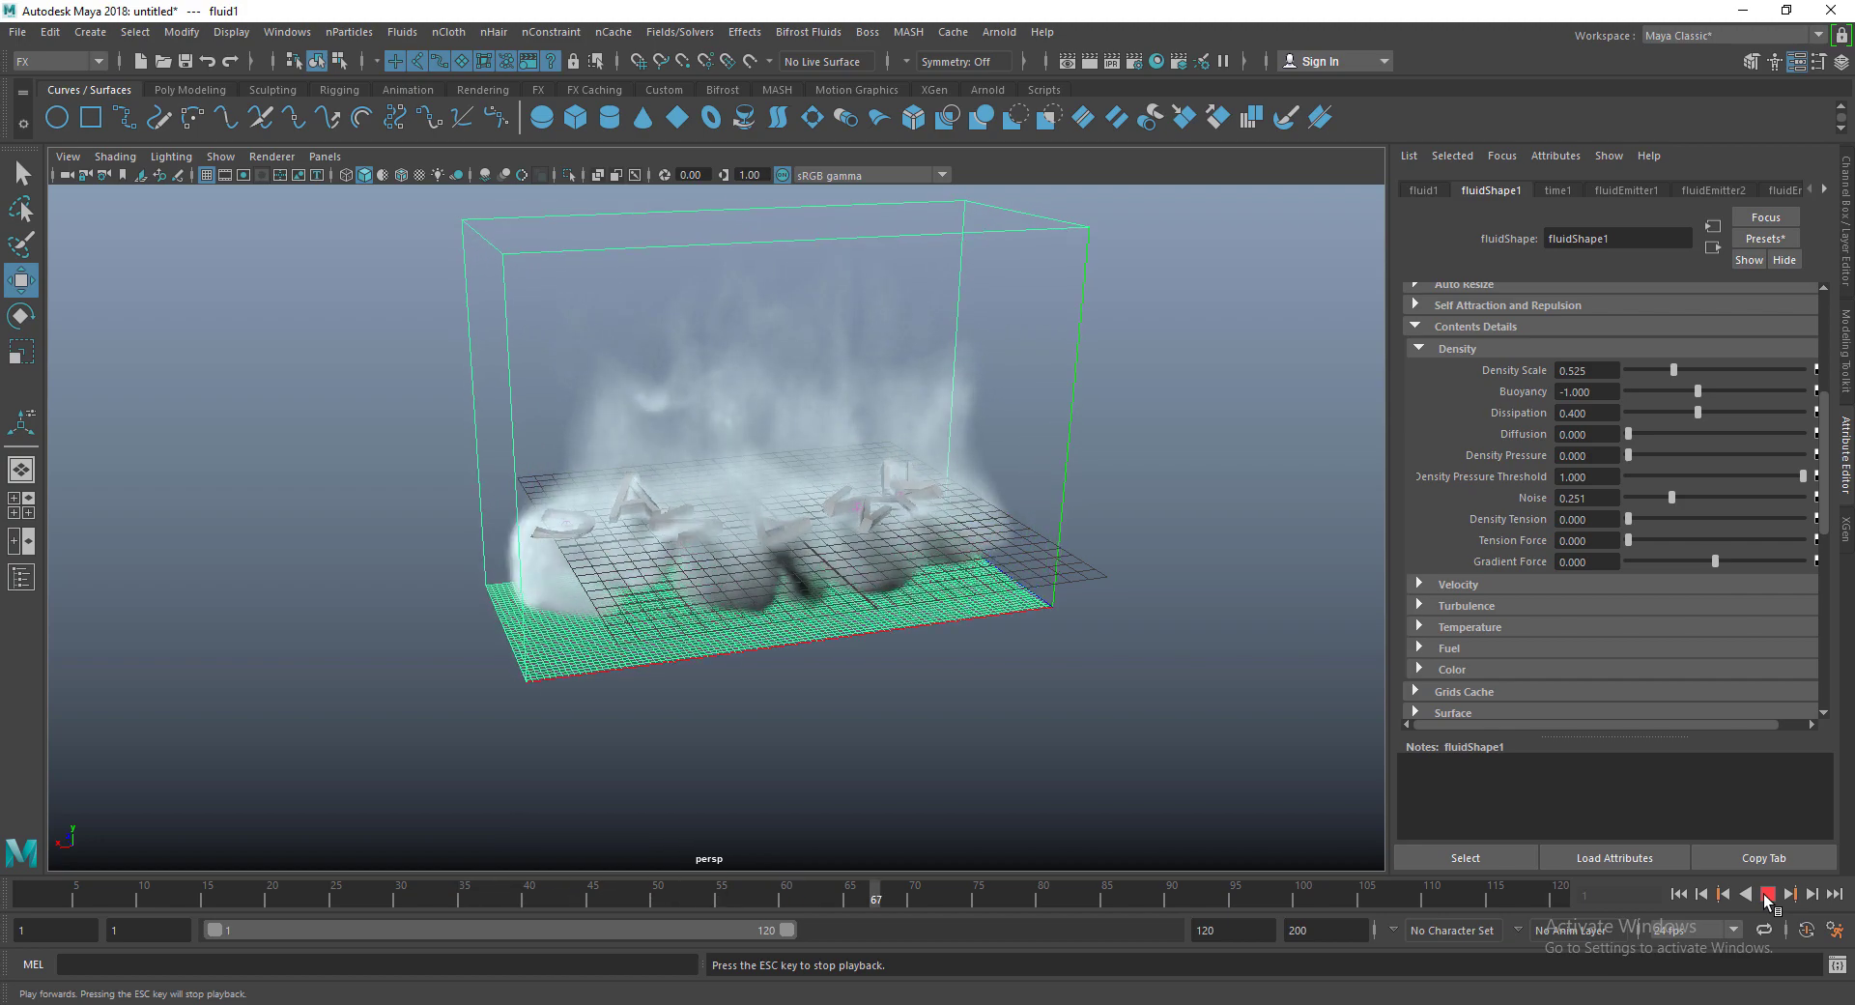
left_click(1767, 896)
Step: Hide the viewport grid and inspect the smoke around the letters from a closer angle
left_click_drag(580, 599, 613, 623, "alt")
key("g")
left_click(331, 442)
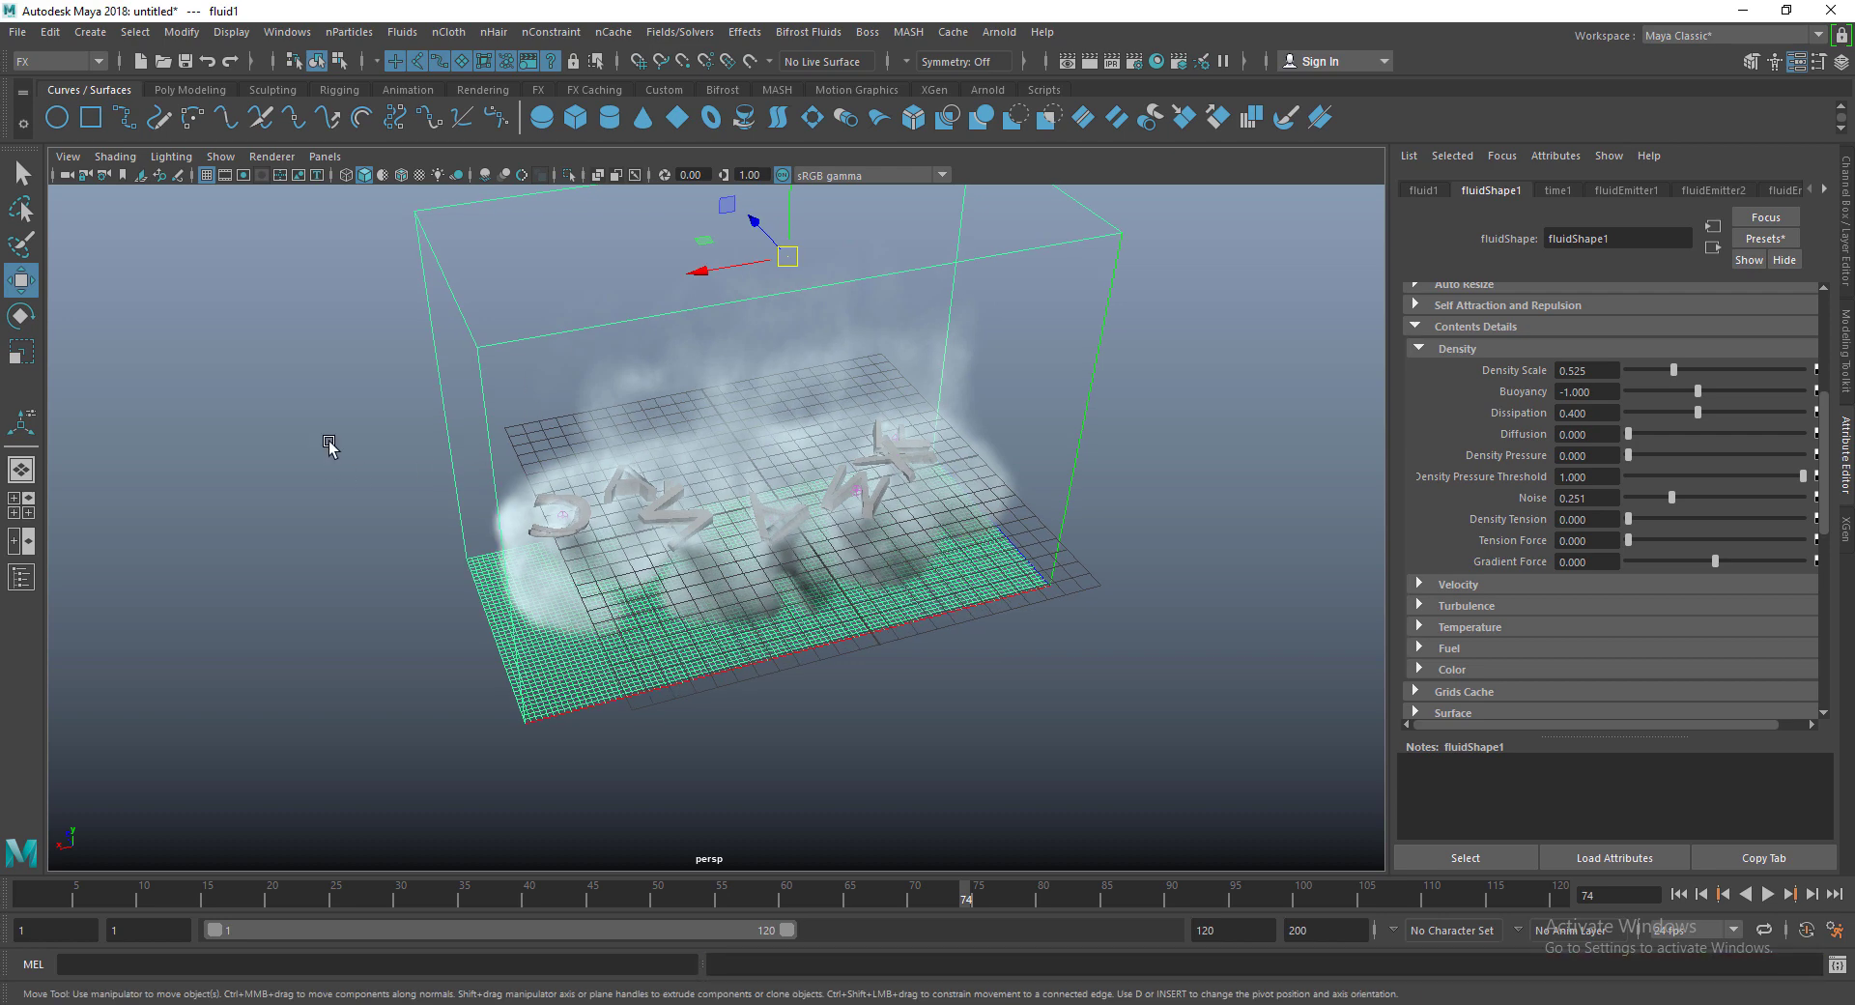
left_click_drag(216, 198, 1200, 640, "alt")
left_click(752, 715)
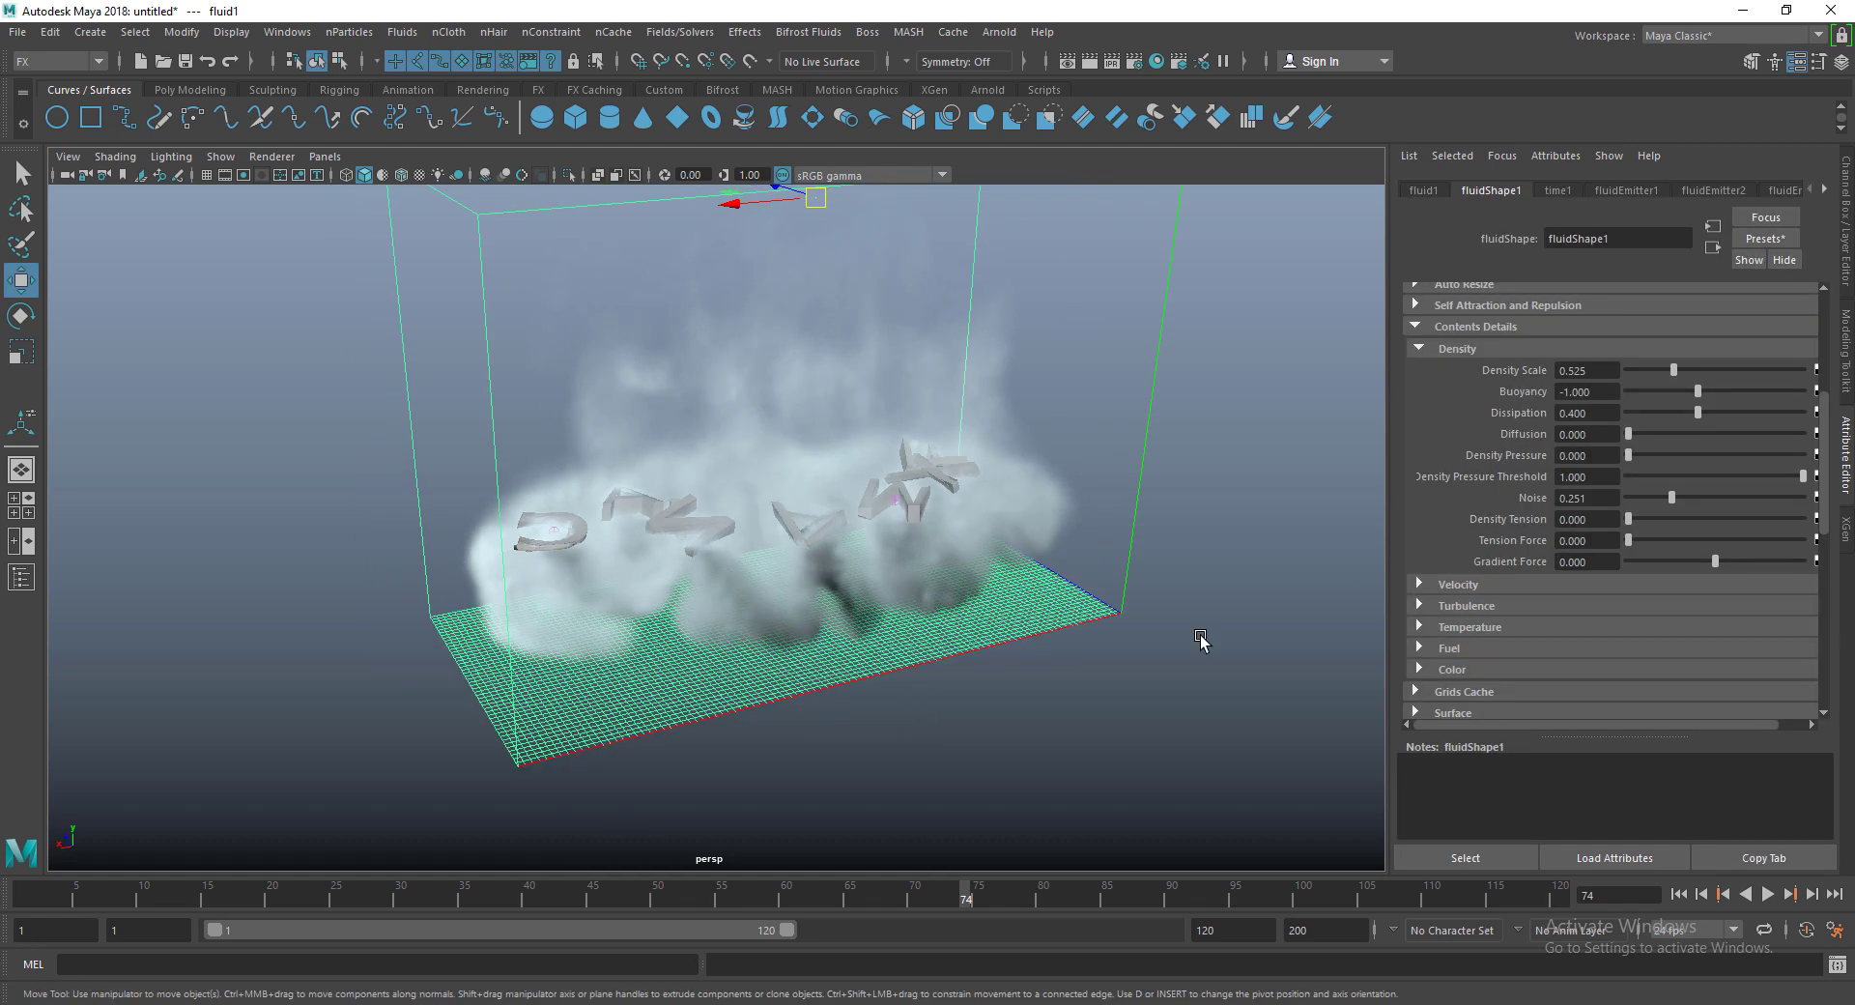
Step: Collapse the Density group, expand Velocity and set the Swirl to about 3.799
left_click(1454, 349)
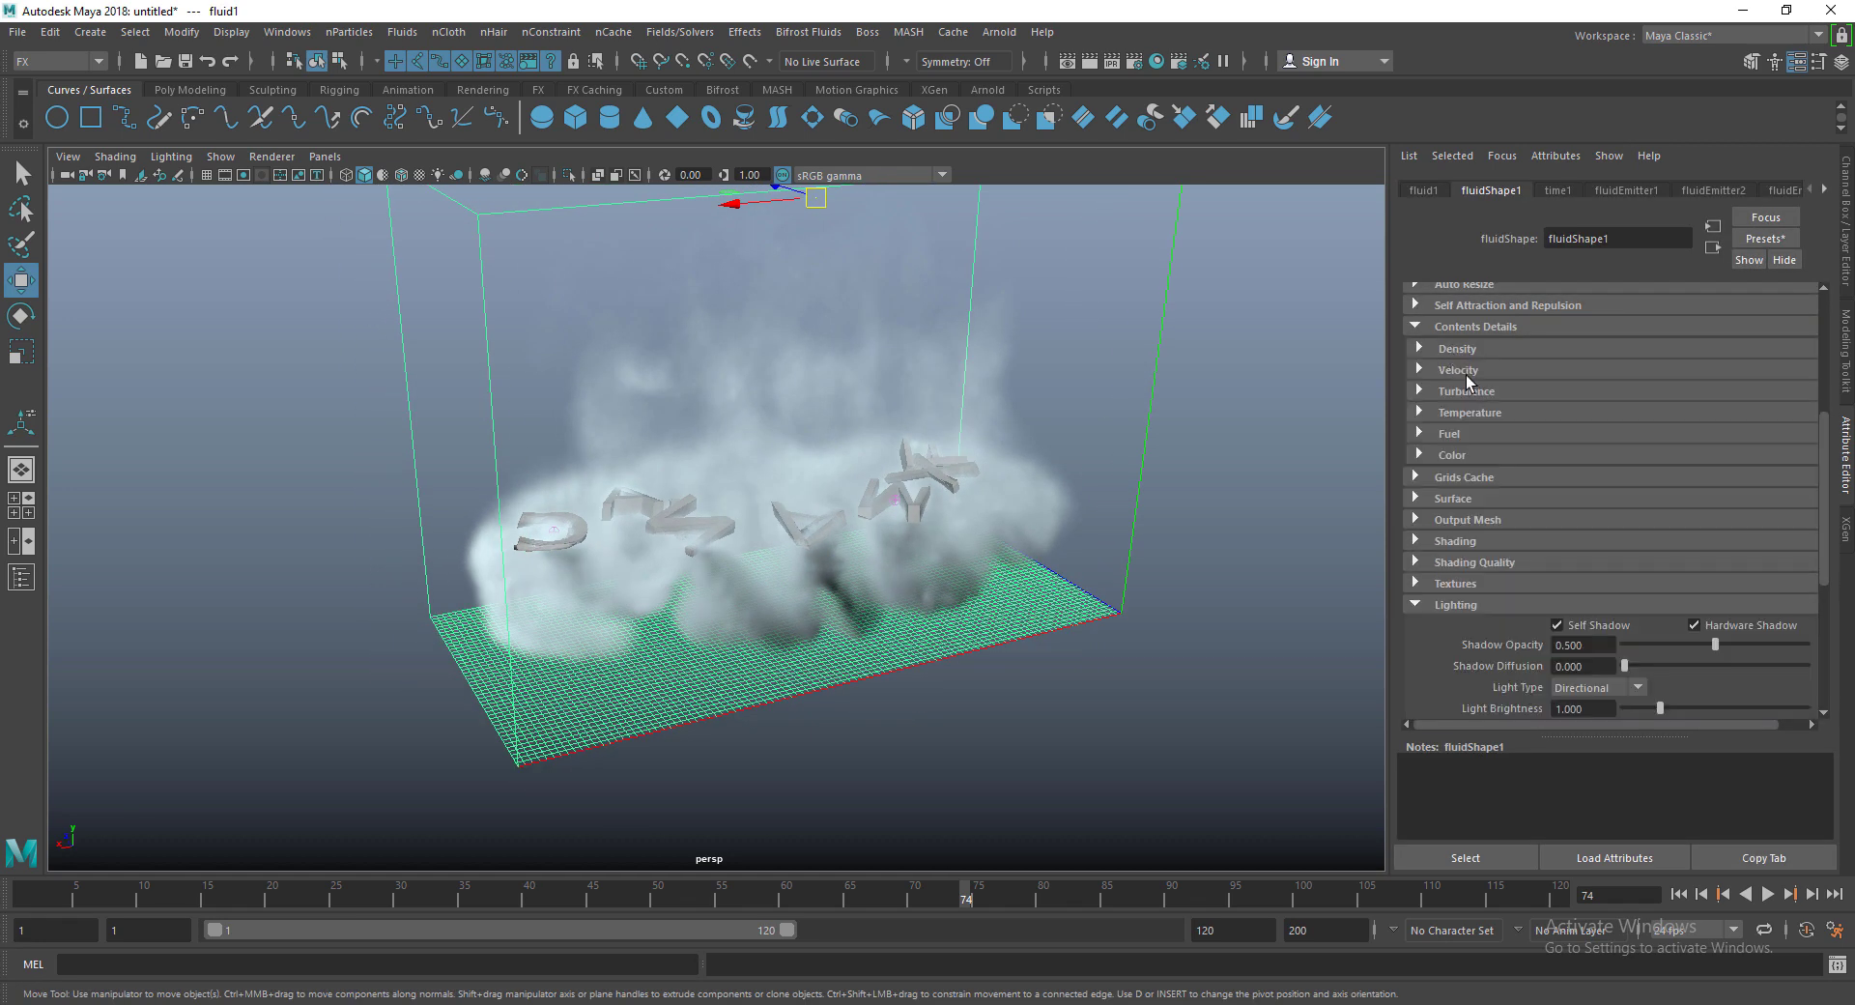
left_click(1459, 369)
left_click_drag(1632, 416, 1692, 412)
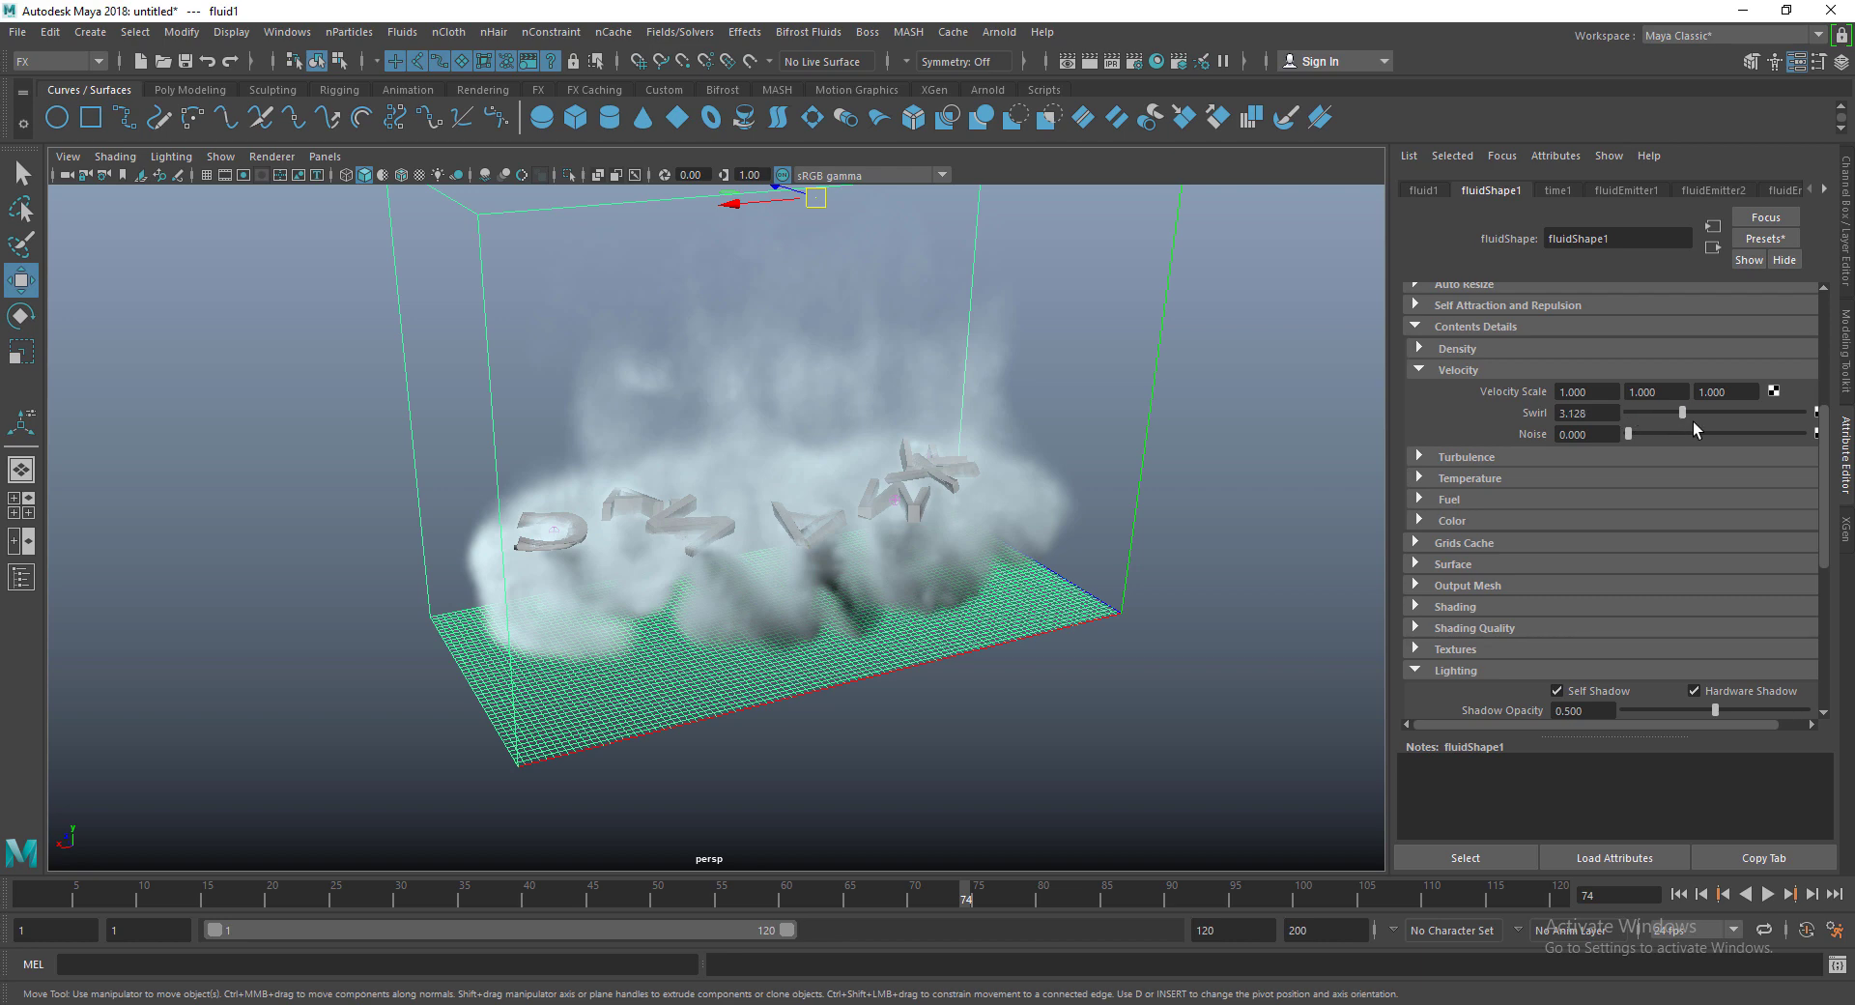
Step: Replay the simulation from the start past frame 75 to examine the swirl in the smoke
left_click(1681, 895)
left_click(1767, 894)
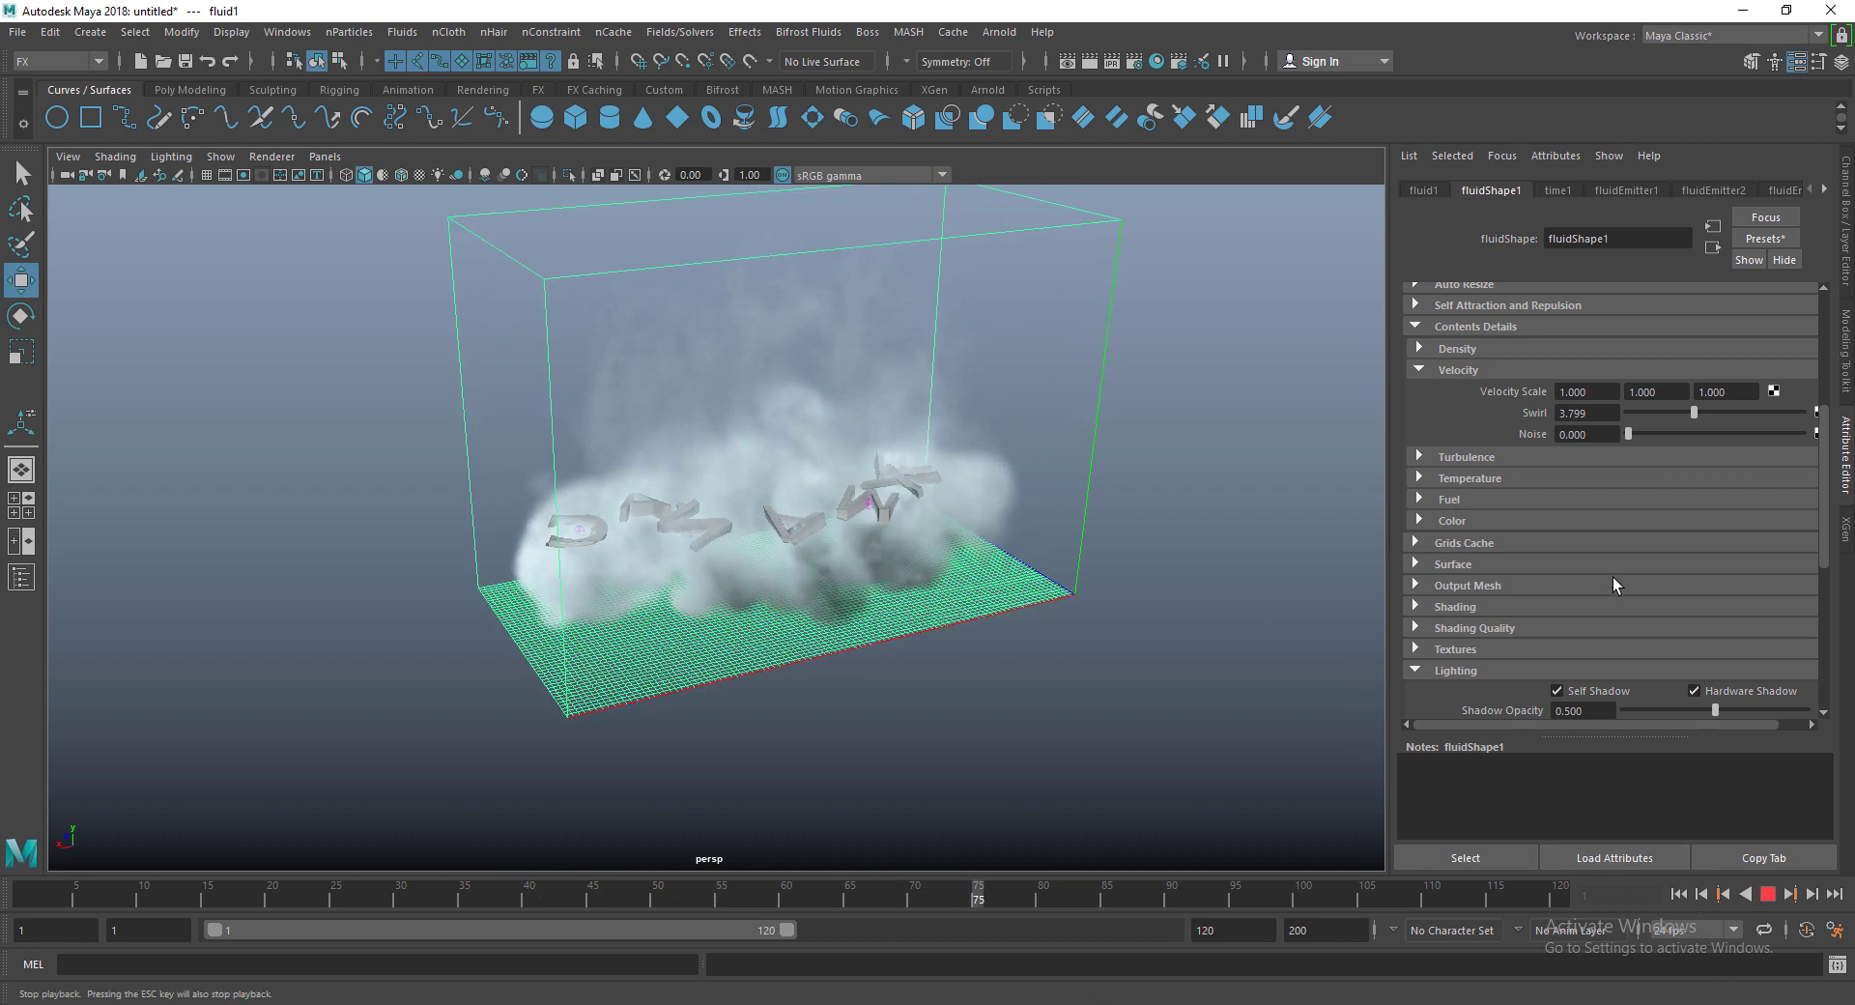
key("Escape")
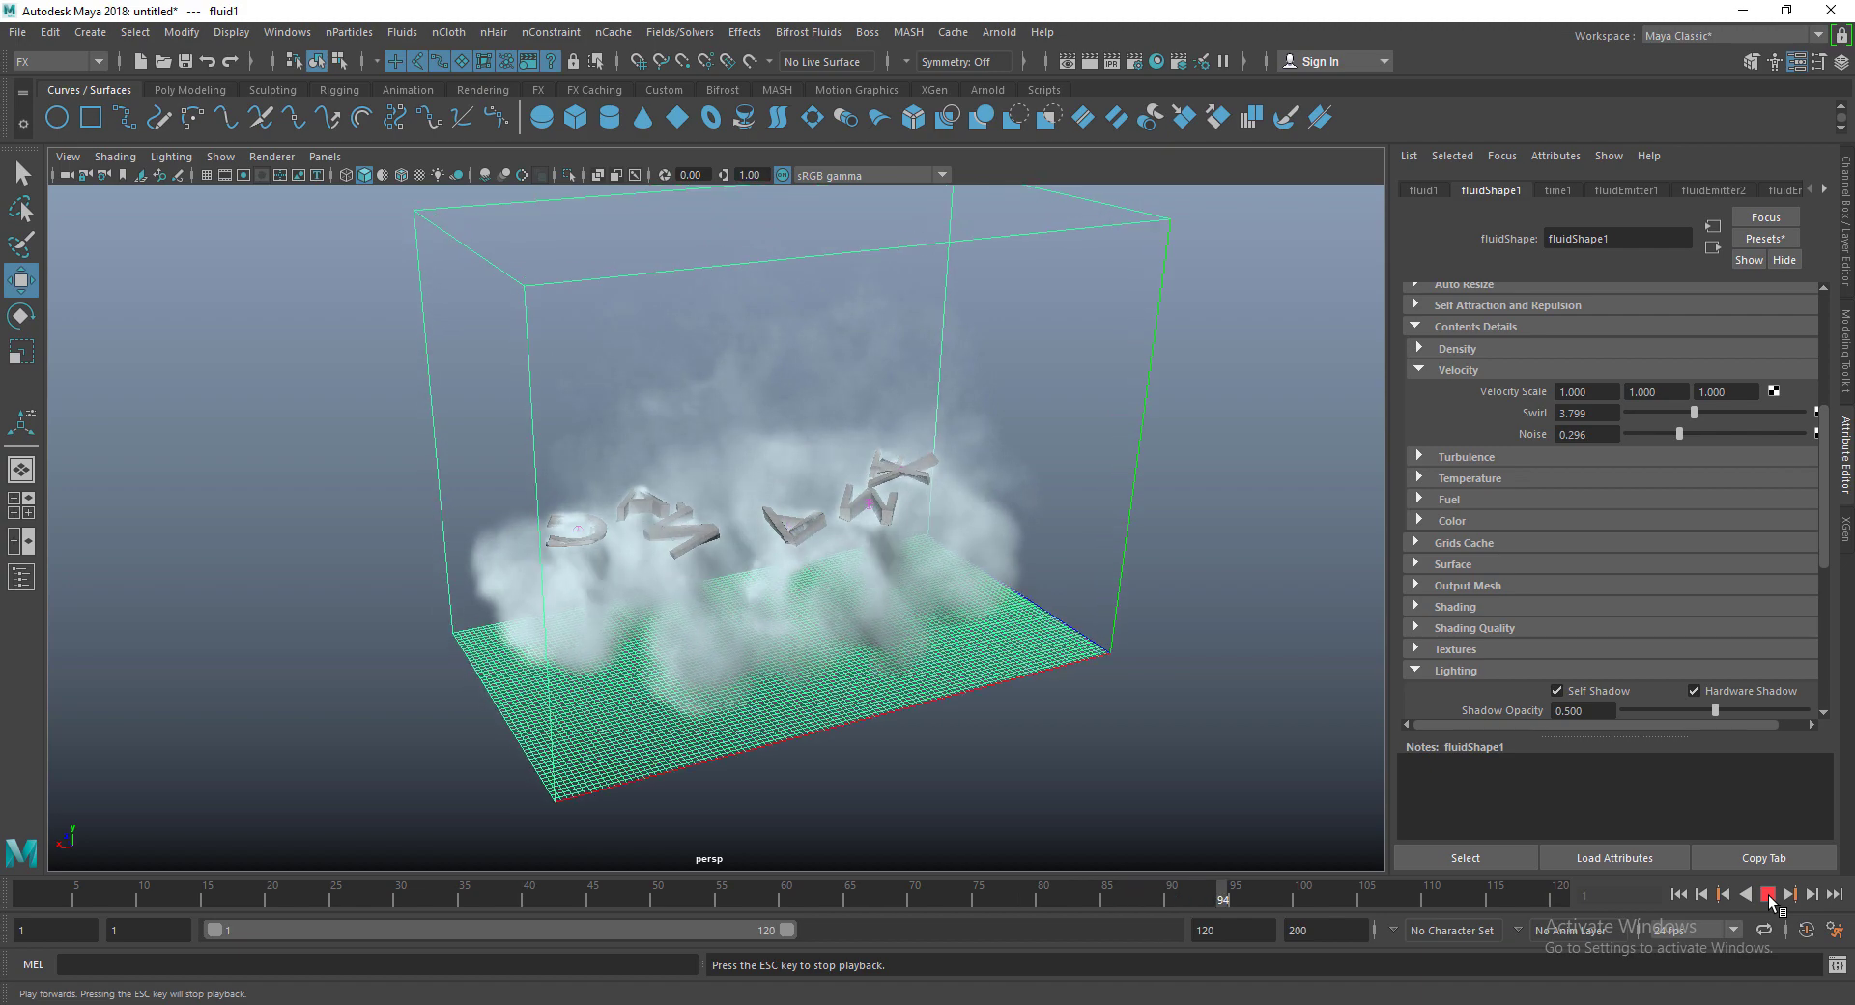
Step: Stop the replay with velocity Noise at about 0.296 at frame 99 and examine the smoke up close
left_click(1769, 901)
left_click_drag(600, 661, 705, 705, "alt")
scroll(732, 634, "up", 3)
scroll(871, 566, "up", 3)
left_click_drag(702, 619, 861, 614, "alt")
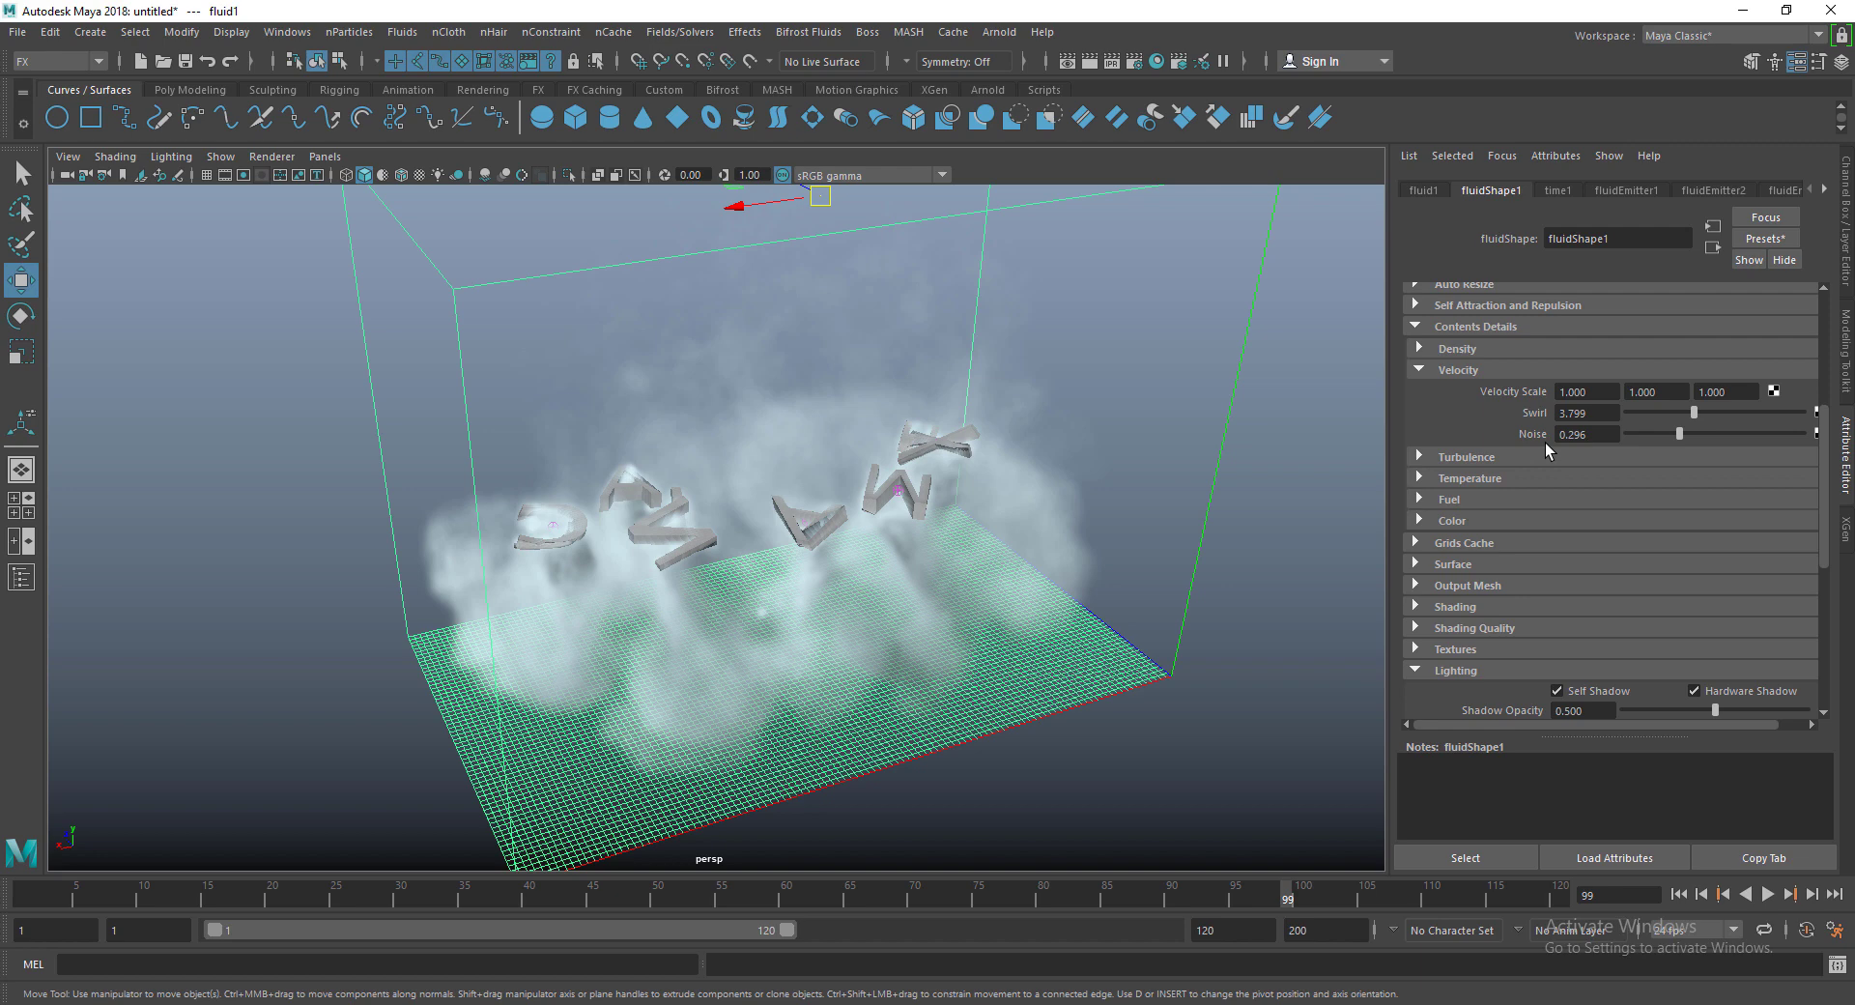
Step: Expand the Turbulence group and review the w.avi clip from about the one-second mark in the media player
left_click(1470, 458)
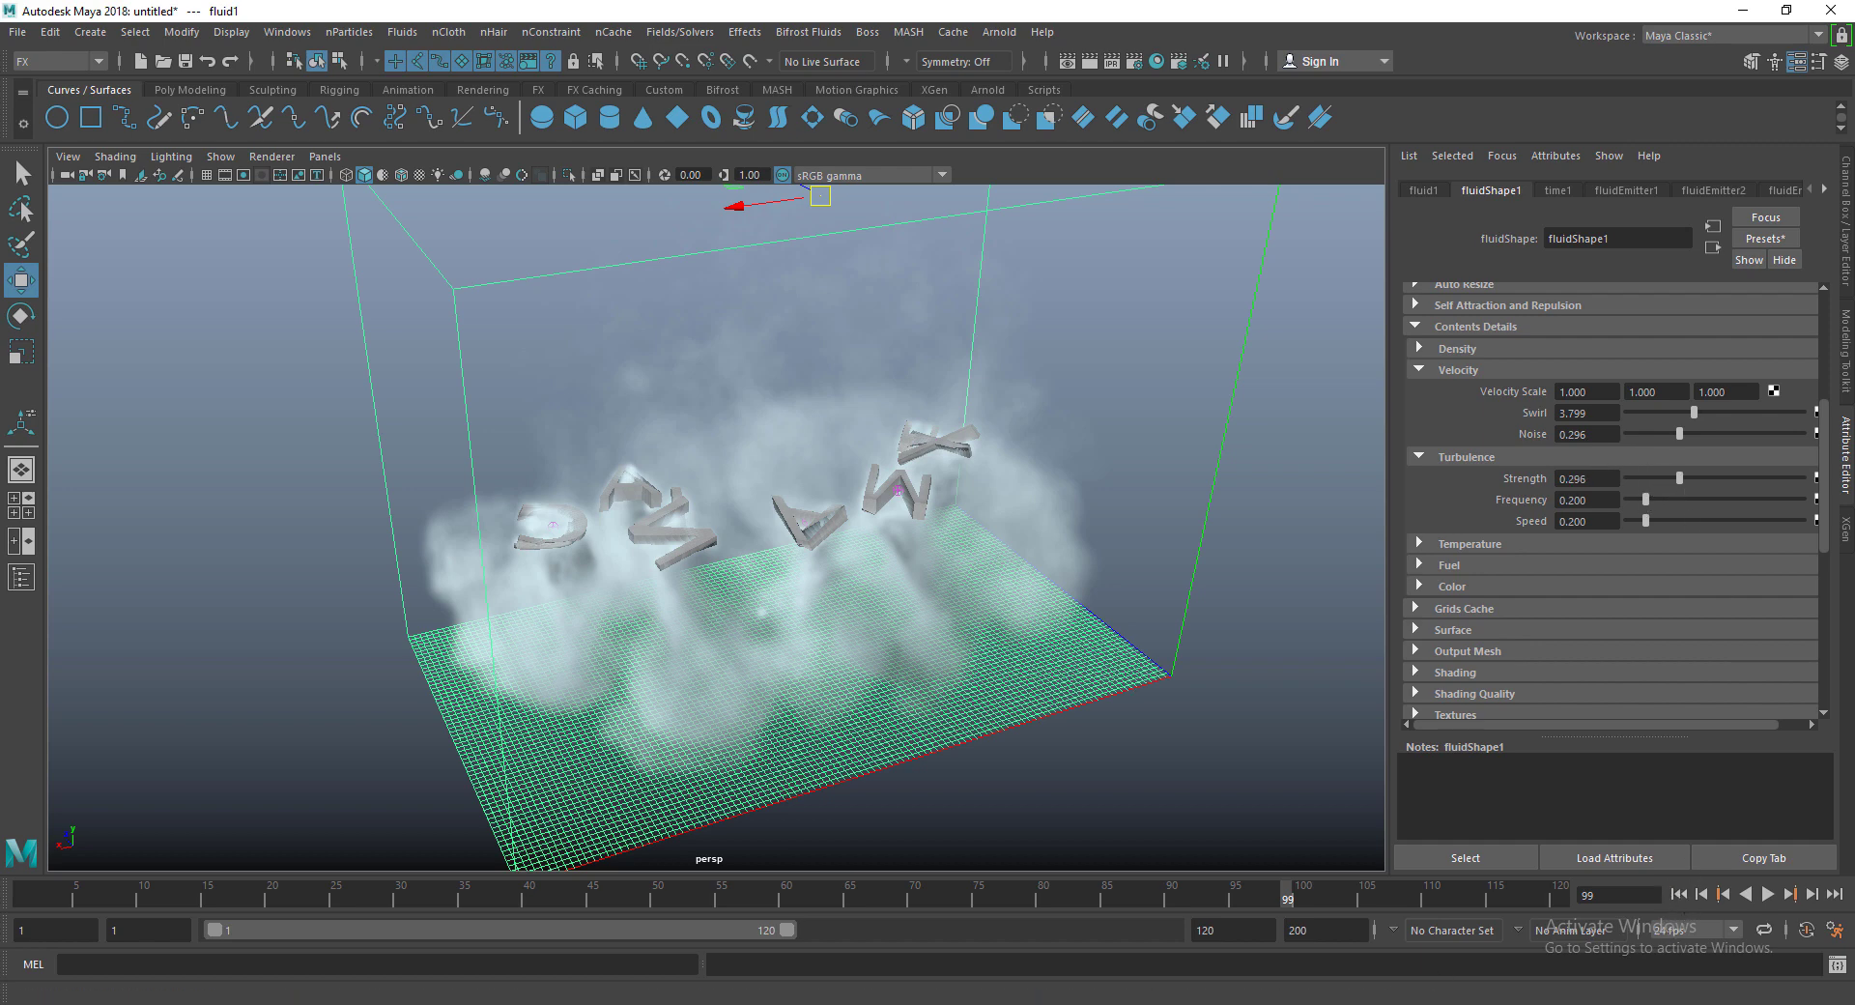
left_click(1246, 910)
left_click(405, 838)
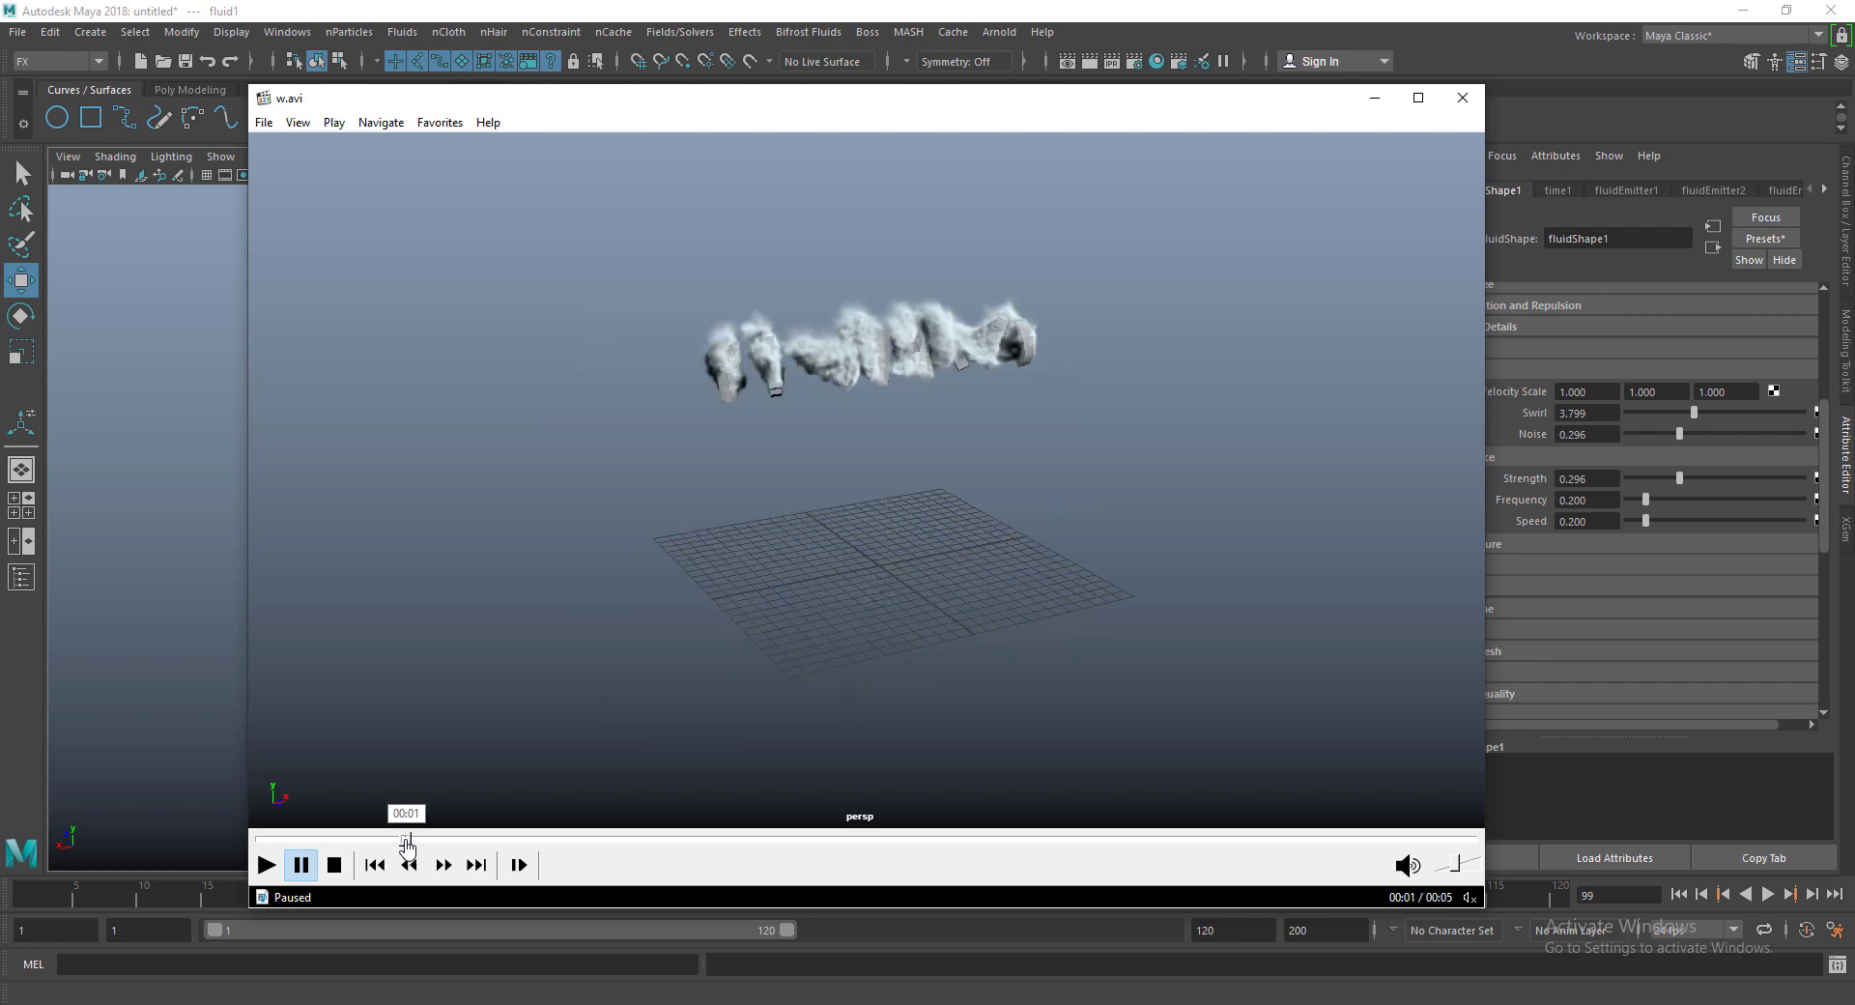
key("space")
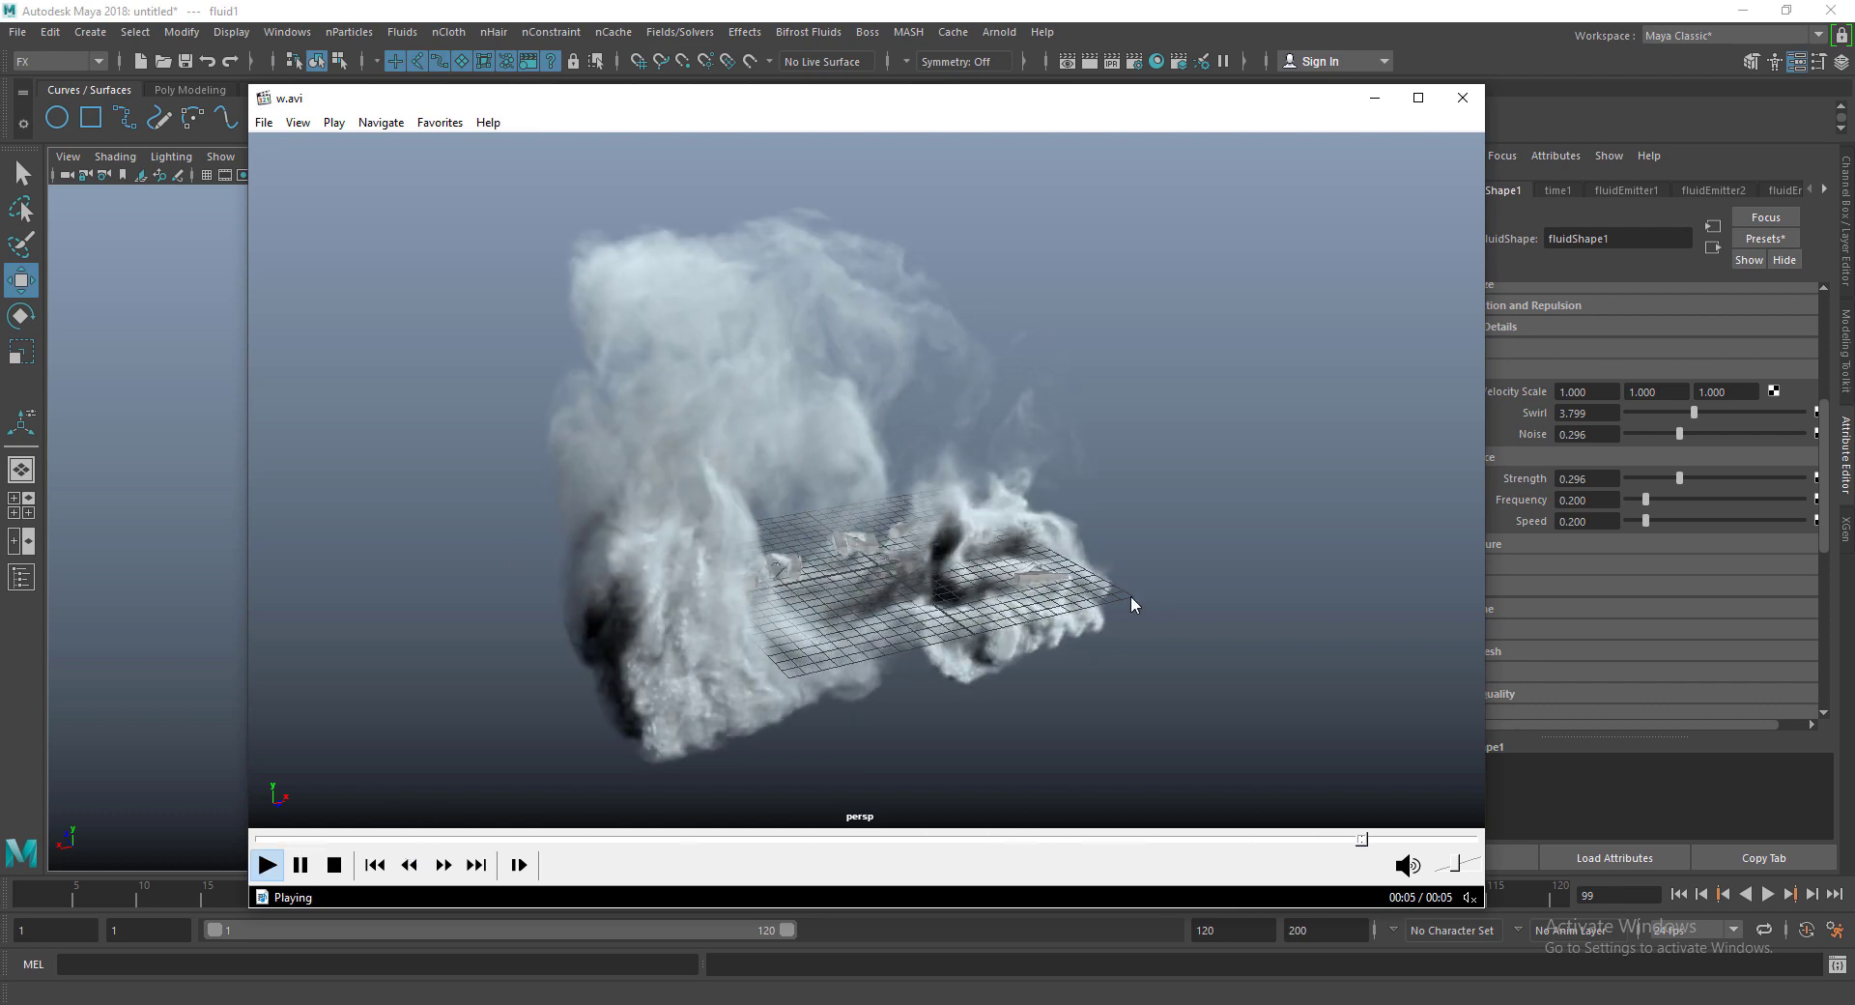
left_click(1096, 8)
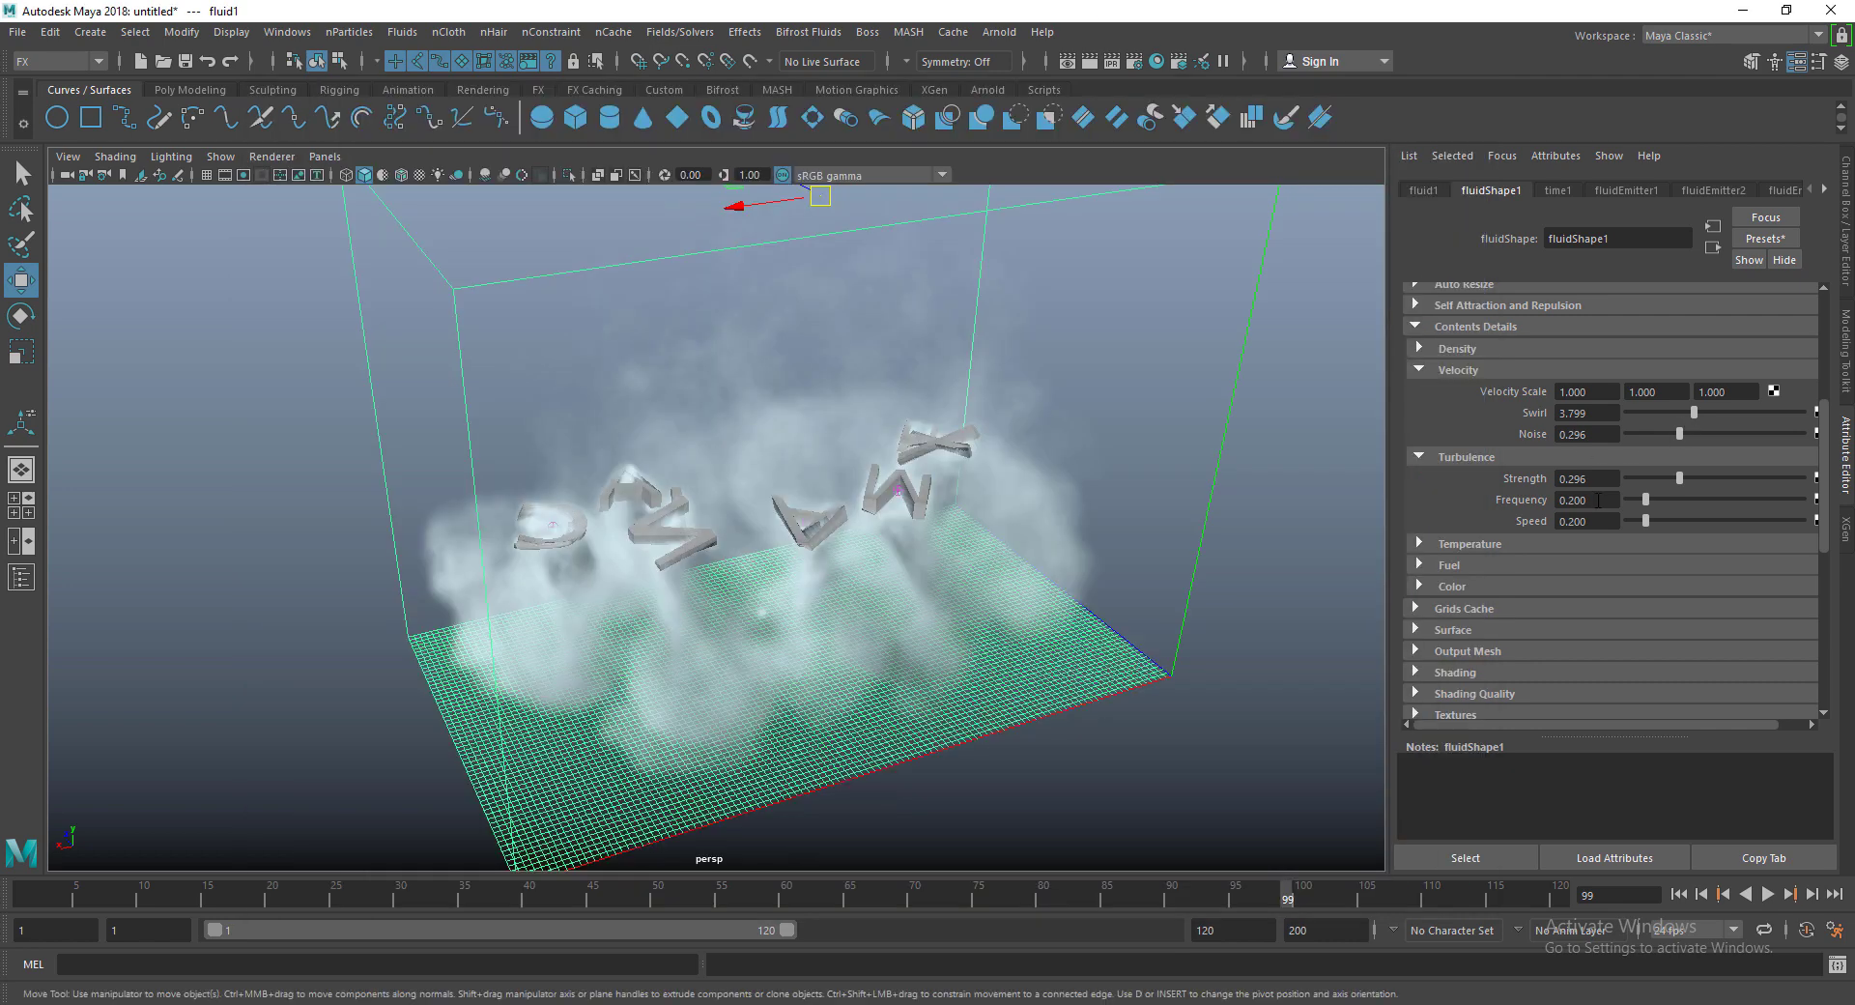
Step: Set the turbulence Strength to about 0.374 and replay the simulation from the start to about frame 84
left_click_drag(1680, 477, 1690, 477)
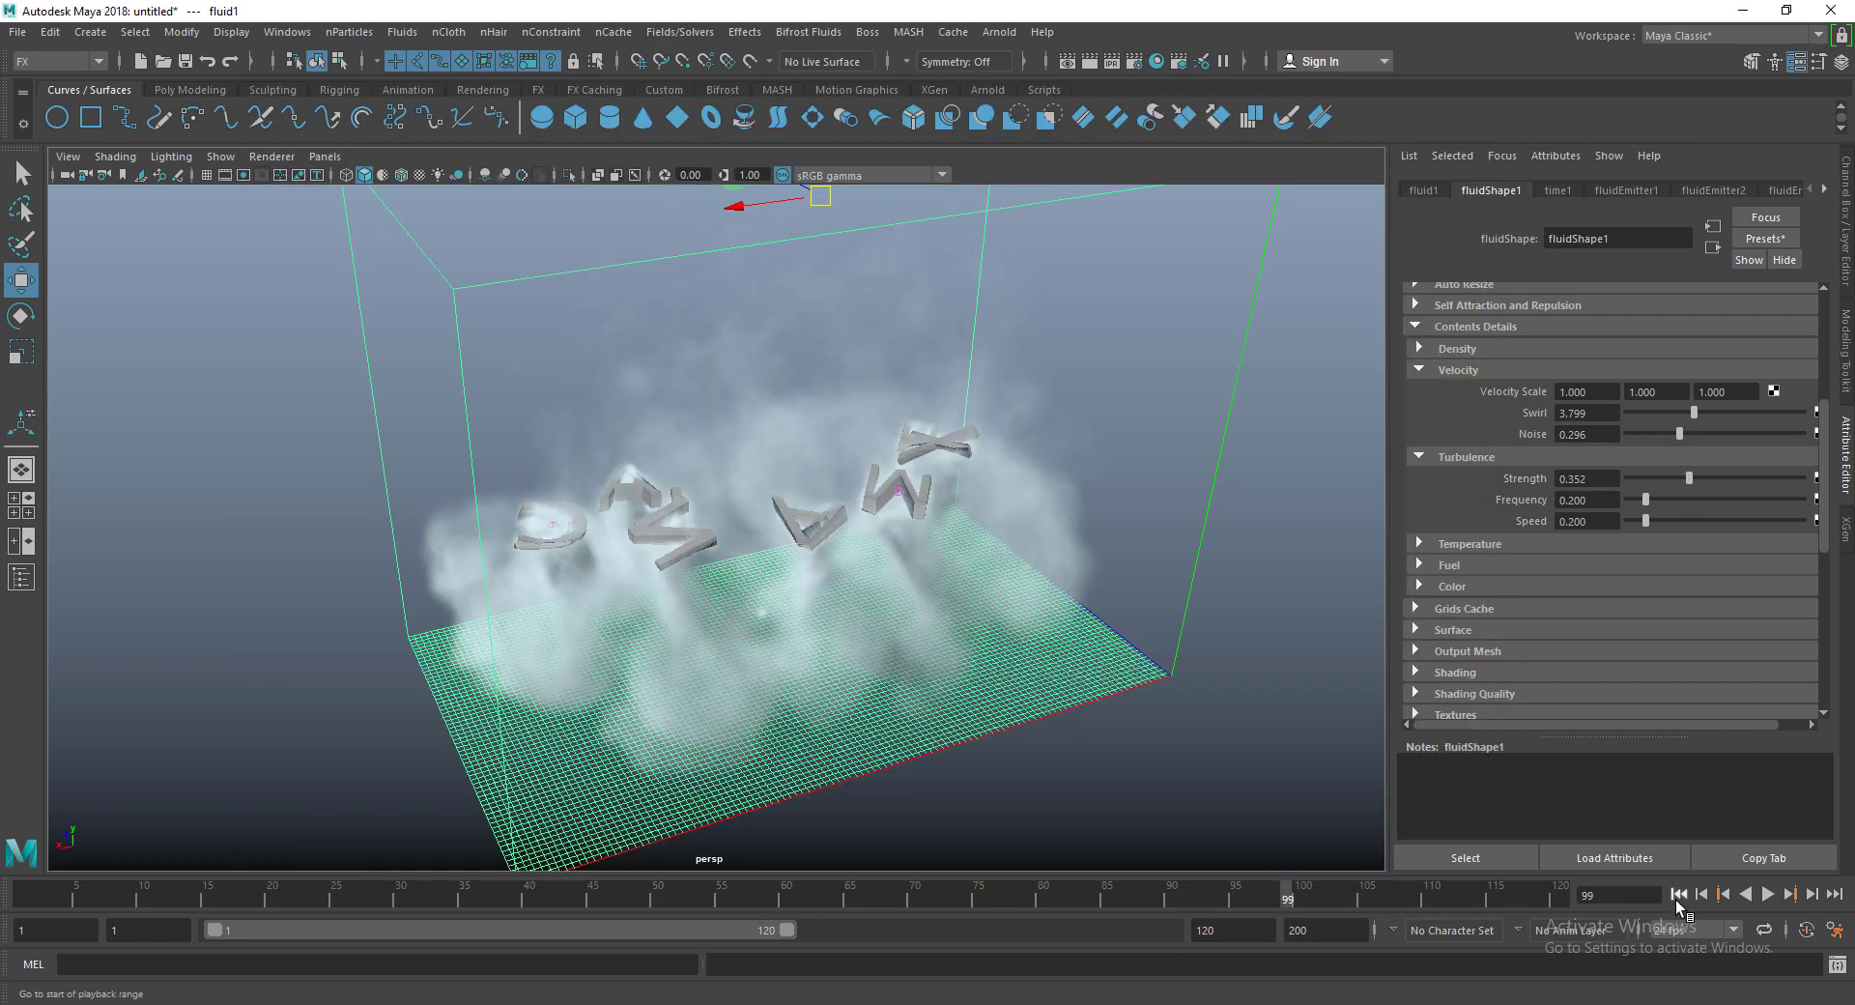
left_click(1678, 894)
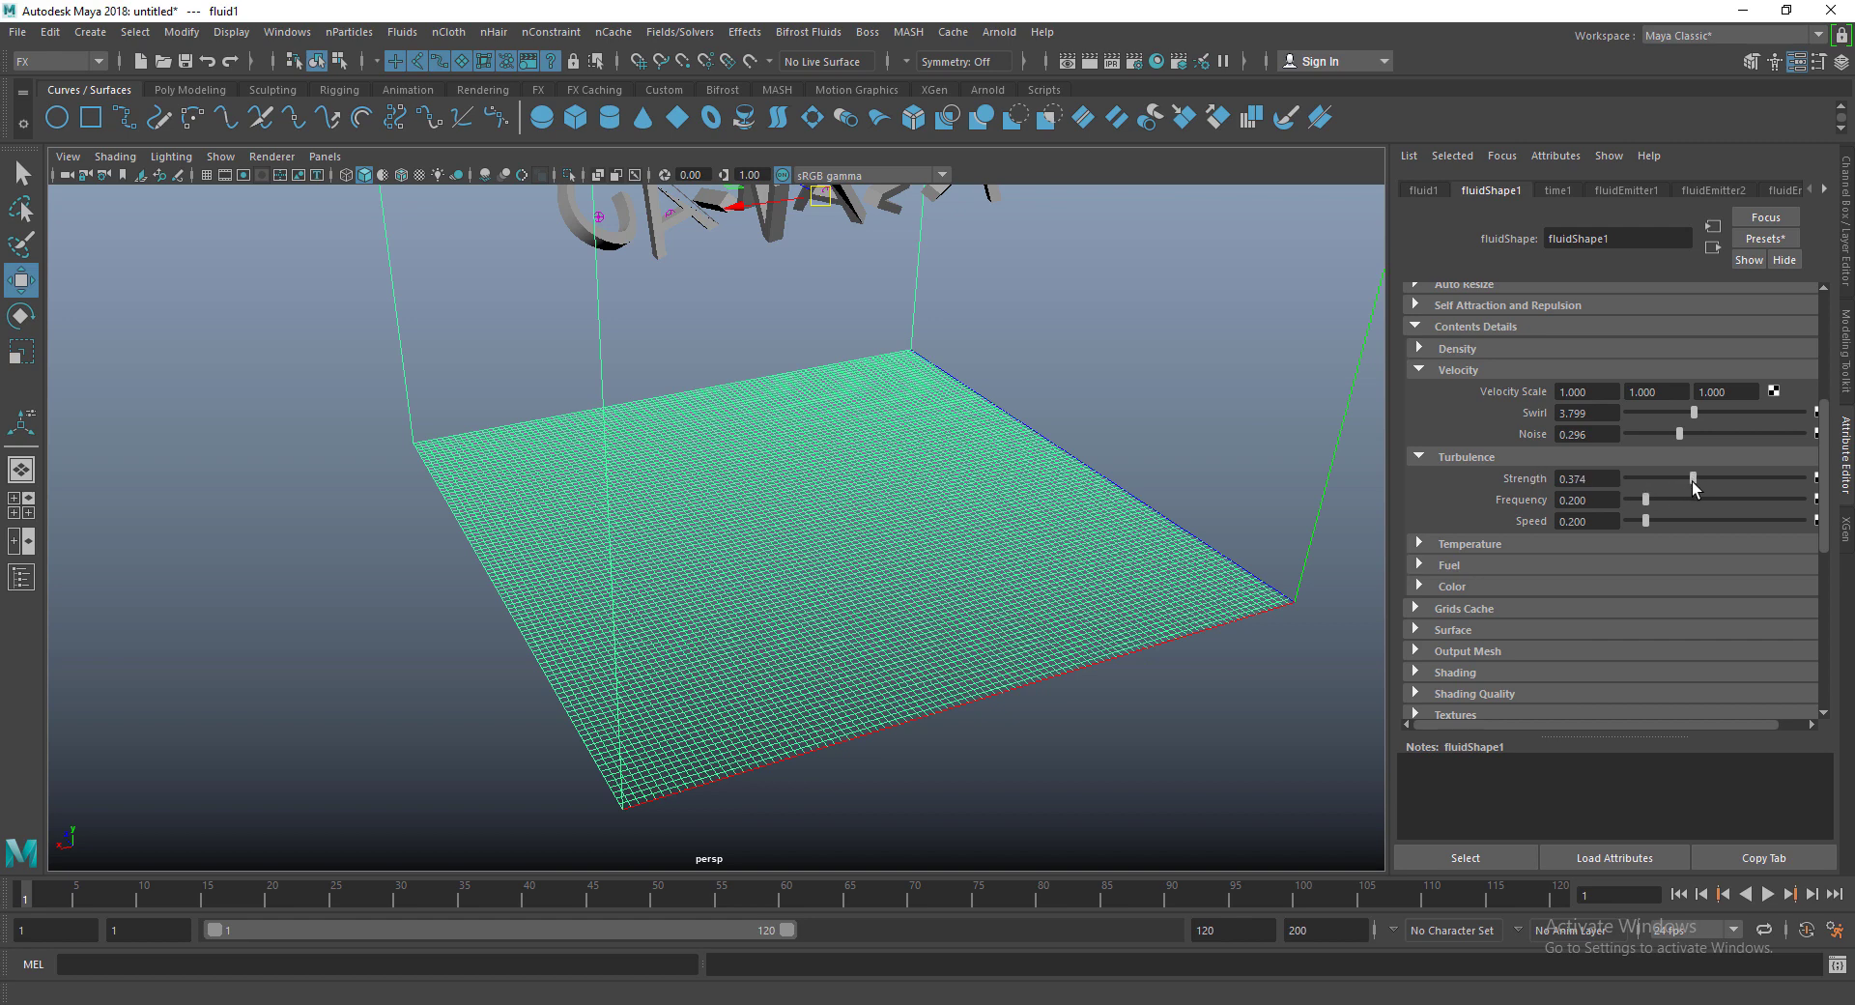
left_click(1767, 893)
scroll(985, 440, "down", 5)
scroll(985, 439, "up", 2)
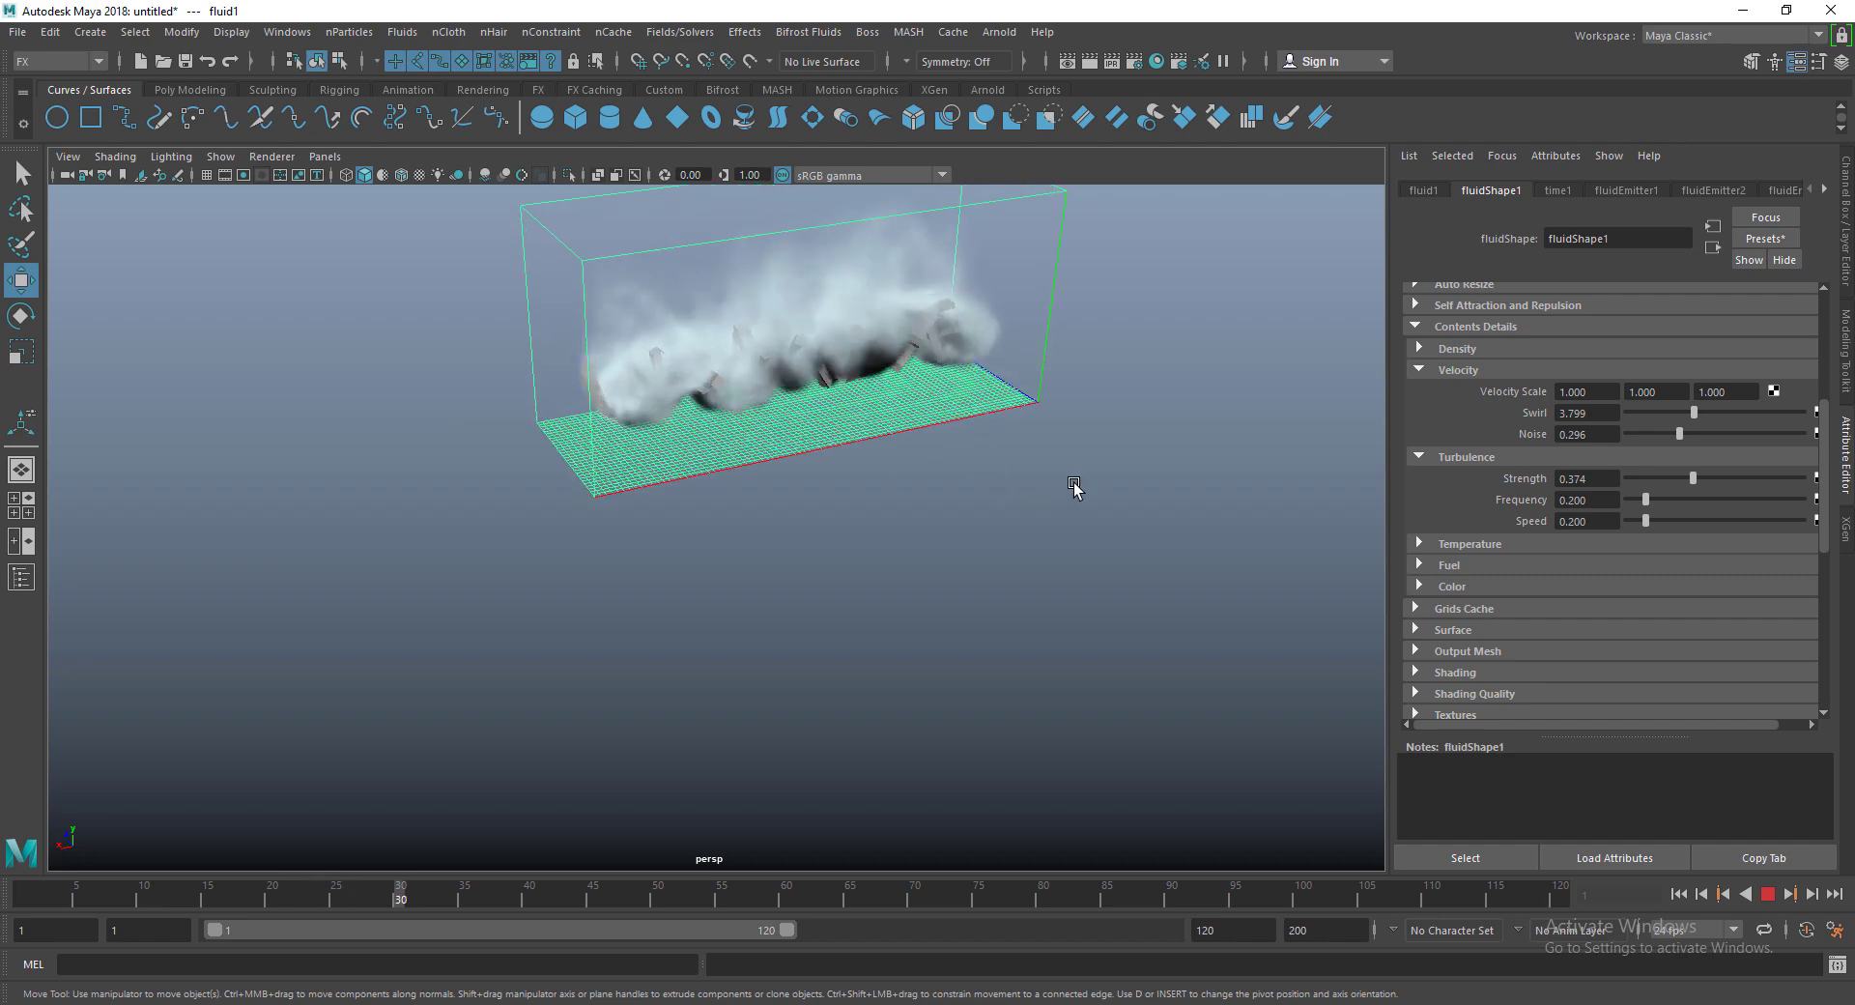
scroll(985, 485, "up", 2)
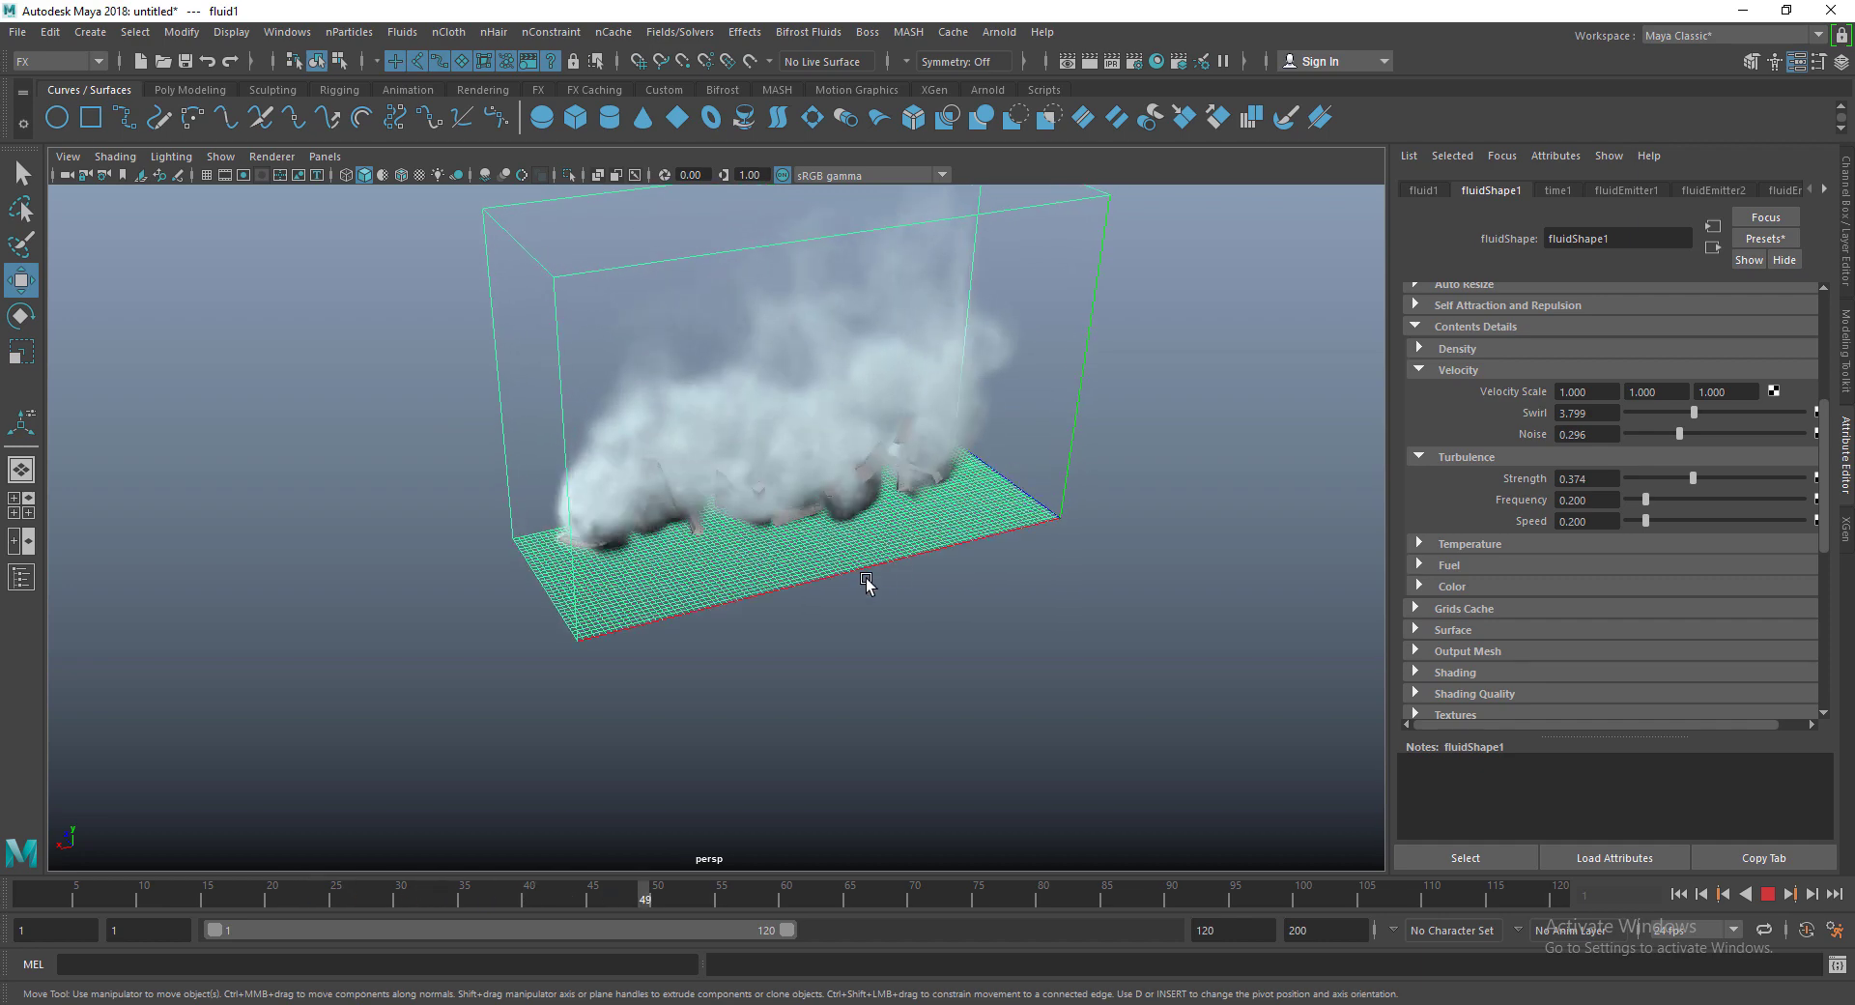
left_click_drag(716, 612, 969, 628, "alt")
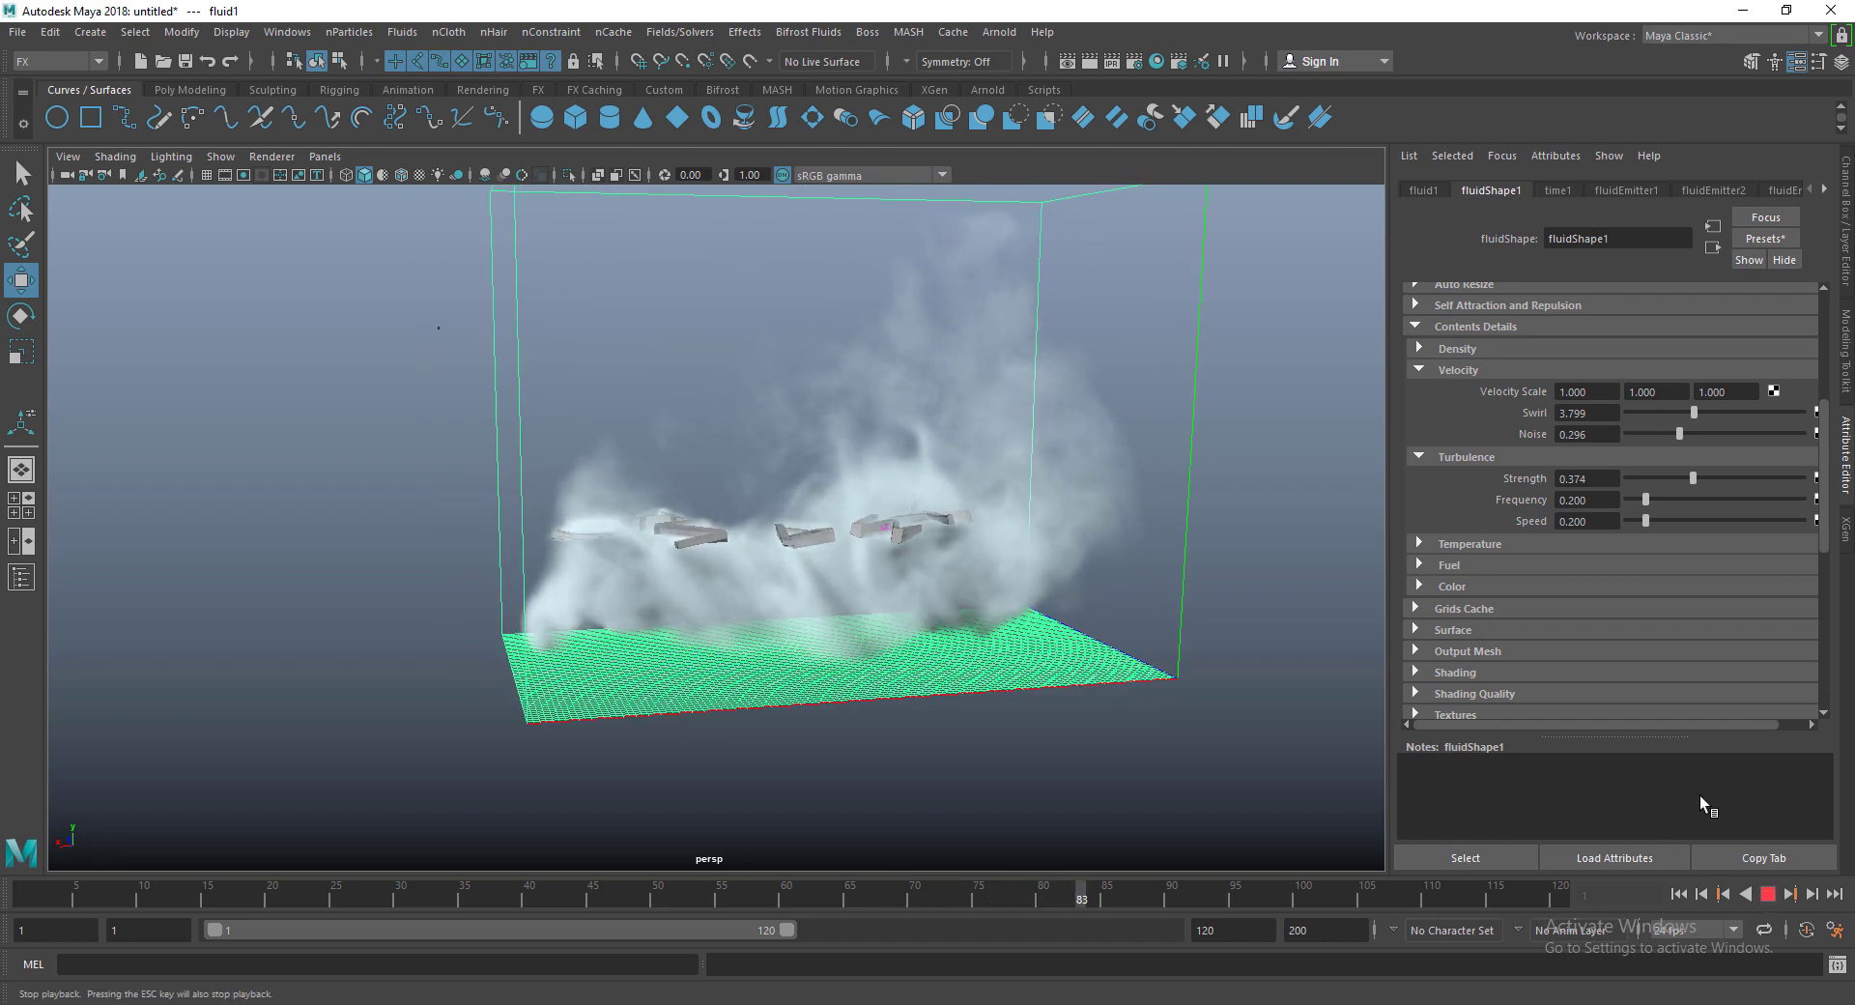
key("Escape")
Step: Expand the Density group and set the Density Scale to about 0.637
scroll(1575, 547, "up", 3)
left_click(1504, 414)
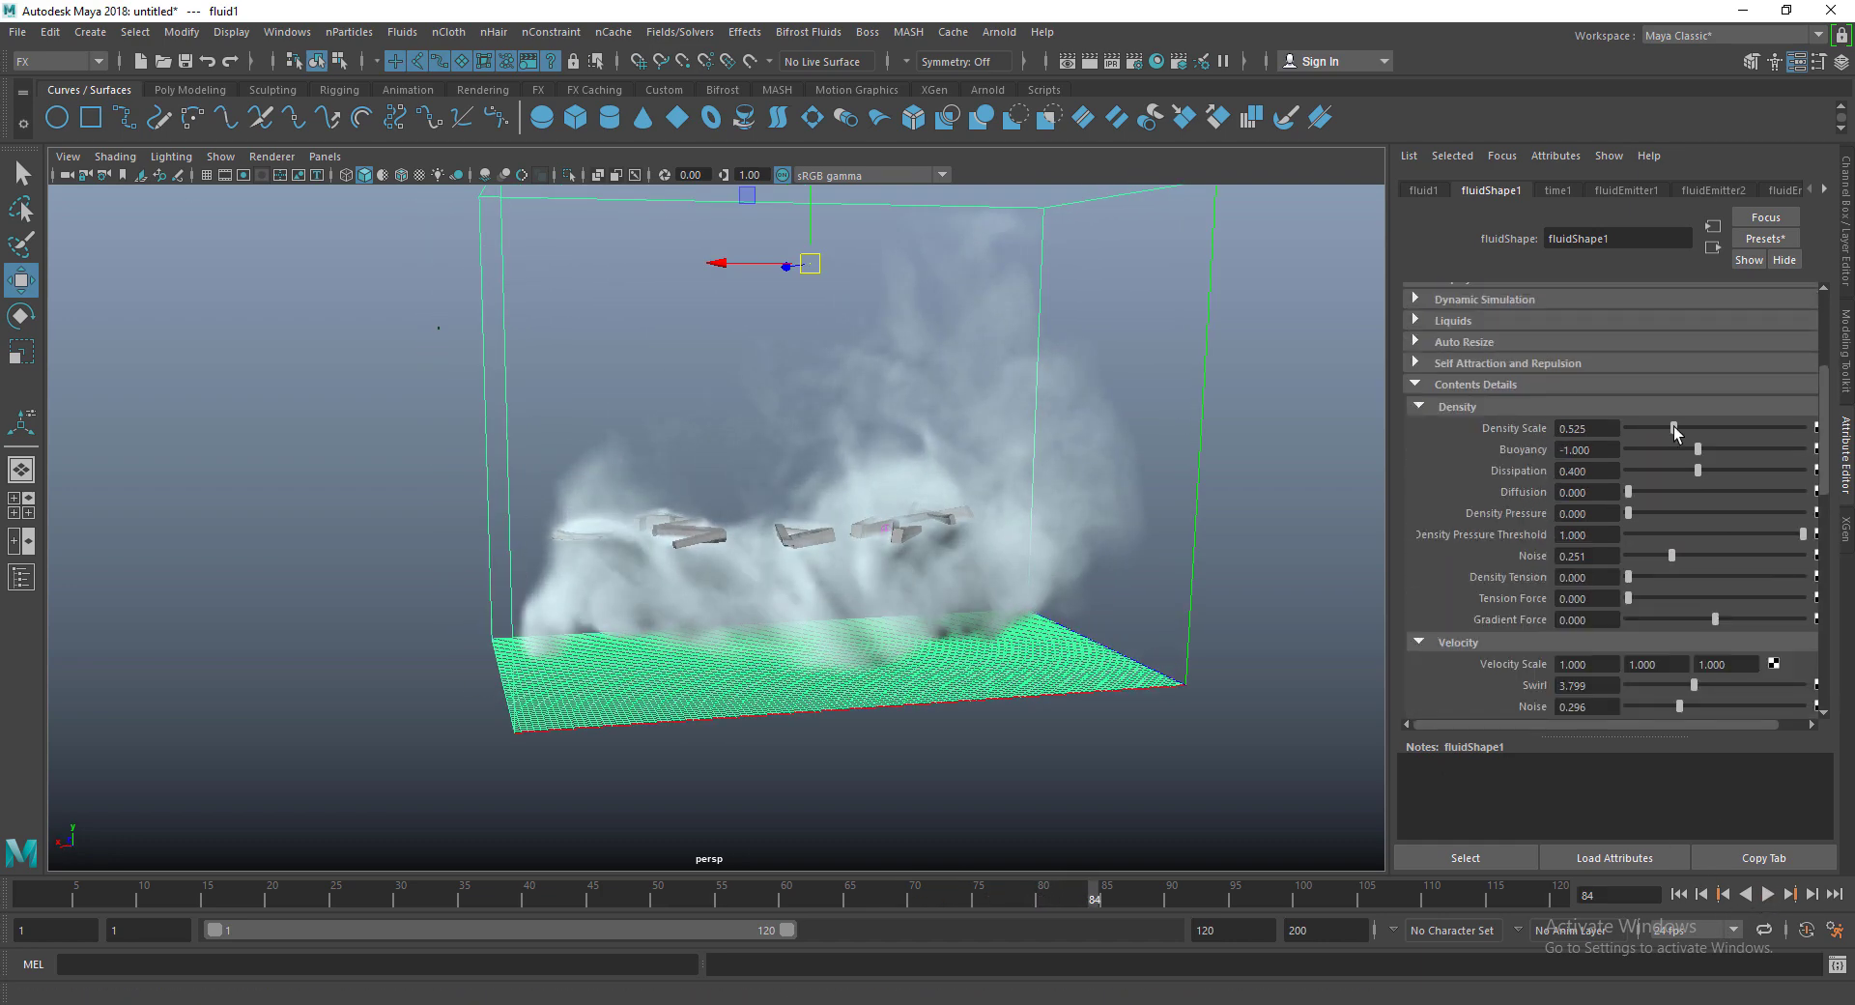
mouse_move(1687, 431)
left_mouse_down()
mouse_move(1702, 426)
mouse_move(1681, 414)
left_mouse_up()
Step: Expand the Shading group and lower the Transparency slightly to make the smoke thicker
scroll(1532, 503, "down", 10)
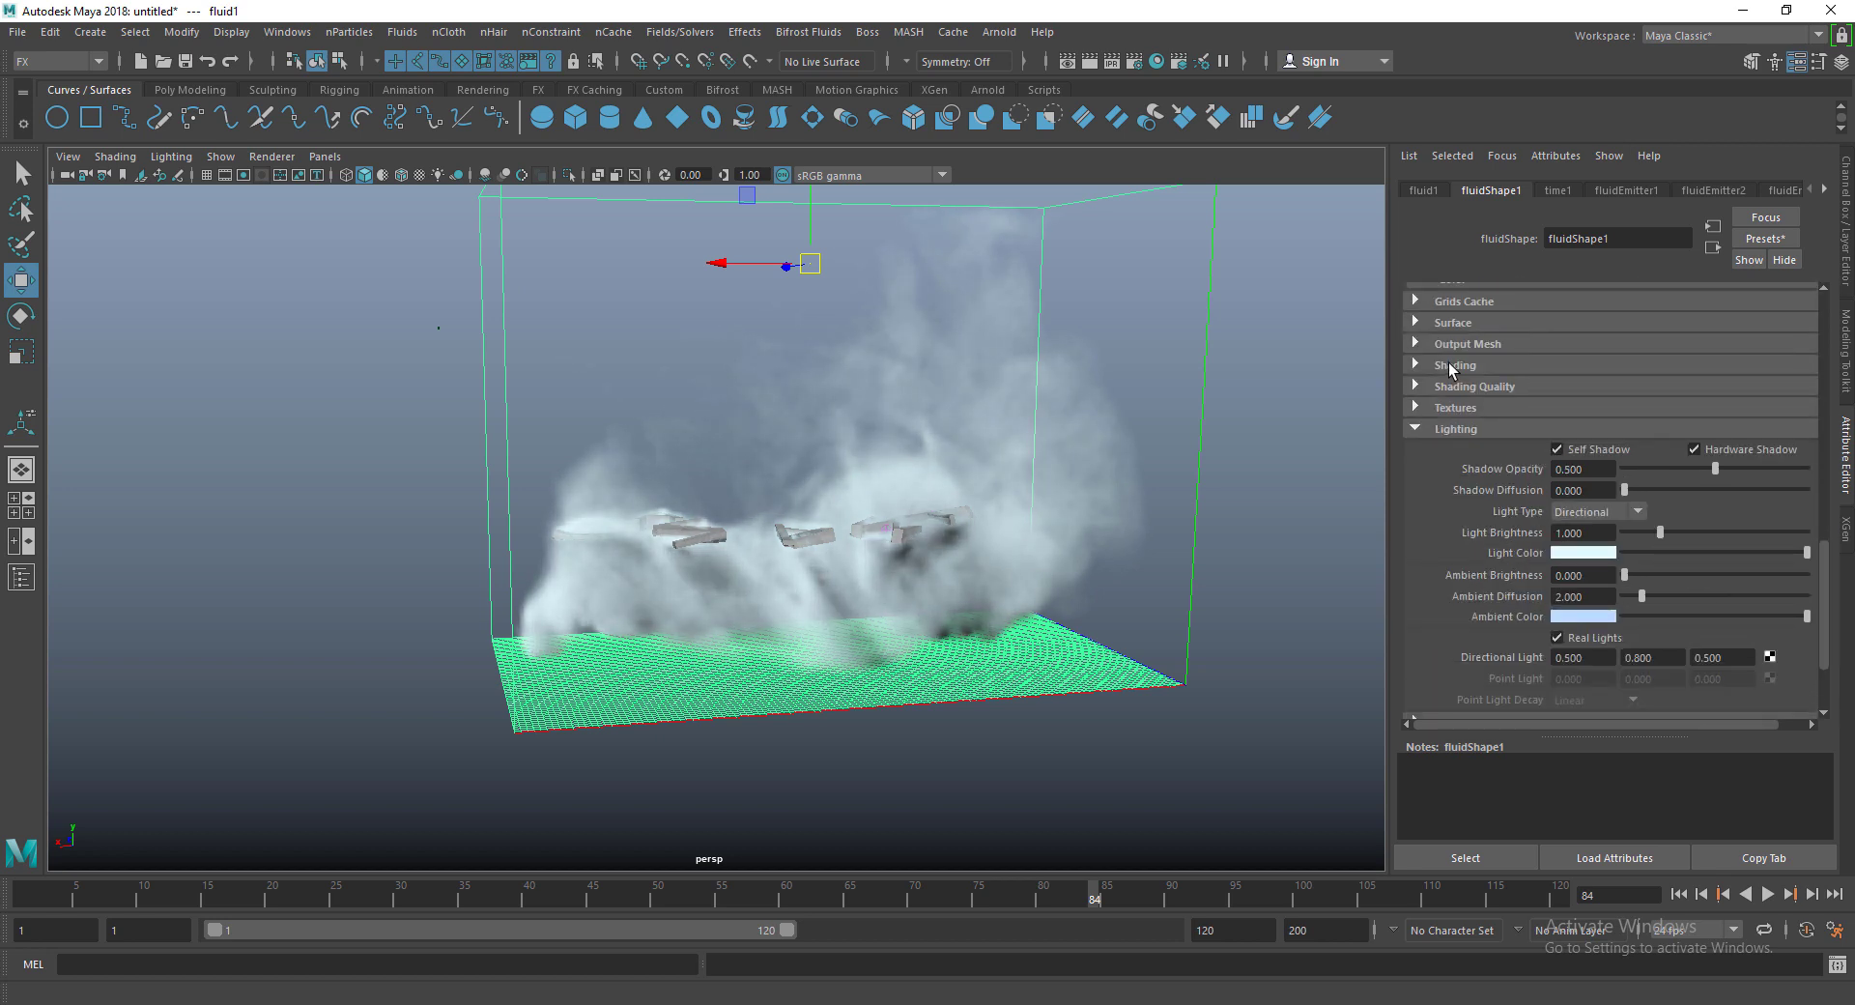
left_click(1453, 366)
mouse_move(1663, 390)
left_mouse_down()
mouse_move(1623, 385)
mouse_move(1706, 394)
mouse_move(1648, 406)
left_mouse_up()
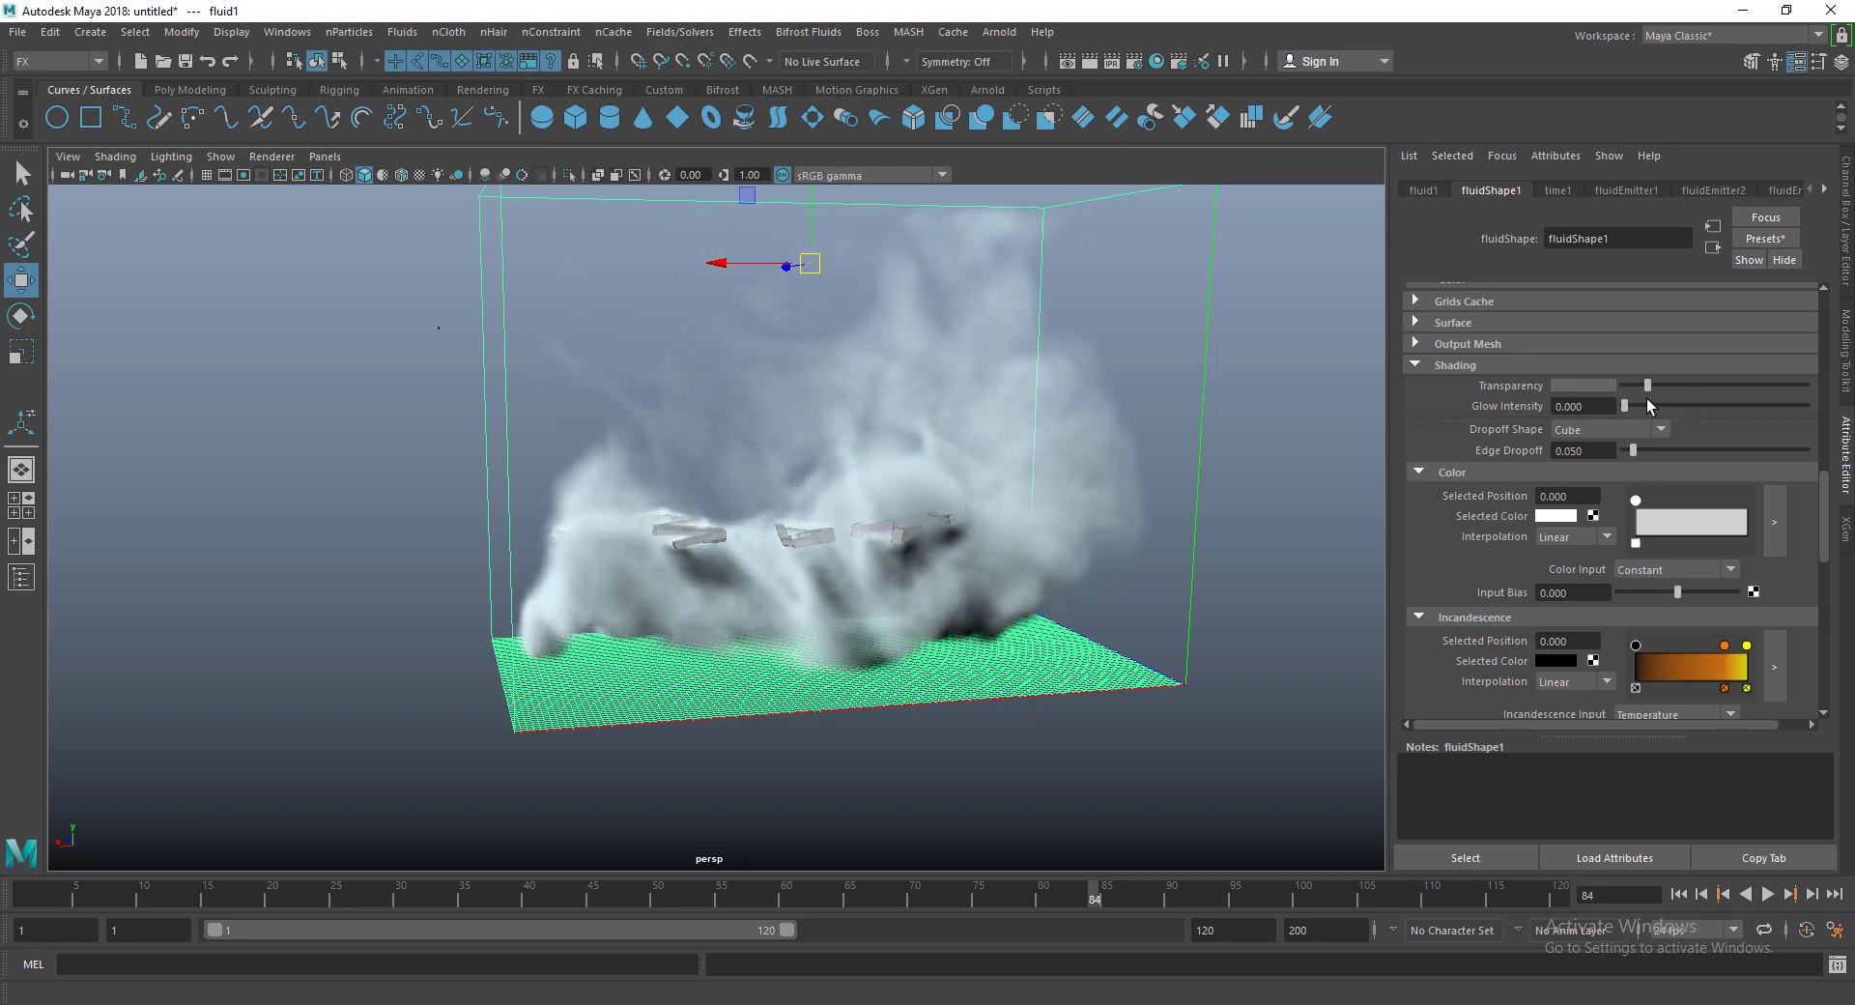
left_click_drag(825, 488, 1205, 500, "alt")
Step: Set the velocity Noise to about 0.335 and the density Noise to about 0.419
scroll(1541, 523, "up", 6)
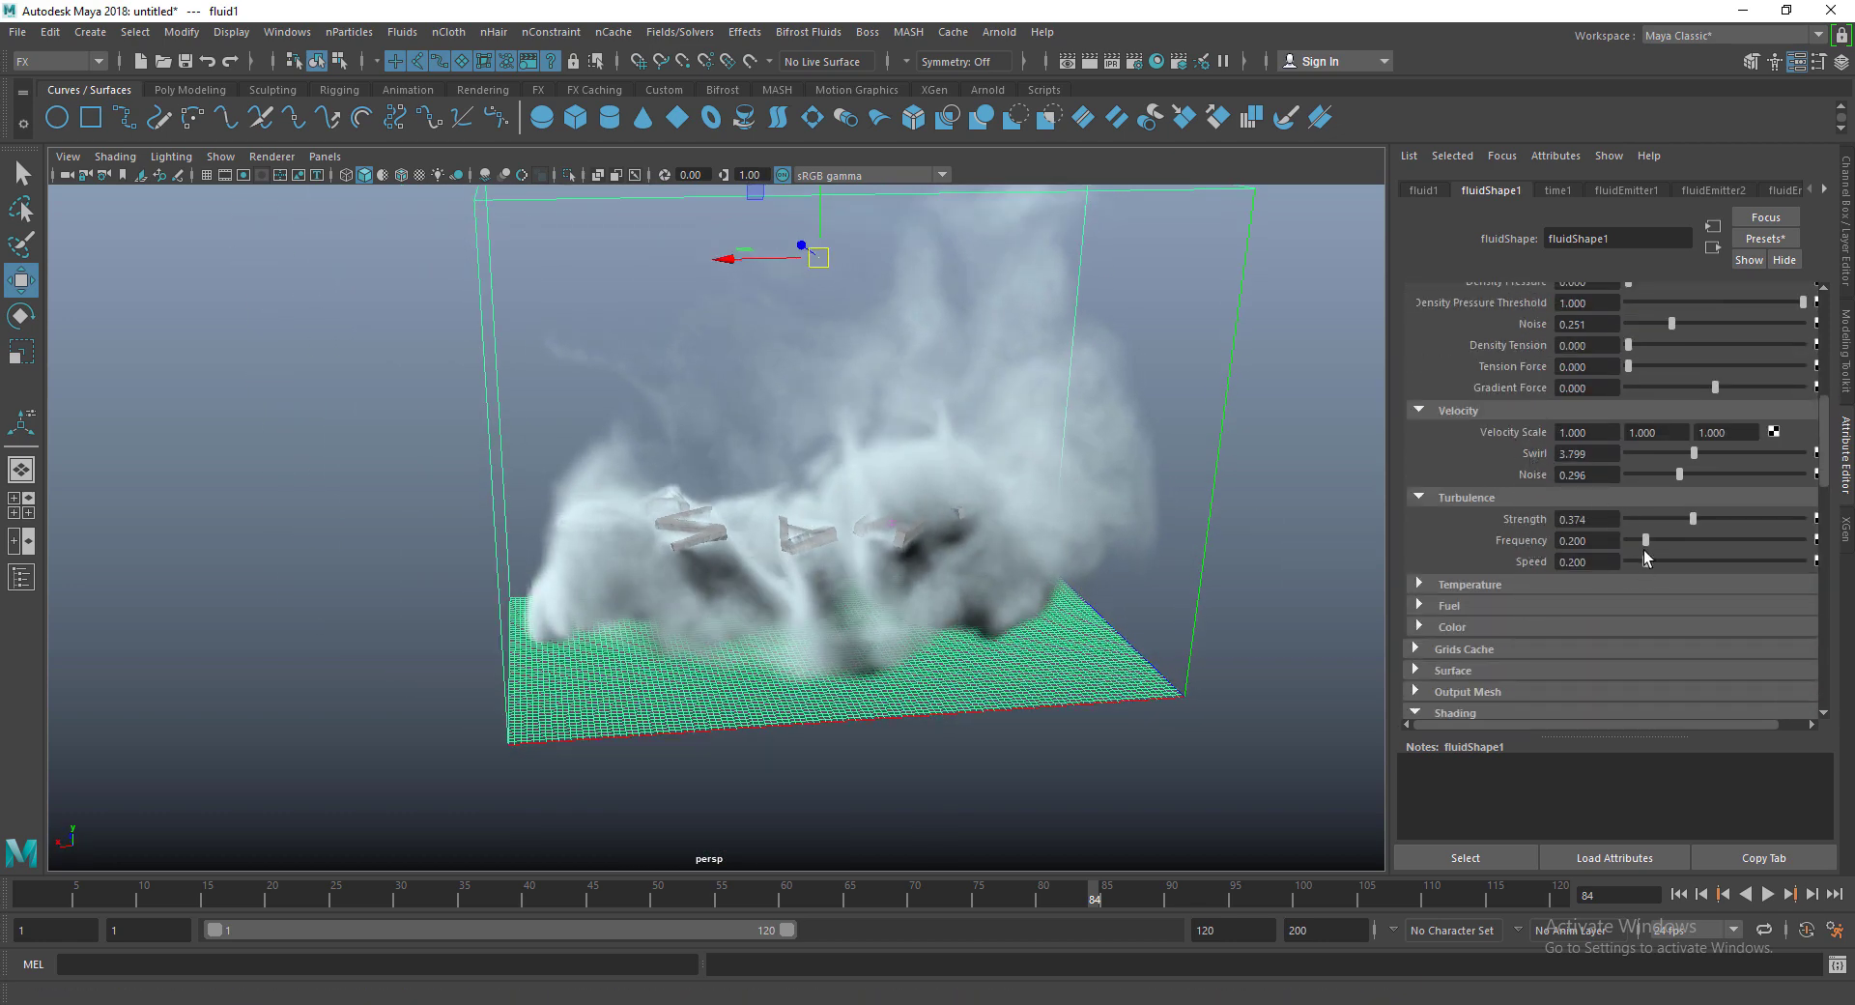
scroll(1545, 534, "up", 3)
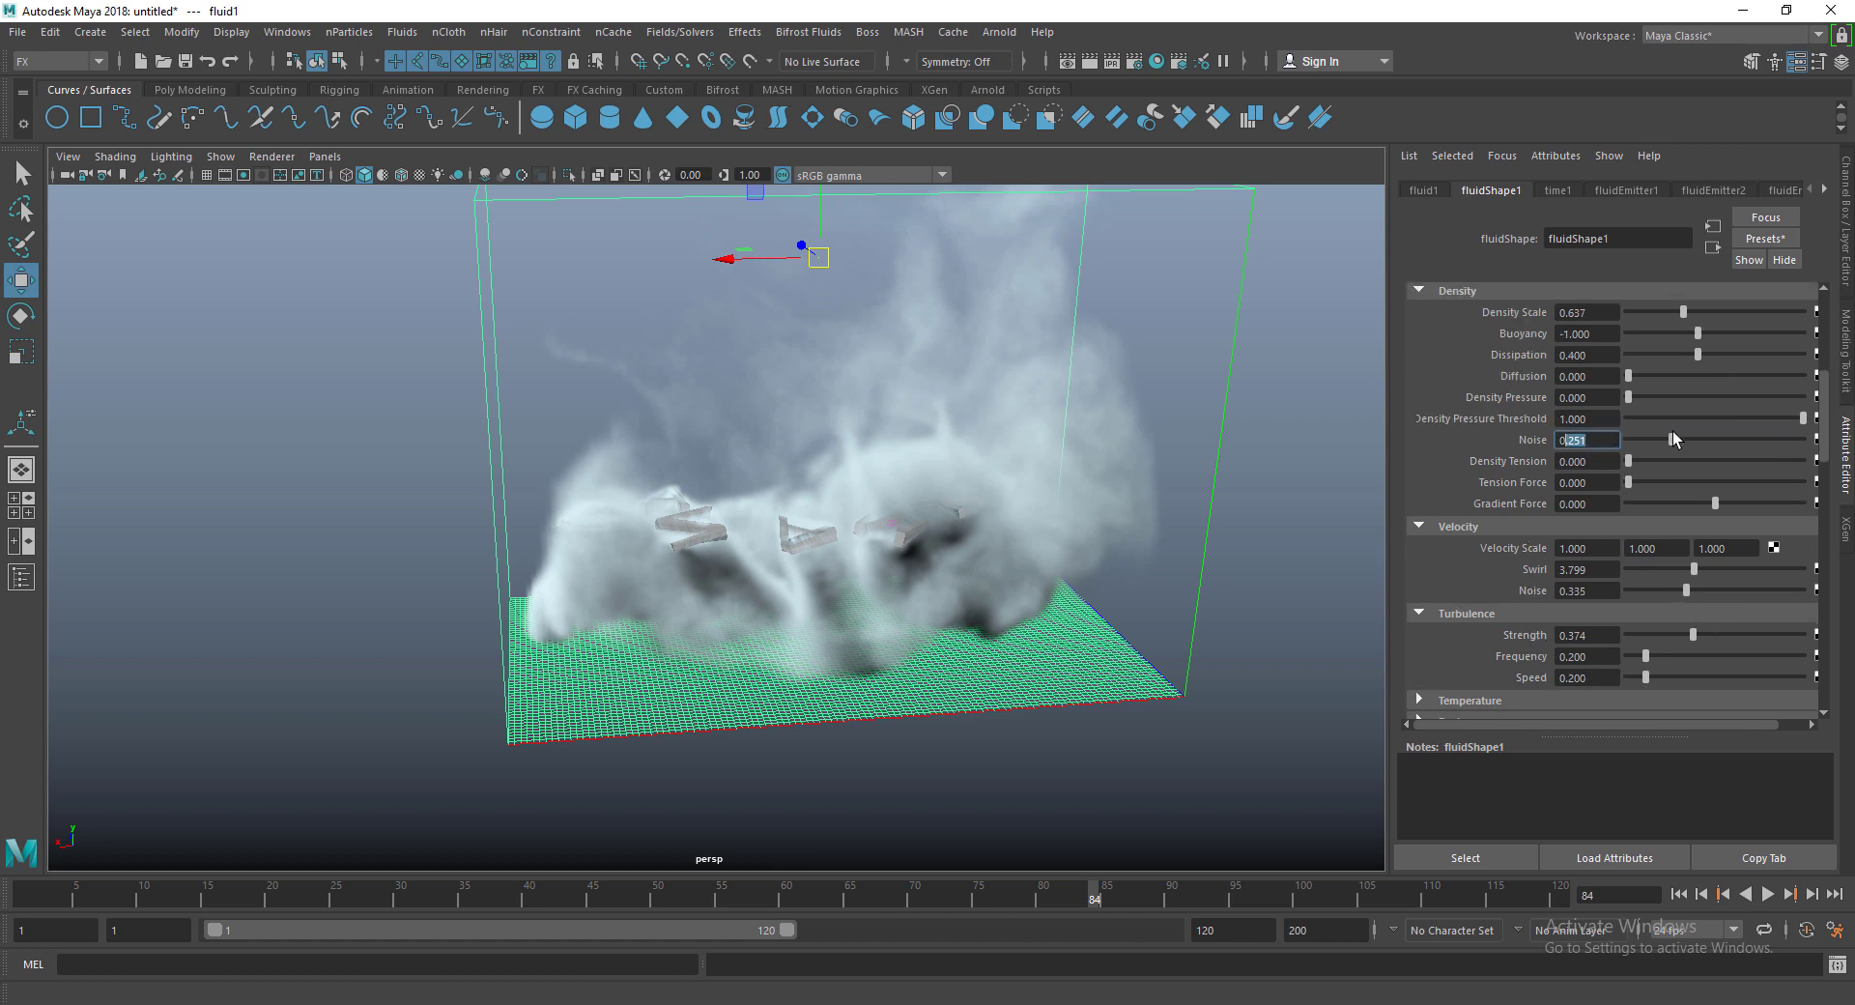
left_click_drag(1672, 438, 1700, 439)
Step: Replay the simulation from the start, examine the noisier smoke, and stop at frame 75
left_click(1682, 896)
left_click(1767, 894)
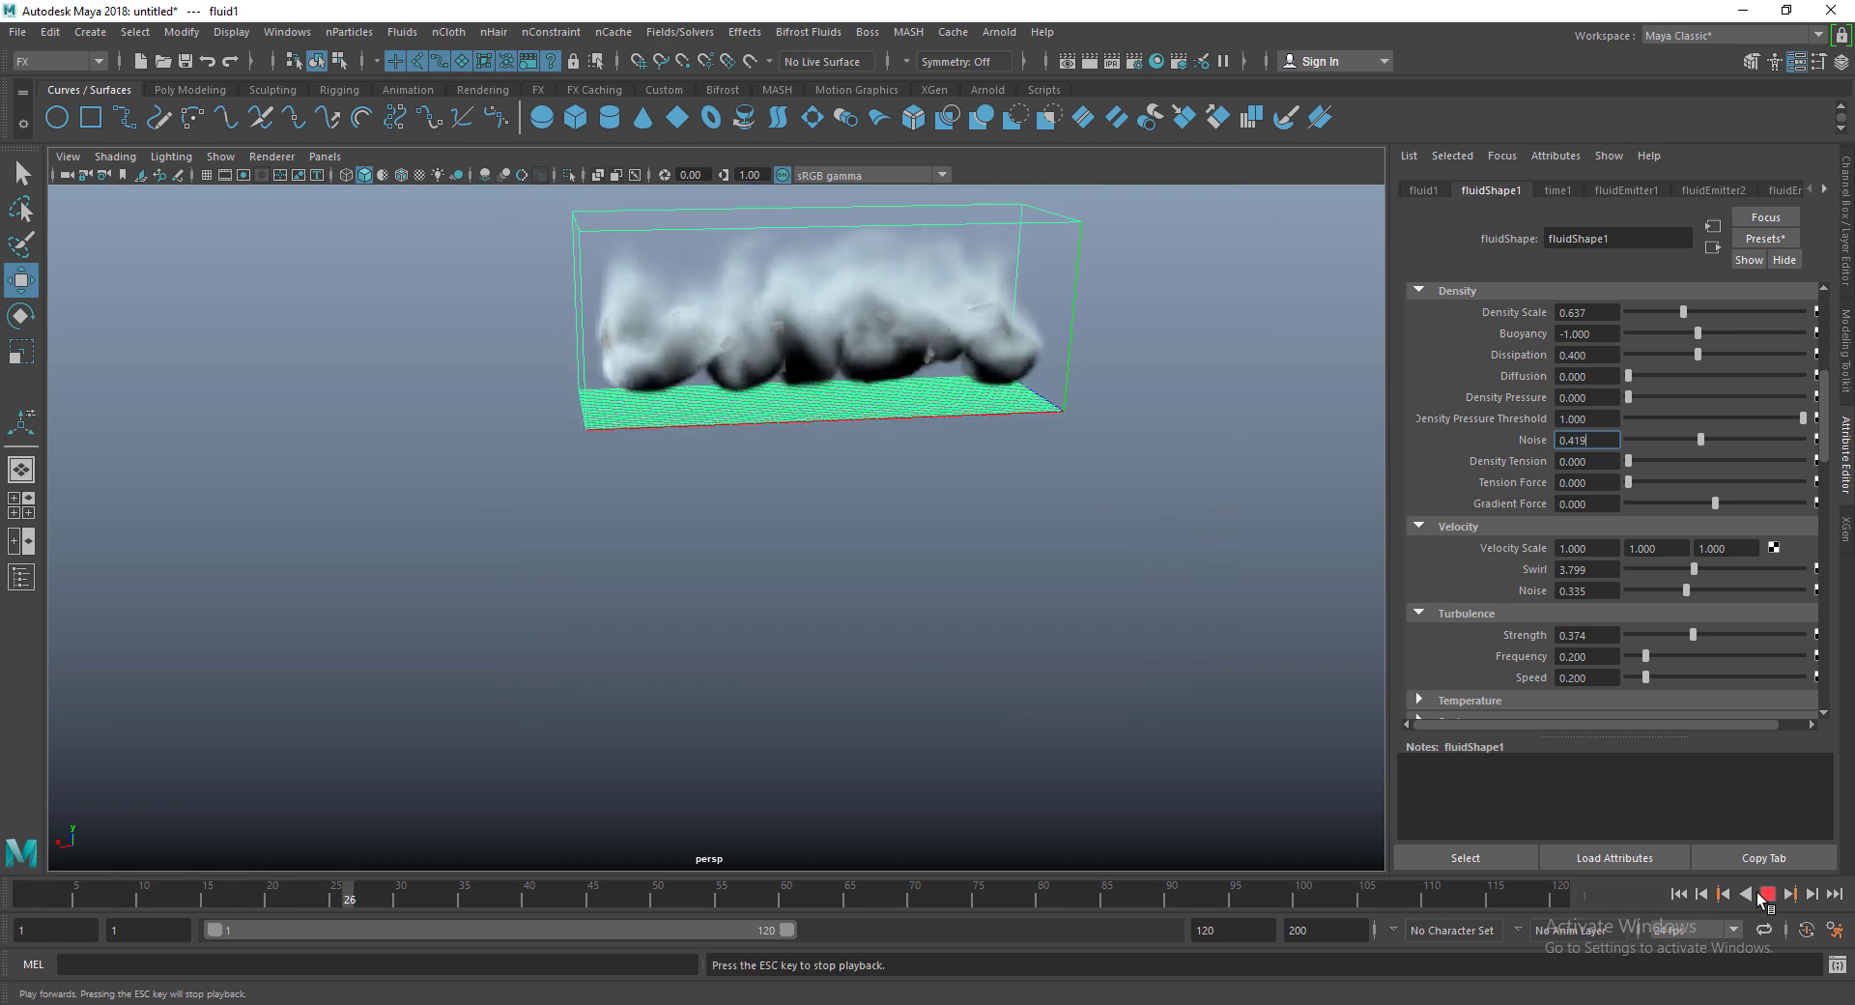
left_click_drag(895, 625, 786, 686, "alt")
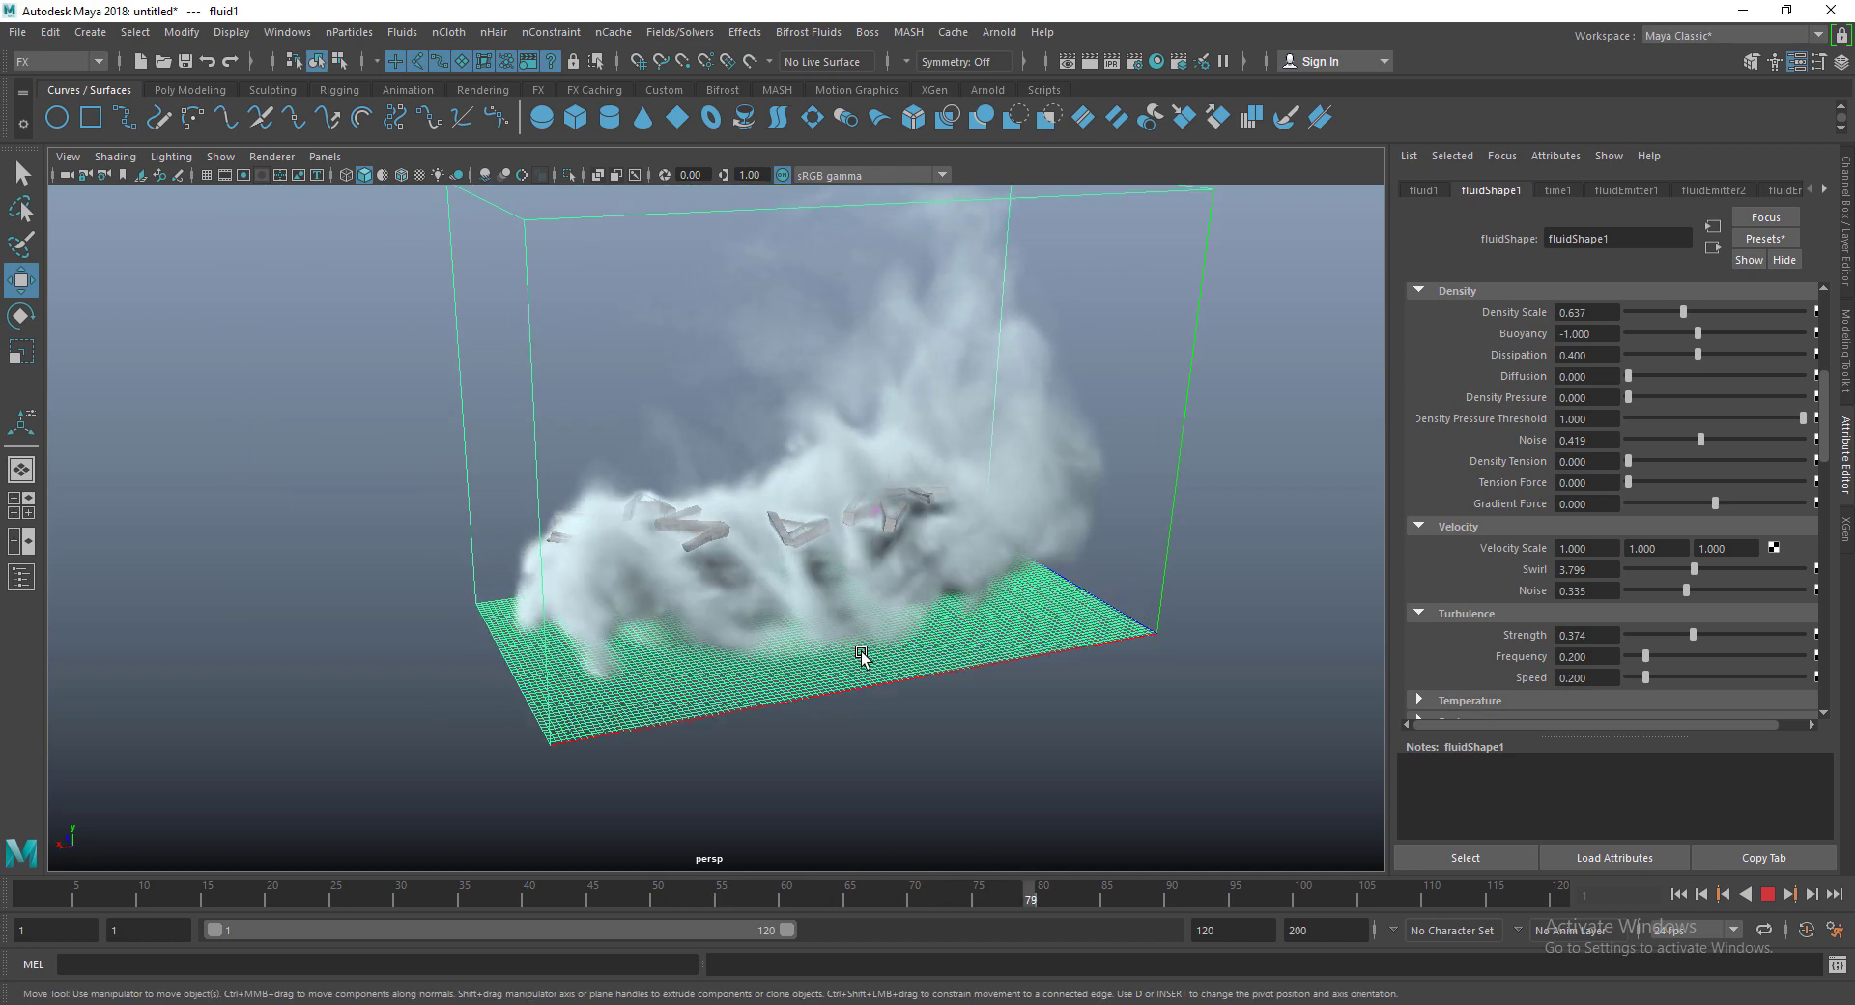
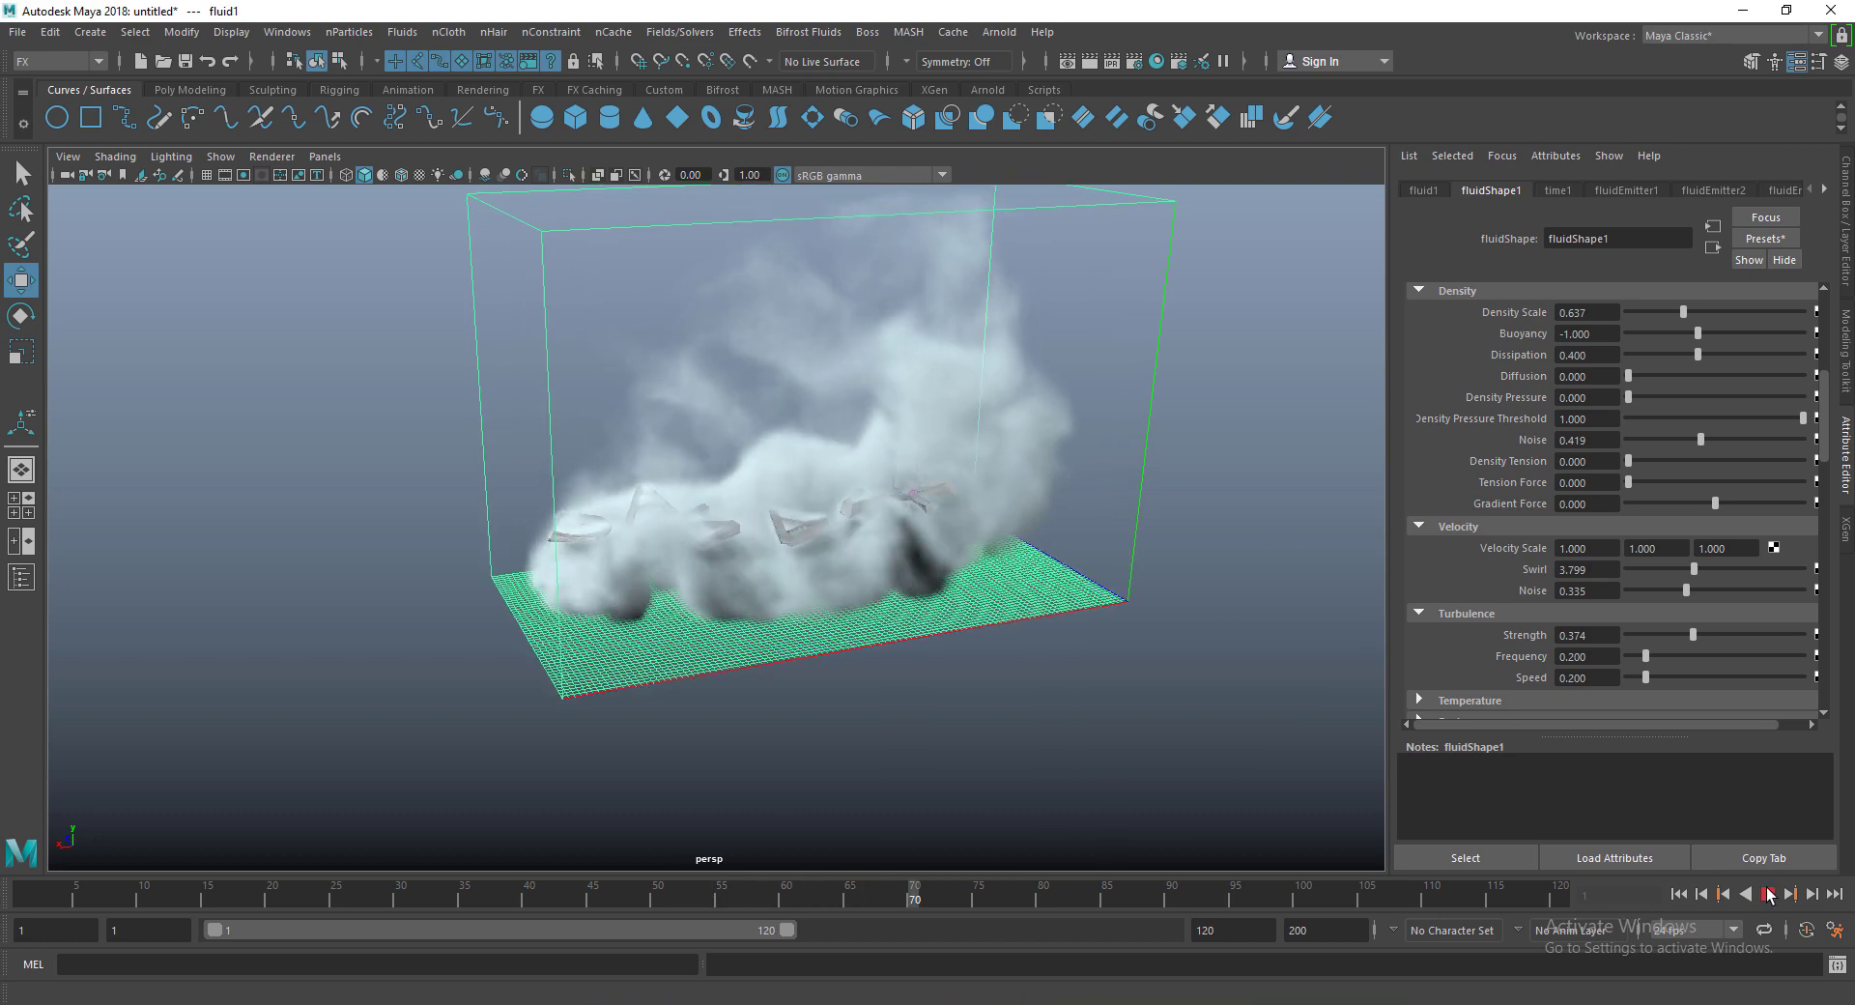
key("Escape")
Step: Look over the fluid's shading and turbulence settings and compare the smoke with the w.avi and Final_Playblast.avi clips
scroll(1607, 584, "down", 4)
scroll(1575, 601, "down", 4)
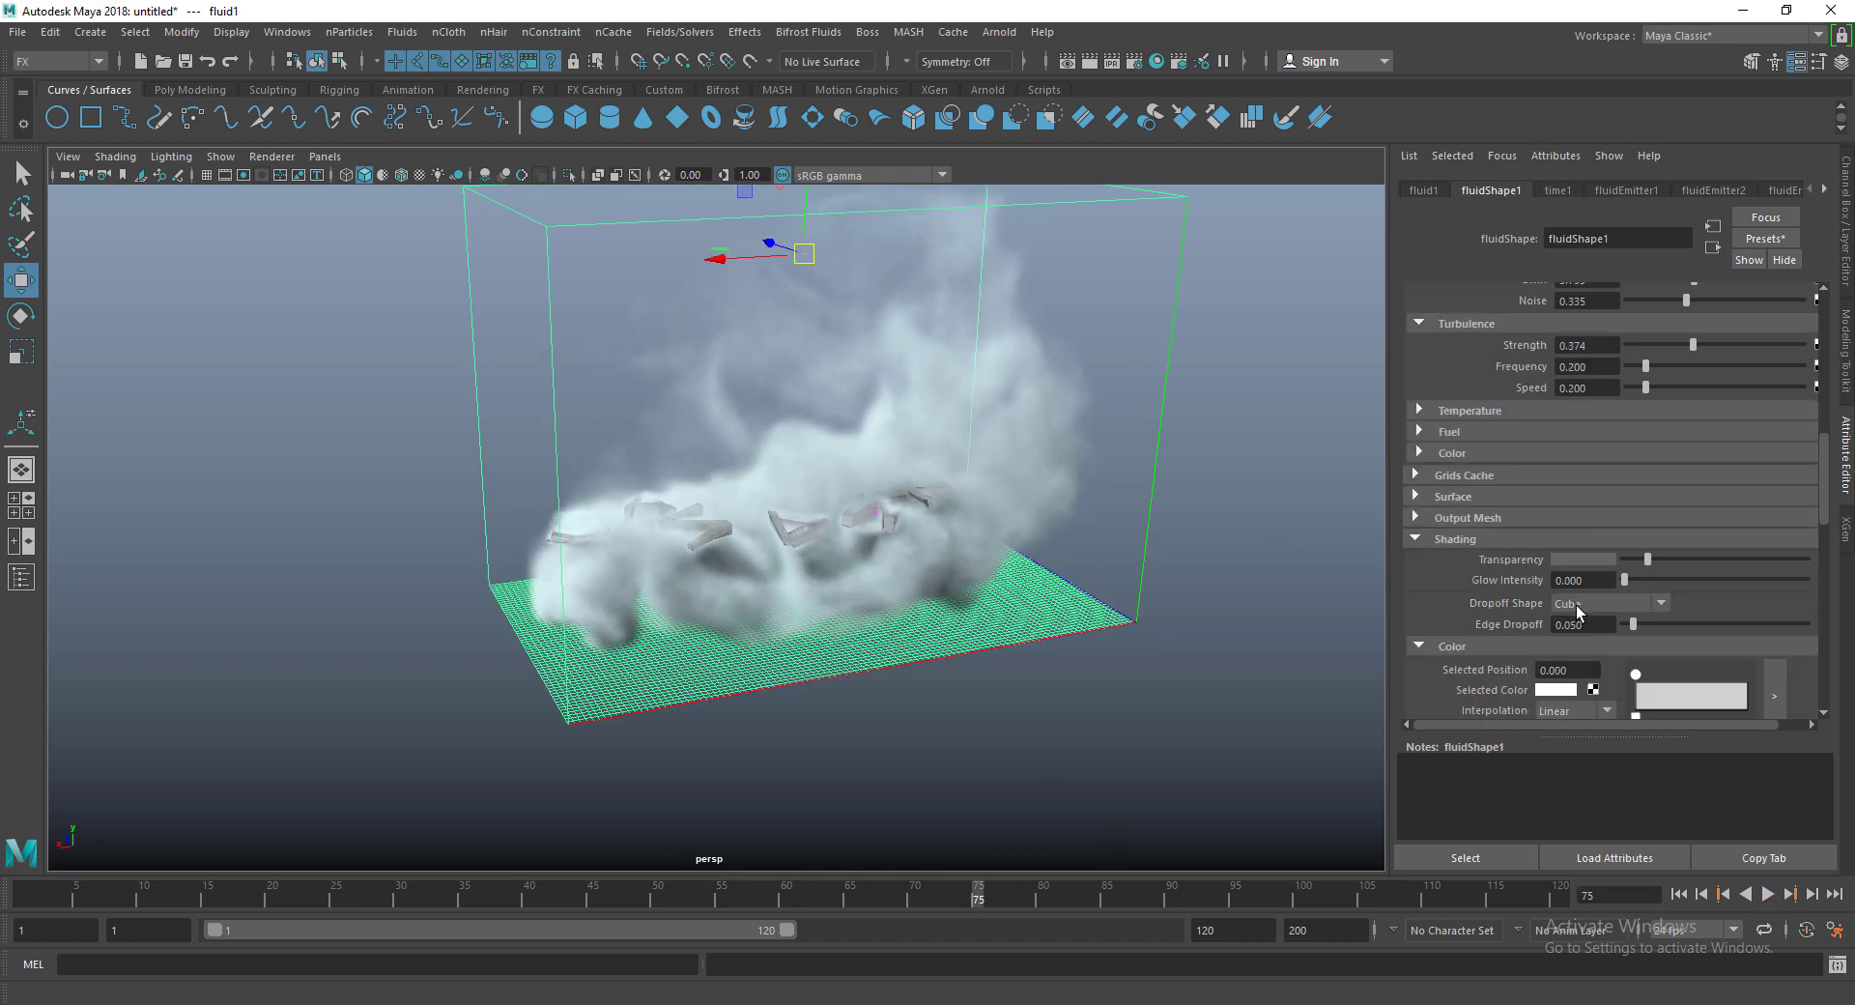
scroll(1574, 600, "up", 2)
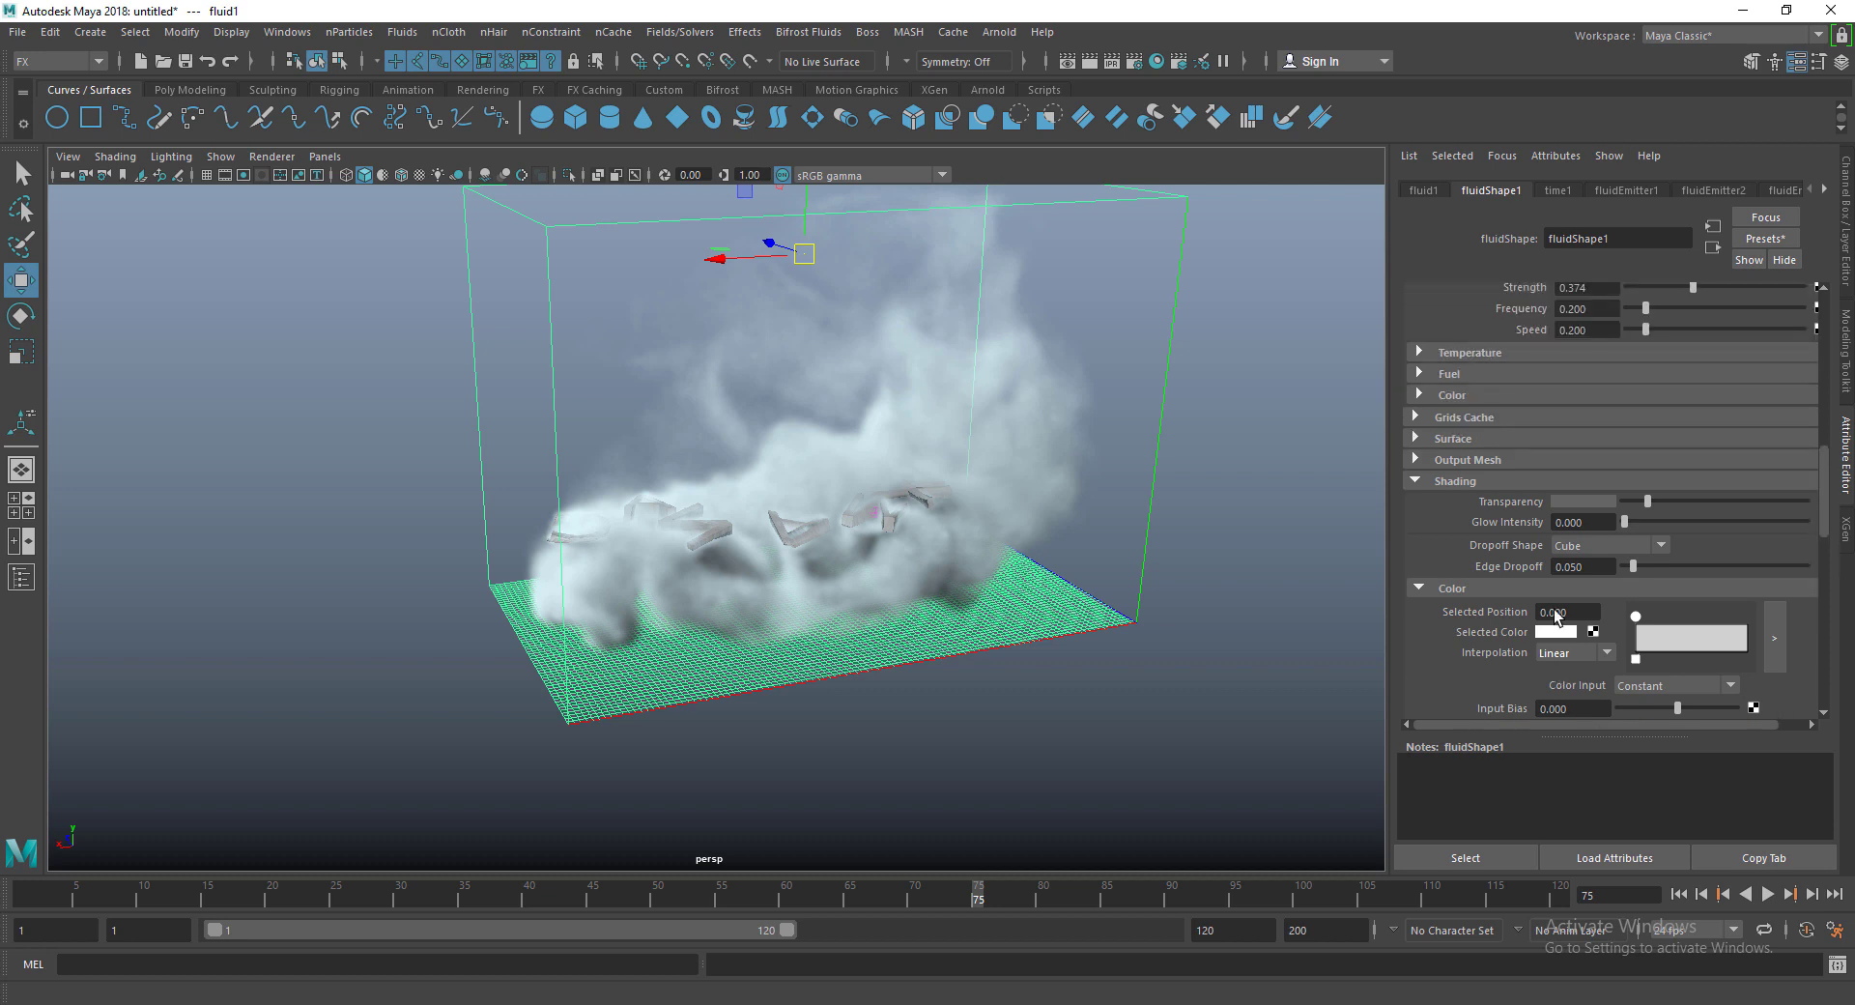
scroll(1556, 613, "up", 5)
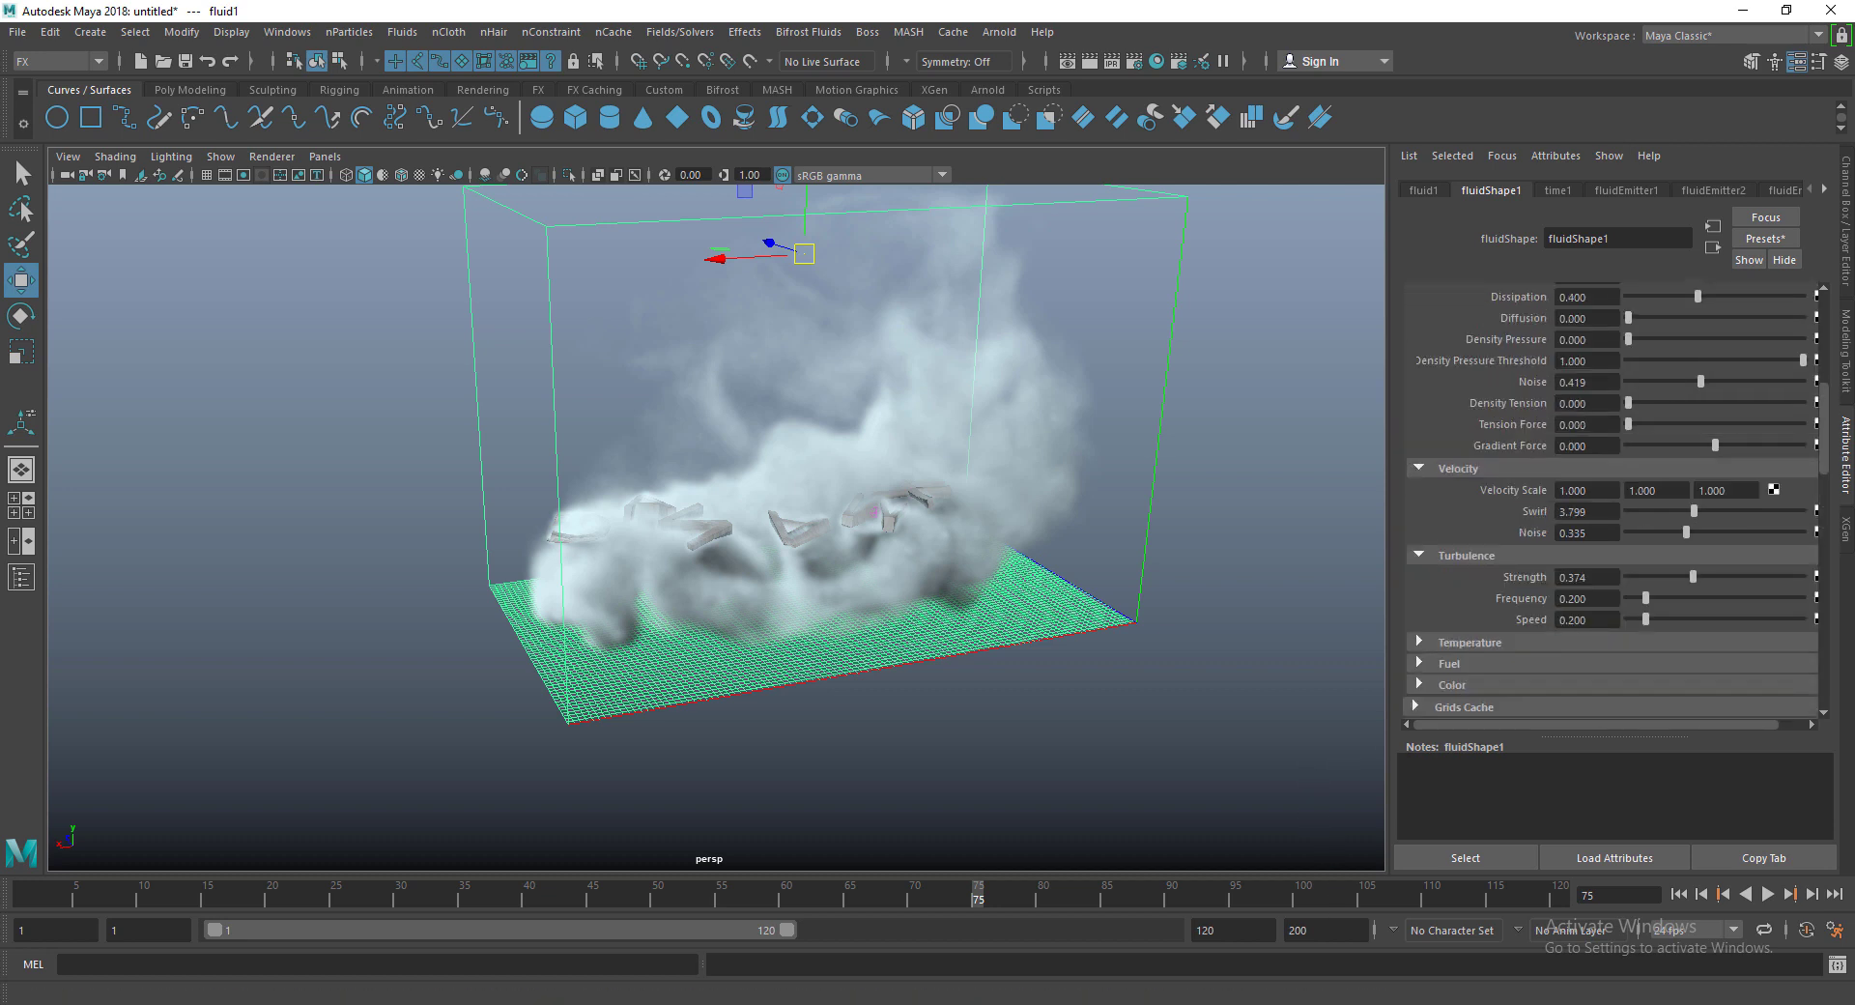
left_click(1204, 930)
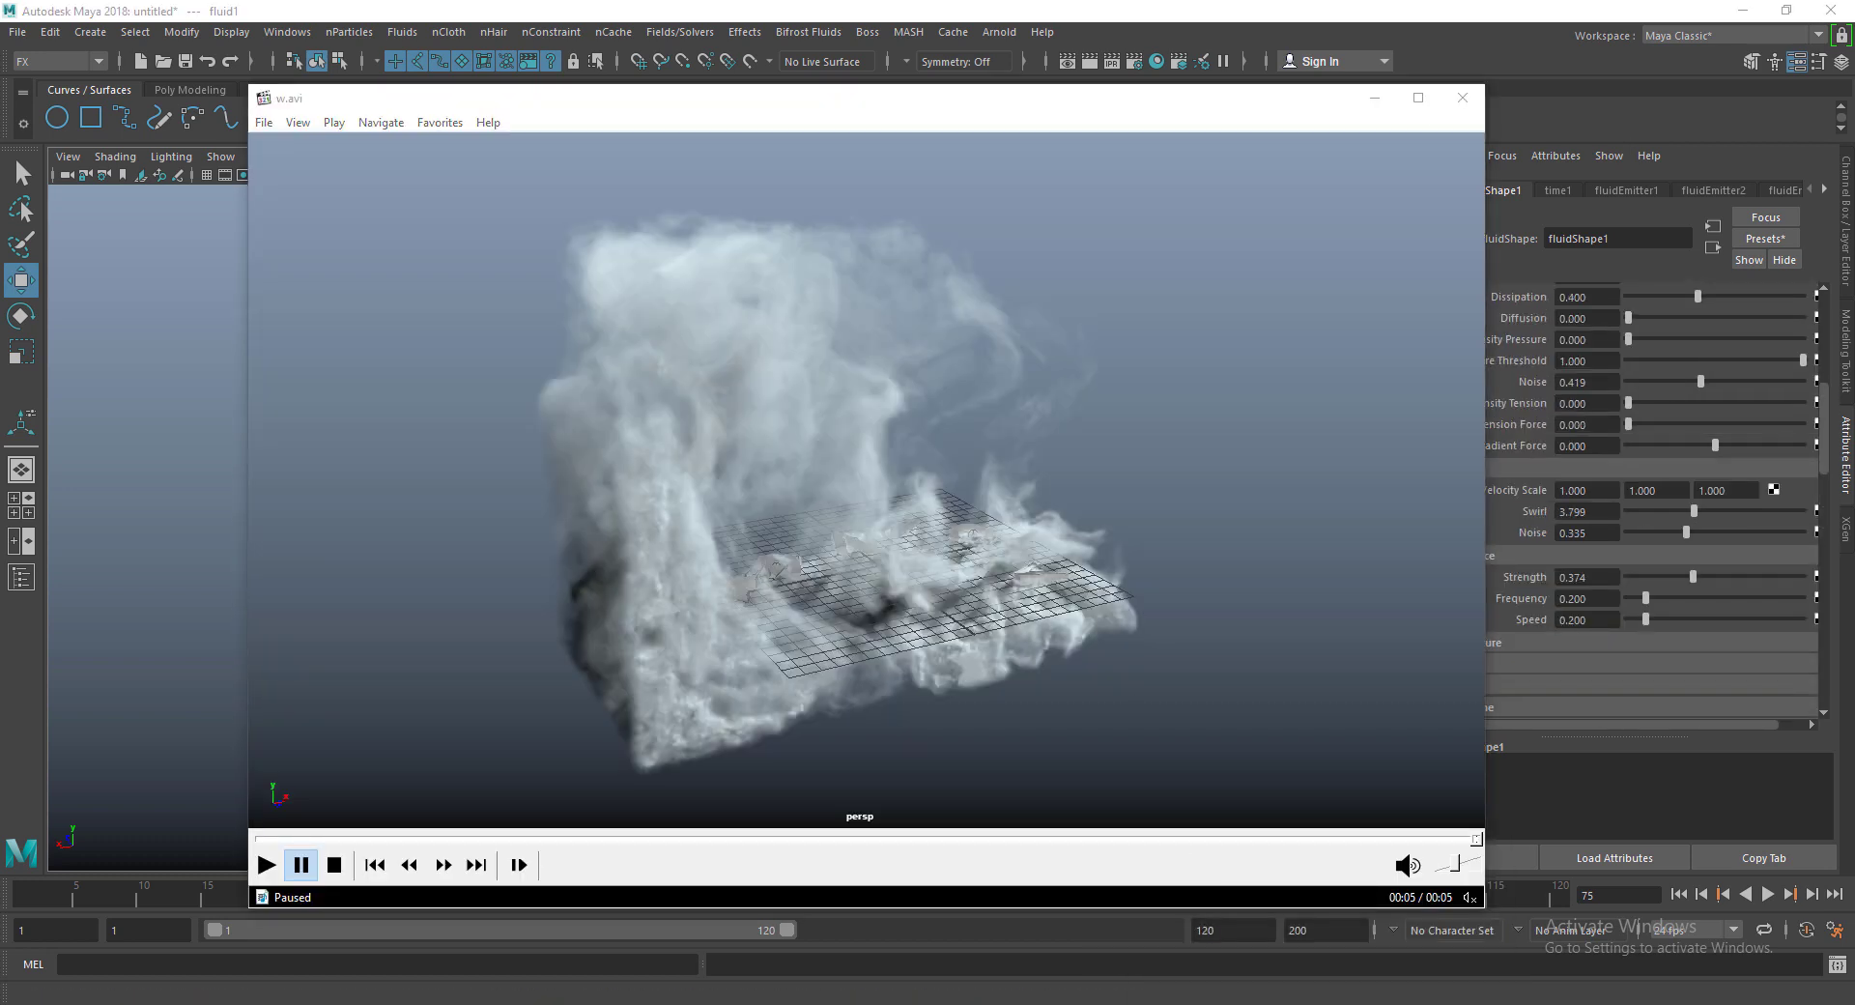
left_click(1416, 853)
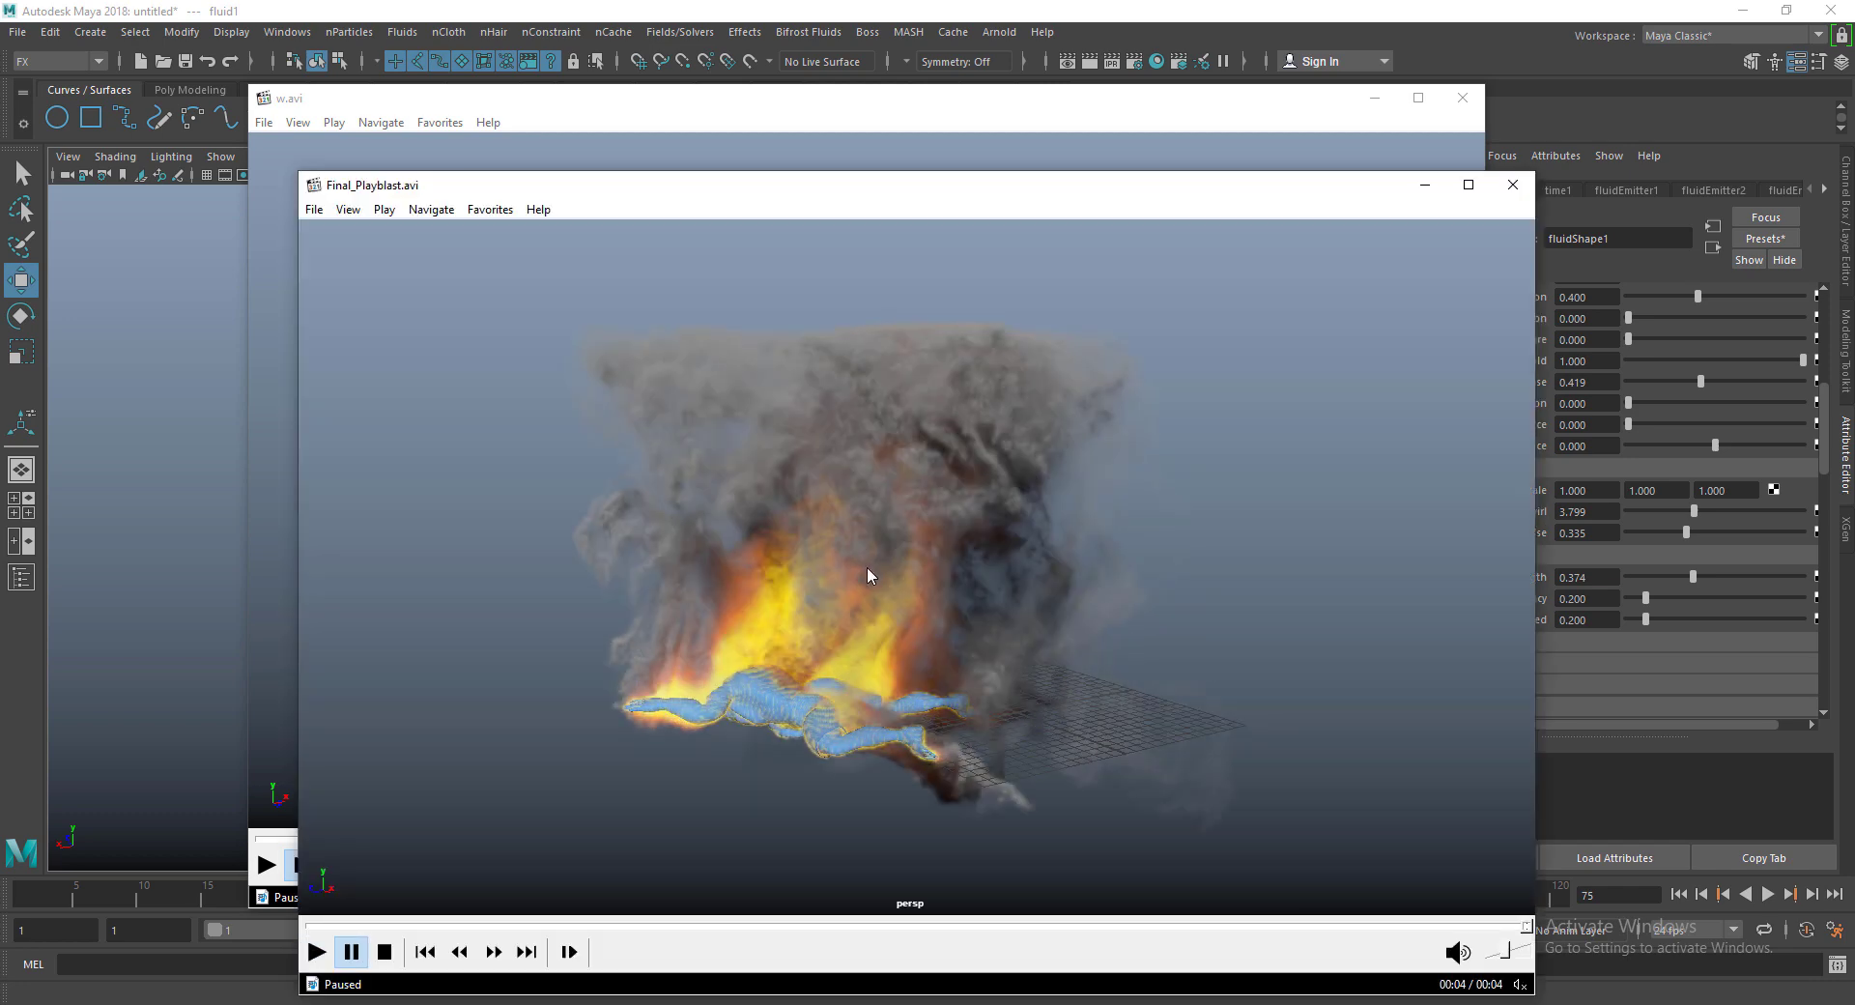
left_click(1349, 7)
Step: Set the container's Temperature contents method to Dynamic Grid and replay the simulation from the start to frame 78
scroll(1609, 499, "up", 10)
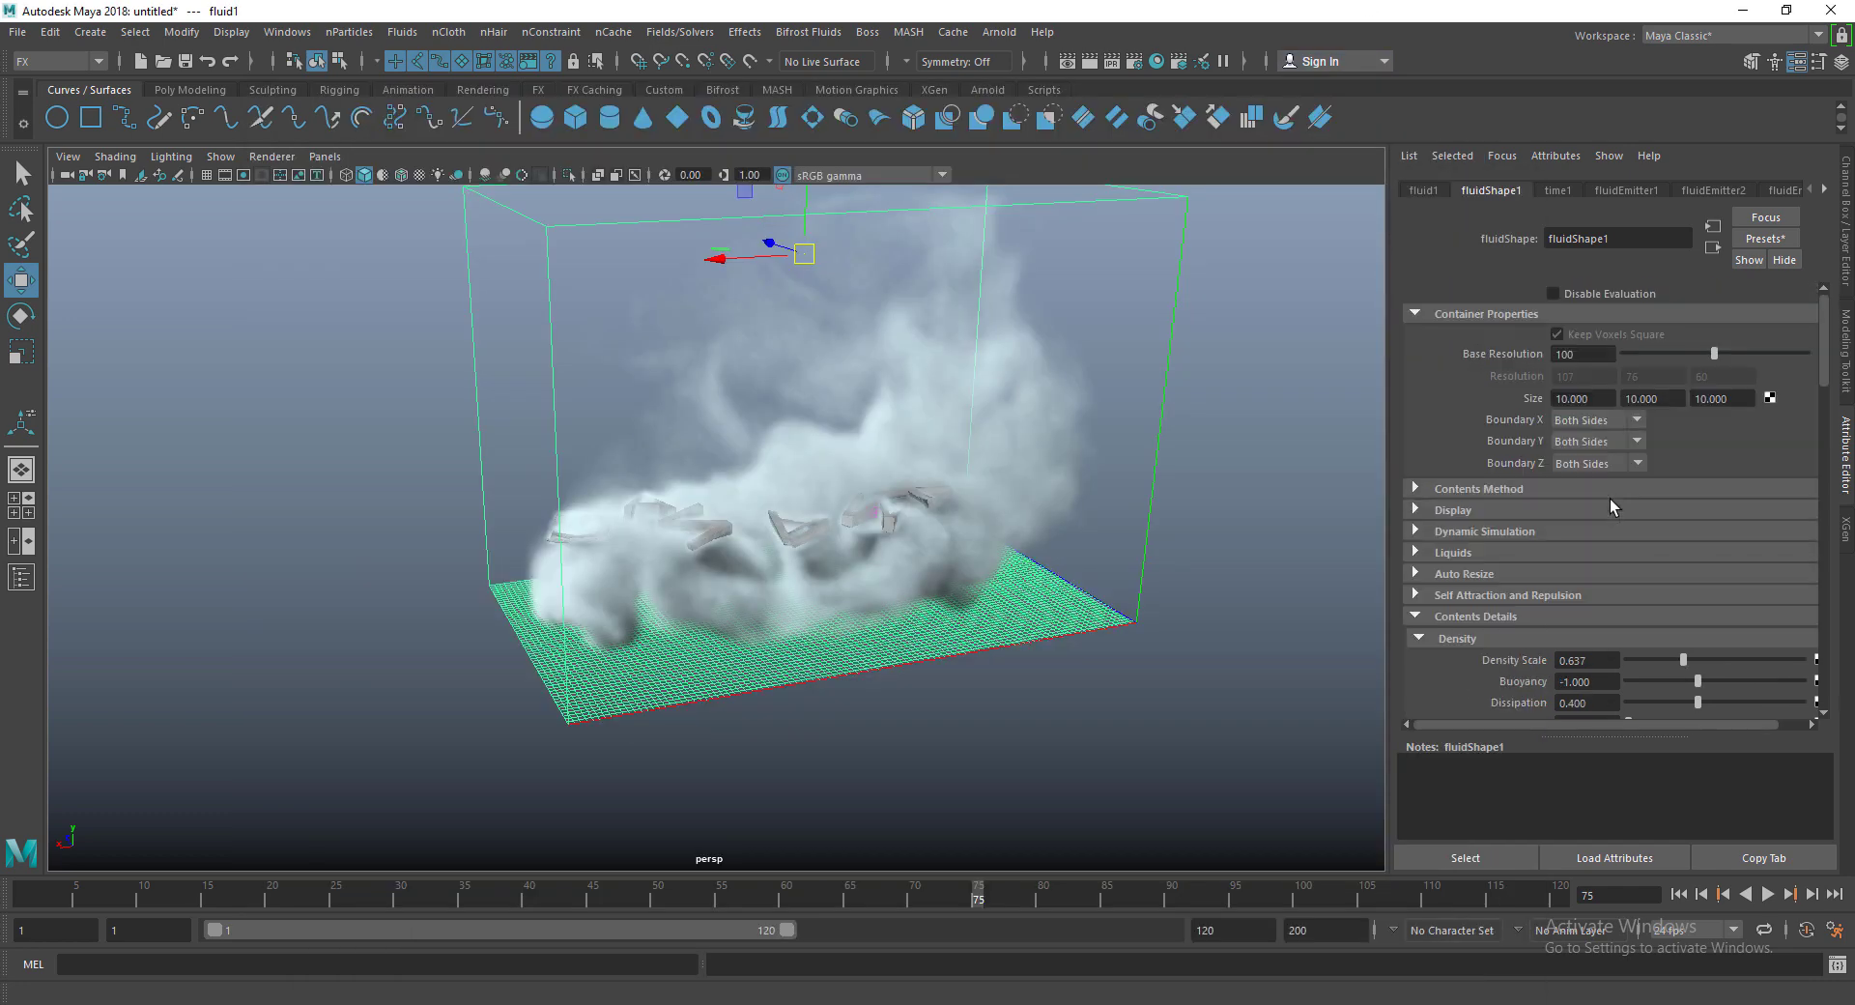
left_click(1480, 489)
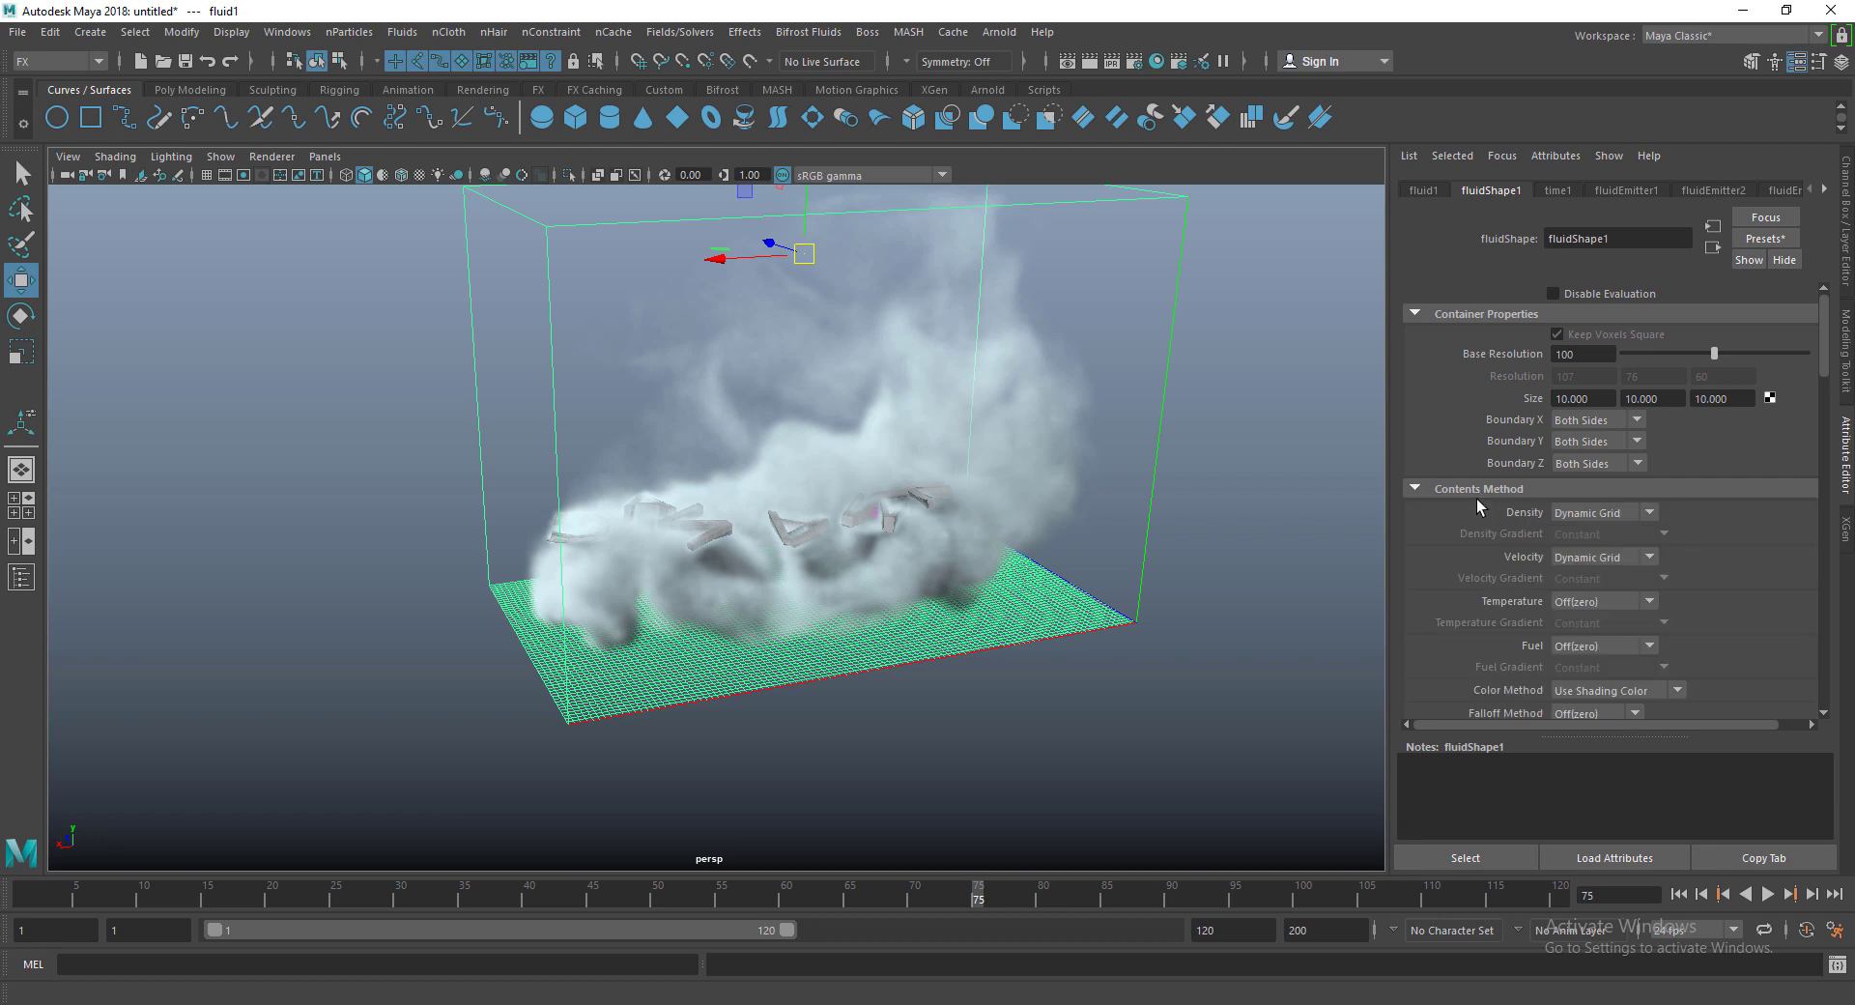
scroll(1530, 550, "down", 3)
left_click(1600, 427)
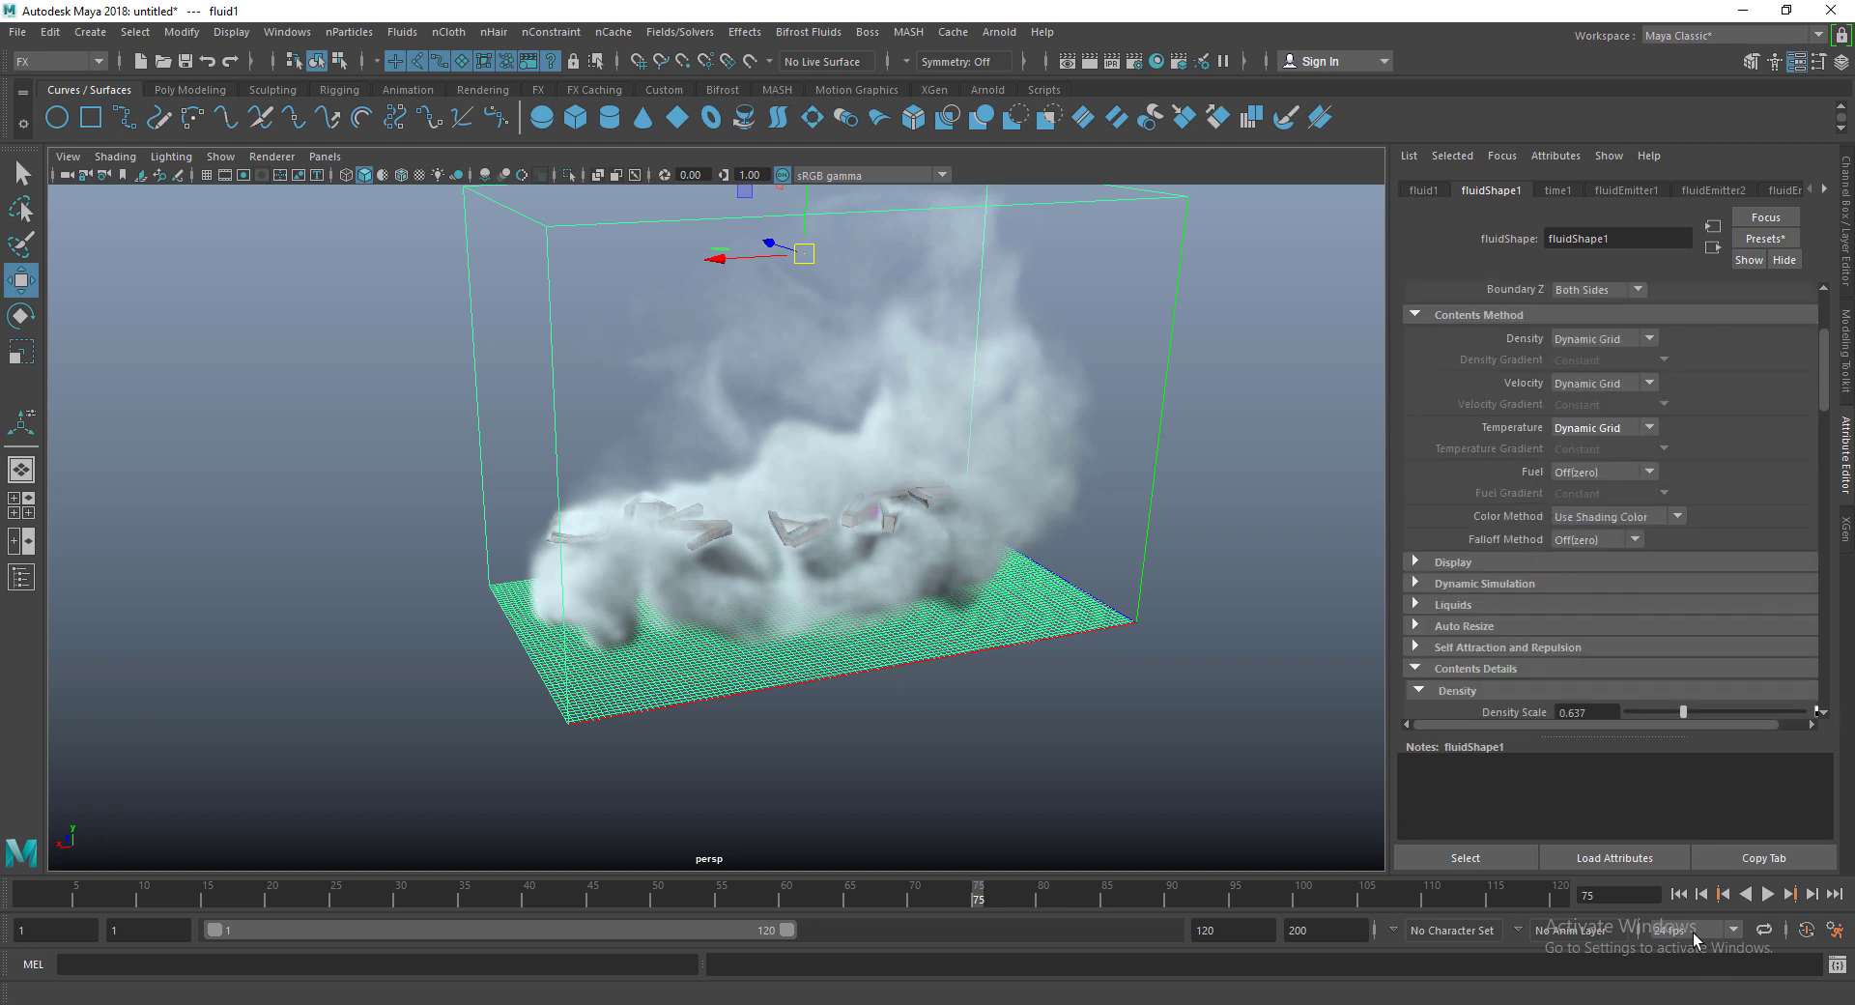
left_click(1679, 896)
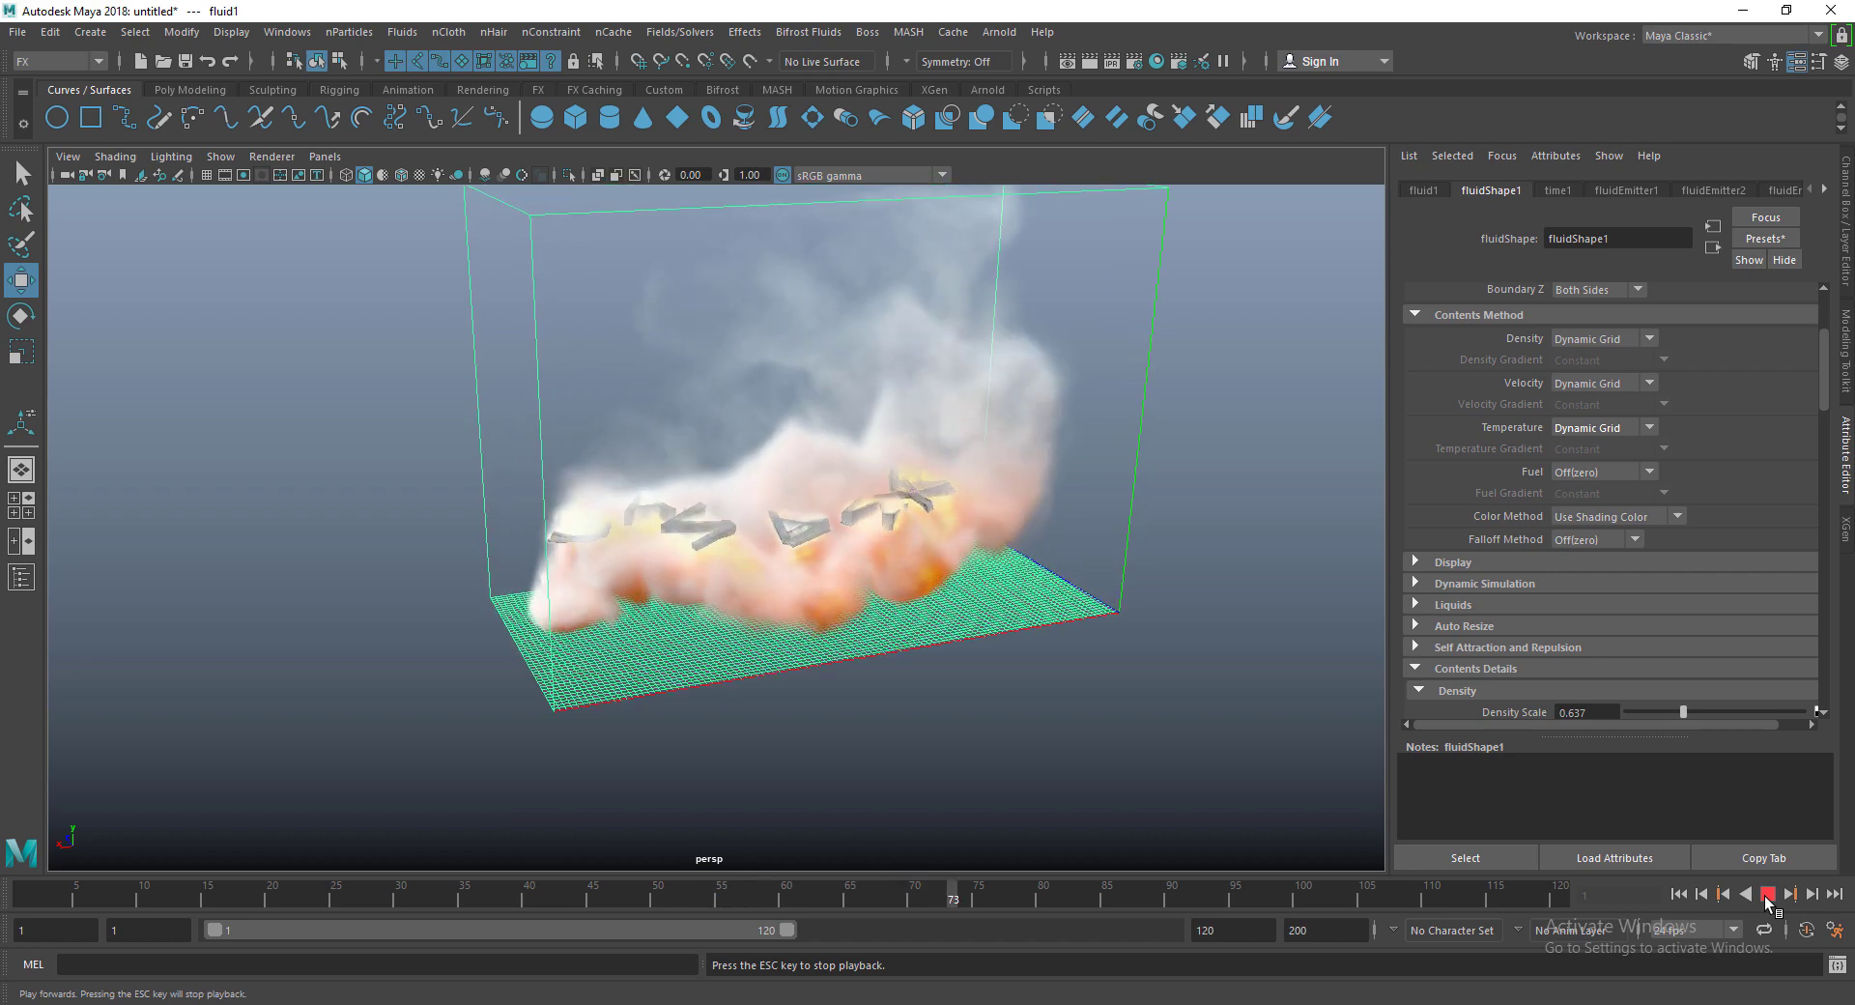
left_click(1767, 896)
Step: Expand the Temperature group under Contents Details and set the Temperature Scale to about 0.626
scroll(1531, 536, "down", 3)
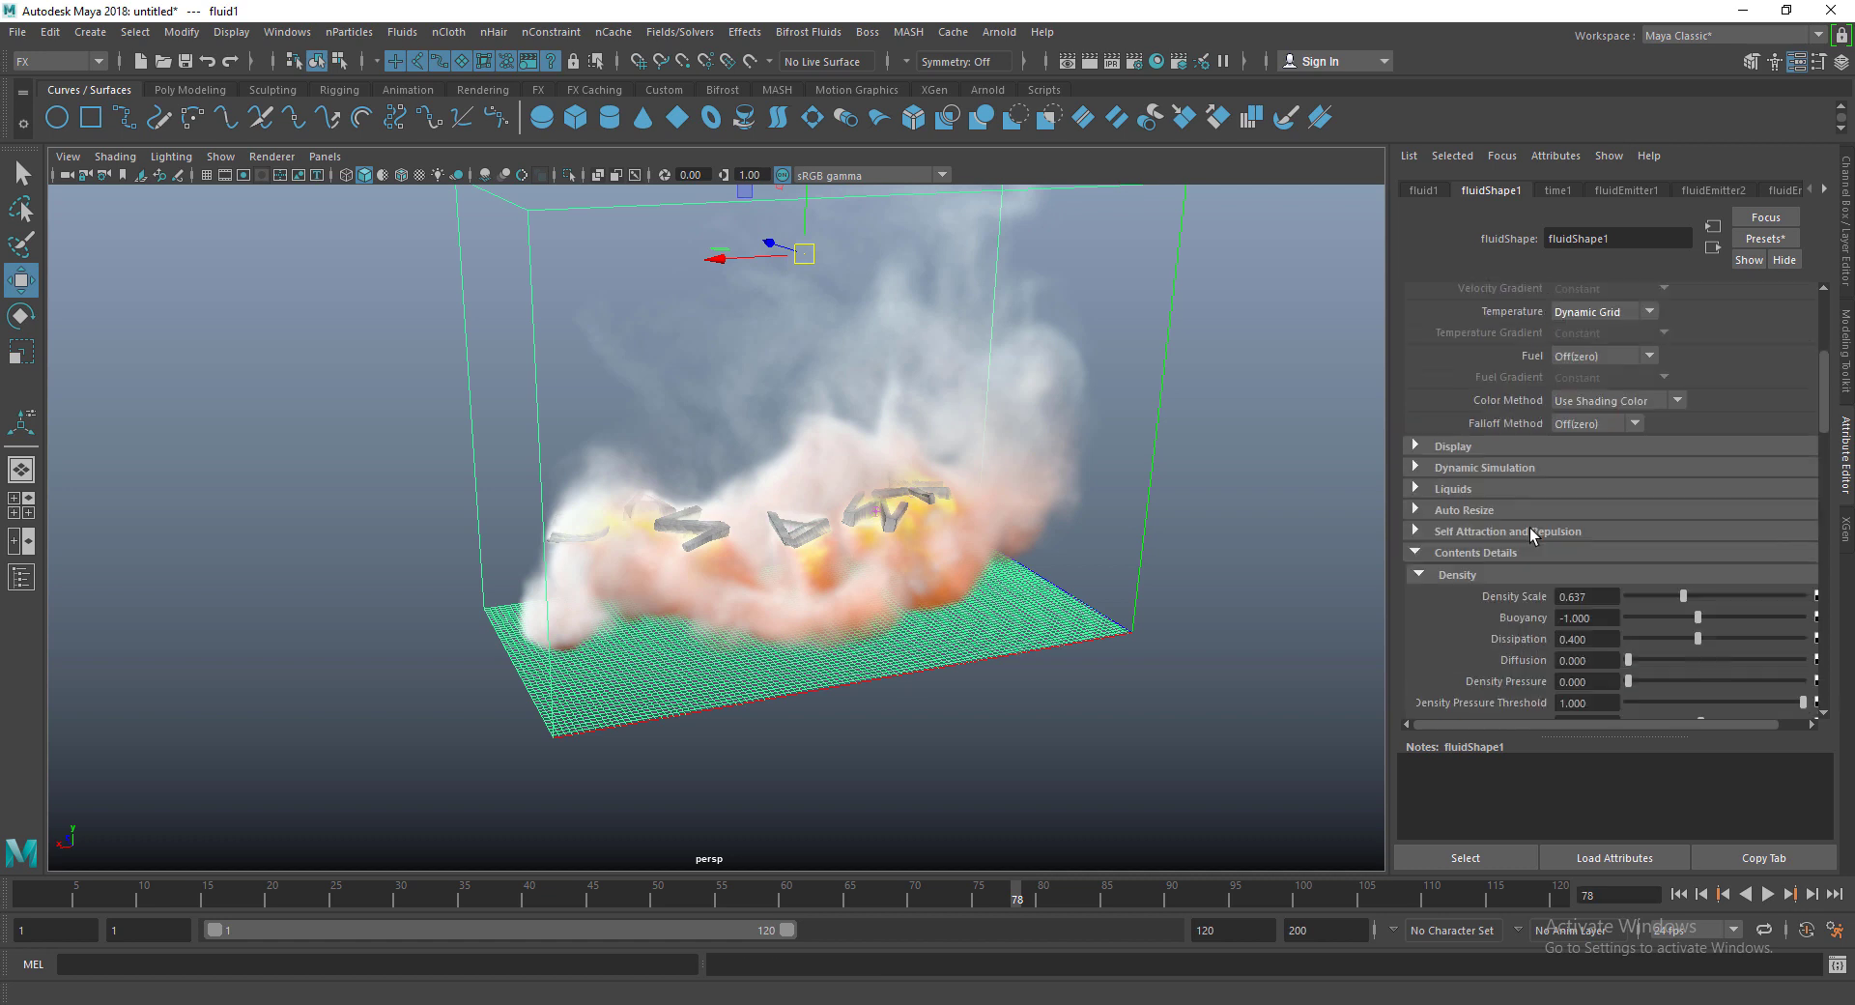
scroll(1522, 531, "down", 9)
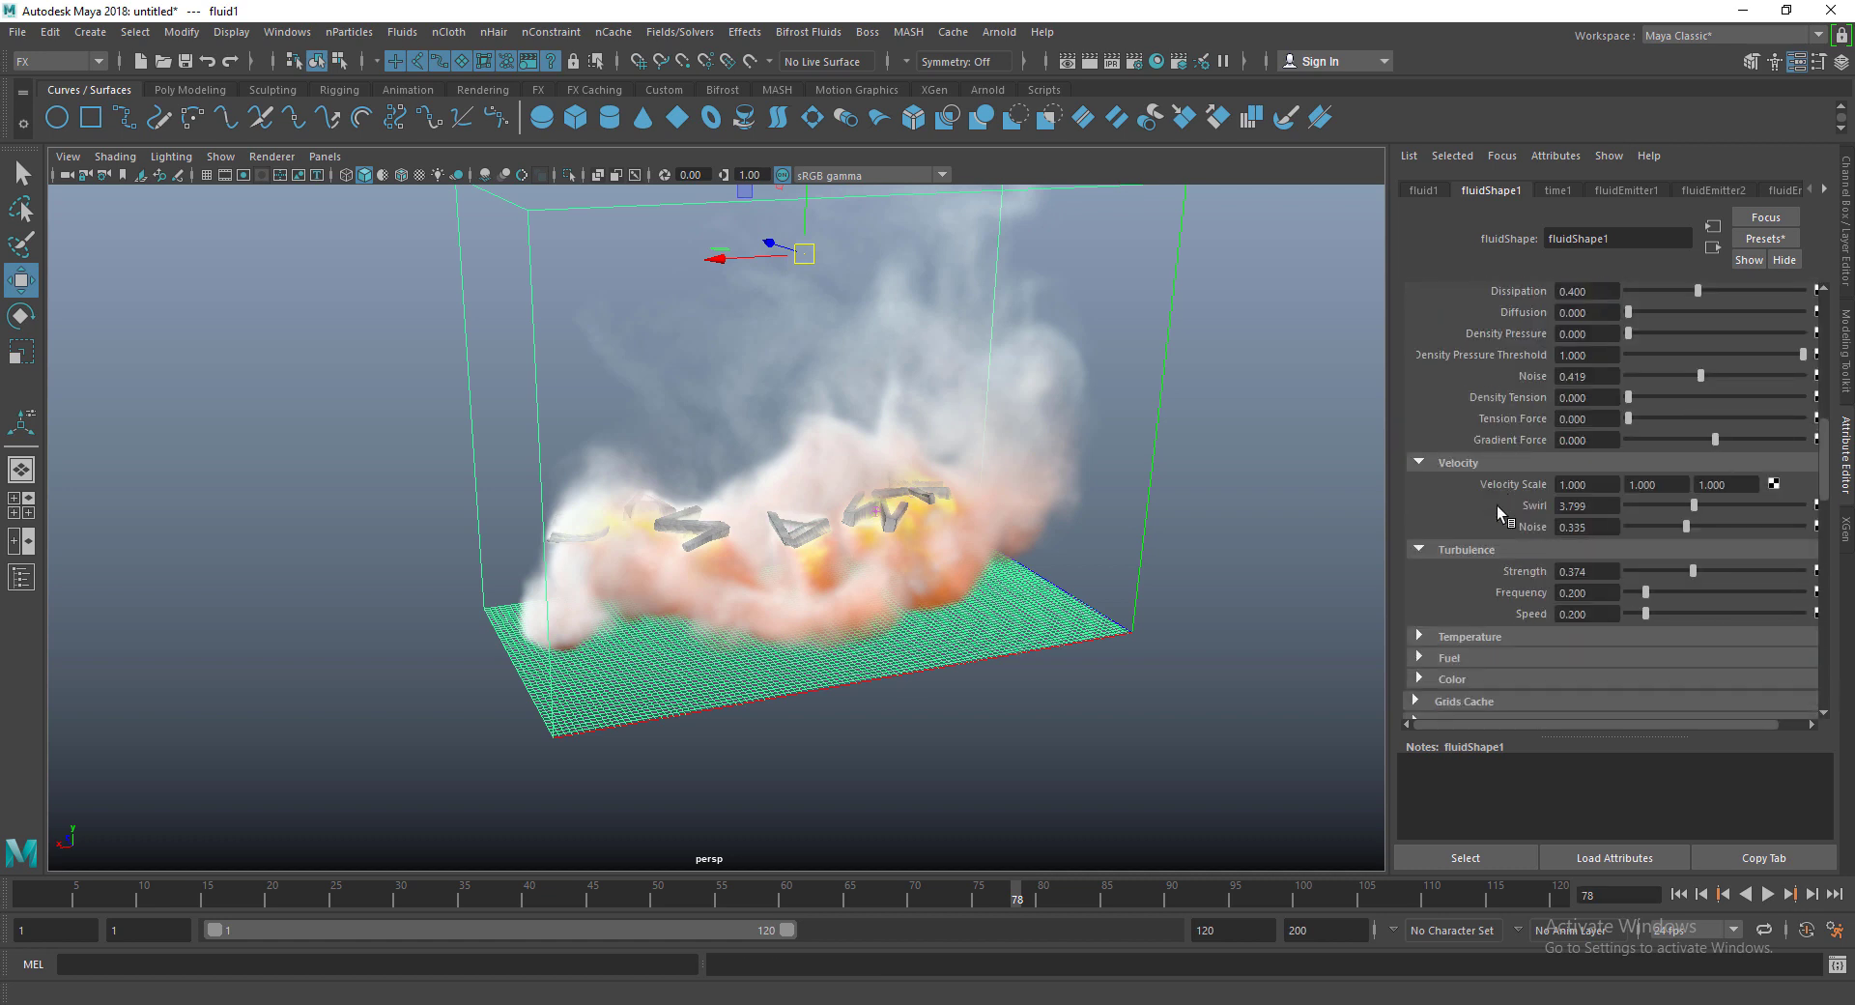
scroll(1486, 565, "down", 3)
left_click(1489, 526)
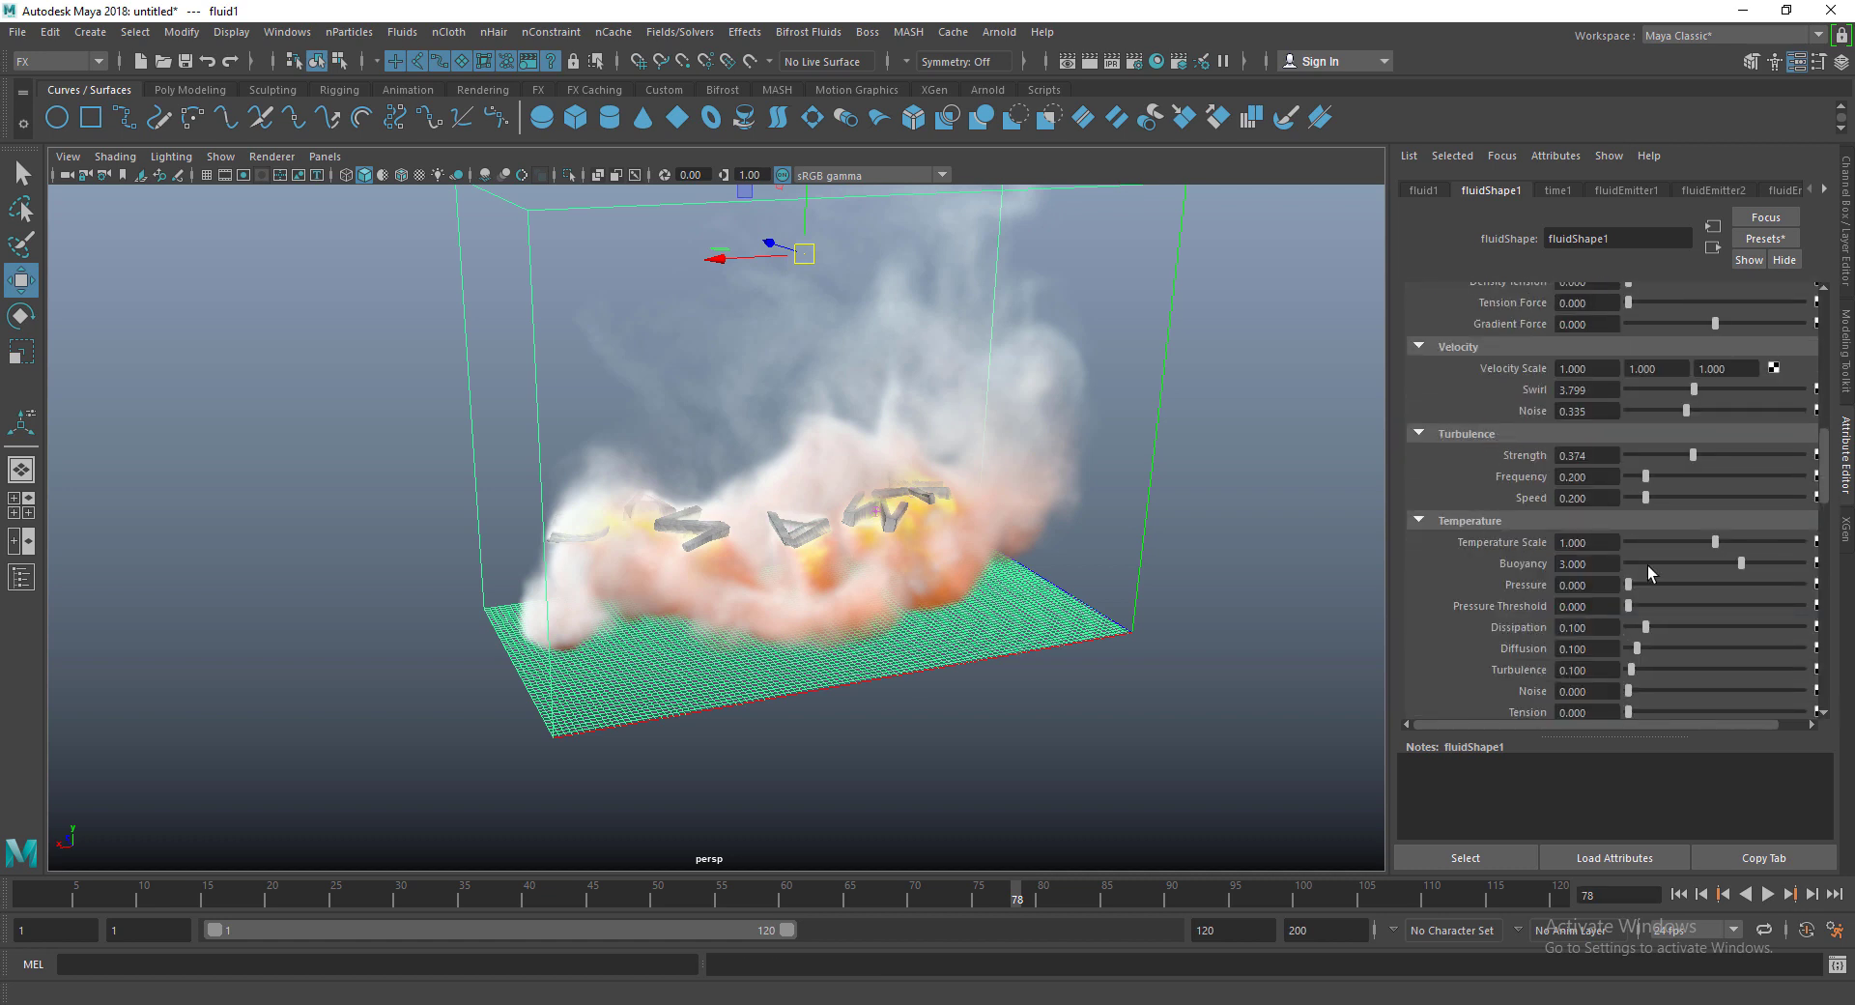
scroll(1649, 565, "down", 3)
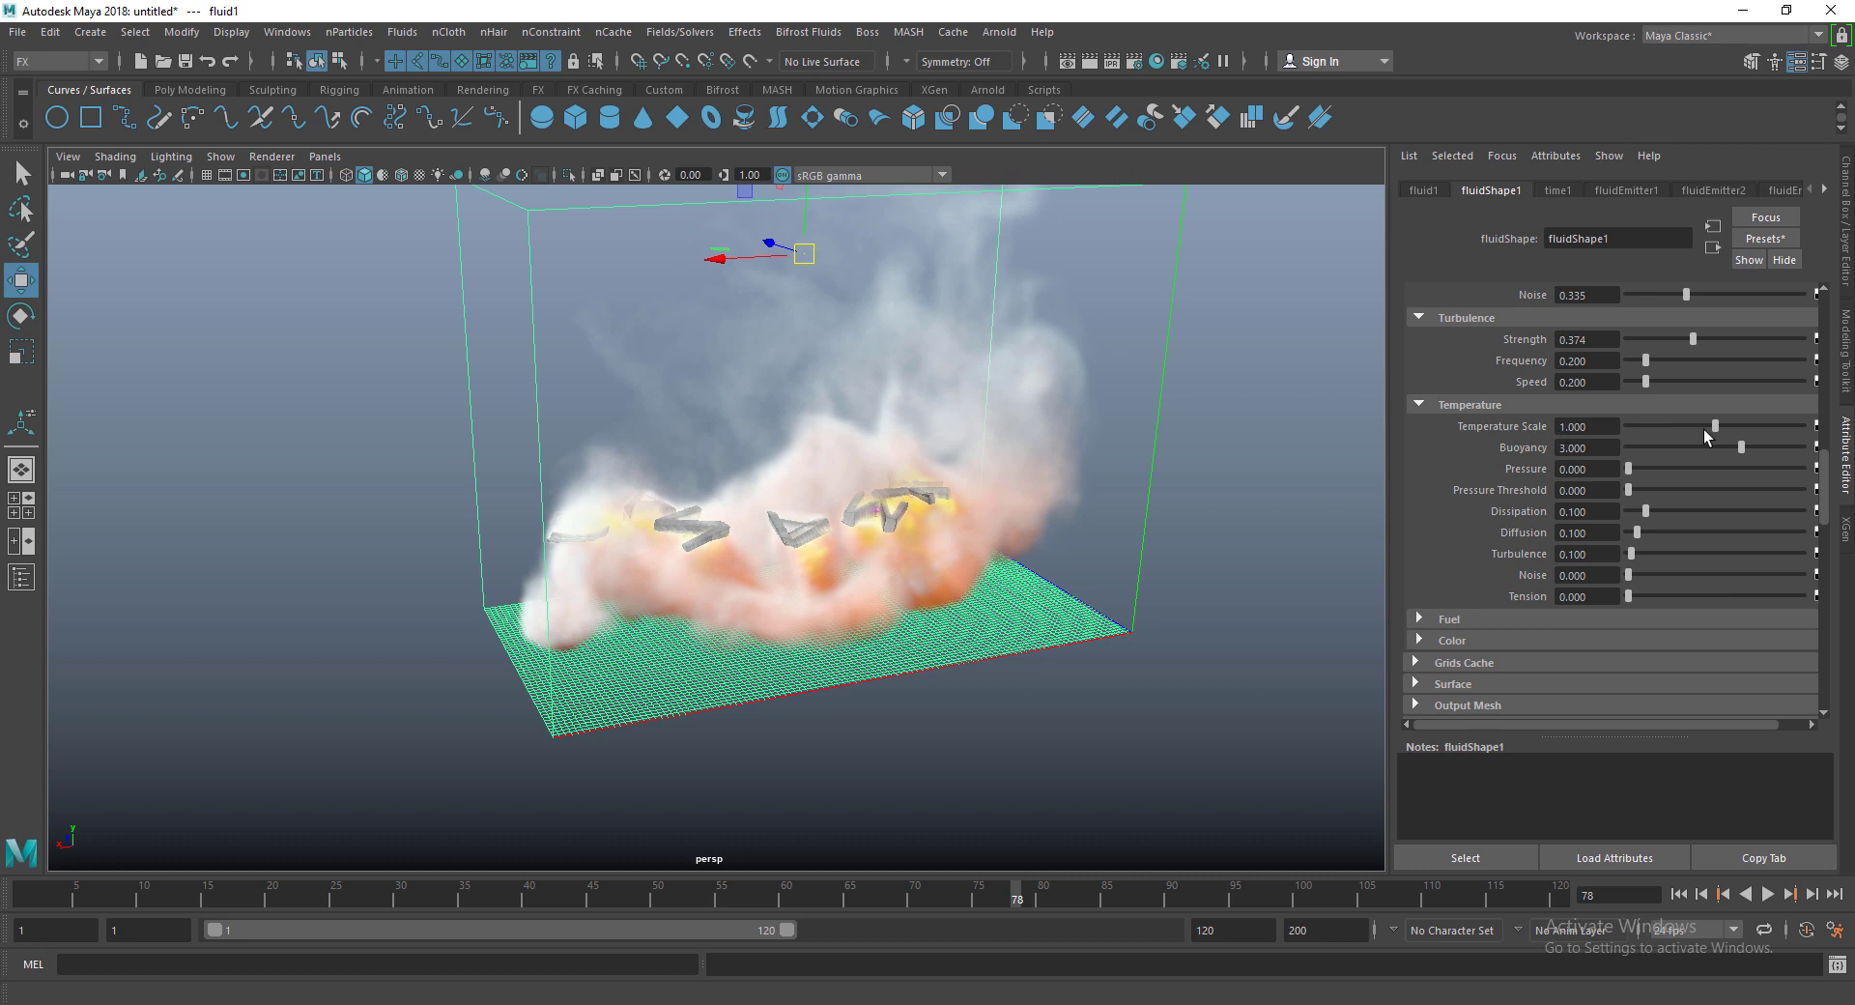
left_click_drag(1705, 430, 1691, 430)
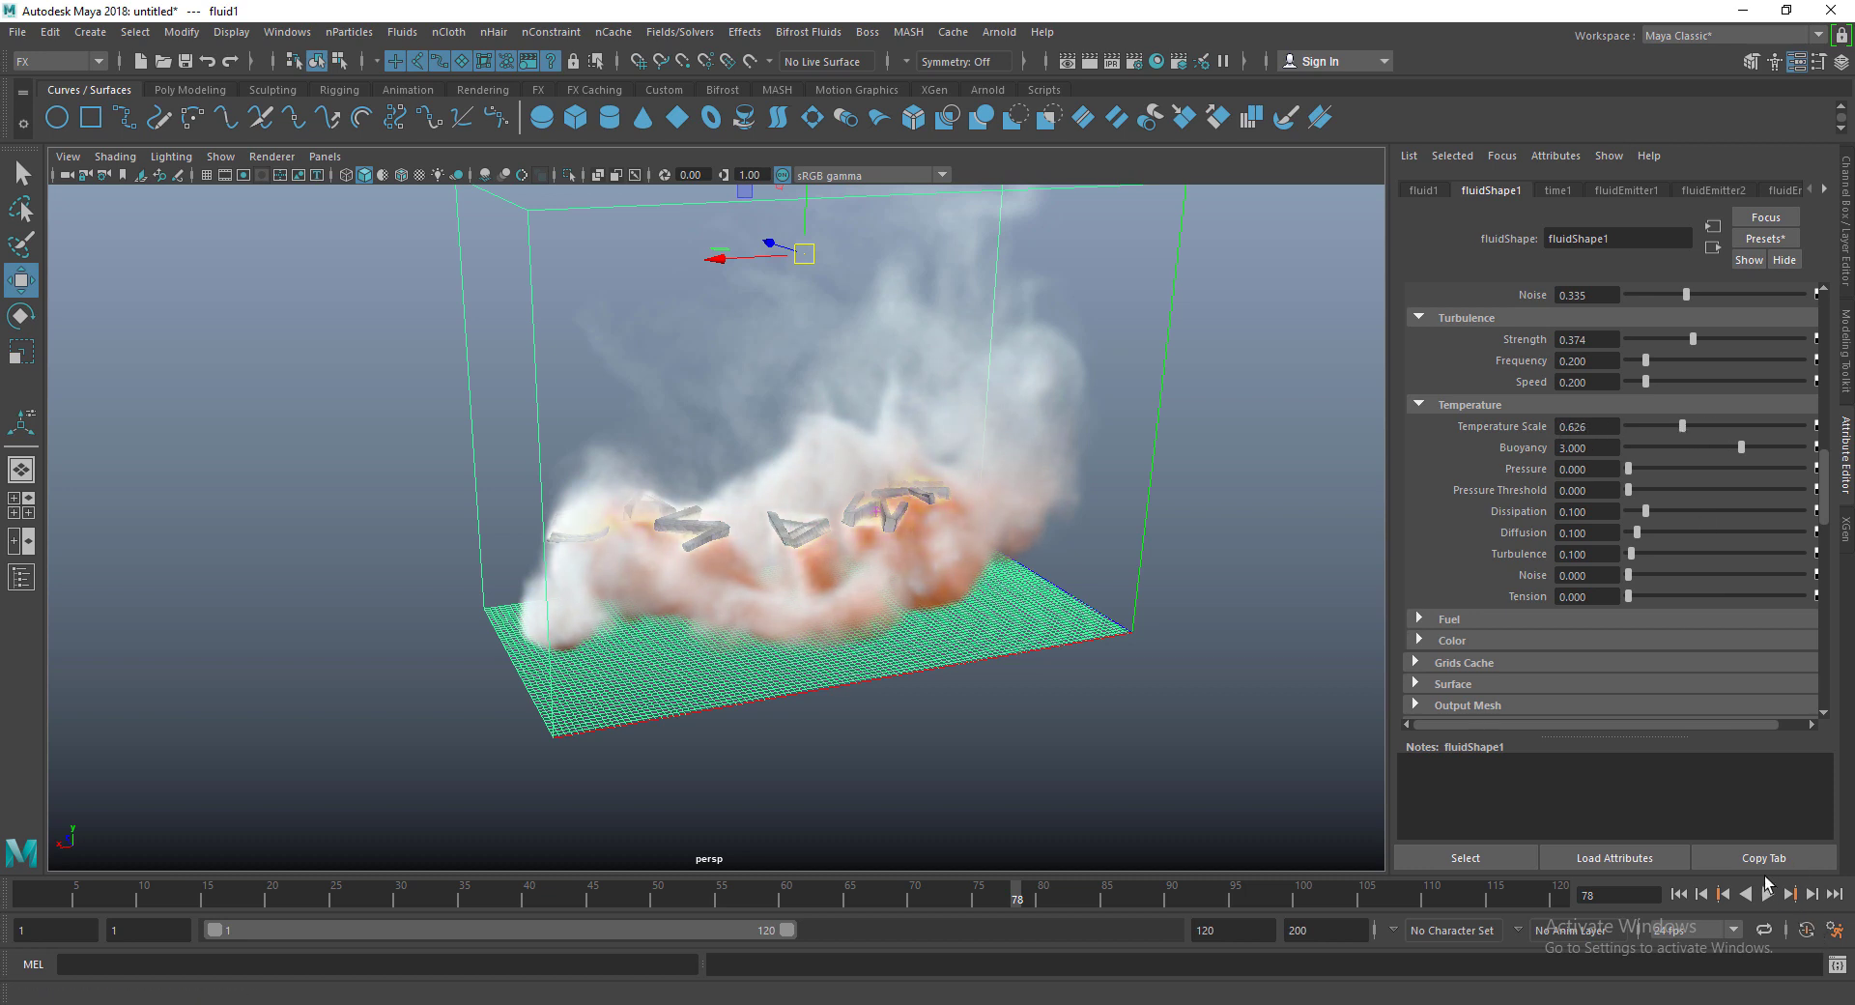
Step: Replay the simulation from the start to frame 63 to check the reduced temperature scale
left_click(1678, 895)
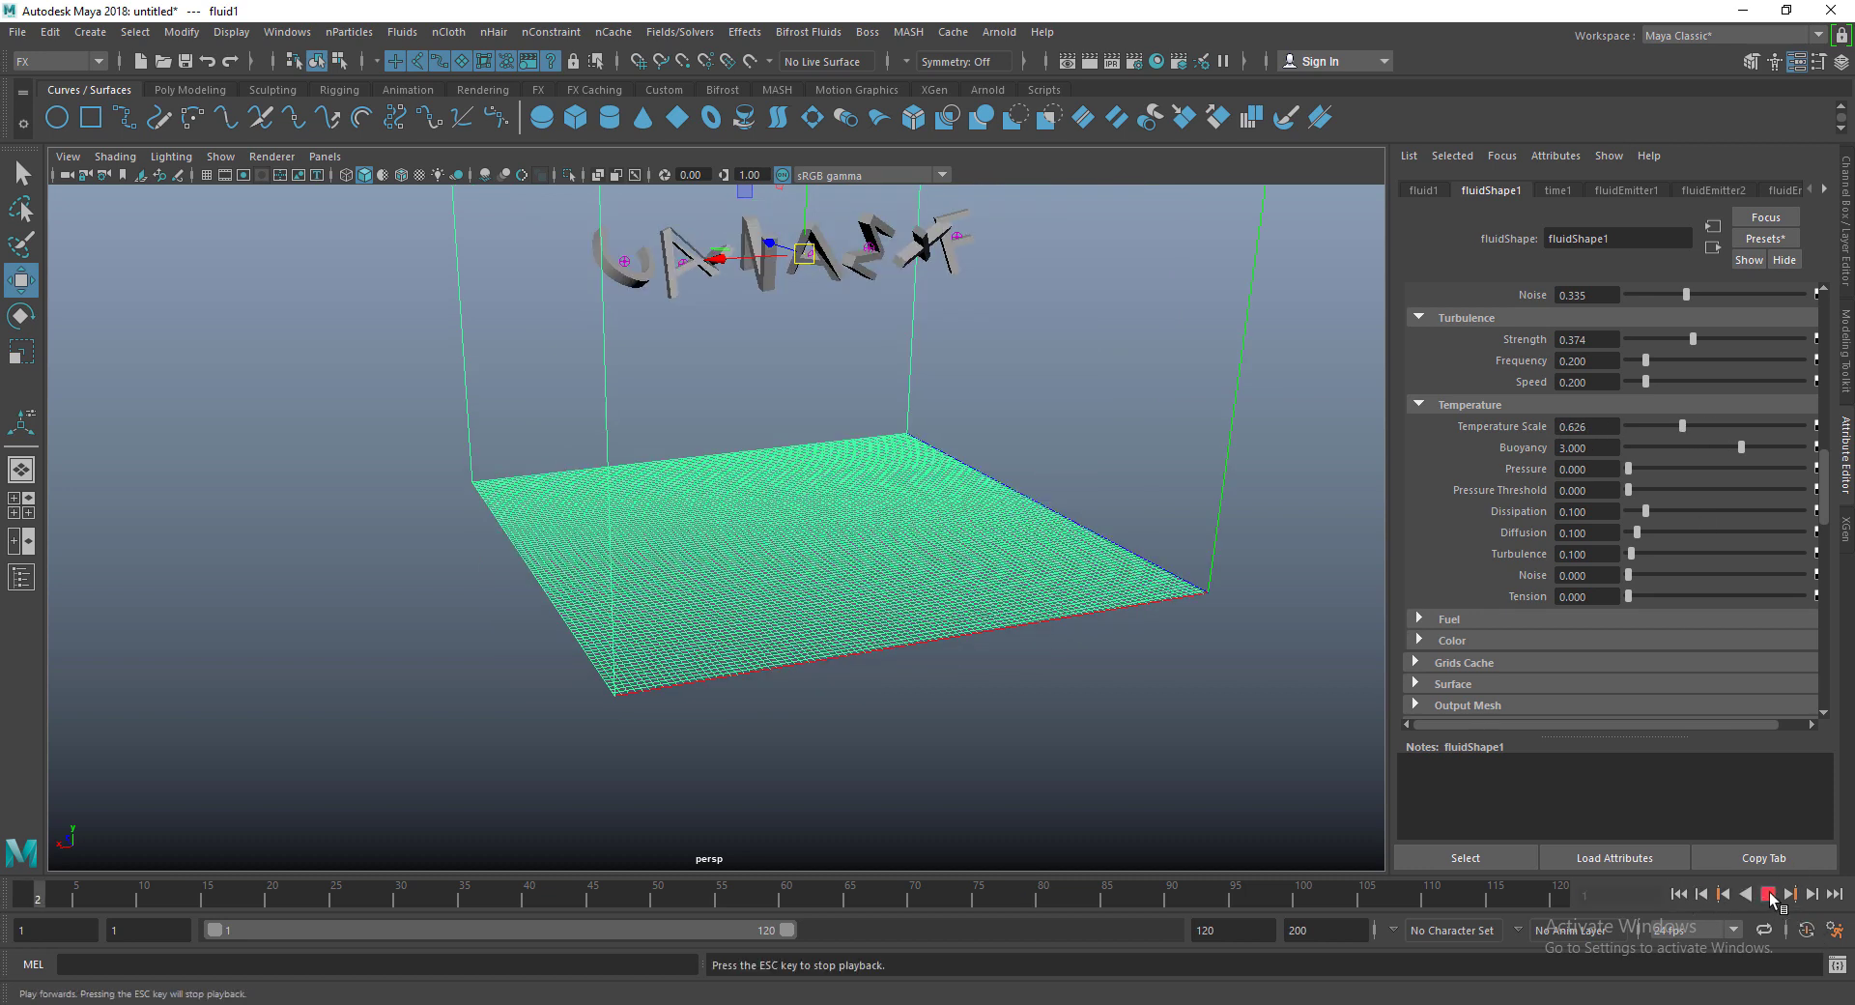
key("f")
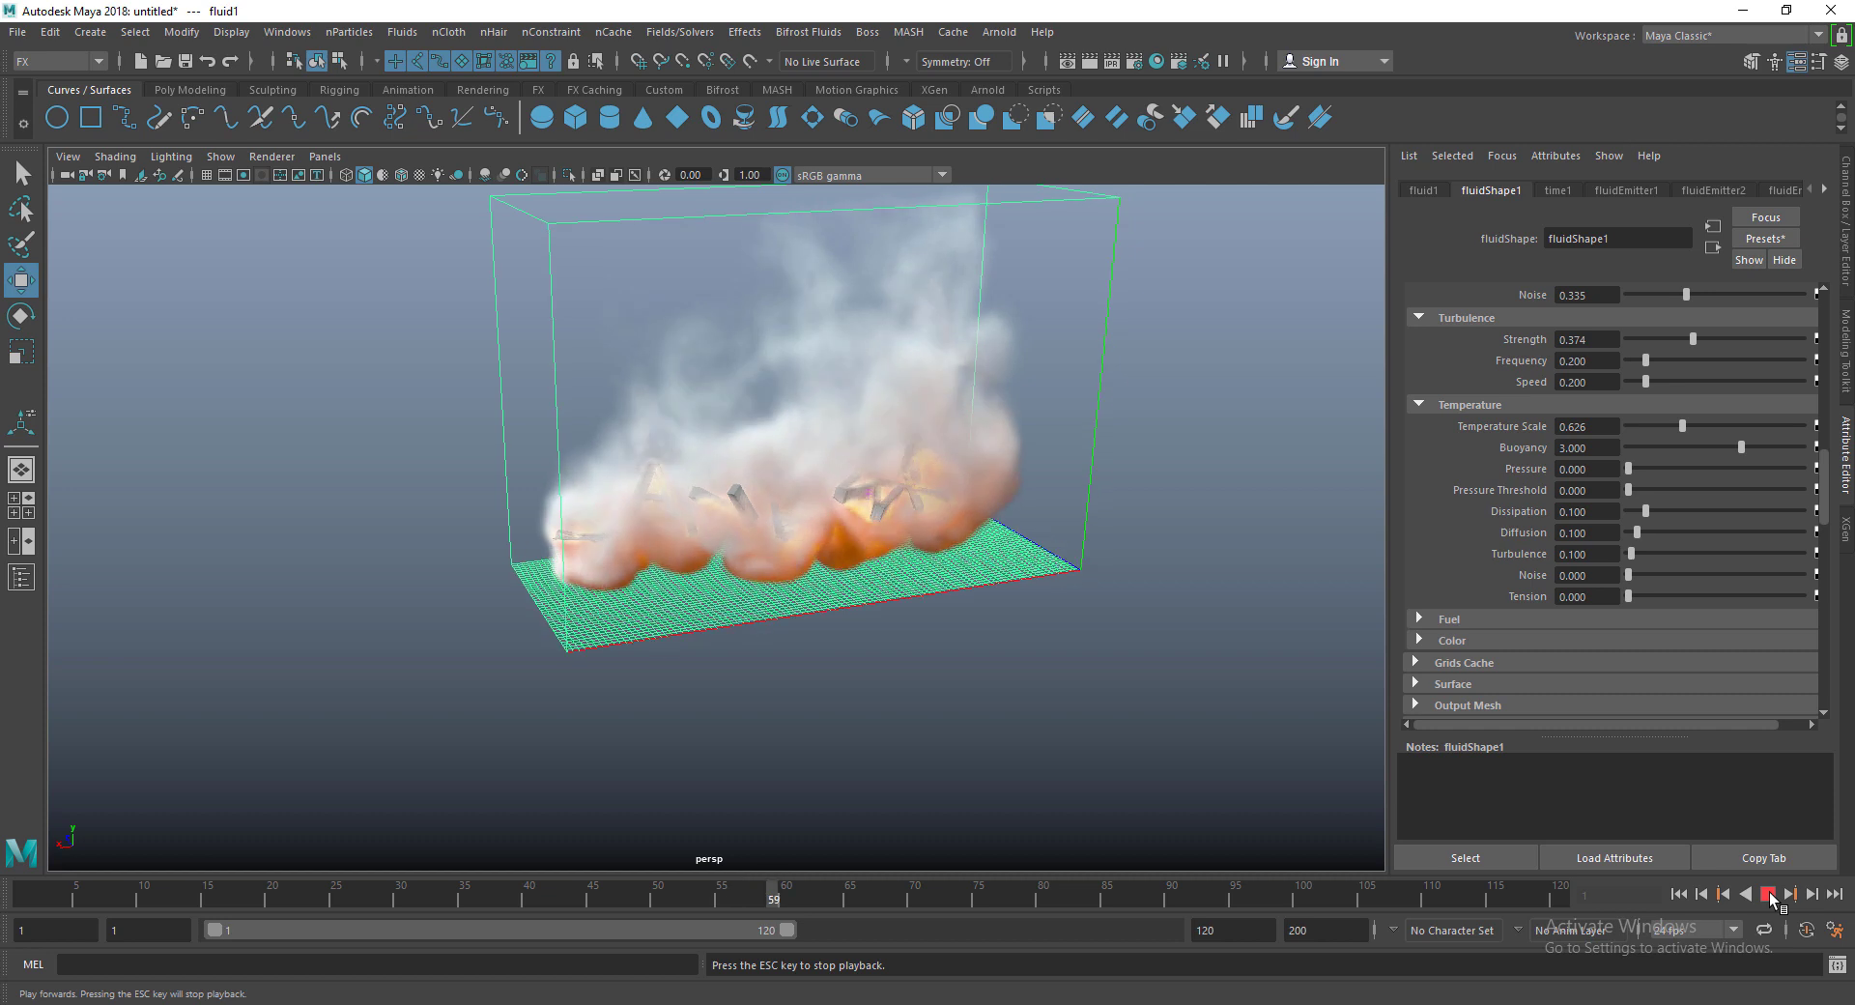
left_click(1768, 895)
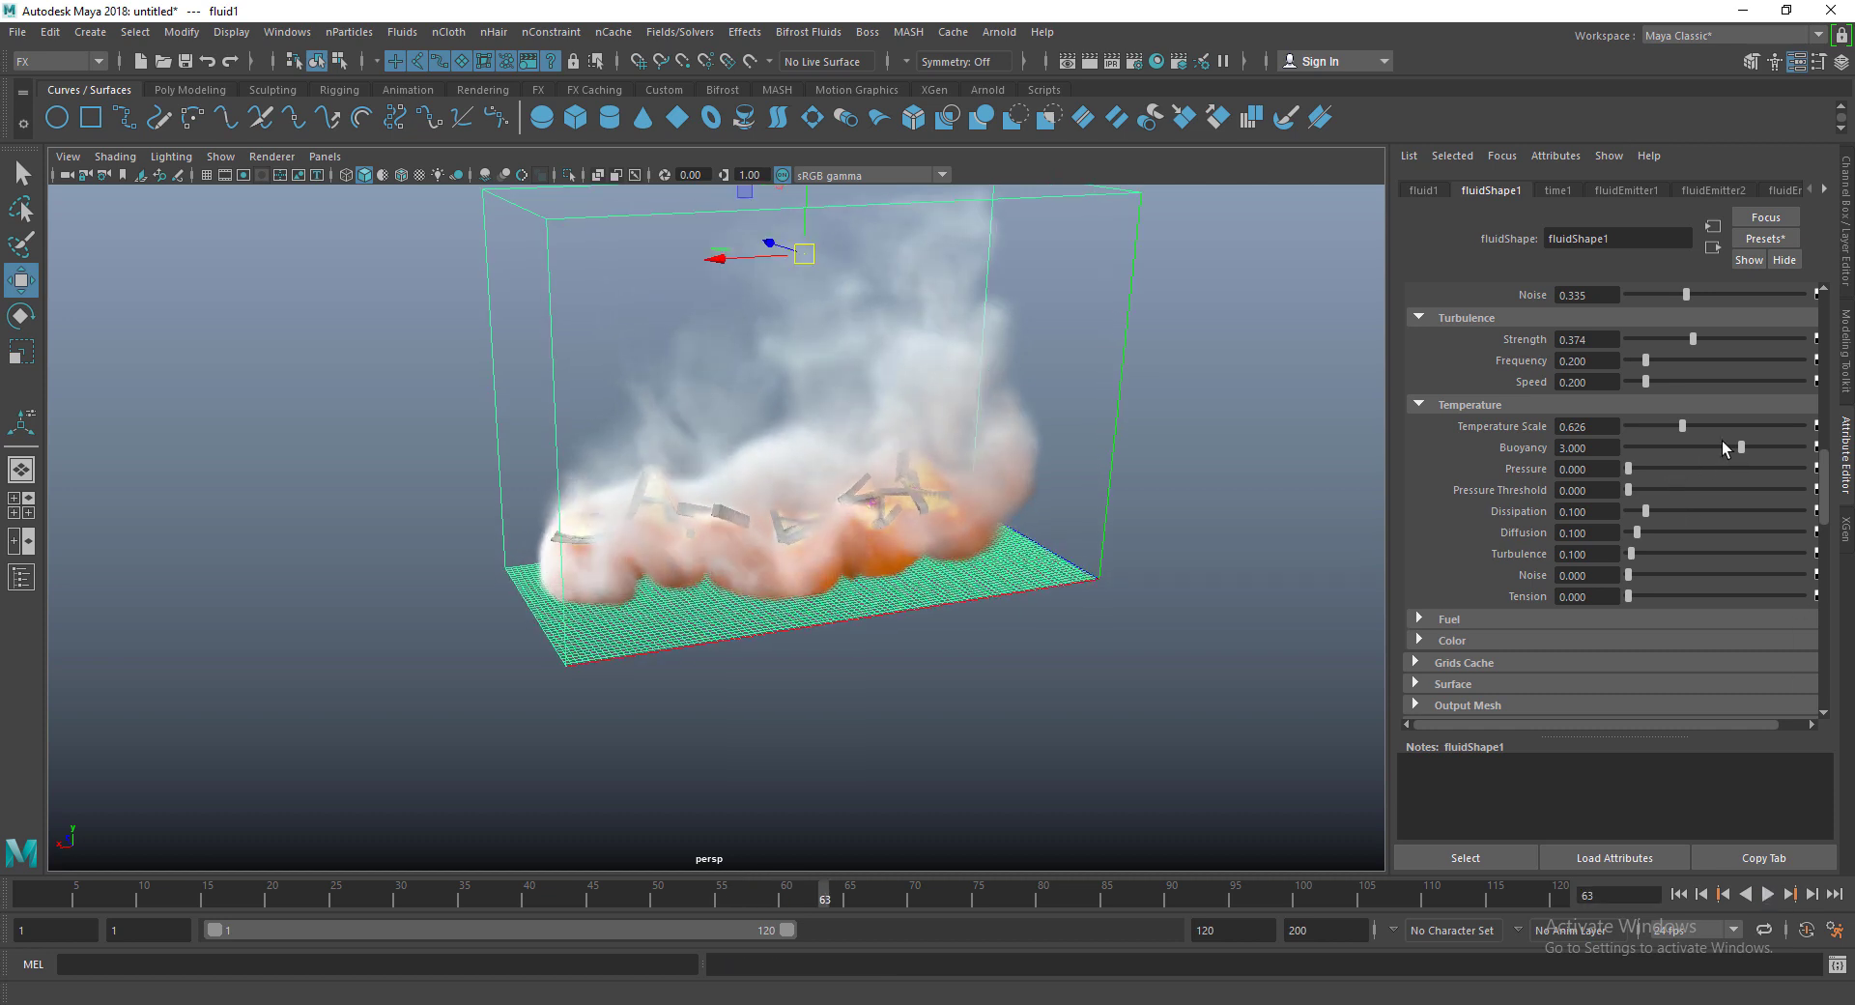
Step: Set the temperature Buoyancy to about -0.726 and replay the simulation from the start to frame 78
left_click_drag(1742, 449, 1710, 454)
left_click(1683, 895)
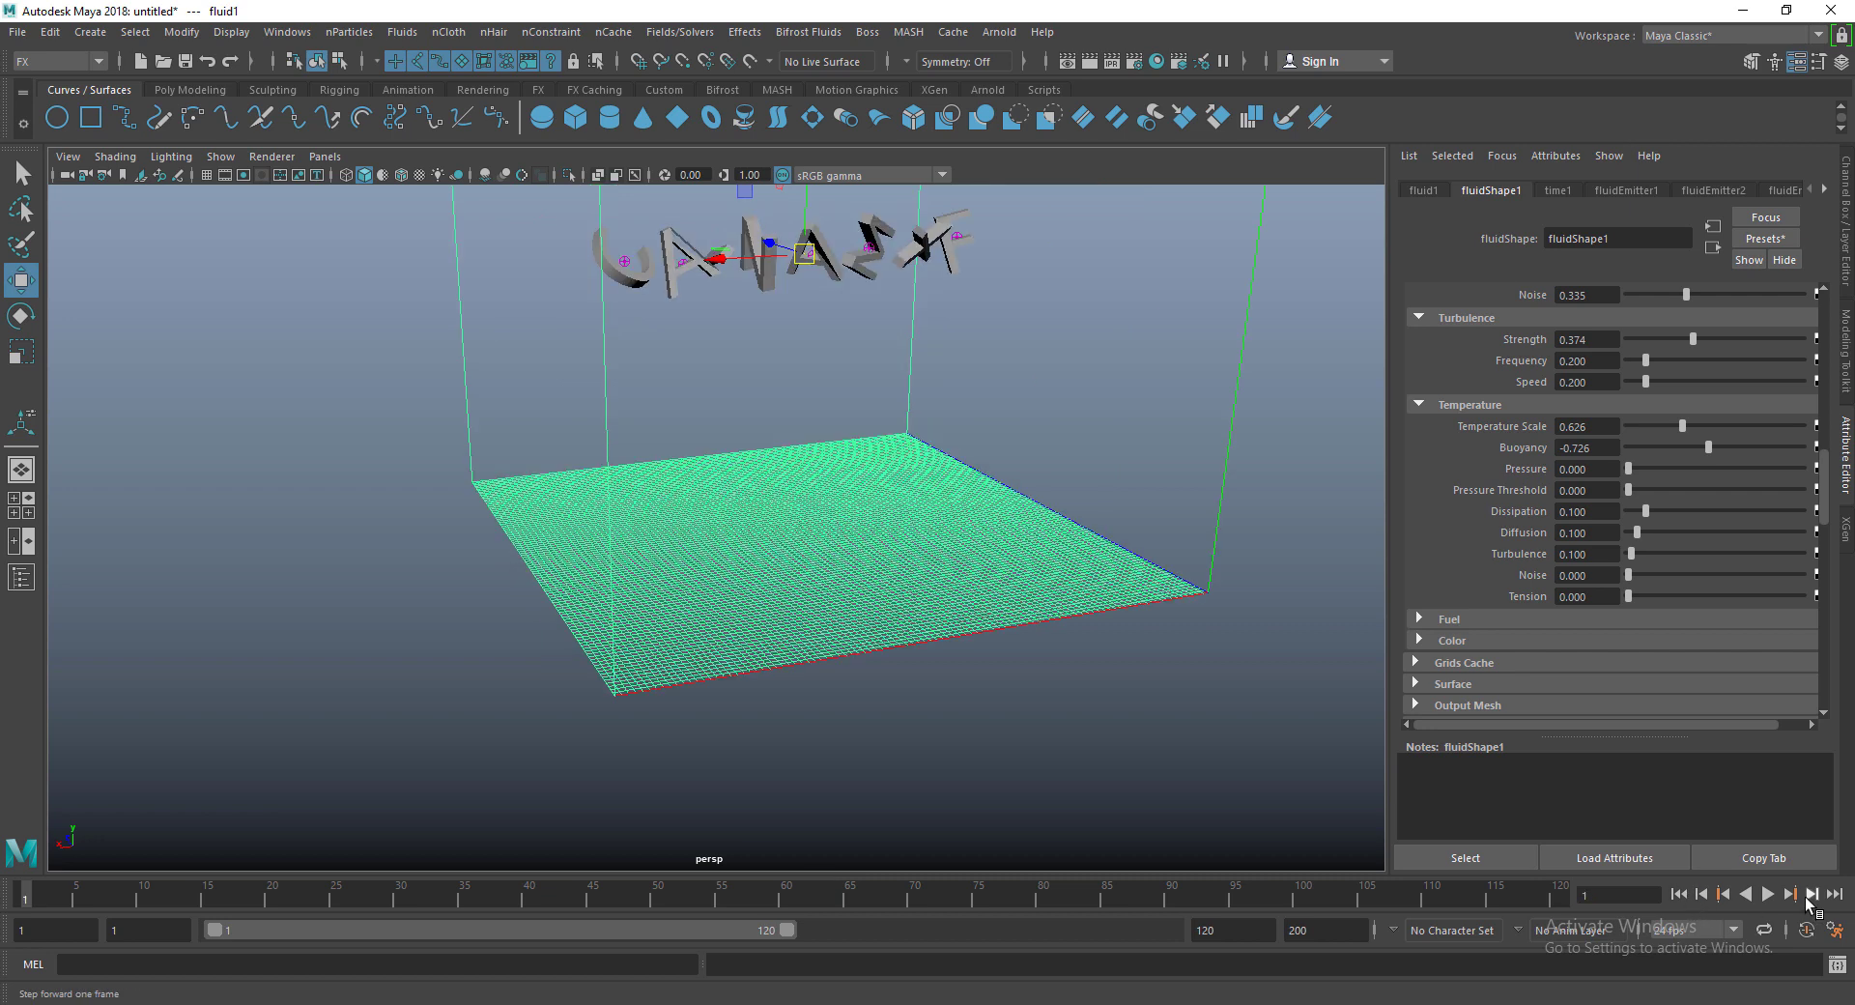
left_click(1770, 896)
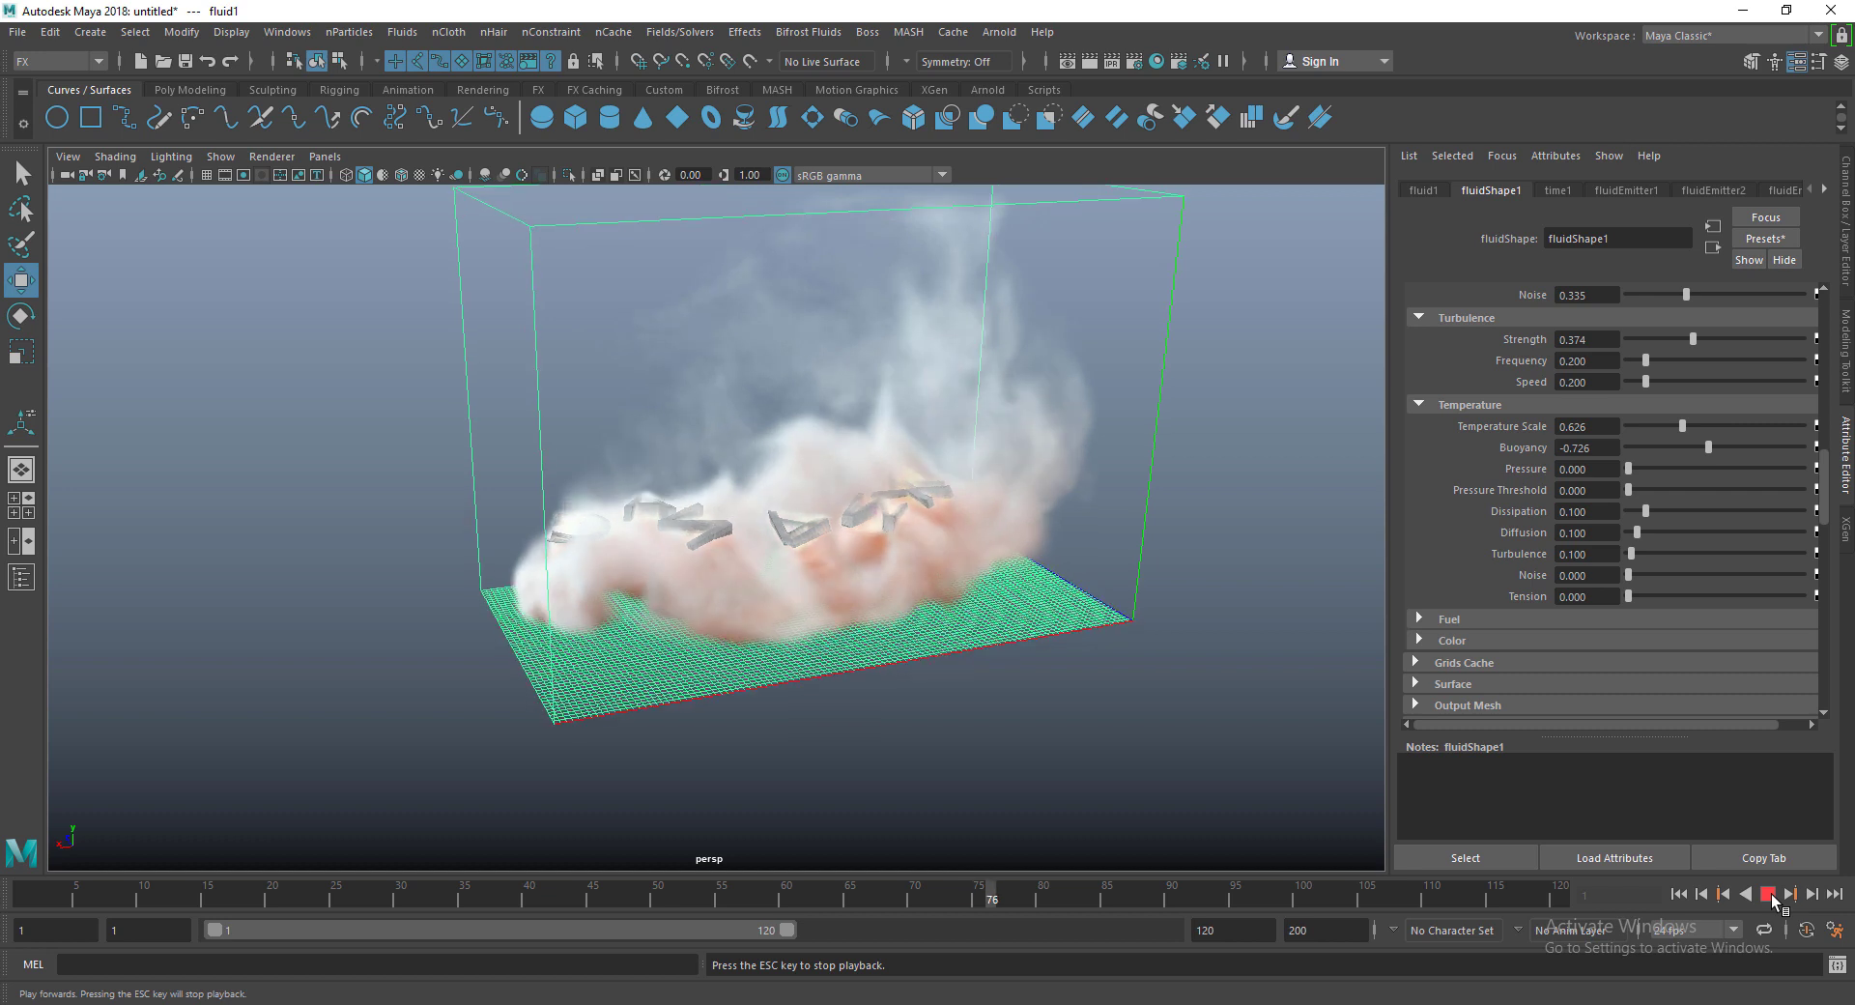
left_click(1768, 894)
Step: Darken the fluid's shading color from white to grey with a value of about 0.527
scroll(1654, 572, "down", 5)
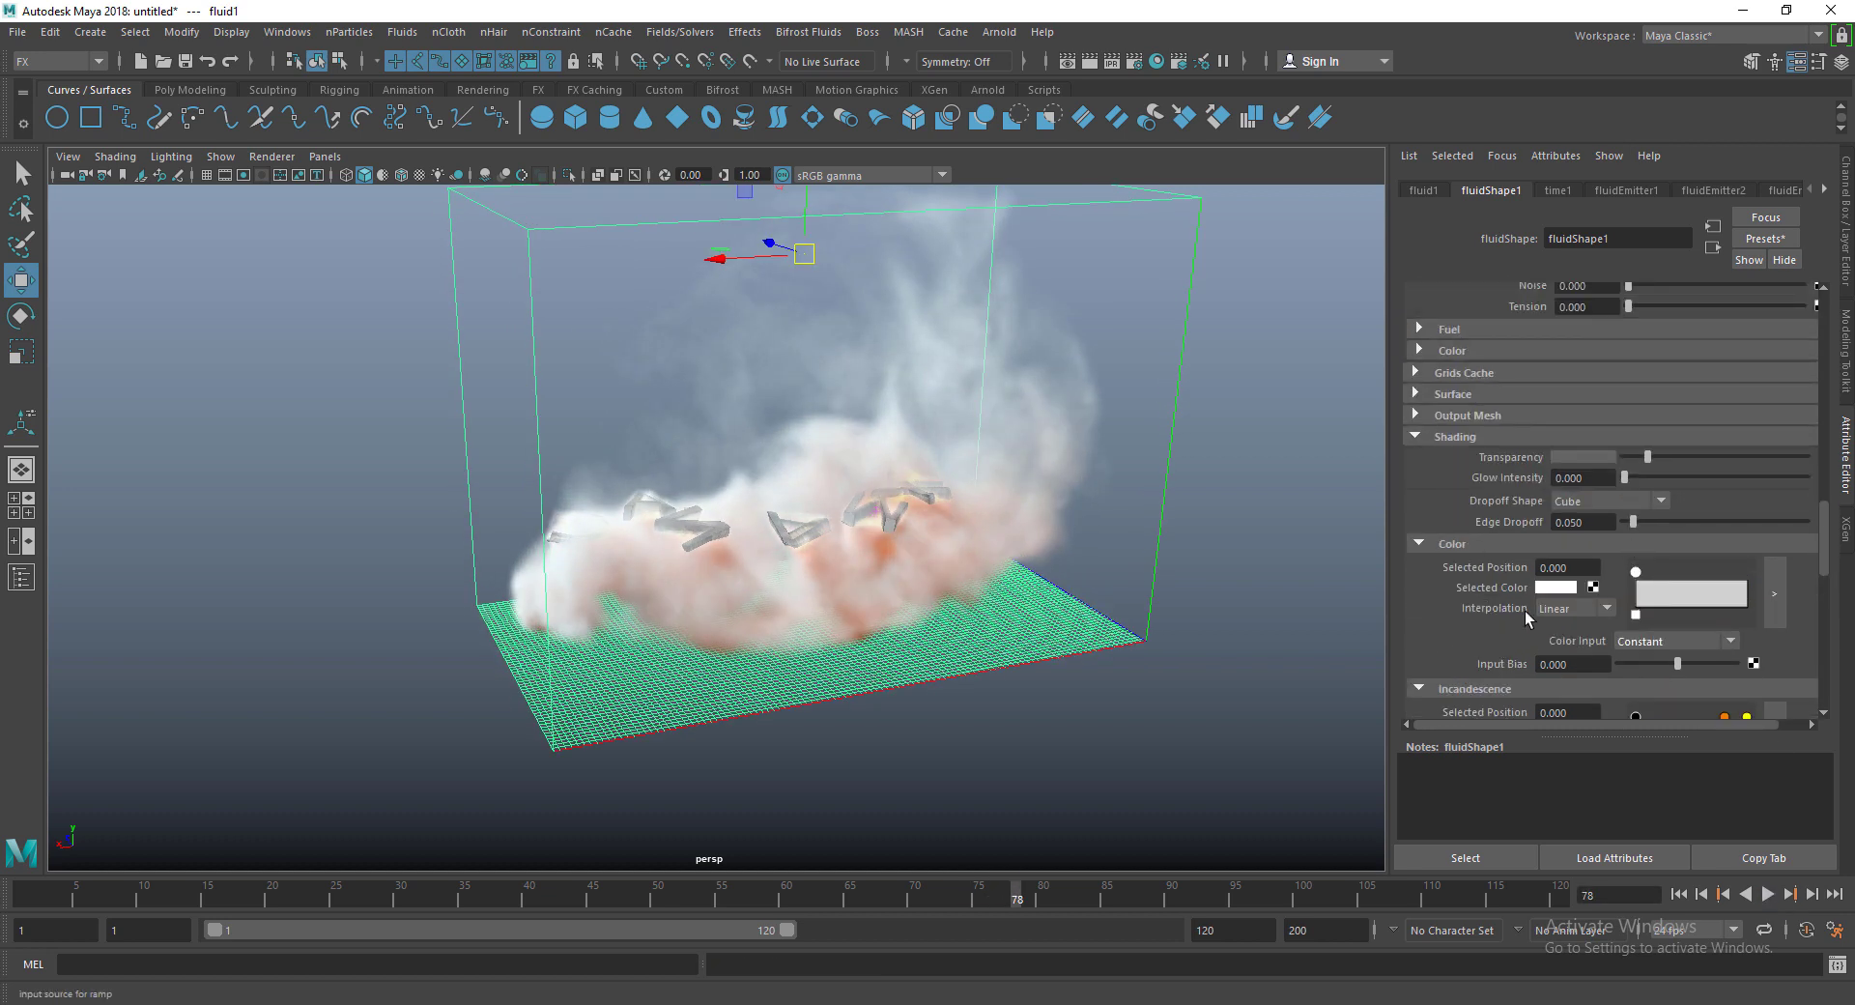
scroll(1476, 509, "down", 1)
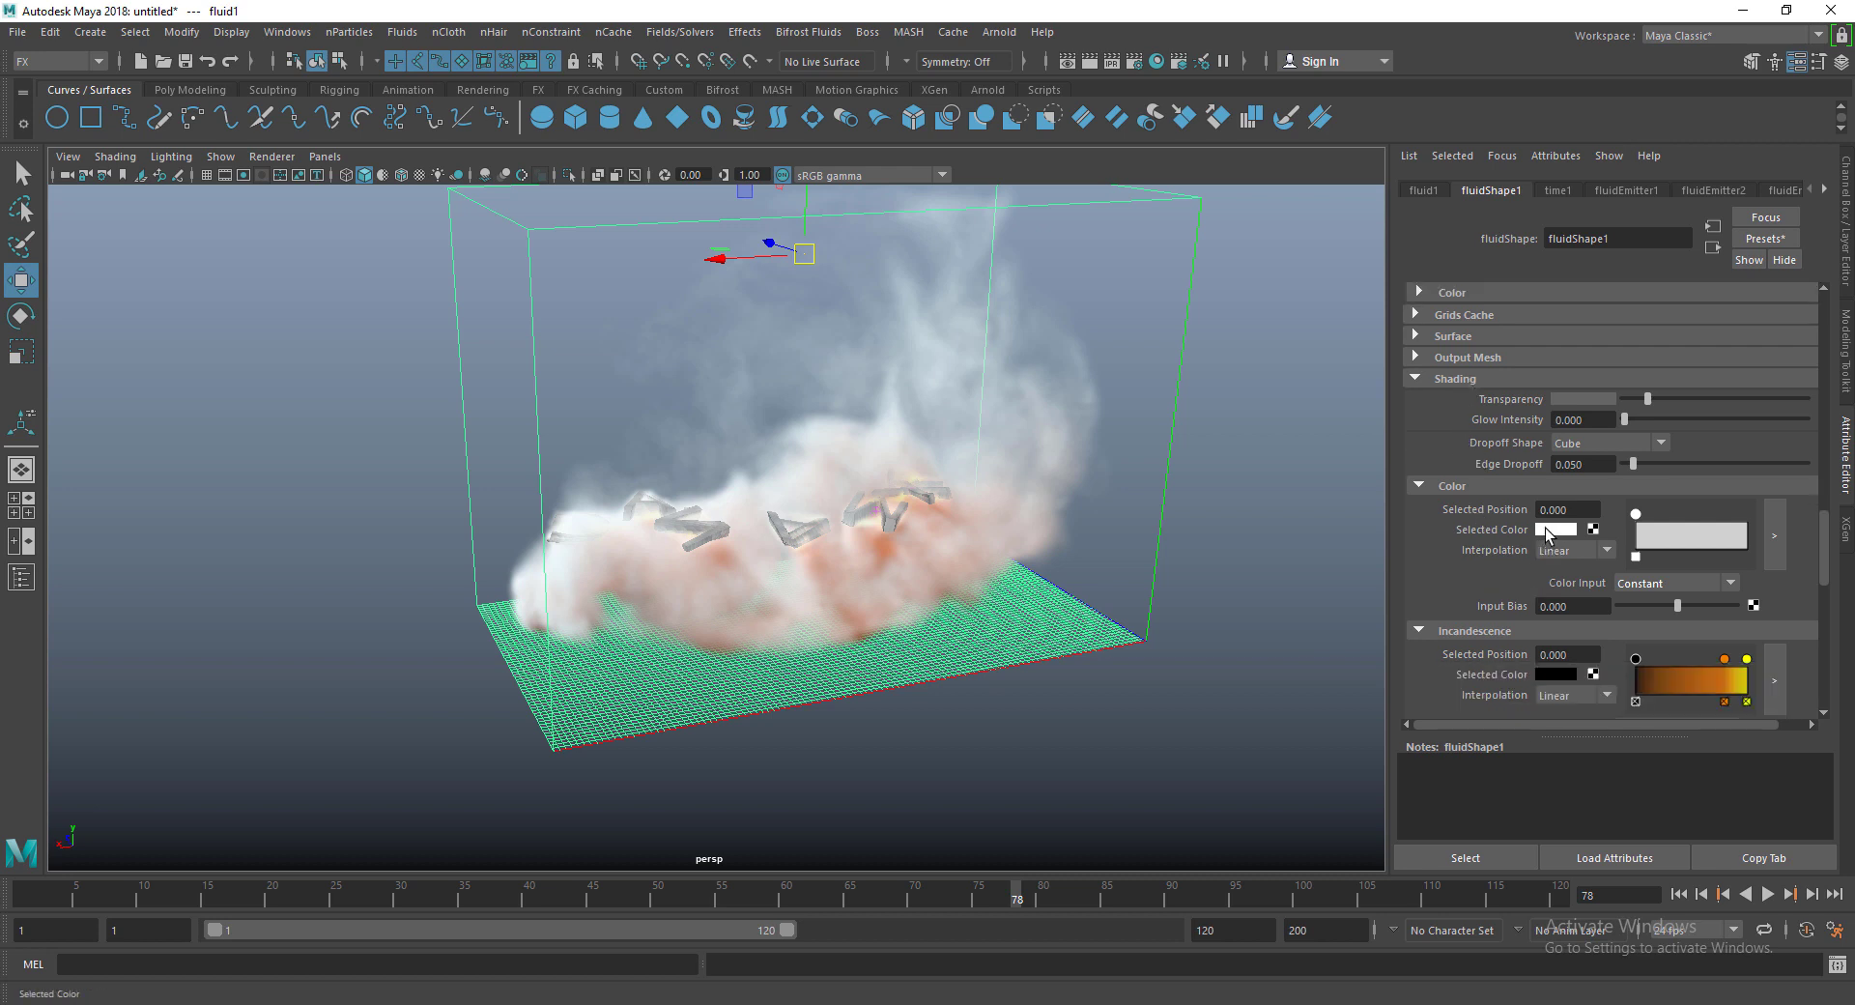
left_click(1555, 529)
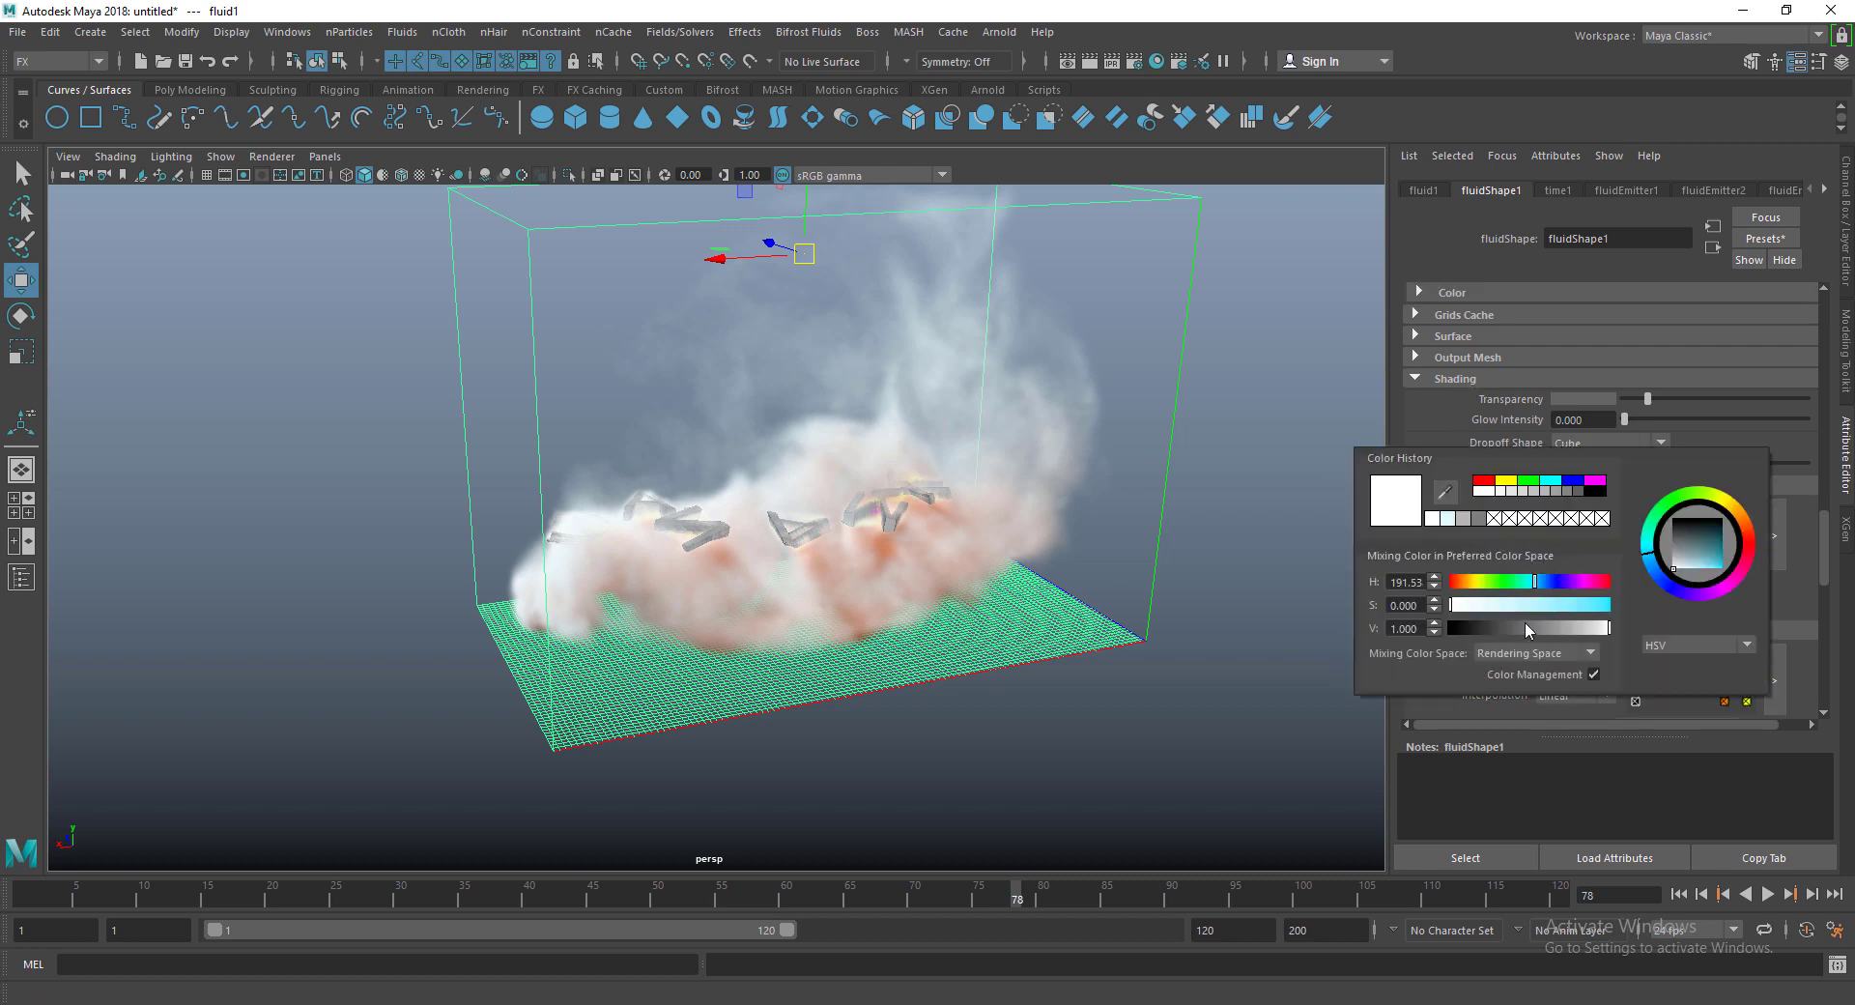
left_click_drag(1524, 624, 1573, 633)
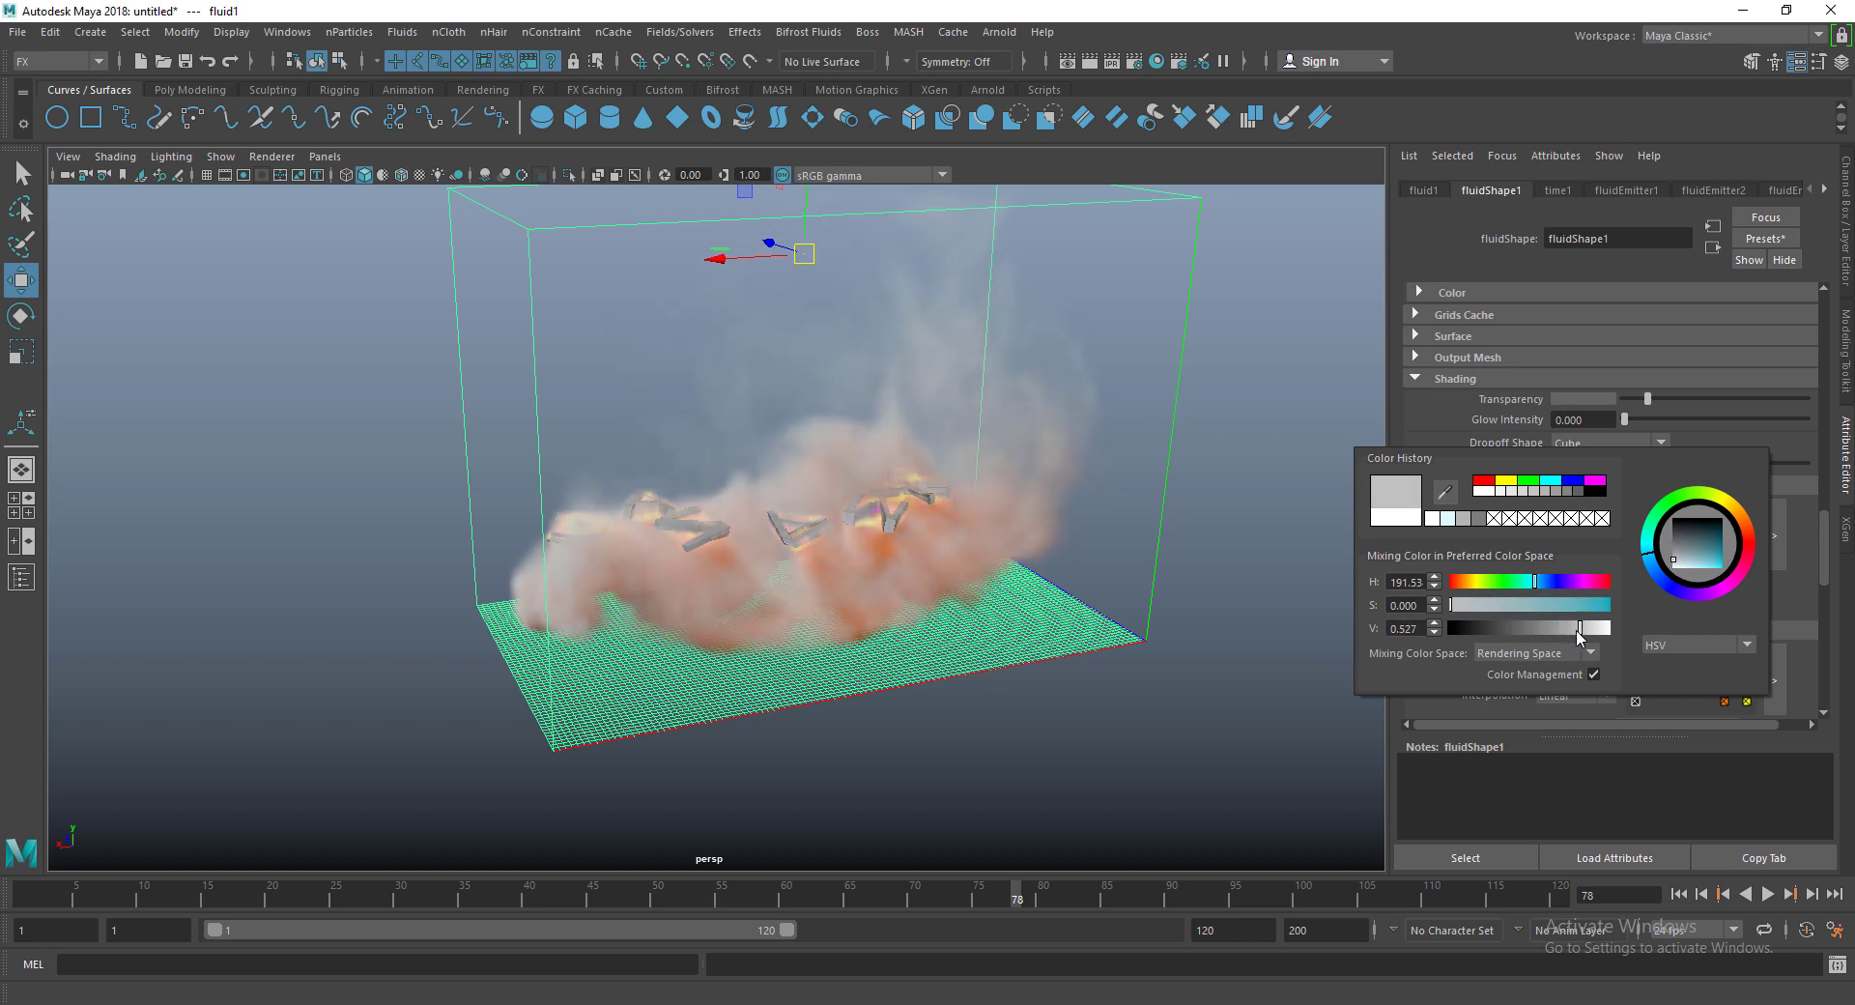
Step: Set the fluid's Light Brightness to about 0.909 and inspect the darker smoke around the letters
scroll(1550, 643, "down", 10)
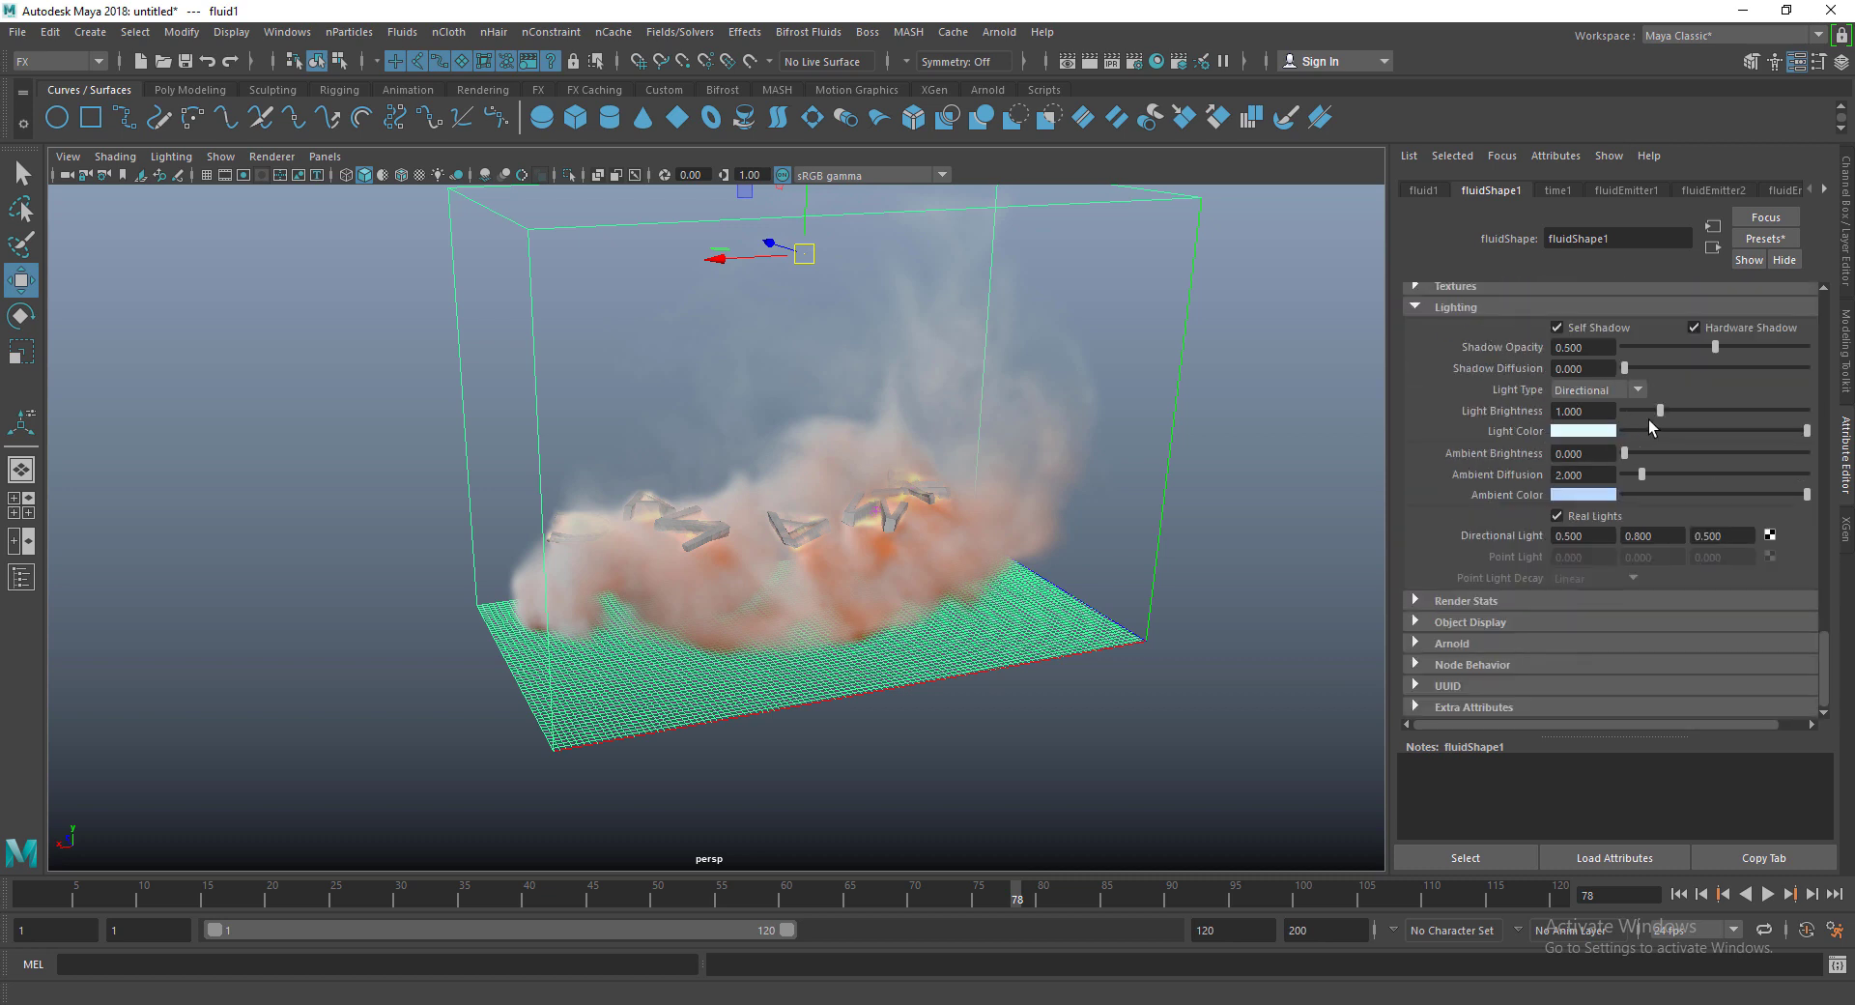
mouse_move(1661, 416)
left_mouse_down()
mouse_move(1695, 417)
mouse_move(1656, 435)
left_mouse_up()
left_click_drag(1638, 452, 1541, 456)
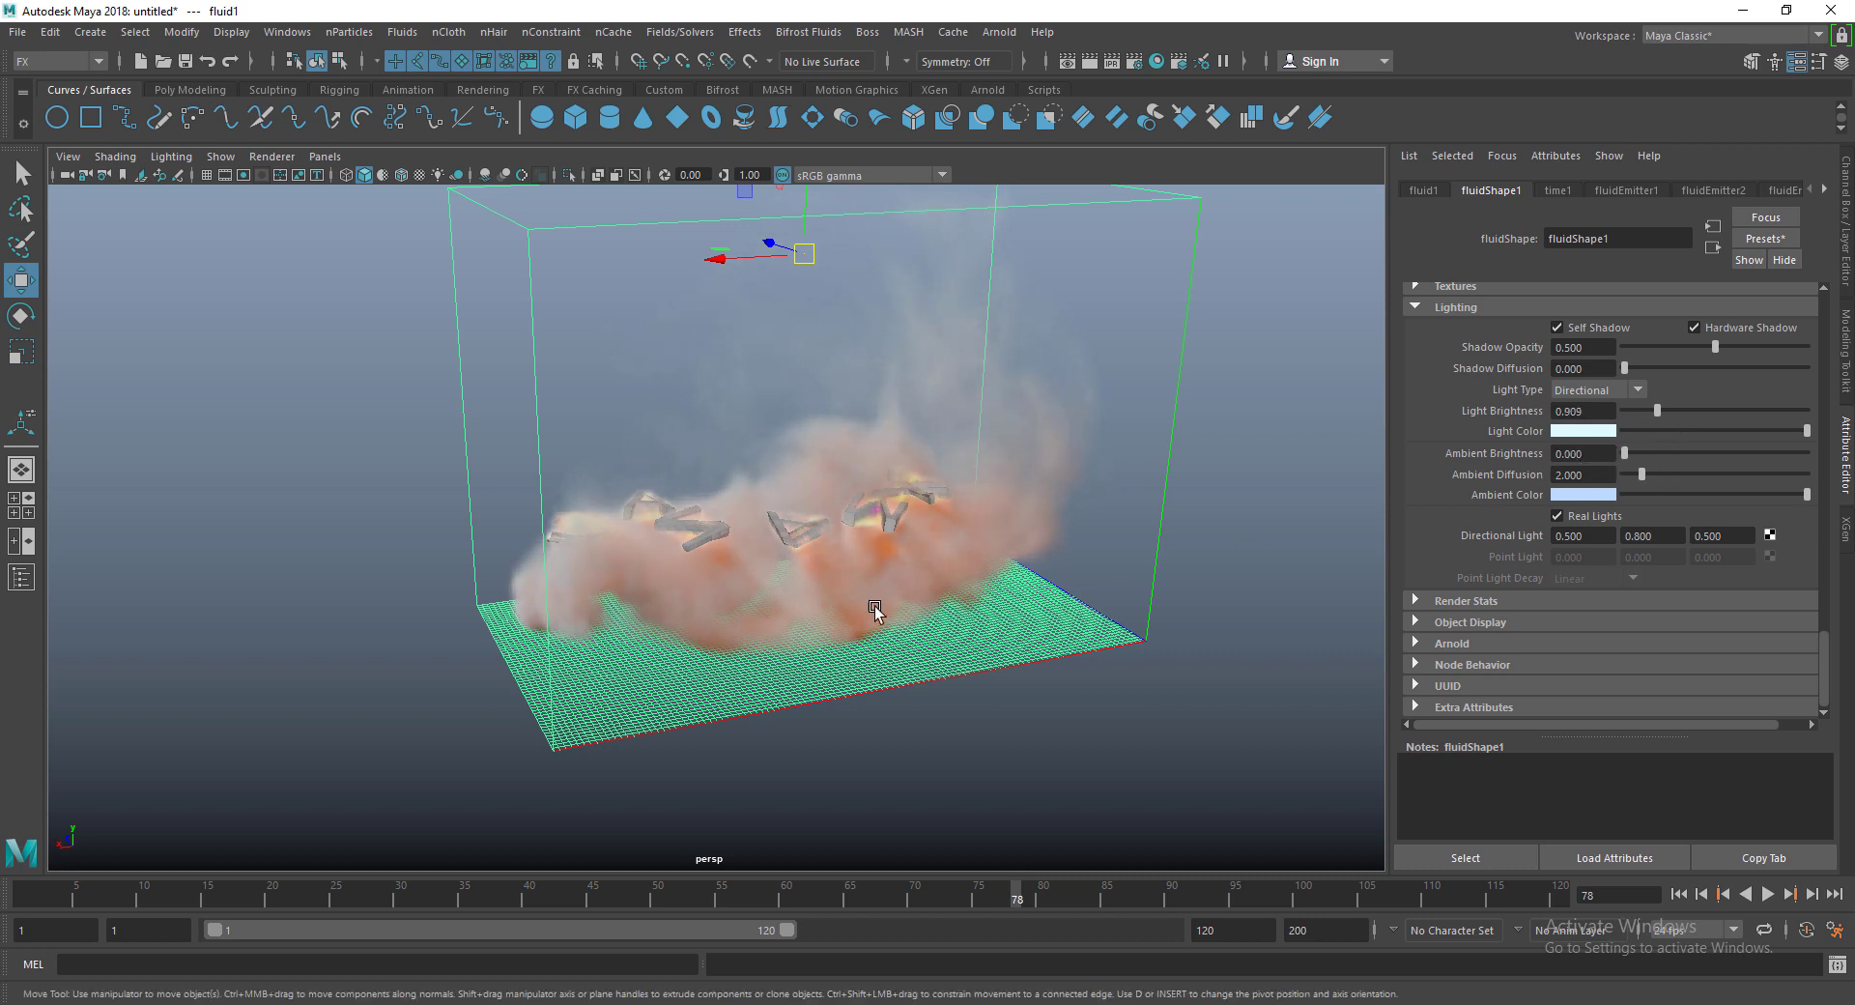
left_click_drag(582, 578, 908, 567, "alt")
scroll(908, 567, "down", 5)
left_click_drag(786, 629, 843, 560, "alt")
middle_click_drag(843, 561, 846, 618, "alt")
Step: Set the temperature Noise to about 0.263, continue the simulation to frame 88, and inspect the flames up close
scroll(1588, 603, "up", 9)
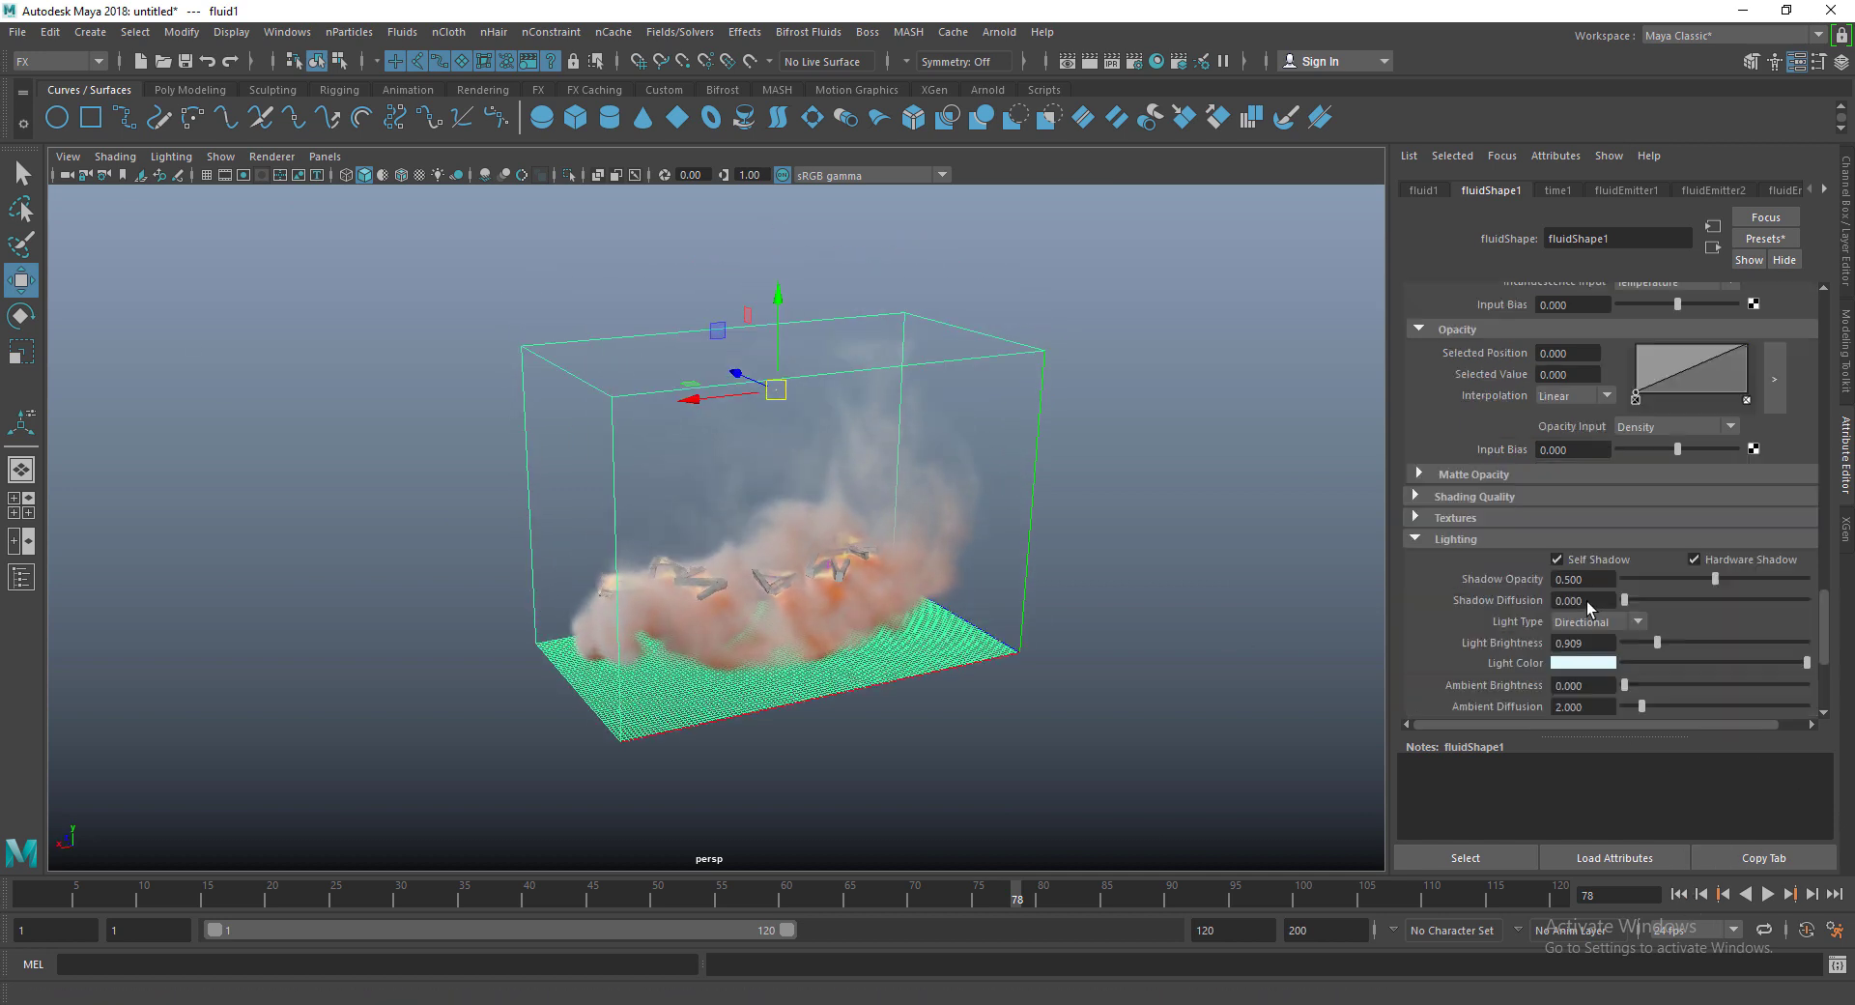
scroll(1586, 601, "up", 8)
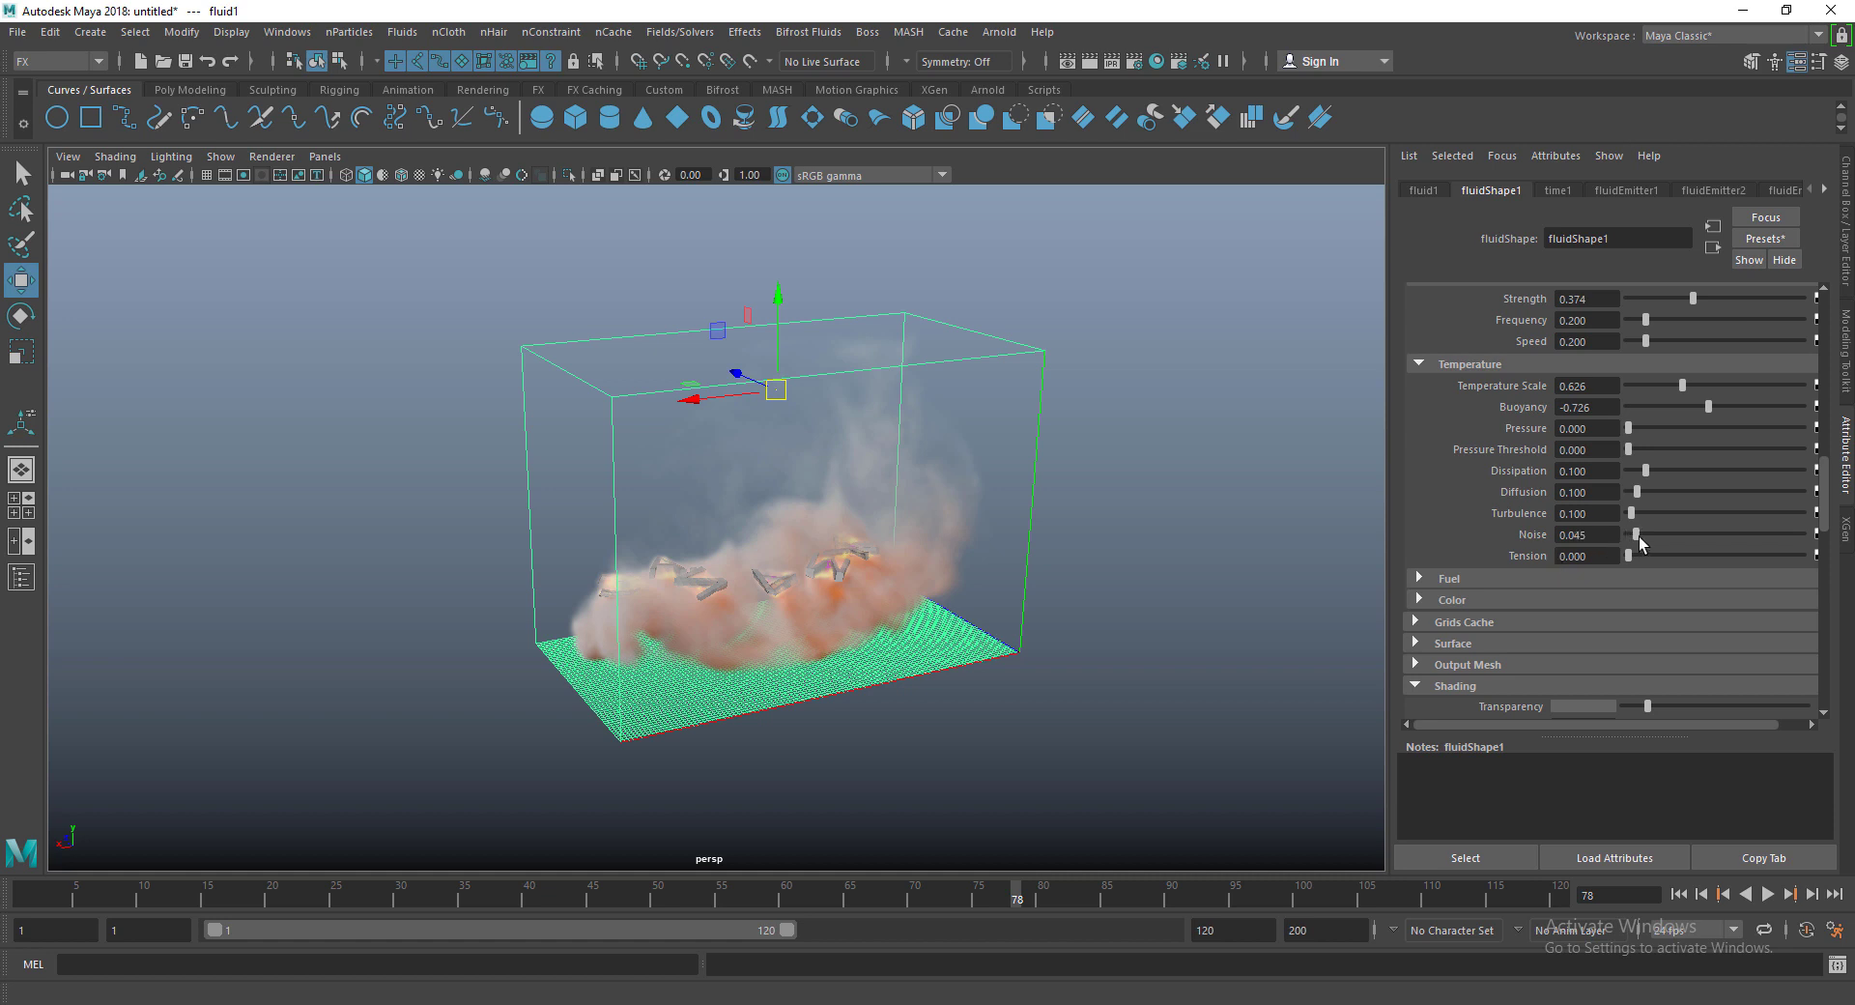
left_click(1767, 893)
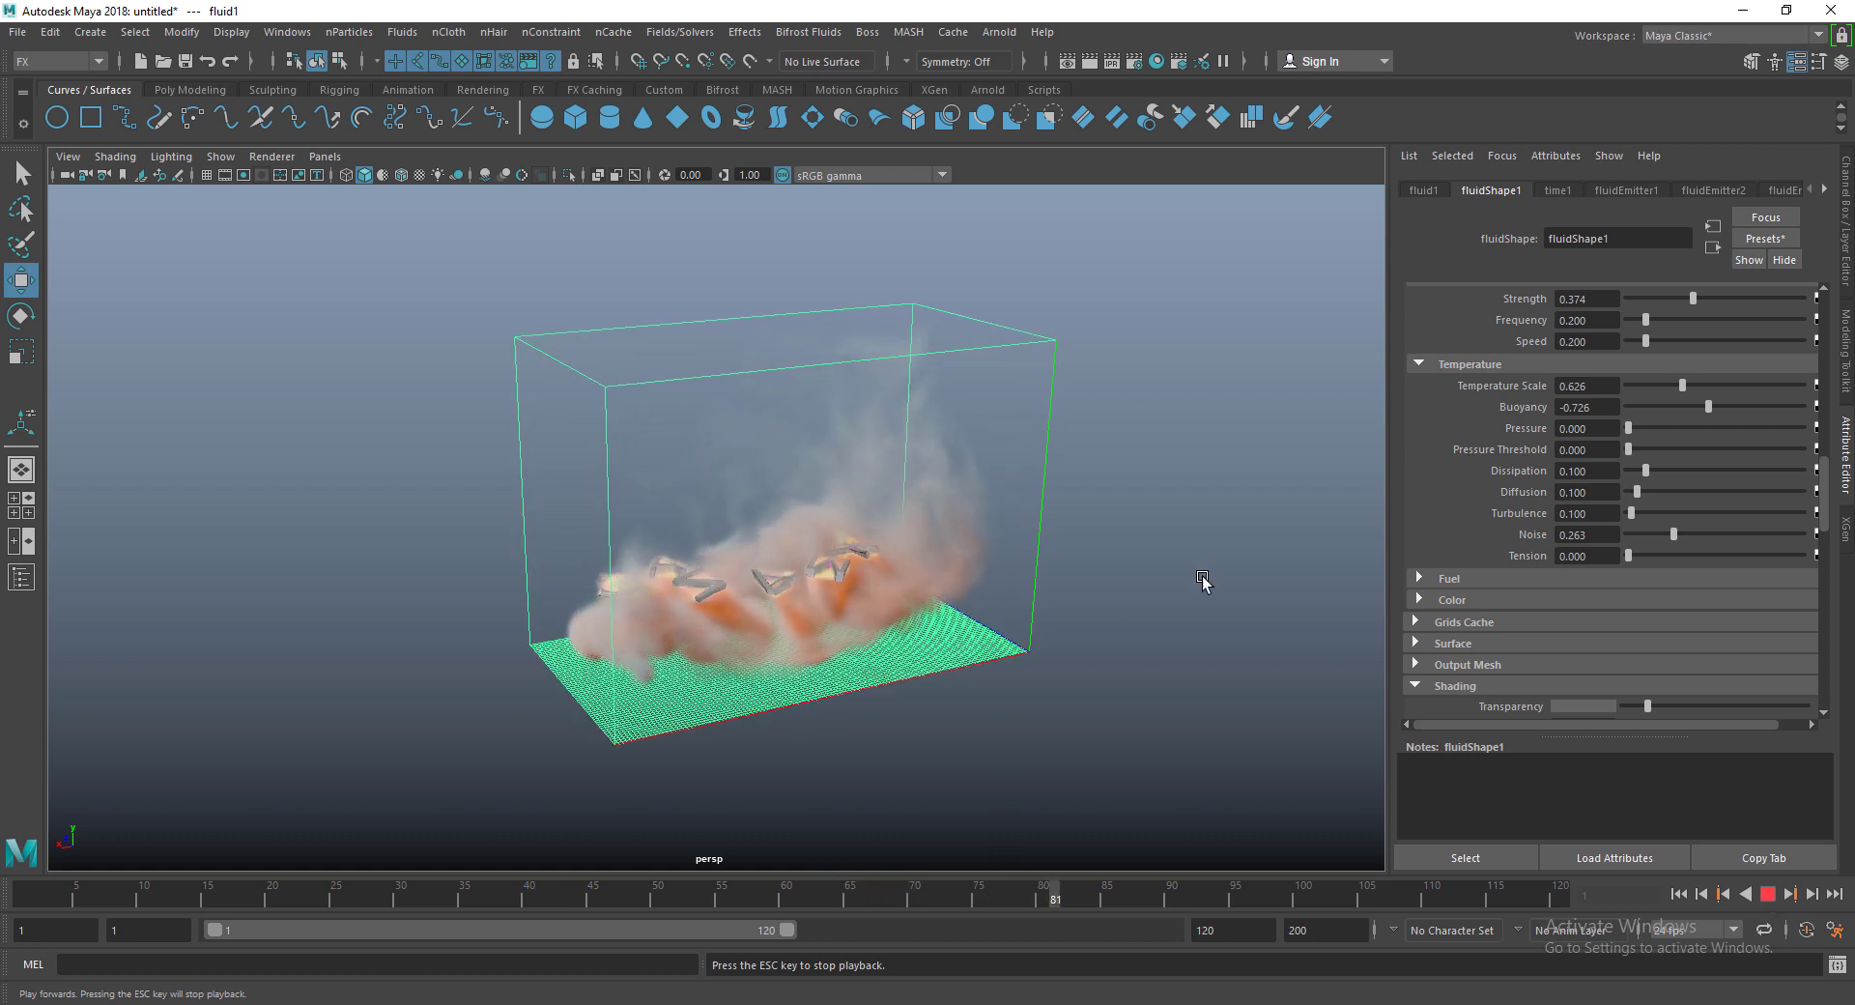
key("Escape")
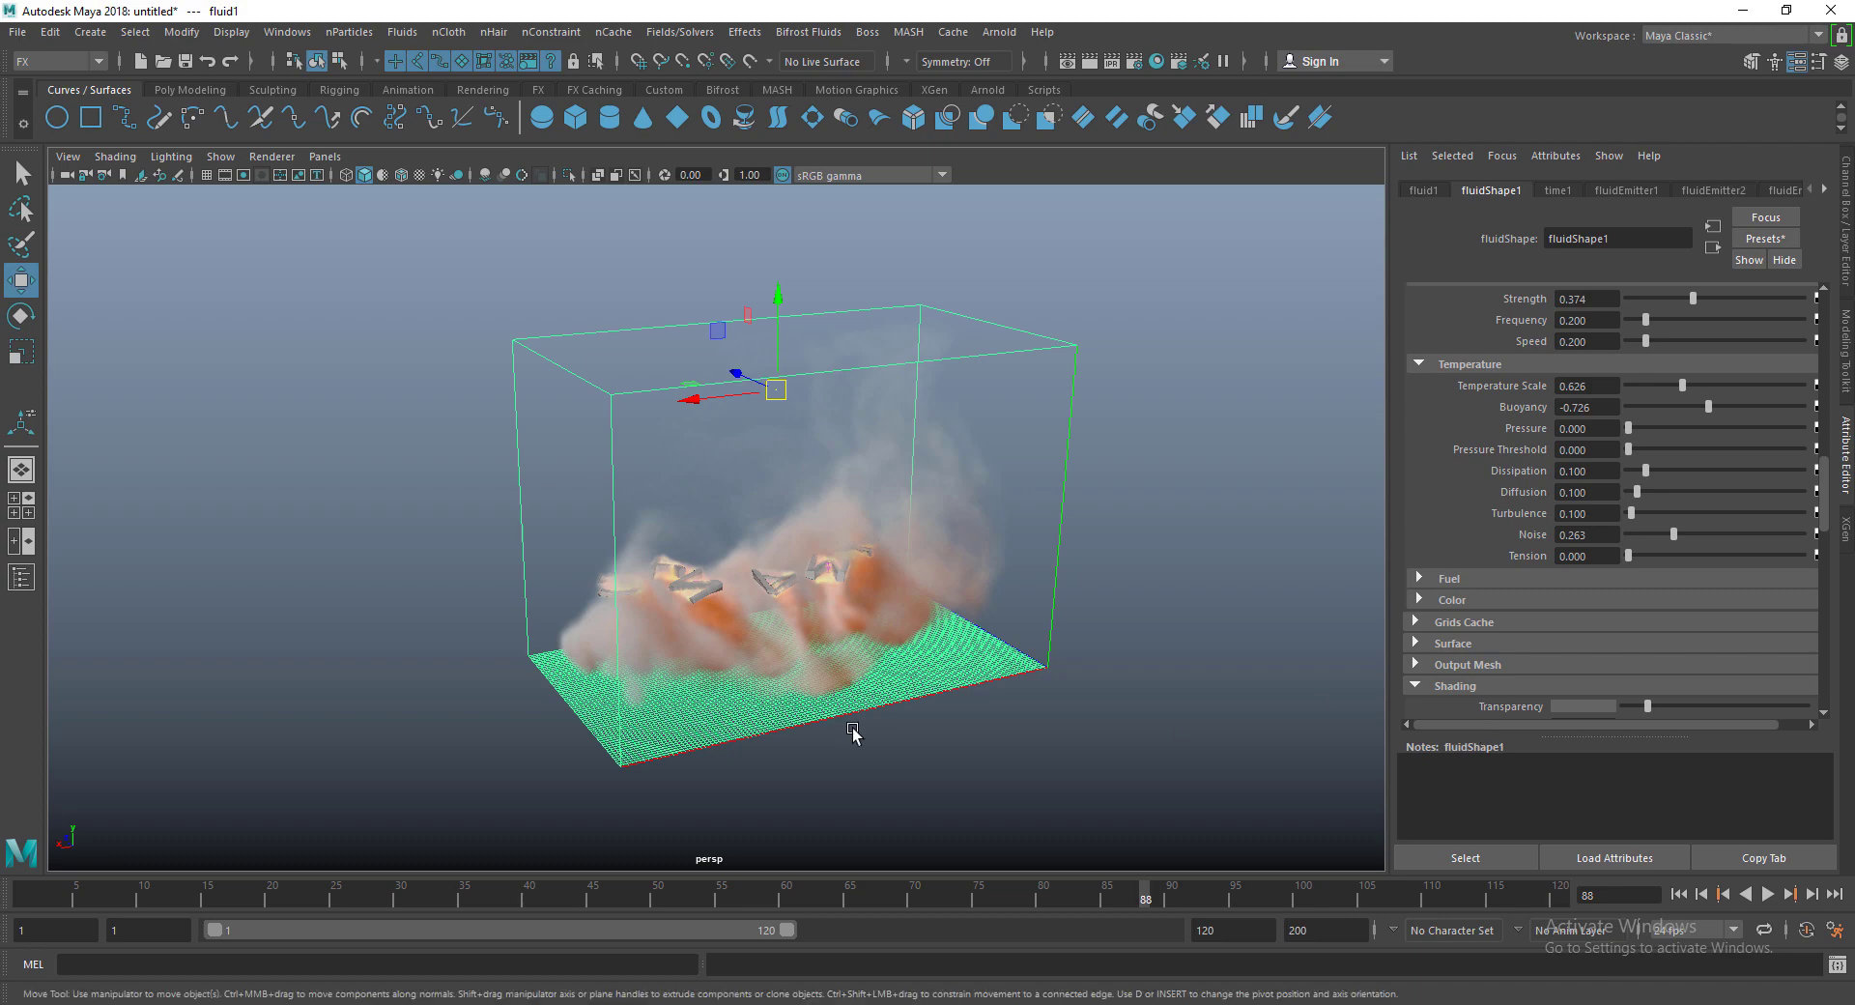
left_click_drag(853, 737, 647, 640, "alt")
scroll(821, 644, "up", 4)
scroll(745, 629, "up", 4)
scroll(647, 641, "down", 5)
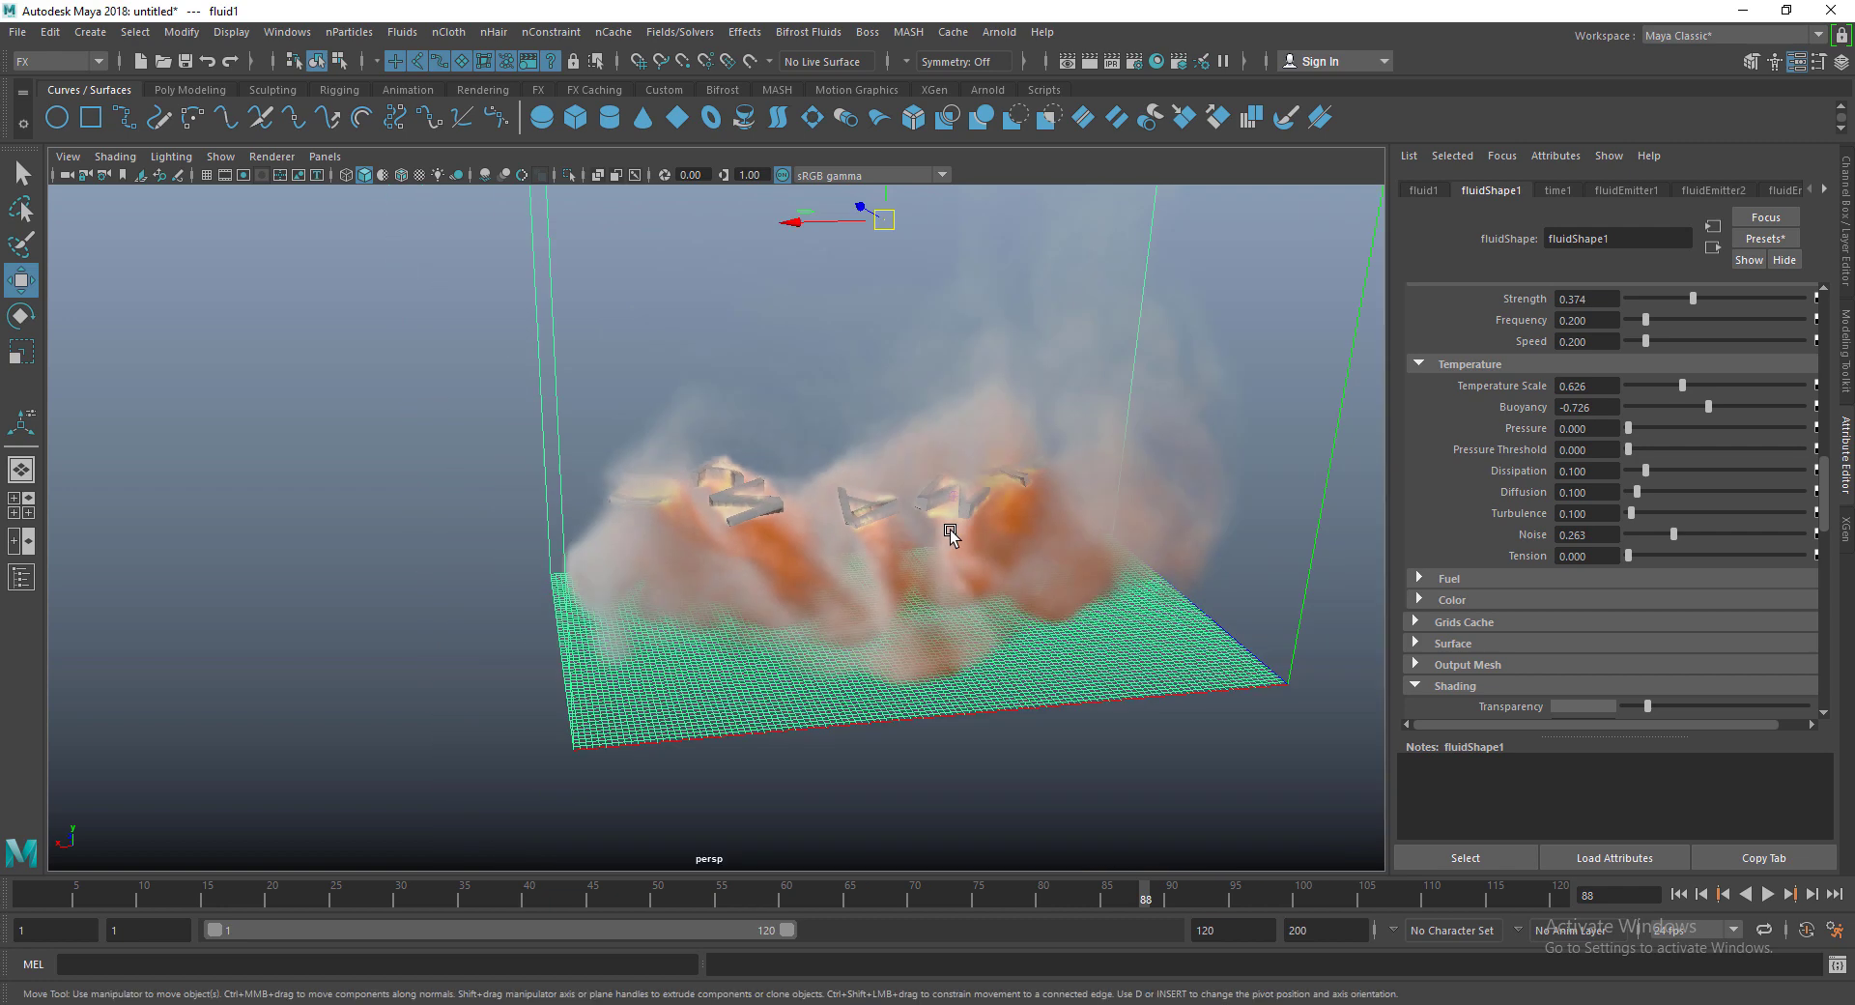
middle_click_drag(945, 525, 728, 577, "alt")
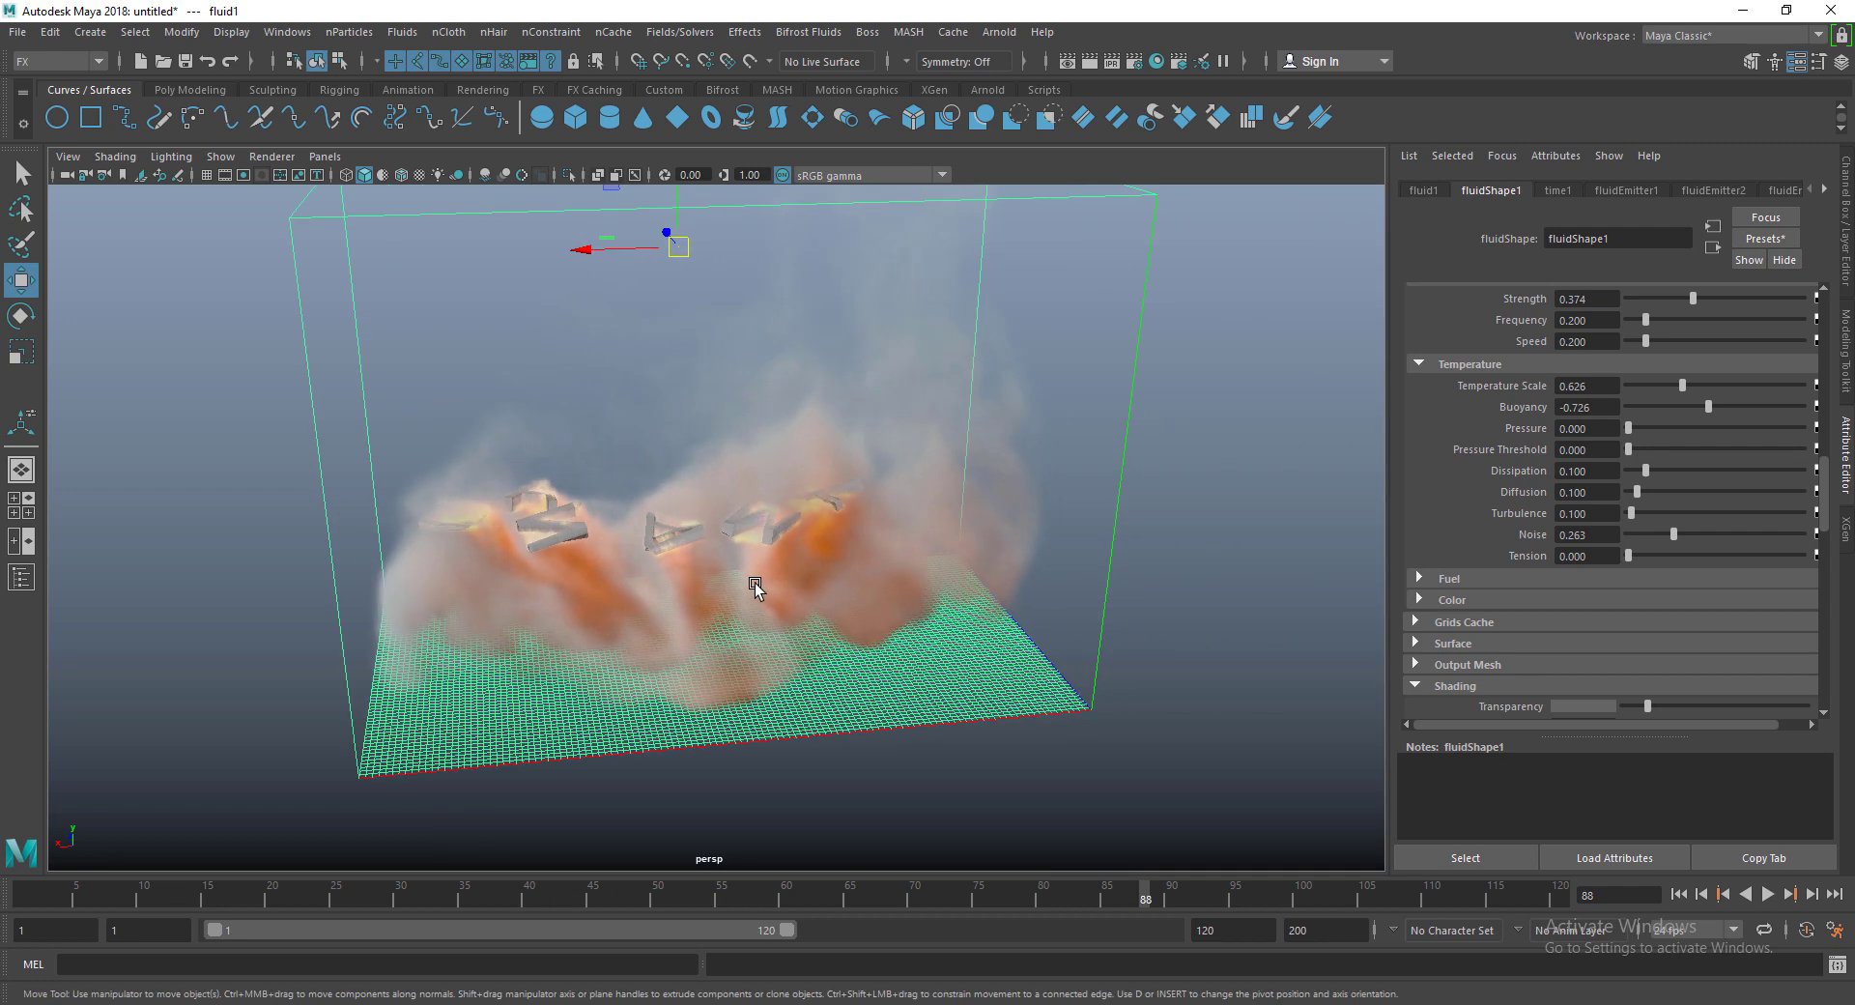
Step: Collapse the Density, Velocity, Turbulence and Temperature groups under Contents Details
scroll(1530, 501, "up", 3)
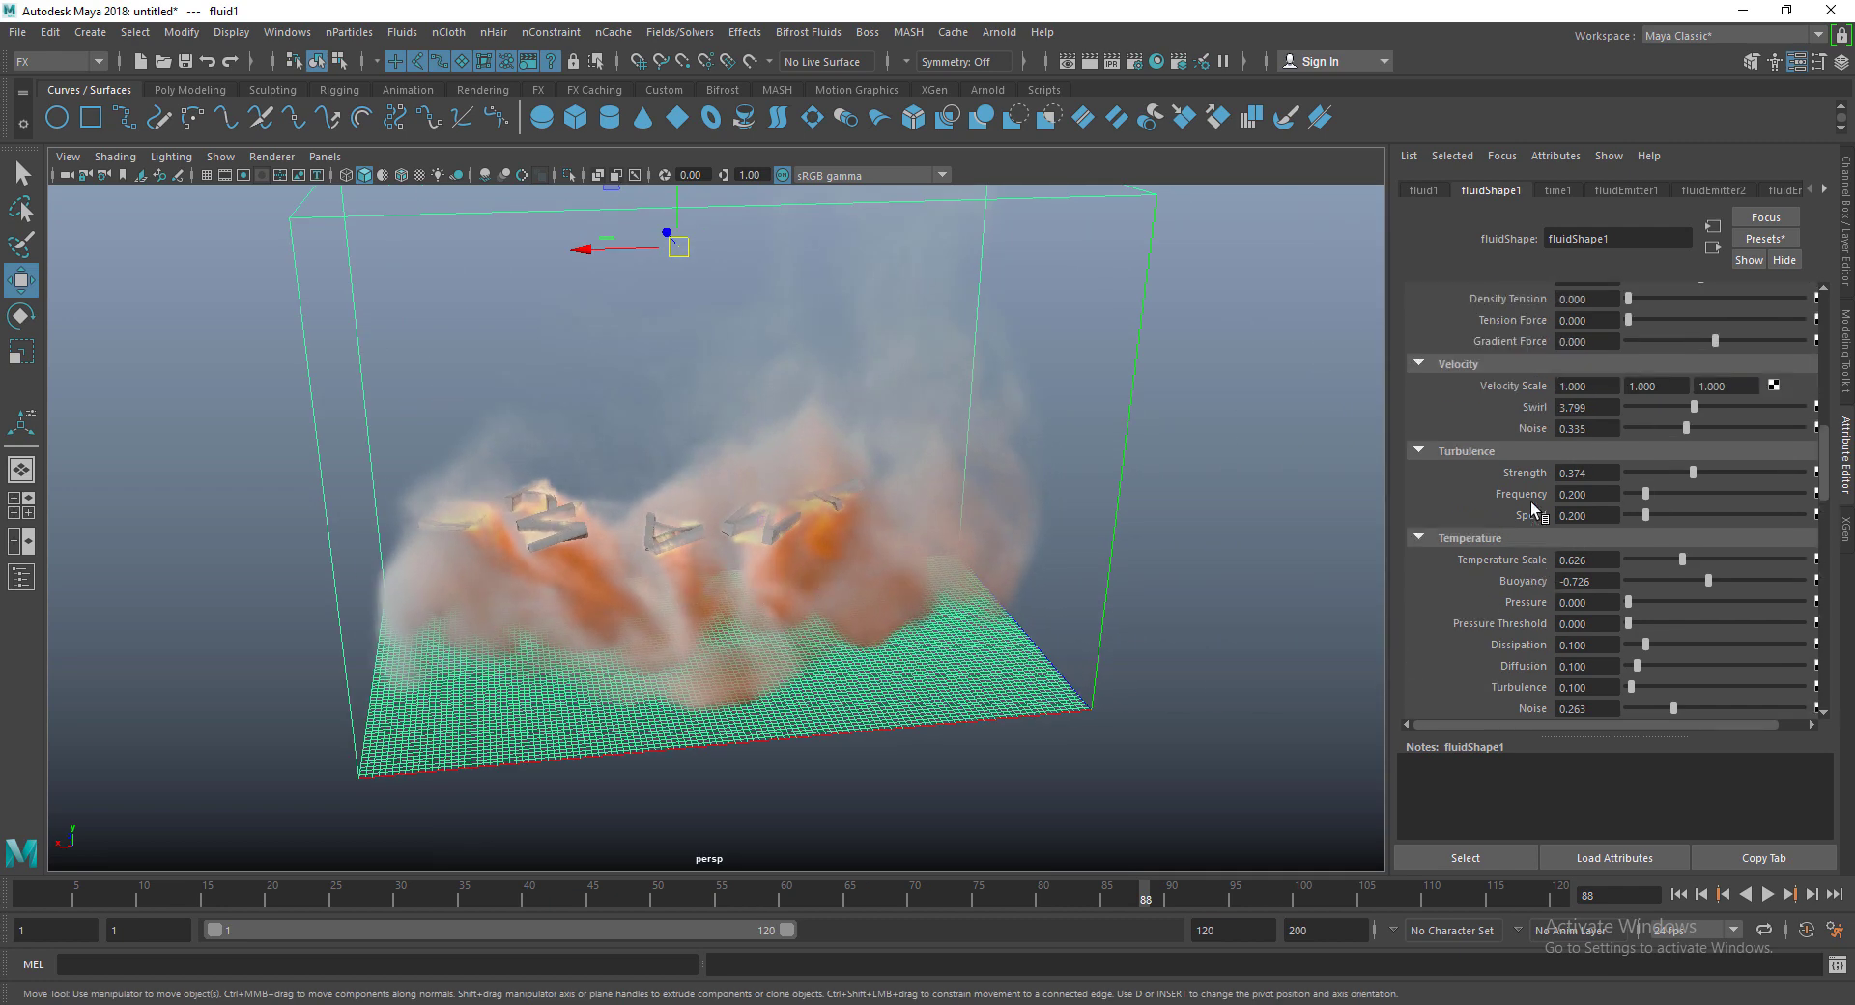
scroll(1507, 628, "up", 3)
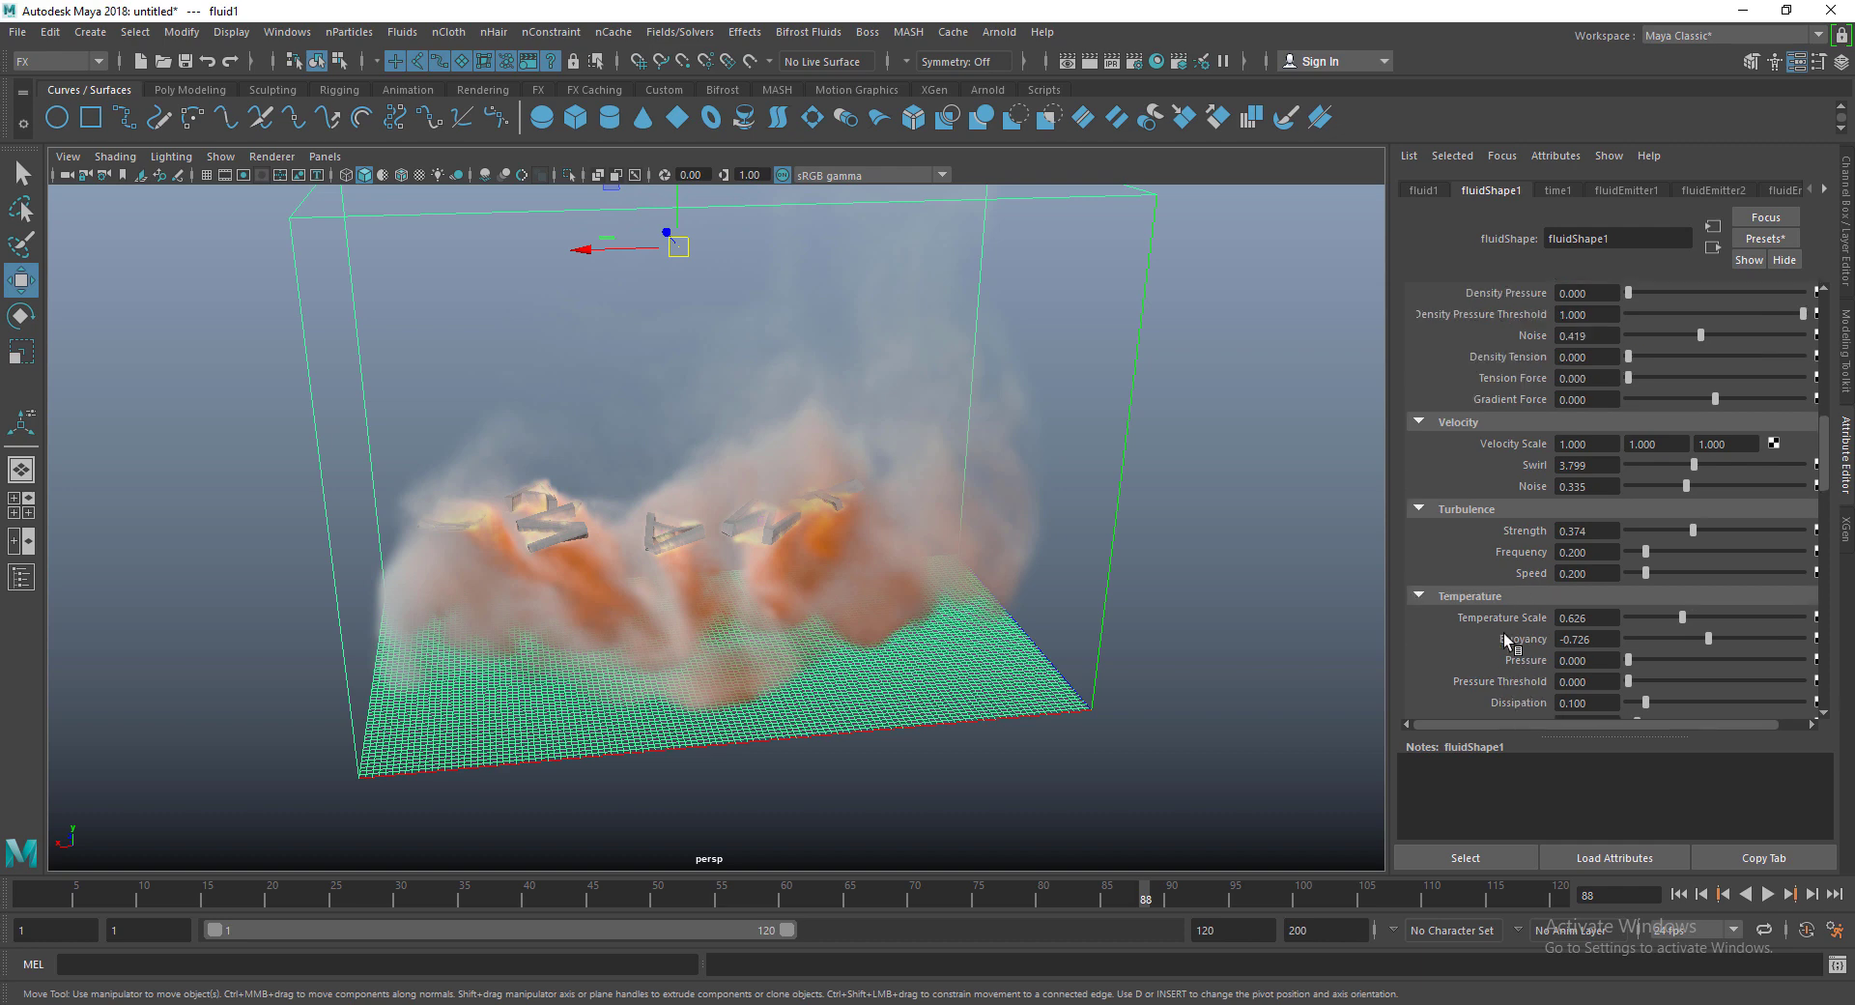
scroll(1503, 633, "up", 3)
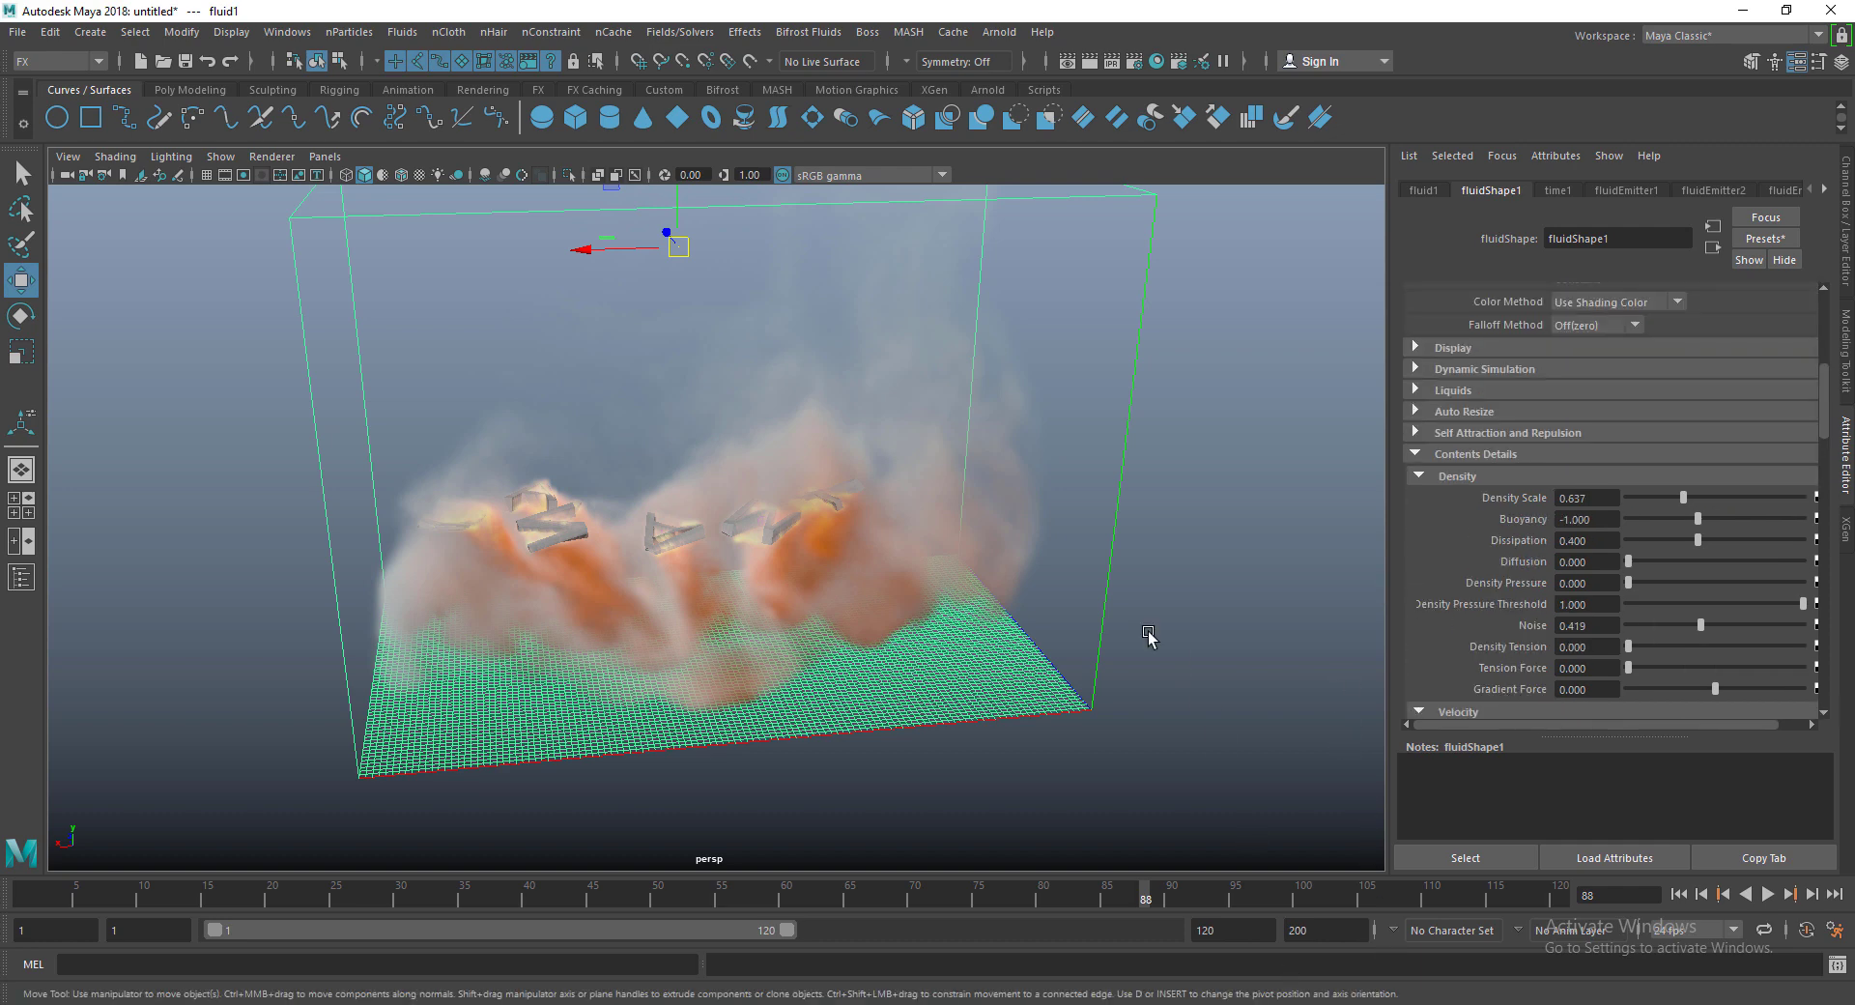
left_click(1436, 483)
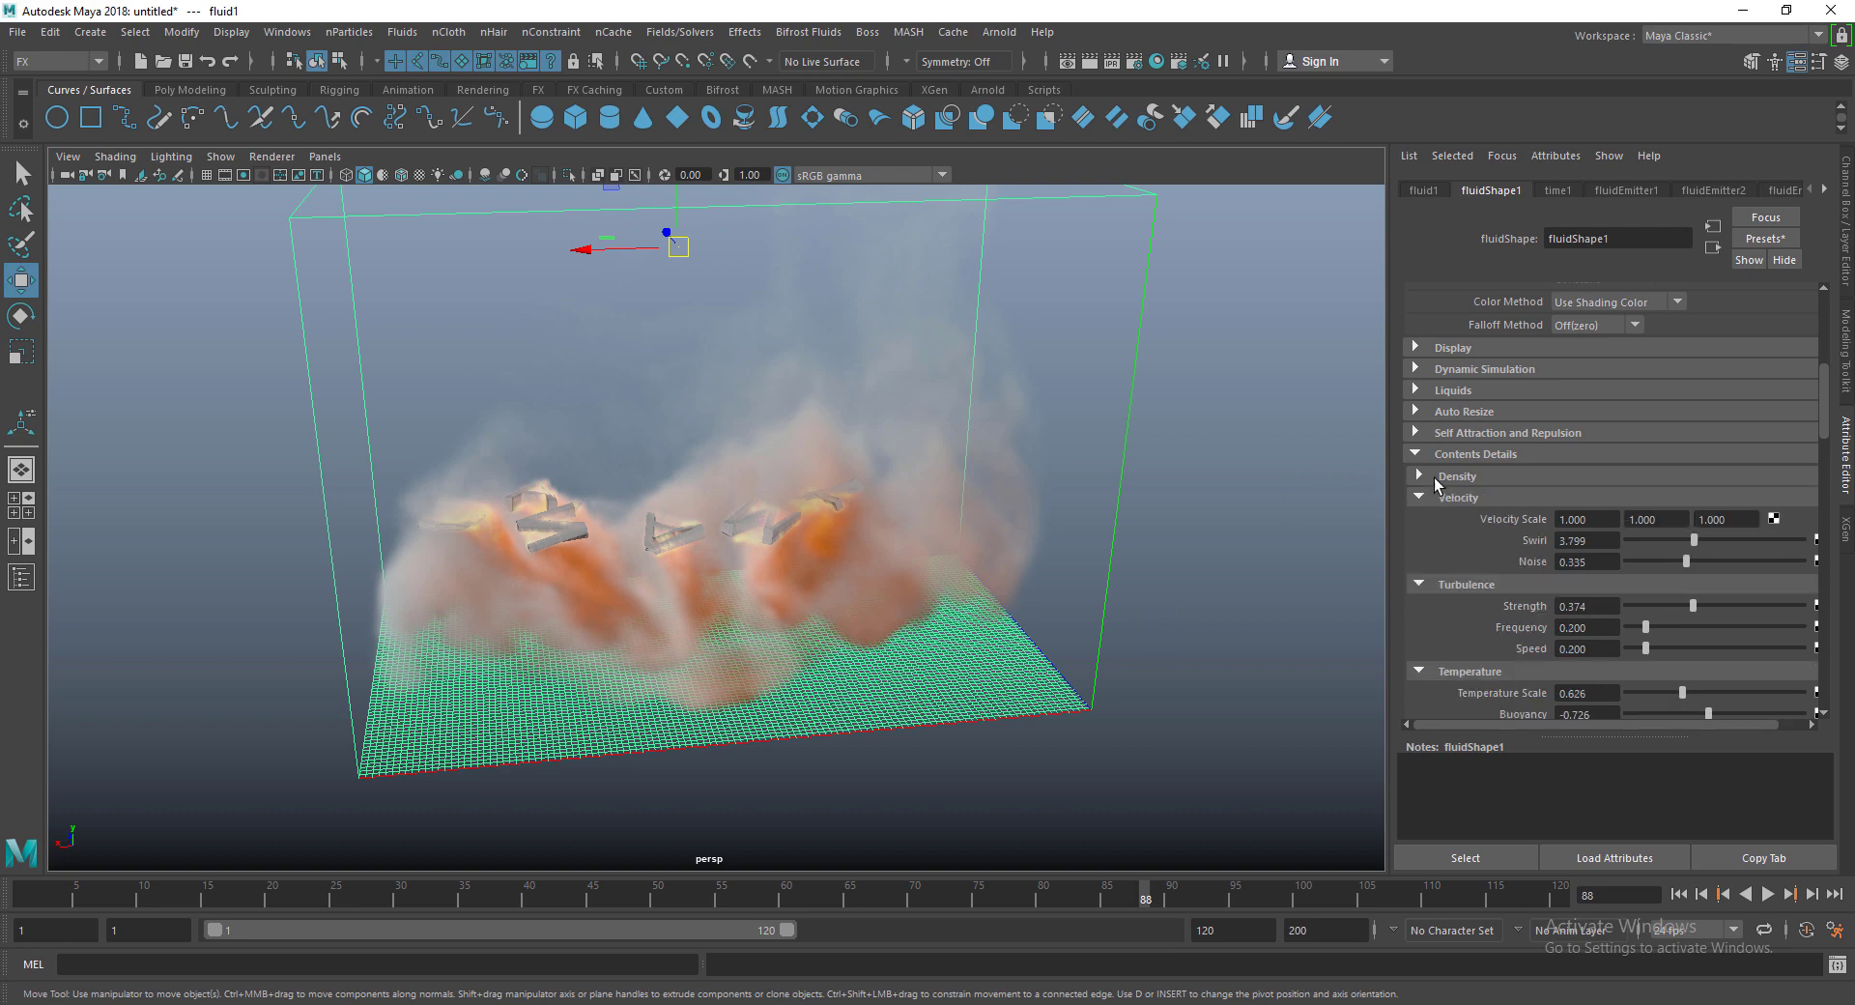
left_click(1461, 498)
left_click(1463, 520)
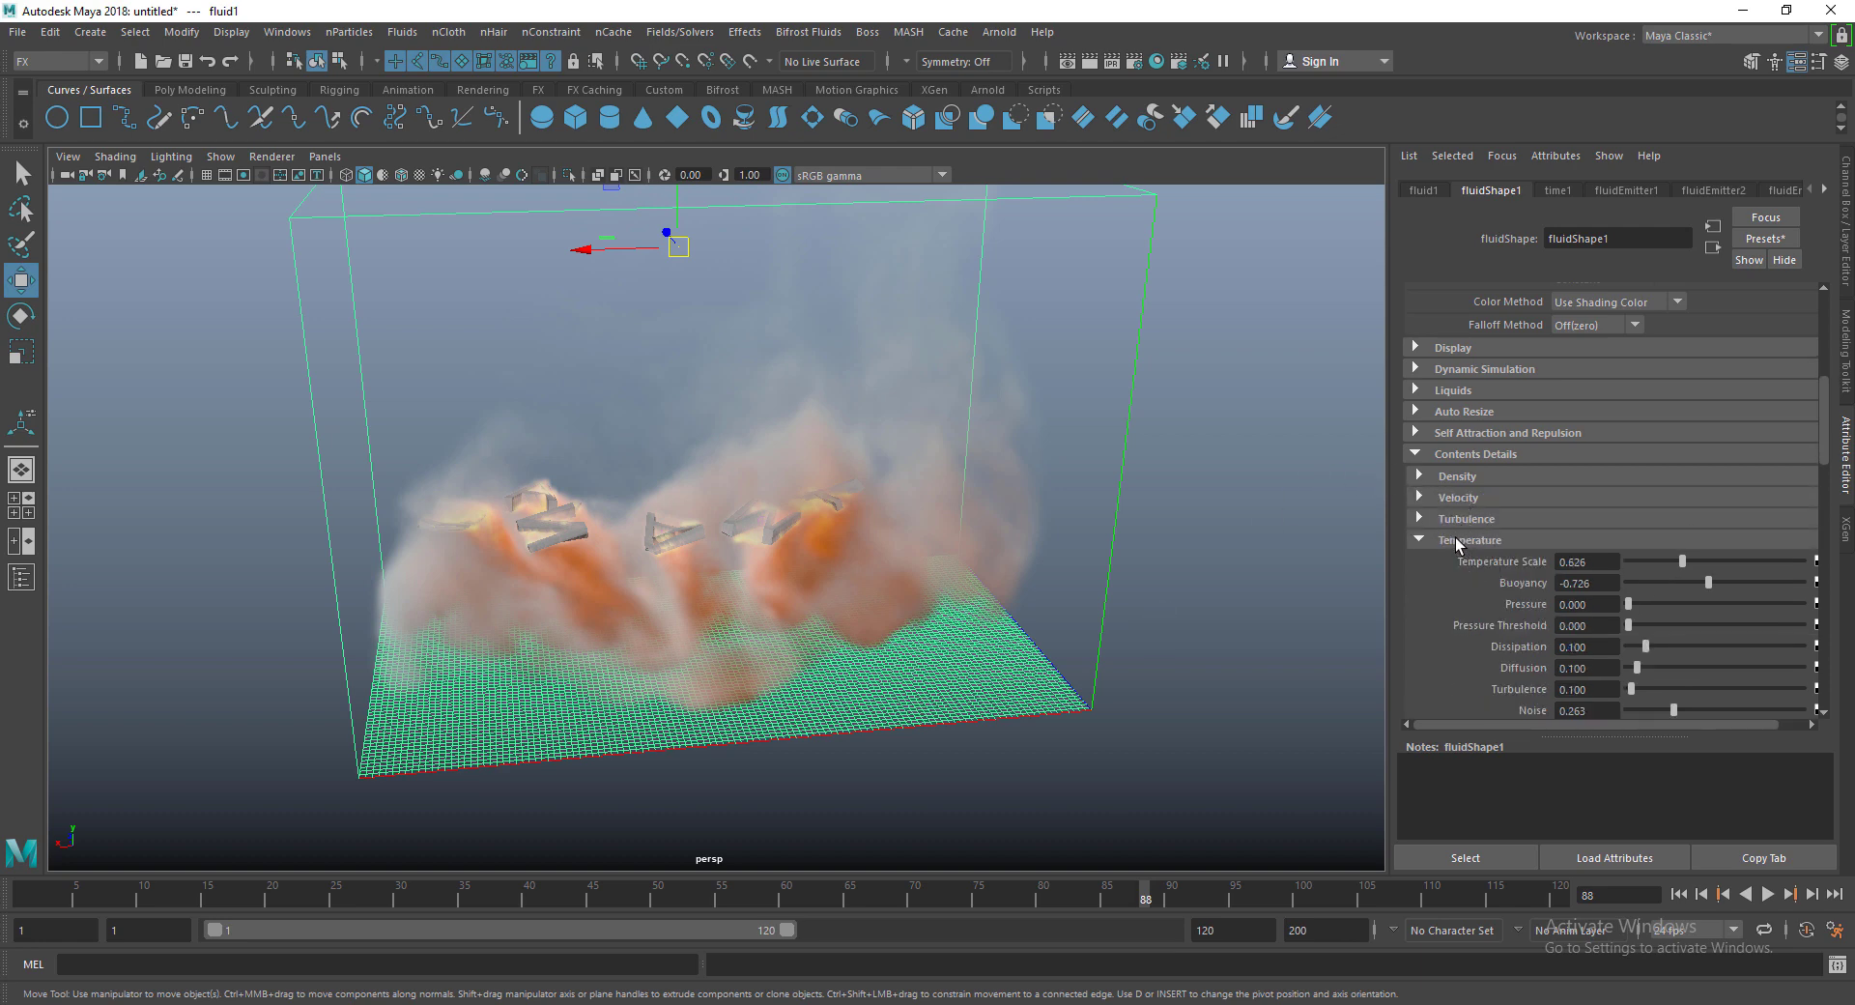
left_click(1457, 542)
Step: Set the fluid container's Base Resolution to 200 and inspect the container from several angles
scroll(1501, 541, "up", 3)
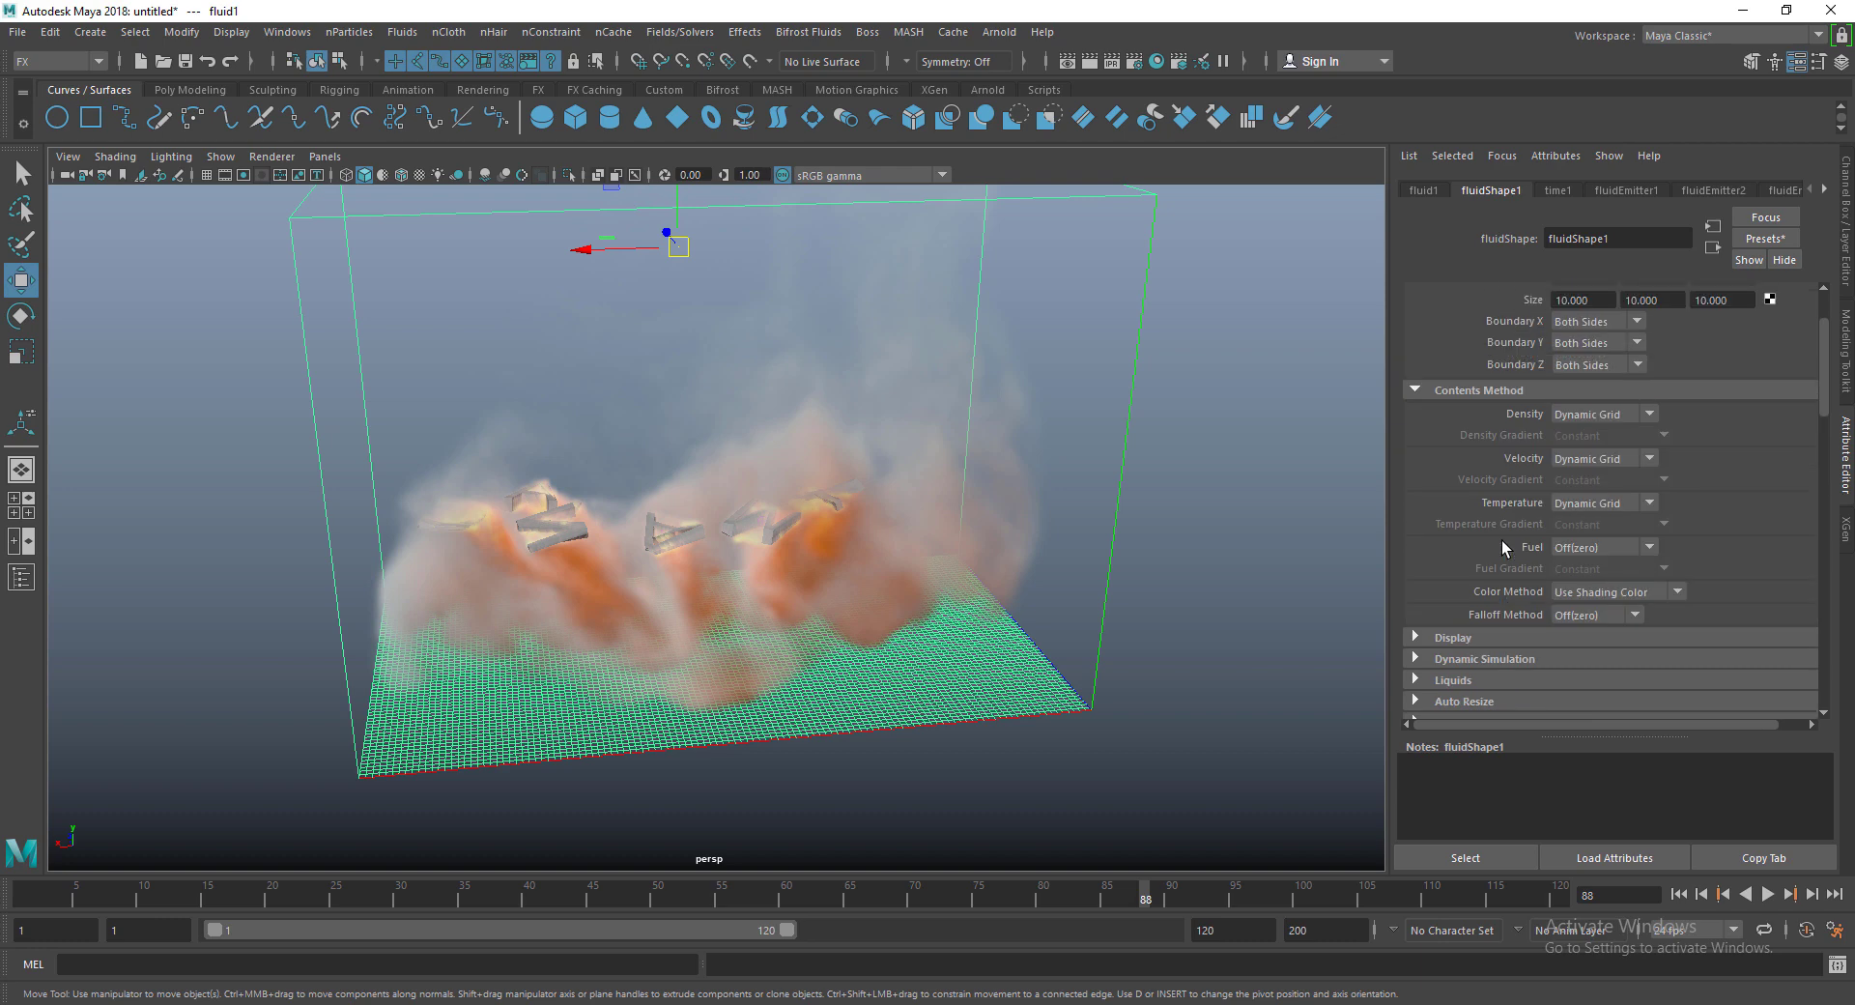
scroll(1501, 541, "up", 3)
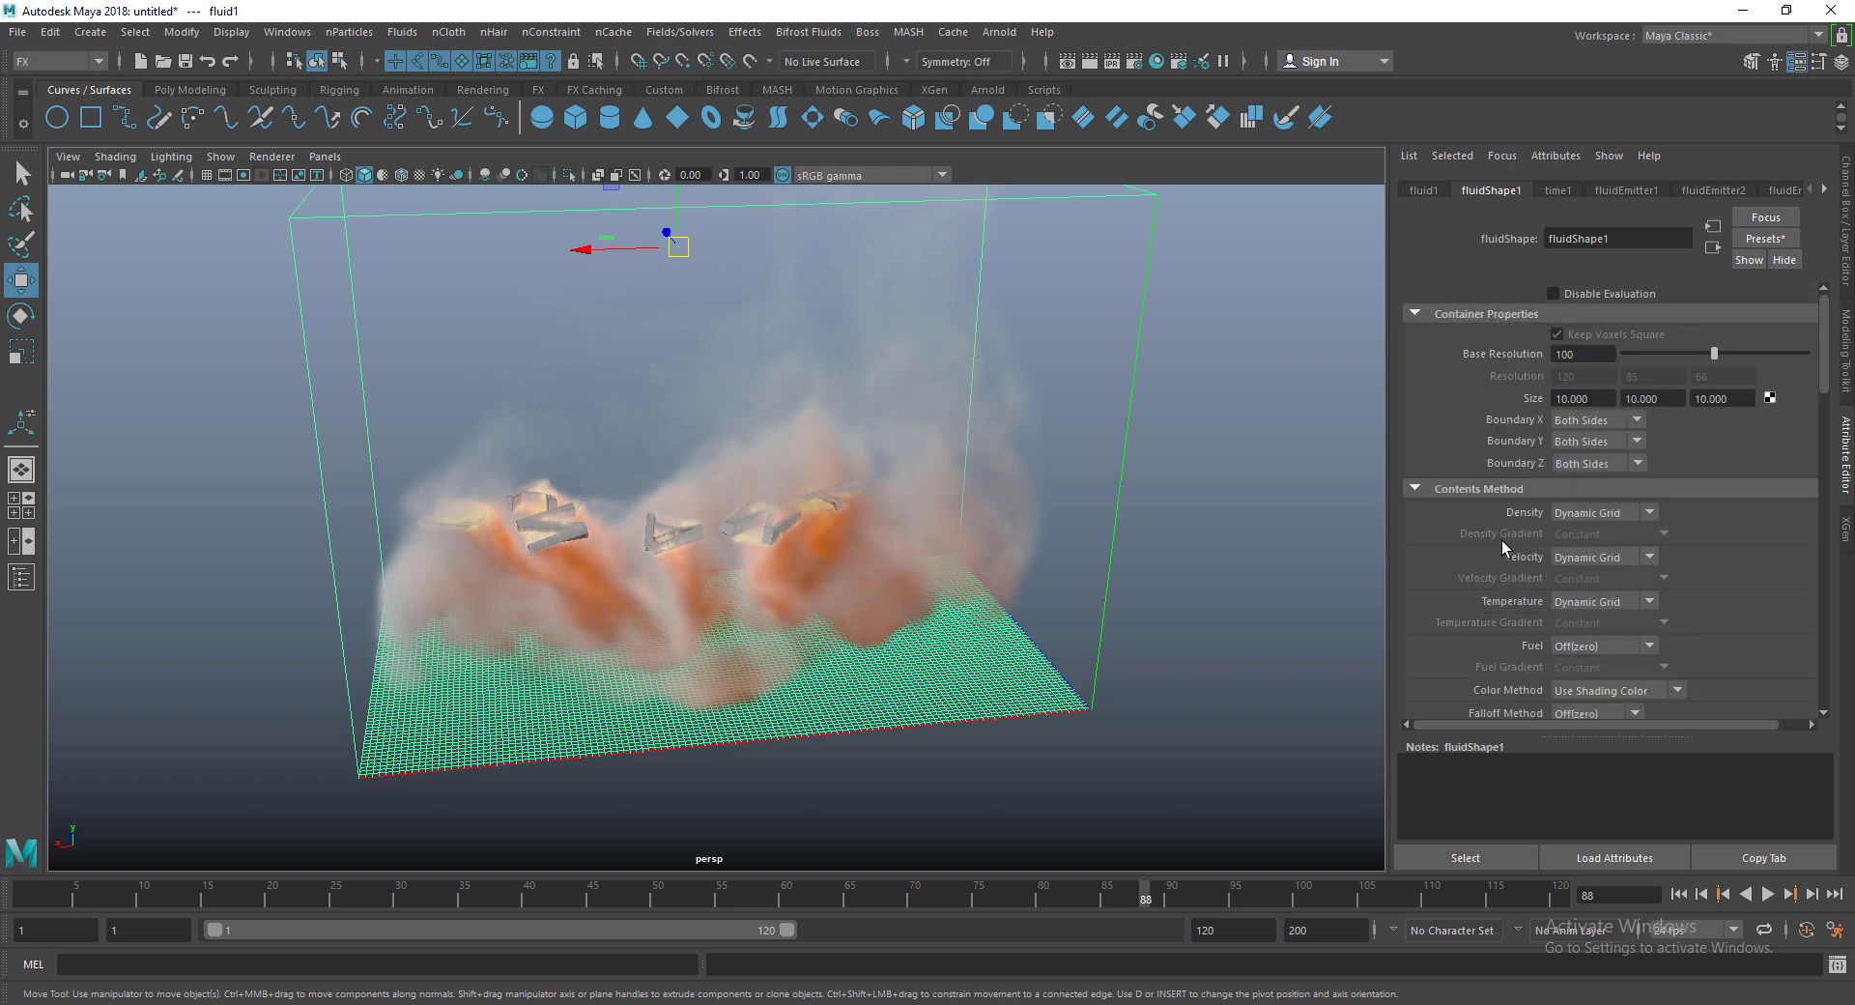
left_click(1588, 354)
type("200")
key("Return")
scroll(1040, 473, "down", 5)
mouse_move(694, 626)
left_mouse_down("alt")
mouse_move(780, 637)
mouse_move(713, 621)
left_mouse_up("alt")
middle_click_drag(713, 621, 798, 551, "alt")
scroll(887, 521, "up", 4)
left_click_drag(887, 520, 891, 562, "alt")
middle_click_drag(904, 497, 887, 520, "alt")
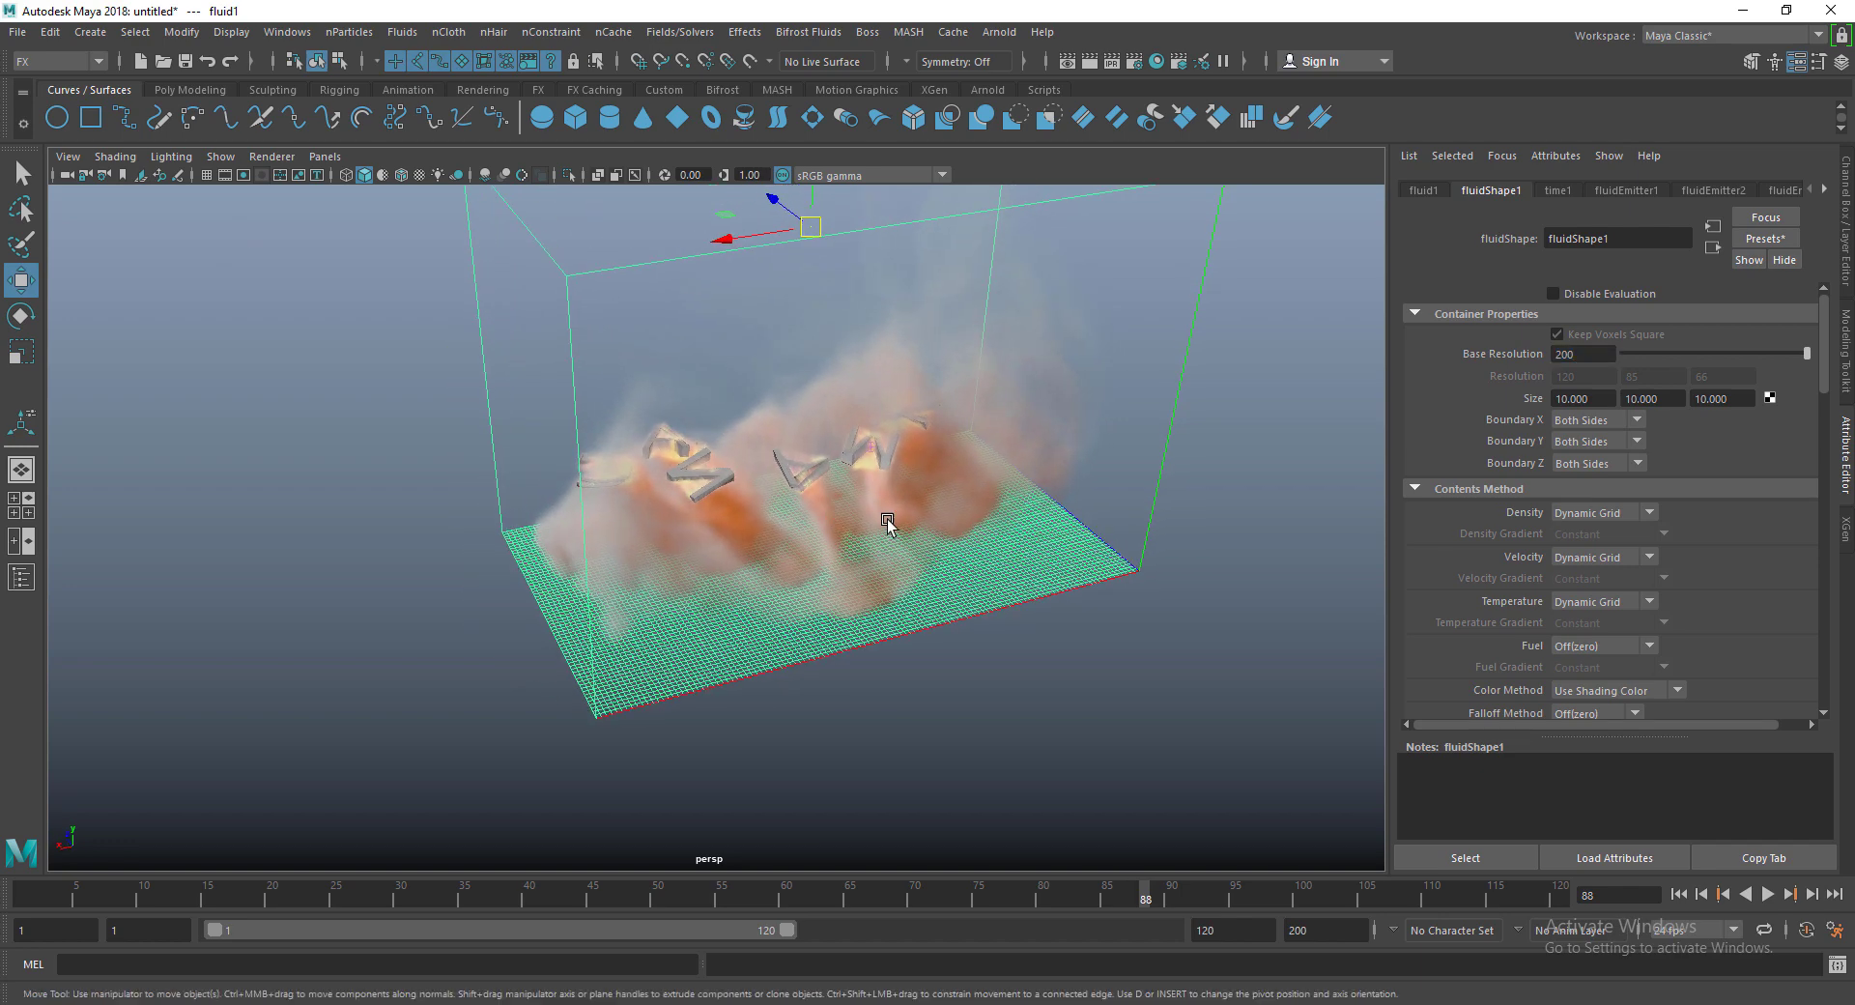
left_click_drag(824, 518, 950, 452, "alt")
Step: Expand the fluid's Display settings and set Boundary Draw to None to hide the container outline
scroll(1546, 570, "down", 5)
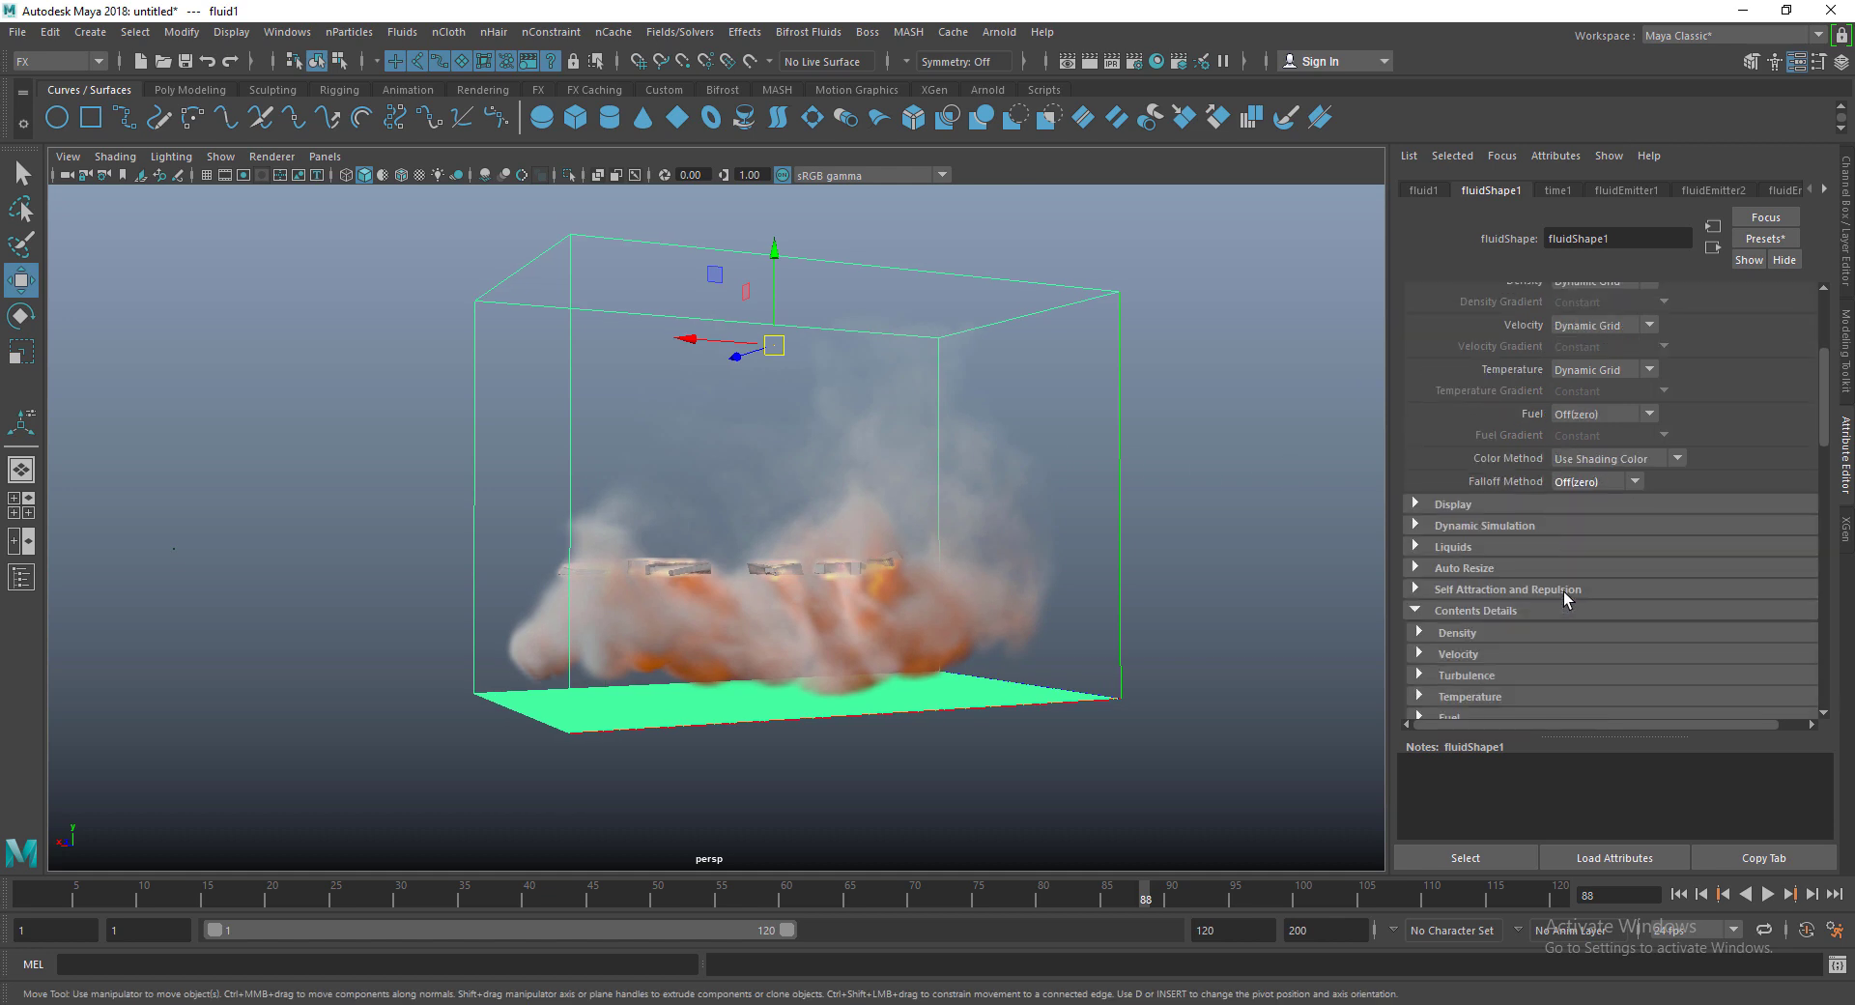
left_click(1453, 505)
scroll(1576, 490, "down", 2)
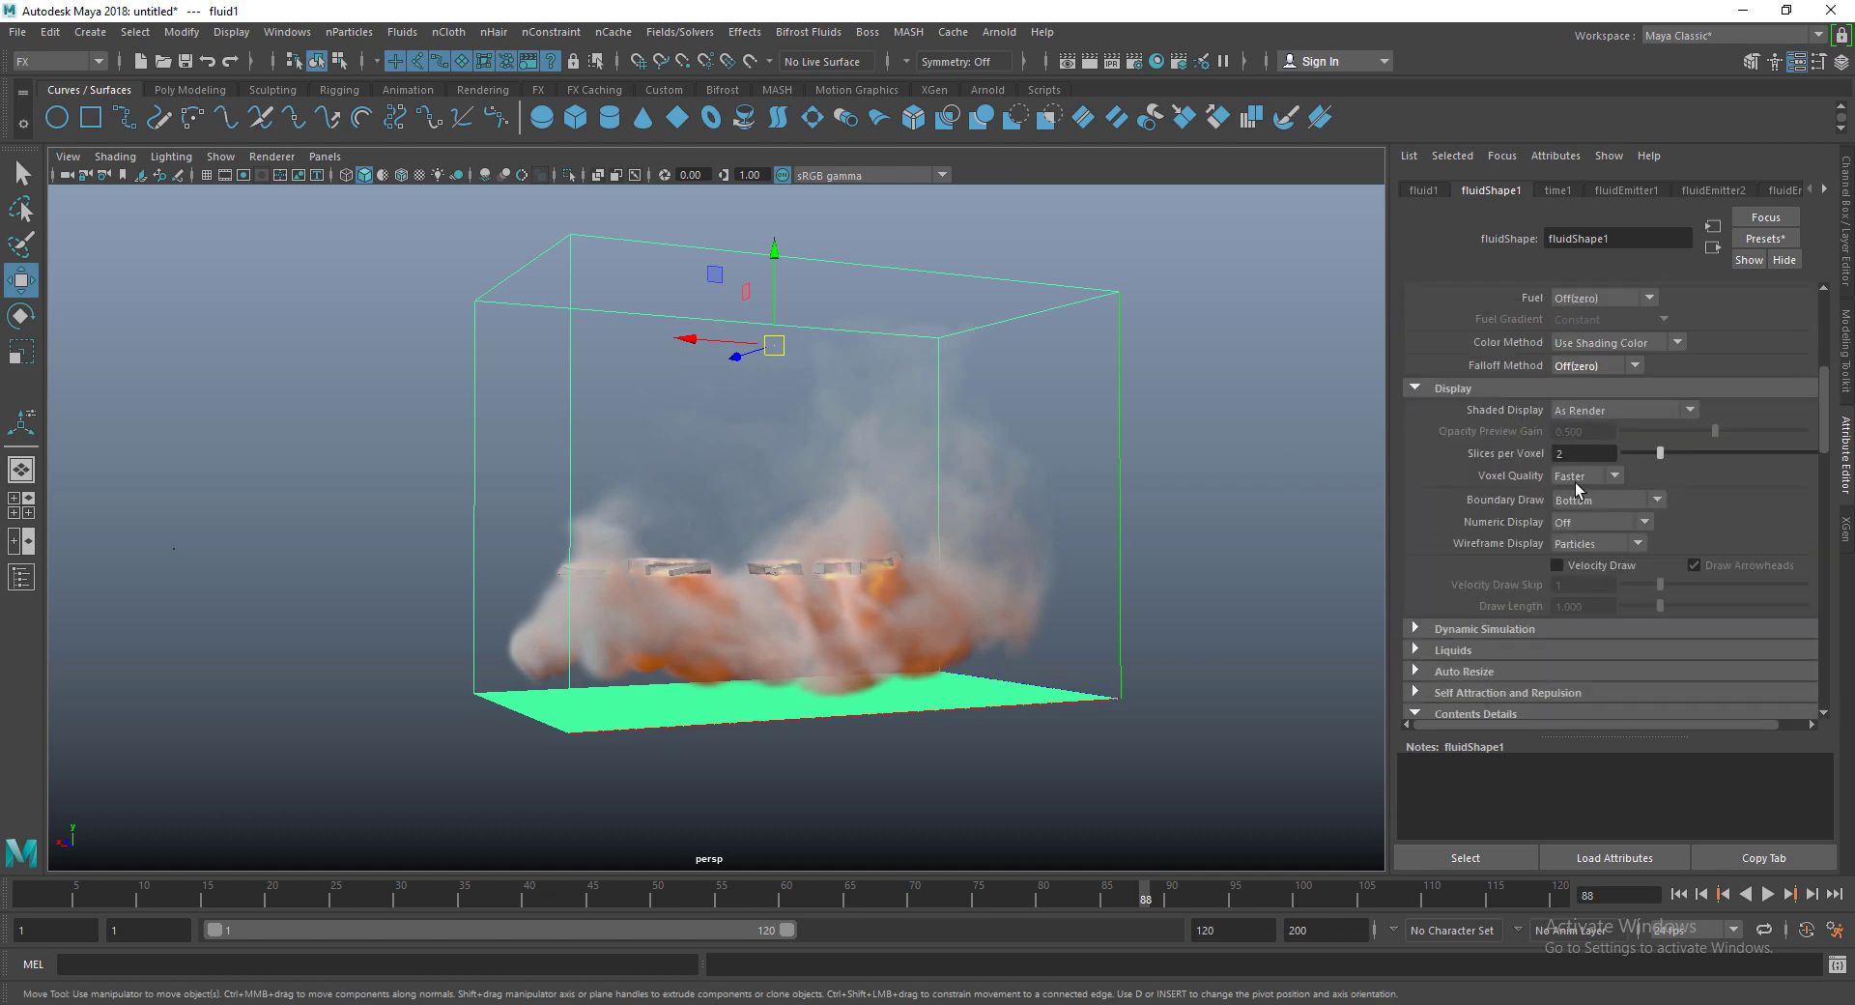
left_click(1567, 501)
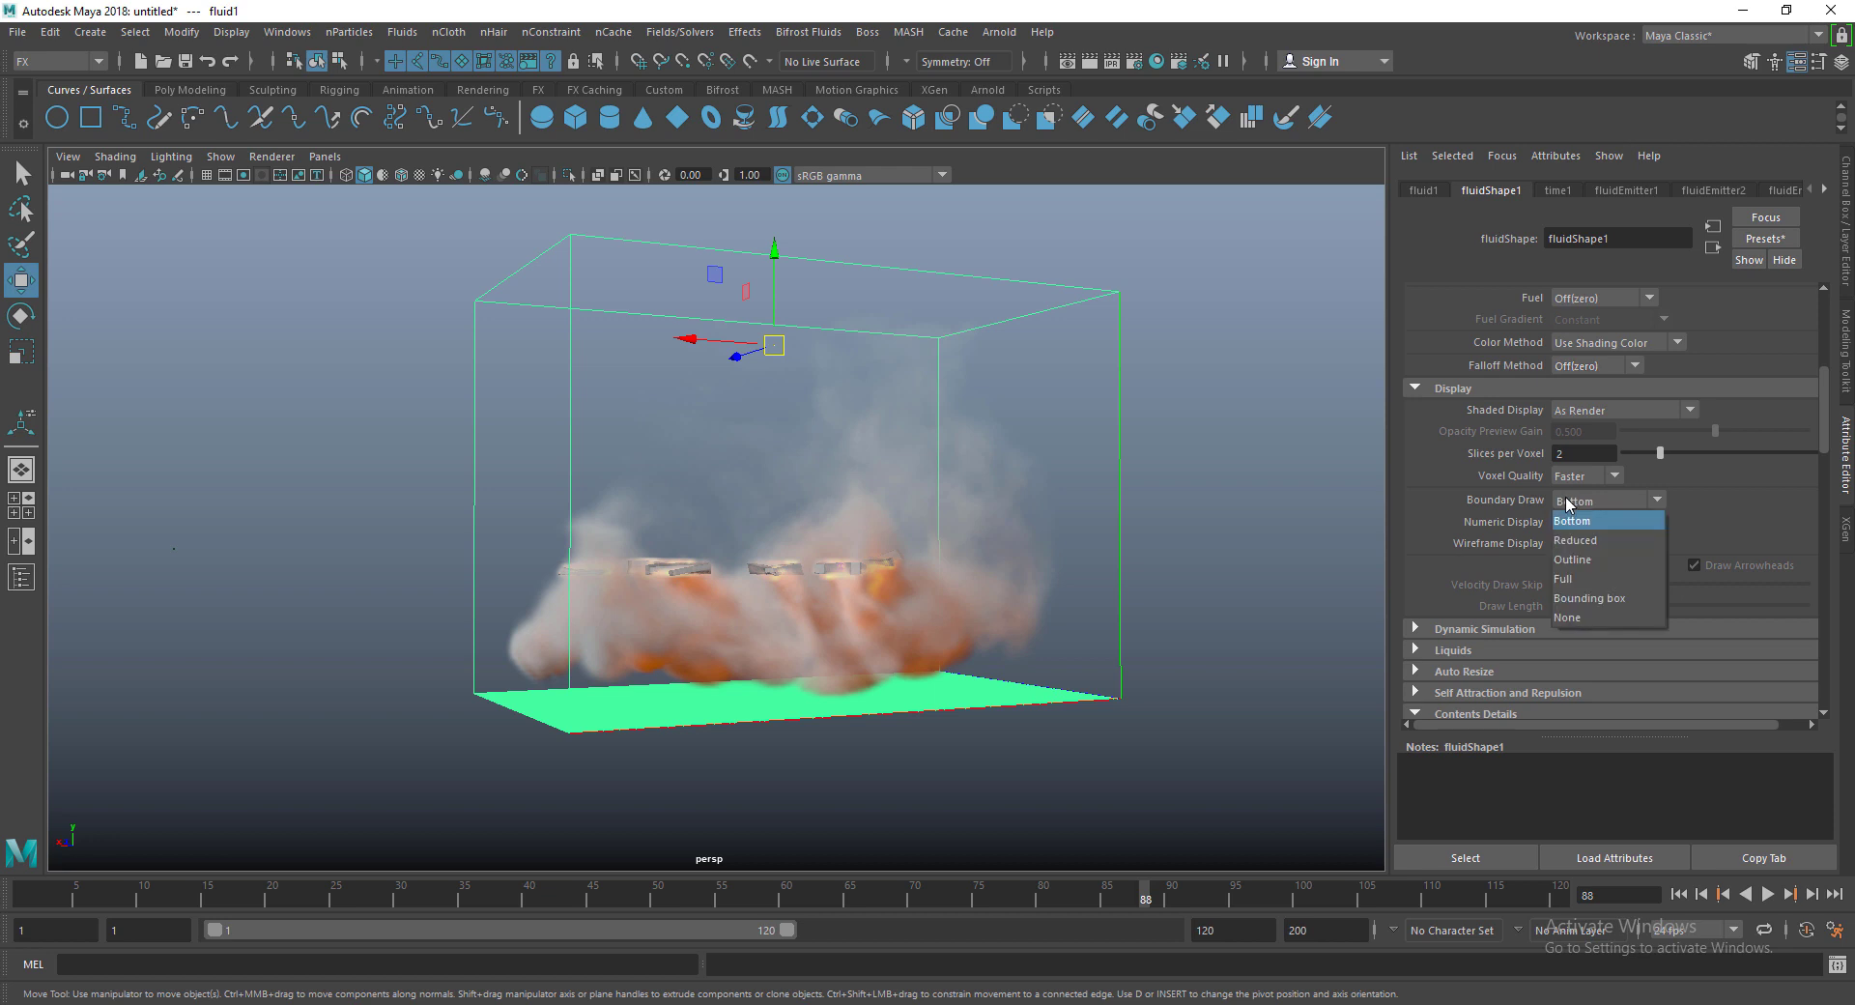
left_click(1574, 618)
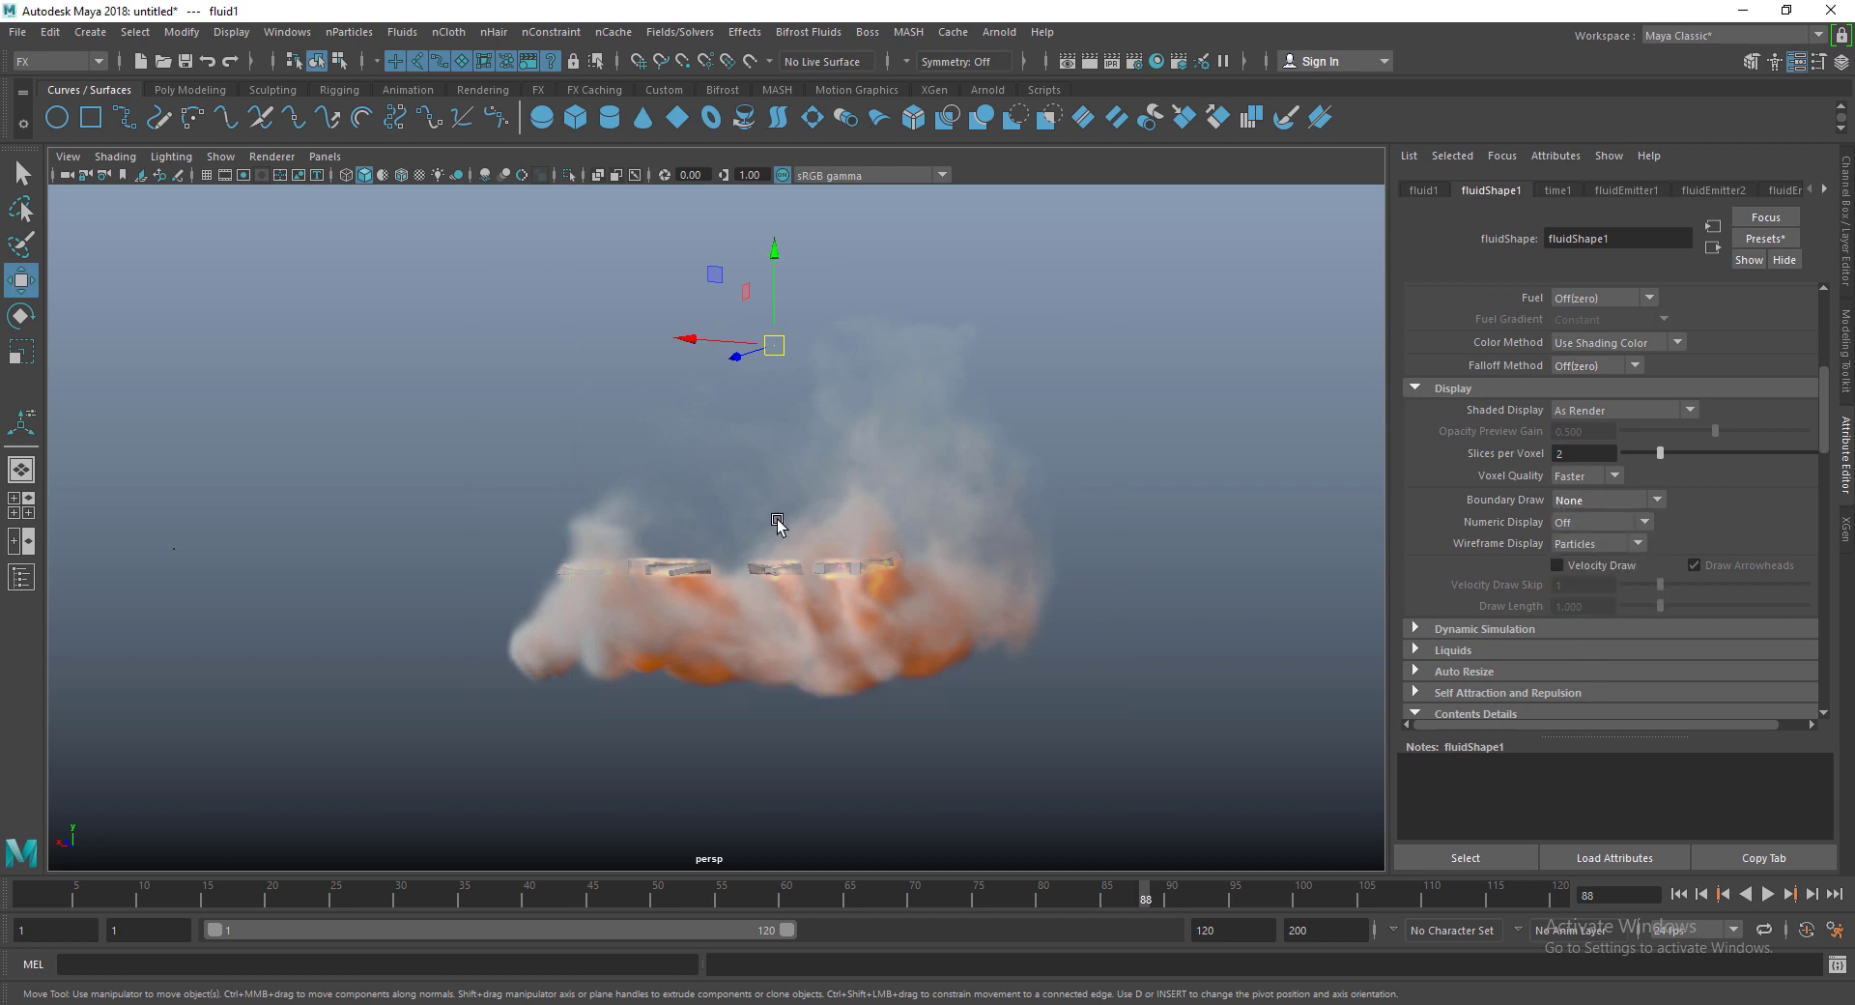
left_click_drag(778, 523, 869, 524, "alt")
Step: Rewind the timeline to frame 1 and create an AVI playblast at the custom 1280 x 720 size and full scale
right_click(922, 891)
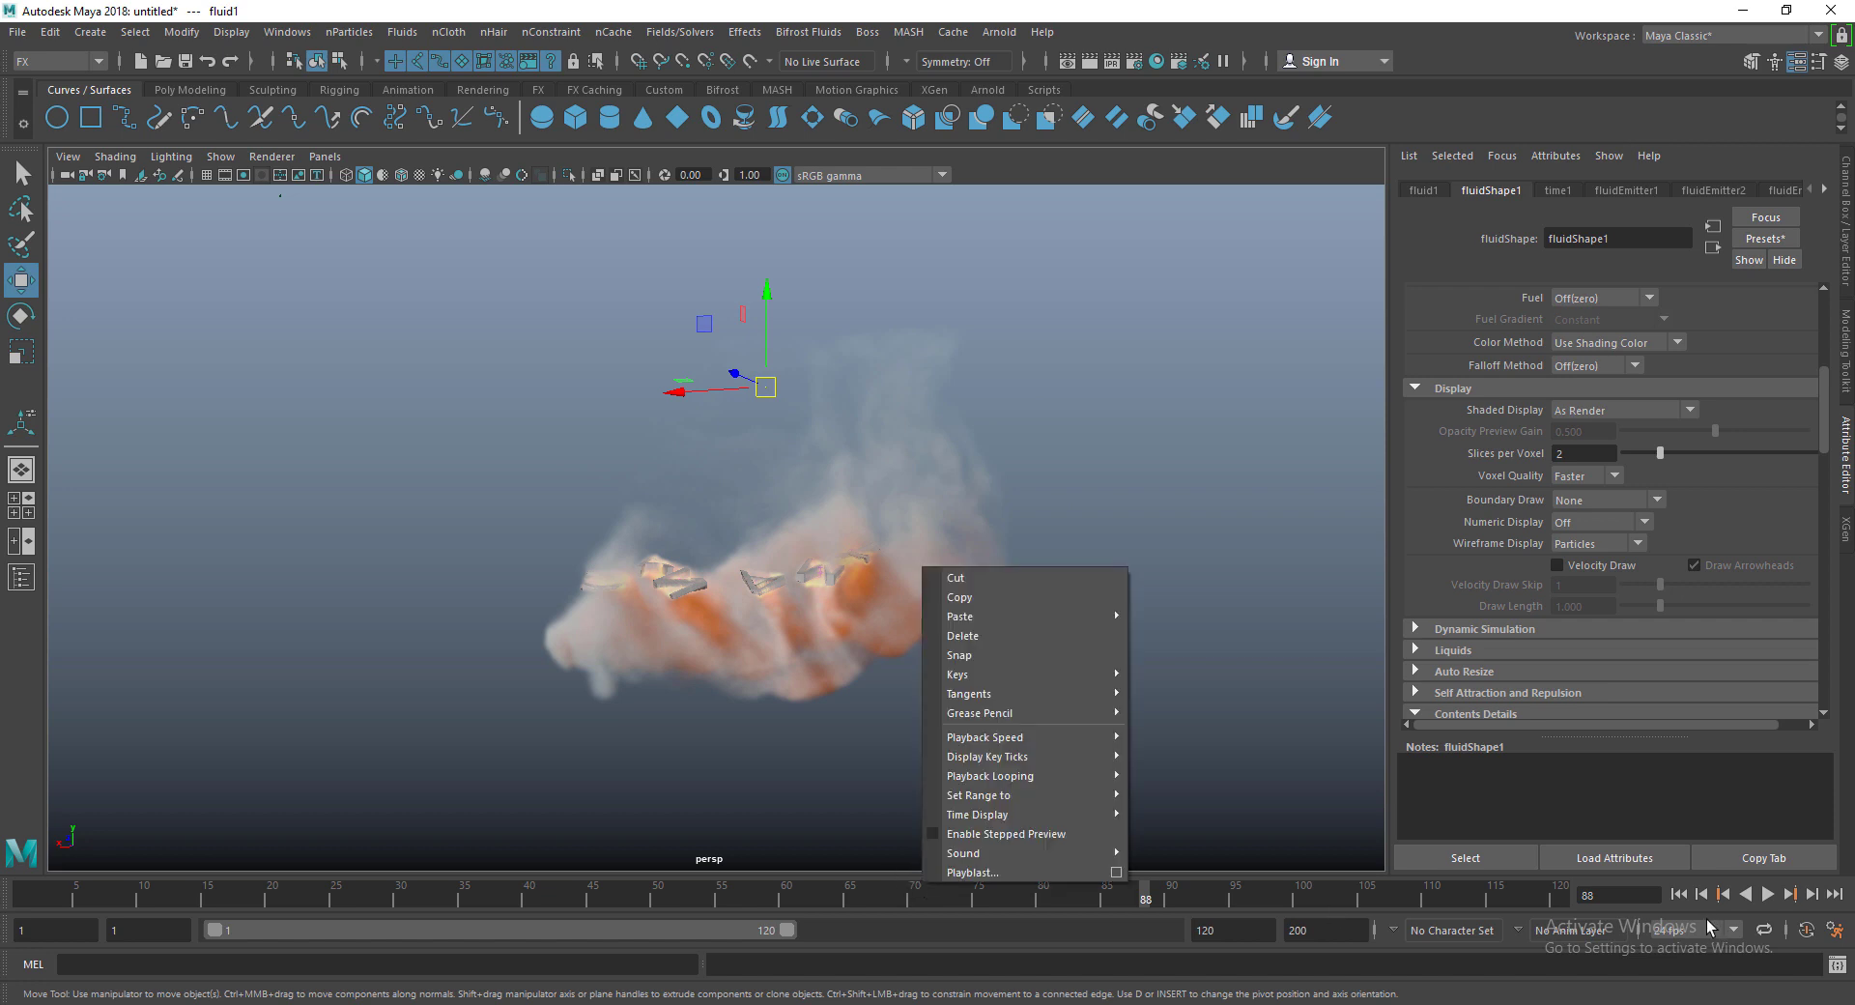
left_click(1677, 896)
left_click(1678, 897)
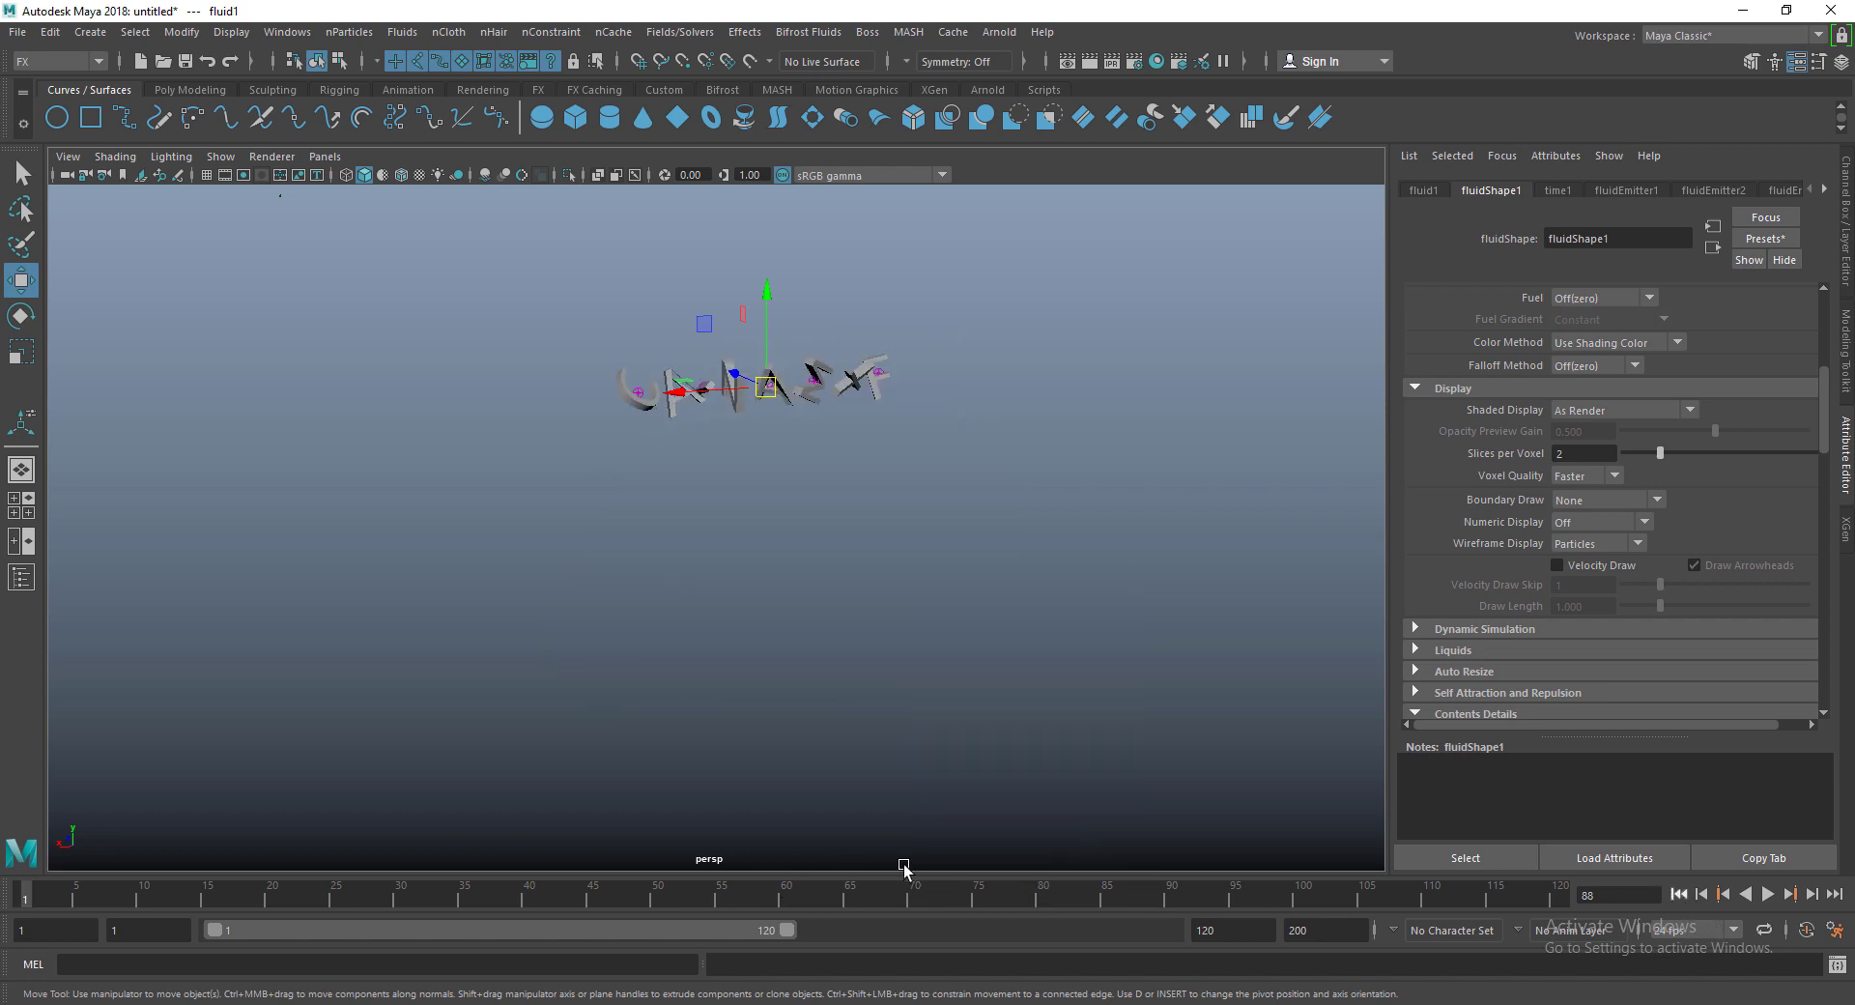
right_click(924, 898)
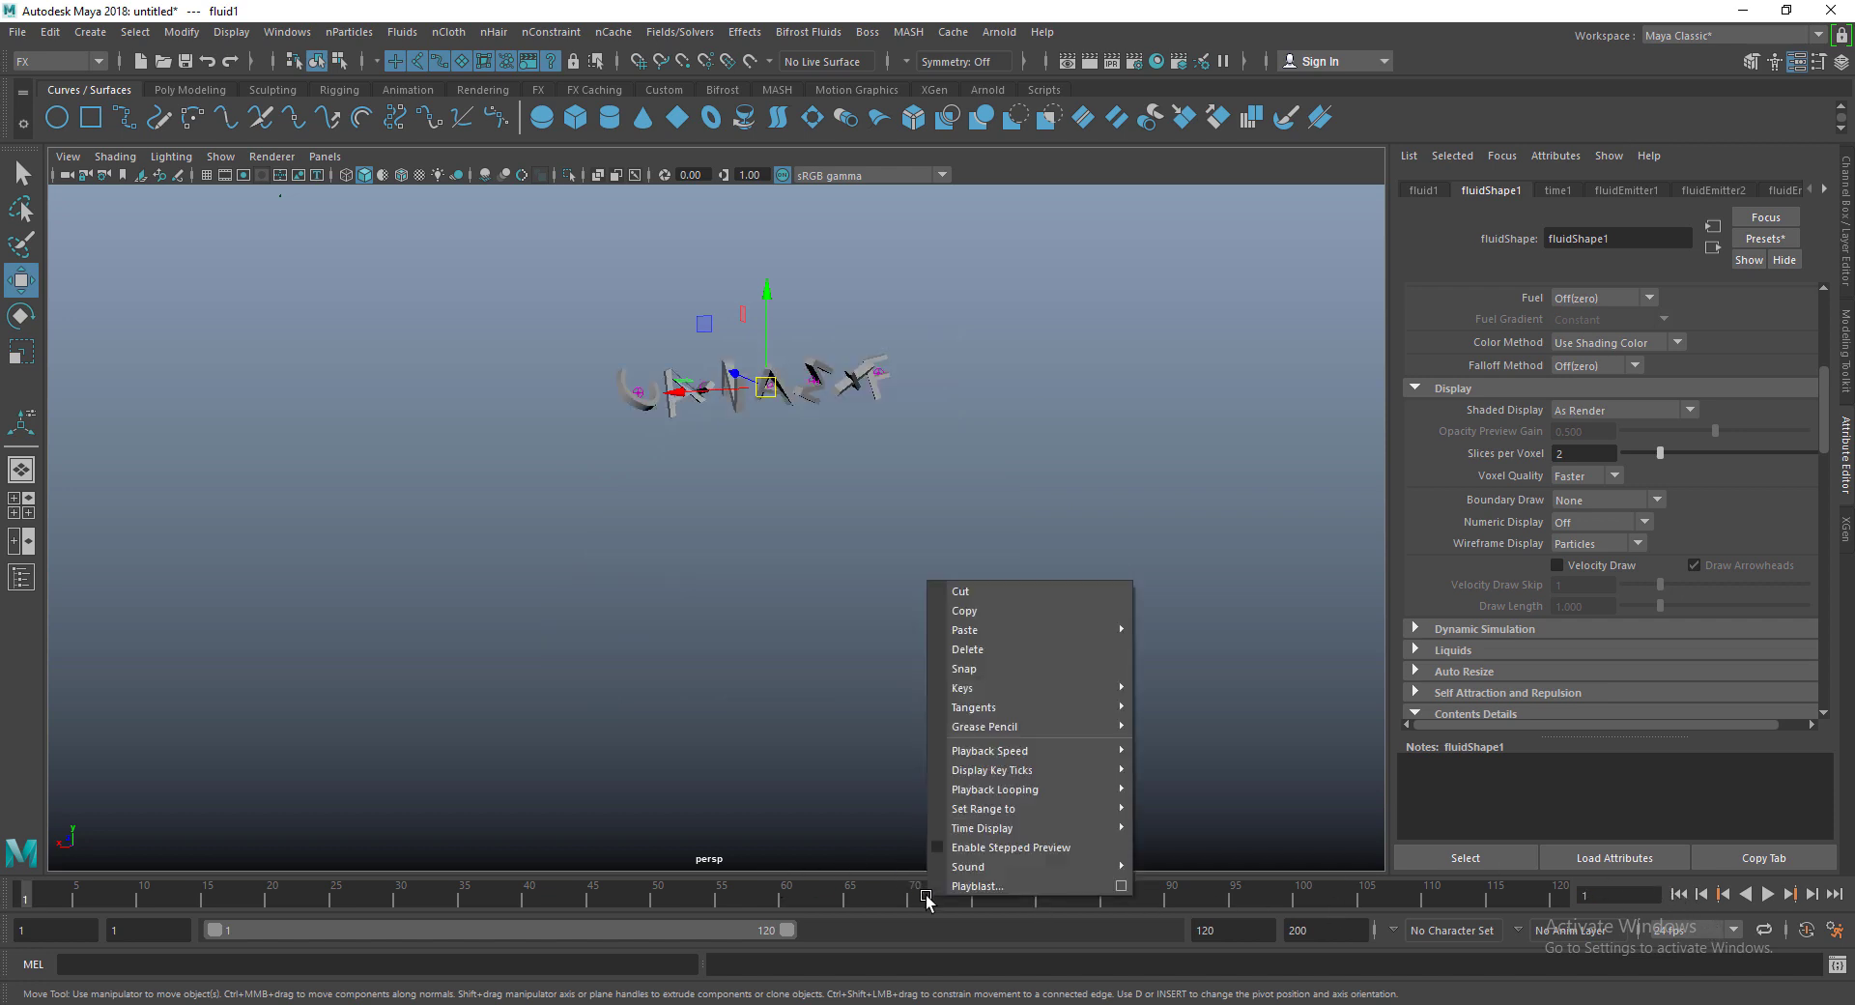
left_click(1118, 883)
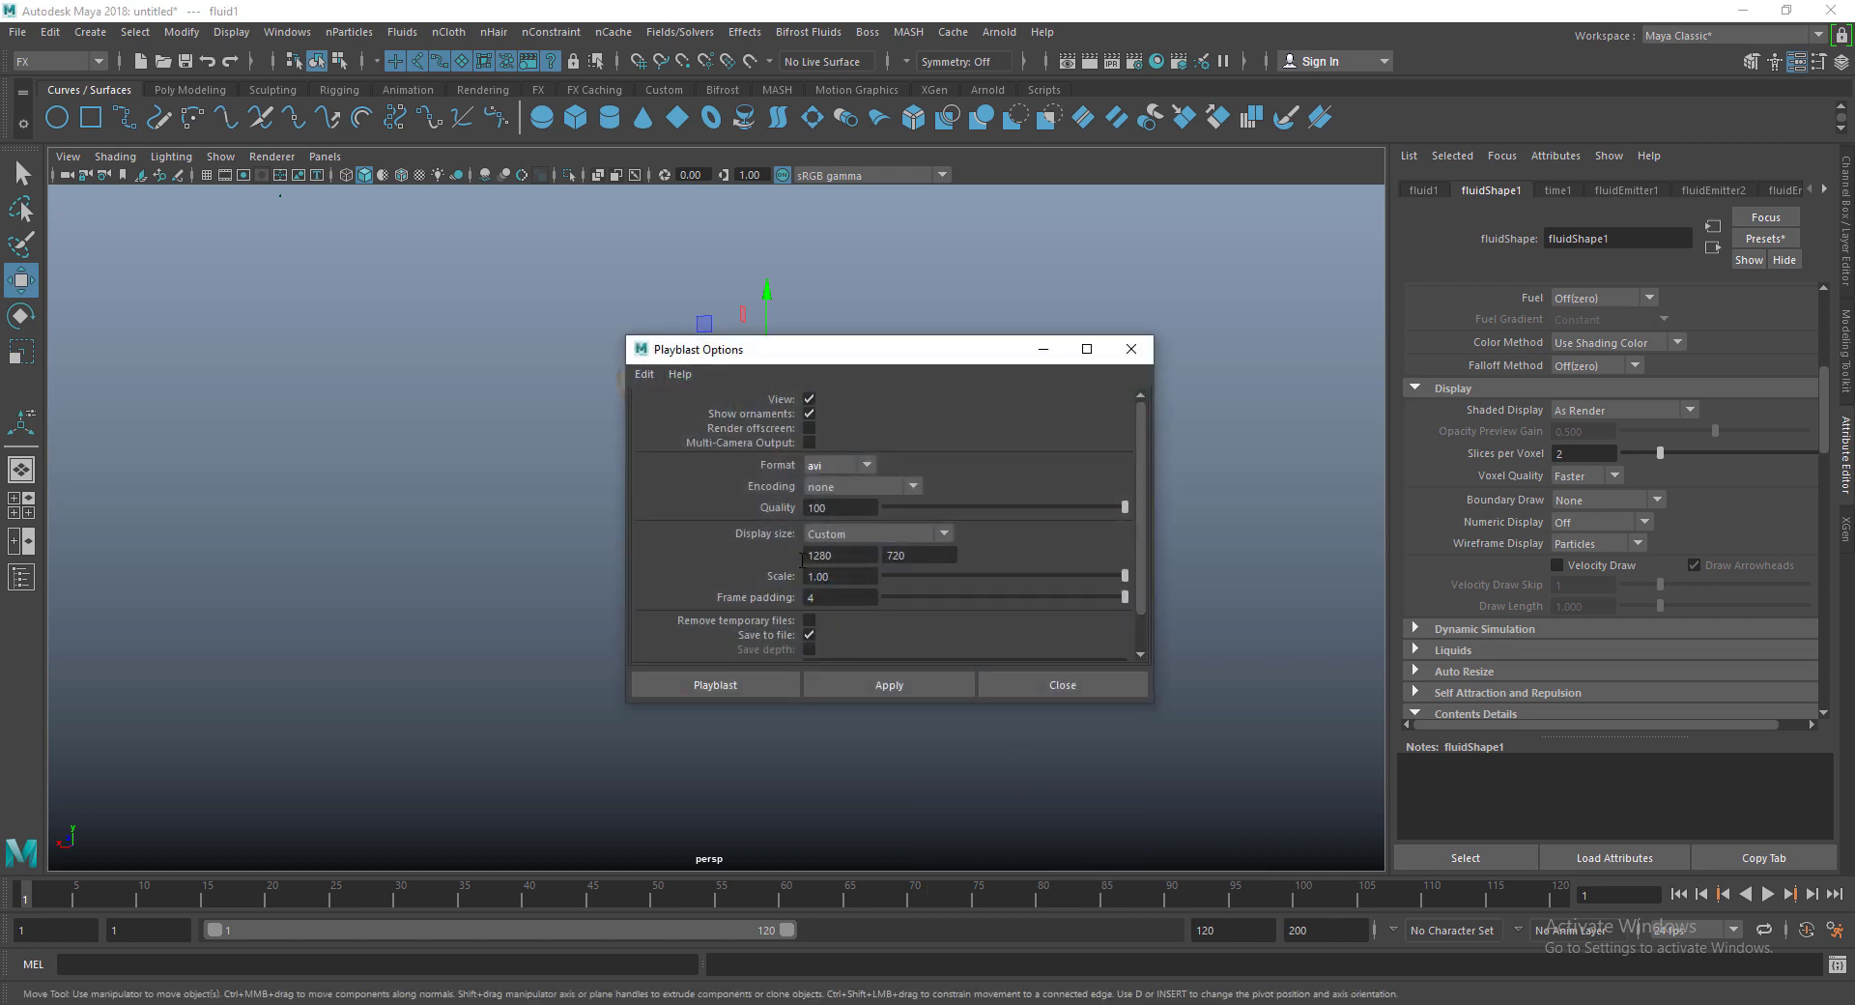
scroll(801, 561, "down", 1)
left_click_drag(842, 514, 747, 520)
left_click(846, 534)
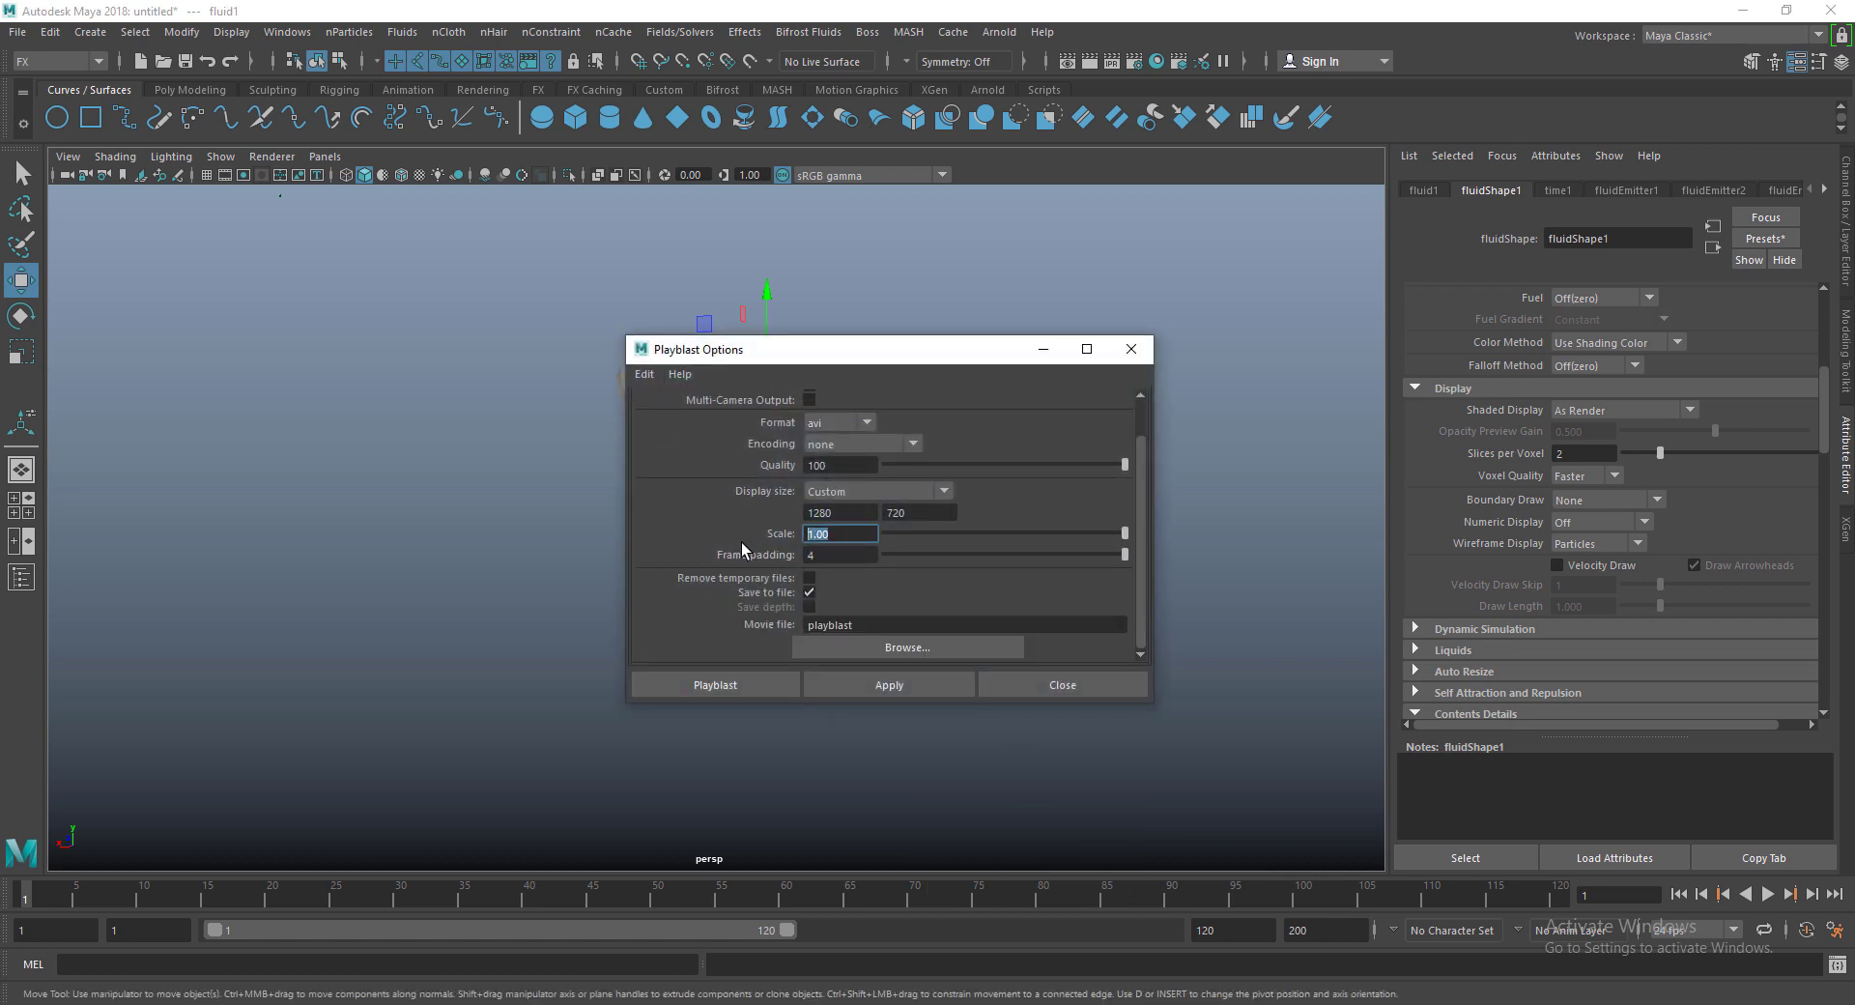
left_click(739, 682)
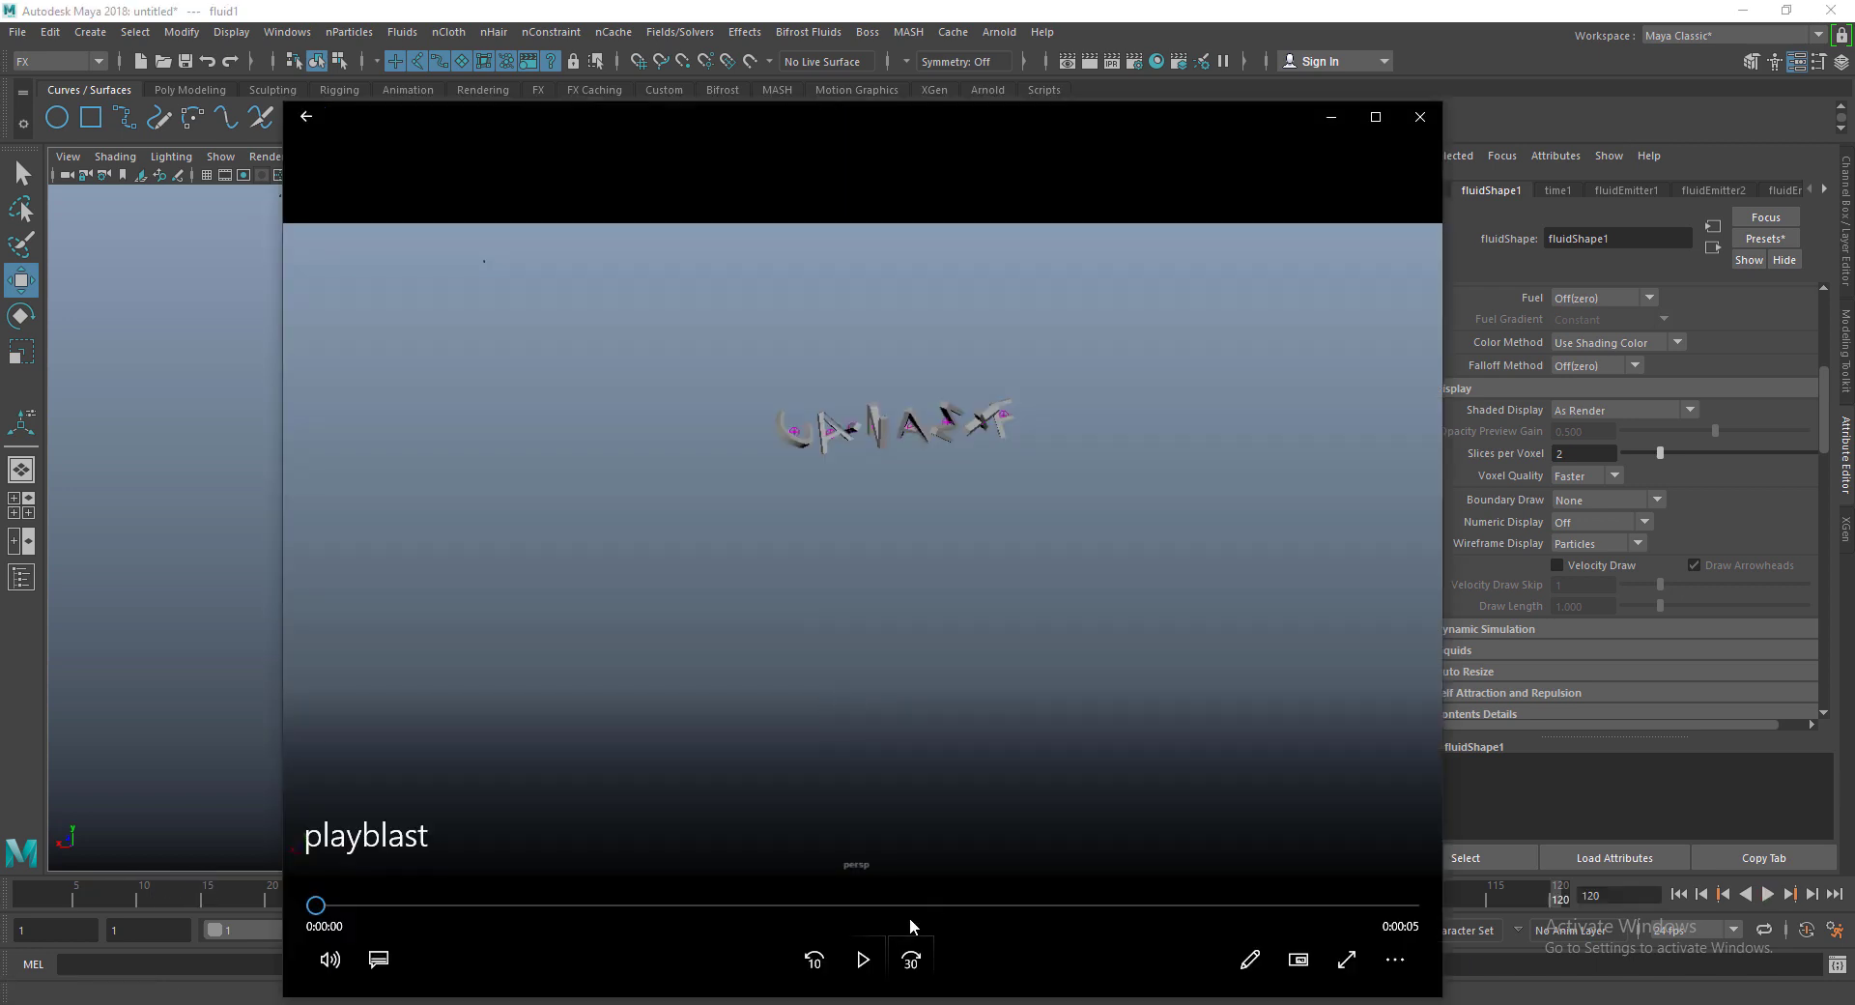
Step: Watch the finished playblast movie twice and close the video player
left_click(862, 959)
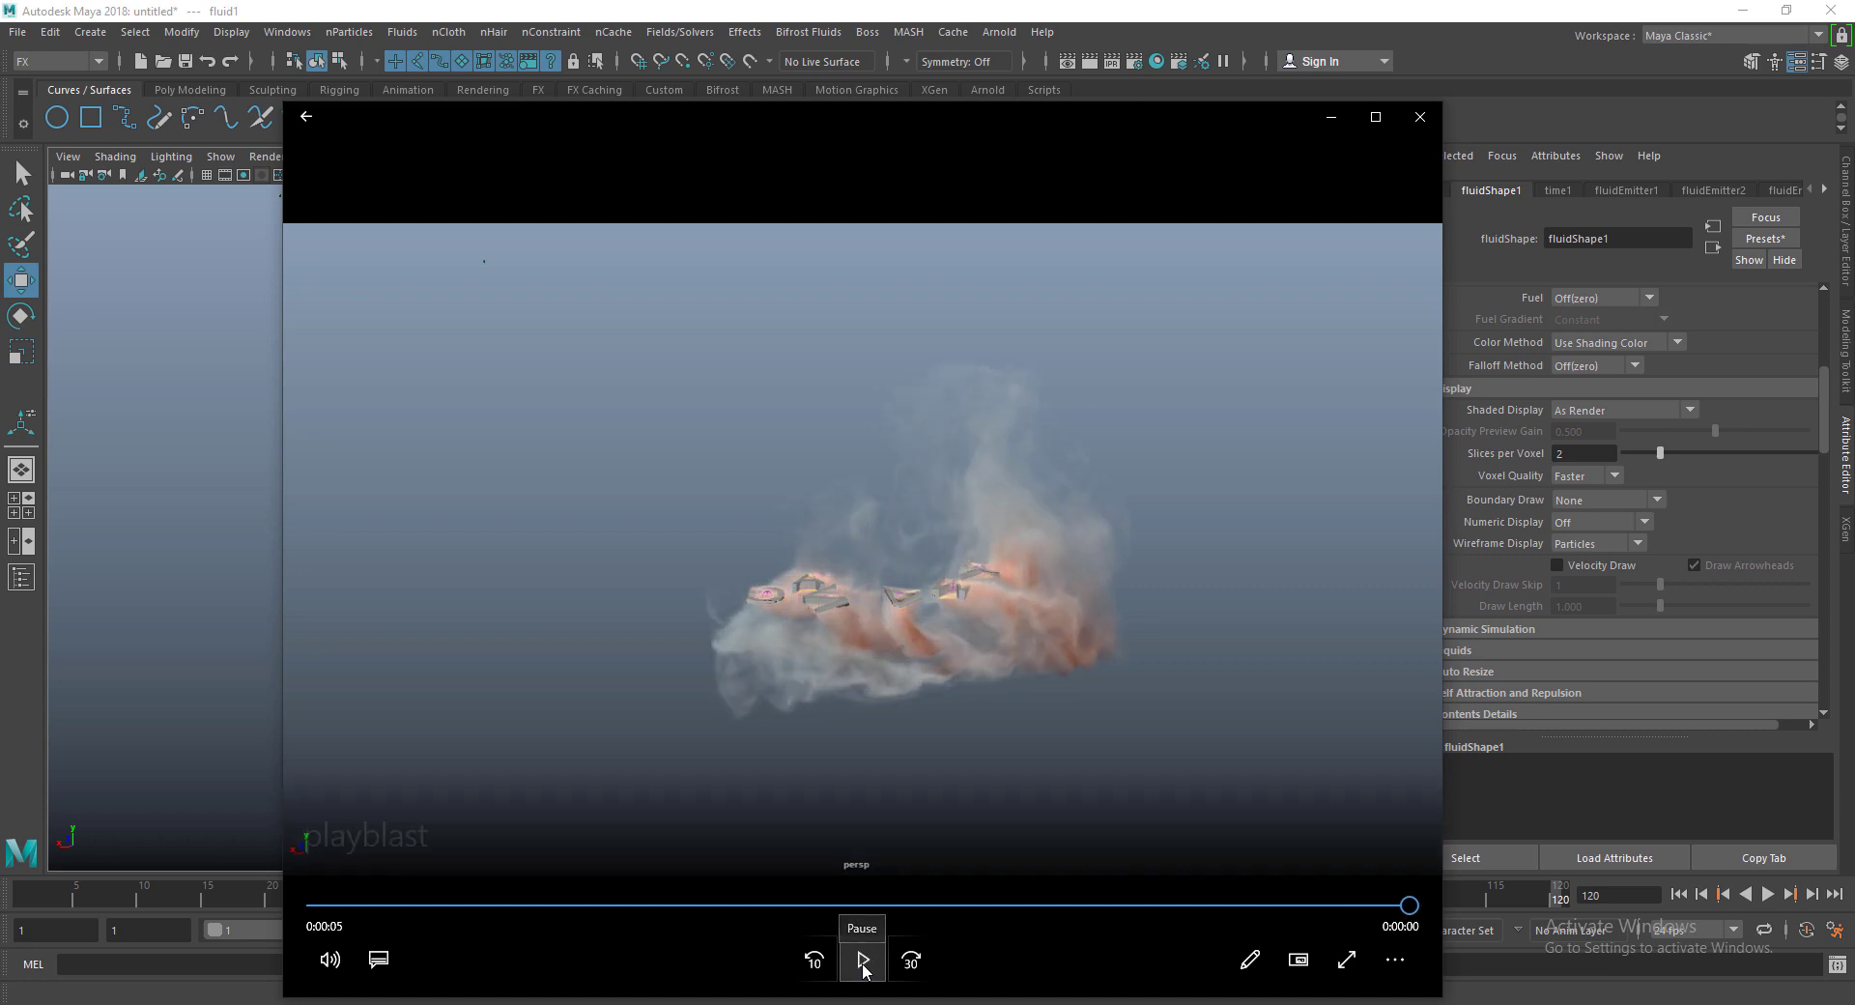
left_click(862, 961)
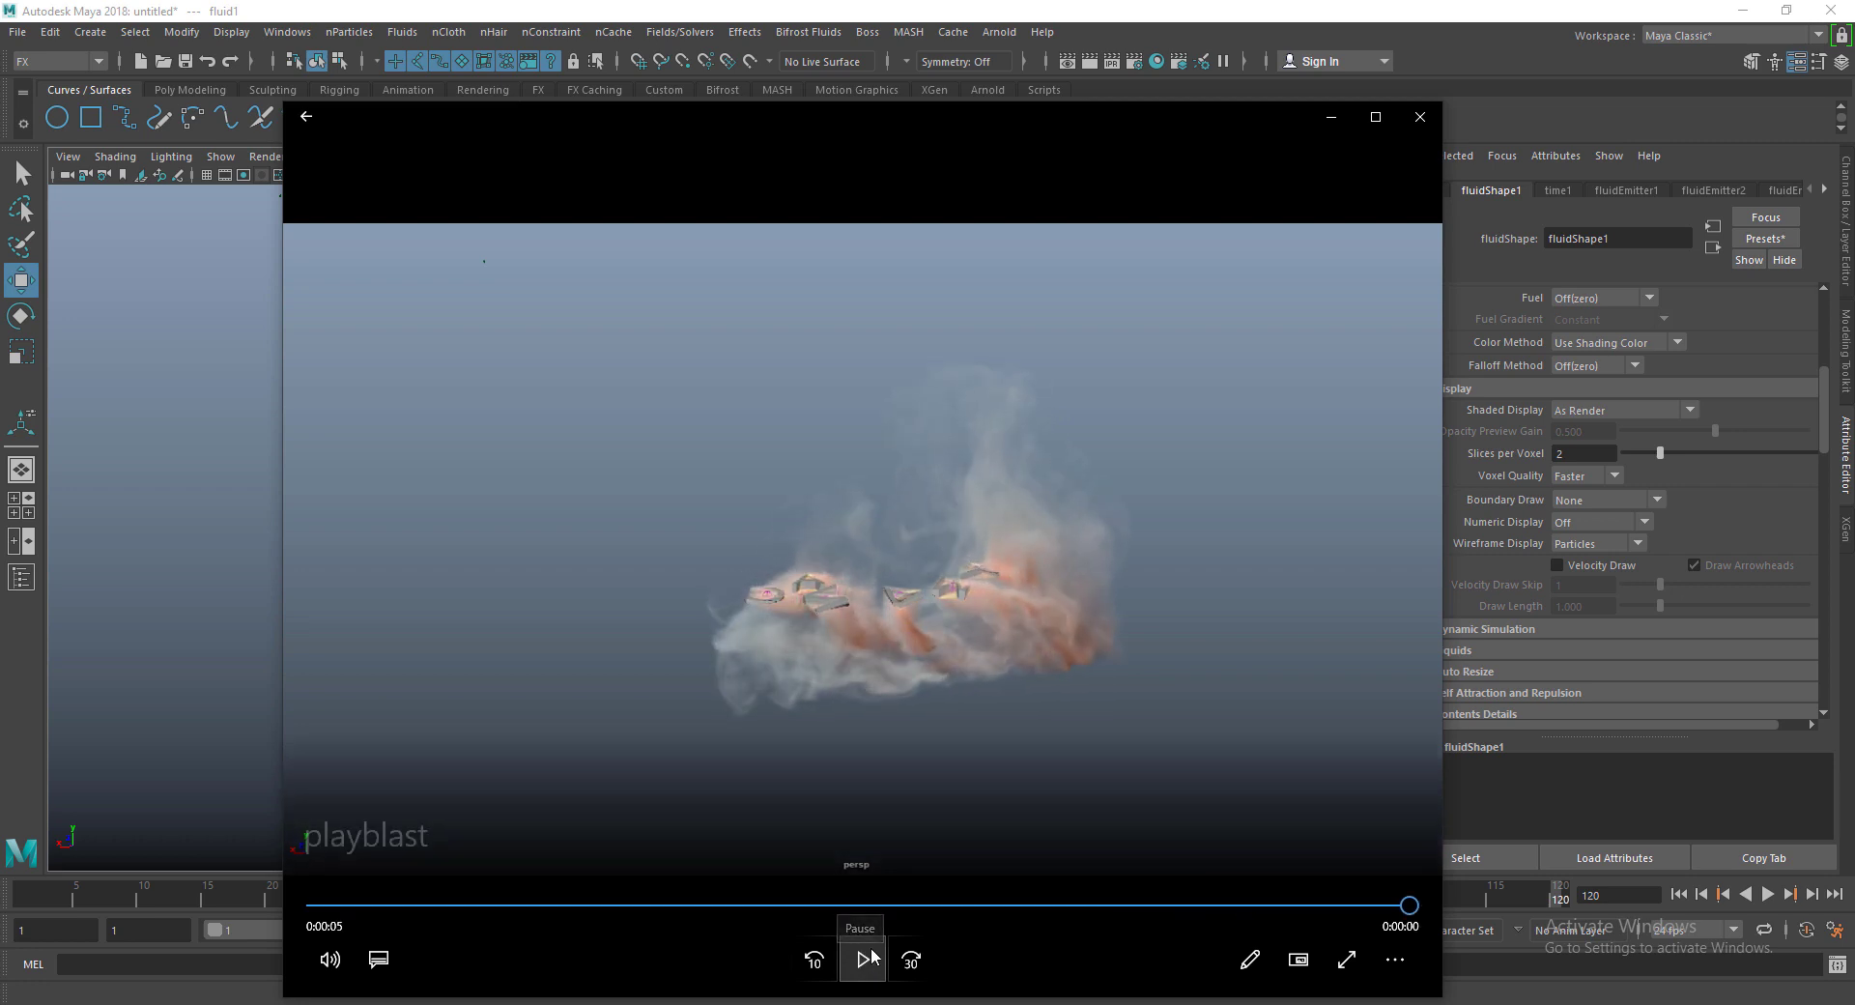
left_click(1415, 118)
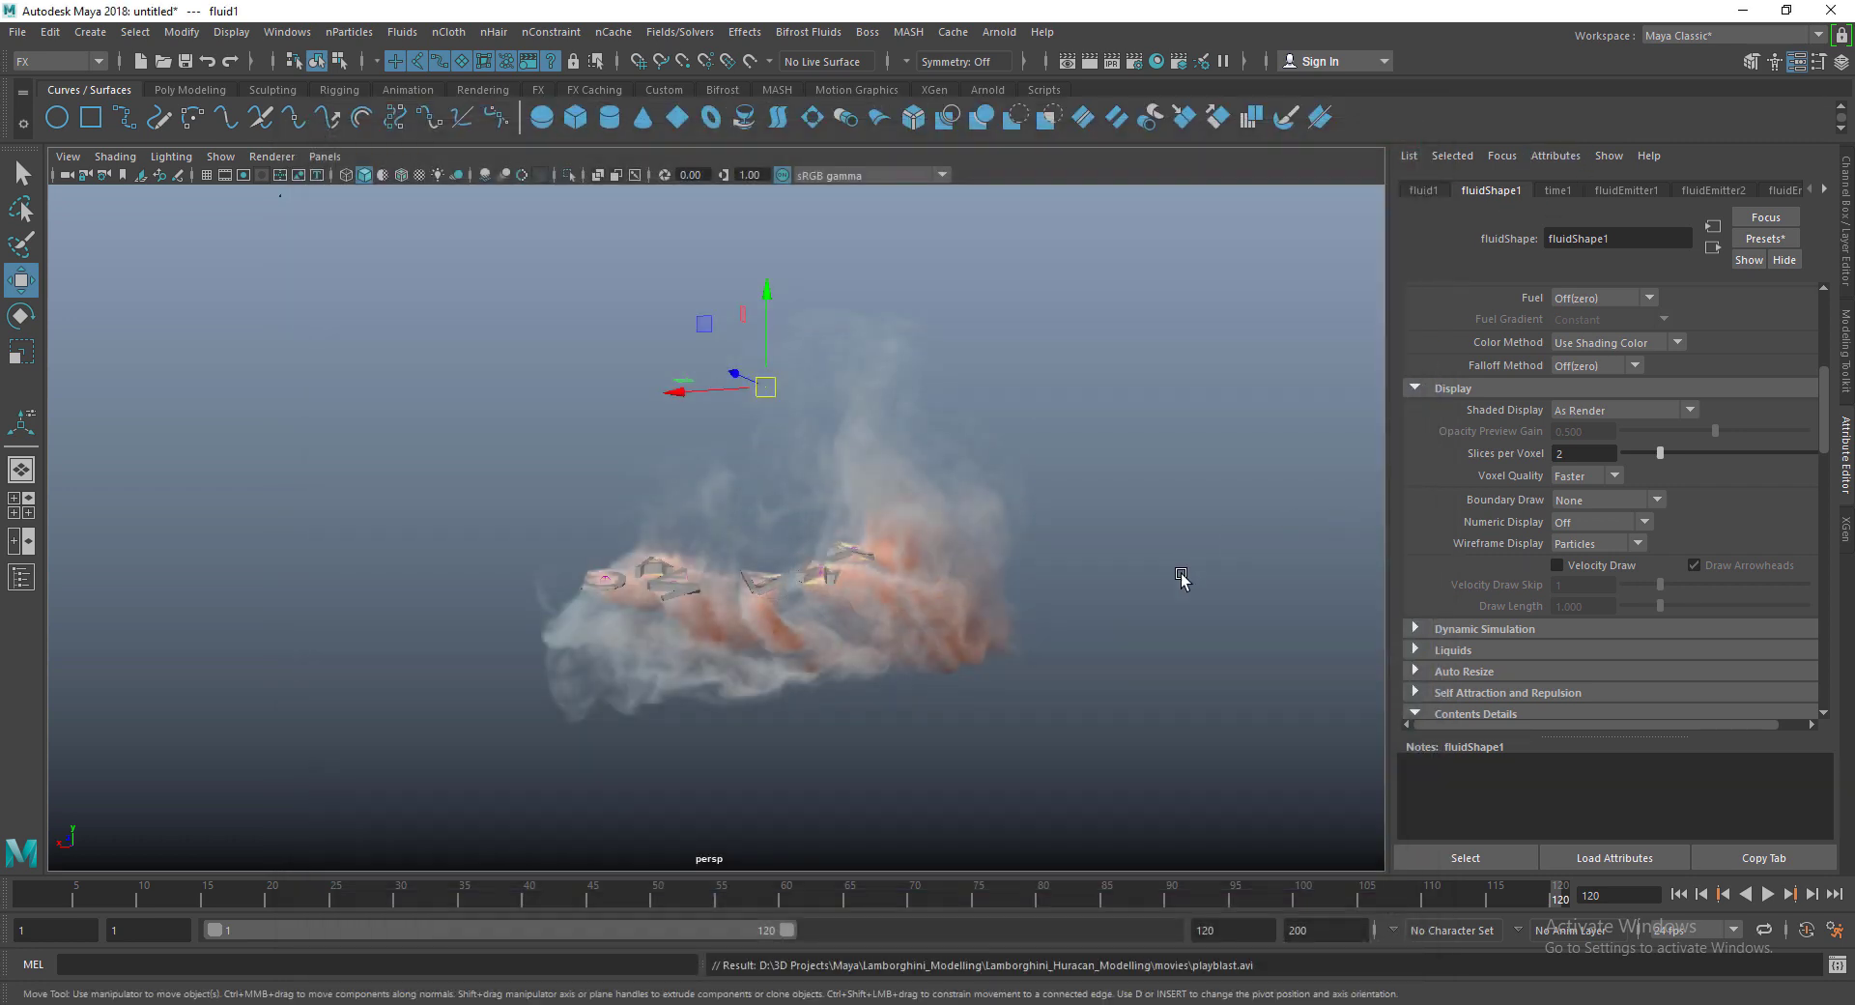
Step: Deselect the fluid container and examine the smoke and letters at frame 120 from other angles
left_click(764, 688)
left_click_drag(763, 688, 919, 688, "alt")
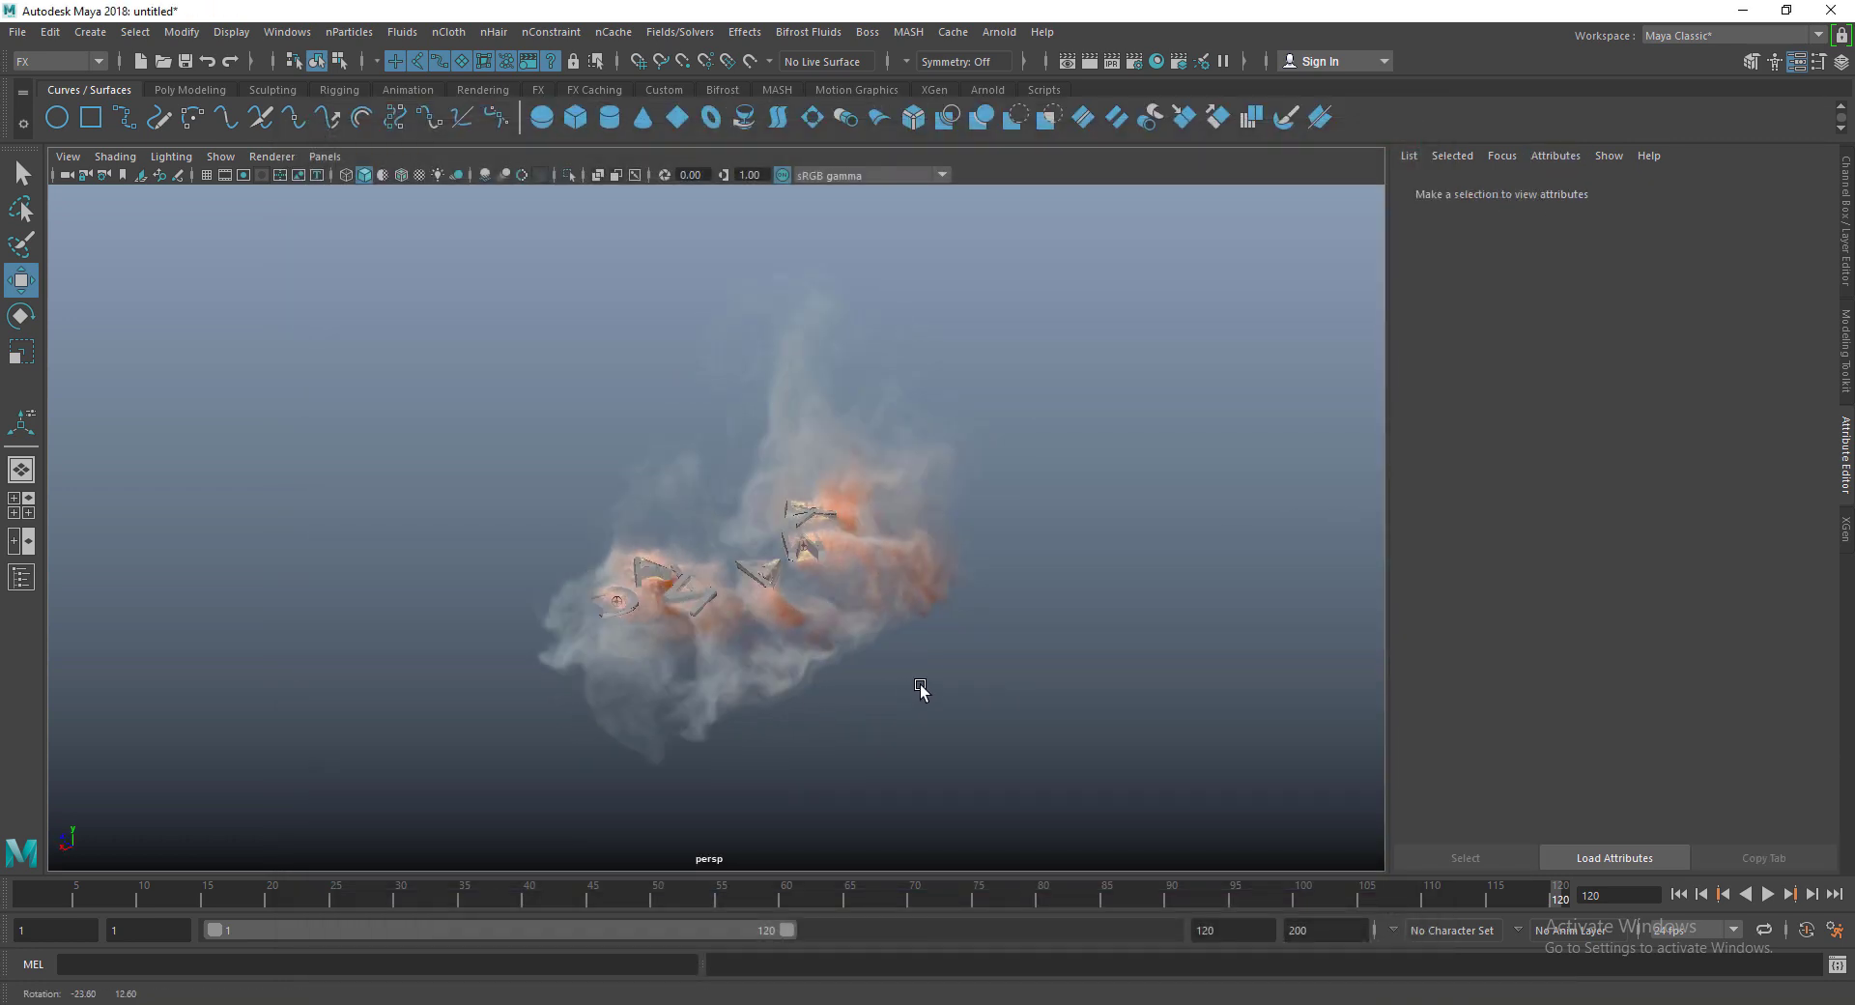
left_click_drag(733, 601, 501, 706, "alt")
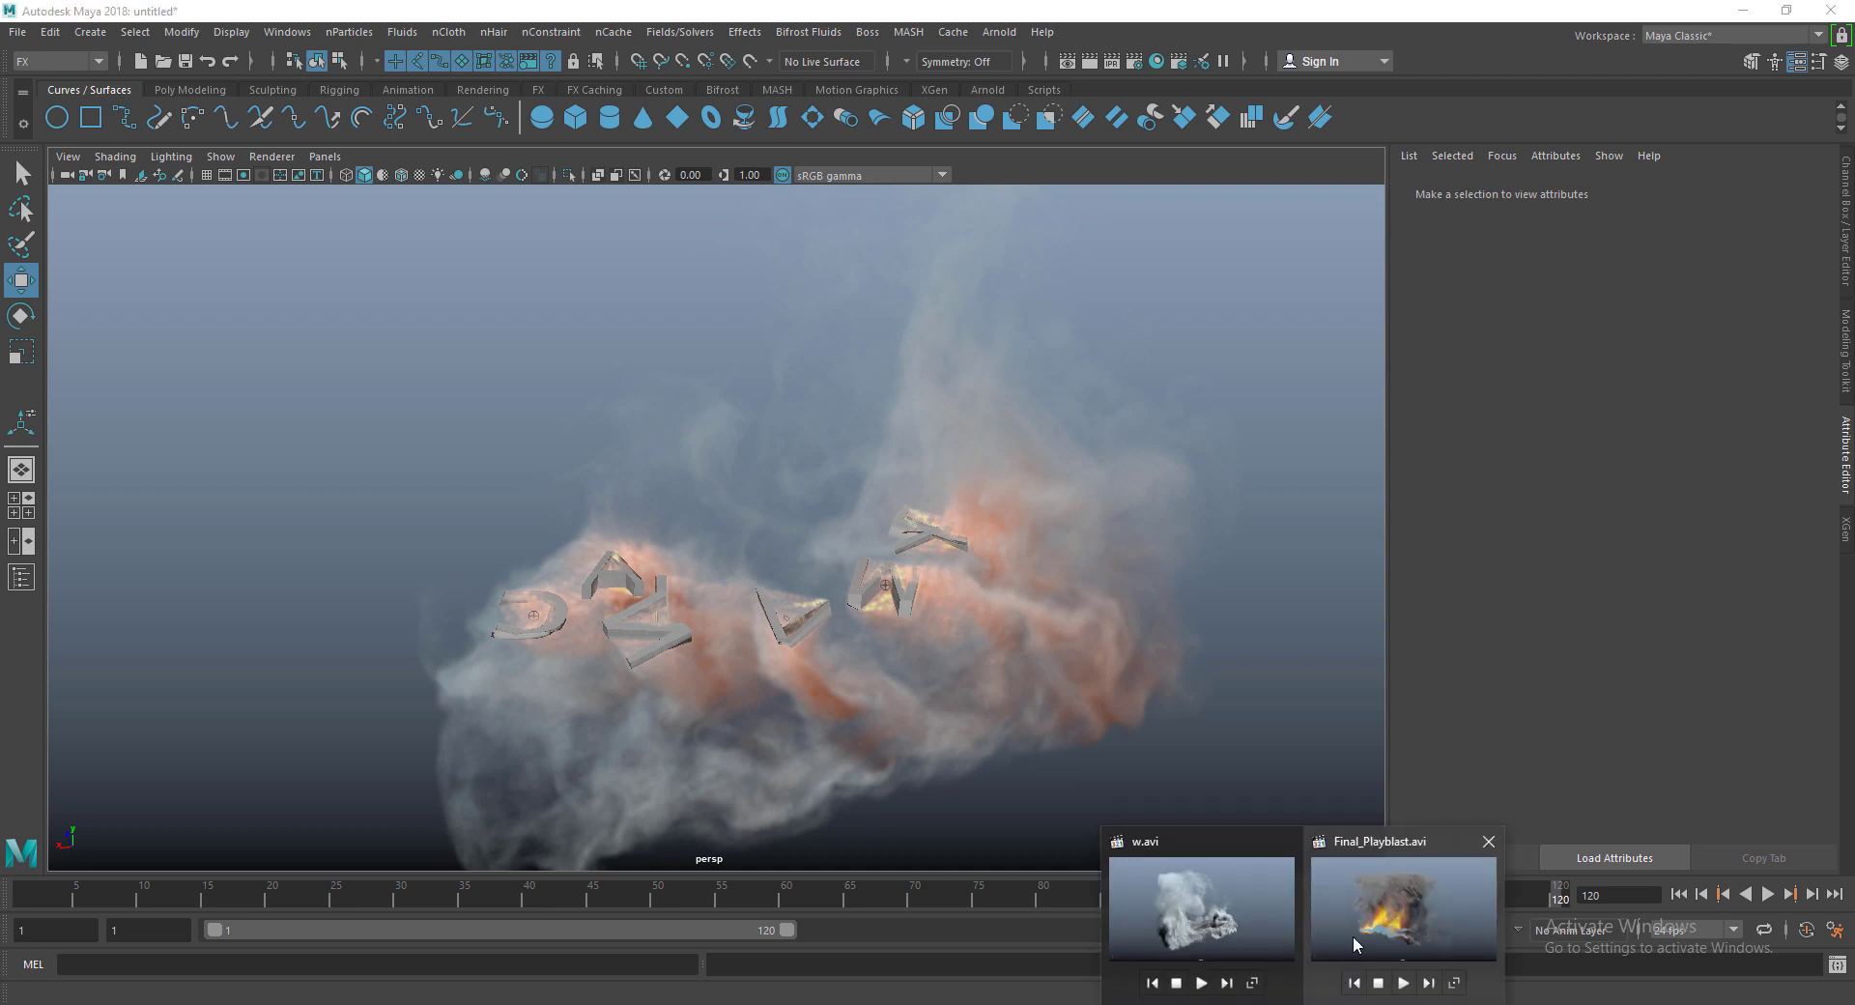
Step: Bring up the Final_Playblast.avi reference clip and play through the burning character simulation, pausing to study the fire and smoke
left_click(1352, 935)
left_click(594, 918)
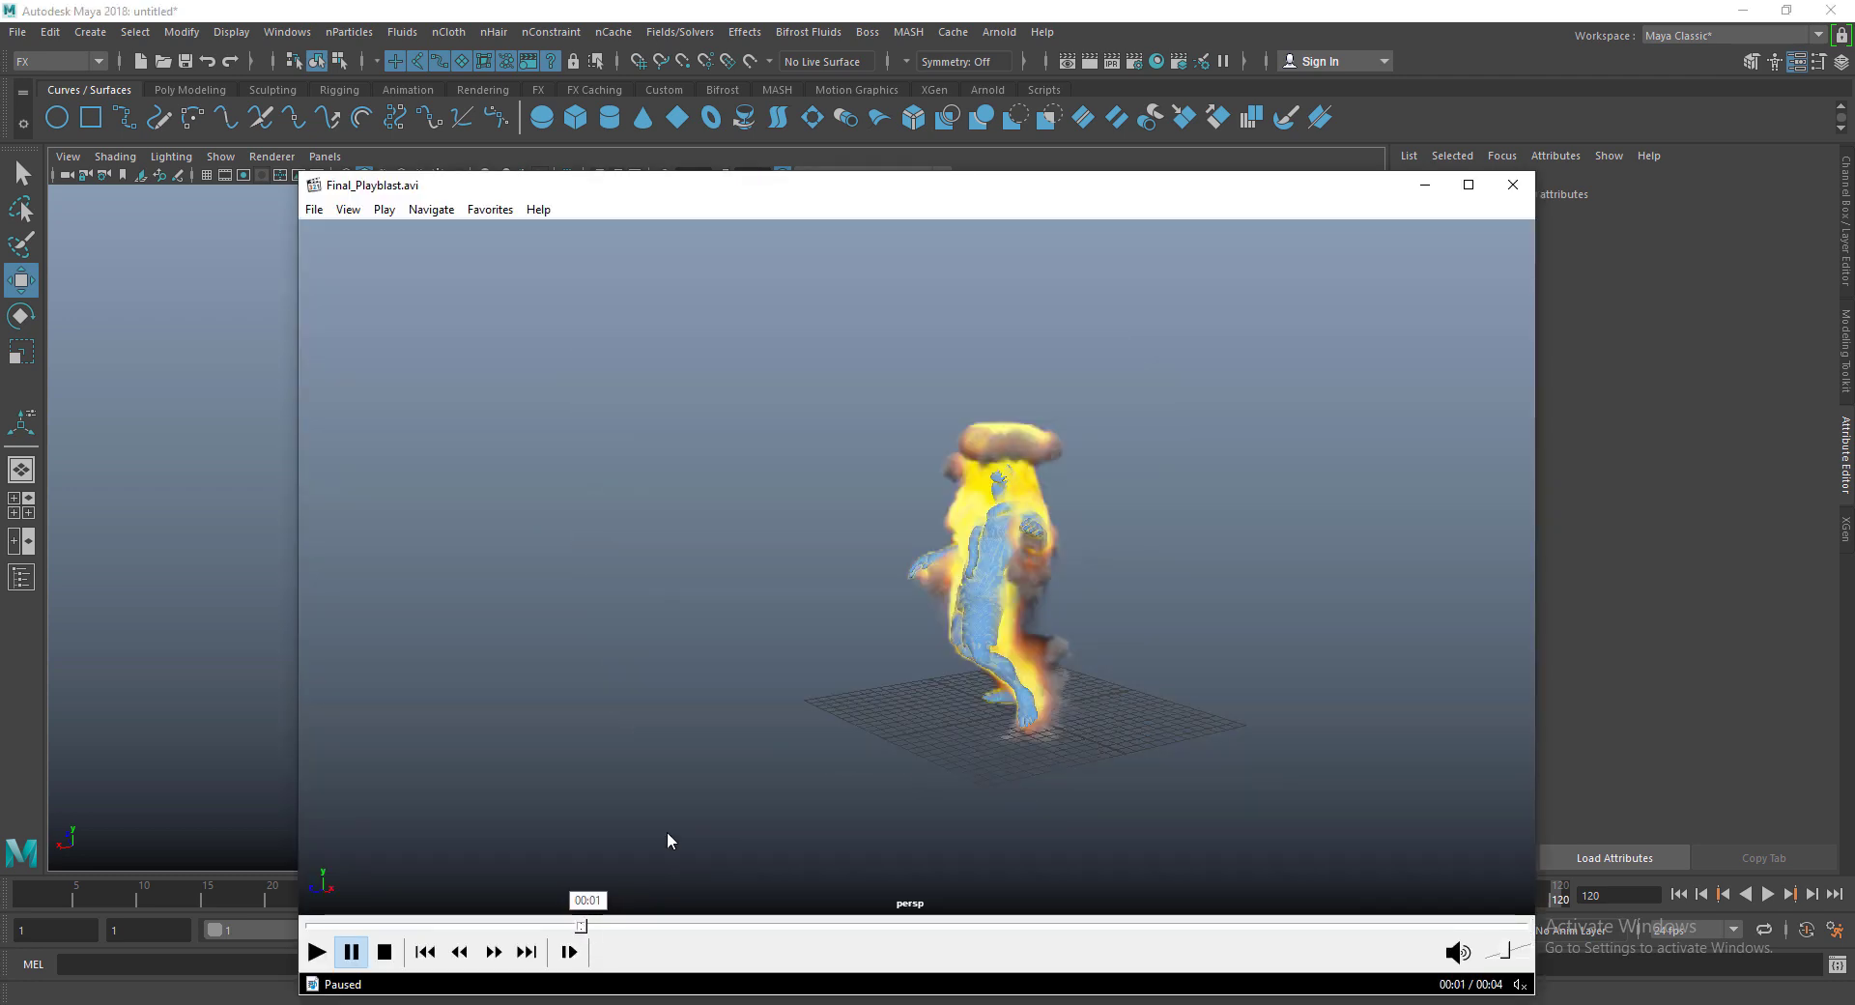
left_click(728, 763)
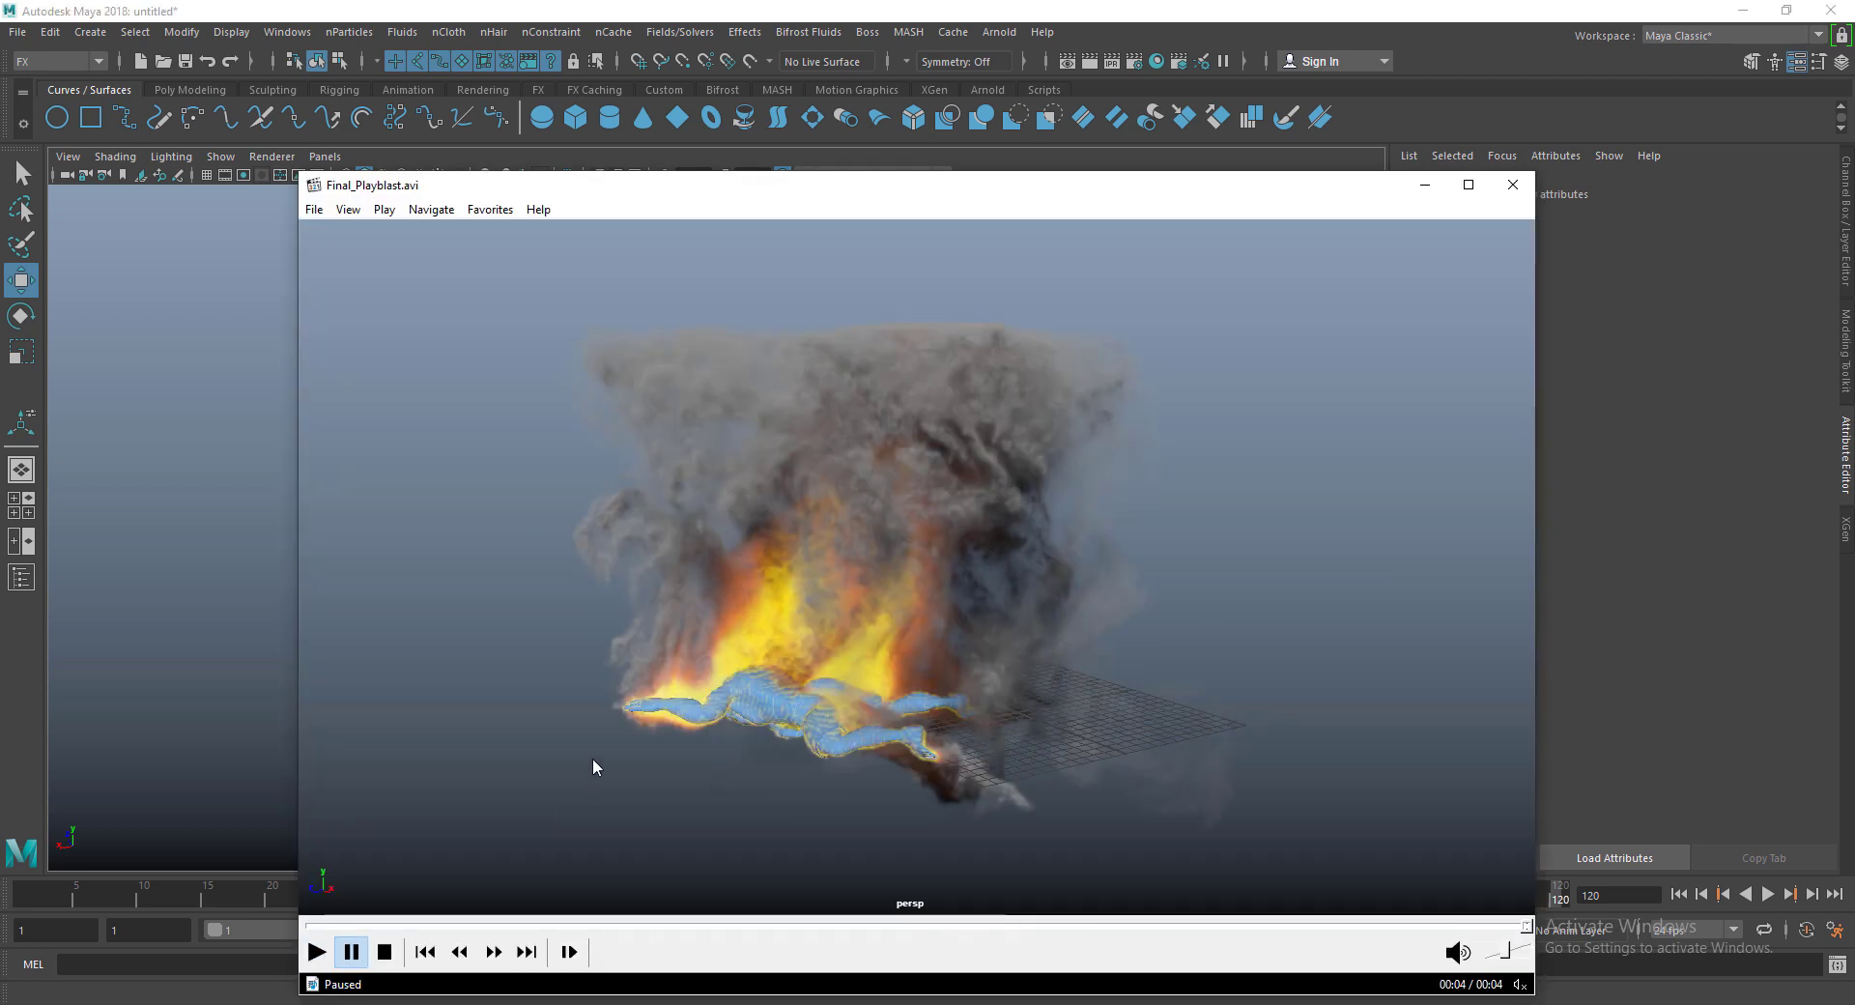
left_click(593, 757)
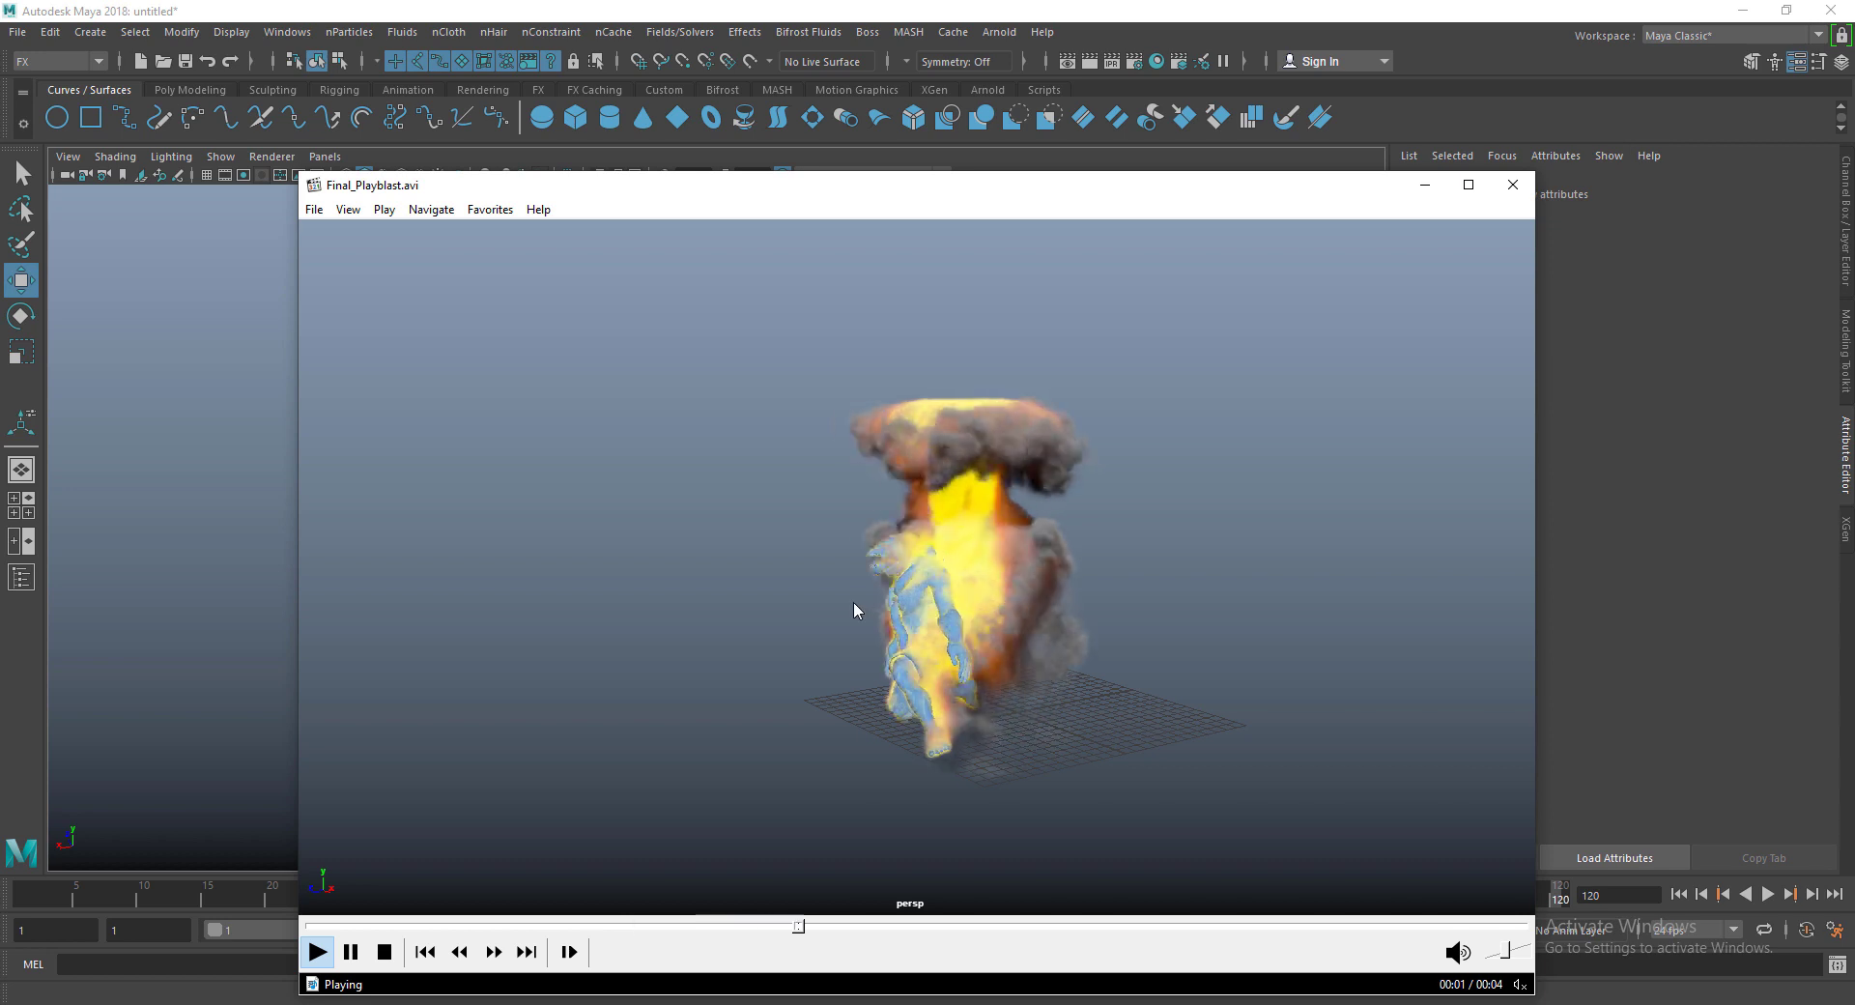
left_click(944, 599)
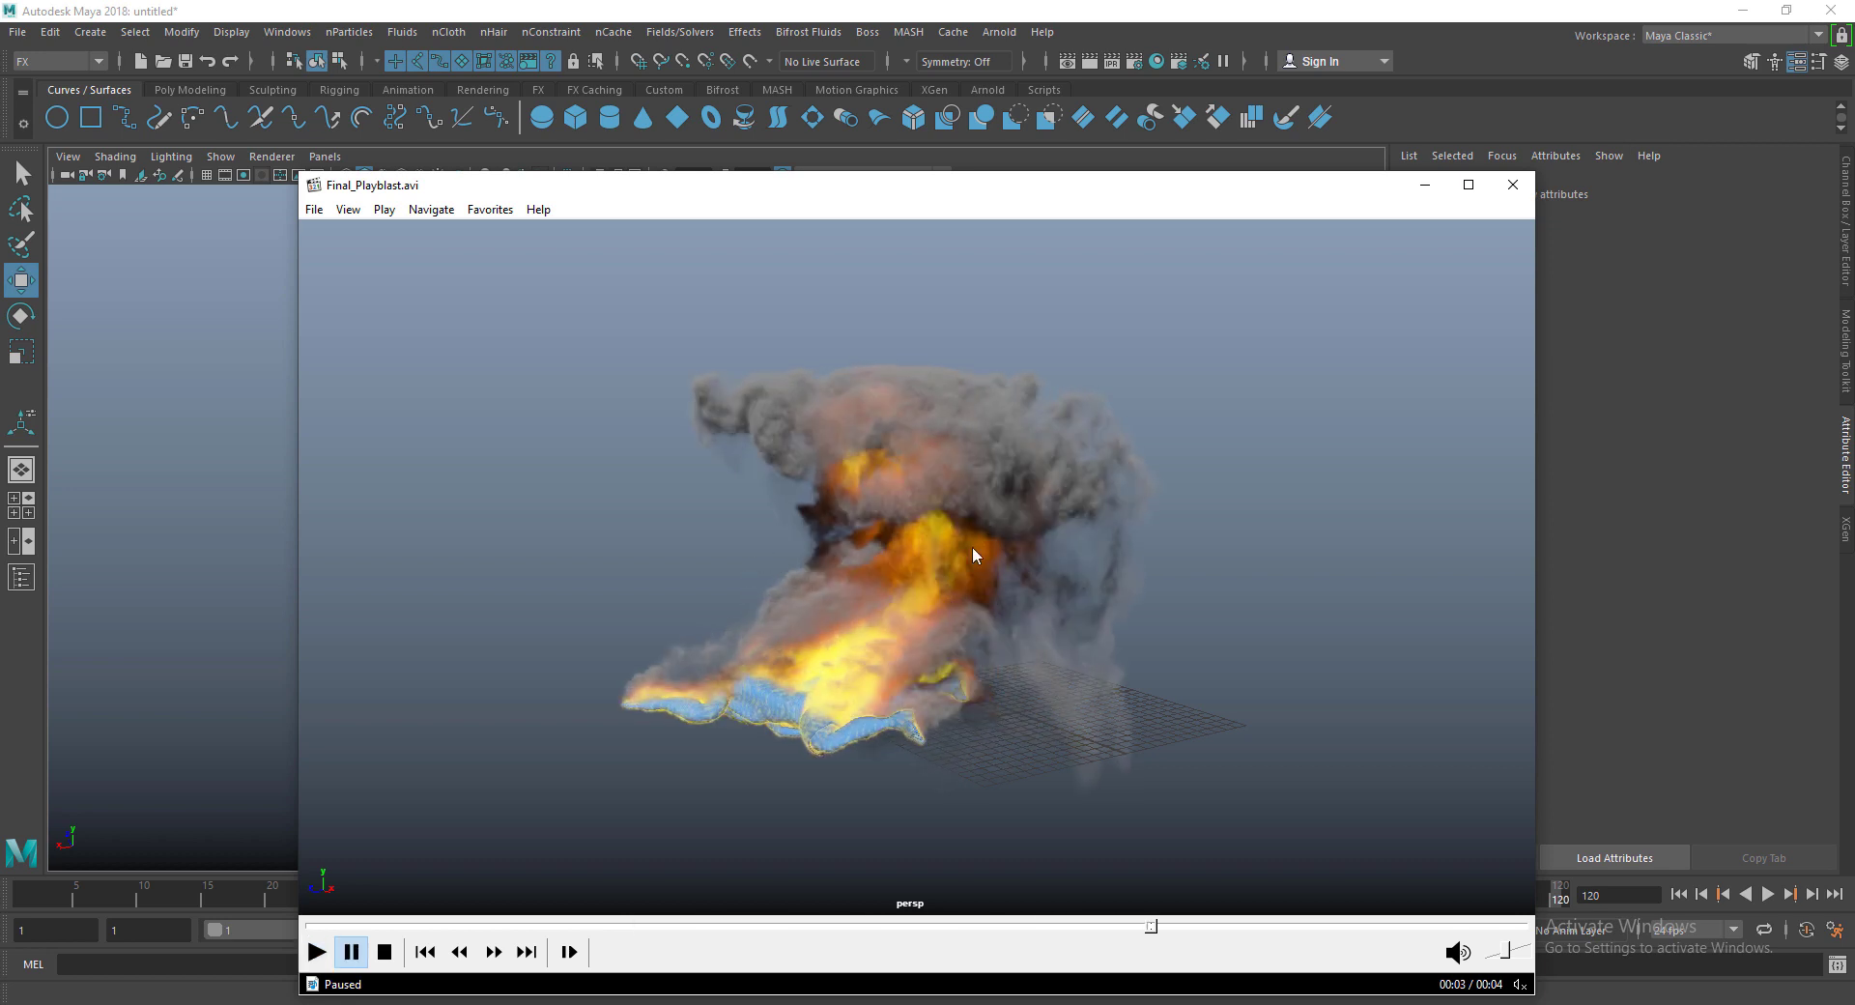
Step: Switch to Mixamo in the browser, browse the animations and preview Samba Dancing on the marker-suit character
left_click(396, 1003)
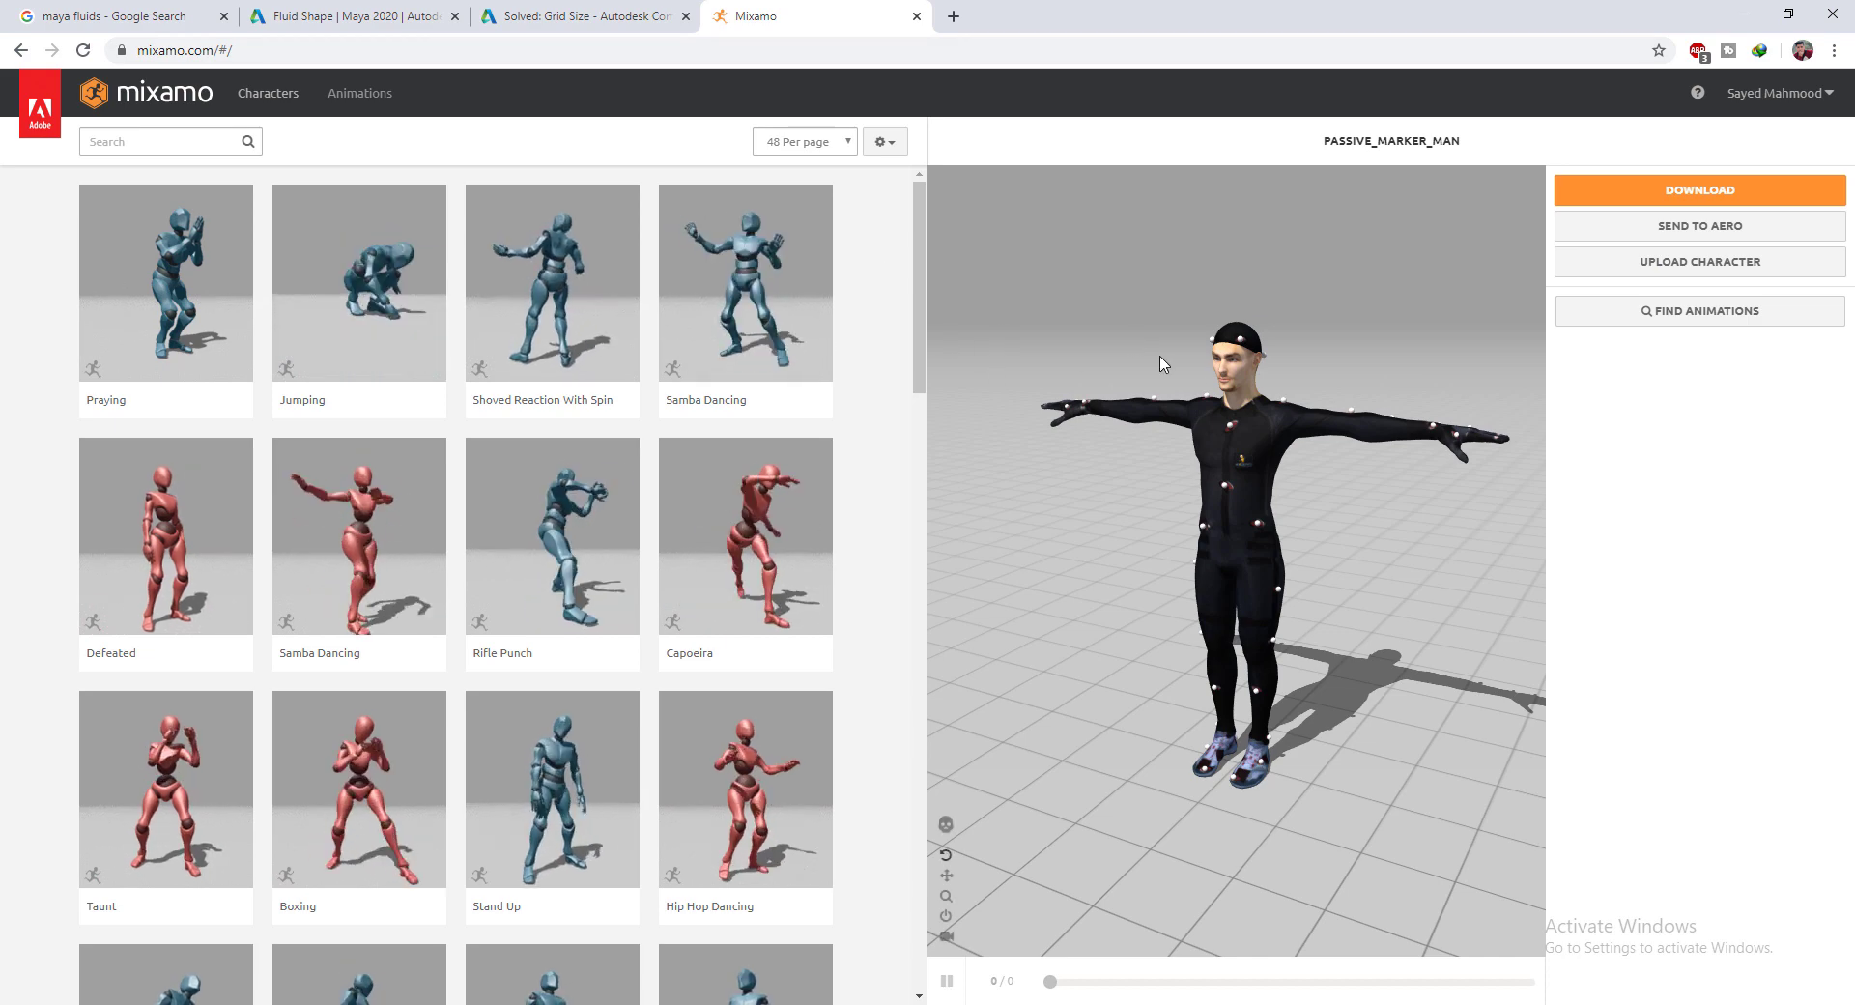
scroll(770, 496, "down", 4)
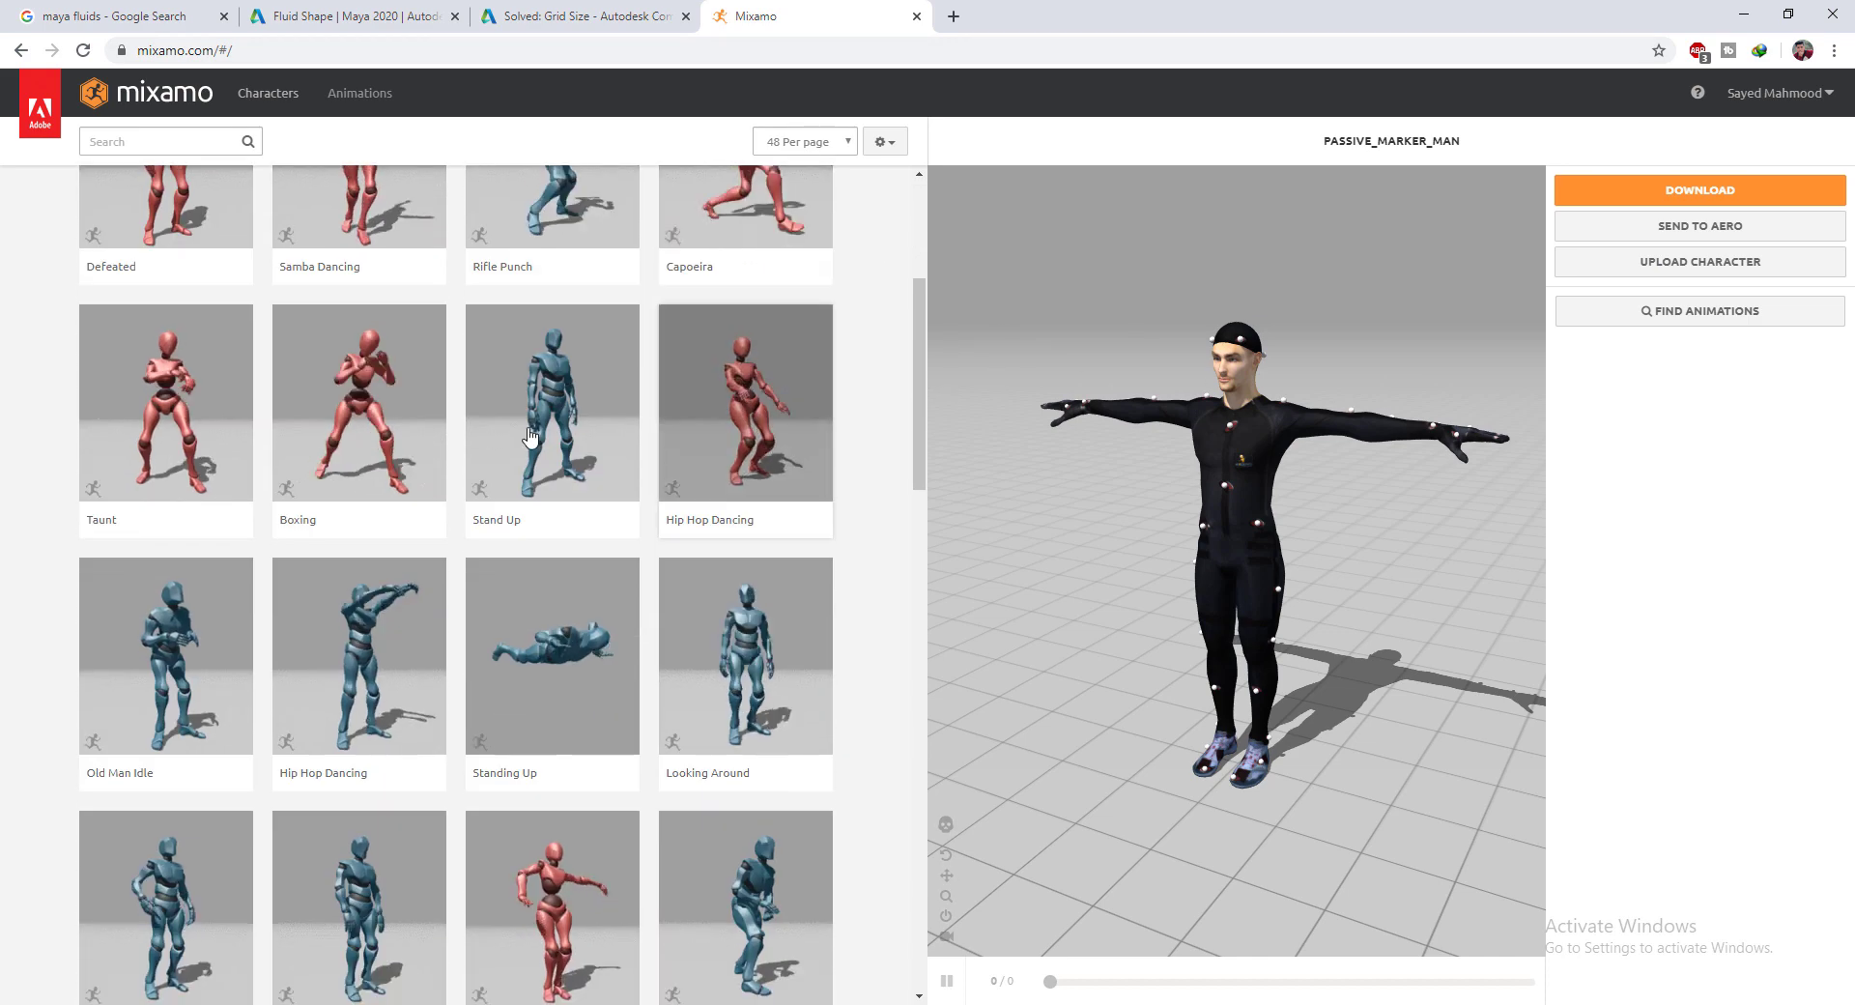
left_click_drag(1391, 502, 1328, 527)
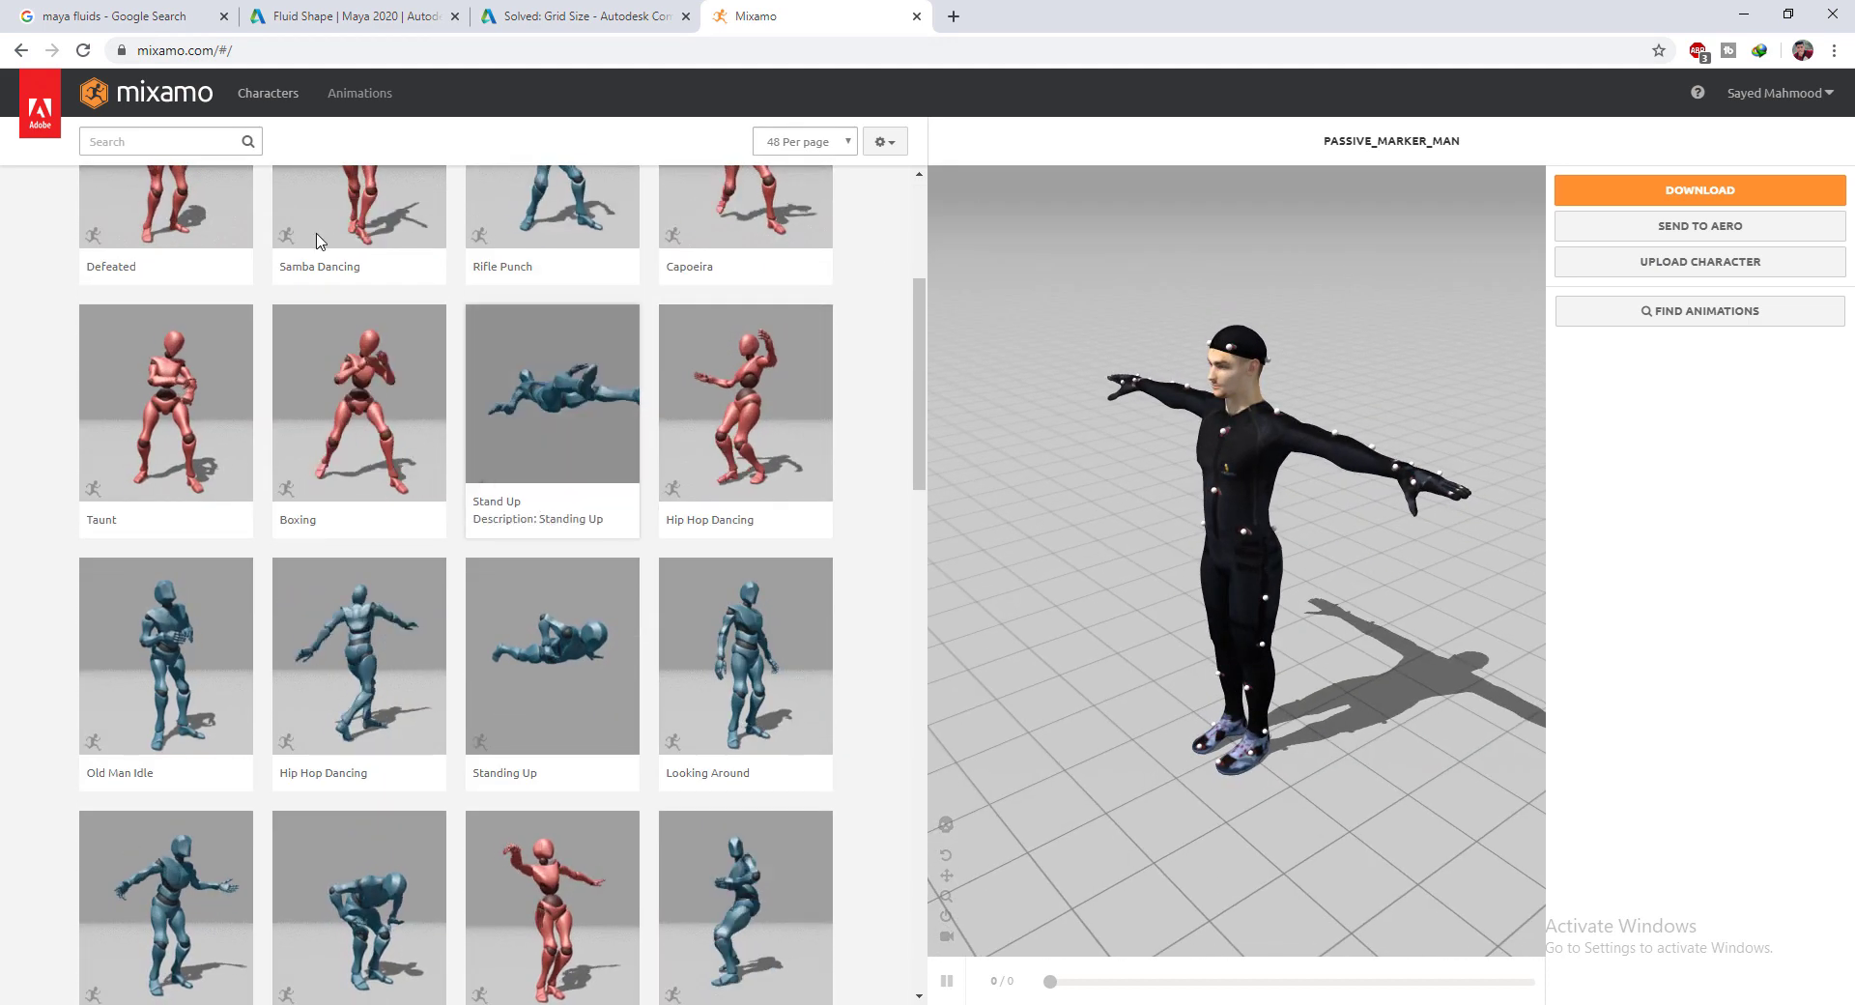
scroll(319, 240, "up", 3)
left_click(391, 494)
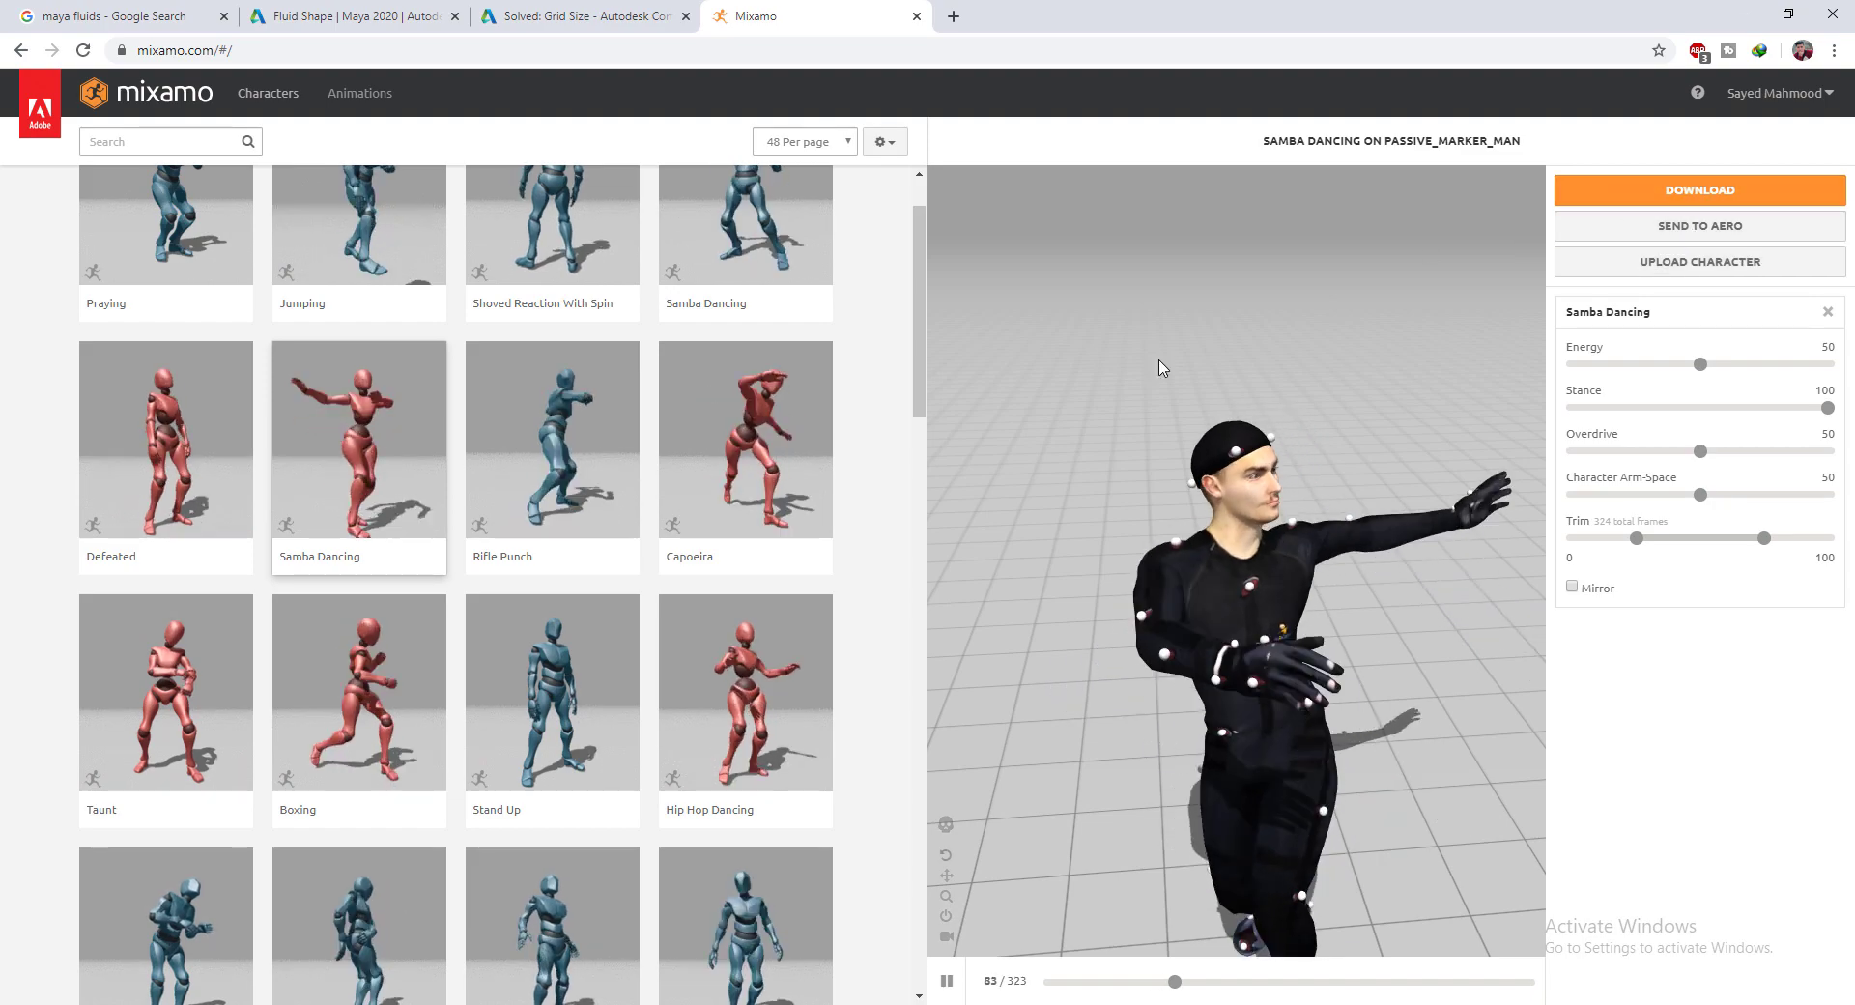
Step: Switch back to Maya and examine the smoke and fire around the letters at frame 120 from several angles
left_click(876, 1004)
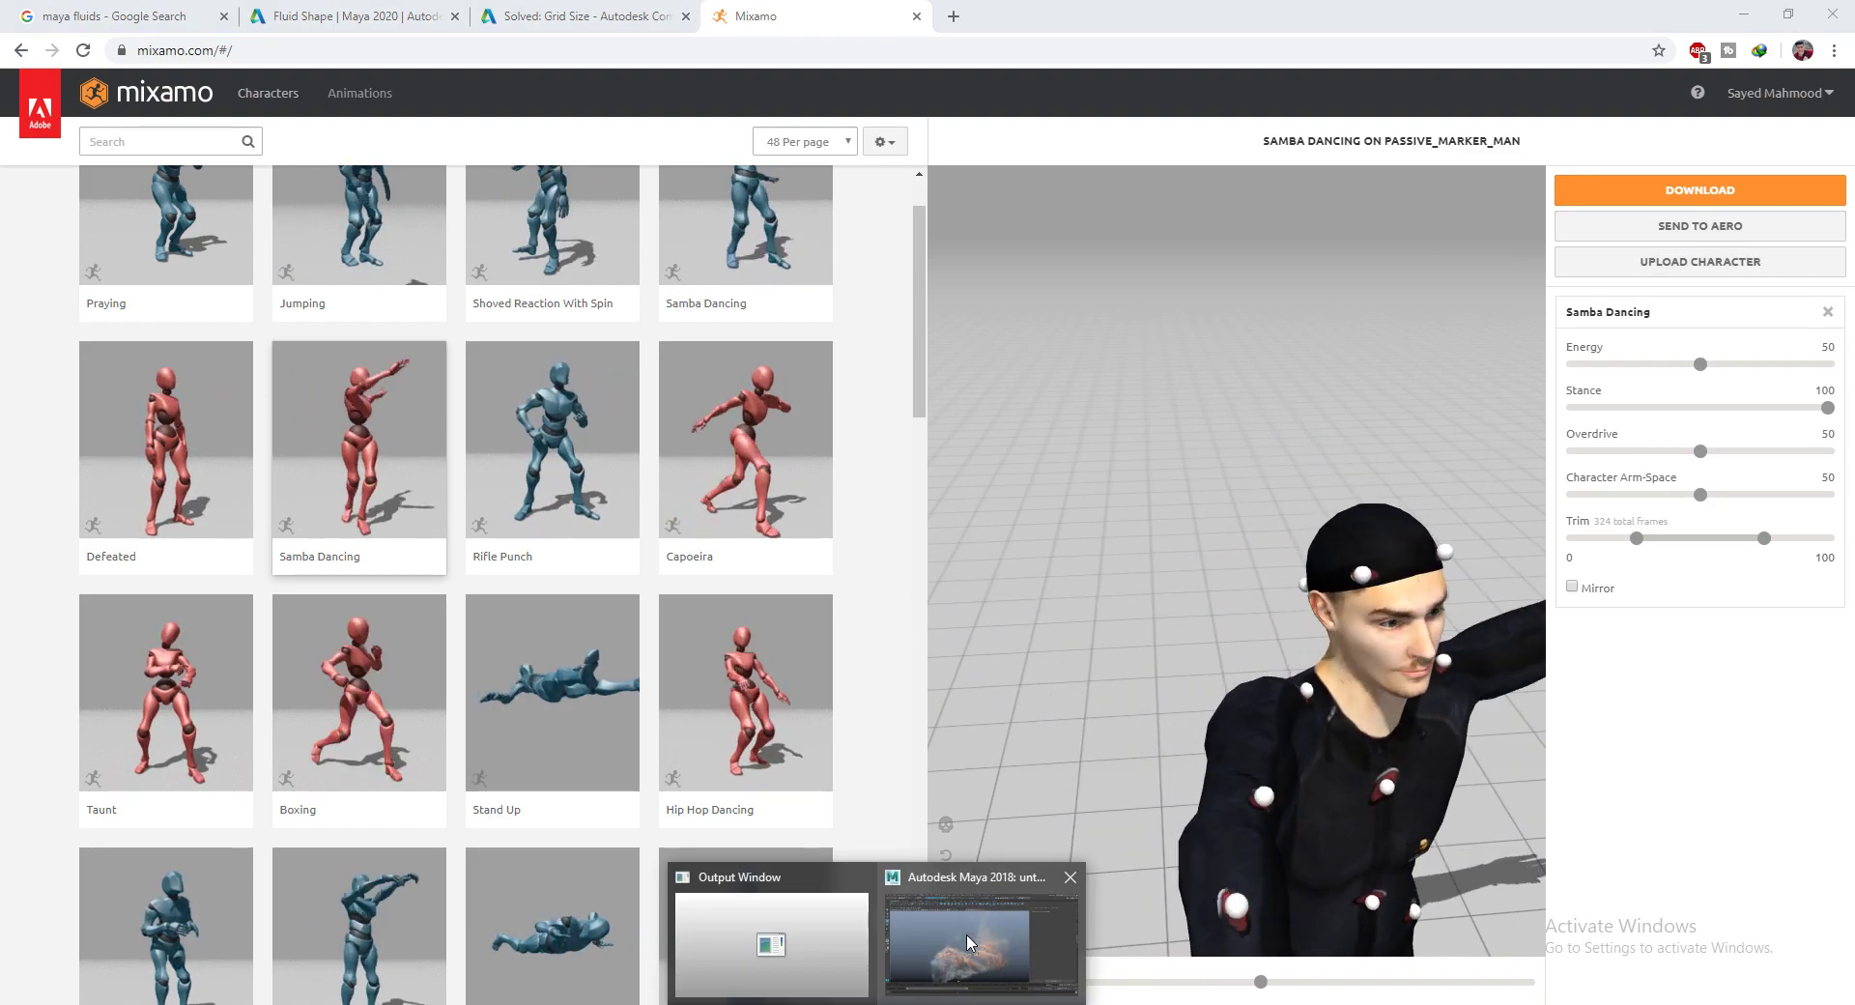
left_click(1014, 951)
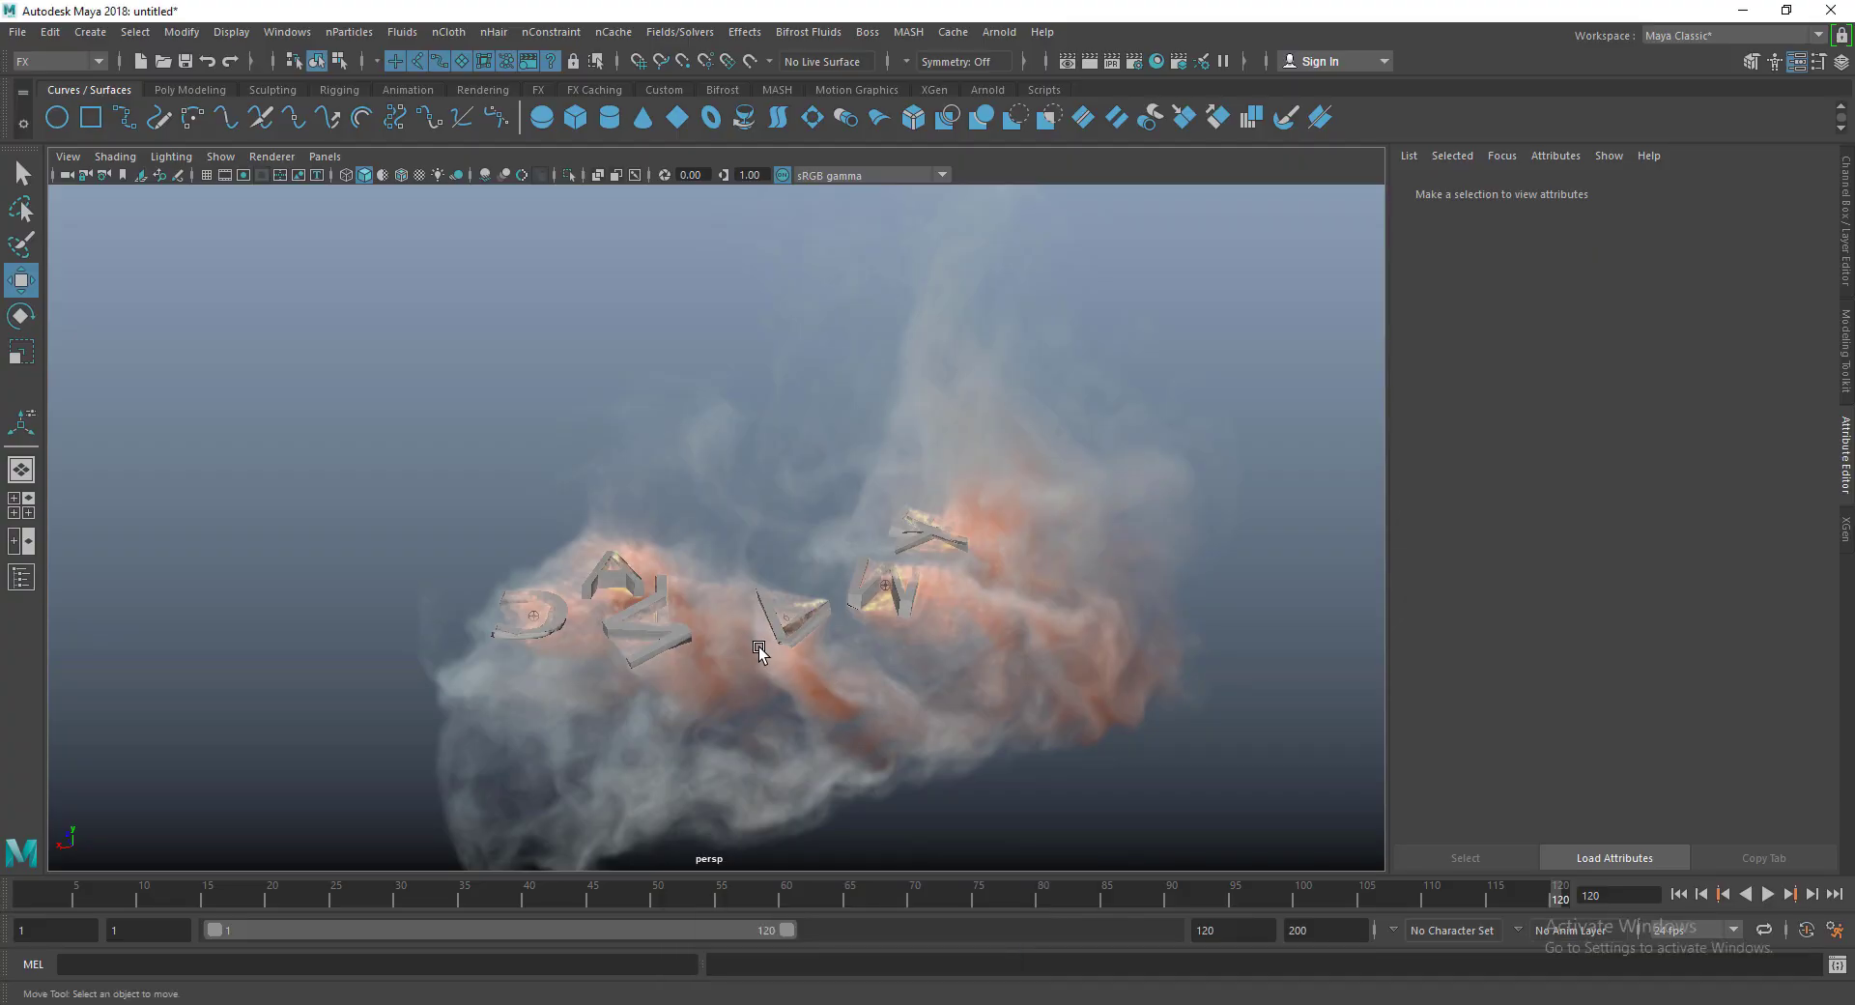
left_click_drag(746, 644, 730, 602, "alt")
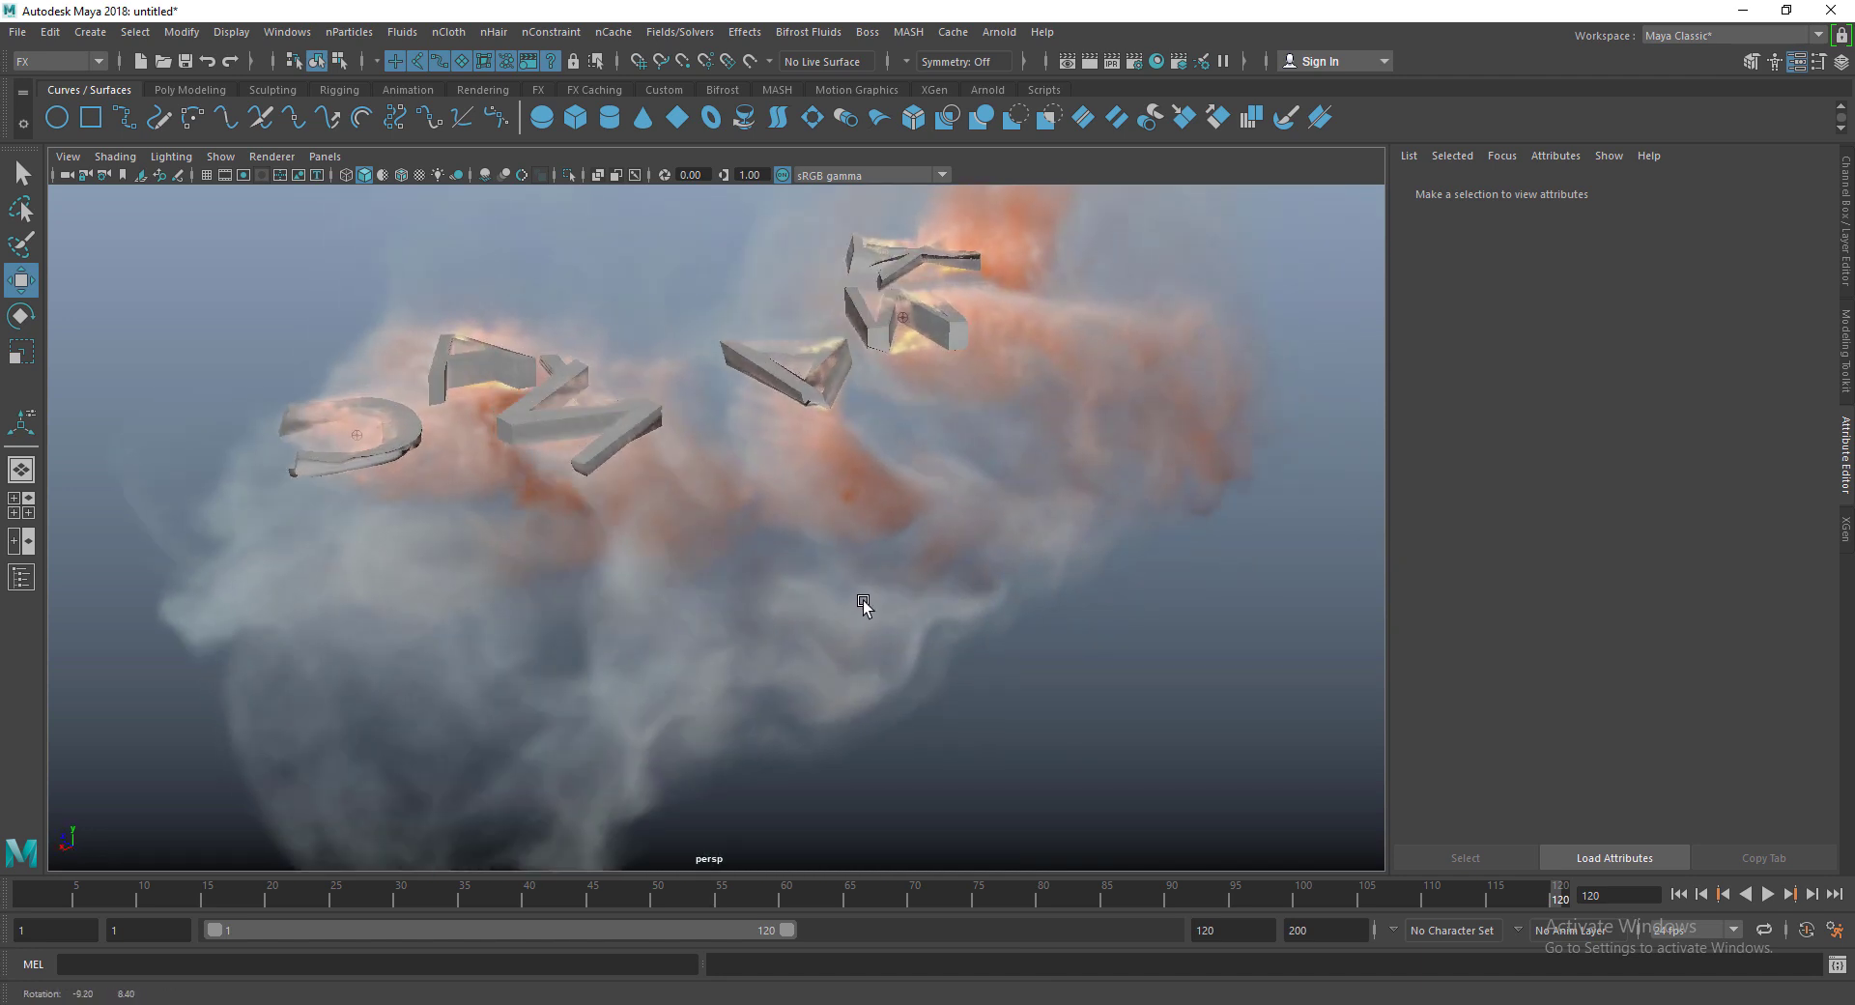
left_click_drag(866, 605, 726, 513, "alt")
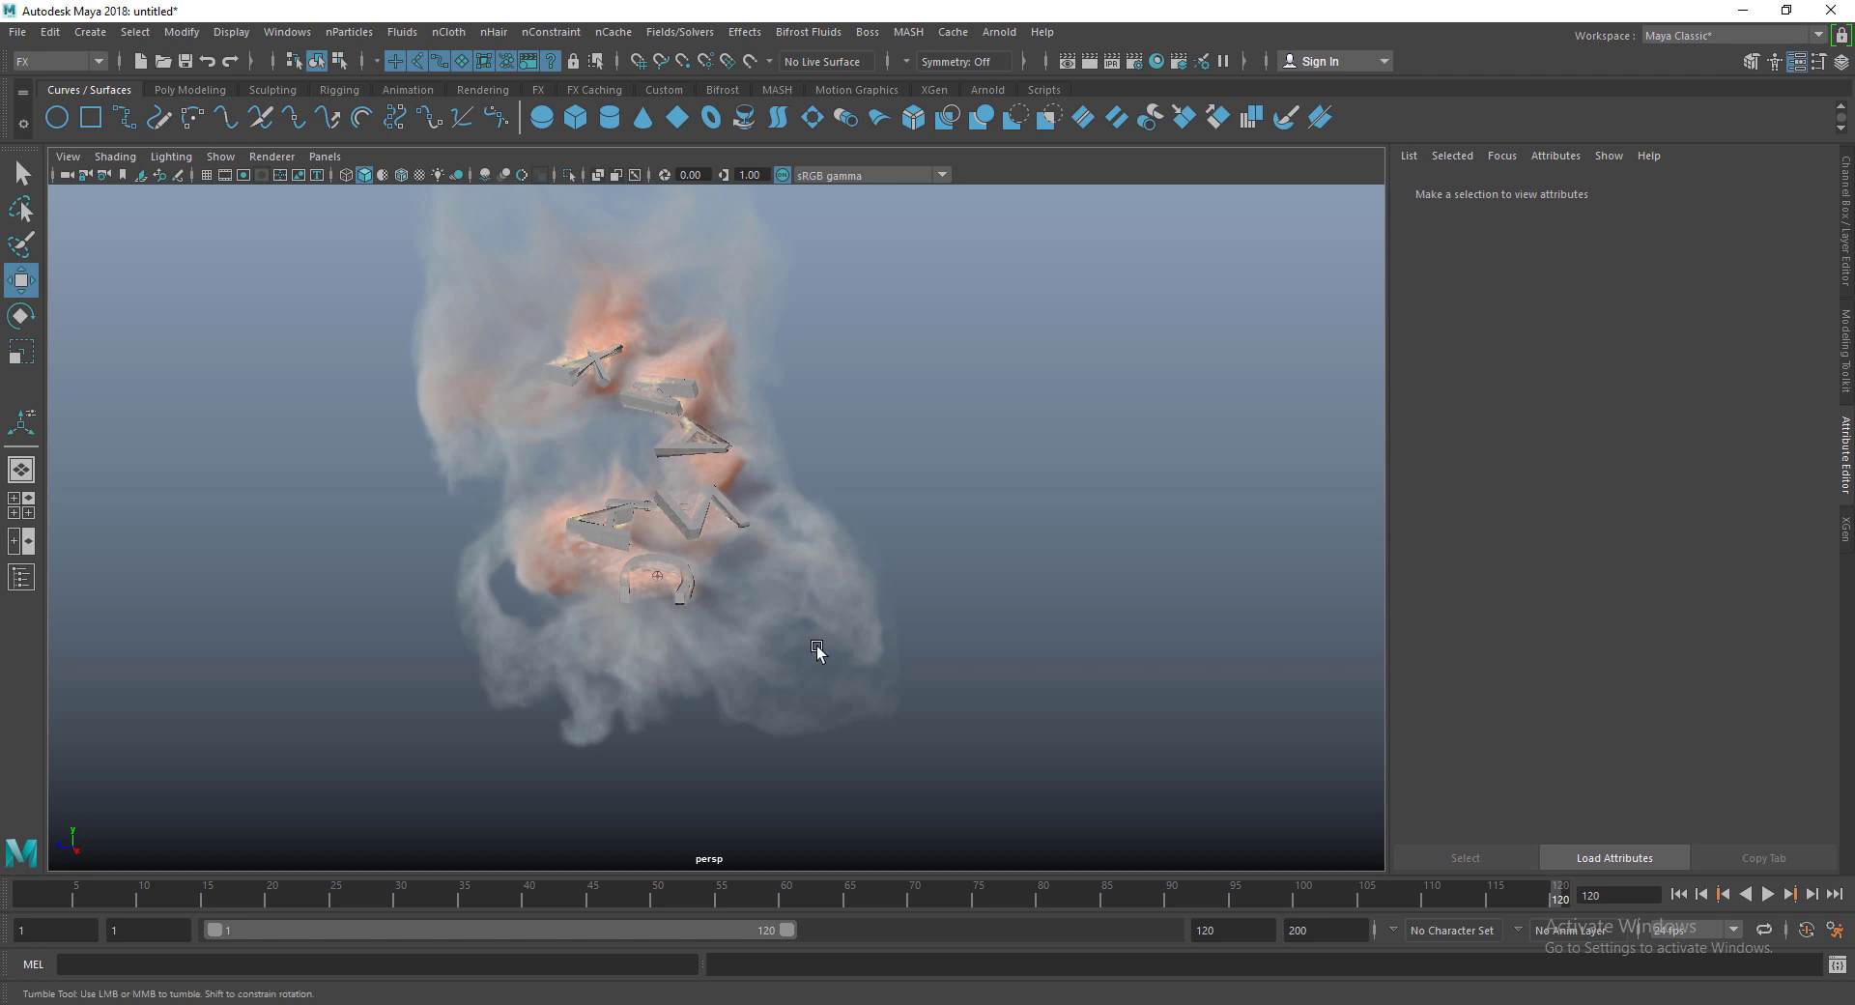
left_click_drag(815, 650, 677, 645, "alt")
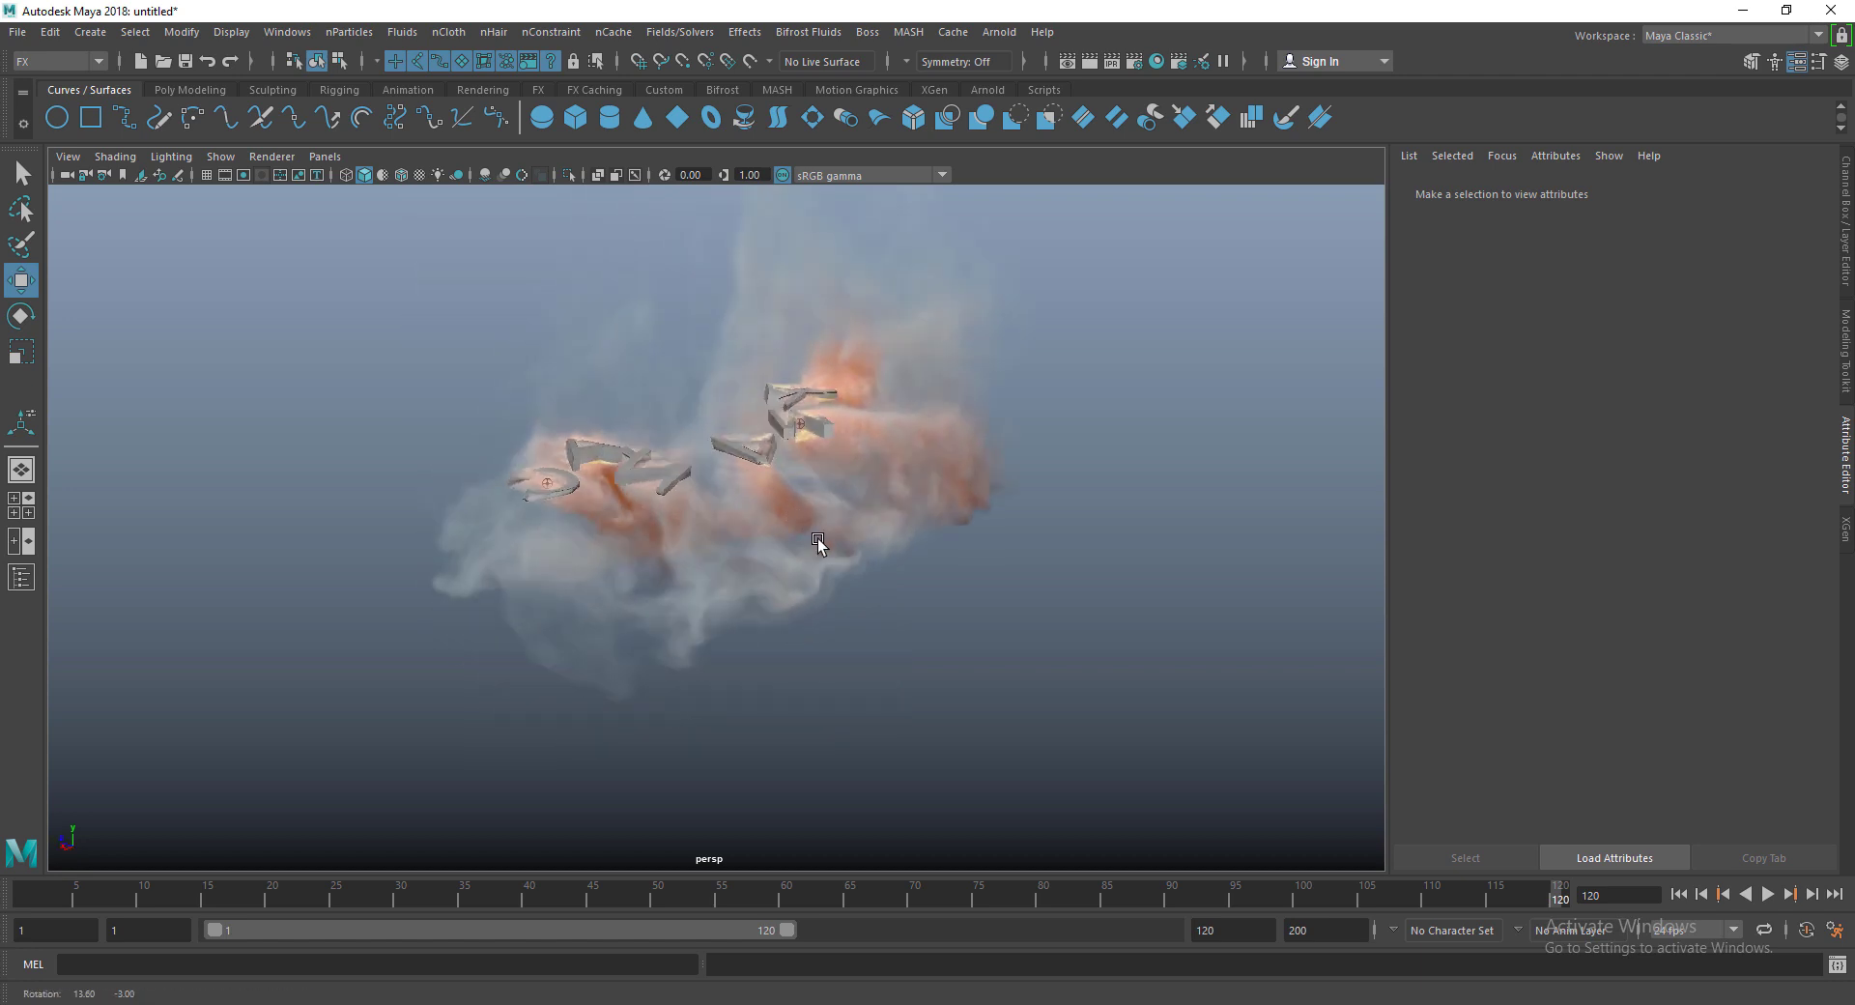
left_click_drag(818, 542, 865, 595, "alt")
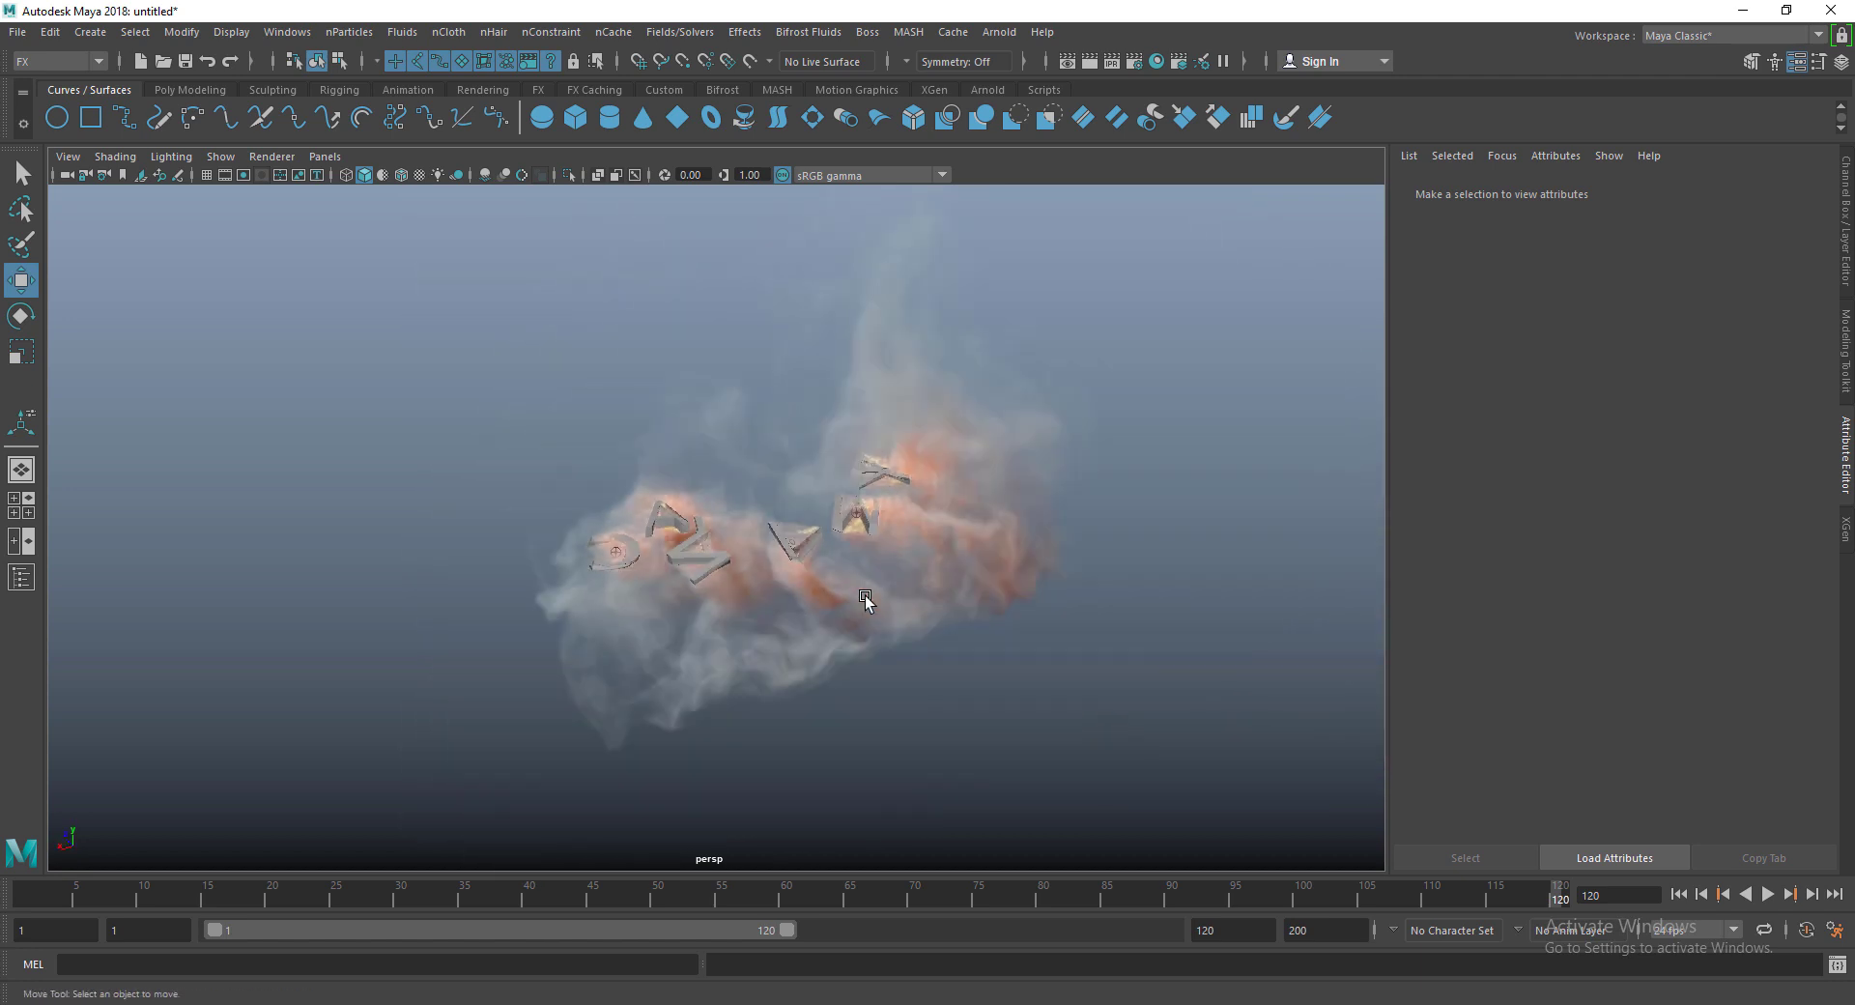
left_click_drag(686, 649, 740, 660, "alt")
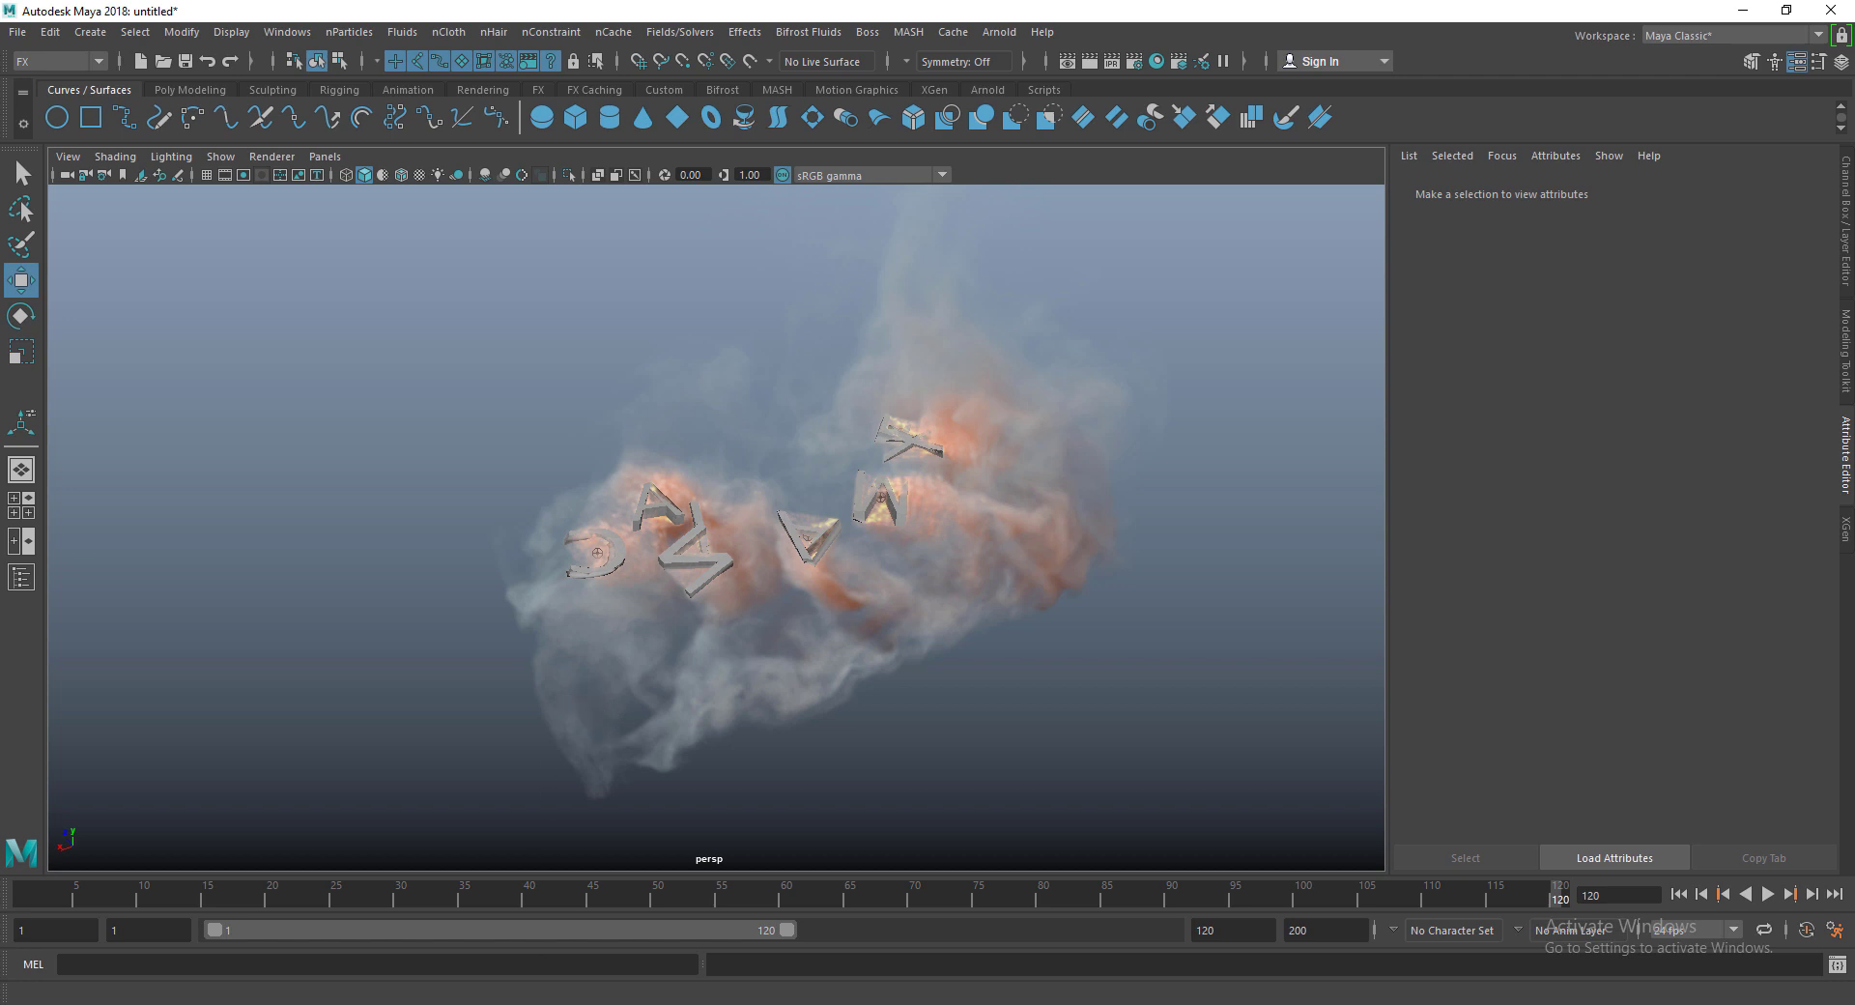
Step: Switch to the FX Maniac YouTube channel in the browser, show its videos and look through the uploaded tutorials
key("alt+Tab")
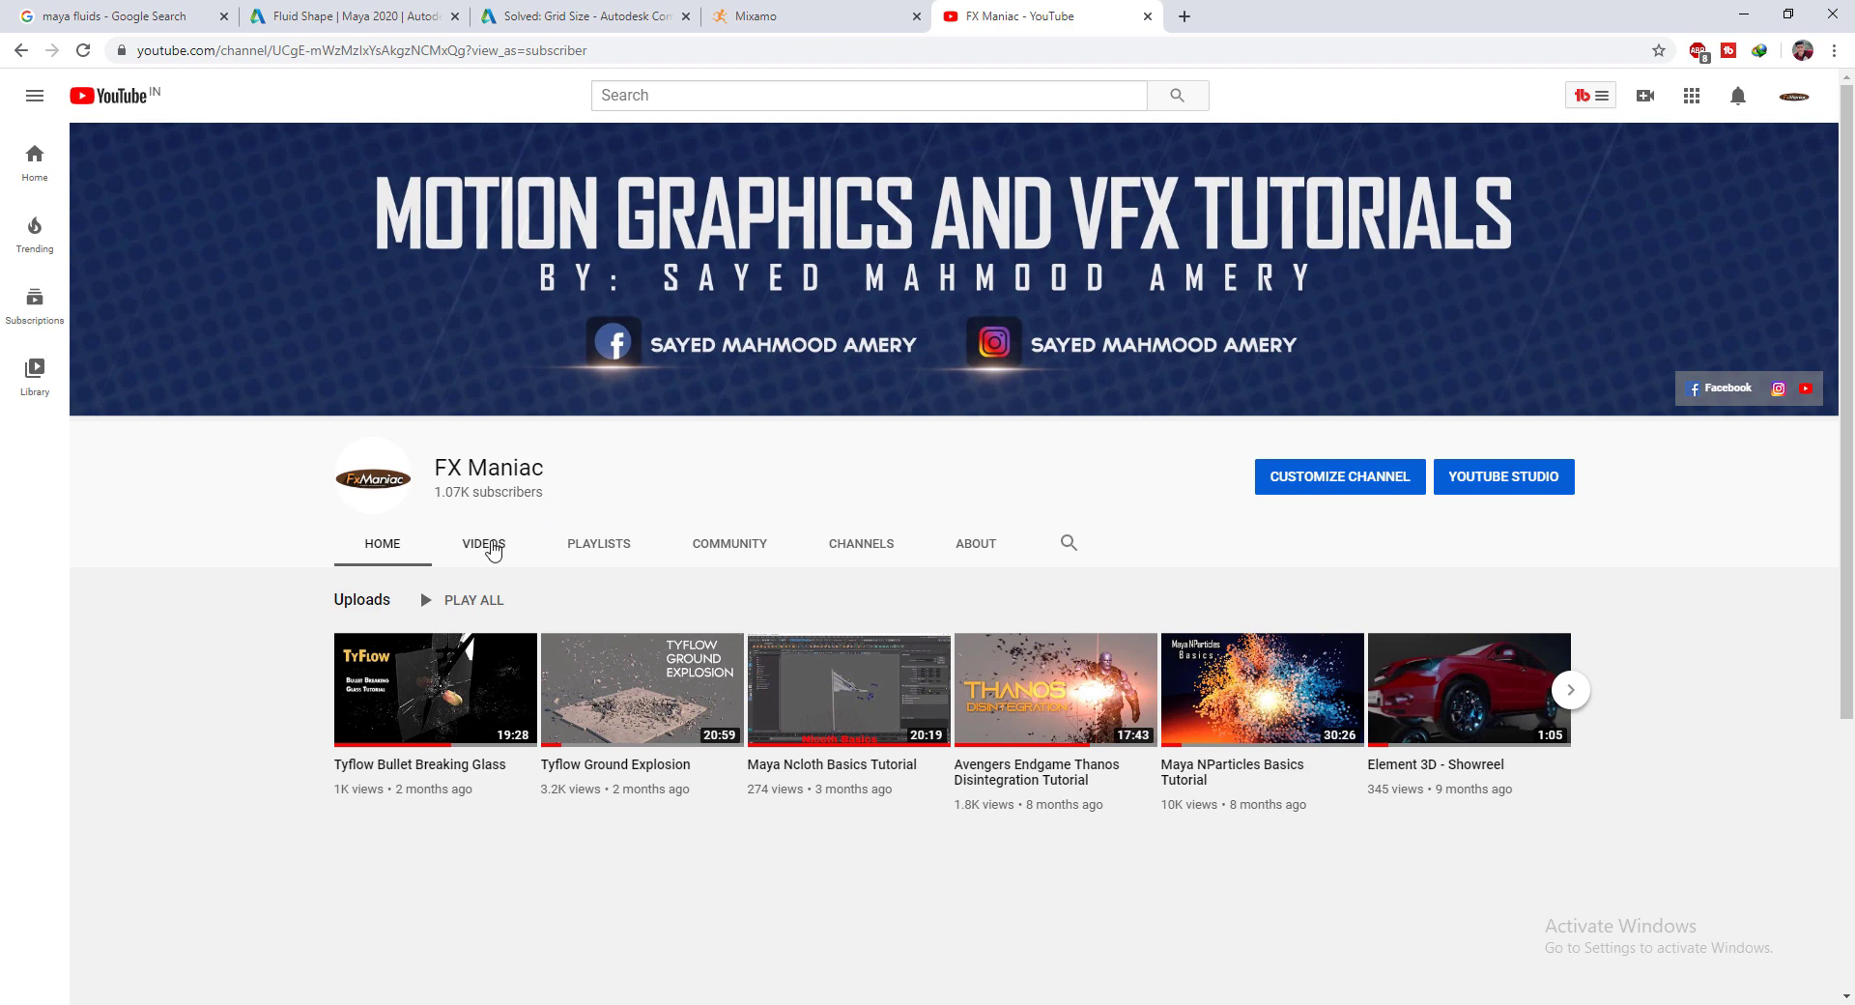
left_click(488, 545)
scroll(773, 657, "down", 5)
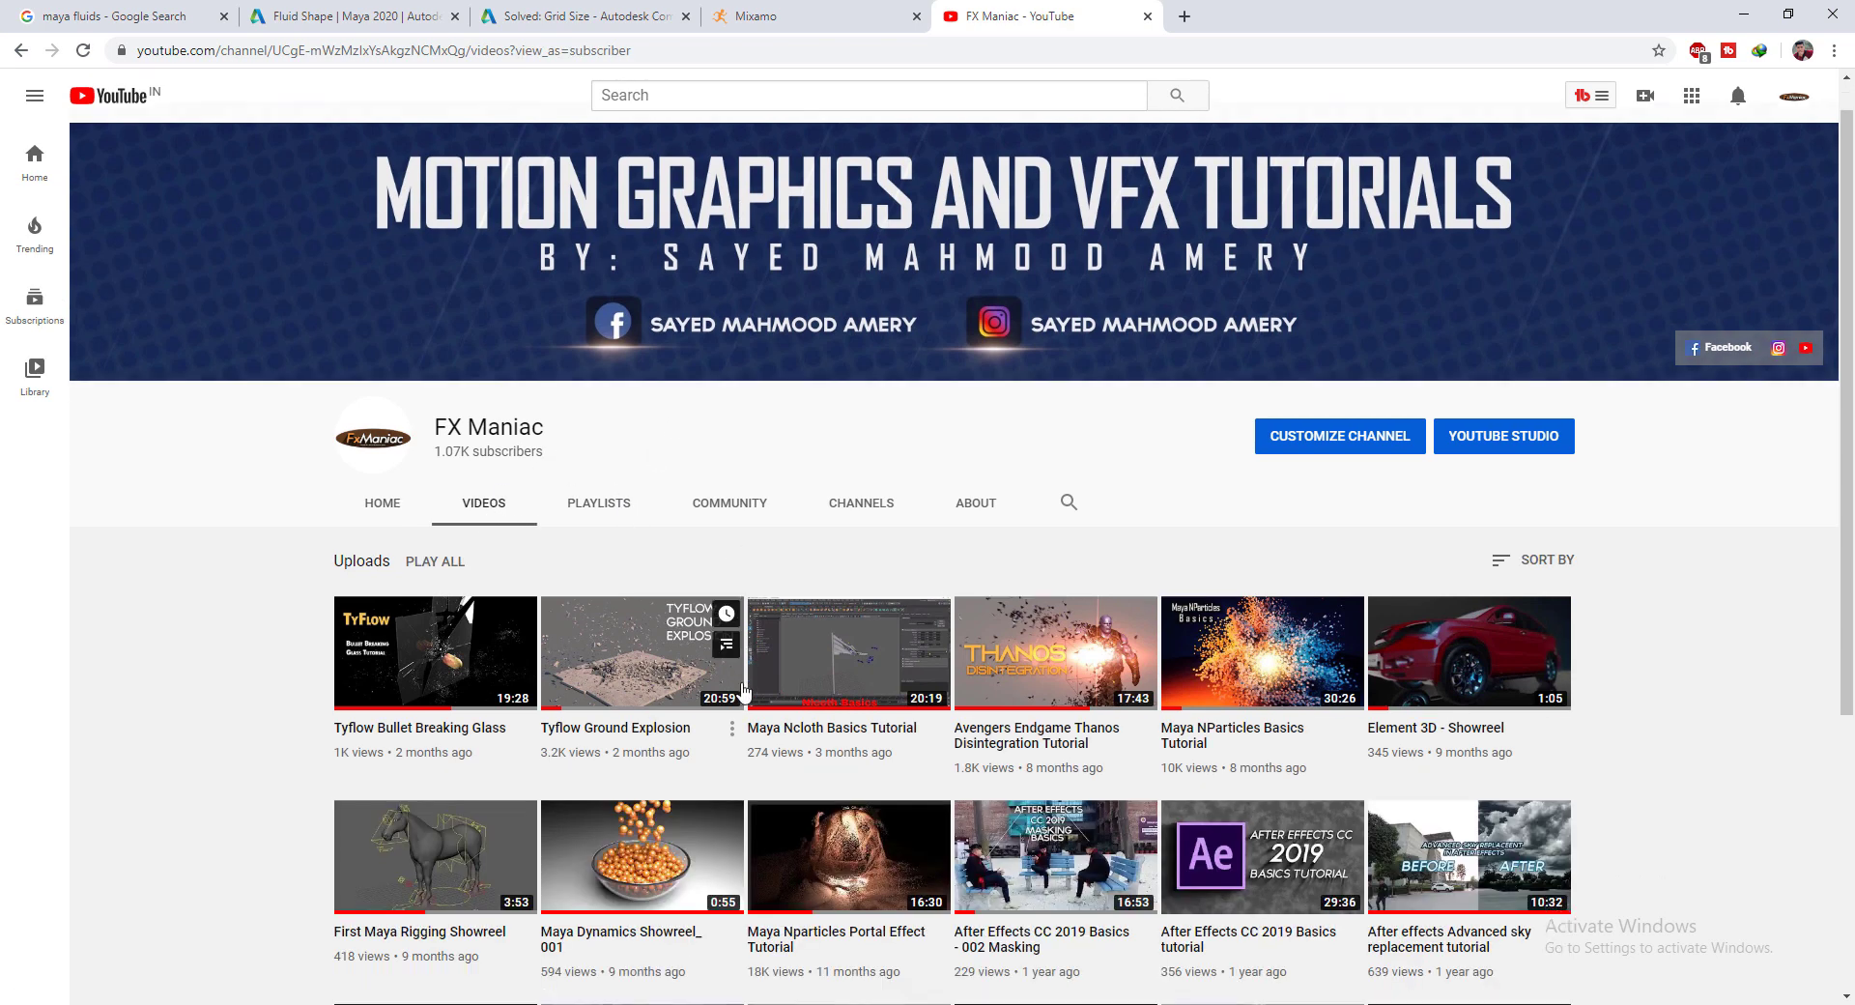
scroll(828, 737, "up", 3)
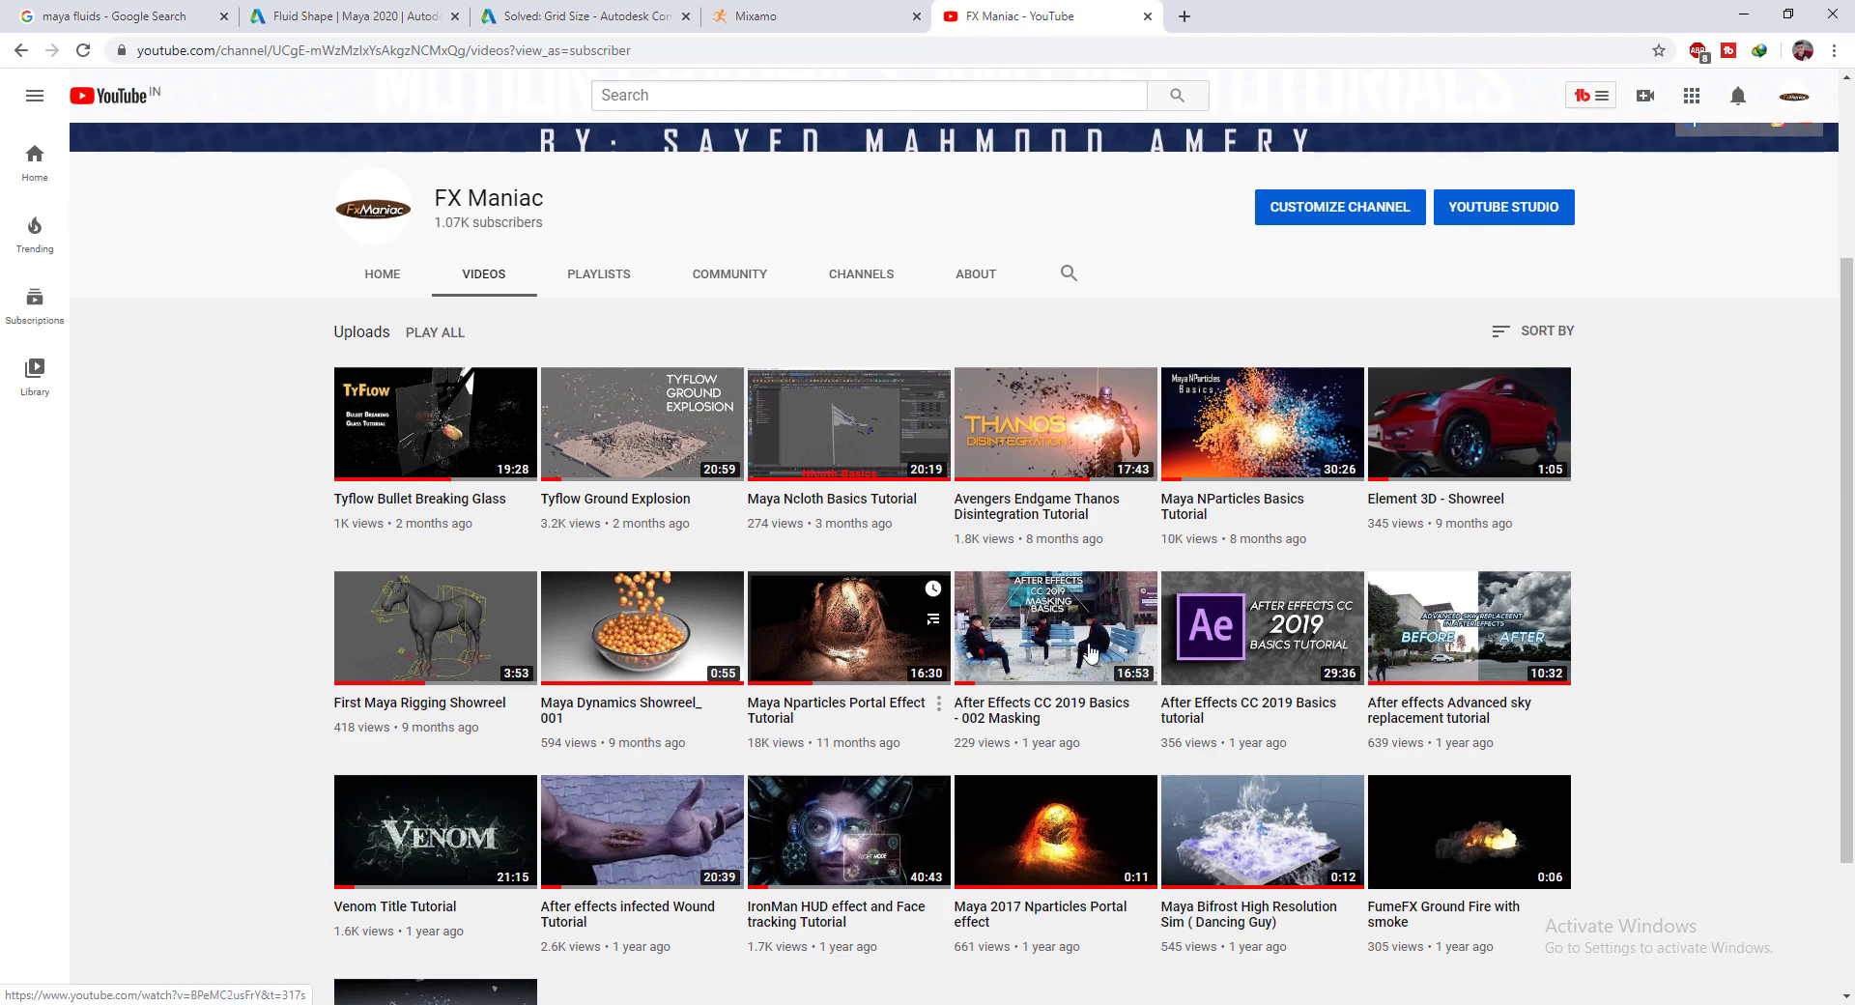
scroll(739, 609, "down", 1)
scroll(628, 616, "up", 3)
scroll(869, 599, "down", 4)
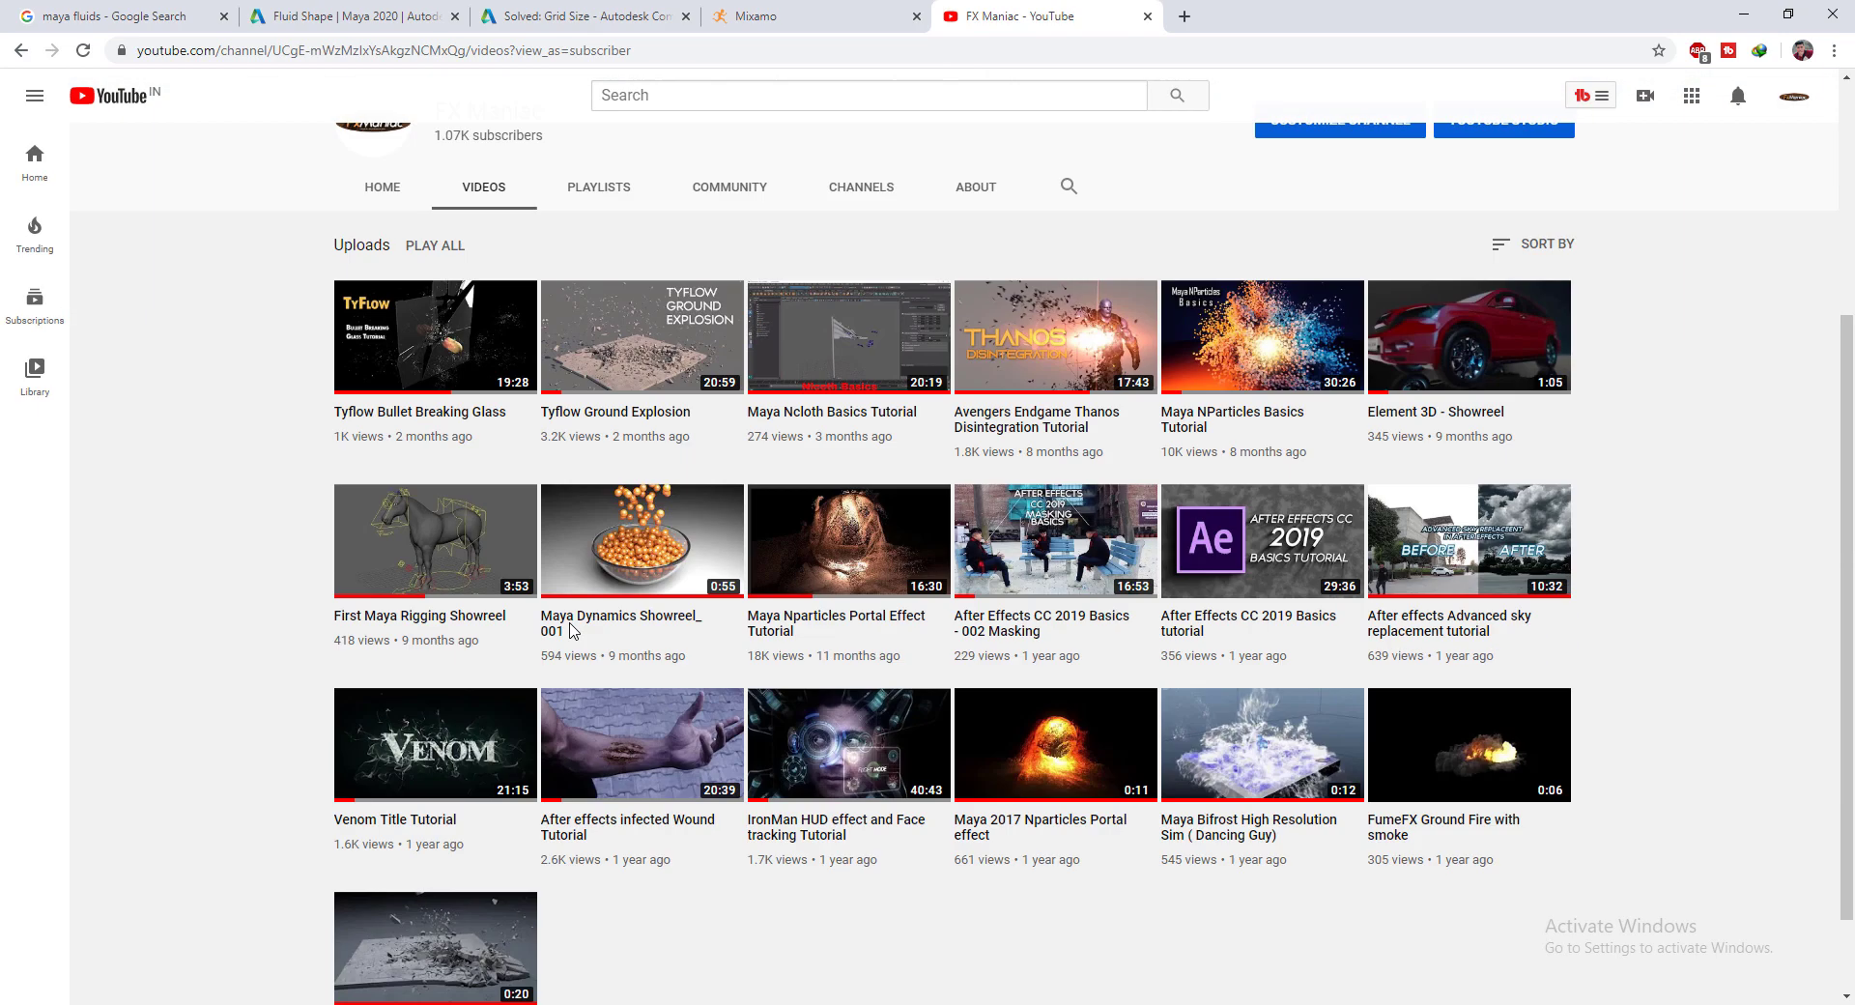
scroll(1261, 563, "up", 4)
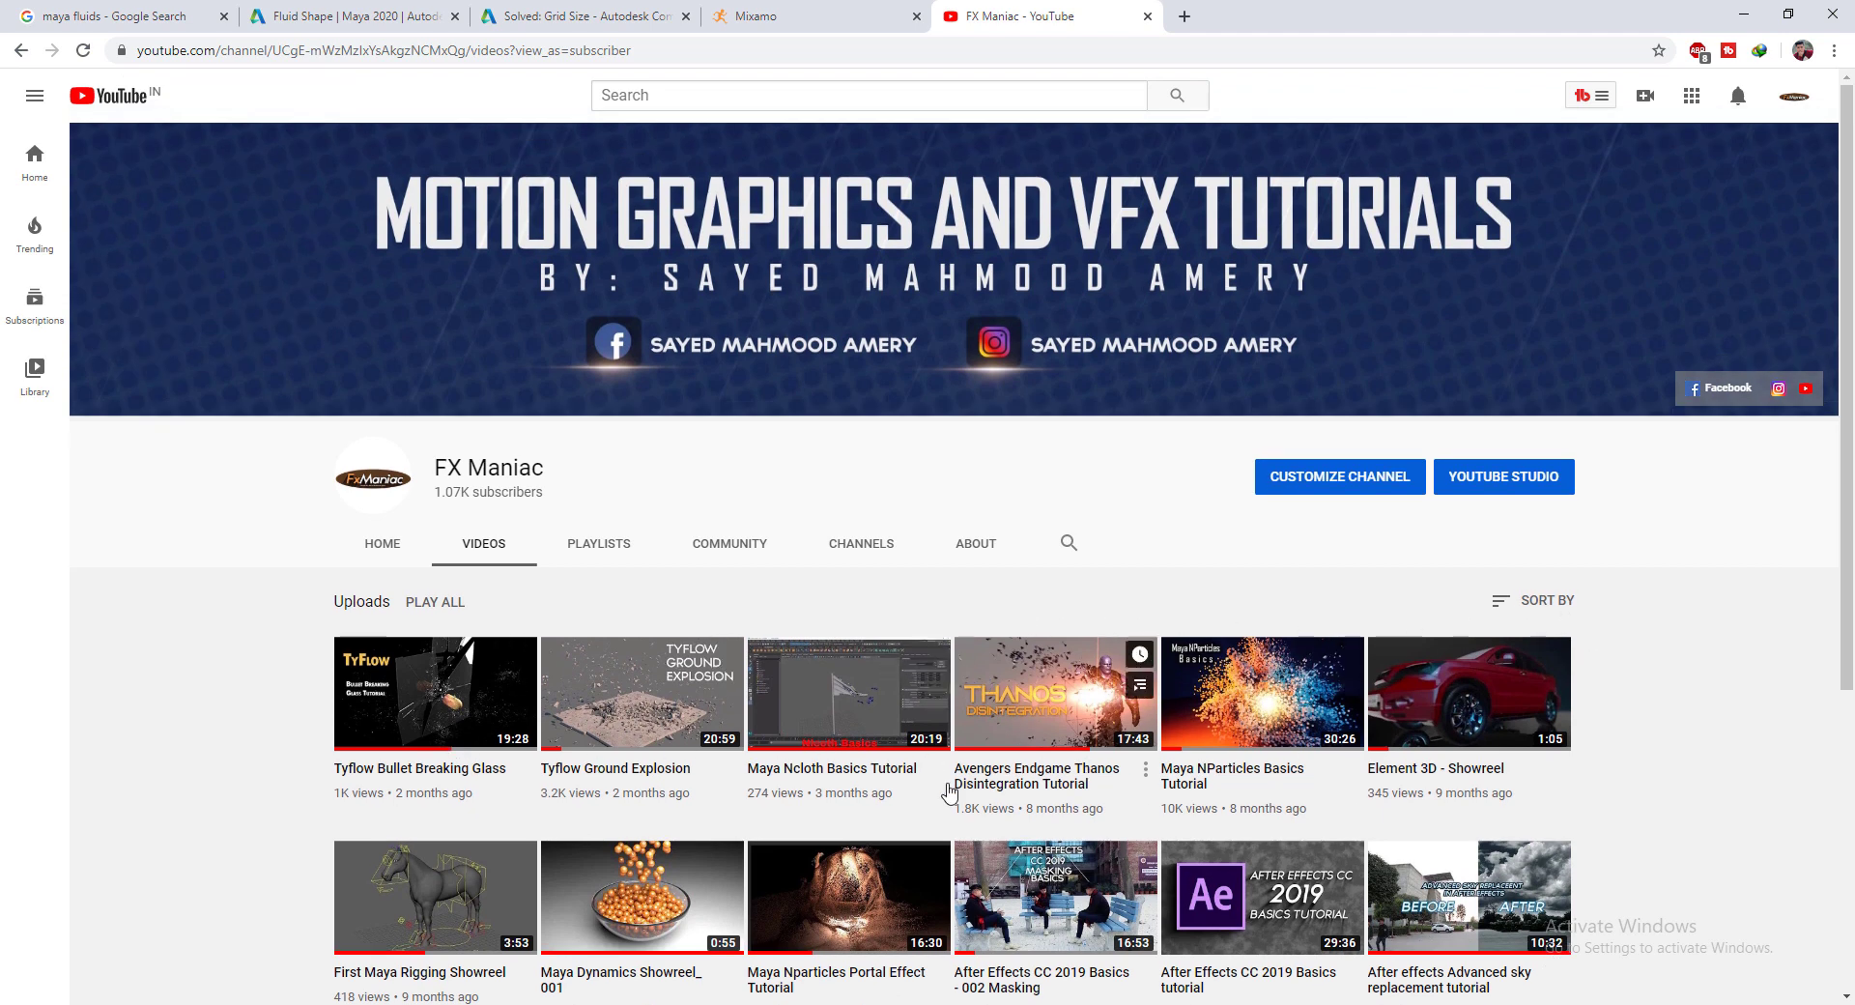
mouse_move(1152, 689)
mouse_move(930, 663)
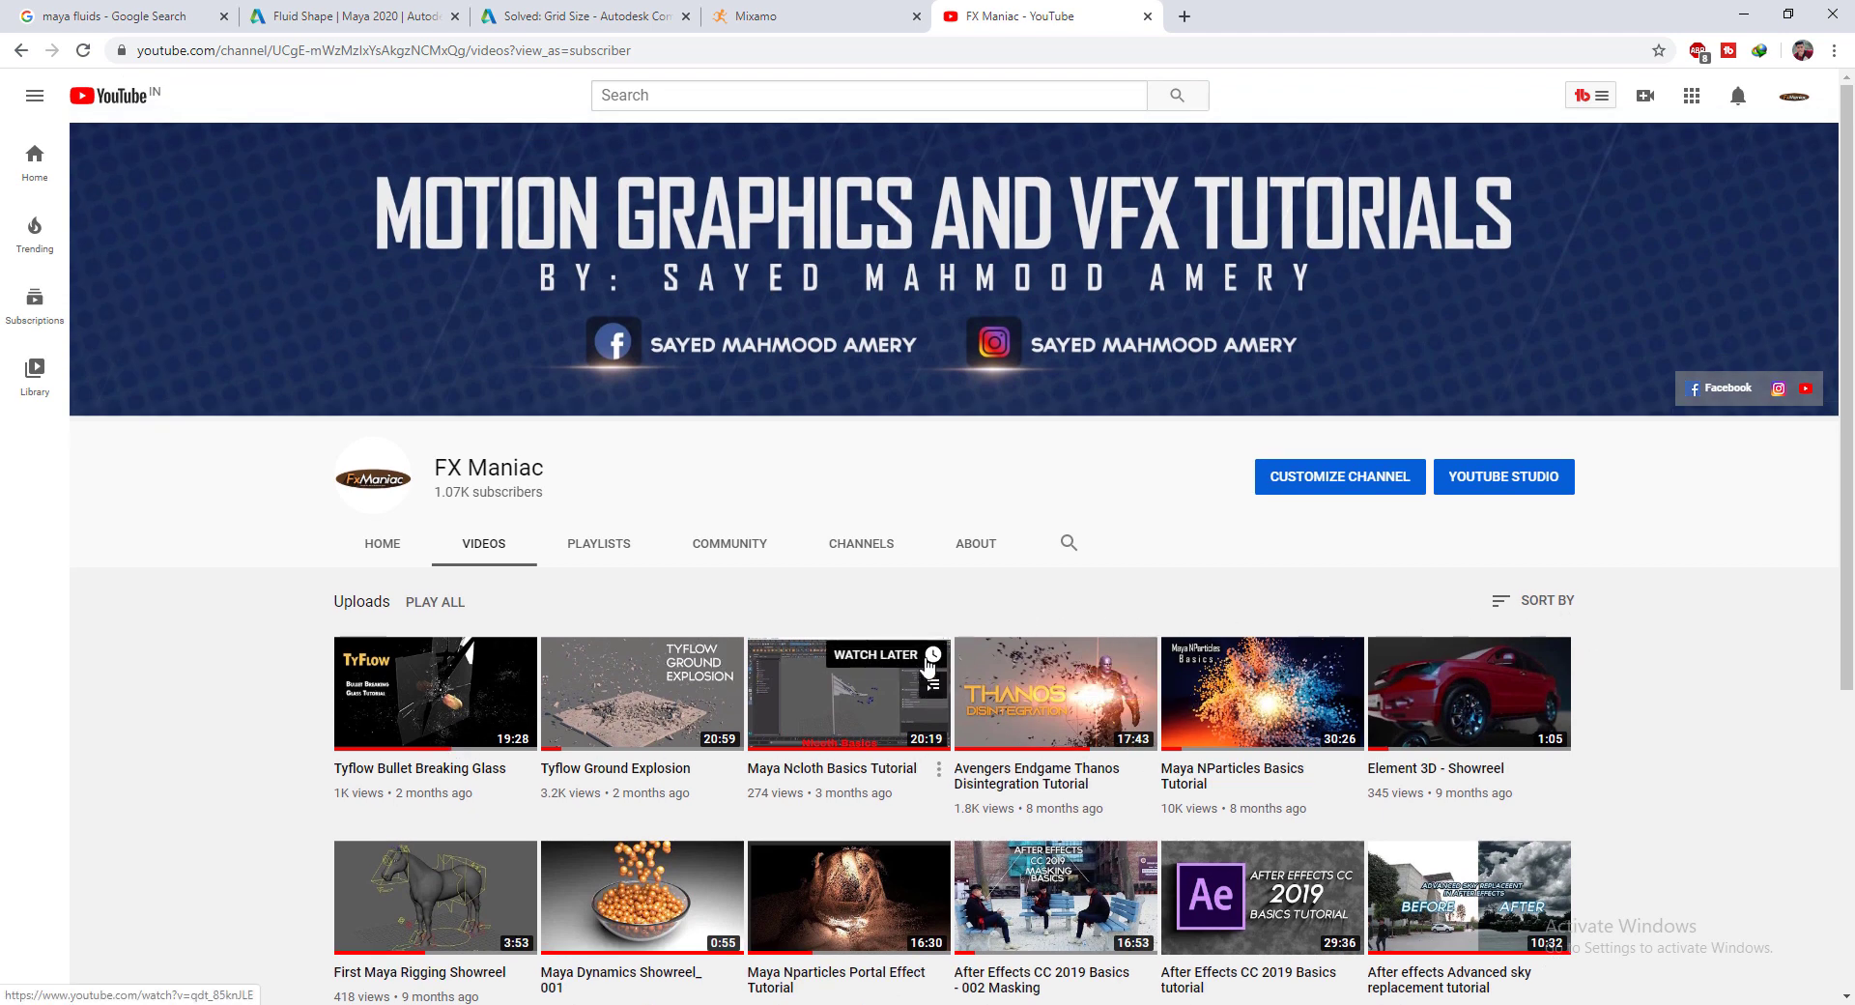